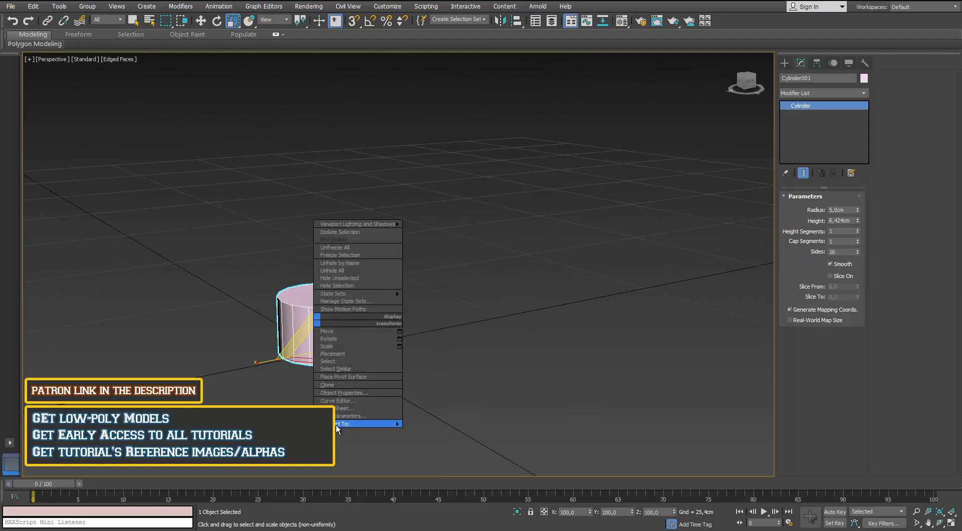
# Convert the cylinder to an Editable Poly and activate the Move tool
pyautogui.moveTo(361, 424)
pyautogui.click(435, 431)
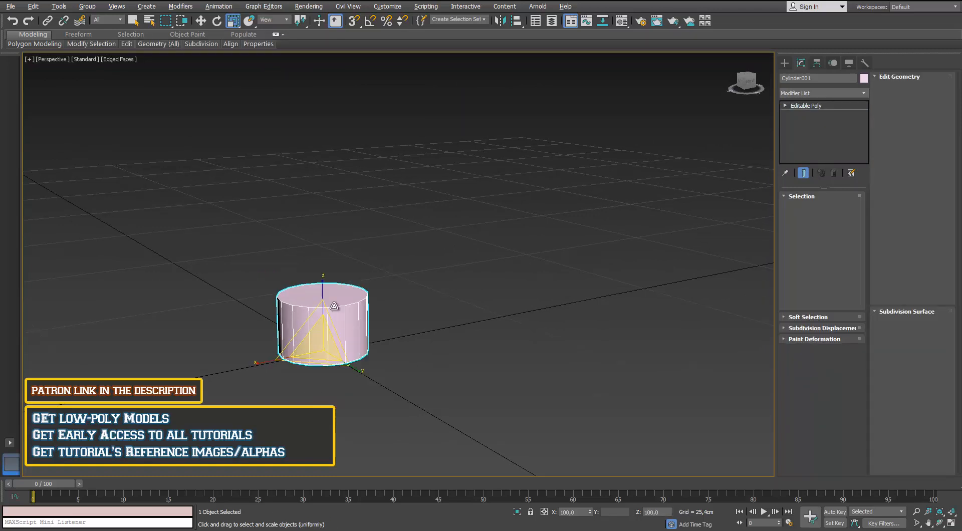
pyautogui.press('w')
pyautogui.rightClick(324, 302)
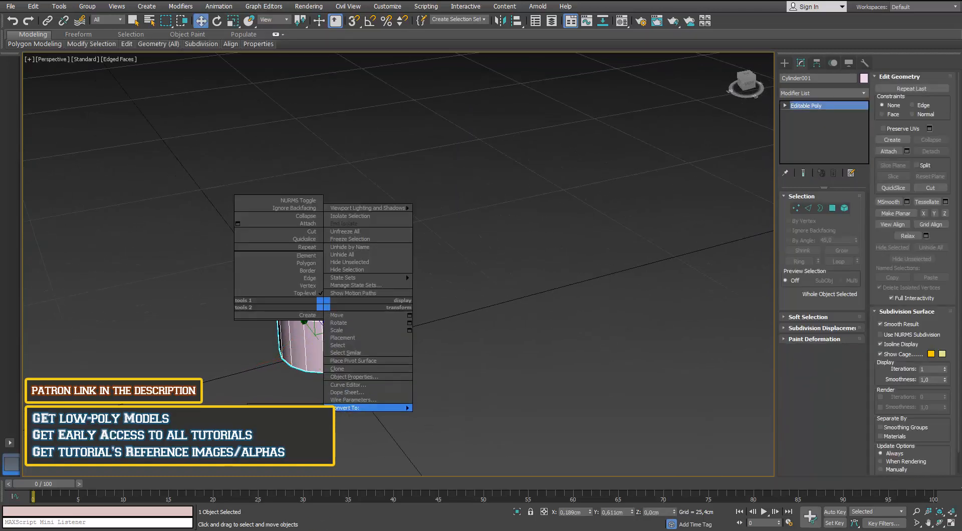
pyautogui.click(322, 345)
# Raise the cylinder's bottom polygon to about Z 3.58 cm and delete that polygon
pyautogui.scroll(3, 321, 331)
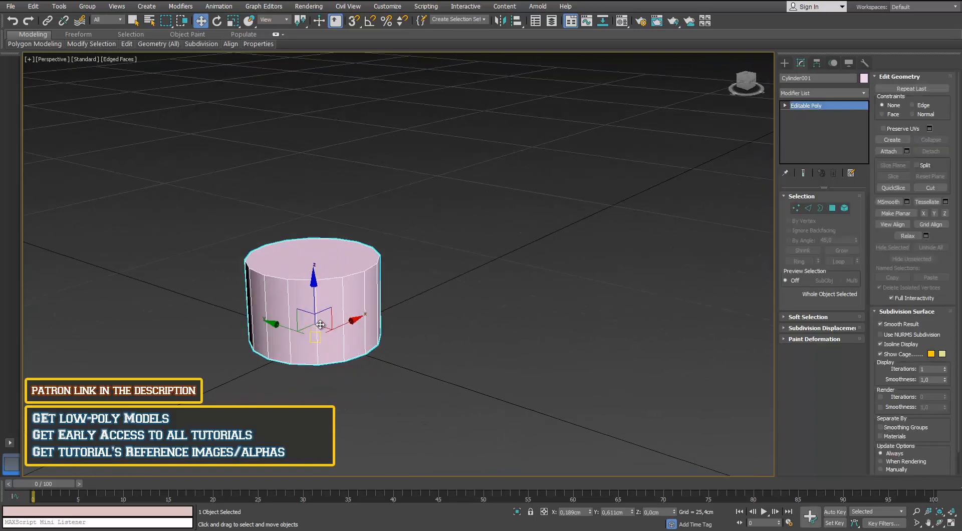
pyautogui.keyDown('alt'); pyautogui.moveTo(348, 312); pyautogui.dragTo(775, 236, button='middle'); pyautogui.keyUp('alt')
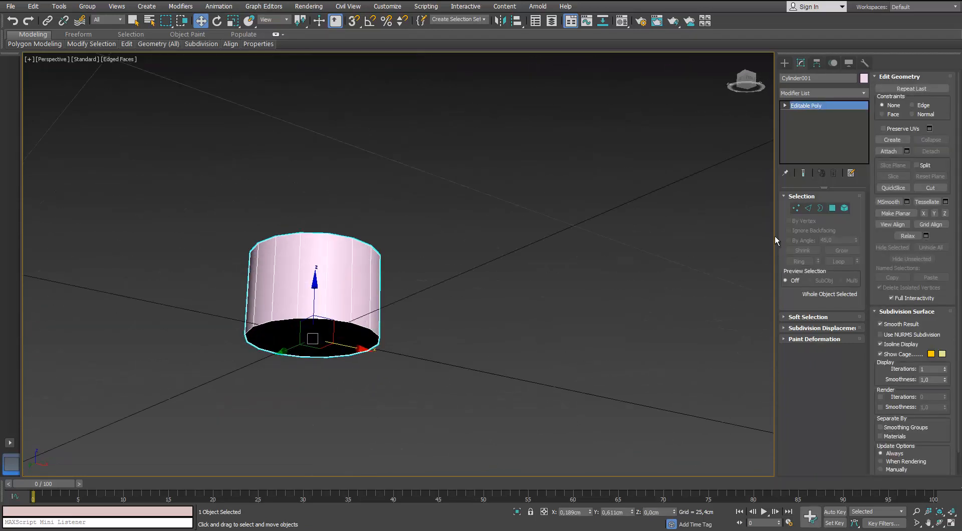
pyautogui.click(832, 208)
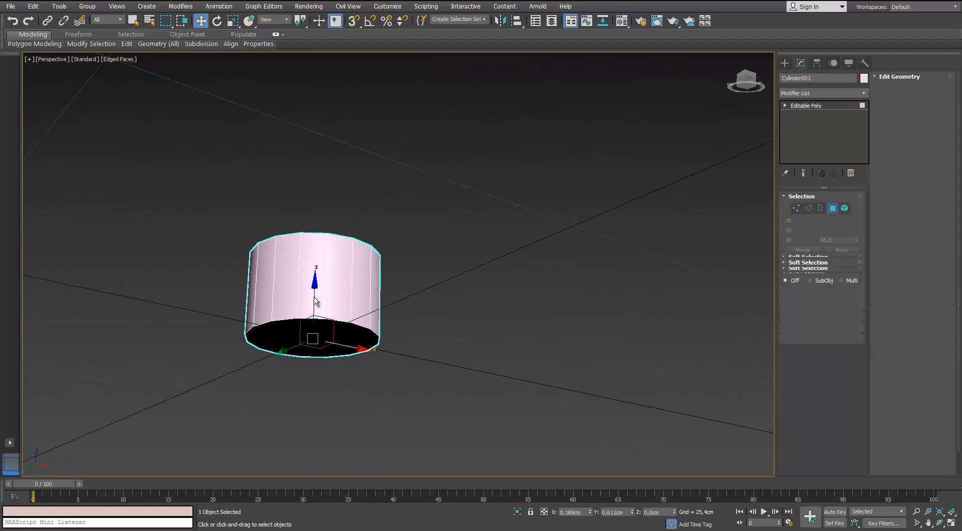
pyautogui.click(321, 335)
pyautogui.moveTo(312, 295); pyautogui.dragTo(314, 251)
pyautogui.keyDown('alt'); pyautogui.moveTo(314, 251); pyautogui.dragTo(292, 280, button='middle'); pyautogui.keyUp('alt')
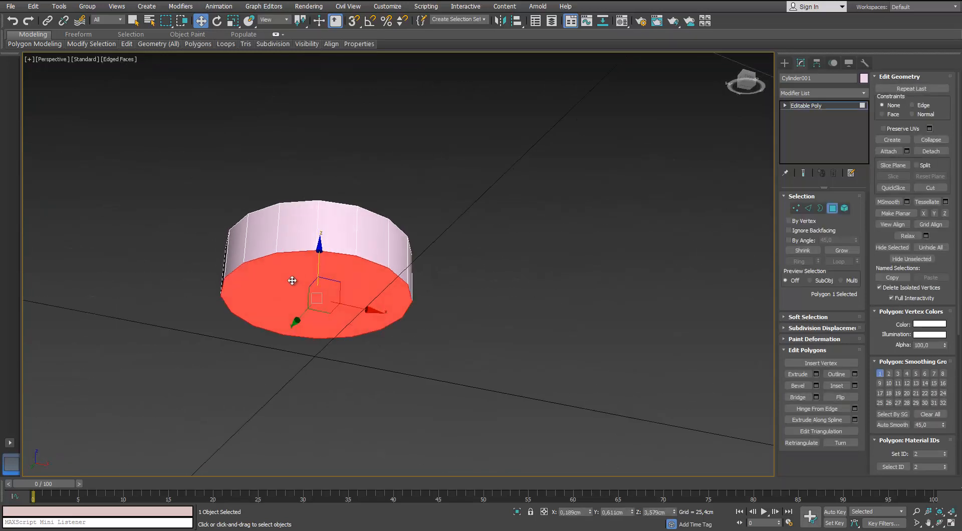
pyautogui.press('Delete')
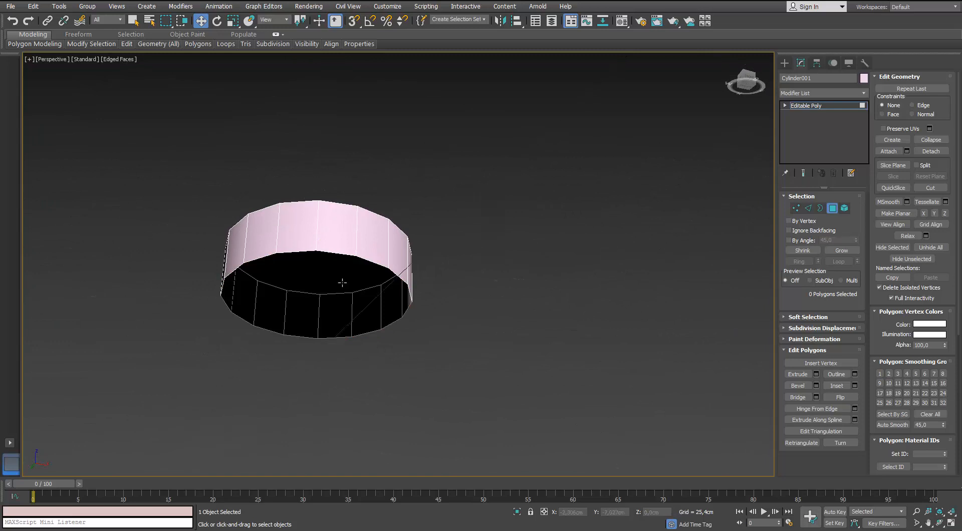
# Extend the open bottom border with one ring of polygons scaled inward and a second ring pulled downward
pyautogui.click(819, 209)
pyautogui.click(320, 252)
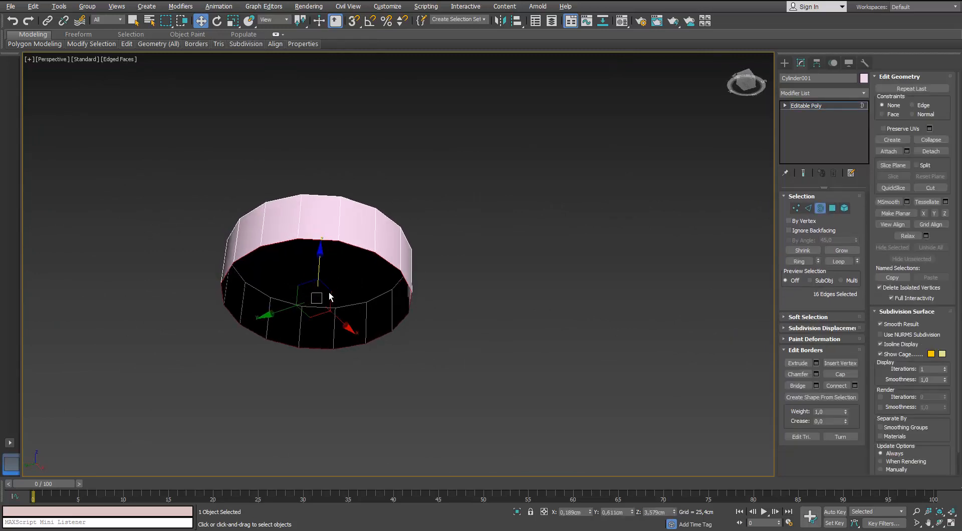
pyautogui.scroll(3, 323, 275)
pyautogui.press('r')
pyautogui.keyDown('shift'); pyautogui.moveTo(315, 314); pyautogui.dragTo(313, 307); pyautogui.keyUp('shift')
pyautogui.press('w')
pyautogui.press('r')
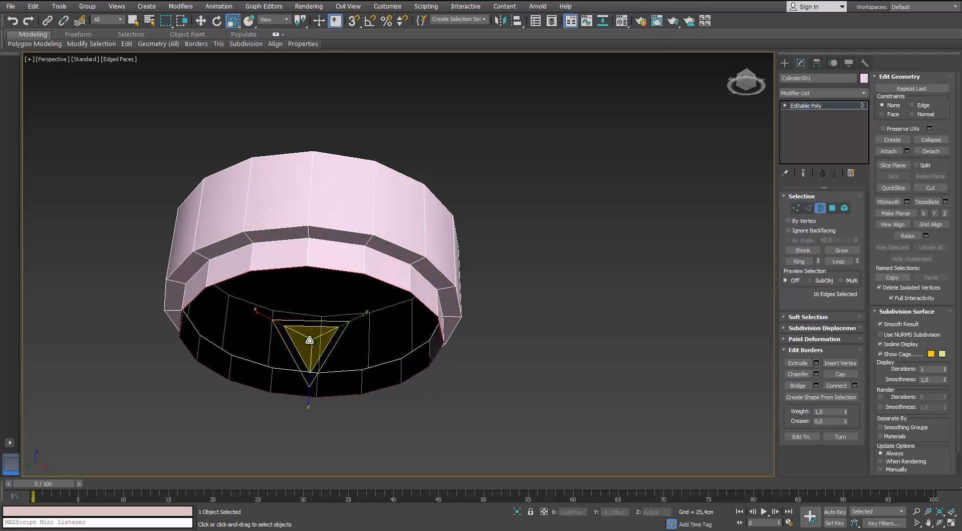
# Taper the bottom border inward through another narrower ring and cap the remaining opening
pyautogui.moveTo(307, 345); pyautogui.dragTo(311, 315)
pyautogui.press('w')
pyautogui.keyDown('alt'); pyautogui.moveTo(311, 315); pyautogui.dragTo(350, 335, button='middle'); pyautogui.keyUp('alt')
pyautogui.click(843, 374)
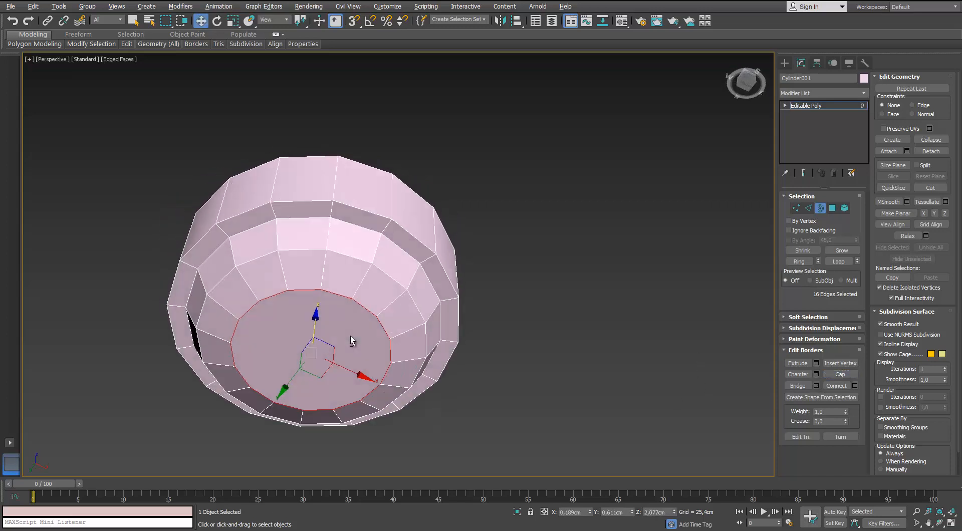
# Inset the bottom cap polygon by 2.54 cm and collapse the small inner polygon to a single center vertex
pyautogui.click(832, 208)
pyautogui.click(254, 350)
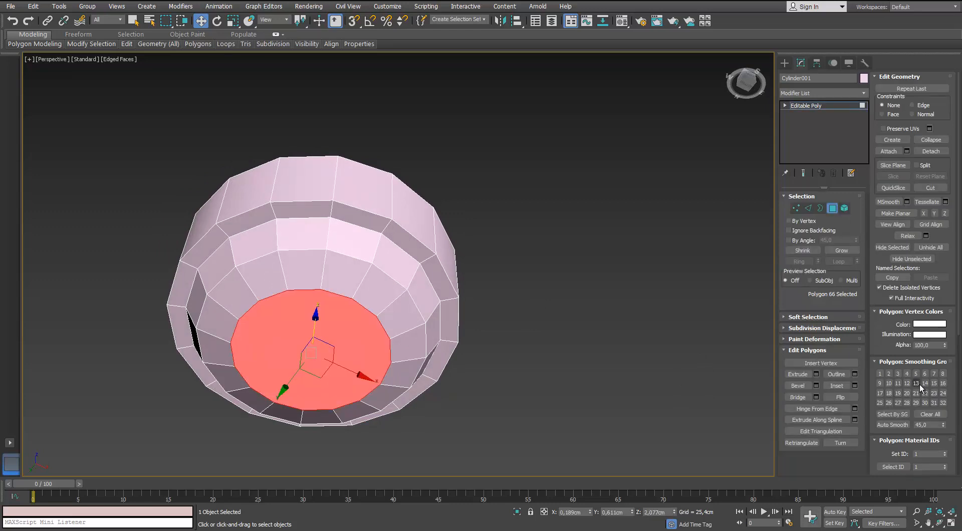
pyautogui.press('Delete')
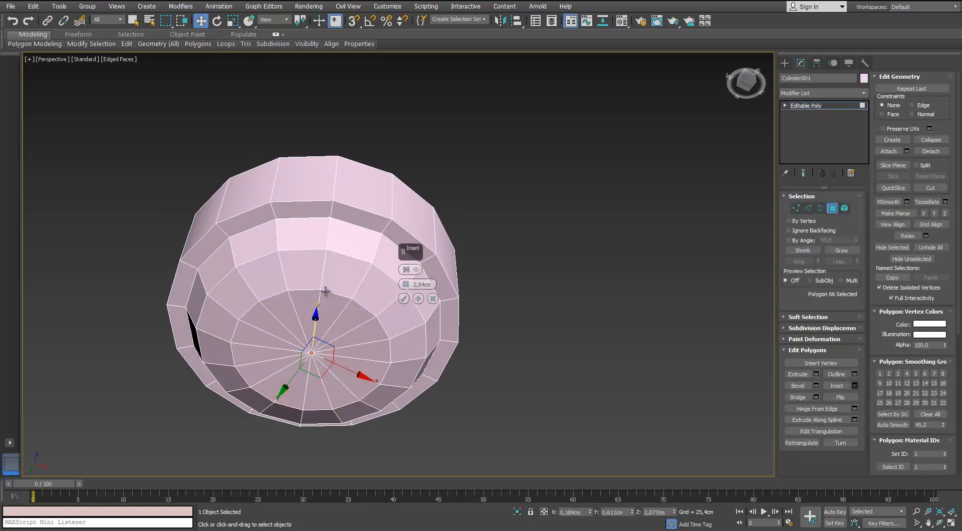
pyautogui.keyDown('alt'); pyautogui.moveTo(379, 272); pyautogui.dragTo(393, 298, button='middle'); pyautogui.keyUp('alt')
pyautogui.scroll(5, 318, 338)
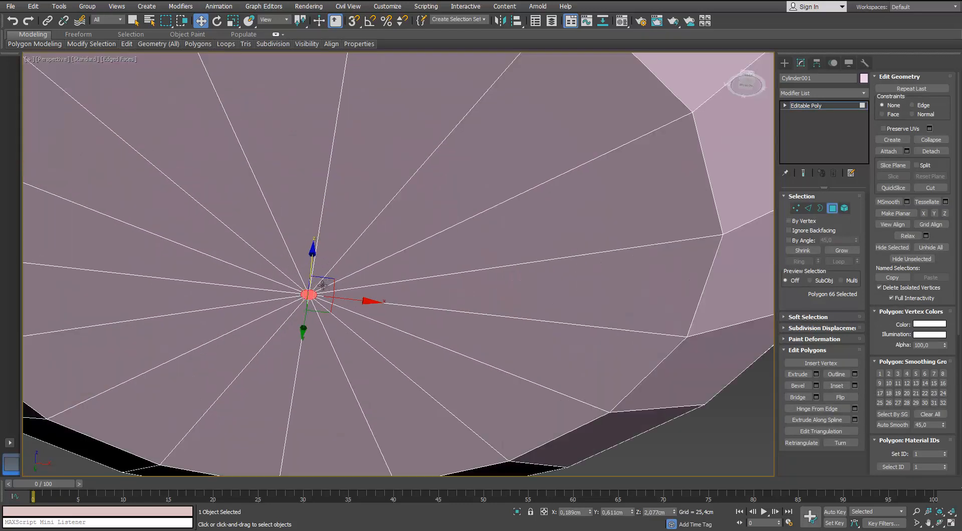
pyautogui.rightClick(307, 288)
pyautogui.click(287, 194)
pyautogui.scroll(-6, 287, 190)
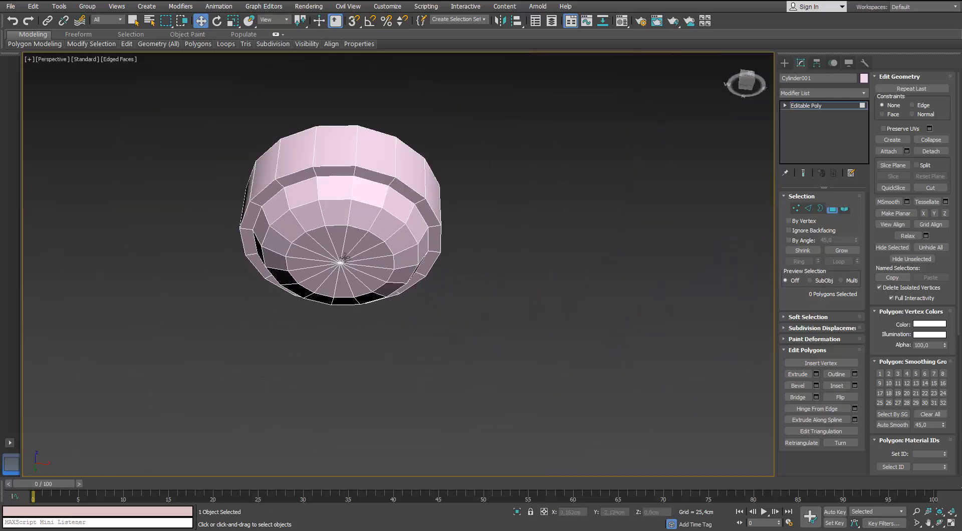
# In the front view, raise all vertices of the two lower rows to make the tapered bottom shallower
pyautogui.keyDown('alt'); pyautogui.moveTo(287, 190); pyautogui.dragTo(517, 277, button='middle'); pyautogui.keyUp('alt')
pyautogui.click(796, 208)
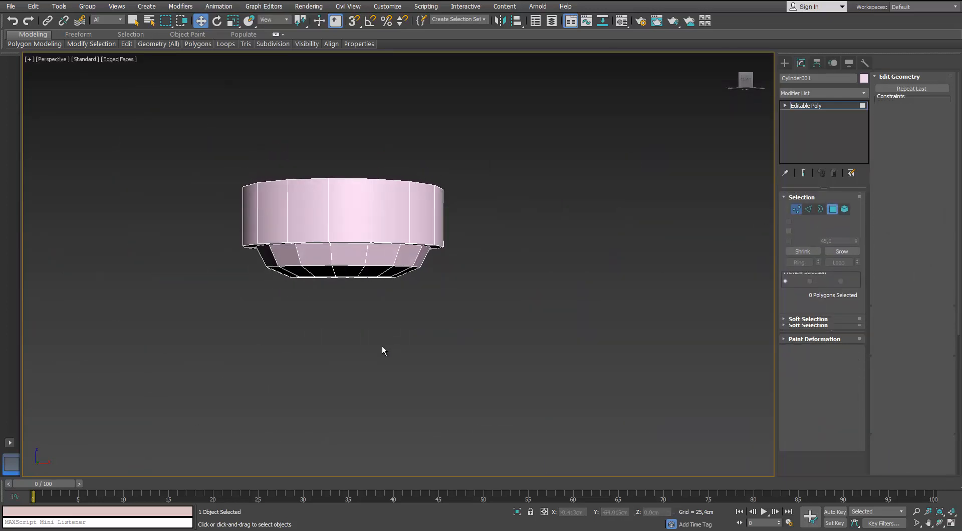
pyautogui.scroll(5, 383, 341)
pyautogui.press('f')
pyautogui.scroll(5, 391, 324)
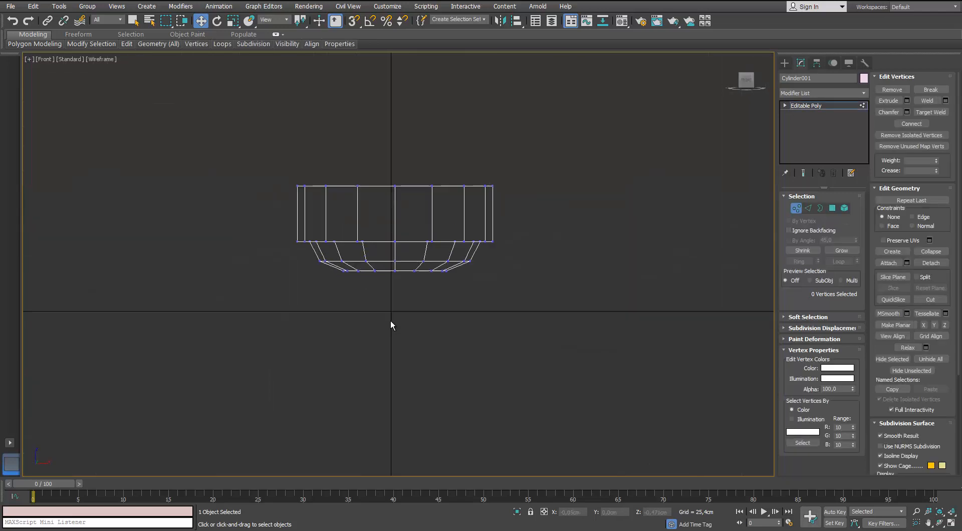
pyautogui.moveTo(283, 244); pyautogui.dragTo(278, 242)
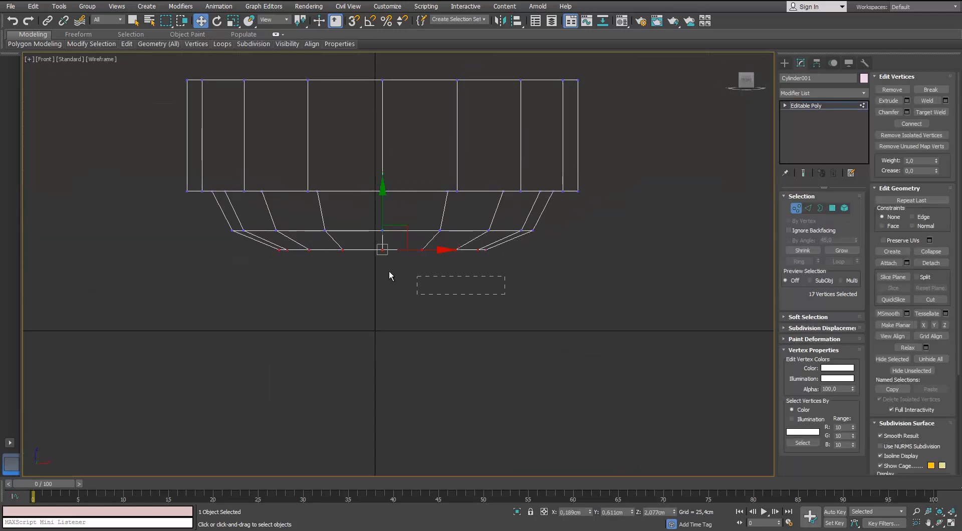
pyautogui.moveTo(580, 208); pyautogui.dragTo(151, 335)
pyautogui.moveTo(382, 199); pyautogui.dragTo(364, 178)
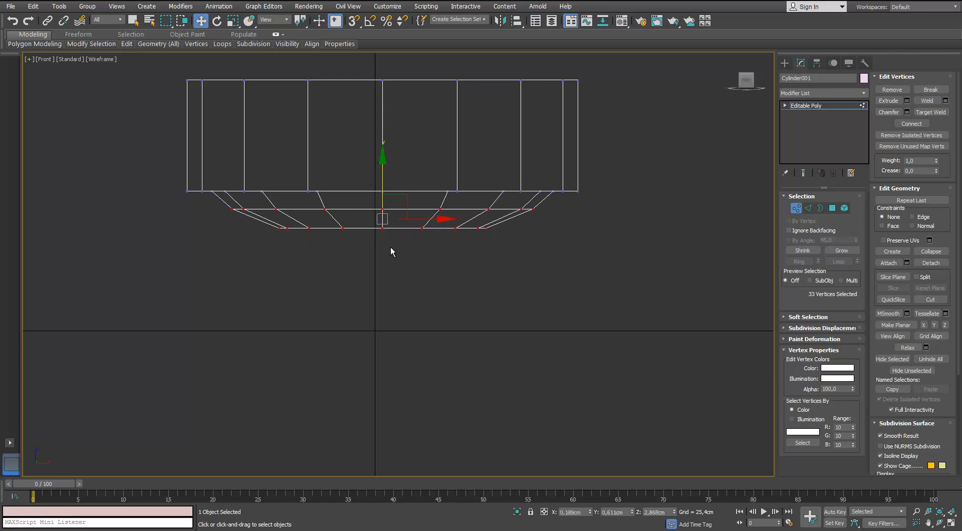
# Lower the bottom's center vertex slightly to about Z 2.43 cm
pyautogui.keyDown('alt'); pyautogui.moveTo(391, 252); pyautogui.dragTo(377, 227, button='middle'); pyautogui.keyUp('alt')
pyautogui.moveTo(381, 201); pyautogui.dragTo(381, 211)
pyautogui.keyDown('alt'); pyautogui.moveTo(384, 224); pyautogui.dragTo(399, 326, button='middle'); pyautogui.keyUp('alt')
# Return to the perspective view and delete the cylinder's top cap polygon
pyautogui.press('p')
pyautogui.press('z')
pyautogui.scroll(-10, 392, 242)
pyautogui.scroll(5, 390, 224)
pyautogui.scroll(-5, 378, 217)
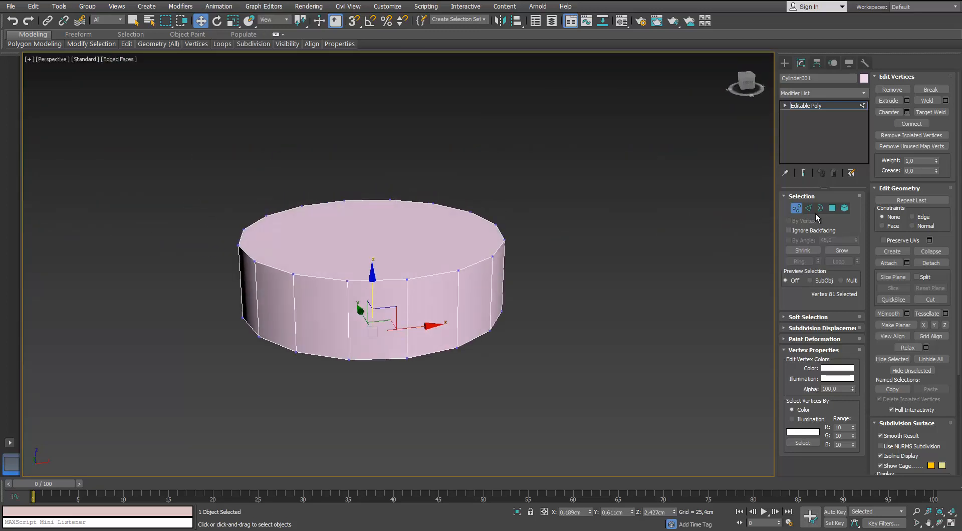
pyautogui.click(832, 208)
pyautogui.click(368, 262)
pyautogui.moveTo(367, 262); pyautogui.dragTo(345, 285, button='middle')
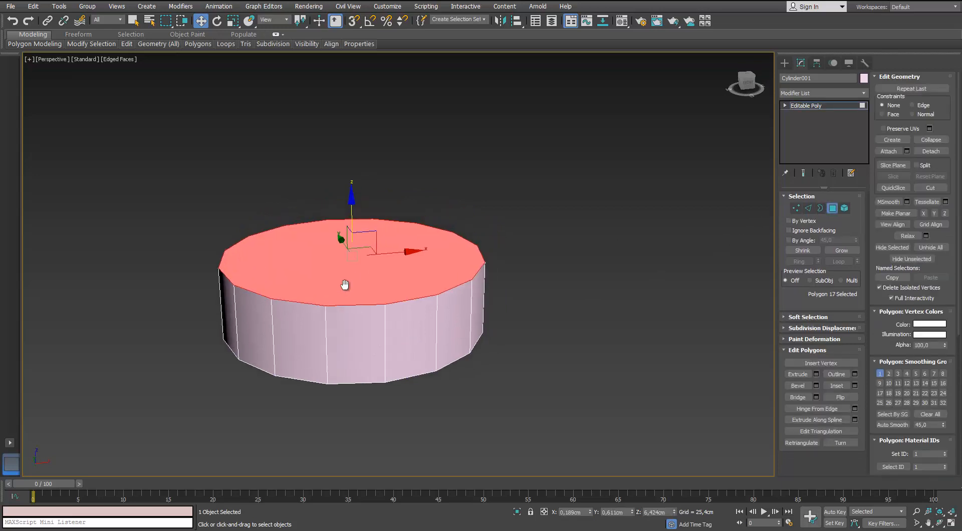
pyautogui.press('Delete')
# Extend the open top border with a ring scaled inward and a short ring raised above it to form a stepped lip
pyautogui.scroll(4, 353, 279)
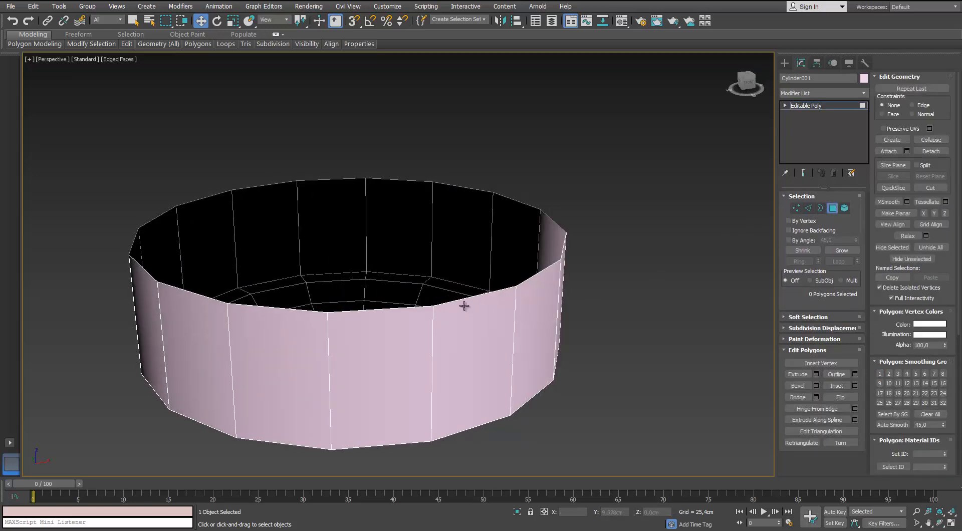
pyautogui.keyDown('alt'); pyautogui.moveTo(494, 290); pyautogui.dragTo(498, 289, button='middle'); pyautogui.keyUp('alt')
pyautogui.click(820, 208)
pyautogui.click(552, 220)
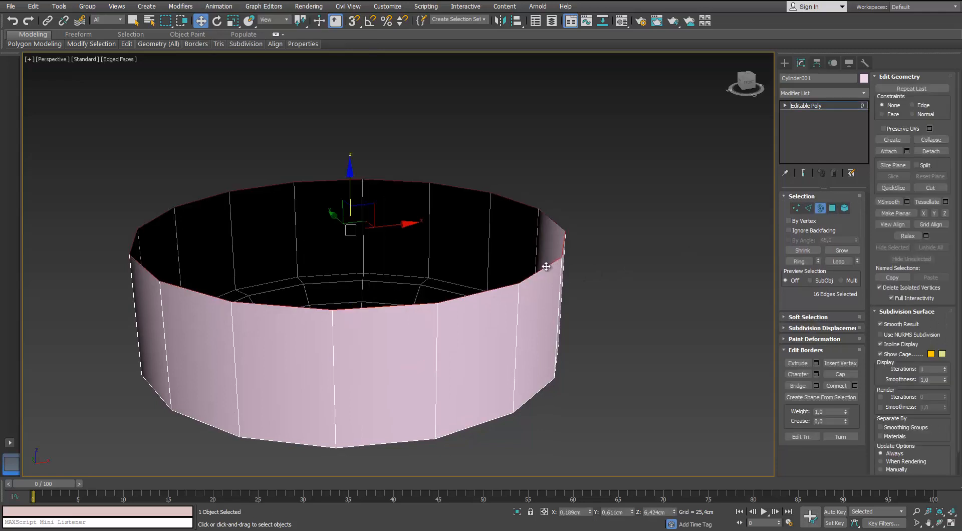
pyautogui.scroll(-4, 546, 255)
pyautogui.press('r')
pyautogui.moveTo(465, 245)
pyautogui.keyDown('shift'); pyautogui.mouseDown()
pyautogui.moveTo(462, 208)
pyautogui.moveTo(457, 232)
pyautogui.mouseUp(); pyautogui.keyUp('shift')
pyautogui.press('w')
# Extend the lip's border slightly inward and pull it up into a tall shaft ending at about Z 26.4 cm
pyautogui.press('r')
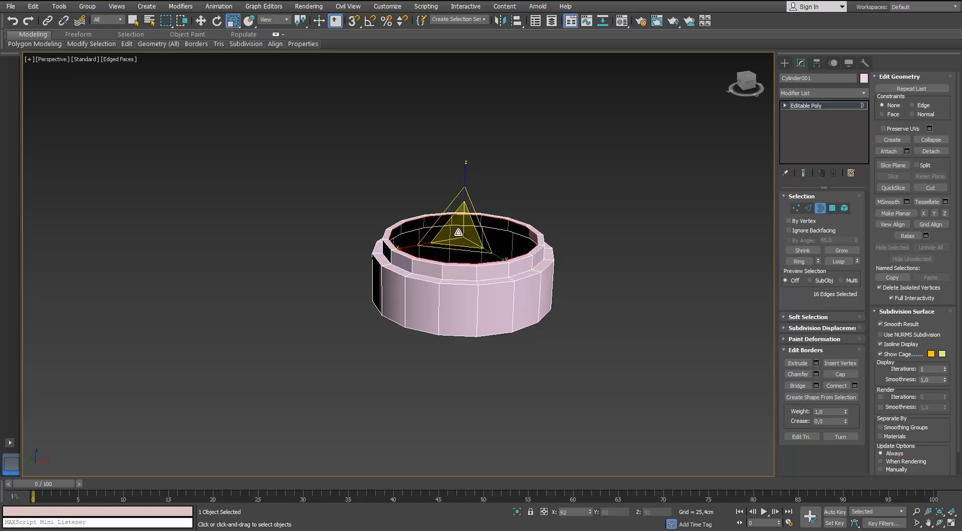
pyautogui.press('w')
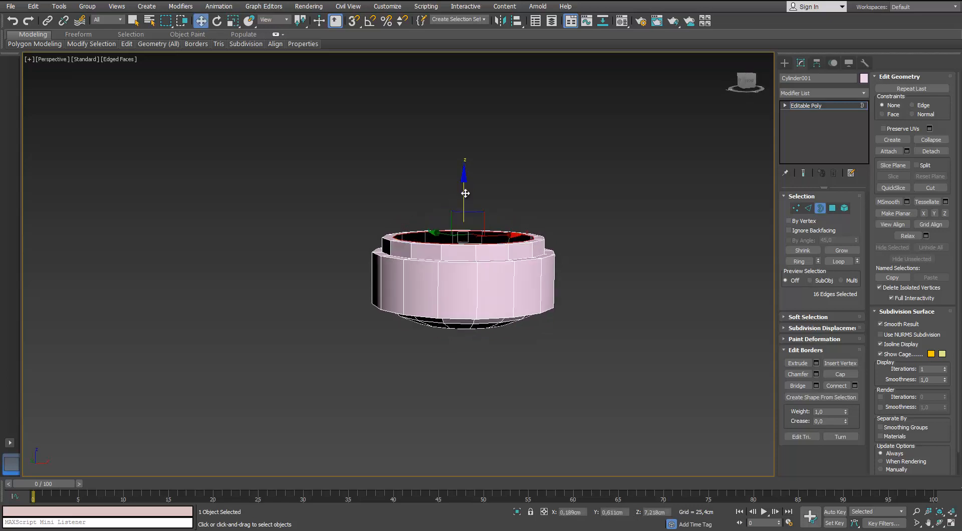
pyautogui.keyDown('shift'); pyautogui.moveTo(463, 194); pyautogui.dragTo(455, 75); pyautogui.keyUp('shift')
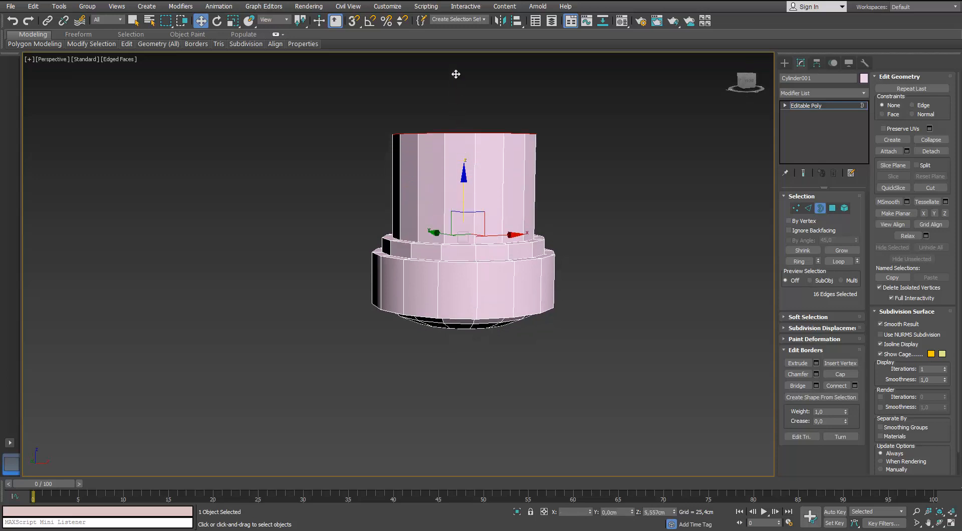
pyautogui.scroll(-5, 440, 221)
pyautogui.moveTo(444, 209); pyautogui.dragTo(445, 125)
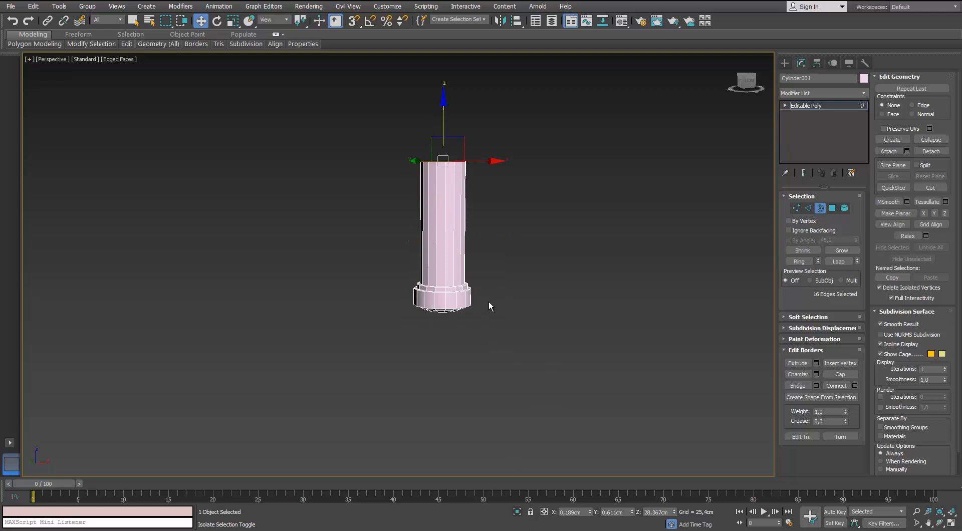
pyautogui.keyDown('alt'); pyautogui.moveTo(488, 307); pyautogui.dragTo(441, 288, button='middle'); pyautogui.keyUp('alt')
pyautogui.moveTo(405, 158)
pyautogui.mouseDown()
pyautogui.moveTo(406, 183)
pyautogui.moveTo(408, 170)
pyautogui.mouseUp()
# Connect the vertical edge ring of the base collar with 2 segments, pinched apart toward its upper and lower rims
pyautogui.keyDown('alt'); pyautogui.moveTo(453, 231); pyautogui.dragTo(424, 307, button='middle'); pyautogui.keyUp('alt')
pyautogui.scroll(5, 421, 290)
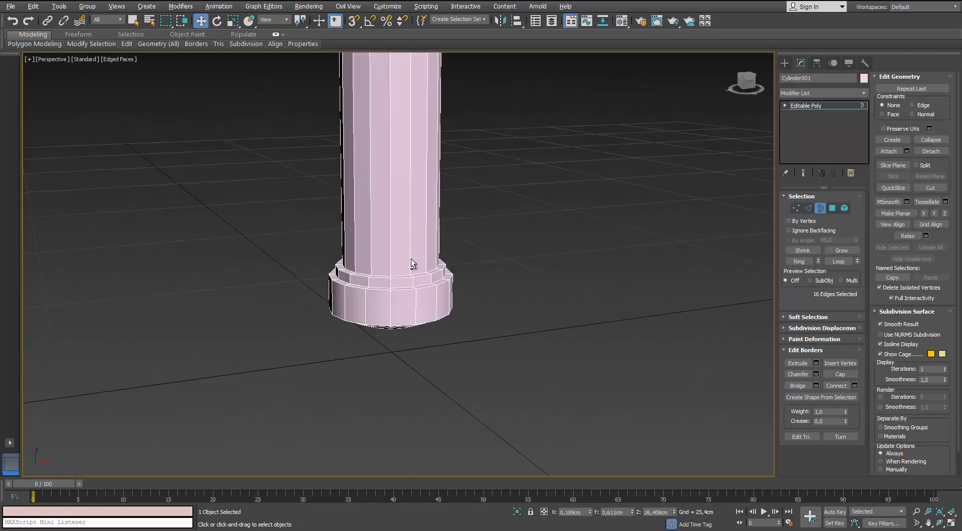
pyautogui.click(808, 208)
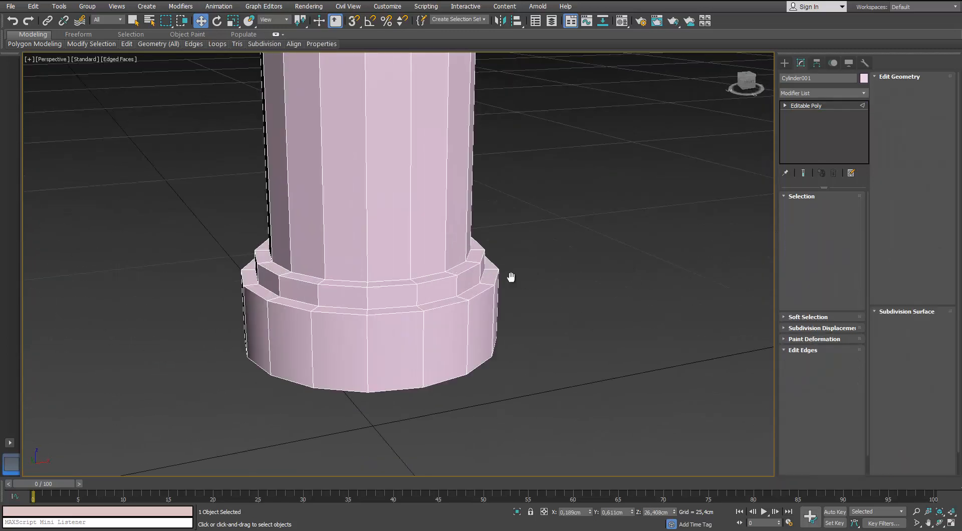
pyautogui.scroll(-4, 511, 275)
pyautogui.scroll(4, 477, 281)
pyautogui.keyDown('alt'); pyautogui.moveTo(457, 287); pyautogui.dragTo(725, 256, button='middle'); pyautogui.keyUp('alt')
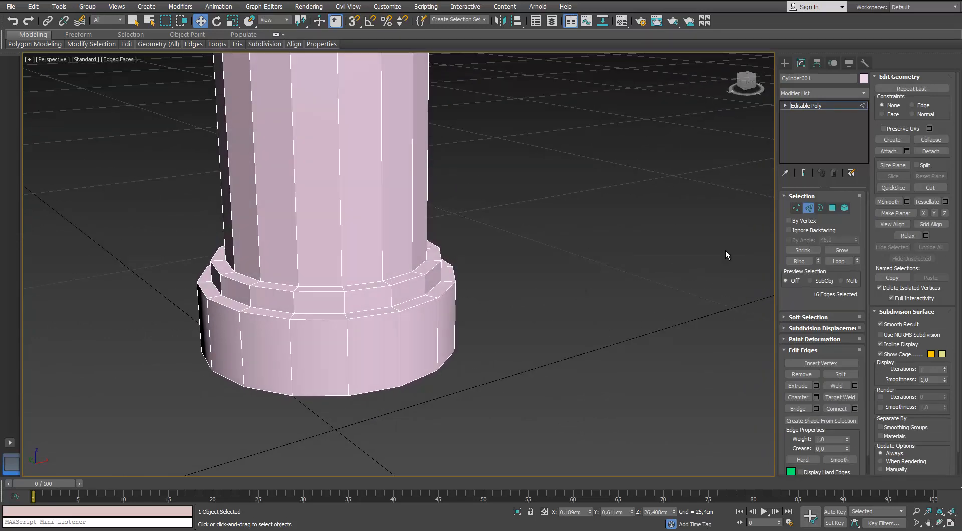
pyautogui.click(402, 334)
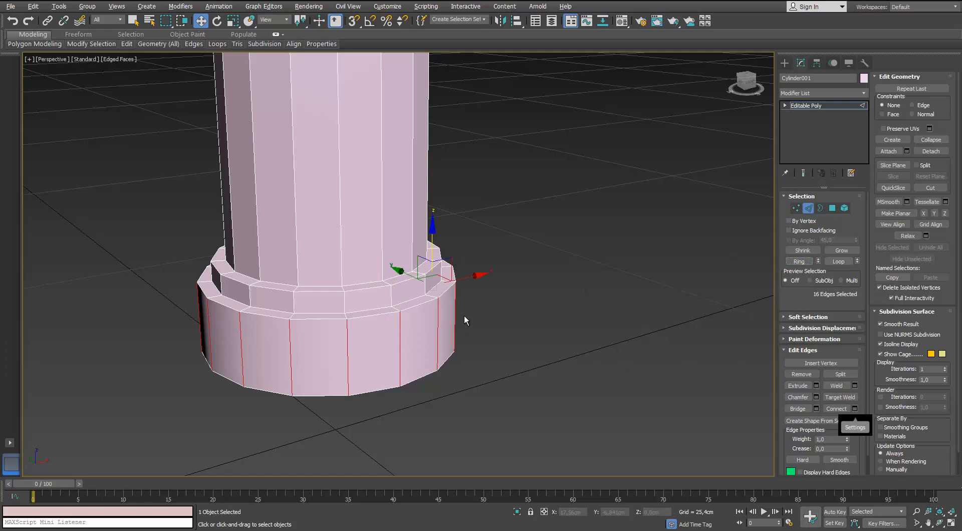
pyautogui.keyDown('alt'); pyautogui.moveTo(476, 286); pyautogui.dragTo(439, 284, button='middle'); pyautogui.keyUp('alt')
pyautogui.click(854, 409)
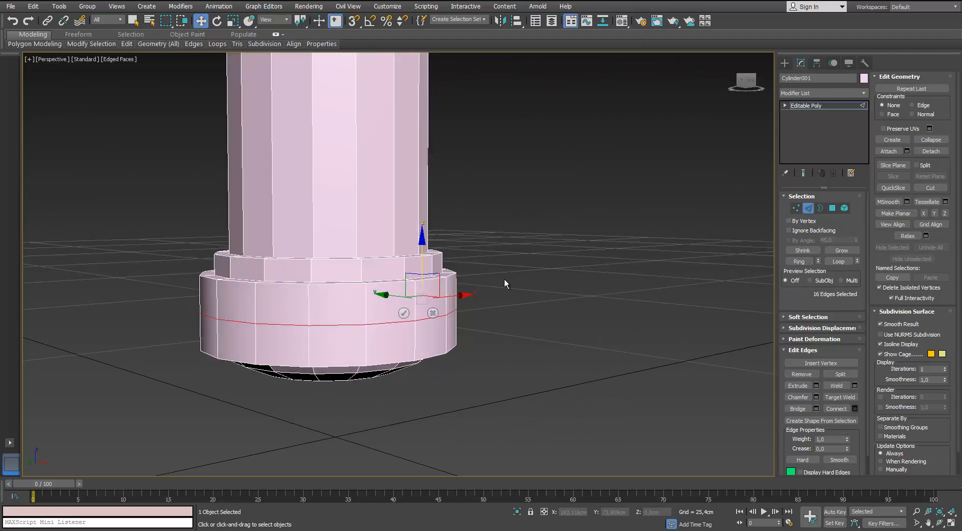
pyautogui.click(407, 269)
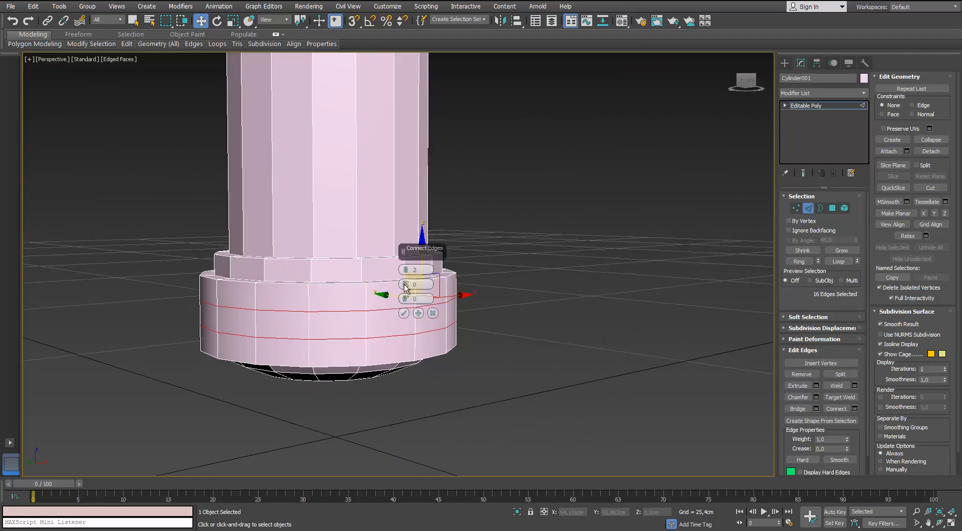
pyautogui.moveTo(406, 284); pyautogui.dragTo(383, 167)
pyautogui.click(404, 313)
pyautogui.click(515, 301)
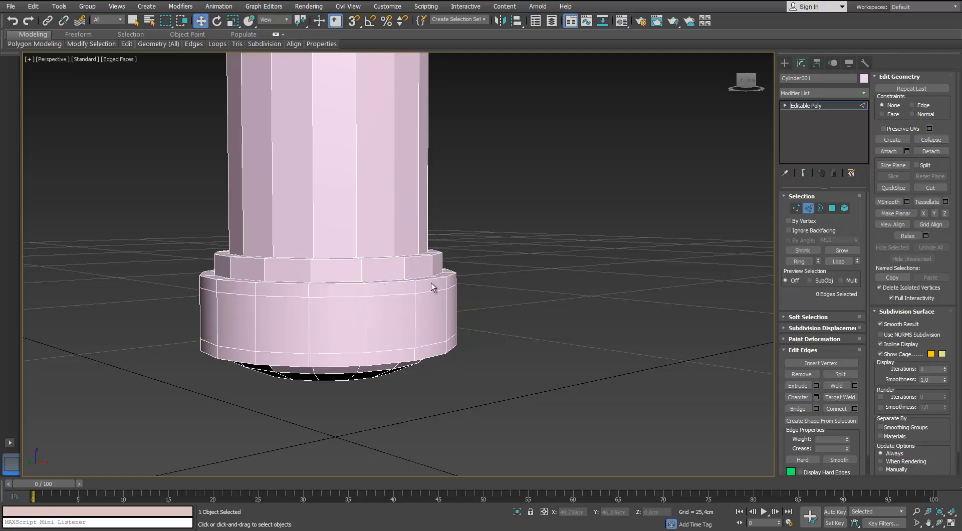
# Select the narrow polygon bands along the base collar's upper and lower rims and extrude them slightly outward by local normal
pyautogui.click(416, 287)
pyautogui.click(798, 261)
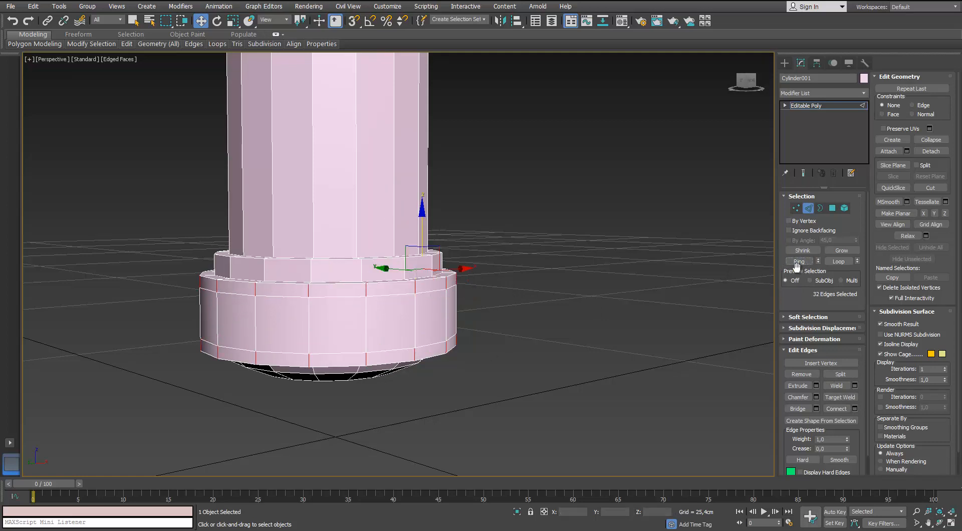
pyautogui.keyDown('ctrl'); pyautogui.click(829, 207); pyautogui.keyUp('ctrl')
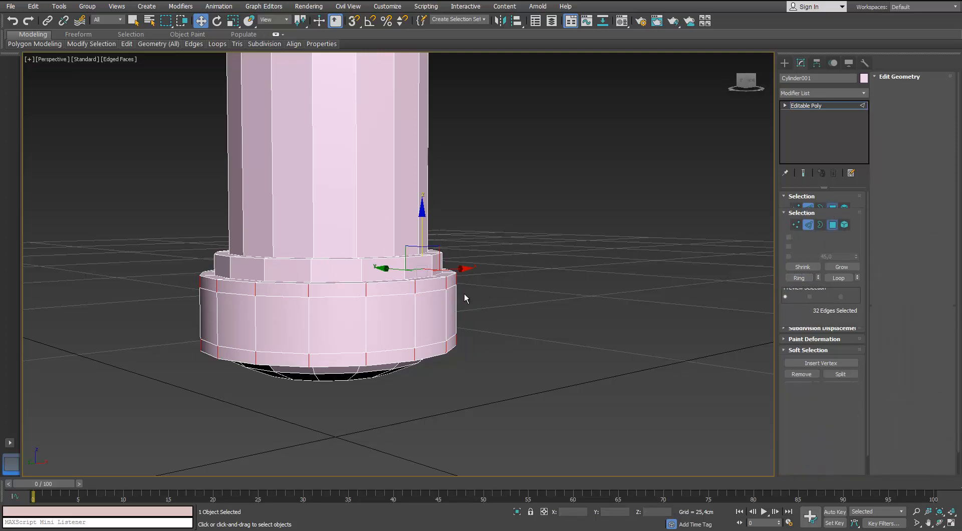
pyautogui.scroll(3, 441, 283)
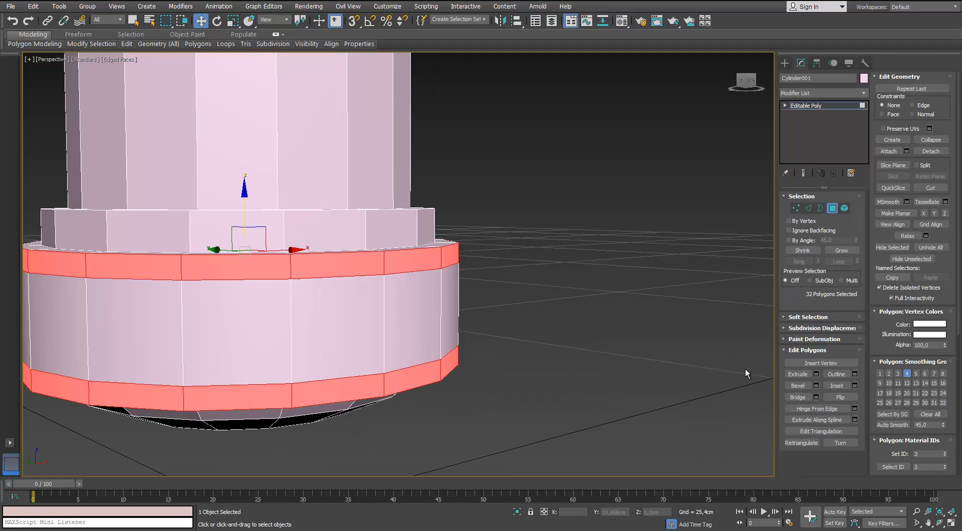
pyautogui.click(816, 374)
pyautogui.click(416, 270)
pyautogui.click(429, 288)
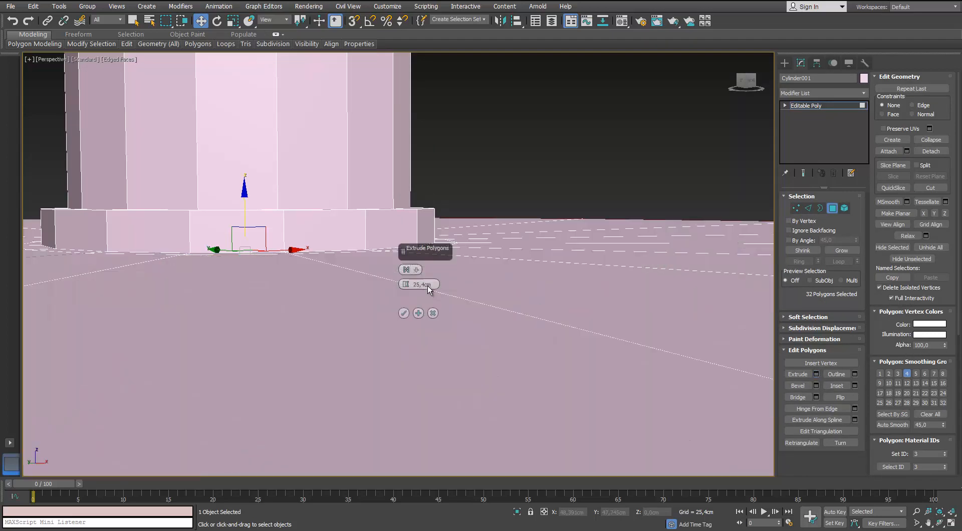
pyautogui.moveTo(408, 284); pyautogui.dragTo(269, 285)
pyautogui.scroll(-4, 269, 285)
pyautogui.keyDown('alt'); pyautogui.moveTo(268, 285); pyautogui.dragTo(181, 255, button='middle'); pyautogui.keyUp('alt')
pyautogui.scroll(4, 182, 255)
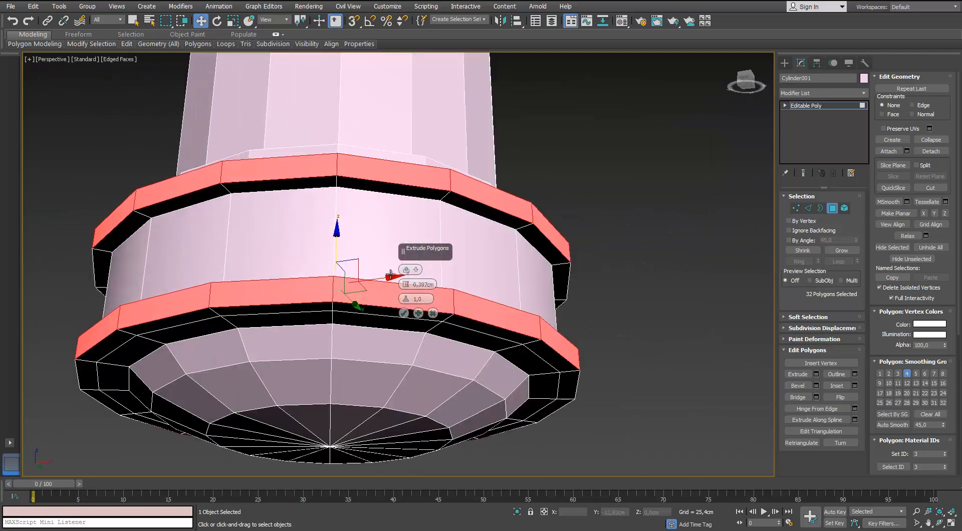
pyautogui.moveTo(405, 289); pyautogui.dragTo(405, 290)
pyautogui.keyDown('alt'); pyautogui.moveTo(351, 212); pyautogui.dragTo(326, 232, button='middle'); pyautogui.keyUp('alt')
pyautogui.click(403, 313)
pyautogui.click(573, 254)
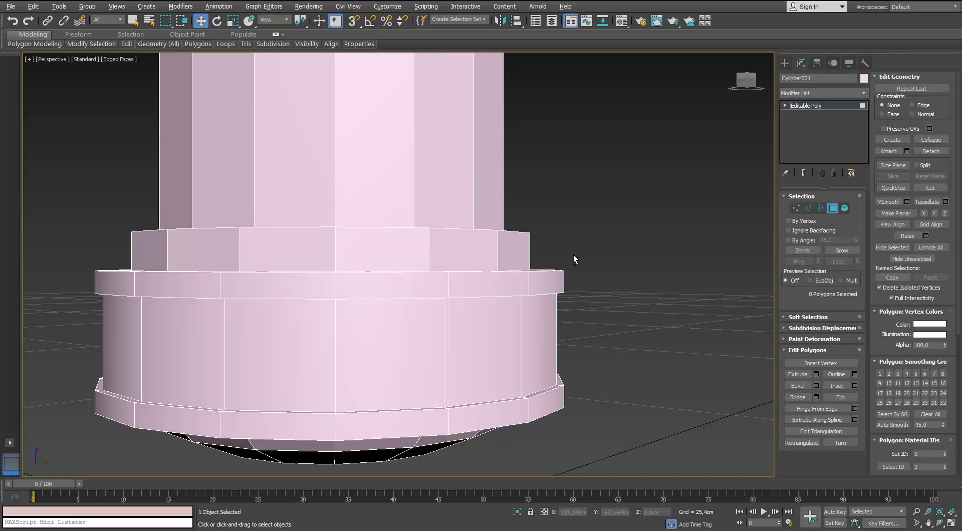
# Connect the vertical edge ring of the small step above the collar with 1 segment, pinch 0 and slide 25
pyautogui.keyDown('alt'); pyautogui.moveTo(573, 254); pyautogui.dragTo(553, 268, button='middle'); pyautogui.keyUp('alt')
pyautogui.click(463, 268)
pyautogui.press('2')
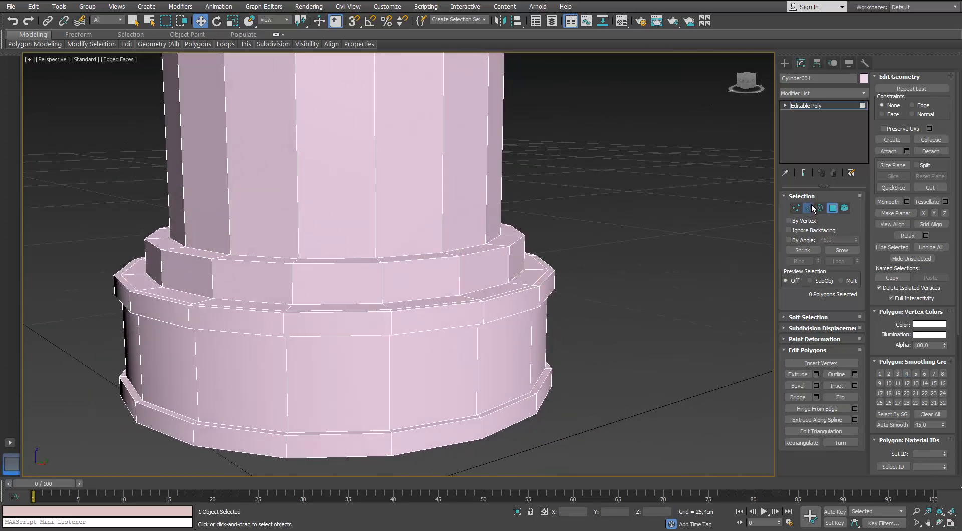
pyautogui.click(461, 267)
pyautogui.click(799, 261)
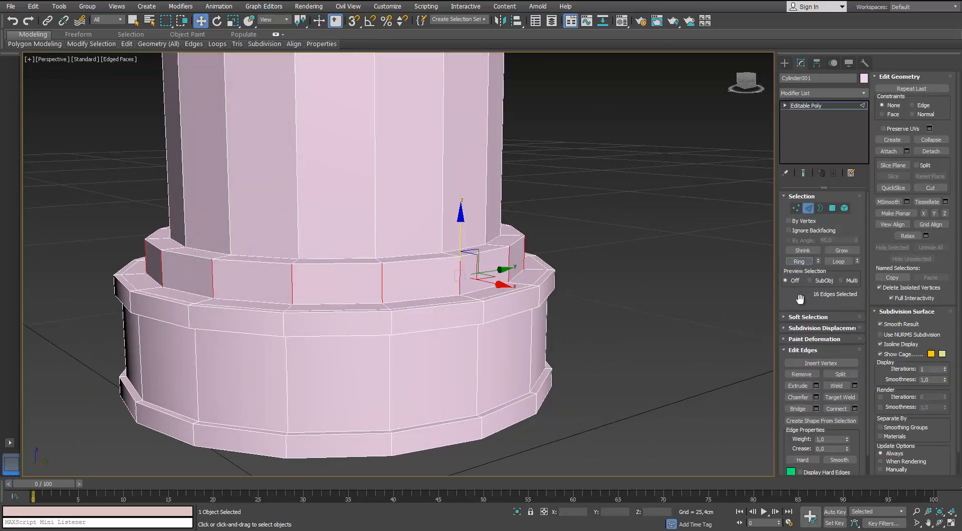
pyautogui.click(855, 409)
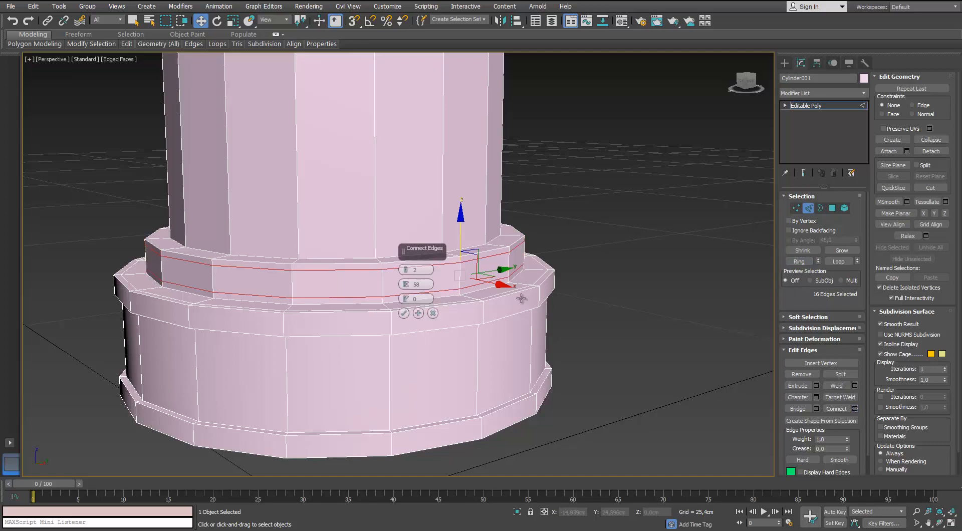
pyautogui.rightClick(406, 284)
pyautogui.rightClick(405, 269)
pyautogui.moveTo(406, 299); pyautogui.dragTo(406, 260)
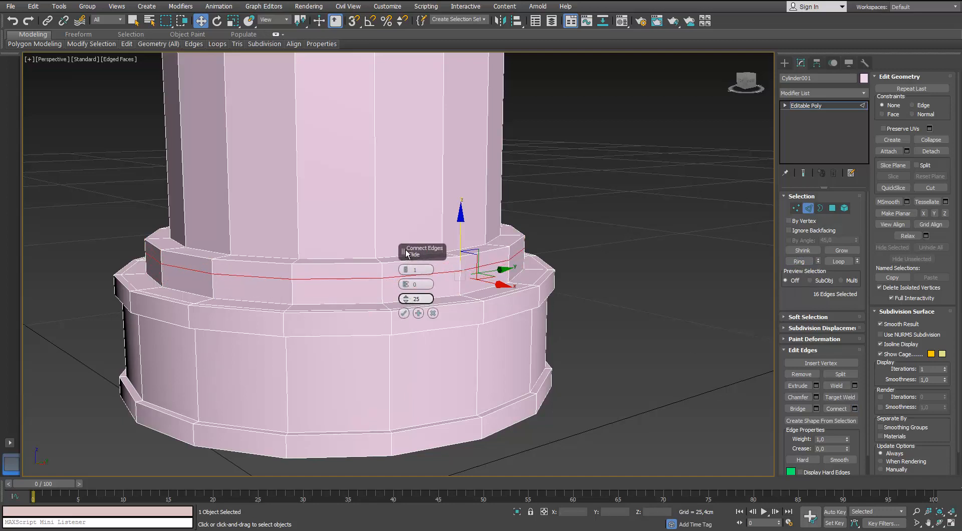
pyautogui.click(403, 313)
# Select the upper polygon band around the small step and extrude it slightly outward
pyautogui.click(380, 269)
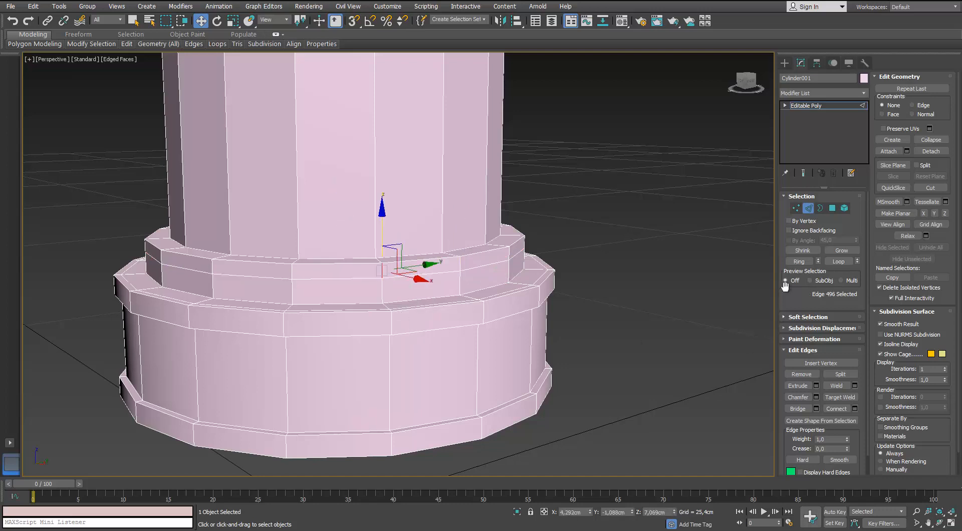
pyautogui.click(796, 262)
pyautogui.click(815, 397)
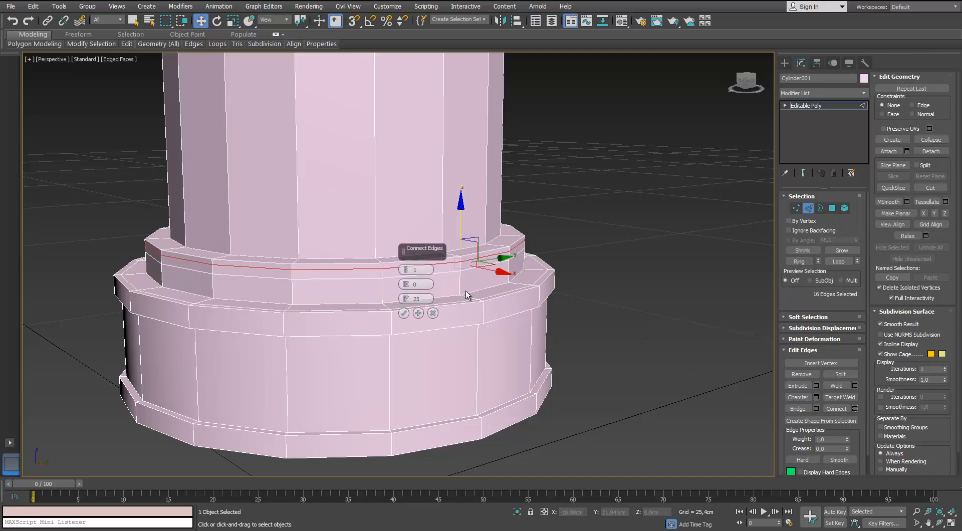
pyautogui.click(437, 300)
pyautogui.keyDown('ctrl'); pyautogui.click(831, 208); pyautogui.keyUp('ctrl')
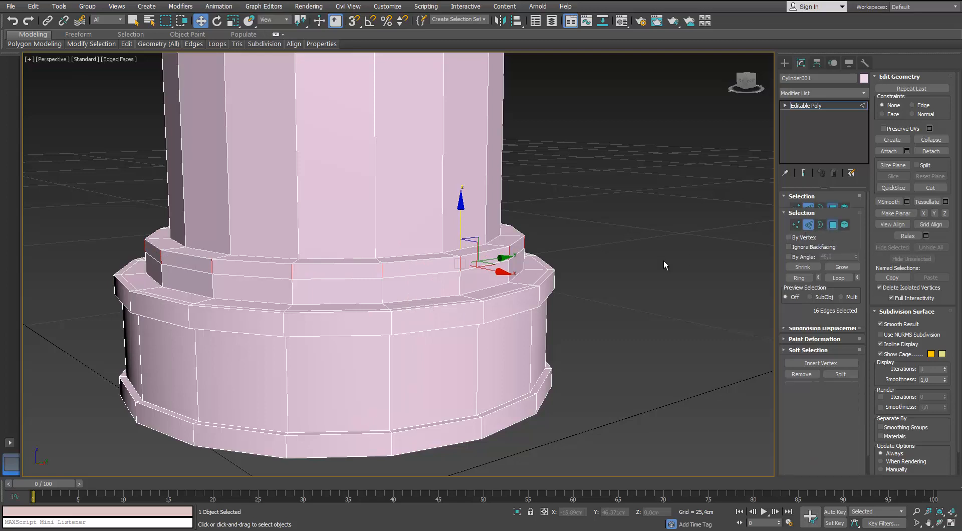
pyautogui.moveTo(608, 283); pyautogui.dragTo(625, 273, button='middle')
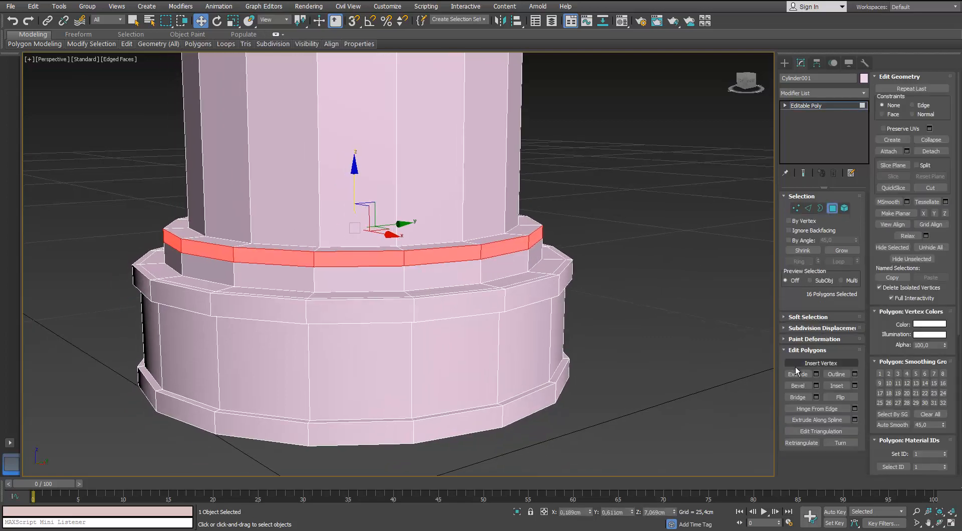
pyautogui.click(816, 374)
pyautogui.keyDown('alt'); pyautogui.moveTo(442, 262); pyautogui.dragTo(199, 213, button='middle'); pyautogui.keyUp('alt')
pyautogui.click(403, 313)
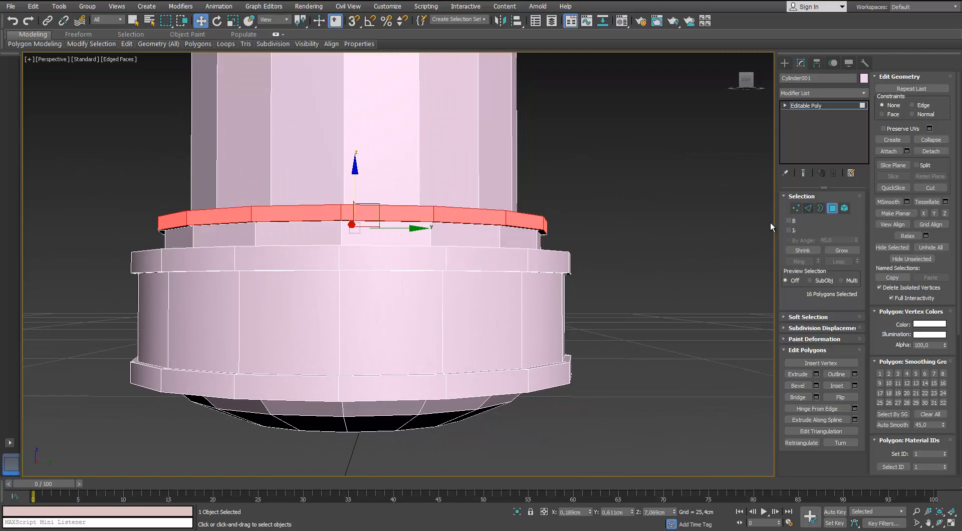
# Connect the vertical edge rings of all three raised bands with 2 segments and pinch 0
pyautogui.press('2')
pyautogui.click(528, 260)
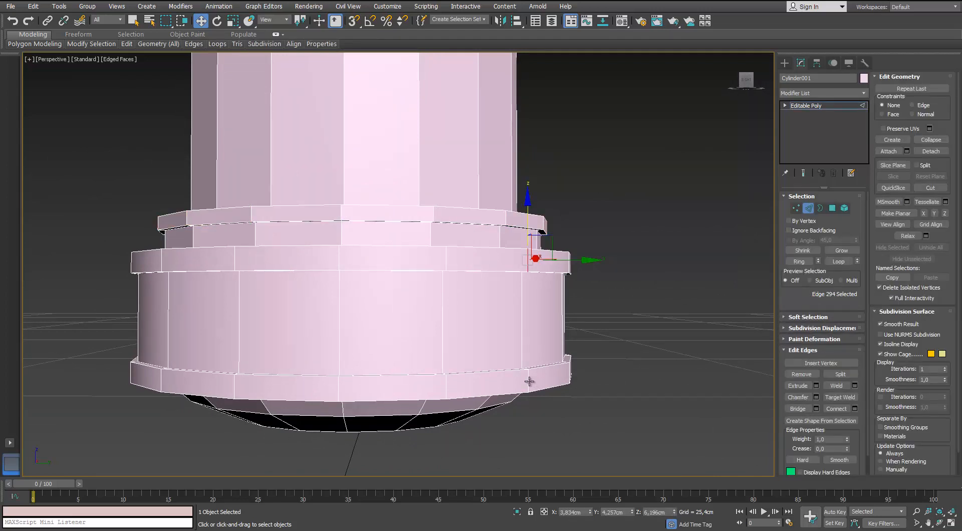
pyautogui.keyDown('ctrl'); pyautogui.click(529, 381); pyautogui.keyUp('ctrl')
pyautogui.keyDown('alt'); pyautogui.moveTo(529, 382); pyautogui.dragTo(495, 218, button='middle'); pyautogui.keyUp('alt')
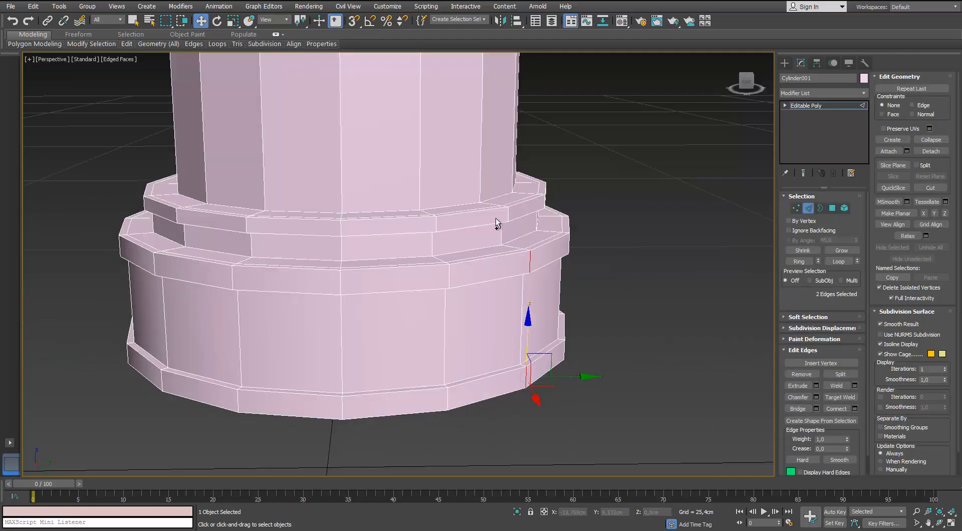
pyautogui.click(798, 261)
pyautogui.click(854, 409)
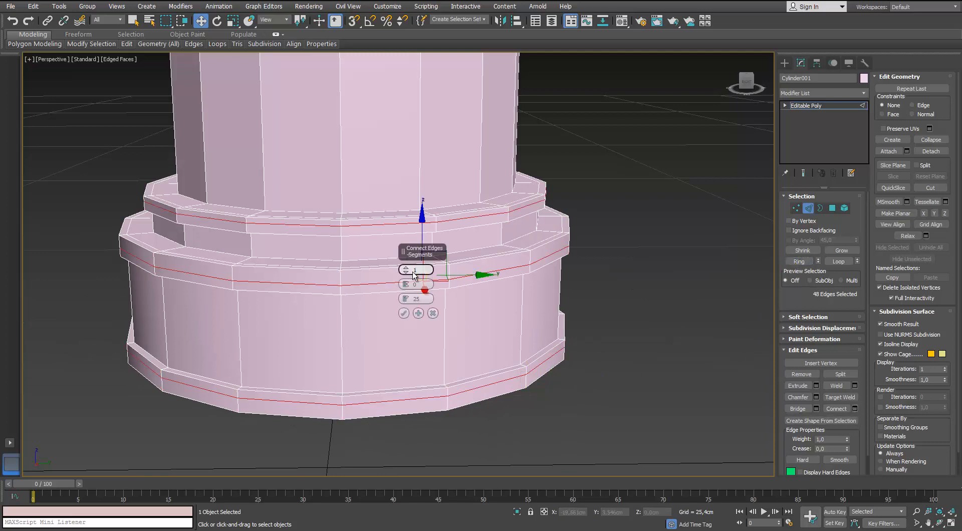
pyautogui.moveTo(407, 269); pyautogui.dragTo(407, 265)
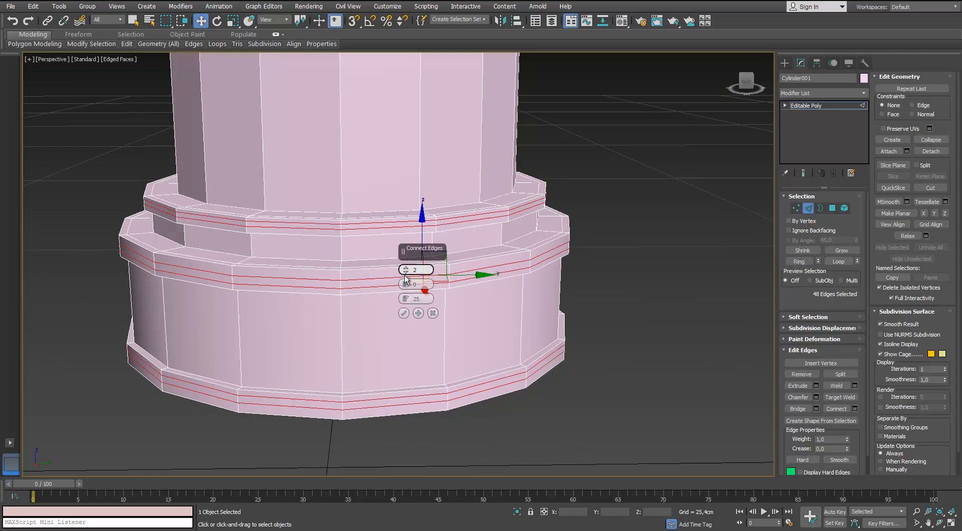
pyautogui.click(403, 313)
# Scale the new edge loops on the three raised bands slightly outward to round their profile, and leave edge editing
pyautogui.keyDown('alt'); pyautogui.moveTo(334, 279); pyautogui.dragTo(294, 258, button='middle'); pyautogui.keyUp('alt')
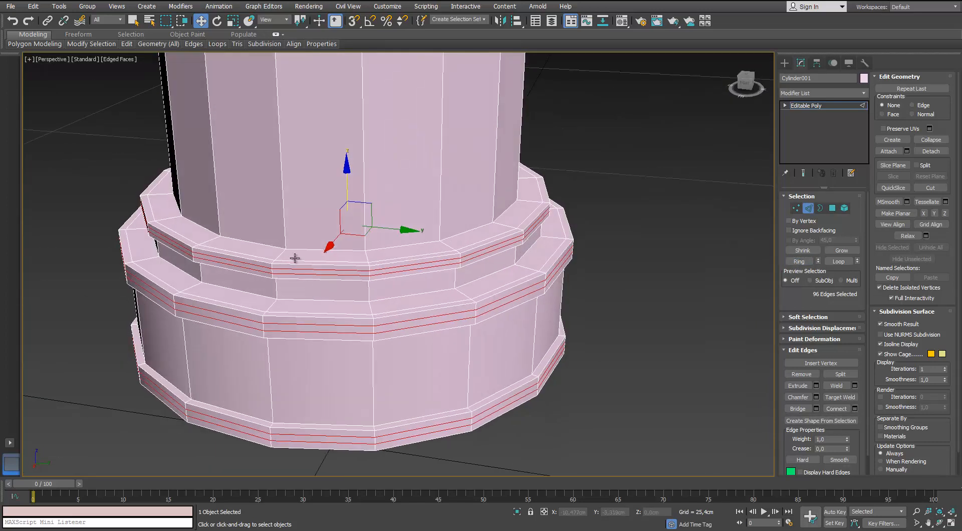
pyautogui.rightClick(232, 21)
pyautogui.keyDown('alt'); pyautogui.moveTo(351, 210); pyautogui.dragTo(380, 170, button='middle'); pyautogui.keyUp('alt')
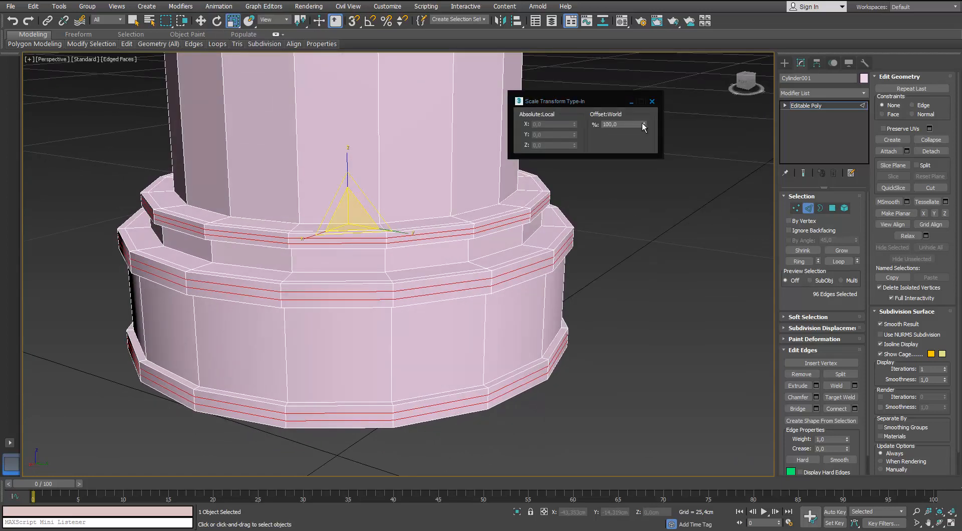
pyautogui.moveTo(643, 124); pyautogui.dragTo(643, 122)
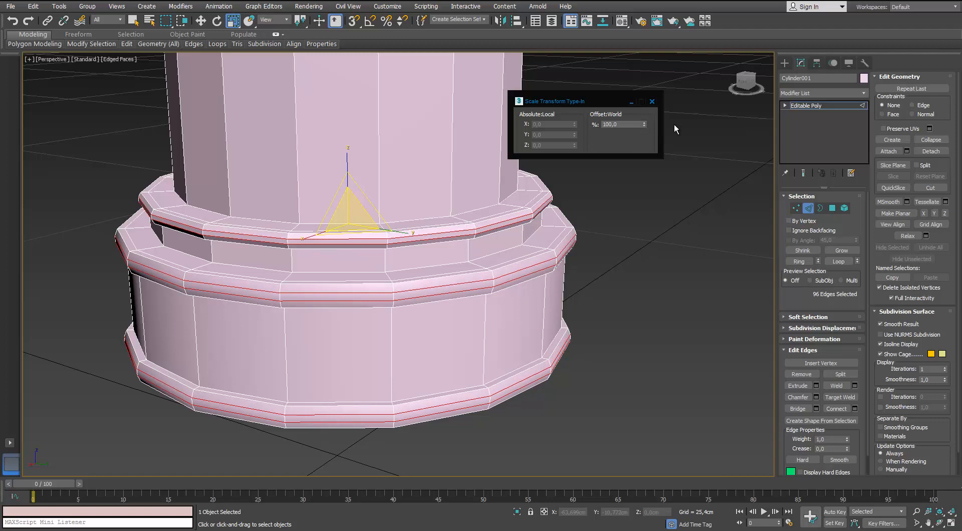
pyautogui.click(652, 101)
pyautogui.press('2')
pyautogui.click(624, 245)
# Assign the FinalBaseMesh_default material to the whole cylindrical object
pyautogui.scroll(-3, 624, 245)
pyautogui.scroll(-3, 555, 233)
pyautogui.keyDown('alt'); pyautogui.moveTo(555, 233); pyautogui.dragTo(390, 284, button='middle'); pyautogui.keyUp('alt')
pyautogui.scroll(-2, 503, 193)
pyautogui.scroll(-3, 452, 291)
pyautogui.click(391, 284)
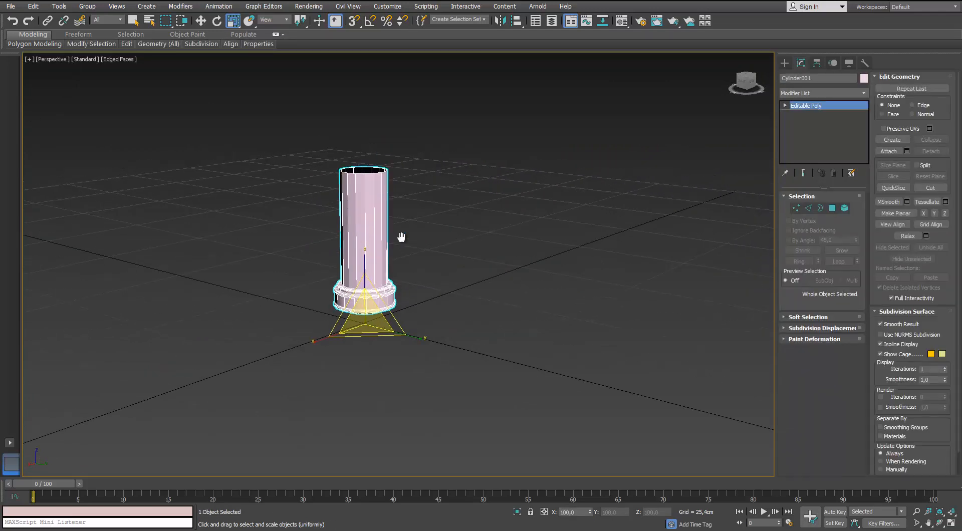
pyautogui.scroll(3, 401, 239)
pyautogui.press('m')
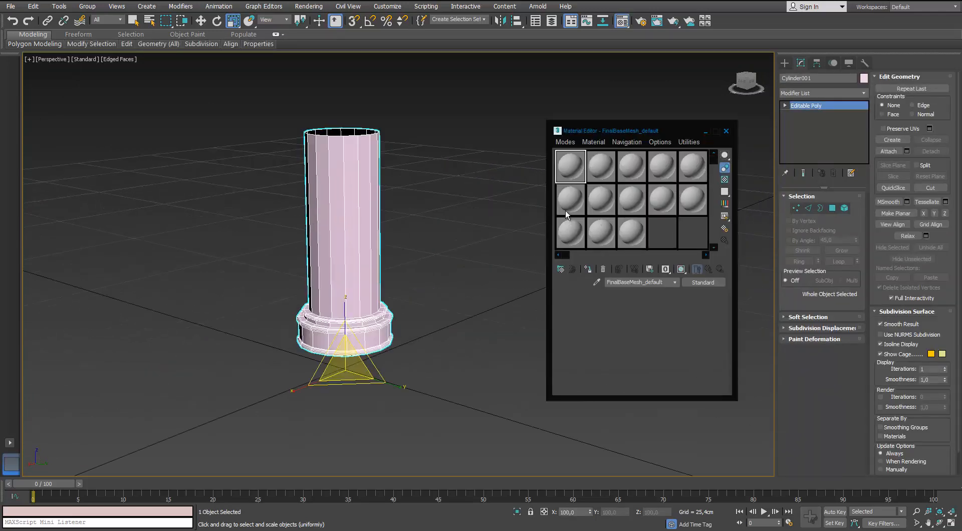
pyautogui.click(588, 270)
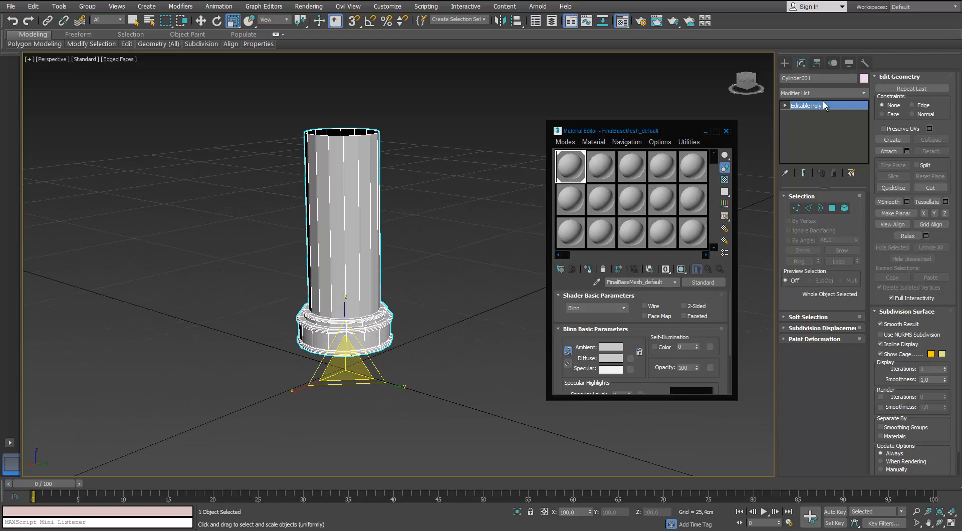
# Set the object's wireframe color to dark gray, deselect it and close the Material Editor
pyautogui.click(863, 78)
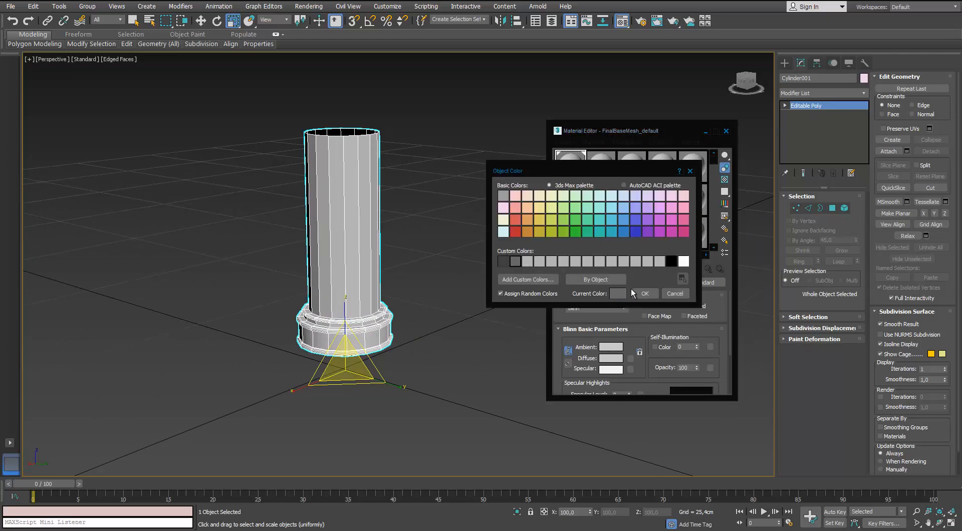
pyautogui.click(644, 293)
pyautogui.click(428, 206)
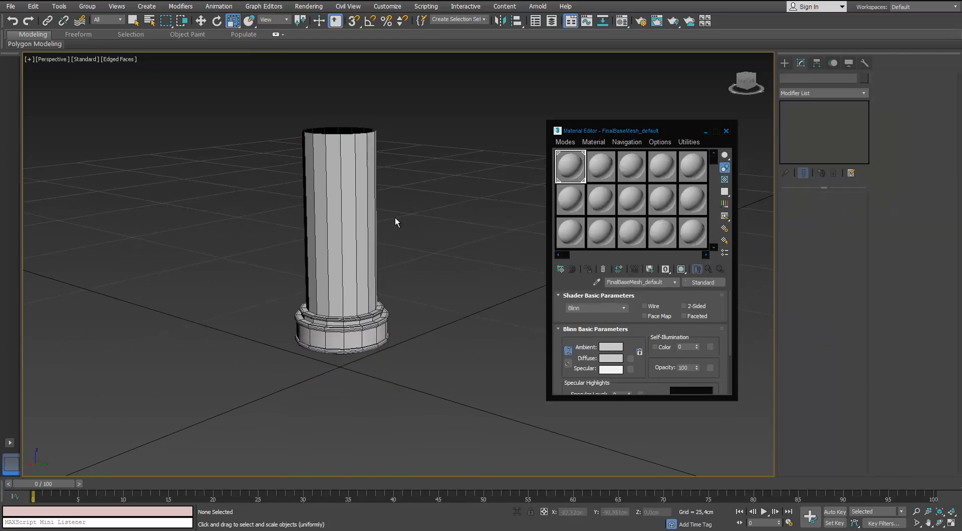
pyautogui.press('m')
# Select the shaft's open top border and apply a Symmetry modifier mirrored along Z with Flip enabled
pyautogui.keyDown('alt'); pyautogui.moveTo(395, 219); pyautogui.dragTo(361, 249, button='middle'); pyautogui.keyUp('alt')
pyautogui.click(357, 207)
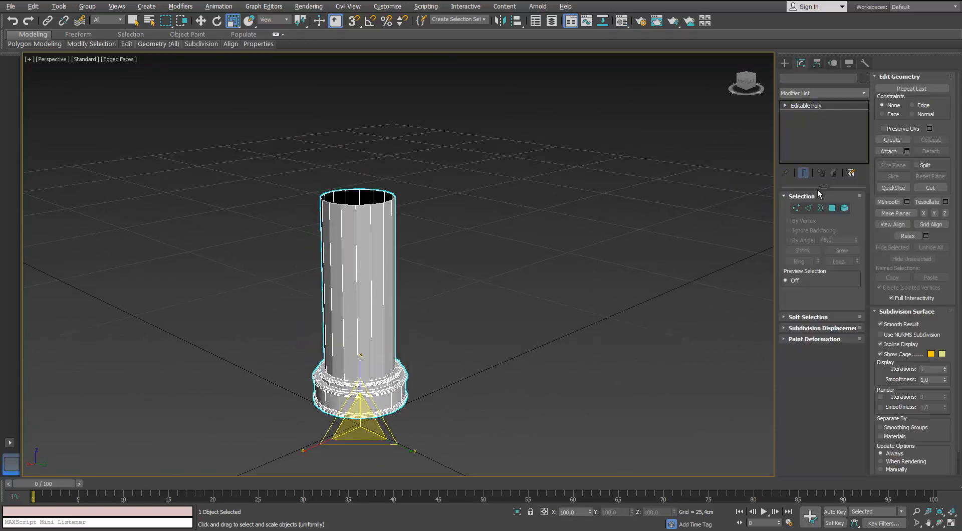
pyautogui.click(820, 207)
pyautogui.click(382, 205)
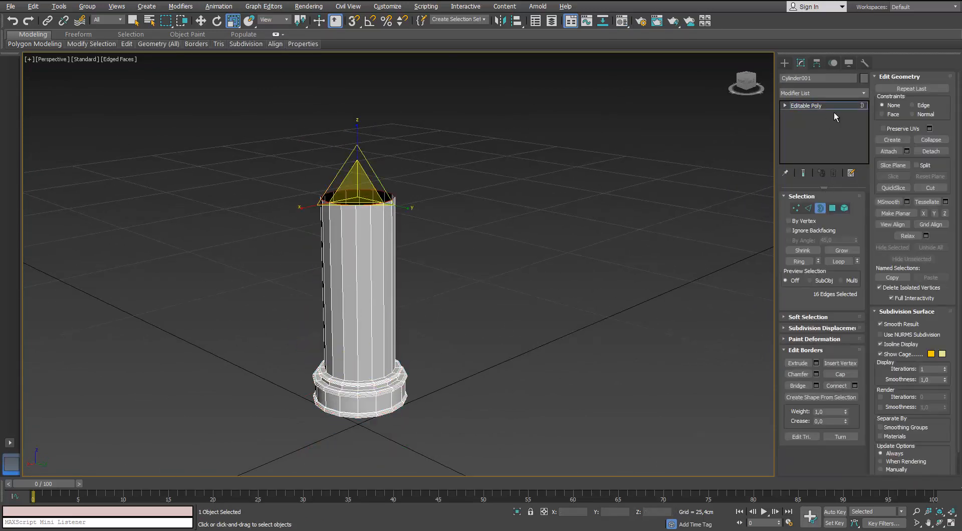
pyautogui.click(864, 93)
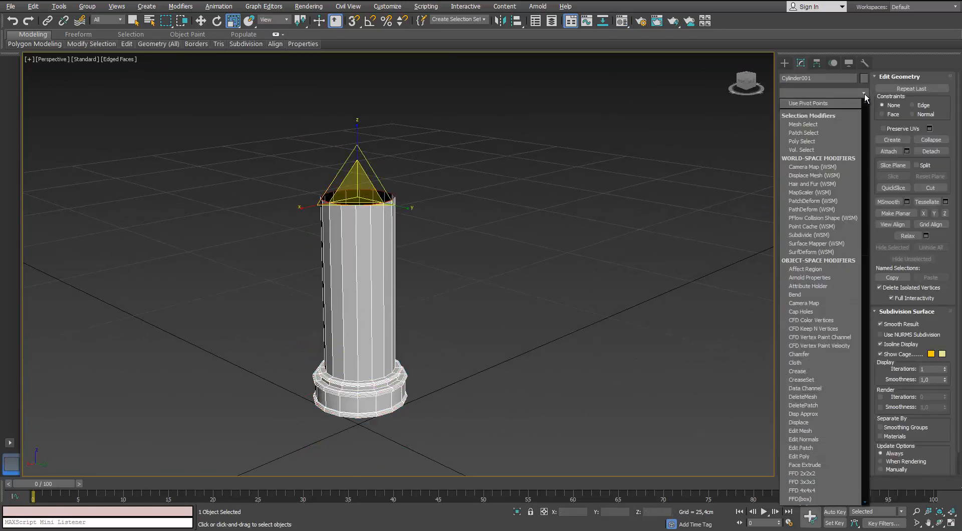
pyautogui.press('s')
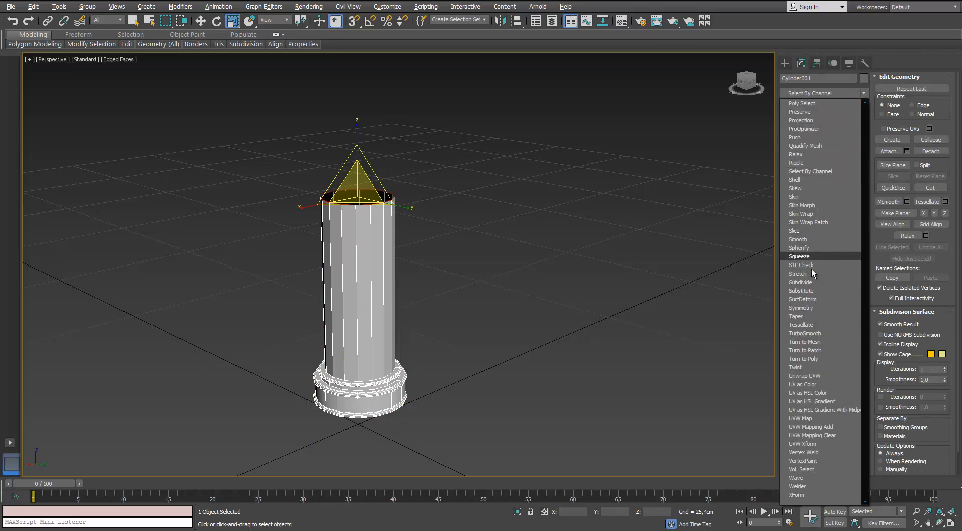
pyautogui.click(802, 307)
pyautogui.click(834, 215)
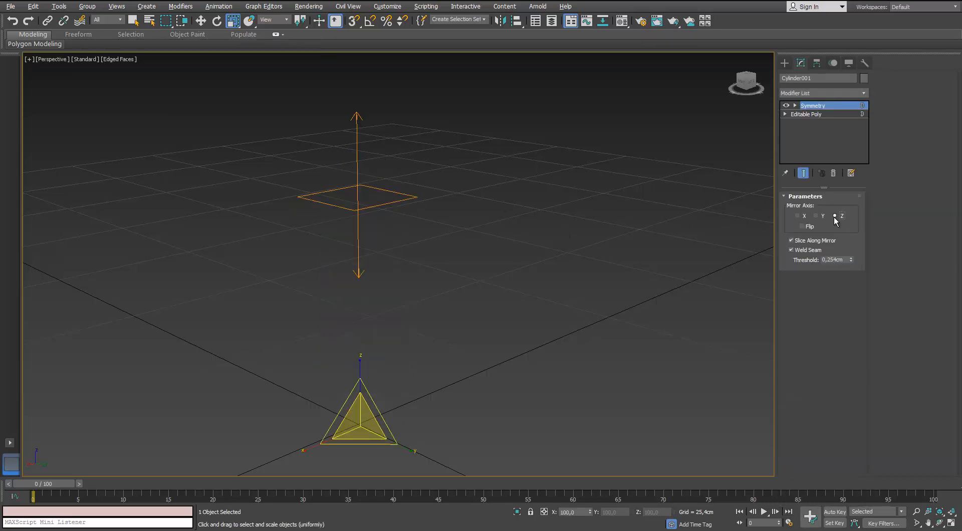
pyautogui.click(801, 227)
pyautogui.scroll(-3, 470, 204)
pyautogui.scroll(4, 426, 194)
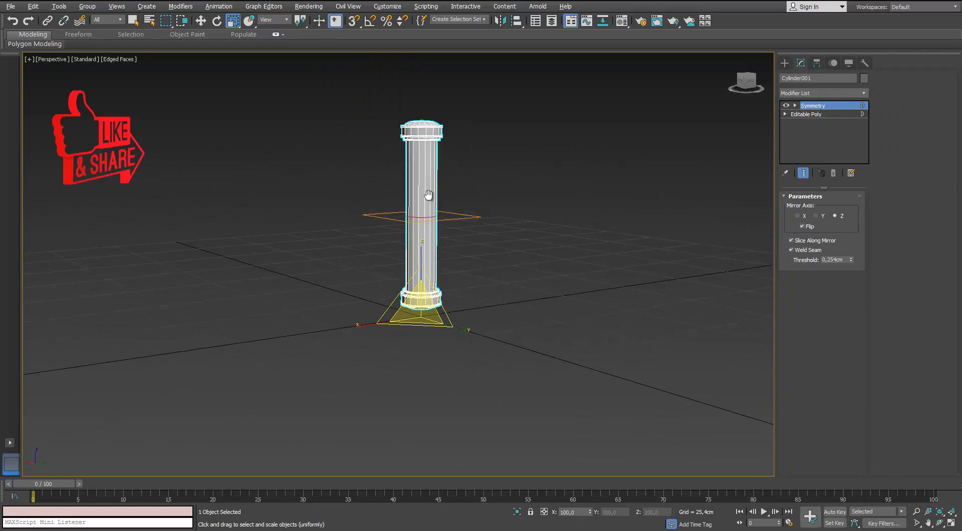
# Lower the Symmetry modifier's mirror plane to about 24.4 cm on Z to shorten the column's shaft
pyautogui.keyDown('alt'); pyautogui.moveTo(423, 196); pyautogui.dragTo(425, 313, button='middle'); pyautogui.keyUp('alt')
pyautogui.press('w')
pyautogui.moveTo(422, 320); pyautogui.dragTo(420, 331)
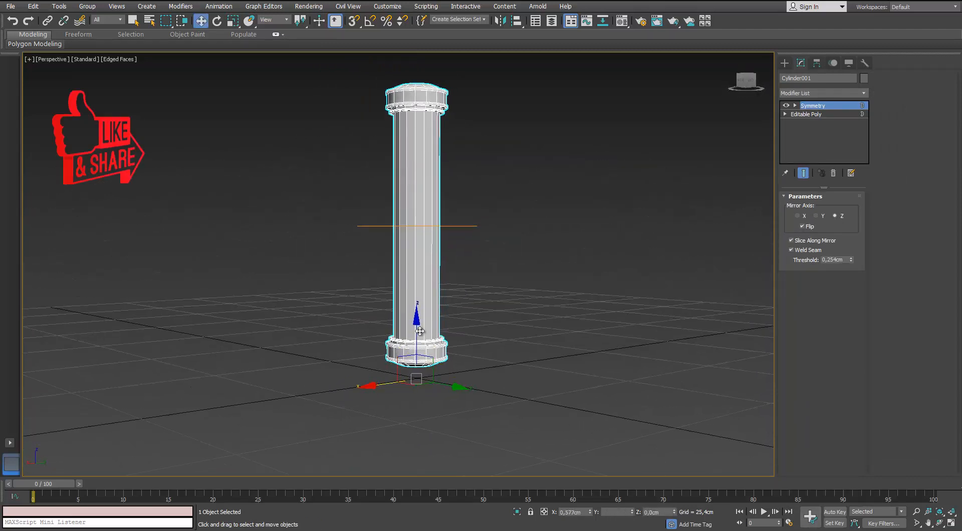
pyautogui.click(812, 114)
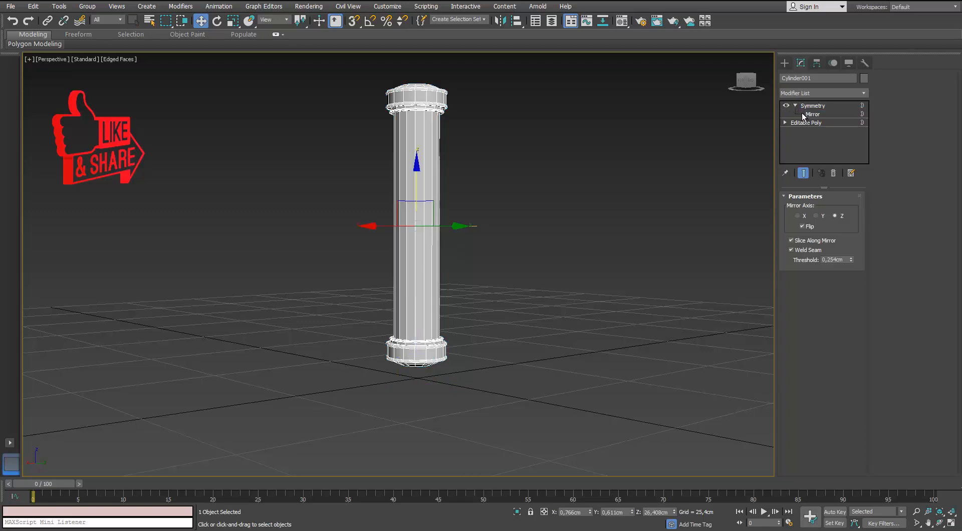
pyautogui.moveTo(416, 193); pyautogui.dragTo(416, 190)
pyautogui.keyDown('alt'); pyautogui.moveTo(411, 174); pyautogui.dragTo(462, 193, button='middle'); pyautogui.keyUp('alt')
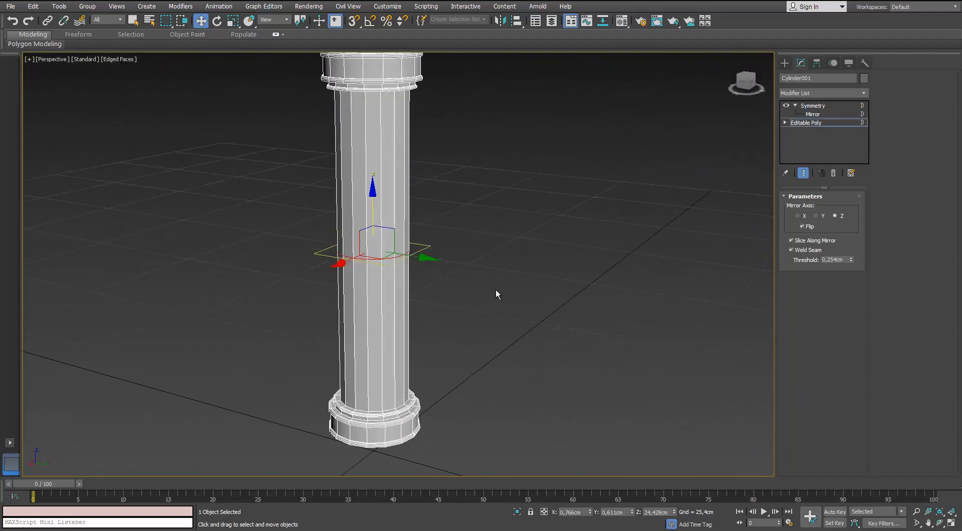
# Inspect the open top border of the column's base mesh and return to the Symmetry modifier
pyautogui.press('3')
pyautogui.keyDown('alt'); pyautogui.moveTo(495, 290); pyautogui.dragTo(384, 252, button='middle'); pyautogui.keyUp('alt')
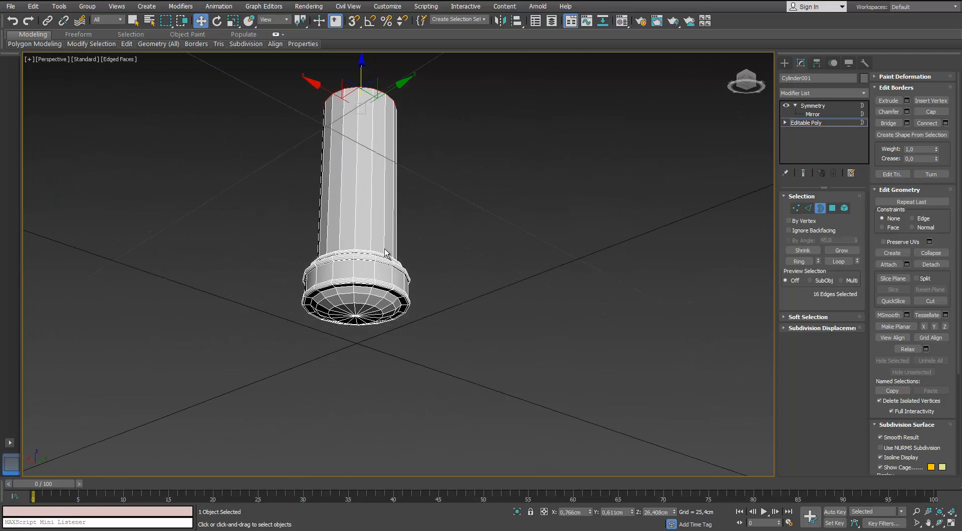
pyautogui.hotkey('shift', 'z')
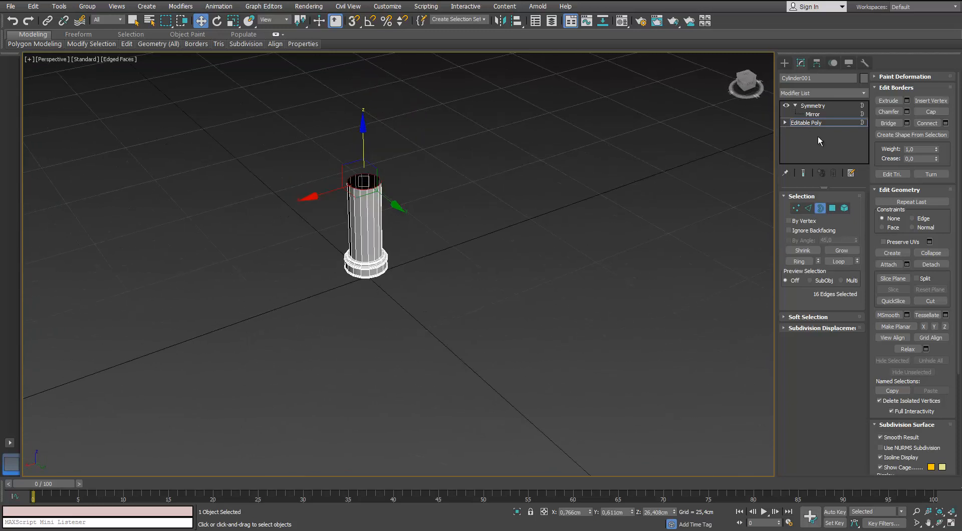
pyautogui.click(812, 105)
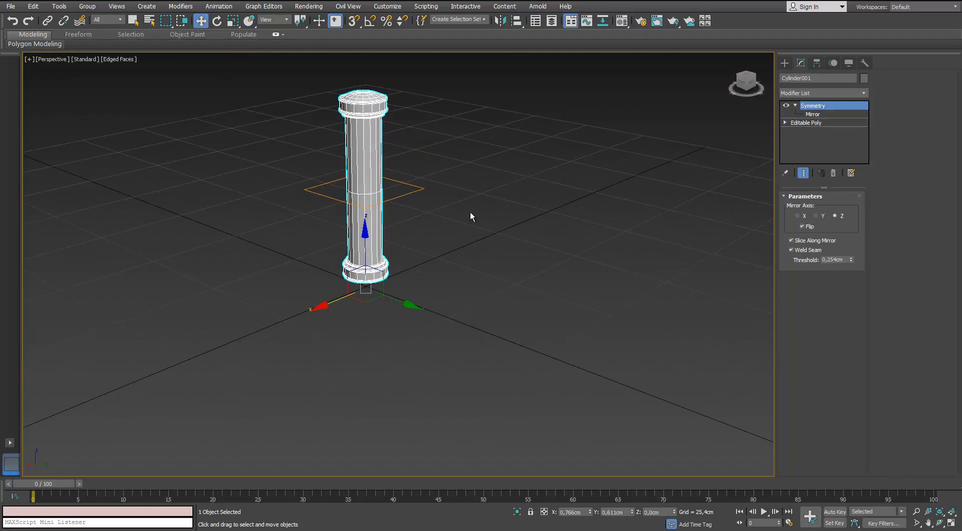
pyautogui.press('e')
pyautogui.keyDown('alt'); pyautogui.moveTo(426, 206); pyautogui.dragTo(425, 256, button='middle'); pyautogui.keyUp('alt')
pyautogui.moveTo(406, 255); pyautogui.dragTo(391, 193)
pyautogui.rightClick(391, 194)
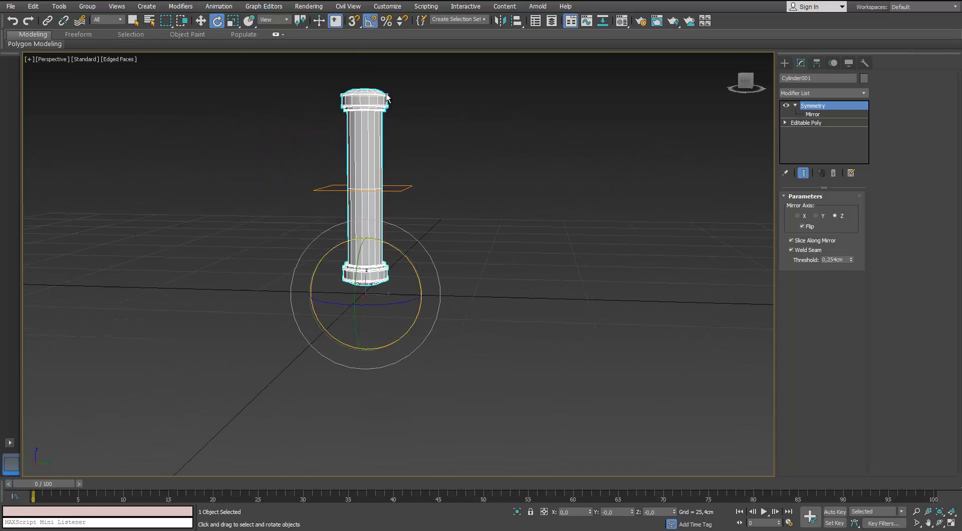
# Create a plane about 31 cm long and 23 cm wide beside the column in the Top view
pyautogui.keyDown('alt'); pyautogui.moveTo(398, 239); pyautogui.dragTo(531, 211, button='middle'); pyautogui.keyUp('alt')
pyautogui.click(785, 63)
pyautogui.keyDown('alt'); pyautogui.moveTo(571, 185); pyautogui.dragTo(432, 234, button='middle'); pyautogui.keyUp('alt')
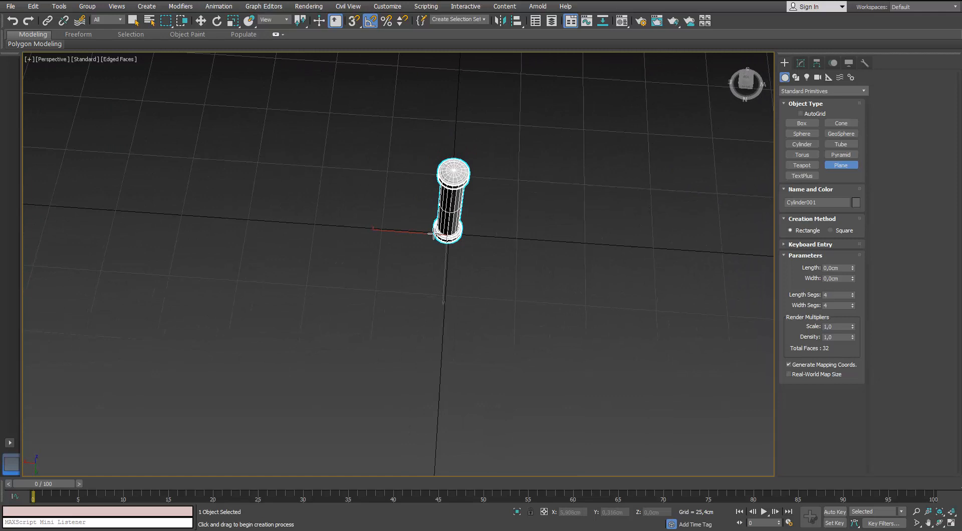
pyautogui.press('t')
pyautogui.scroll(-5, 432, 232)
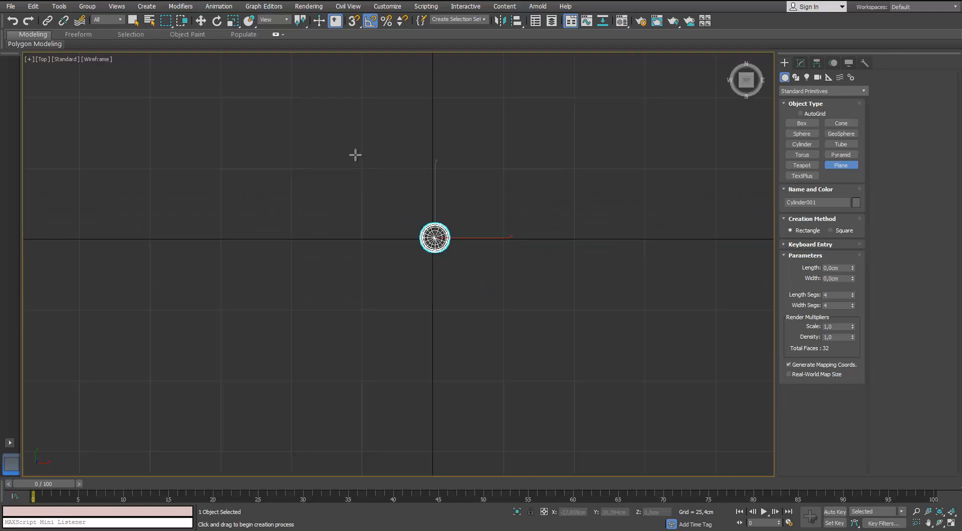
pyautogui.moveTo(355, 154); pyautogui.dragTo(420, 241)
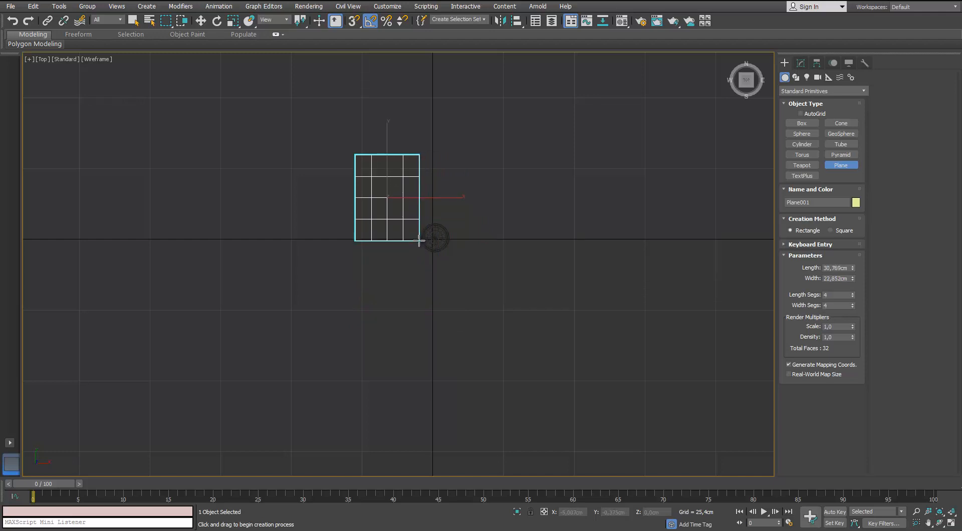
# Set the plane's length to 30 cm and its width to 22 cm
pyautogui.click(201, 21)
pyautogui.scroll(3, 443, 187)
pyautogui.click(800, 62)
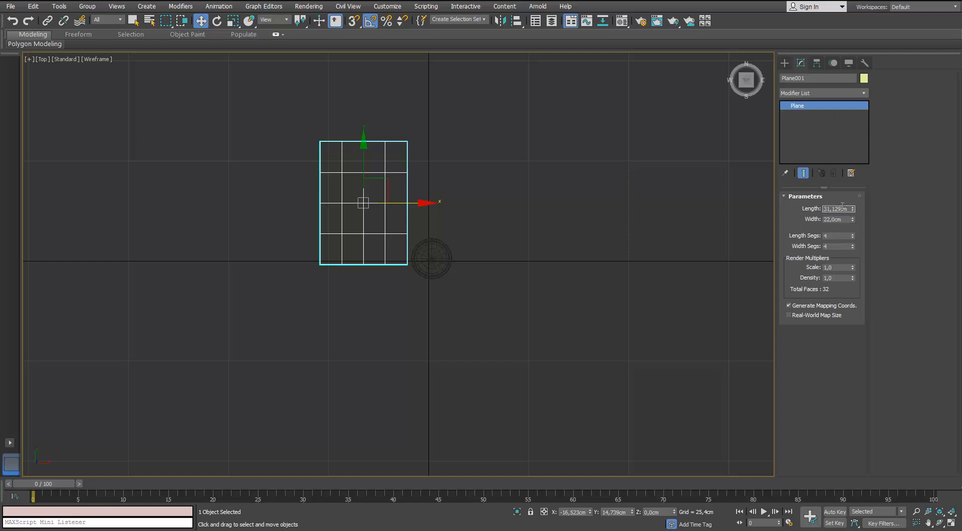
pyautogui.press('Return')
pyautogui.moveTo(528, 197); pyautogui.dragTo(574, 195, button='middle')
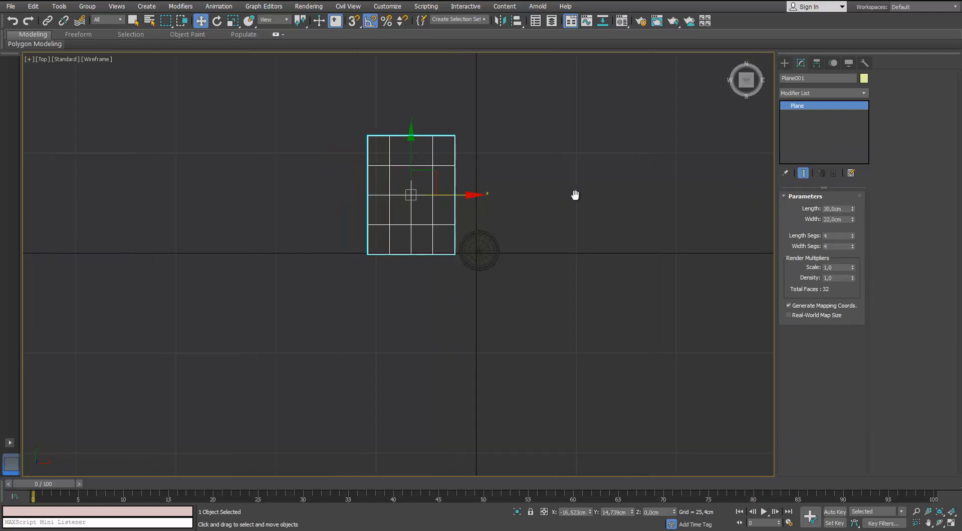
# Move the plane beneath the column in the Perspective view, to about X 1.6 cm and Y 2.8 cm
pyautogui.scroll(-2, 574, 196)
pyautogui.press('p')
pyautogui.keyDown('alt'); pyautogui.moveTo(486, 197); pyautogui.dragTo(470, 153, button='middle'); pyautogui.keyUp('alt')
pyautogui.scroll(4, 460, 221)
pyautogui.keyDown('alt'); pyautogui.moveTo(459, 221); pyautogui.dragTo(521, 175, button='middle'); pyautogui.keyUp('alt')
pyautogui.click(511, 150)
# Select the column and lower it about 8.2 cm along Z through the plane
pyautogui.click(421, 98)
pyautogui.moveTo(421, 97); pyautogui.dragTo(419, 139, button='middle')
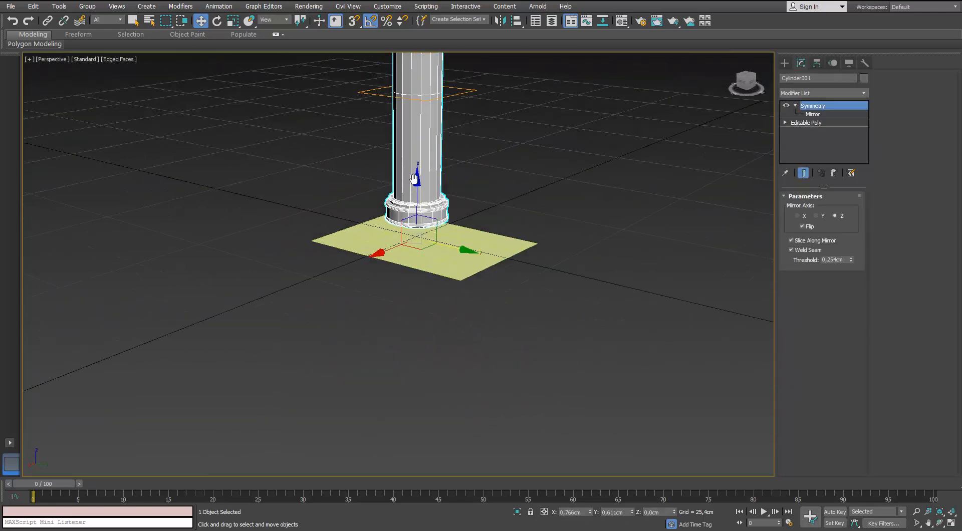
pyautogui.scroll(-4, 417, 175)
pyautogui.keyDown('alt'); pyautogui.moveTo(418, 177); pyautogui.dragTo(417, 153, button='middle'); pyautogui.keyUp('alt')
pyautogui.moveTo(416, 152); pyautogui.dragTo(416, 165)
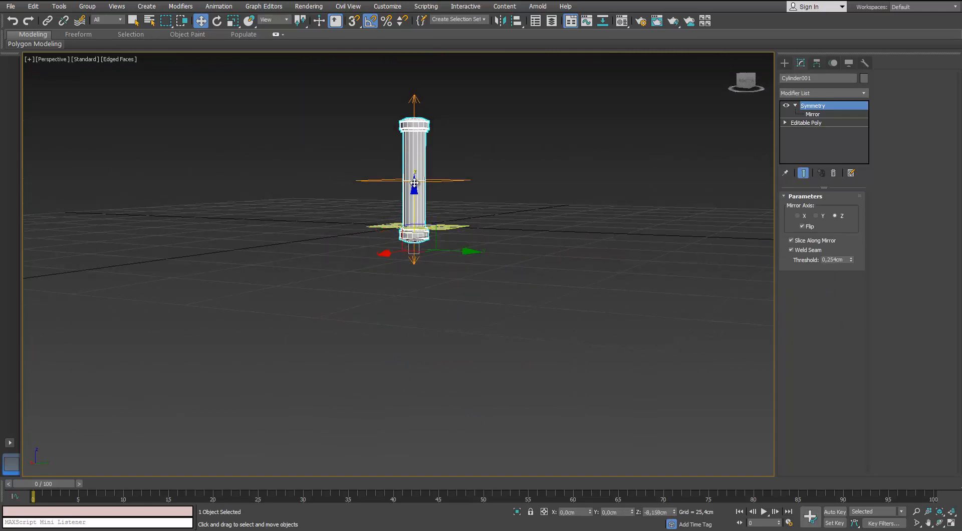
# Lower the Symmetry mirror plane to about 14 cm on Z to shorten the column further
pyautogui.keyDown('alt'); pyautogui.moveTo(416, 166); pyautogui.dragTo(422, 252, button='middle'); pyautogui.keyUp('alt')
pyautogui.scroll(5, 435, 201)
pyautogui.click(807, 114)
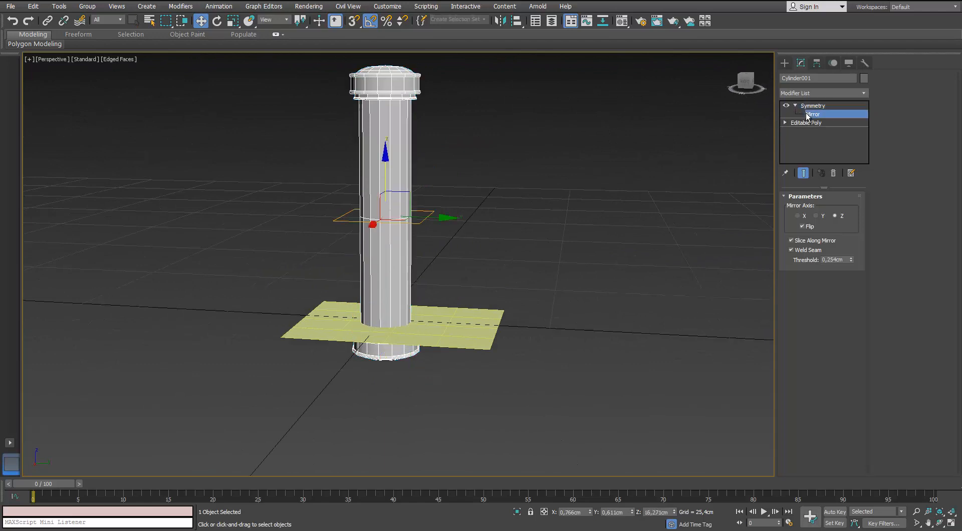
pyautogui.moveTo(388, 168); pyautogui.dragTo(386, 183)
pyautogui.keyDown('alt'); pyautogui.moveTo(392, 194); pyautogui.dragTo(391, 189, button='middle'); pyautogui.keyUp('alt')
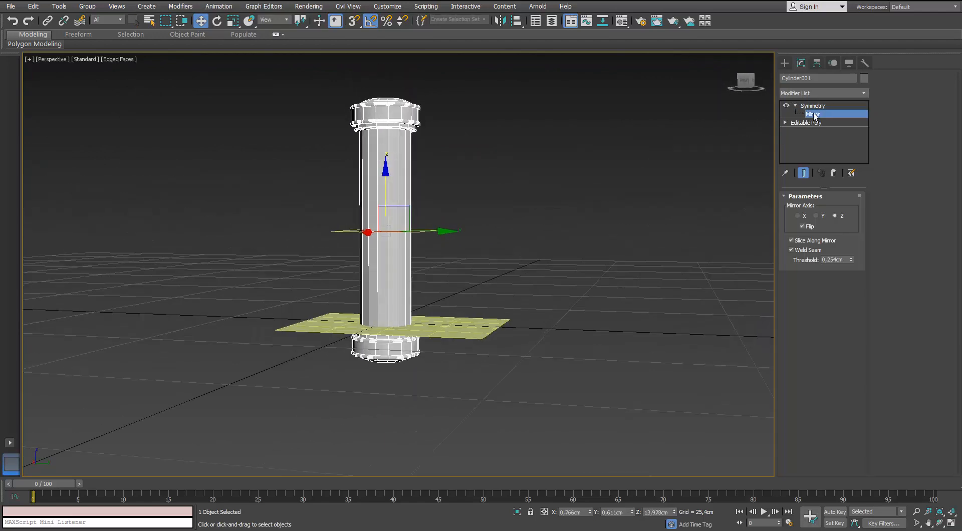
# Raise the column about 9.5 cm along Z so its base sits above the plane, and reactivate the Symmetry modifier
pyautogui.moveTo(388, 326); pyautogui.dragTo(390, 262)
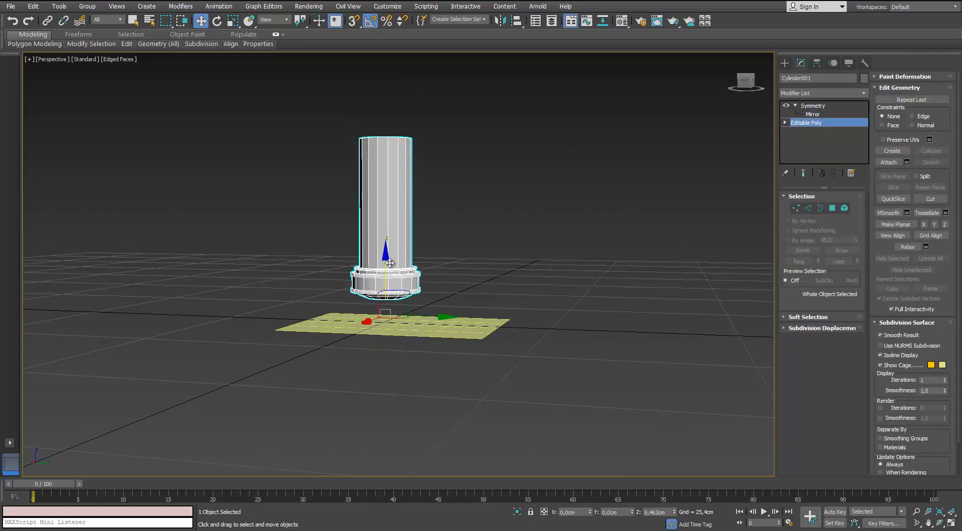
pyautogui.click(816, 106)
pyautogui.keyDown('alt'); pyautogui.moveTo(511, 203); pyautogui.dragTo(473, 240, button='middle'); pyautogui.keyUp('alt')
pyautogui.scroll(3, 475, 227)
# Scale the whole column down uniformly to about 57% so it is small relative to the plane
pyautogui.click(466, 344)
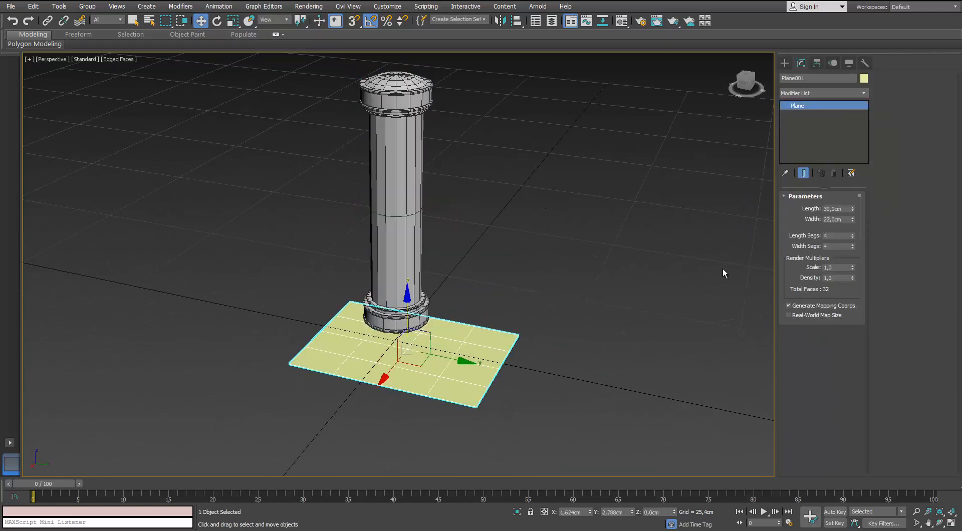
pyautogui.scroll(-3, 453, 208)
pyautogui.click(453, 208)
pyautogui.keyDown('alt'); pyautogui.moveTo(453, 206); pyautogui.dragTo(461, 198, button='middle'); pyautogui.keyUp('alt')
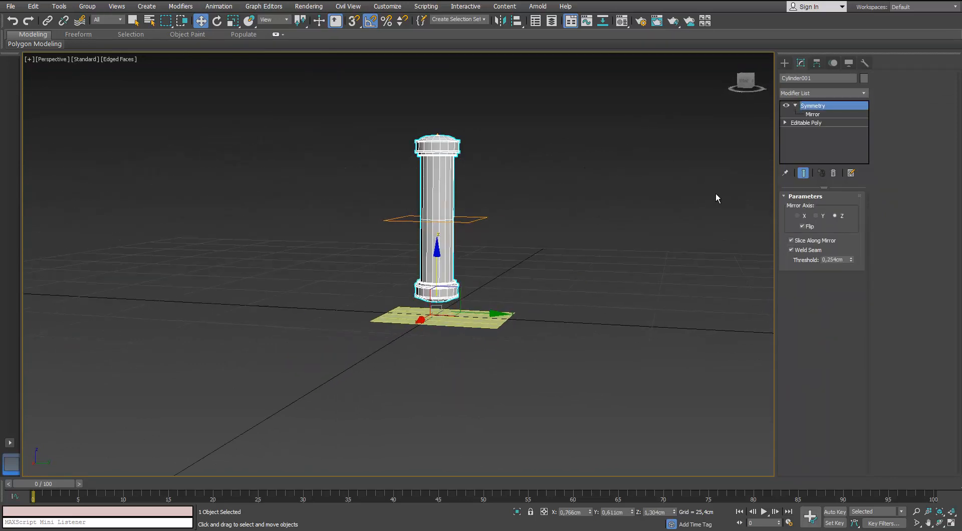
pyautogui.press('r')
pyautogui.moveTo(434, 307); pyautogui.dragTo(424, 332)
pyautogui.keyDown('alt'); pyautogui.moveTo(424, 333); pyautogui.dragTo(474, 251, button='middle'); pyautogui.keyUp('alt')
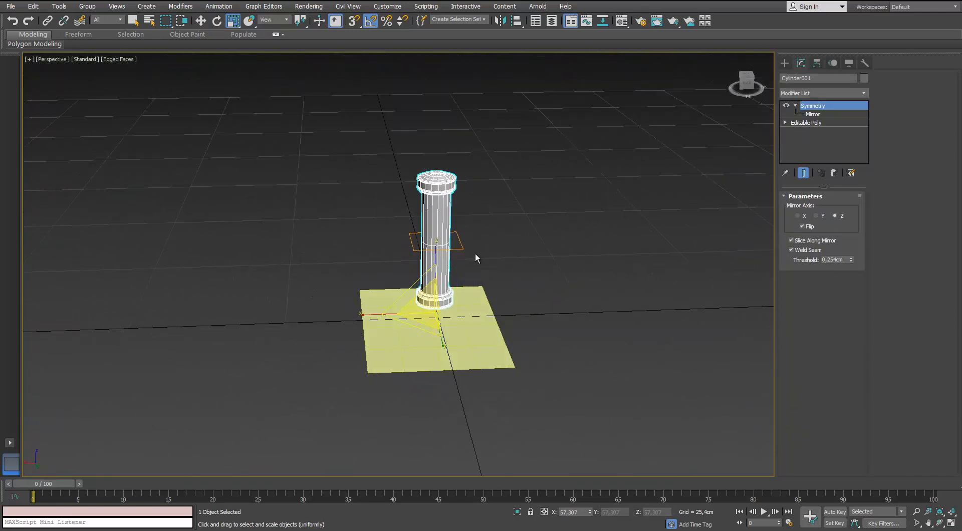
pyautogui.press('e')
pyautogui.moveTo(455, 264); pyautogui.dragTo(498, 275)
pyautogui.keyDown('alt'); pyautogui.moveTo(498, 275); pyautogui.dragTo(481, 301, button='middle'); pyautogui.keyUp('alt')
pyautogui.press('w')
pyautogui.moveTo(401, 325); pyautogui.dragTo(334, 284)
pyautogui.hotkey('ctrl', 'z')
pyautogui.hotkey('ctrl', 'z')
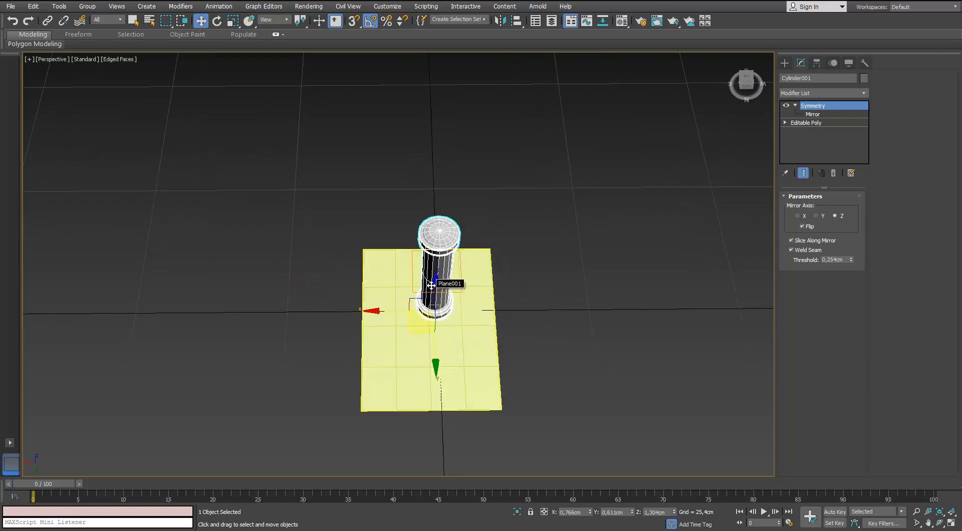
# Move the column along X until it stands beside the plane's long edge
pyautogui.moveTo(447, 357)
pyautogui.keyDown('alt'); pyautogui.mouseDown(button='middle')
pyautogui.moveTo(450, 335)
pyautogui.moveTo(408, 337)
pyautogui.moveTo(444, 351)
pyautogui.moveTo(434, 348)
pyautogui.mouseUp(button='middle'); pyautogui.keyUp('alt')
pyautogui.moveTo(387, 348); pyautogui.dragTo(452, 341)
pyautogui.keyDown('alt'); pyautogui.moveTo(453, 339); pyautogui.dragTo(558, 401, button='middle'); pyautogui.keyUp('alt')
# Select the plane and set its length and width segments to 1
pyautogui.click(441, 346)
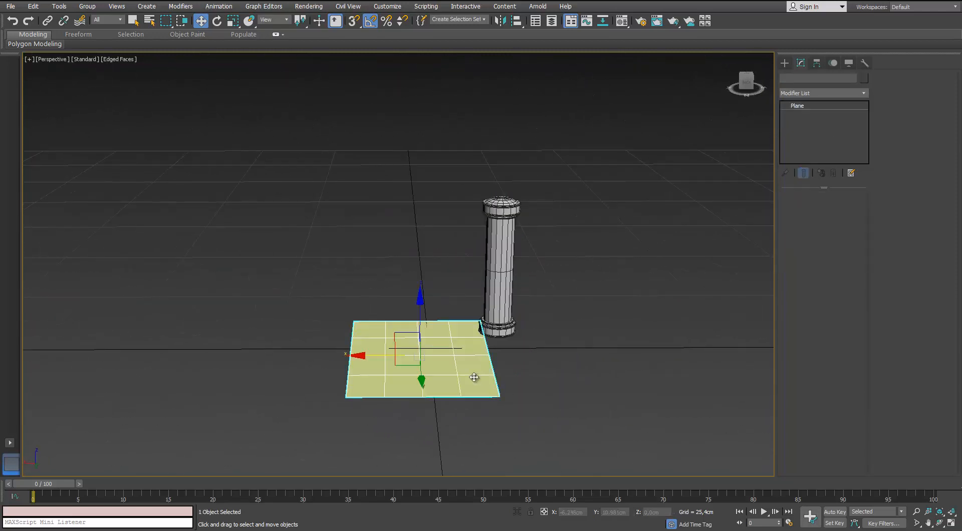
pyautogui.keyDown('alt'); pyautogui.moveTo(442, 306); pyautogui.dragTo(495, 315, button='middle'); pyautogui.keyUp('alt')
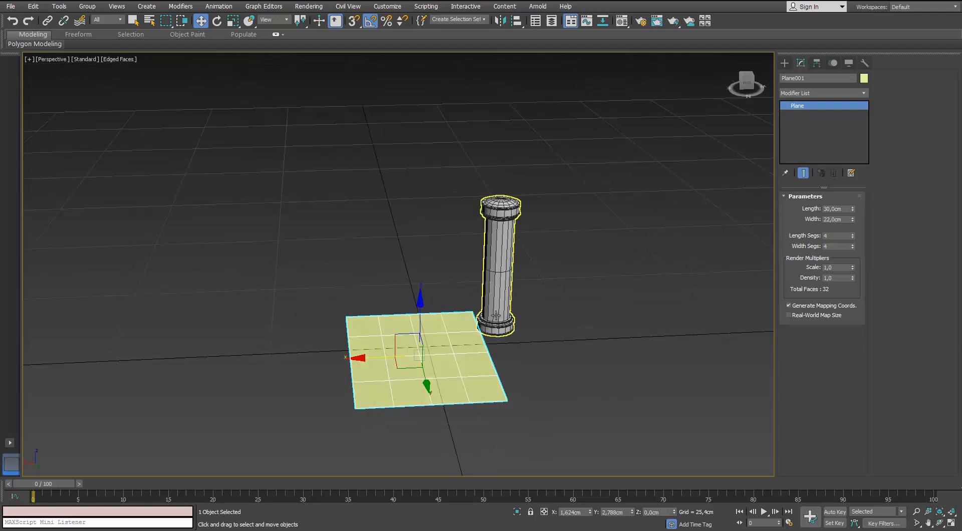
pyautogui.keyDown('alt'); pyautogui.moveTo(445, 294); pyautogui.dragTo(453, 340, button='middle'); pyautogui.keyUp('alt')
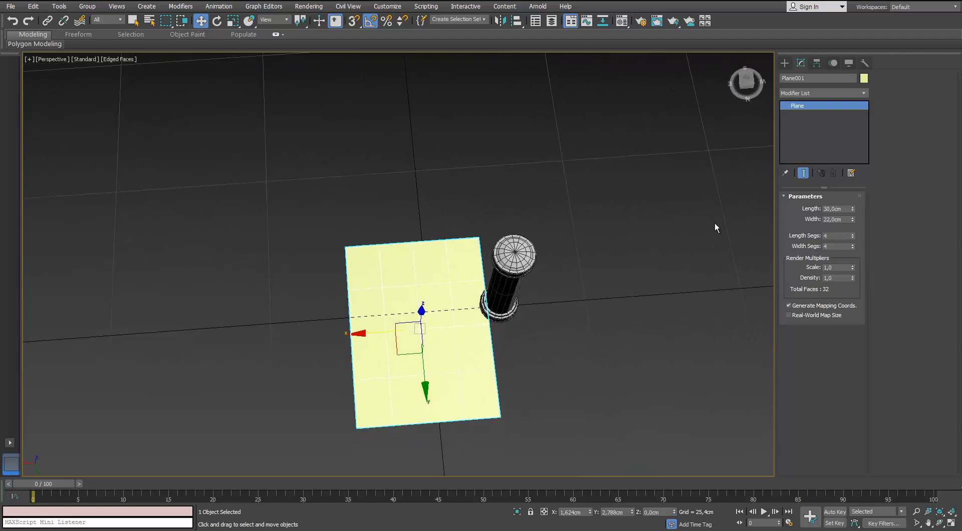
pyautogui.keyDown('alt'); pyautogui.moveTo(406, 399); pyautogui.dragTo(457, 379, button='middle'); pyautogui.keyUp('alt')
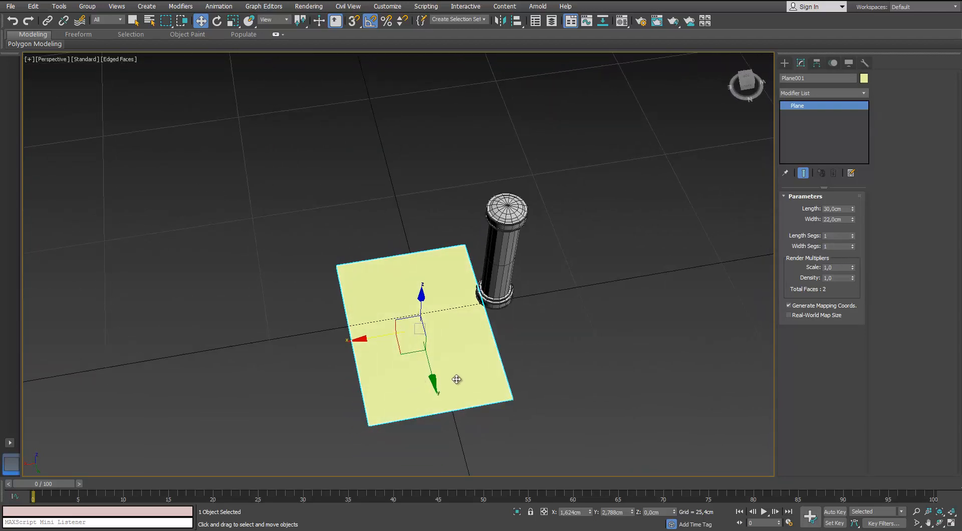
# Assign the FinalBaseMesh_default material to the plane and set its object color to dark gray
pyautogui.press('m')
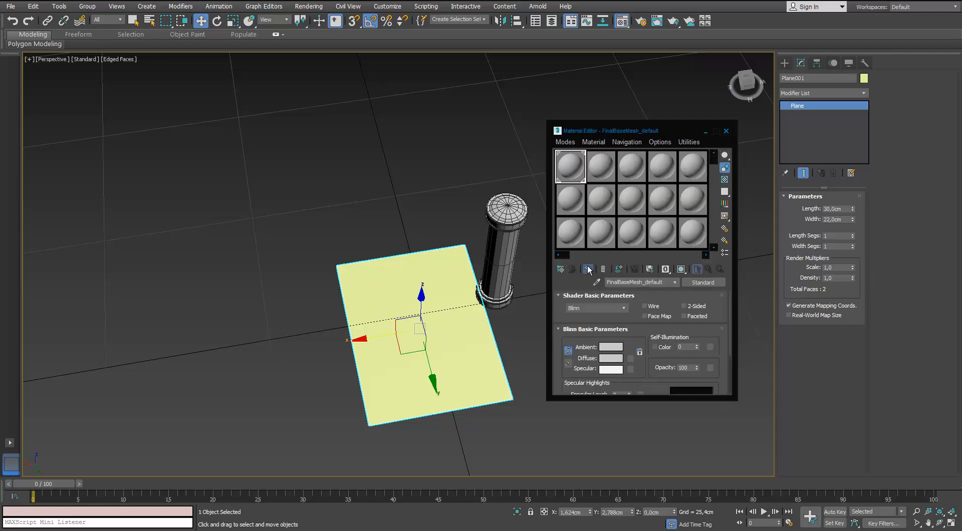
pyautogui.click(588, 269)
pyautogui.click(726, 131)
pyautogui.click(864, 78)
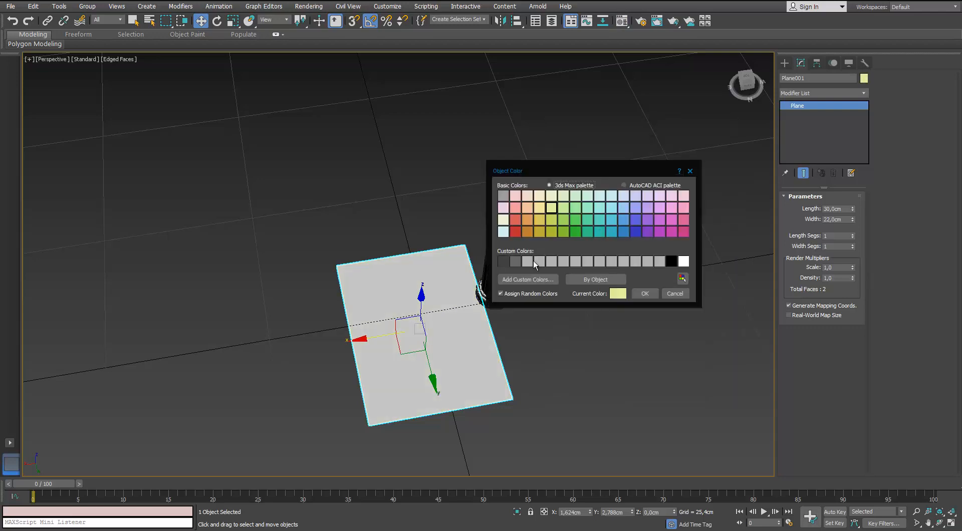
pyautogui.click(640, 295)
pyautogui.click(557, 338)
pyautogui.click(439, 362)
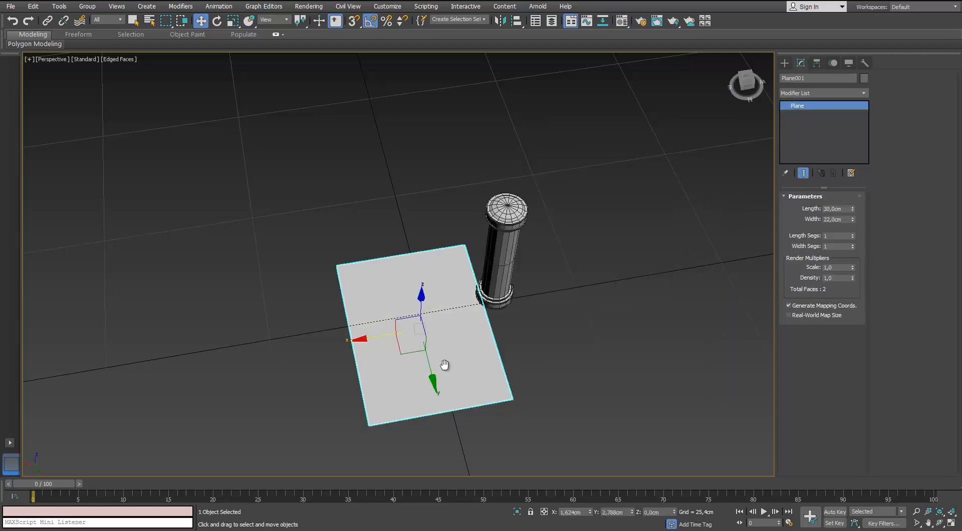
# Convert the plane to an Editable Poly
pyautogui.keyDown('alt'); pyautogui.moveTo(444, 365); pyautogui.dragTo(444, 386, button='middle'); pyautogui.keyUp('alt')
pyautogui.rightClick(465, 376)
pyautogui.moveTo(500, 480)
pyautogui.click(425, 481)
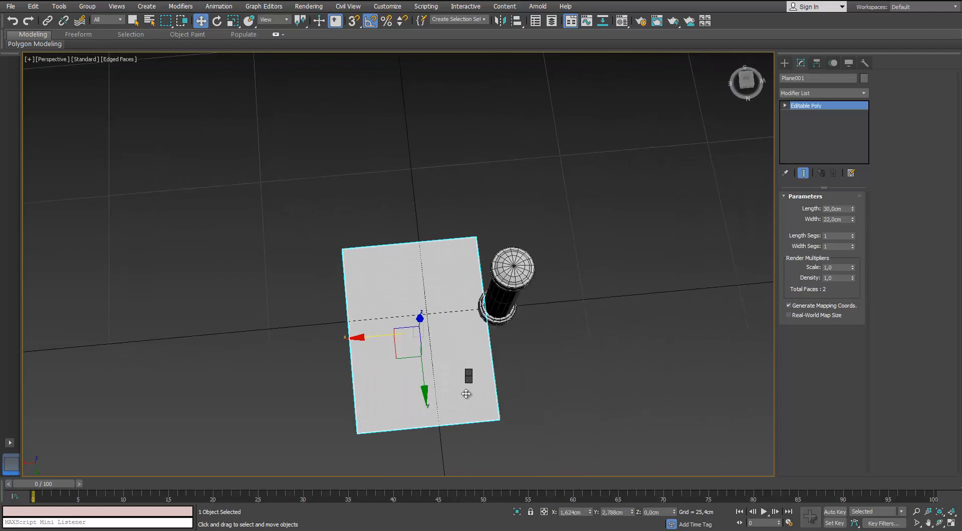
# Move the two vertices of the plane's near short edge outward about 0.6 cm along Y and leave vertex editing
pyautogui.click(796, 207)
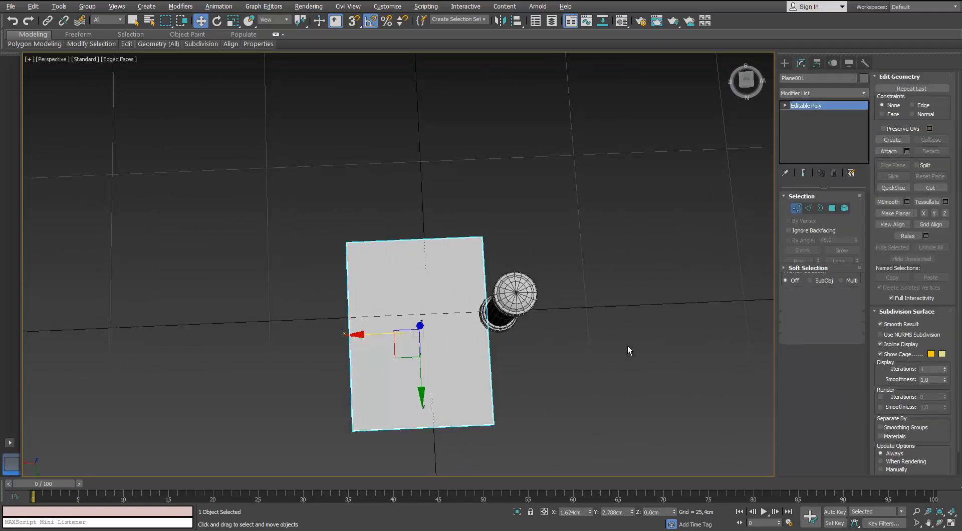
pyautogui.moveTo(496, 387); pyautogui.dragTo(482, 360, button='middle')
pyautogui.moveTo(485, 362); pyautogui.dragTo(318, 426)
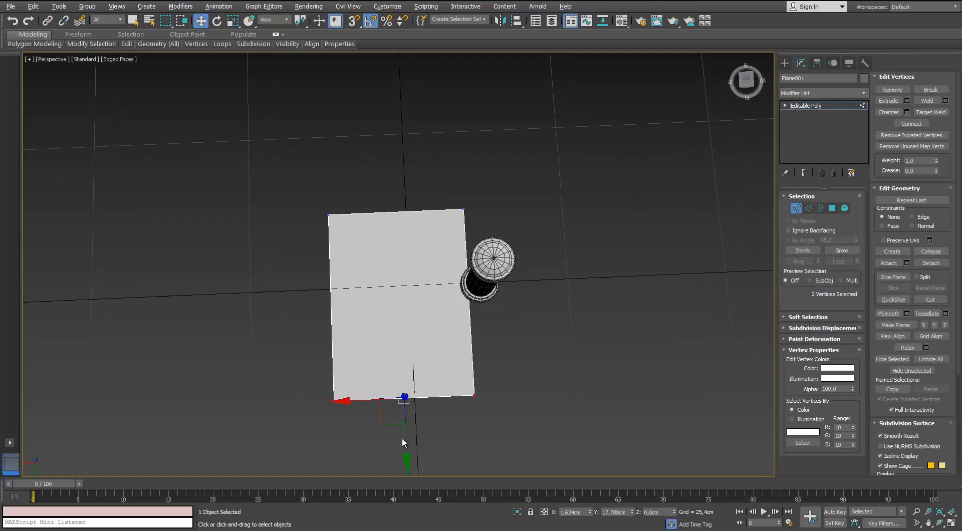
pyautogui.keyDown('alt'); pyautogui.moveTo(337, 346); pyautogui.dragTo(385, 299, button='middle'); pyautogui.keyUp('alt')
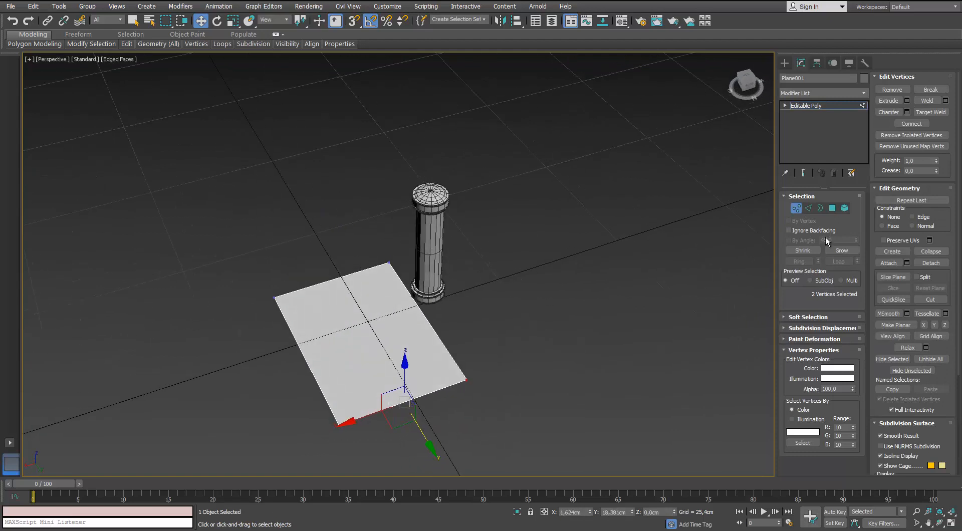
pyautogui.click(796, 208)
# Make one rotated copy of the plane, turned 40 degrees about the Z axis
pyautogui.scroll(3, 338, 242)
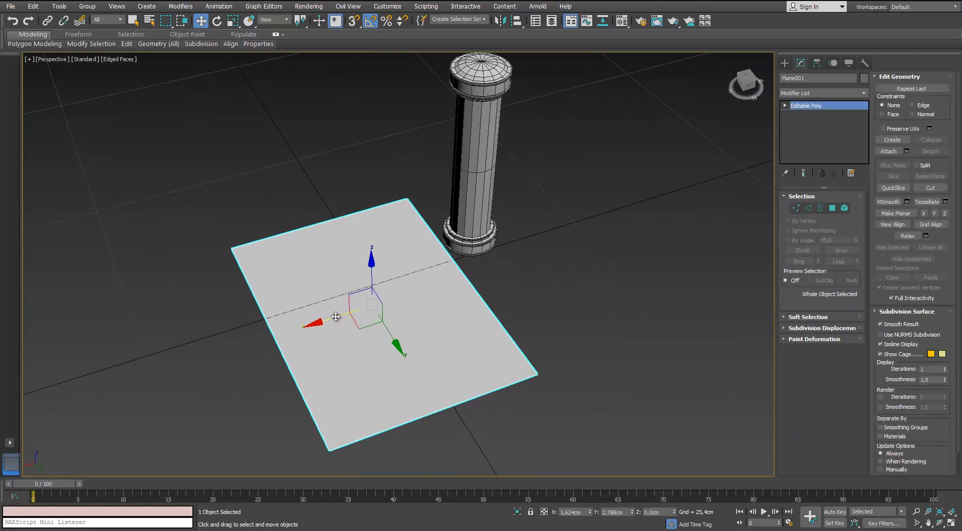
pyautogui.keyDown('alt'); pyautogui.moveTo(336, 317); pyautogui.dragTo(360, 309, button='middle'); pyautogui.keyUp('alt')
pyautogui.press('e')
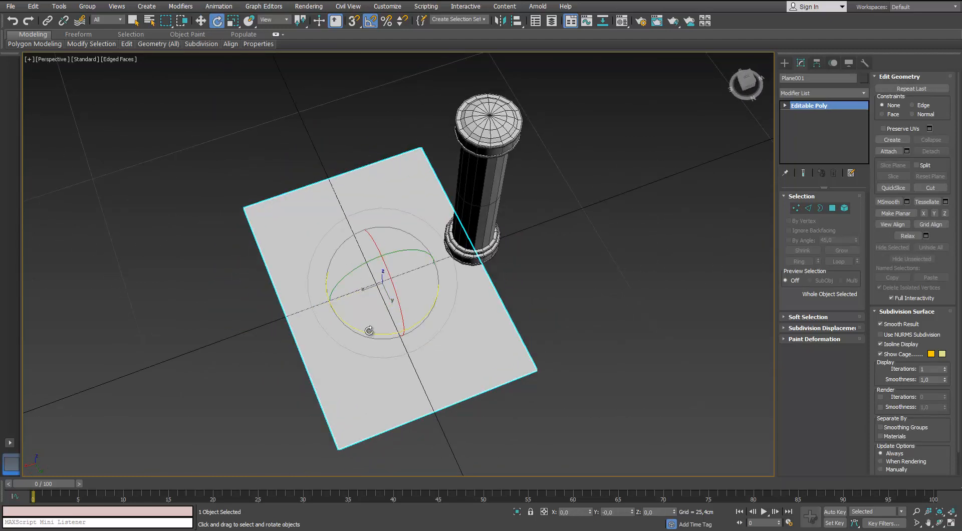
pyautogui.keyDown('shift'); pyautogui.moveTo(369, 331); pyautogui.dragTo(405, 328); pyautogui.keyUp('shift')
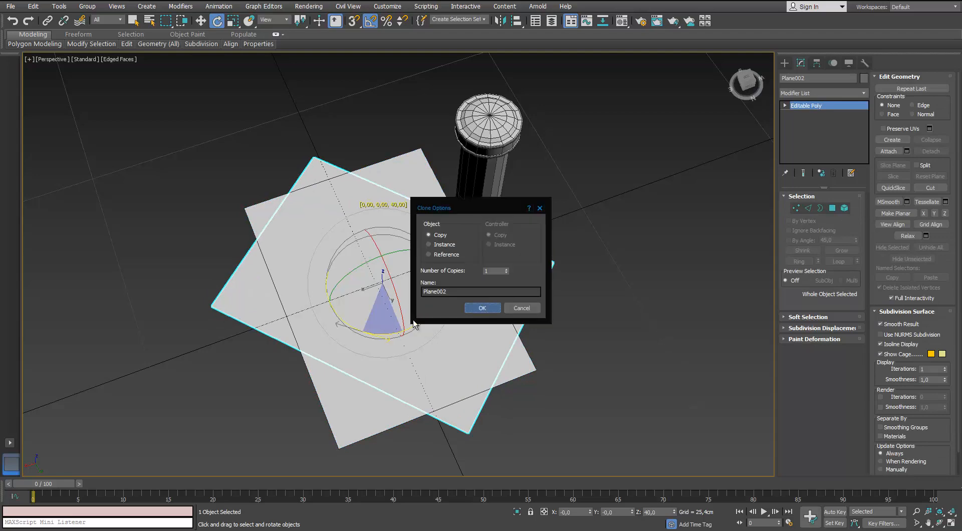
pyautogui.press('Return')
# Select the original plane and add a Shell modifier to it
pyautogui.moveTo(332, 335)
pyautogui.keyDown('alt'); pyautogui.mouseDown(button='middle')
pyautogui.moveTo(339, 288)
pyautogui.moveTo(400, 285)
pyautogui.moveTo(279, 263)
pyautogui.mouseUp(button='middle'); pyautogui.keyUp('alt')
pyautogui.press('f')
pyautogui.press('z')
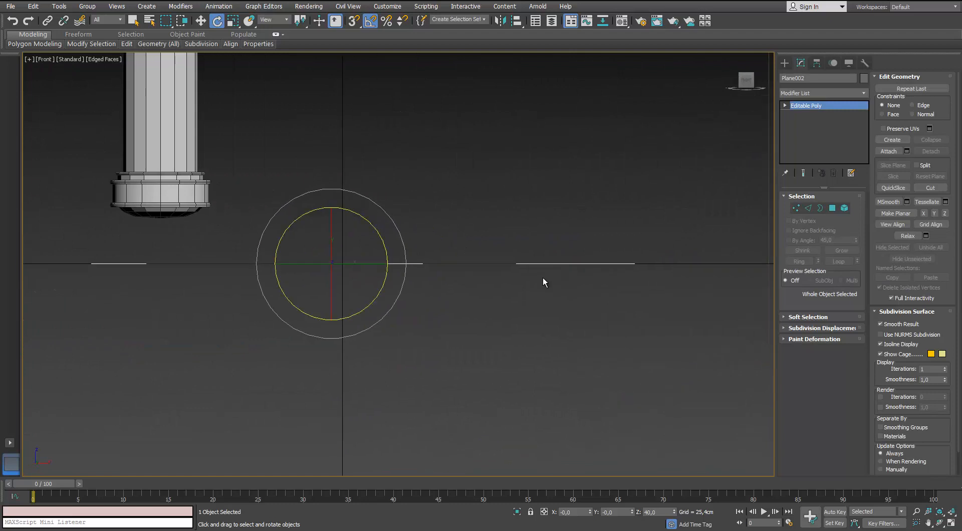
pyautogui.moveTo(115, 284); pyautogui.dragTo(167, 345, button='middle')
pyautogui.press('p')
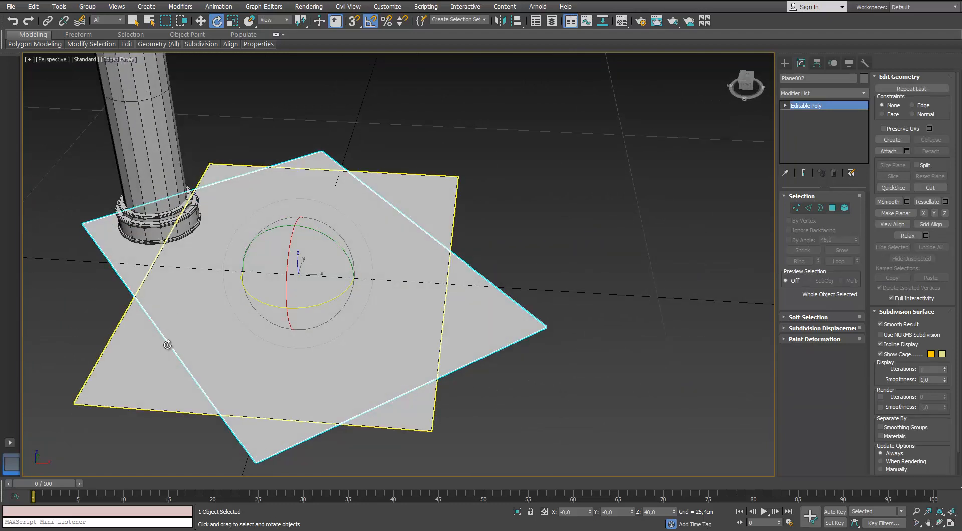
pyautogui.click(134, 403)
pyautogui.keyDown('alt'); pyautogui.moveTo(135, 399); pyautogui.dragTo(153, 389, button='middle'); pyautogui.keyUp('alt')
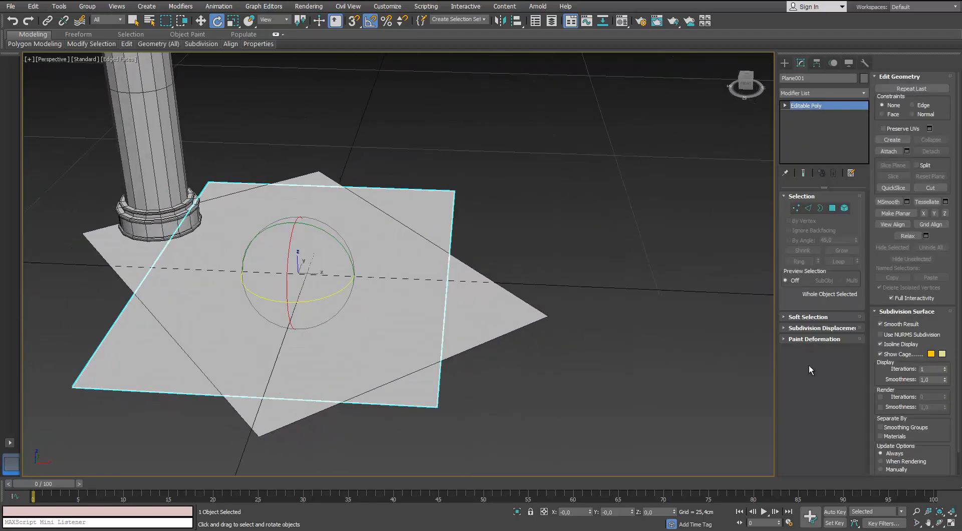
pyautogui.click(863, 94)
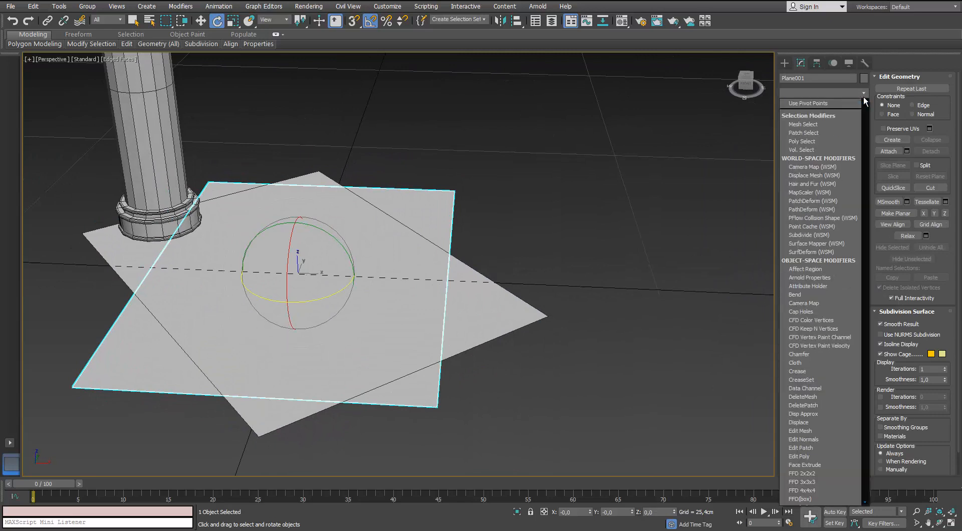
pyautogui.write('shell')
pyautogui.press('Return')
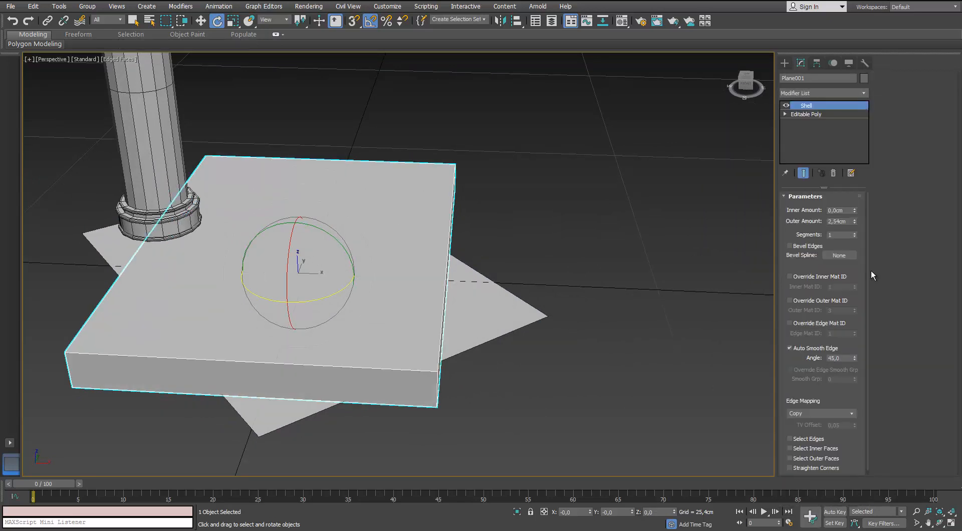
# Set the outer amount of the original plane's Shell modifier to 0.02 cm
pyautogui.moveTo(854, 221); pyautogui.dragTo(846, 268)
pyautogui.keyDown('alt'); pyautogui.moveTo(483, 380); pyautogui.dragTo(408, 311, button='middle'); pyautogui.keyUp('alt')
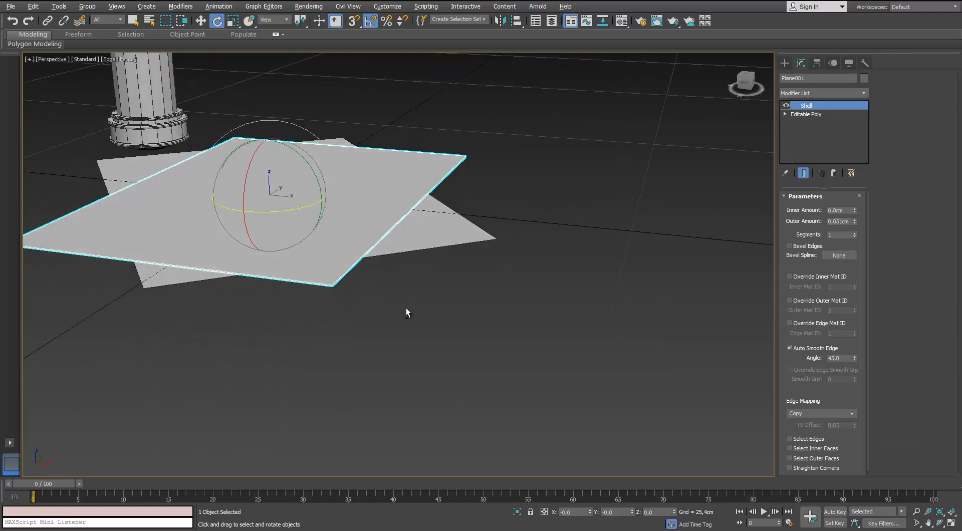
pyautogui.scroll(6, 313, 266)
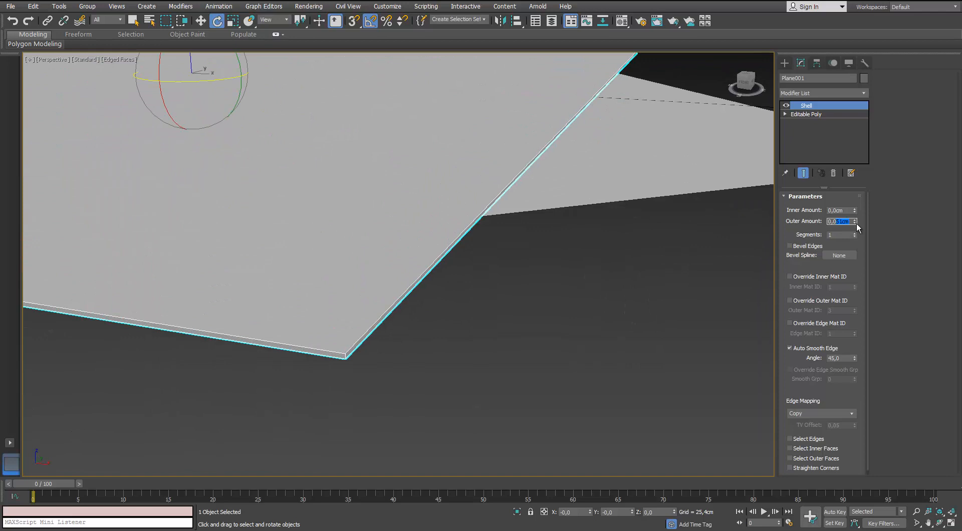
pyautogui.press('Return')
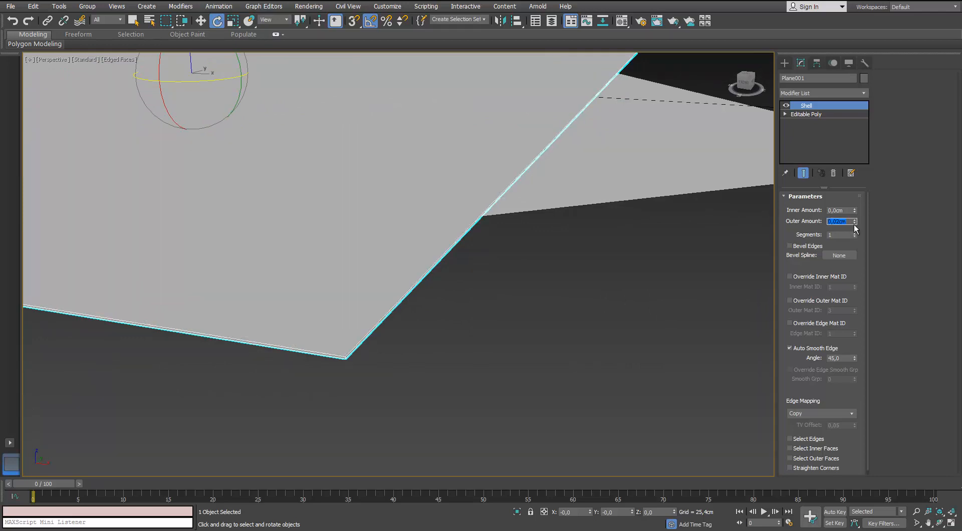
# Turn off edged-face display and examine how the two overlapping sheets lie on each other
pyautogui.scroll(-8, 433, 248)
pyautogui.moveTo(433, 249)
pyautogui.keyDown('alt'); pyautogui.mouseDown(button='middle')
pyautogui.moveTo(399, 269)
pyautogui.moveTo(386, 254)
pyautogui.moveTo(179, 228)
pyautogui.moveTo(171, 262)
pyautogui.moveTo(281, 238)
pyautogui.moveTo(249, 230)
pyautogui.moveTo(410, 293)
pyautogui.mouseUp(button='middle'); pyautogui.keyUp('alt')
pyautogui.press('F4')
pyautogui.click(410, 293)
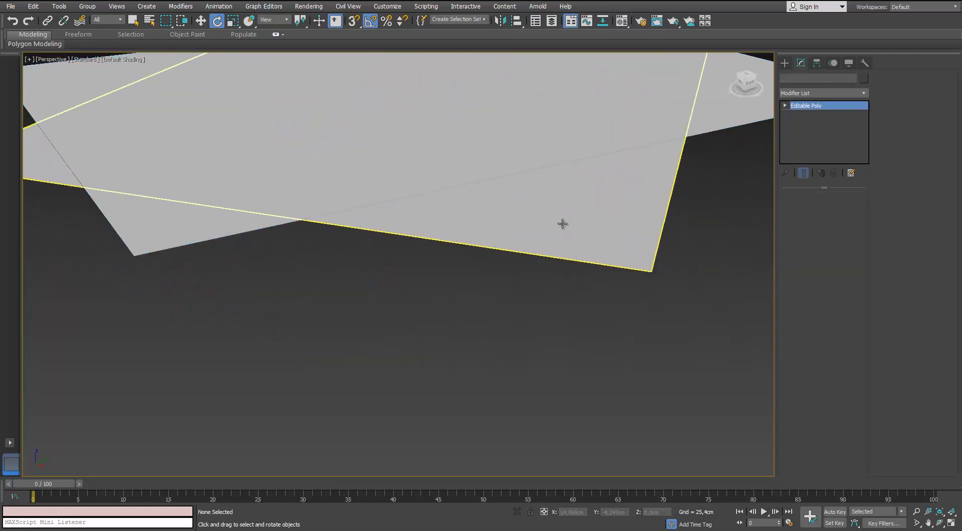
pyautogui.click(420, 178)
pyautogui.click(184, 240)
pyautogui.scroll(-3, 185, 241)
pyautogui.moveTo(184, 241); pyautogui.dragTo(168, 333, button='middle')
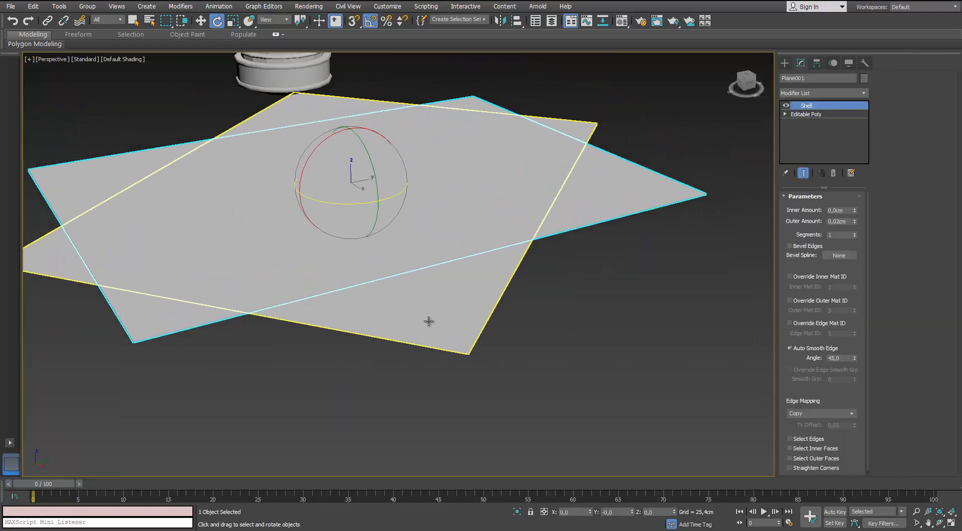
# Raise the rotated copy to 0.02 cm in Z so that it rests on top of the original sheet
pyautogui.click(376, 254)
pyautogui.press('w')
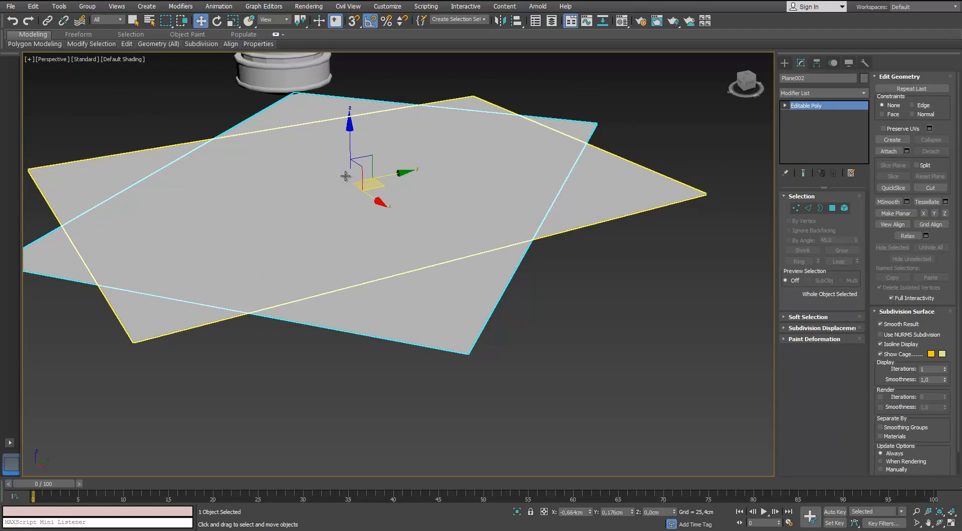
pyautogui.press('f')
pyautogui.scroll(3, 346, 236)
pyautogui.moveTo(347, 261); pyautogui.dragTo(368, 274, button='middle')
pyautogui.scroll(3, 347, 210)
pyautogui.scroll(5, 399, 315)
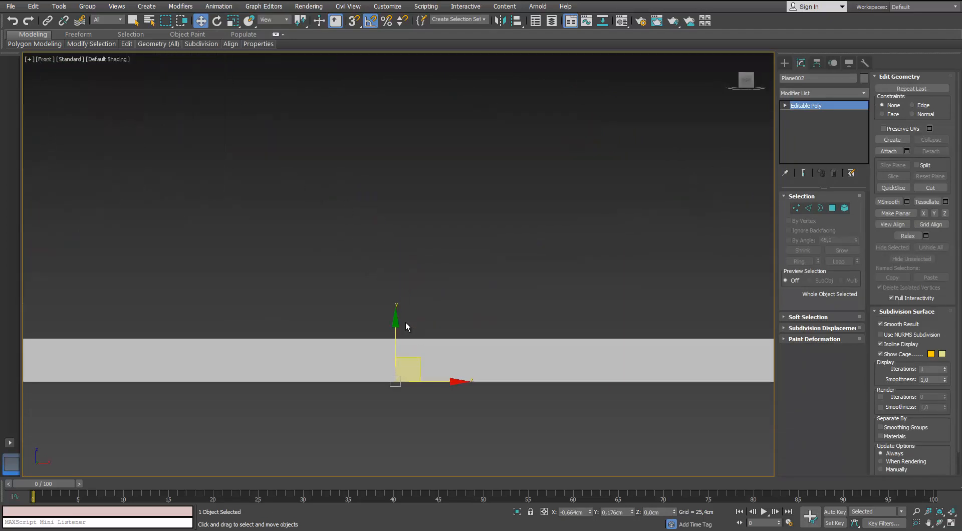
pyautogui.moveTo(396, 326); pyautogui.dragTo(396, 309)
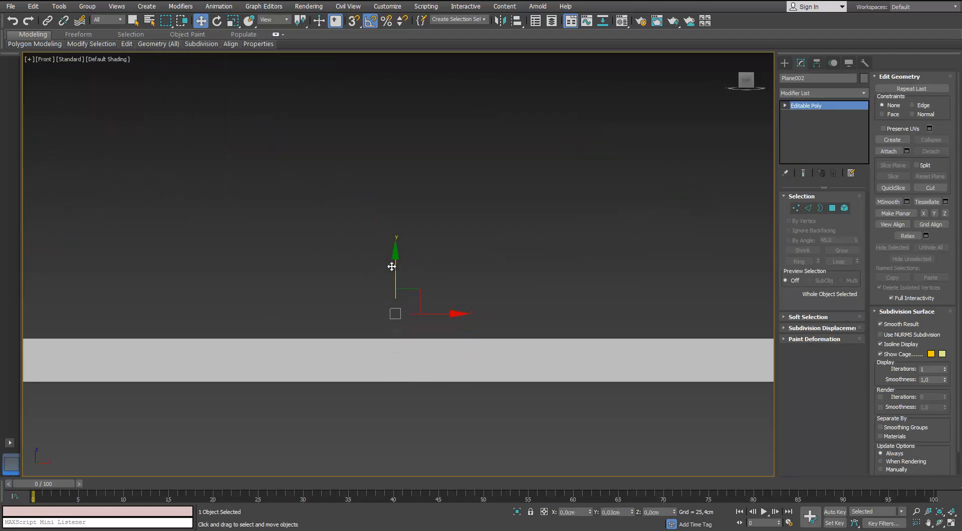
# Copy the Shell modifier from the original plane's modifier stack
pyautogui.click(391, 346)
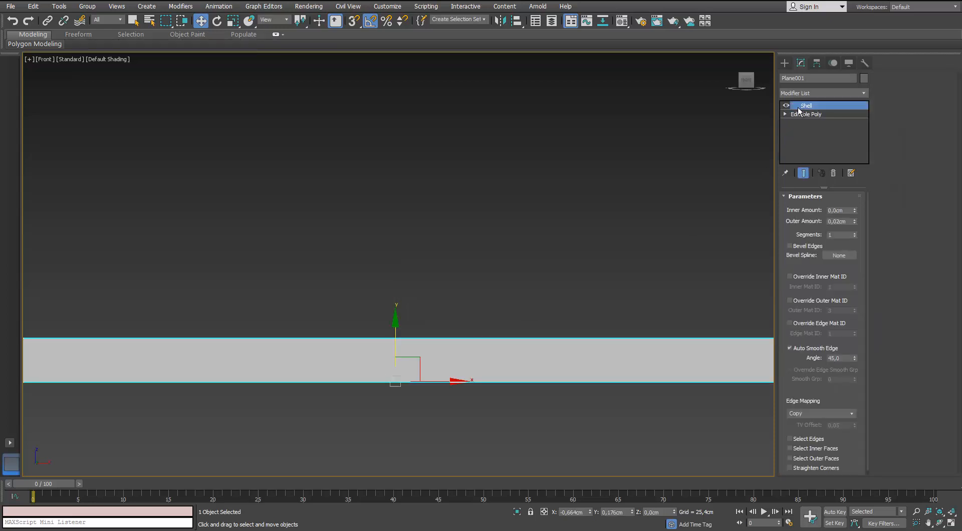
pyautogui.rightClick(801, 106)
pyautogui.click(814, 148)
# Paste the copied Shell modifier onto the rotated plane copy
pyautogui.click(430, 338)
pyautogui.moveTo(483, 258); pyautogui.dragTo(391, 421)
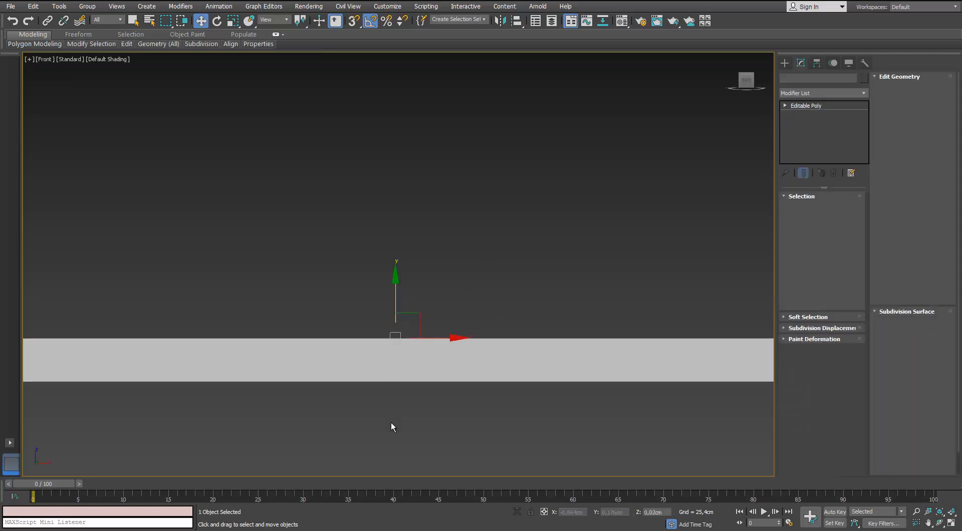
pyautogui.scroll(-5, 392, 419)
pyautogui.keyDown('alt'); pyautogui.moveTo(403, 402); pyautogui.dragTo(424, 380, button='middle'); pyautogui.keyUp('alt')
pyautogui.scroll(-7, 425, 379)
pyautogui.keyDown('alt'); pyautogui.moveTo(417, 326); pyautogui.dragTo(379, 340, button='middle'); pyautogui.keyUp('alt')
pyautogui.scroll(1, 379, 340)
pyautogui.keyDown('alt'); pyautogui.moveTo(537, 252); pyautogui.dragTo(536, 251); pyautogui.keyUp('alt')
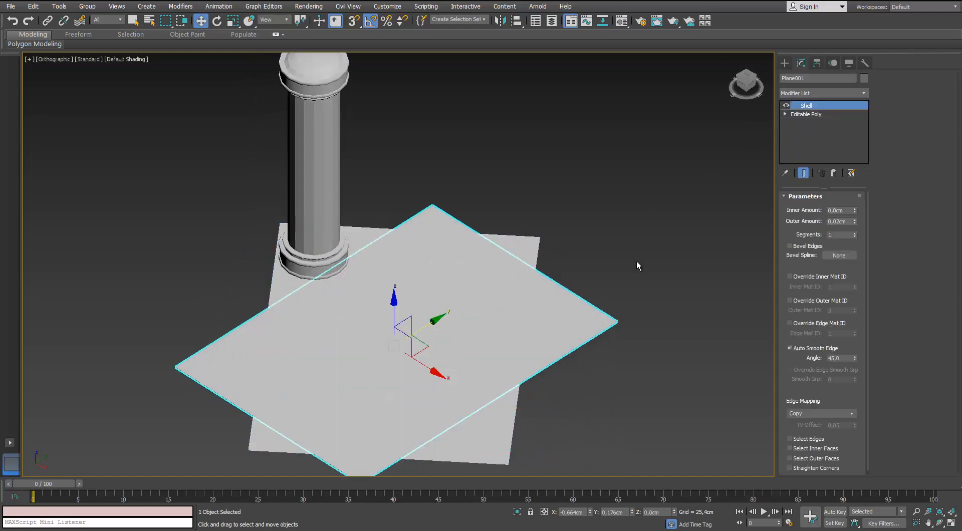
pyautogui.click(519, 245)
pyautogui.keyDown('alt'); pyautogui.moveTo(522, 245); pyautogui.dragTo(399, 278, button='middle'); pyautogui.keyUp('alt')
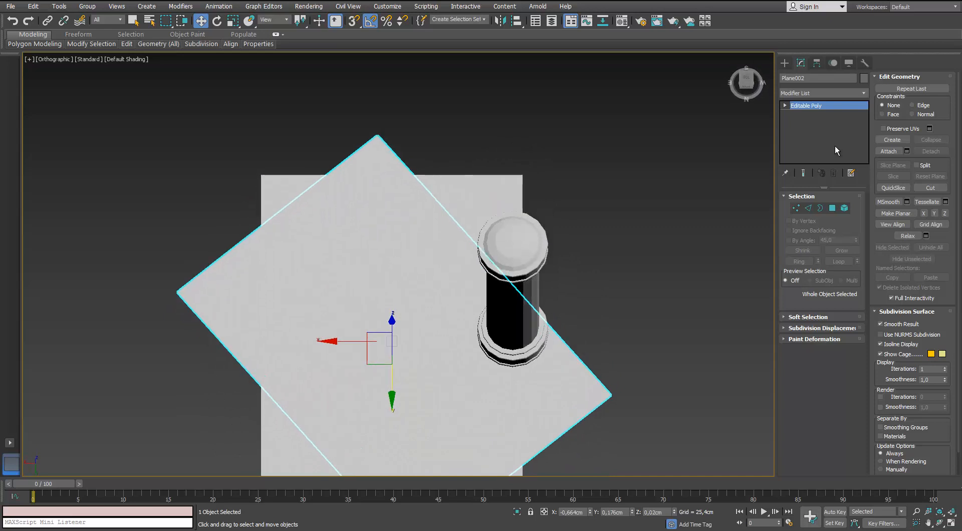
pyautogui.rightClick(834, 144)
pyautogui.click(837, 142)
# Show edged faces and connect the two edges meeting at the rotated sheet's outer corner with 1 segment
pyautogui.keyDown('alt'); pyautogui.moveTo(604, 203); pyautogui.dragTo(745, 152, button='middle'); pyautogui.keyUp('alt')
pyautogui.keyDown('alt'); pyautogui.moveTo(494, 264); pyautogui.dragTo(415, 275, button='middle'); pyautogui.keyUp('alt')
pyautogui.press('p')
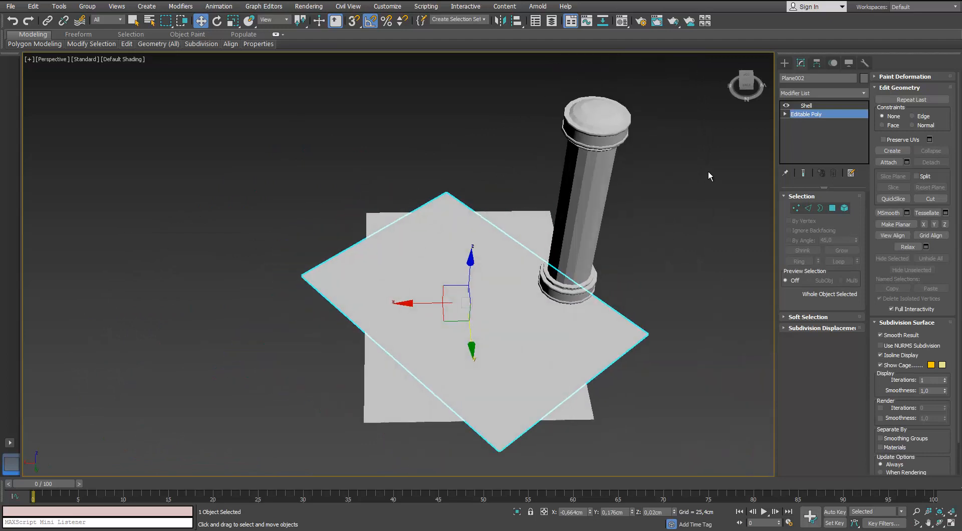
pyautogui.click(807, 208)
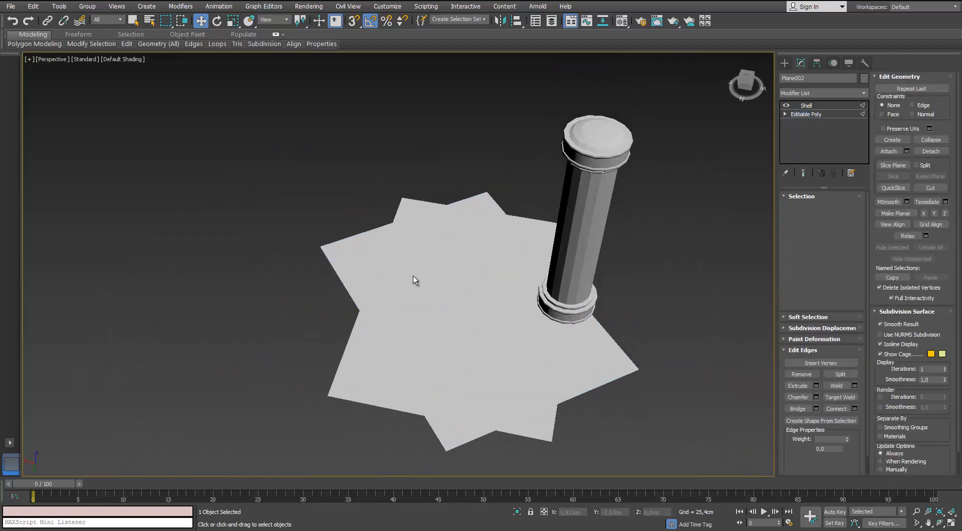
pyautogui.press('F4')
pyautogui.scroll(5, 398, 242)
pyautogui.click(389, 219)
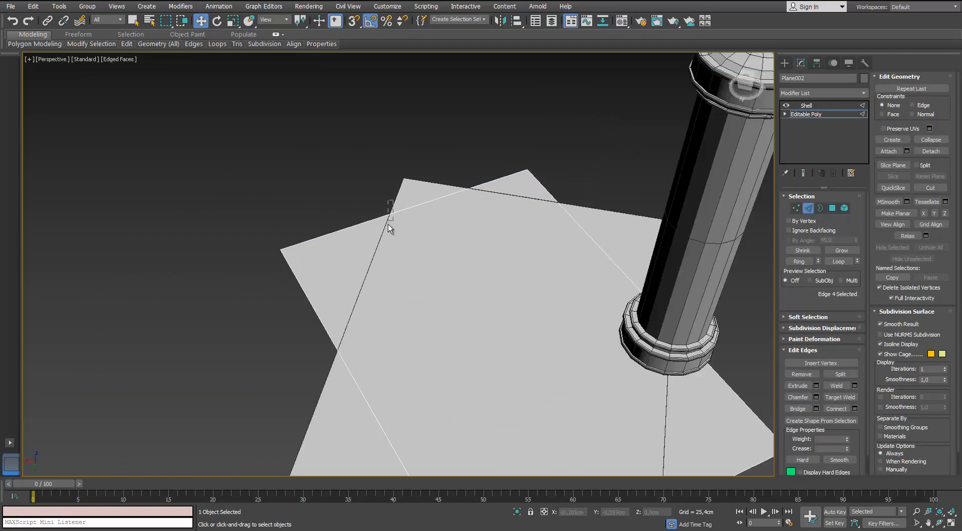
pyautogui.keyDown('ctrl'); pyautogui.moveTo(369, 269); pyautogui.dragTo(322, 340); pyautogui.keyUp('ctrl')
pyautogui.click(854, 409)
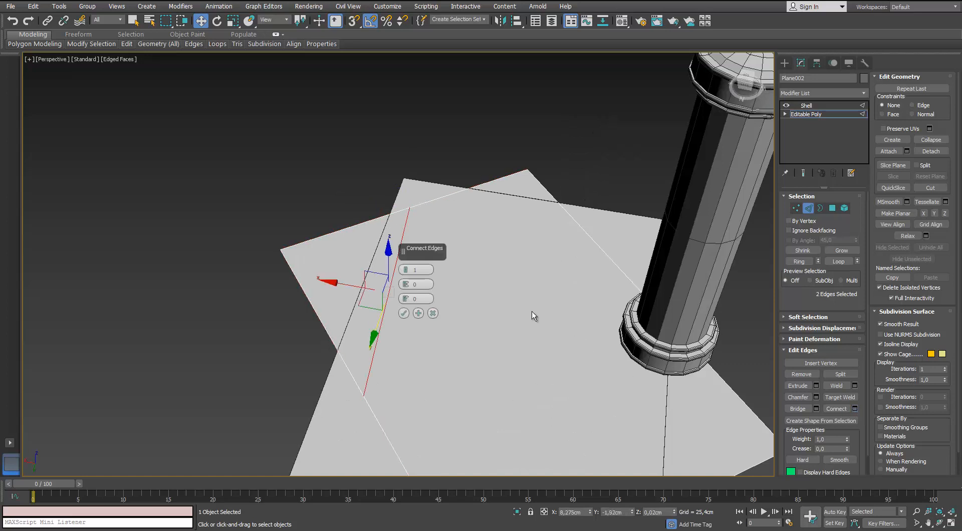
pyautogui.click(403, 313)
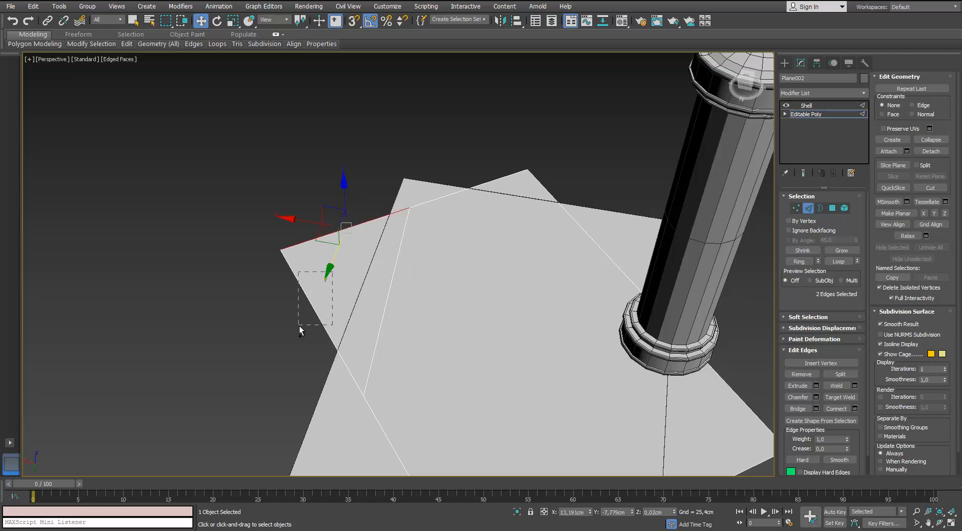
pyautogui.keyDown('alt'); pyautogui.moveTo(299, 325); pyautogui.dragTo(326, 273, button='middle'); pyautogui.keyUp('alt')
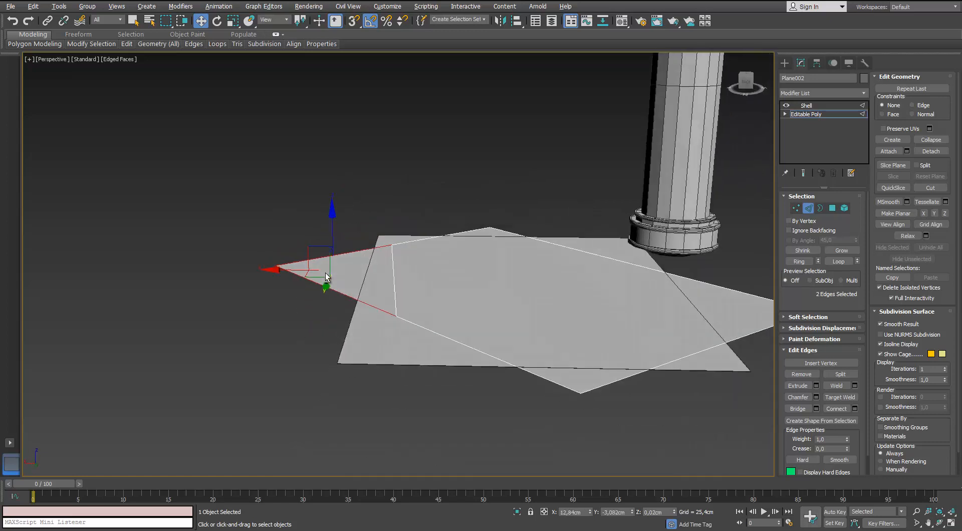
pyautogui.click(854, 408)
pyautogui.keyDown('alt'); pyautogui.moveTo(511, 244); pyautogui.dragTo(414, 268, button='middle'); pyautogui.keyUp('alt')
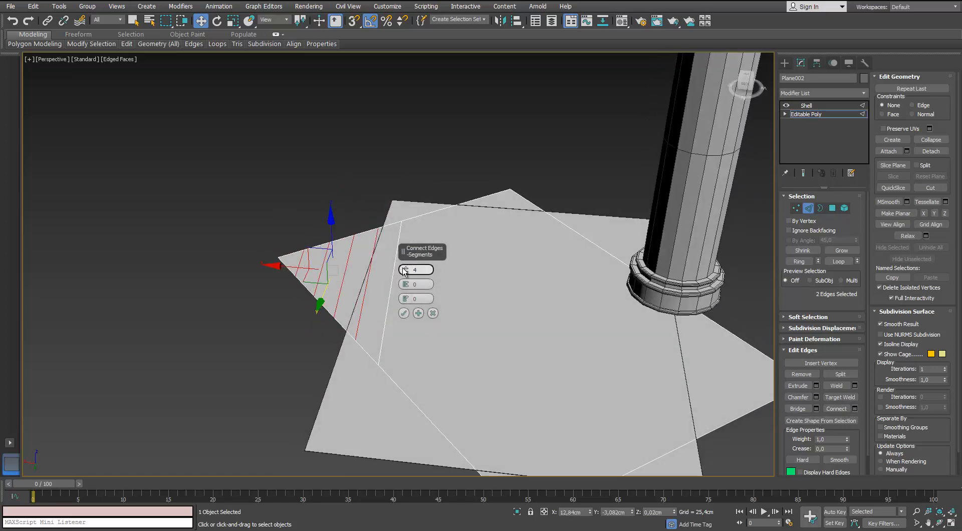
pyautogui.click(430, 313)
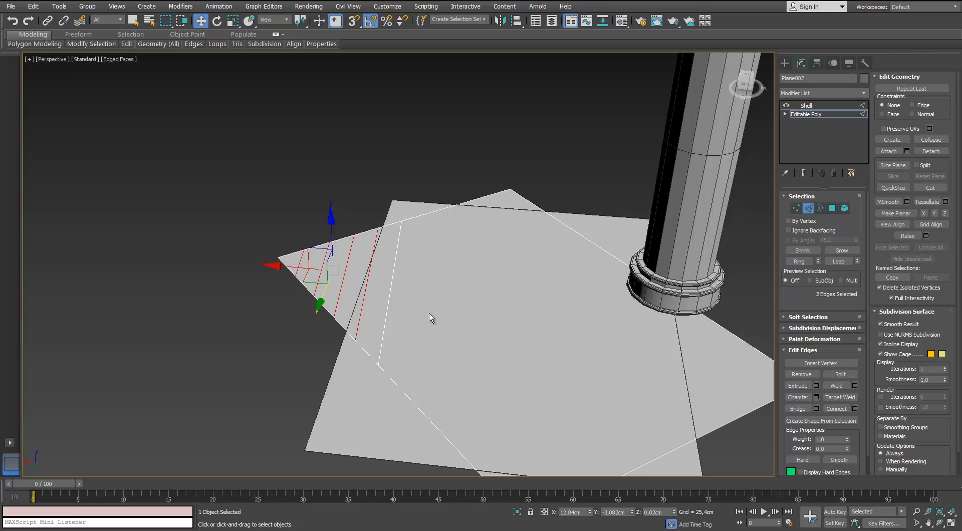
# Raise the rotated sheet's outer corner vertex to about 5.8 cm in Z
pyautogui.press('1')
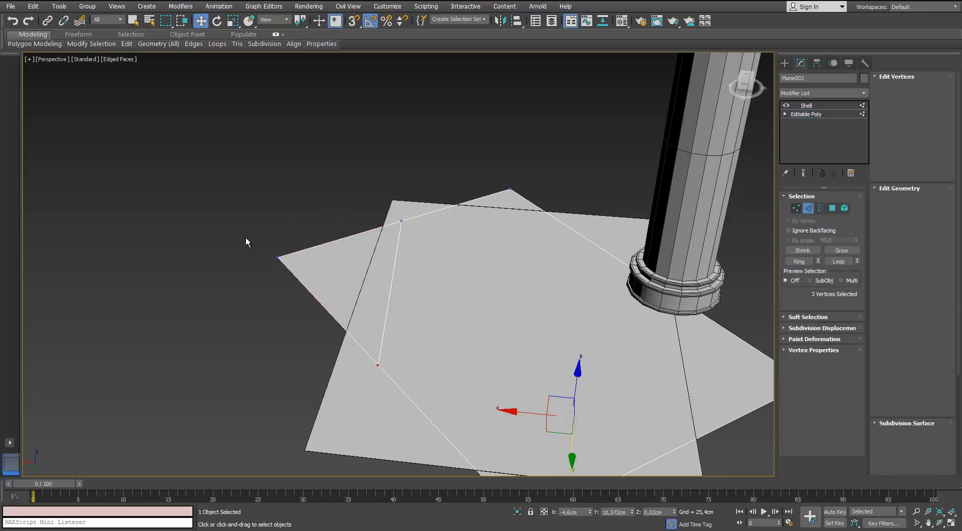
pyautogui.moveTo(246, 238); pyautogui.dragTo(294, 271)
pyautogui.keyDown('alt'); pyautogui.moveTo(294, 271); pyautogui.dragTo(281, 231, button='middle'); pyautogui.keyUp('alt')
pyautogui.moveTo(276, 211); pyautogui.dragTo(293, 136)
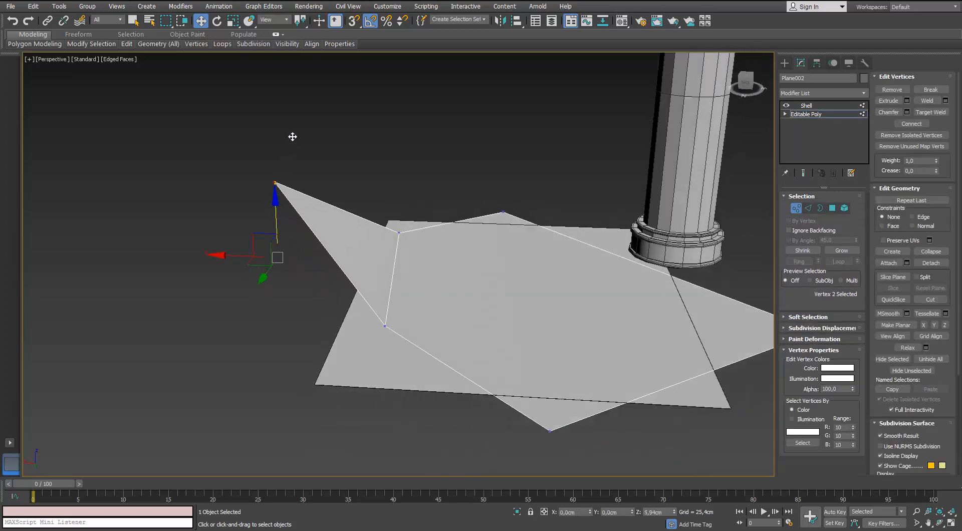
# Connect the raised corner's two side edges with 1 segment and lower the new edge to about 1.3 cm in Z
pyautogui.click(812, 211)
pyautogui.click(358, 217)
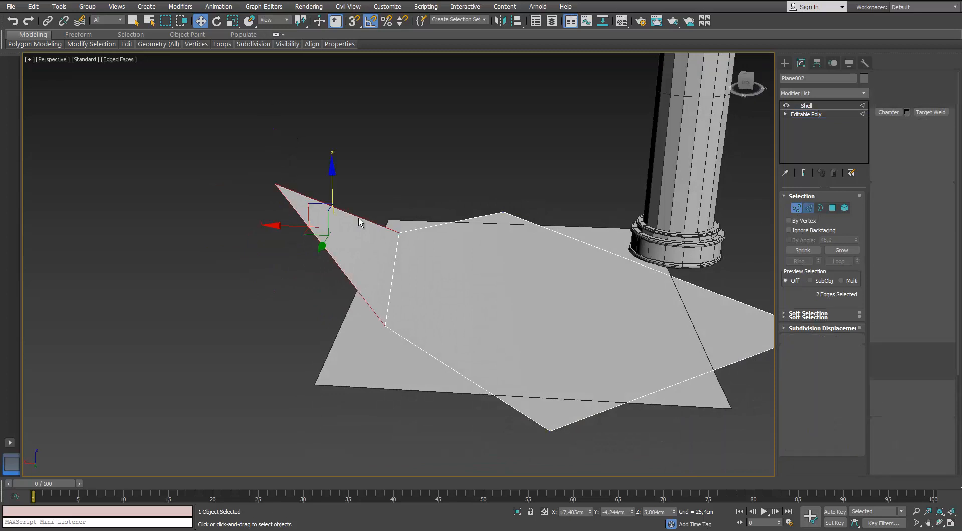
pyautogui.keyDown('ctrl'); pyautogui.click(322, 246); pyautogui.keyUp('ctrl')
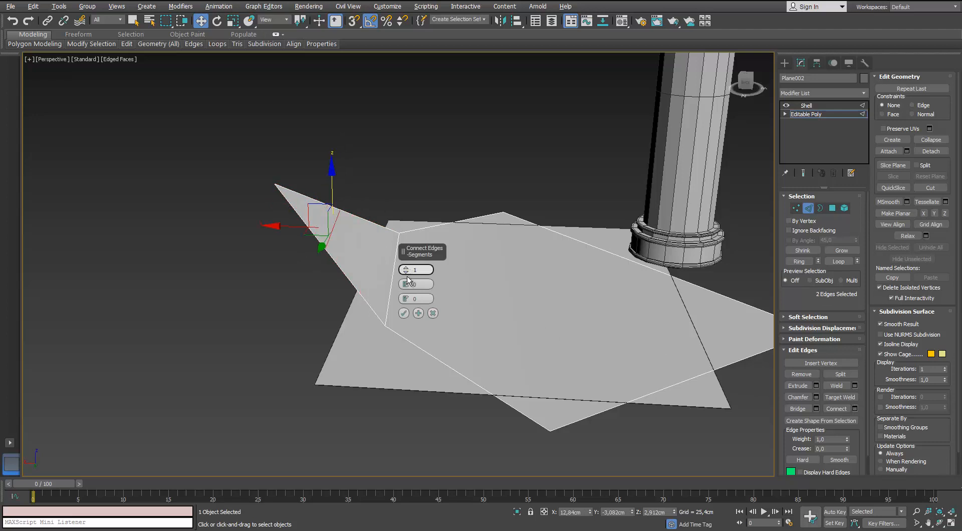
pyautogui.click(403, 313)
pyautogui.moveTo(316, 201); pyautogui.dragTo(315, 221)
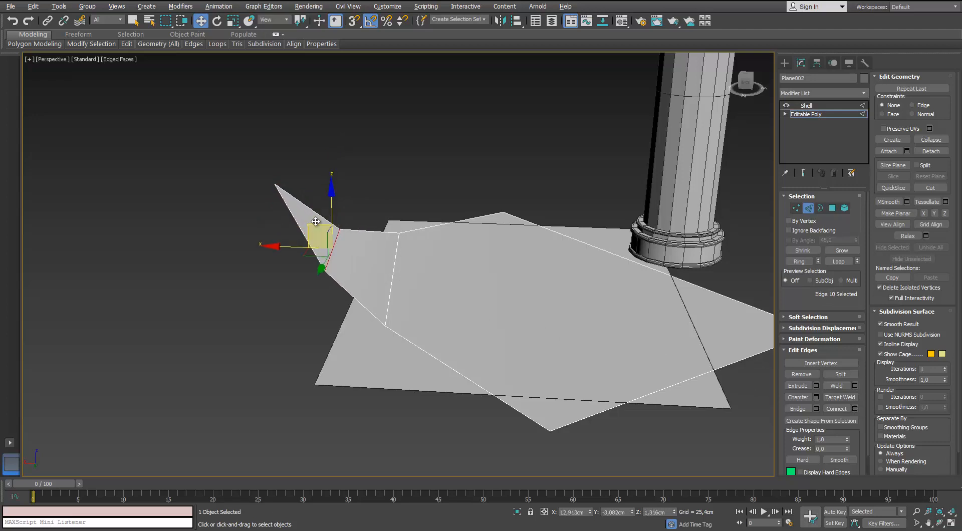
# Move the raised corner's tip vertex inward along X to about 13.2 cm
pyautogui.press('1')
pyautogui.moveTo(288, 161); pyautogui.dragTo(290, 188)
pyautogui.keyDown('alt'); pyautogui.moveTo(291, 188); pyautogui.dragTo(436, 241, button='middle'); pyautogui.keyUp('alt')
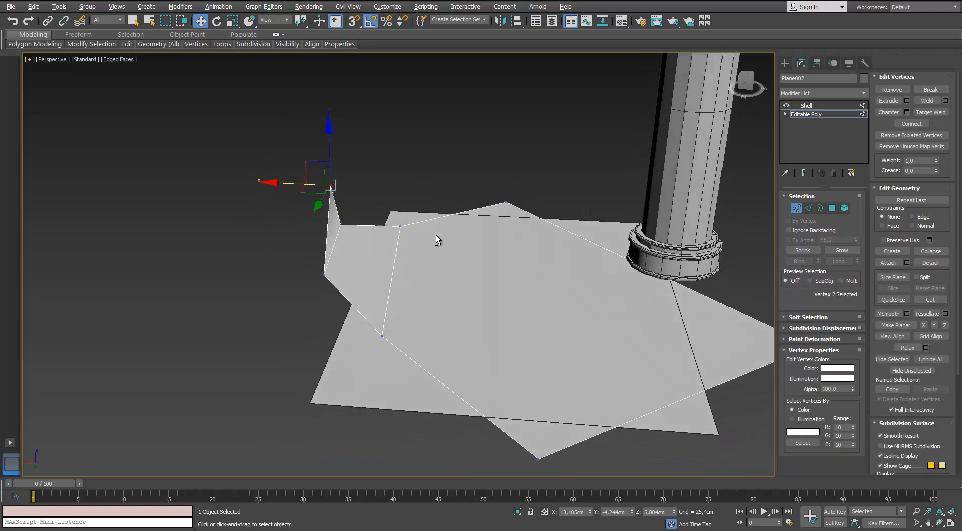
# Connect the raised corner tip's two side edges with 1 segment and move the new edge outward to about X 14.0 cm, Z 2.8 cm
pyautogui.click(809, 208)
pyautogui.keyDown('alt'); pyautogui.moveTo(508, 227); pyautogui.dragTo(341, 219, button='middle'); pyautogui.keyUp('alt')
pyautogui.click(341, 219)
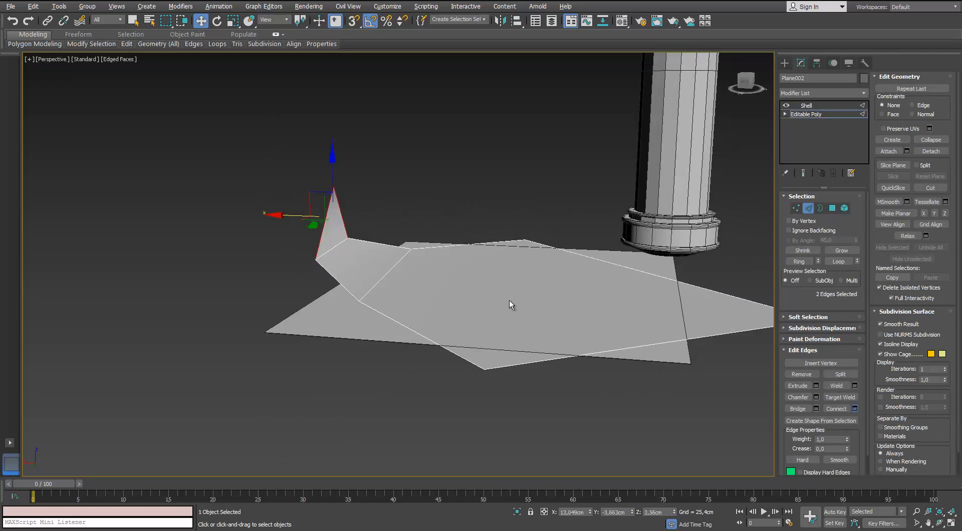
pyautogui.click(398, 310)
pyautogui.moveTo(310, 193); pyautogui.dragTo(299, 199)
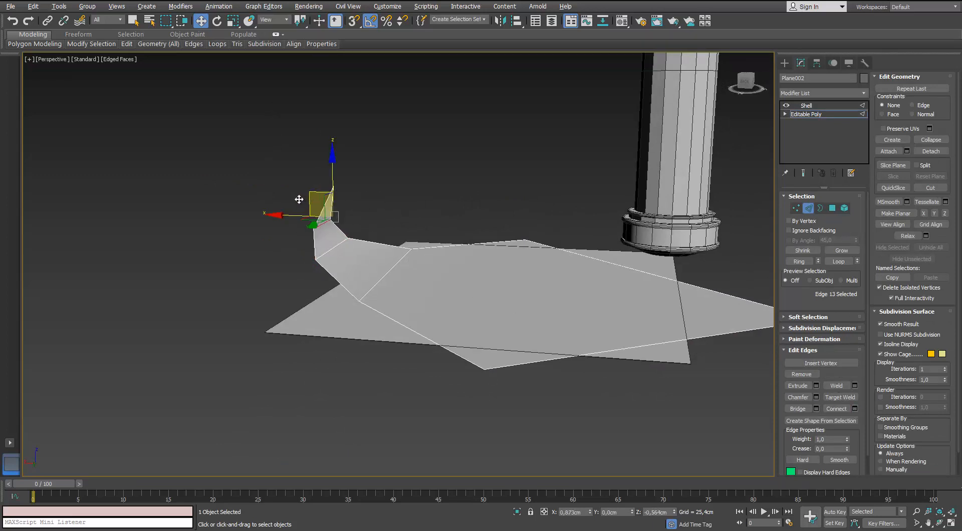
# Move the raised corner's tip vertex inward and down to about X 11.9 cm, Z 3.6 cm
pyautogui.keyDown('alt'); pyautogui.moveTo(300, 203); pyautogui.dragTo(521, 209, button='middle'); pyautogui.keyUp('alt')
pyautogui.scroll(-8, 298, 245)
pyautogui.scroll(6, 322, 200)
pyautogui.click(791, 207)
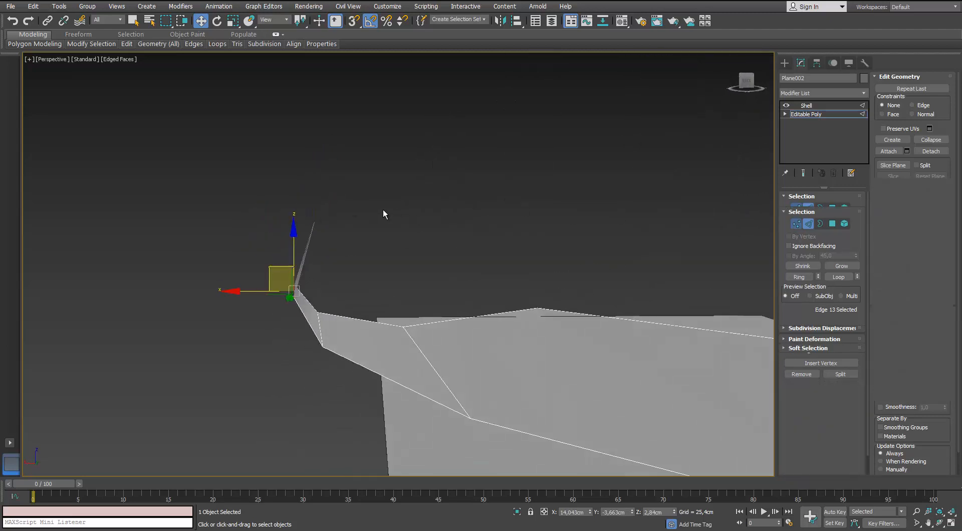
pyautogui.keyDown('alt'); pyautogui.moveTo(374, 211); pyautogui.dragTo(349, 229, button='middle'); pyautogui.keyUp('alt')
pyautogui.moveTo(346, 231); pyautogui.dragTo(307, 205)
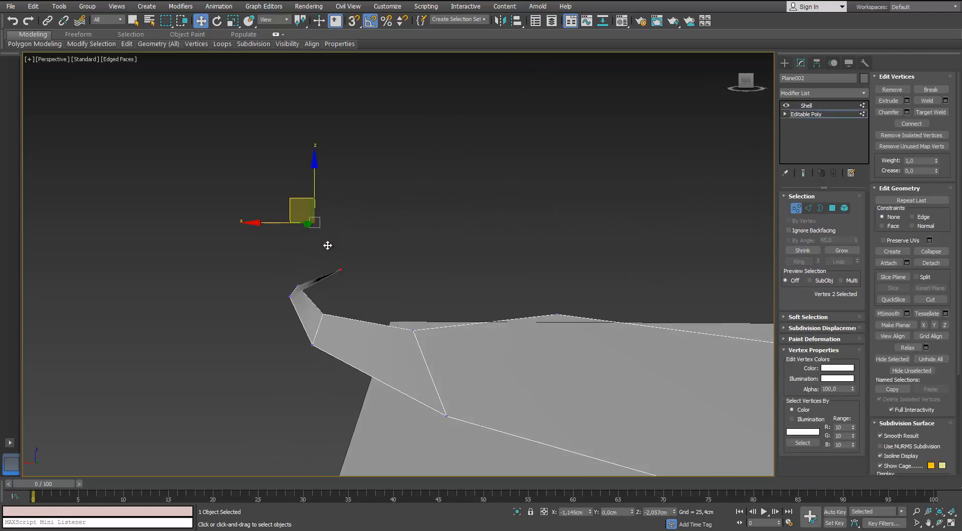
# Connect the two side edges meeting at the curled corner's tip with 2 segments
pyautogui.press('2')
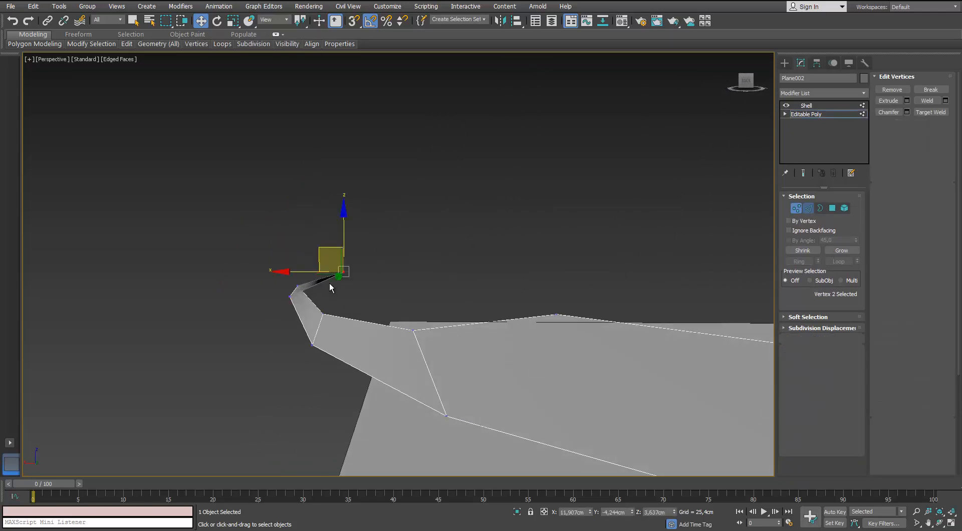
pyautogui.moveTo(326, 275)
pyautogui.keyDown('alt'); pyautogui.mouseDown(button='middle')
pyautogui.moveTo(285, 247)
pyautogui.moveTo(316, 273)
pyautogui.mouseUp(button='middle'); pyautogui.keyUp('alt')
pyautogui.click(332, 293)
pyautogui.keyDown('ctrl'); pyautogui.click(322, 279); pyautogui.keyUp('ctrl')
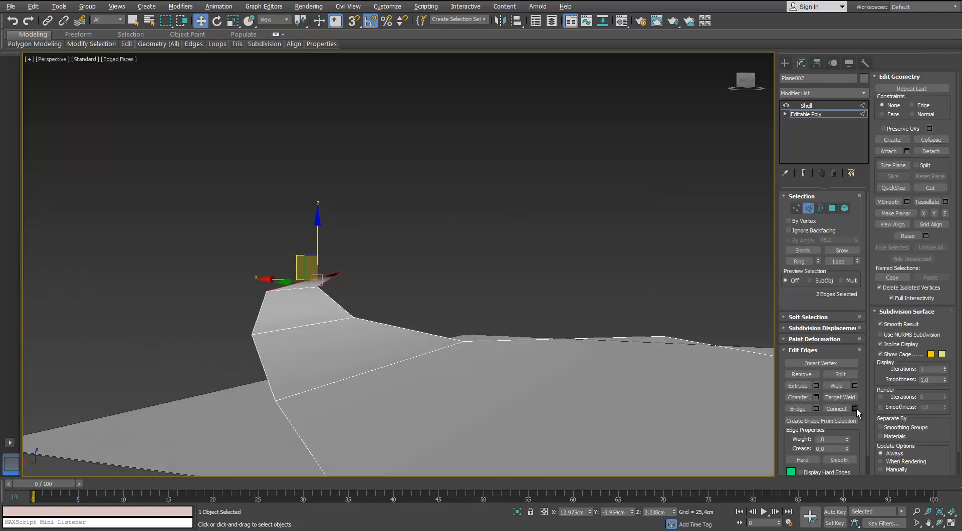
pyautogui.click(854, 408)
pyautogui.keyDown('alt'); pyautogui.moveTo(375, 278); pyautogui.dragTo(401, 276, button='middle'); pyautogui.keyUp('alt')
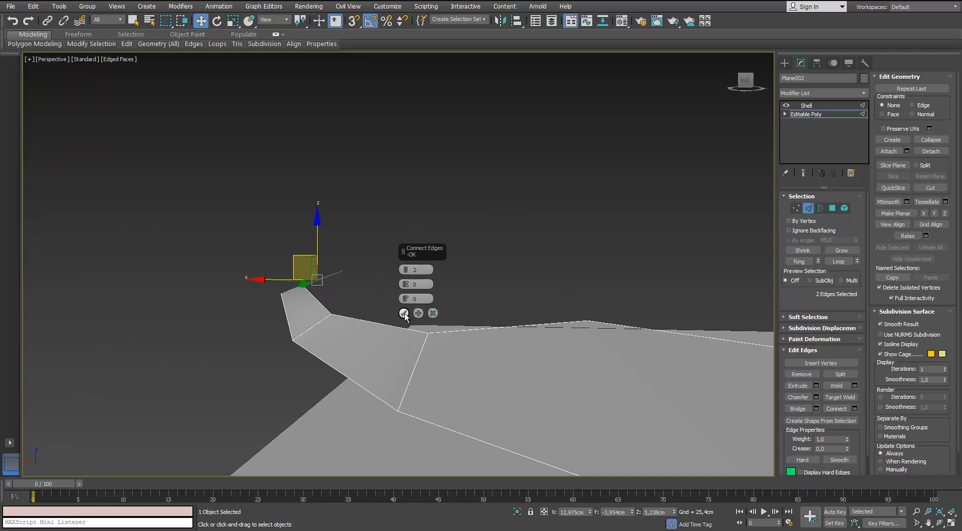
pyautogui.click(404, 313)
# Raise the two new edges near the tip to arch the end of the sheet's curl
pyautogui.keyDown('alt'); pyautogui.moveTo(403, 314); pyautogui.dragTo(364, 231, button='middle'); pyautogui.keyUp('alt')
pyautogui.moveTo(365, 232); pyautogui.dragTo(350, 210)
pyautogui.keyDown('alt'); pyautogui.moveTo(351, 211); pyautogui.dragTo(353, 297, button='middle'); pyautogui.keyUp('alt')
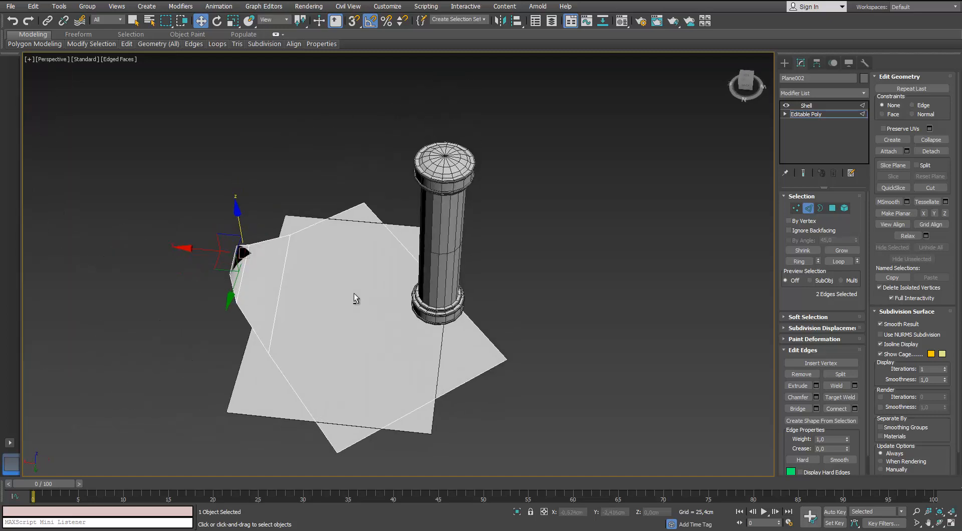
pyautogui.moveTo(226, 247); pyautogui.dragTo(242, 257)
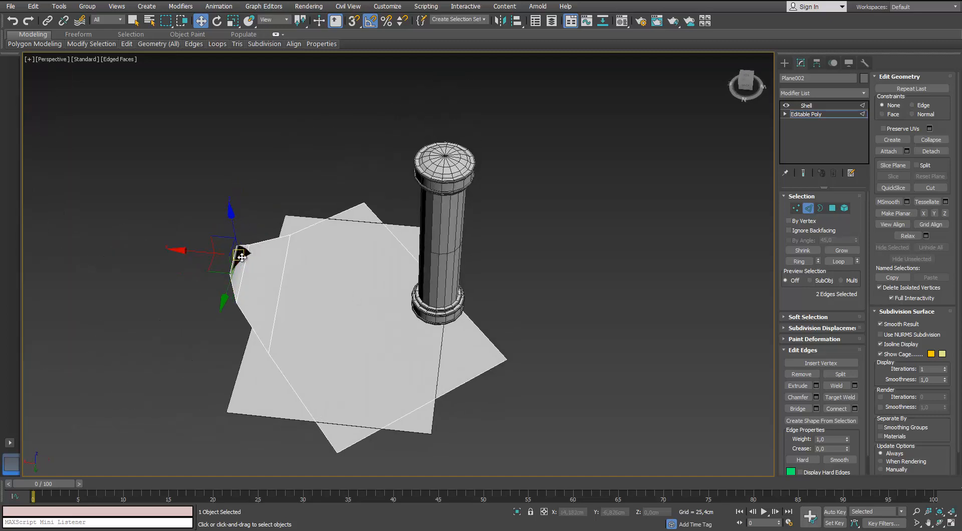
pyautogui.keyDown('alt'); pyautogui.moveTo(241, 257); pyautogui.dragTo(380, 293, button='middle'); pyautogui.keyUp('alt')
# Chamfer the curl's outermost cross edge by about 0.573 cm with 1 segment and clear the edge selection
pyautogui.click(264, 273)
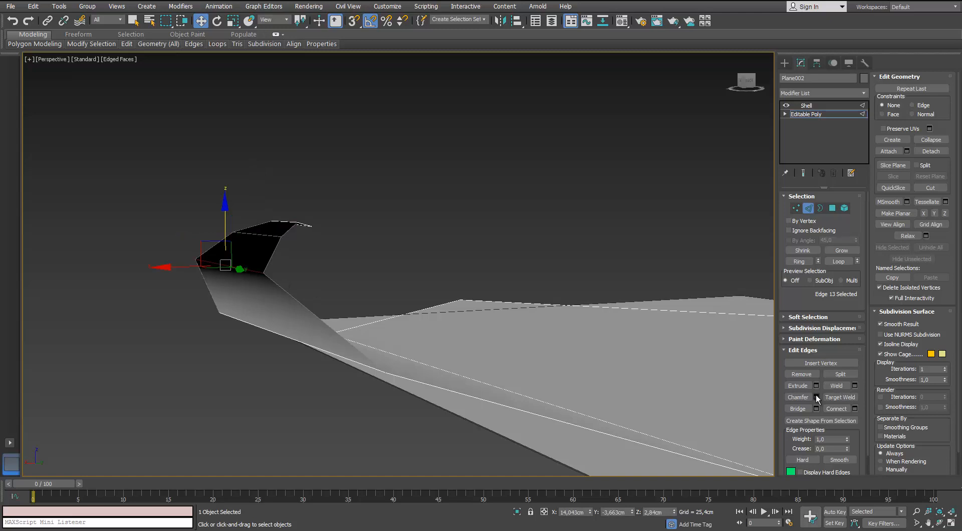
pyautogui.hotkey('ctrl', 'shift', 'c')
pyautogui.moveTo(411, 287); pyautogui.dragTo(404, 288)
pyautogui.keyDown('alt'); pyautogui.moveTo(310, 310); pyautogui.dragTo(290, 295, button='middle'); pyautogui.keyUp('alt')
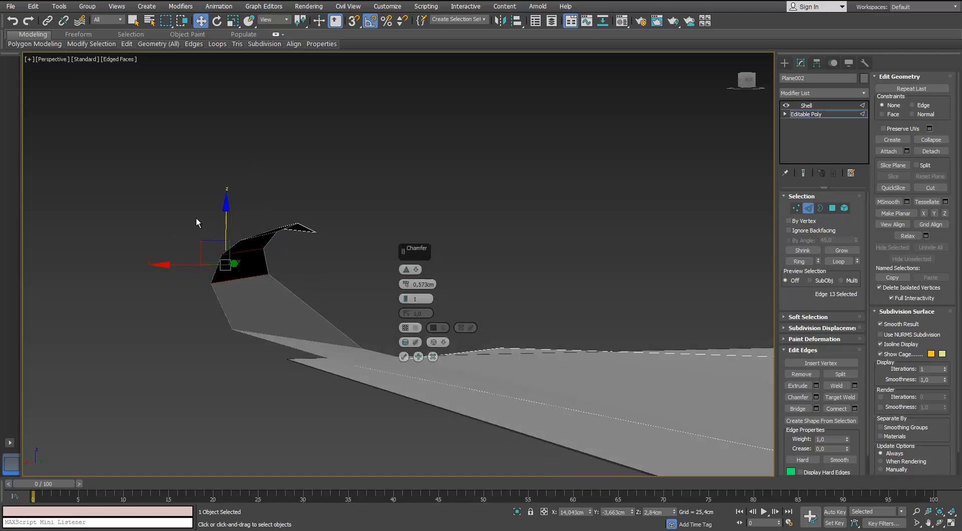
pyautogui.moveTo(202, 244); pyautogui.dragTo(211, 265)
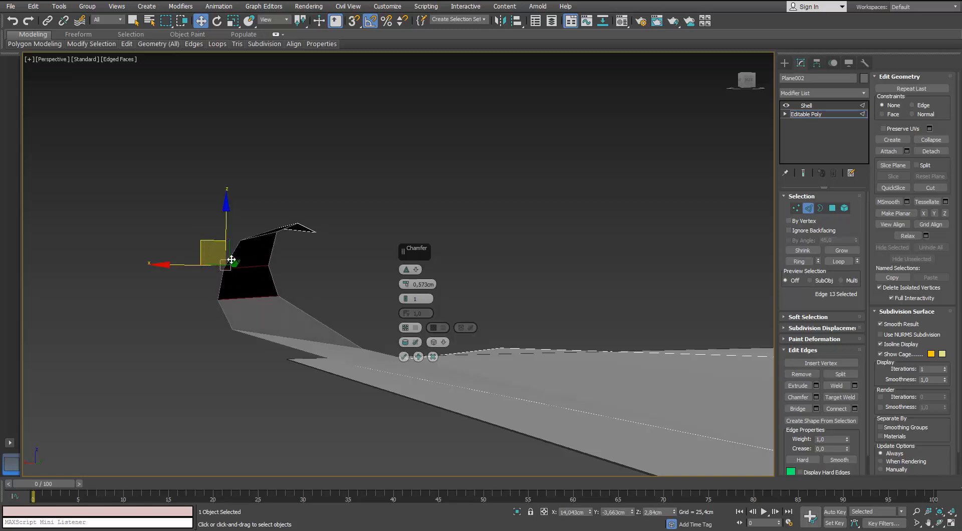
pyautogui.keyDown('alt'); pyautogui.moveTo(231, 259); pyautogui.dragTo(276, 301, button='middle'); pyautogui.keyUp('alt')
pyautogui.scroll(-4, 260, 258)
pyautogui.click(404, 356)
pyautogui.click(328, 227)
# Connect the two side edges at the base of the curl with 2 segments and shift the new edges to round the bend
pyautogui.keyDown('alt'); pyautogui.moveTo(331, 225); pyautogui.dragTo(377, 251, button='middle'); pyautogui.keyUp('alt')
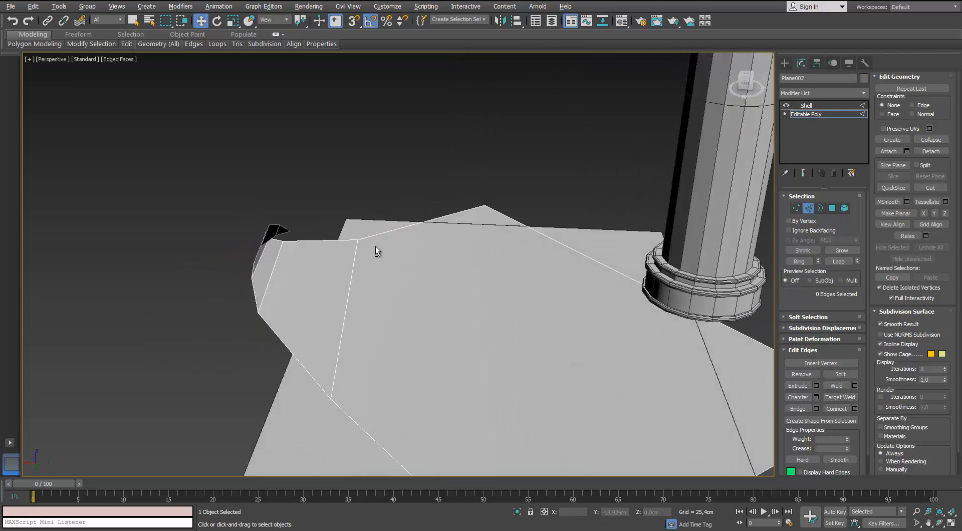
pyautogui.click(328, 243)
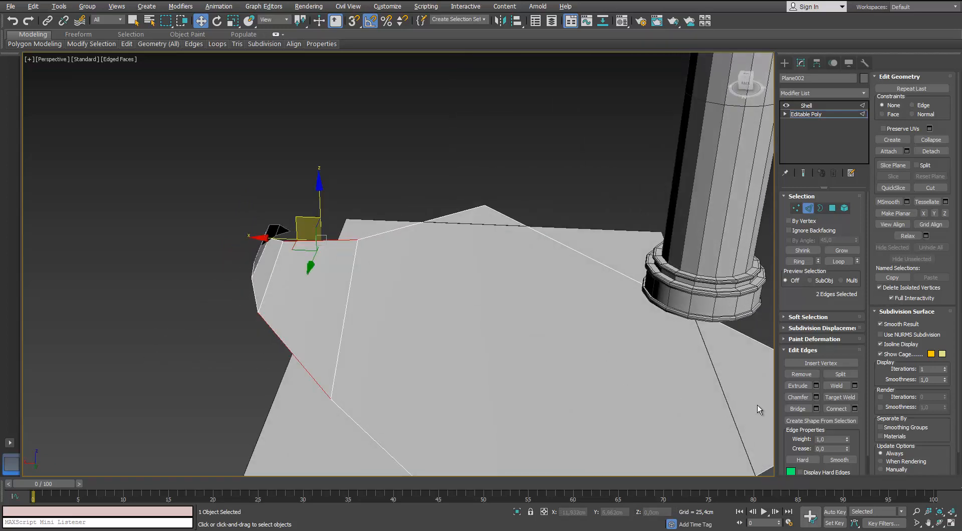
pyautogui.click(854, 408)
pyautogui.keyDown('alt'); pyautogui.moveTo(366, 317); pyautogui.dragTo(390, 295, button='middle'); pyautogui.keyUp('alt')
pyautogui.click(403, 313)
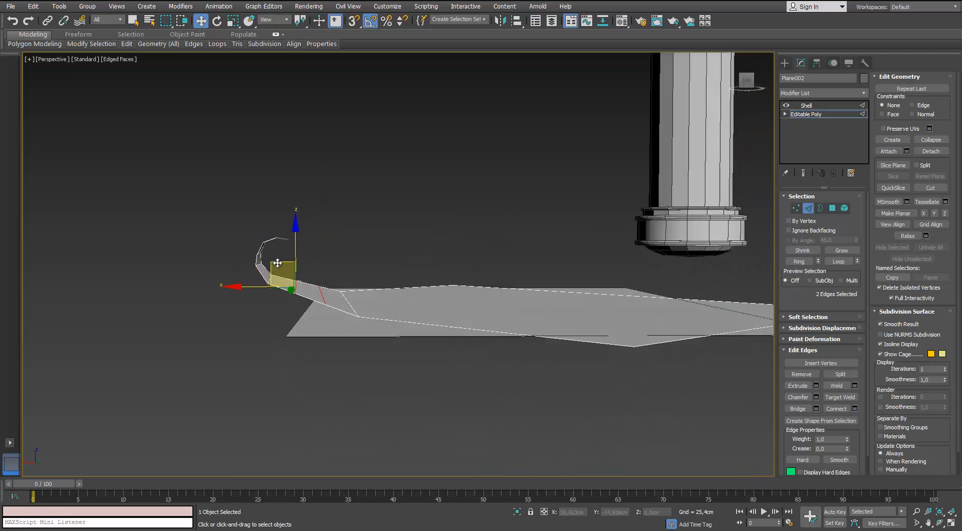
pyautogui.click(146, 288)
pyautogui.keyDown('alt'); pyautogui.moveTo(146, 288); pyautogui.dragTo(499, 288, button='middle'); pyautogui.keyUp('alt')
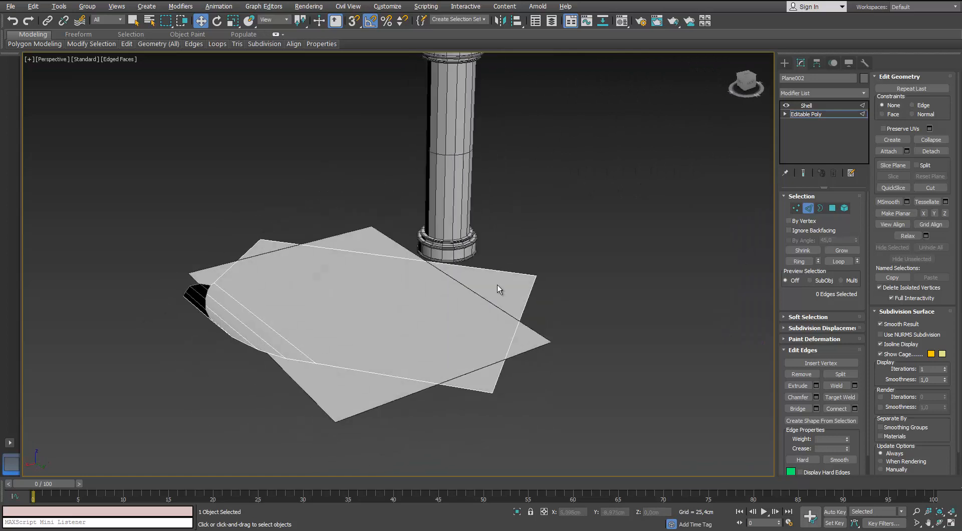
# Return to the rotated sheet's Shell modifier and examine the thickness and profile of the curled corner
pyautogui.click(807, 209)
pyautogui.click(806, 105)
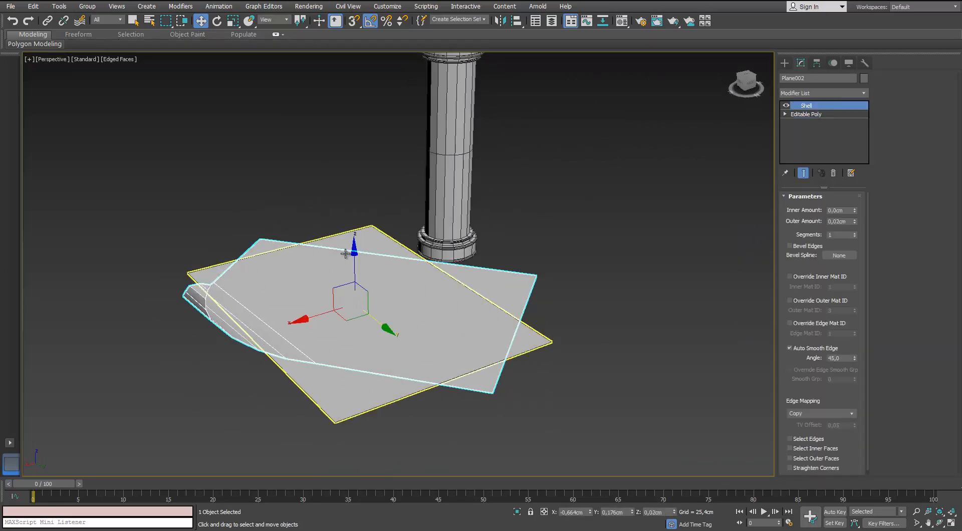
pyautogui.keyDown('alt'); pyautogui.moveTo(191, 300); pyautogui.dragTo(161, 303, button='middle'); pyautogui.keyUp('alt')
pyautogui.click(162, 304)
pyautogui.scroll(8, 185, 288)
pyautogui.scroll(-5, 233, 251)
pyautogui.keyDown('alt'); pyautogui.moveTo(226, 248); pyautogui.dragTo(179, 209, button='middle'); pyautogui.keyUp('alt')
pyautogui.scroll(2, 179, 208)
pyautogui.scroll(2, 178, 207)
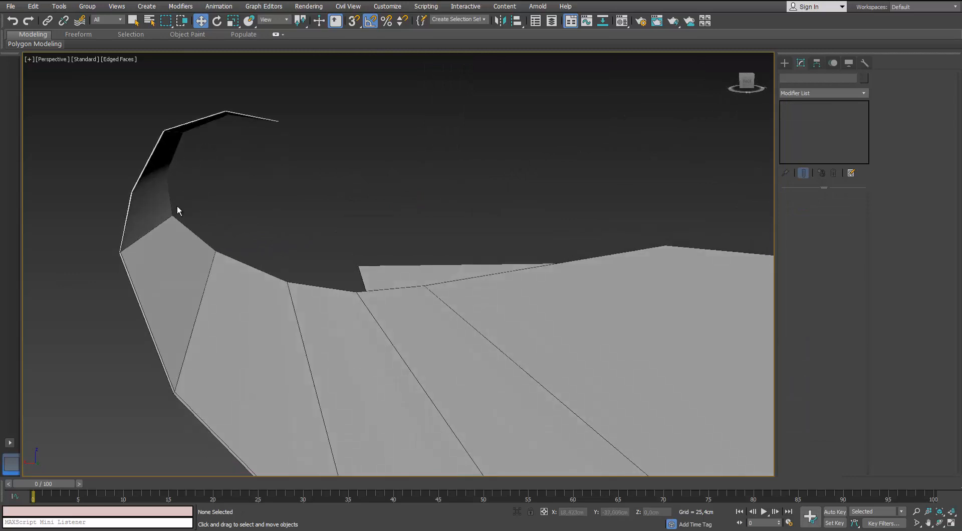
pyautogui.scroll(-4, 176, 204)
pyautogui.keyDown('alt'); pyautogui.moveTo(176, 205); pyautogui.dragTo(174, 256, button='middle'); pyautogui.keyUp('alt')
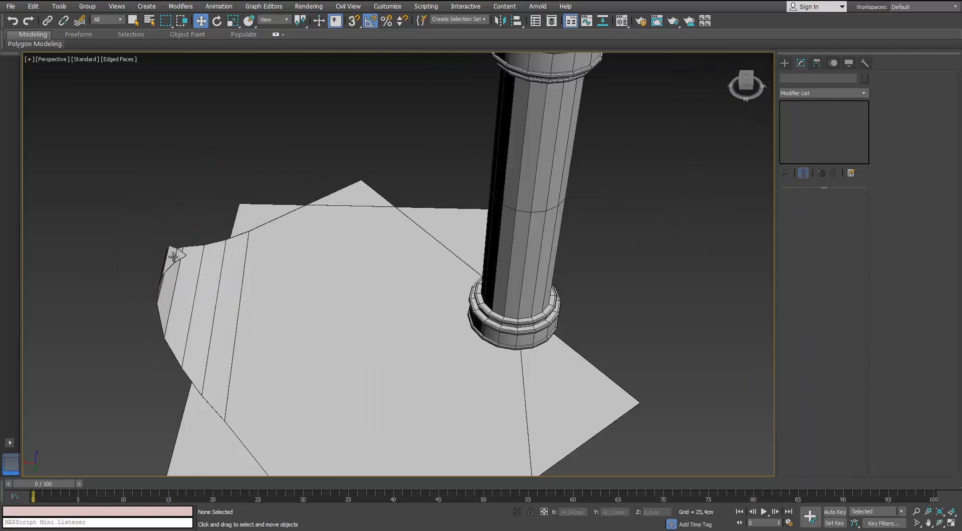
pyautogui.scroll(-5, 173, 256)
# Hide edged faces and convert the rotated sheet with its Shell modifier to an Editable Poly
pyautogui.press('F4')
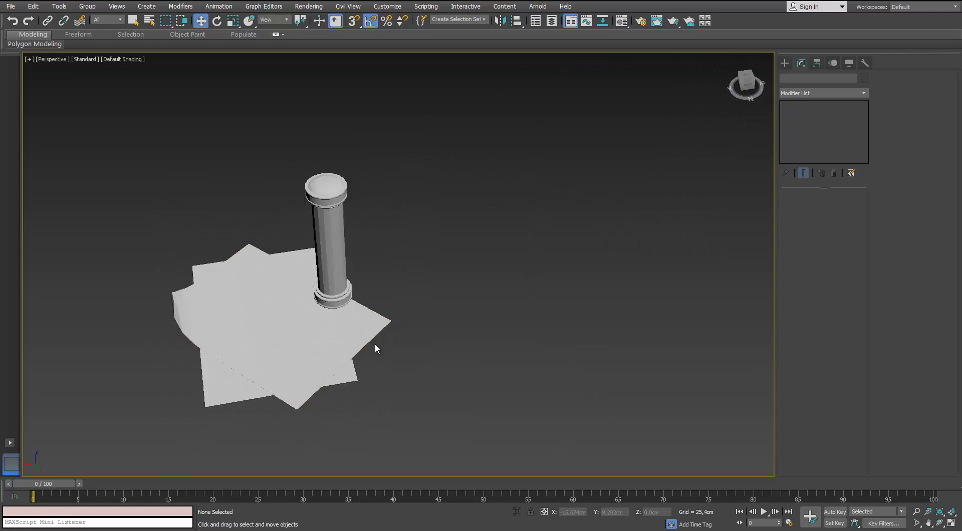
pyautogui.press('F4')
pyautogui.press('F4')
pyautogui.scroll(4, 354, 348)
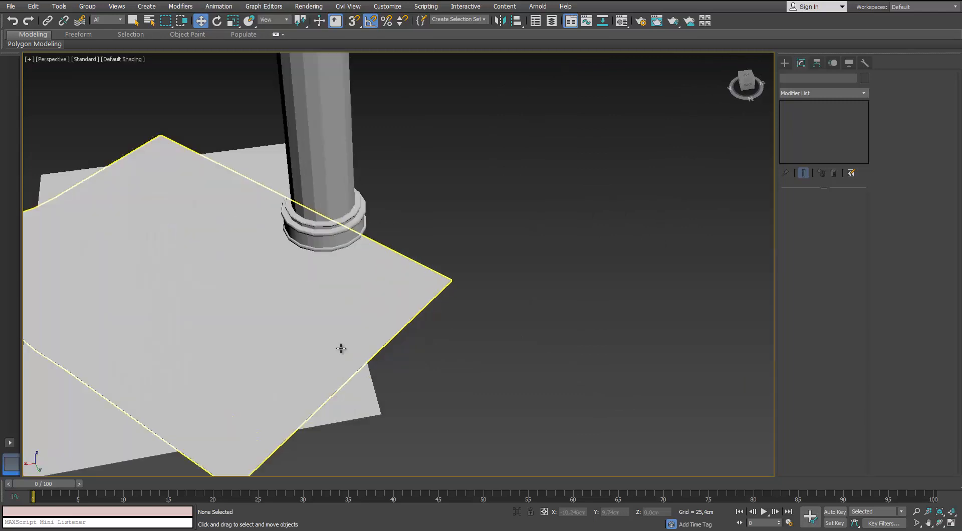
pyautogui.keyDown('alt'); pyautogui.moveTo(341, 348); pyautogui.dragTo(401, 340, button='middle'); pyautogui.keyUp('alt')
pyautogui.click(401, 339)
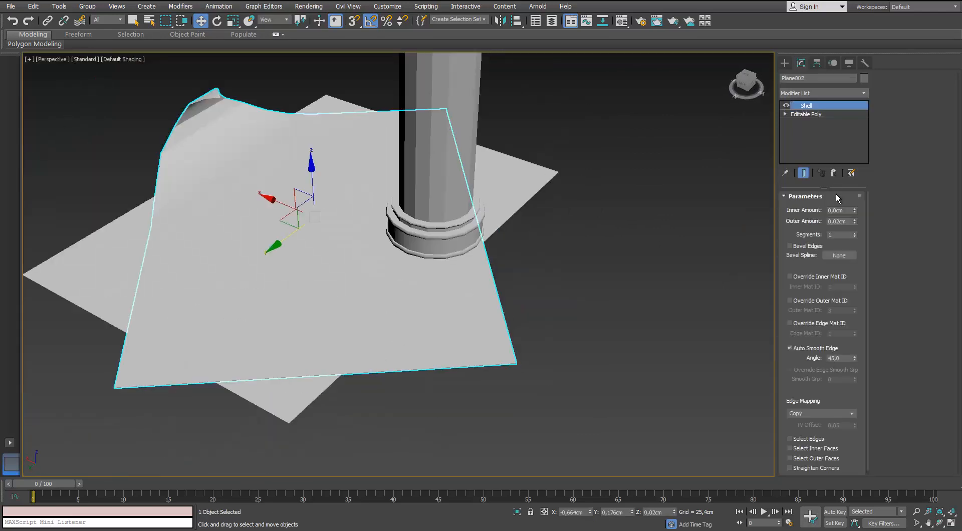
pyautogui.keyDown('alt'); pyautogui.moveTo(432, 232); pyautogui.dragTo(471, 277, button='middle'); pyautogui.keyUp('alt')
pyautogui.rightClick(525, 257)
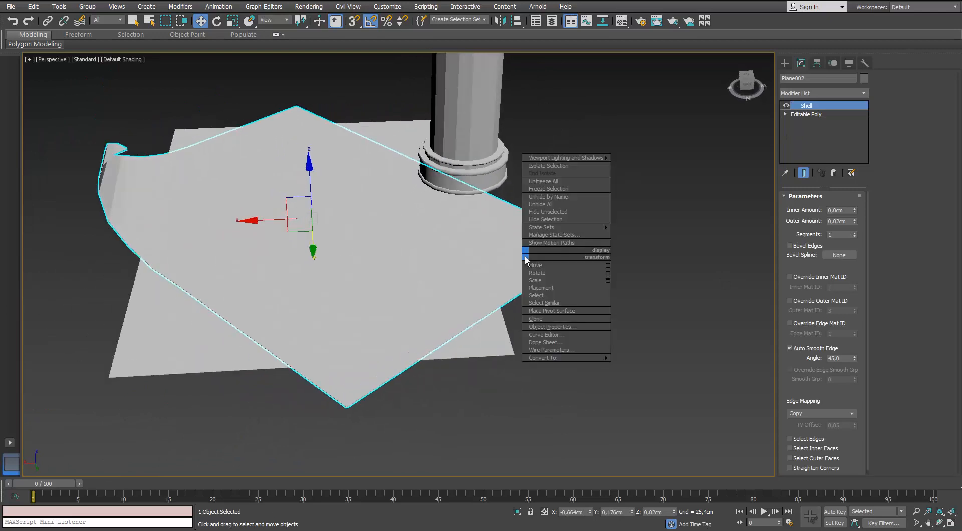
pyautogui.click(494, 366)
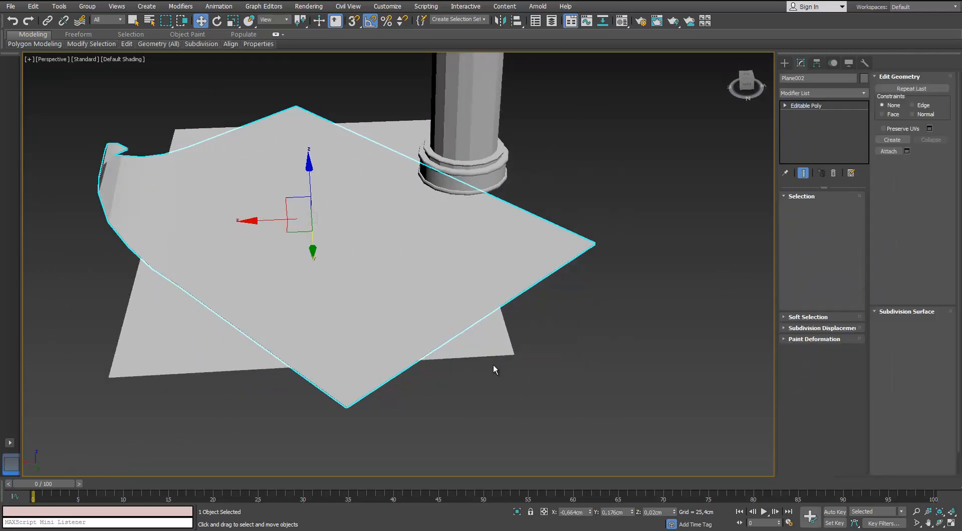
# Select the rotated sheet's whole element and auto-smooth it with a threshold of 45, leaving element editing
pyautogui.click(845, 209)
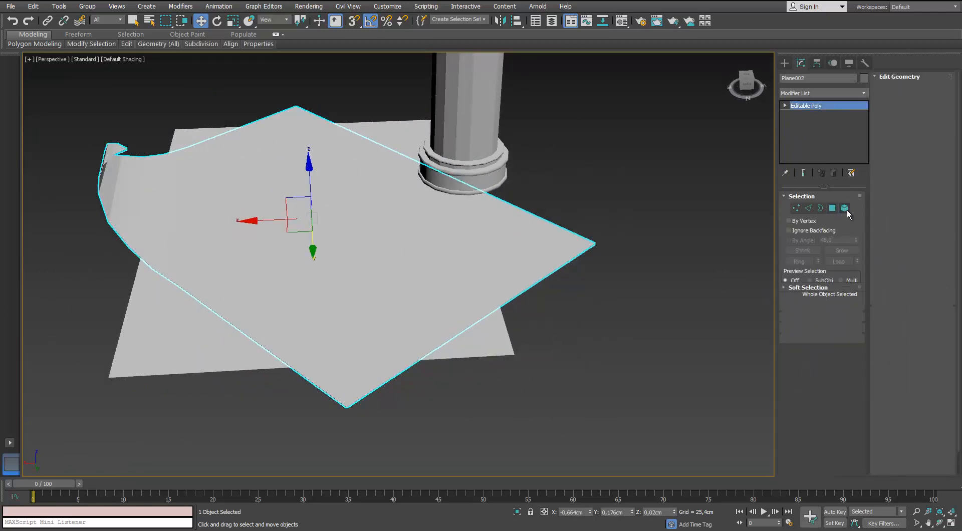
pyautogui.click(502, 264)
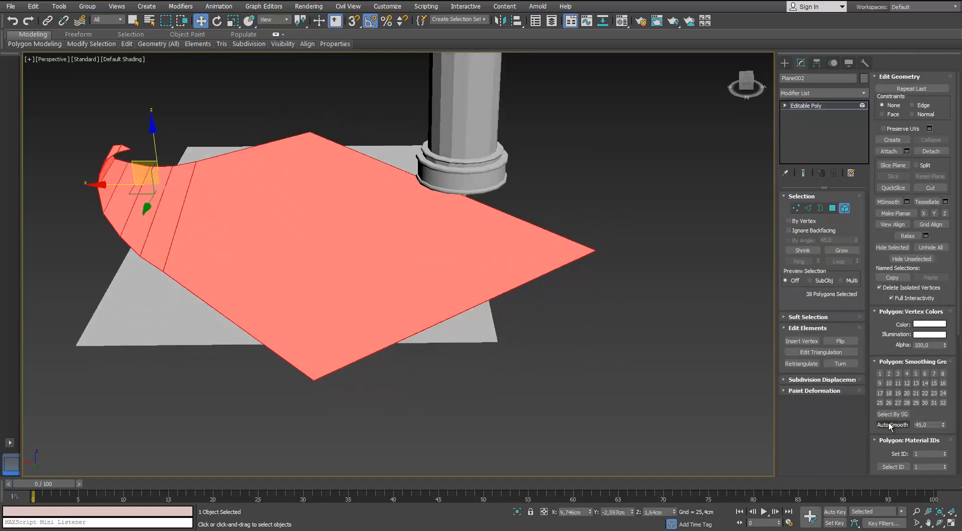
pyautogui.click(656, 356)
pyautogui.scroll(-3, 656, 357)
pyautogui.click(845, 208)
pyautogui.click(471, 246)
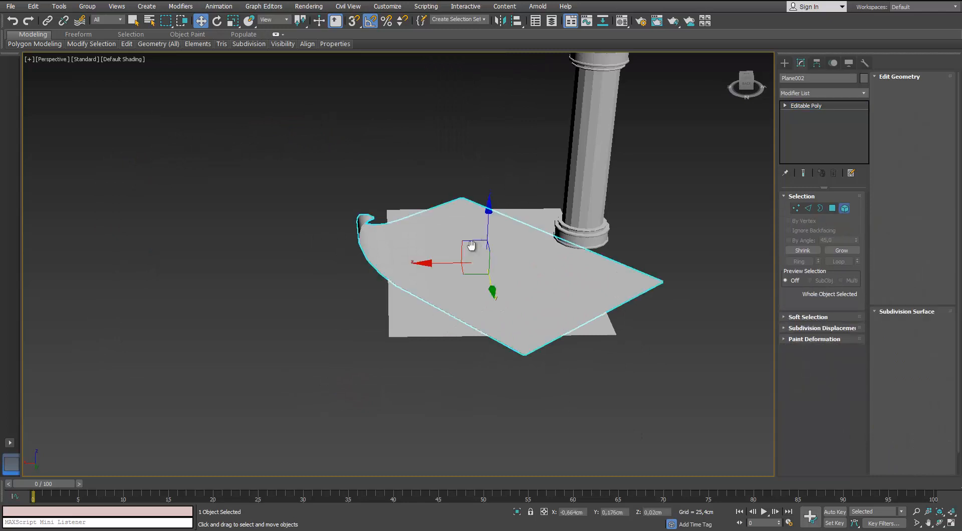
# Select the collared cylinder and convert it with its Symmetry modifier to an Editable Poly
pyautogui.keyDown('alt'); pyautogui.moveTo(471, 245); pyautogui.dragTo(516, 166, button='middle'); pyautogui.keyUp('alt')
pyautogui.click(551, 161)
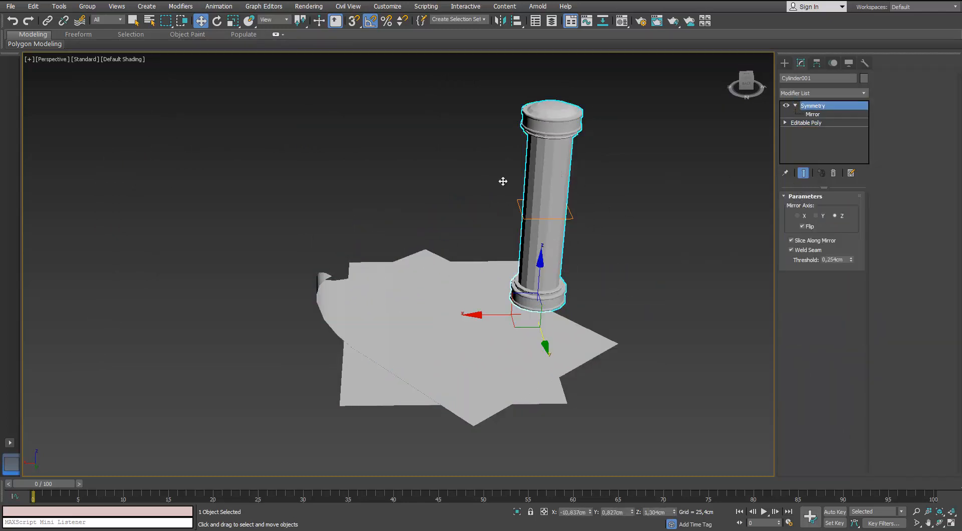
pyautogui.rightClick(528, 163)
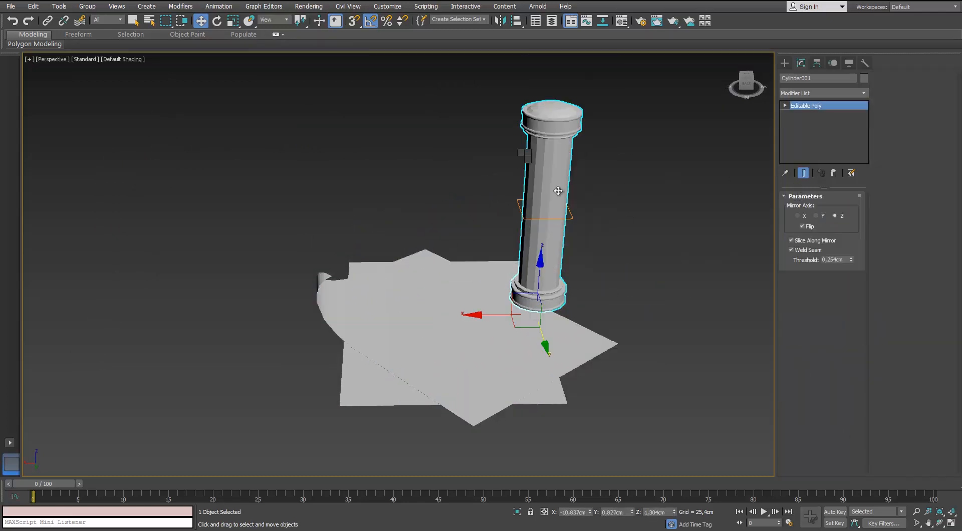
pyautogui.moveTo(558, 191); pyautogui.dragTo(489, 212, button='middle')
# Select the collared cylinder's whole element, auto-smooth it with a threshold of 45 and check the shading on its cap and shaft
pyautogui.click(844, 208)
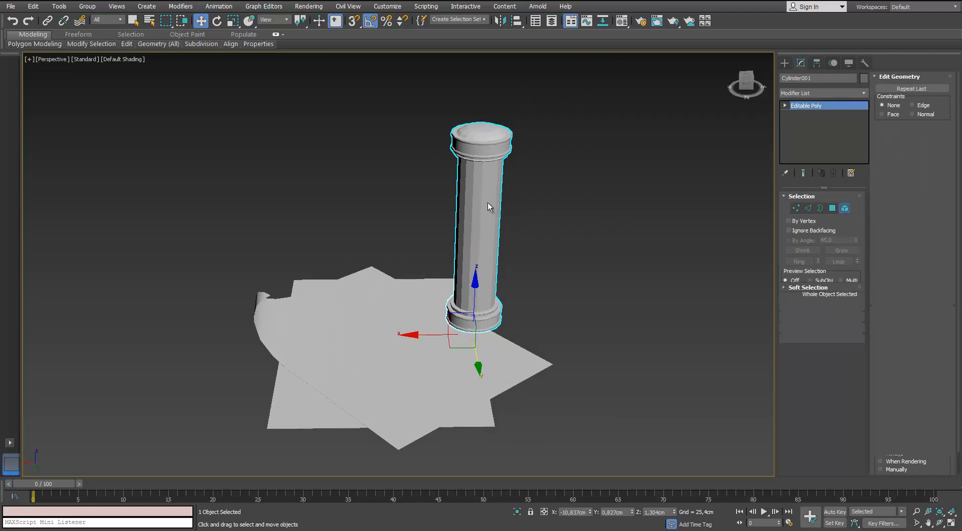
pyautogui.click(483, 194)
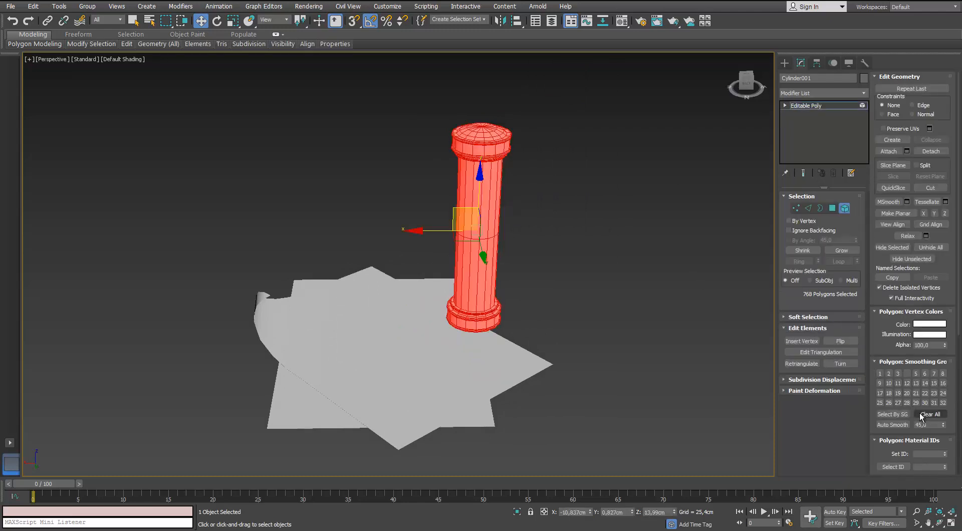
pyautogui.click(627, 317)
pyautogui.scroll(8, 451, 162)
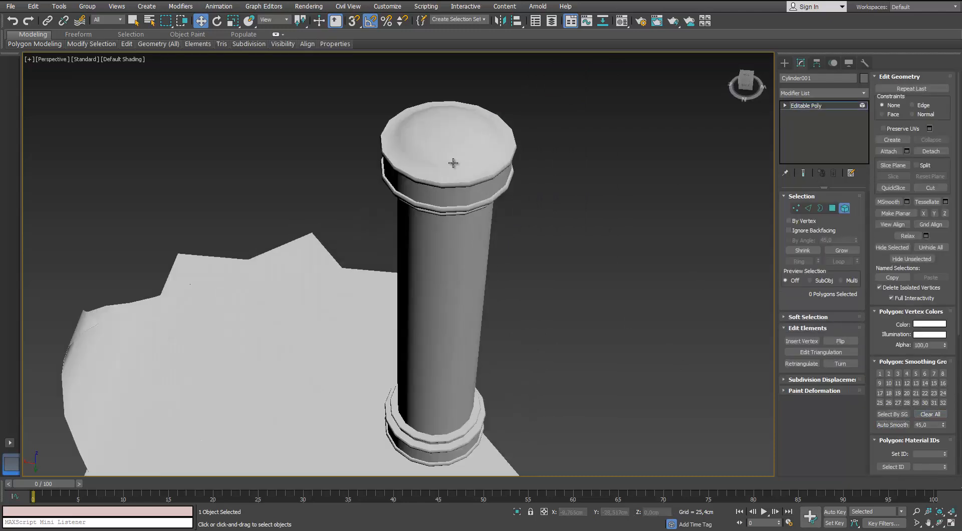
pyautogui.keyDown('alt'); pyautogui.moveTo(447, 184); pyautogui.dragTo(418, 217, button='middle'); pyautogui.keyUp('alt')
pyautogui.scroll(-3, 432, 229)
pyautogui.scroll(3, 420, 215)
pyautogui.scroll(-3, 418, 217)
# Show edged faces again, leave element editing and deselect the cylinder
pyautogui.press('F4')
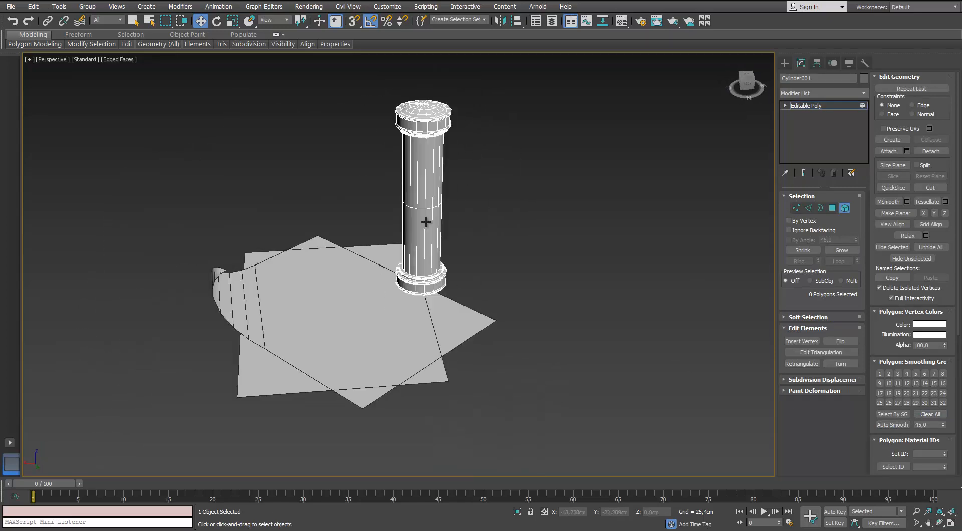
pyautogui.click(844, 211)
pyautogui.click(512, 250)
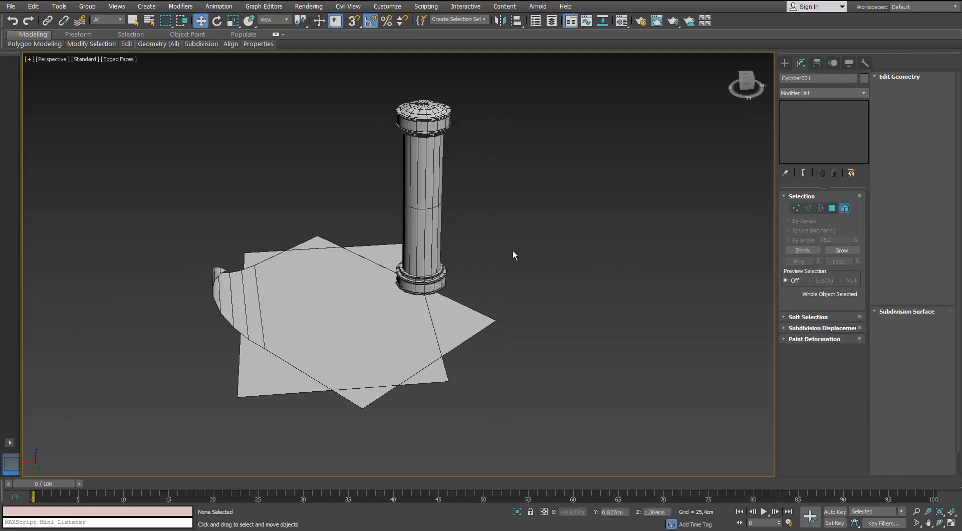
pyautogui.moveTo(527, 234); pyautogui.dragTo(524, 177, button='middle')
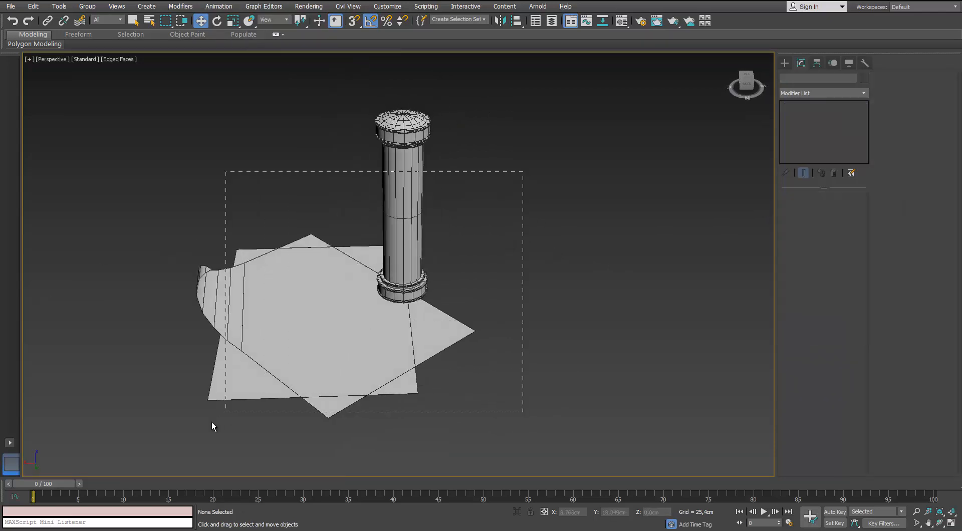
# Put the cylinder and both sheets on a new layer named Scroll_HP
pyautogui.moveTo(212, 422); pyautogui.dragTo(213, 424)
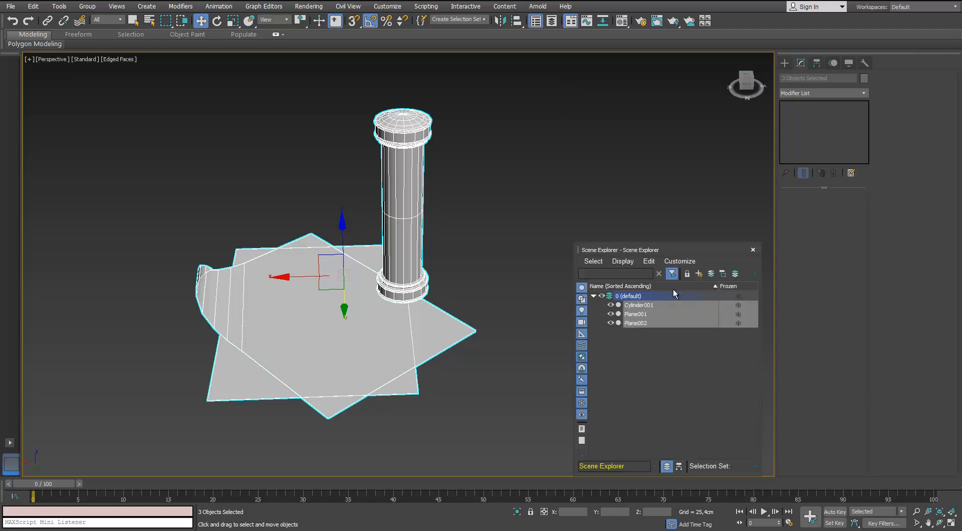
pyautogui.click(698, 274)
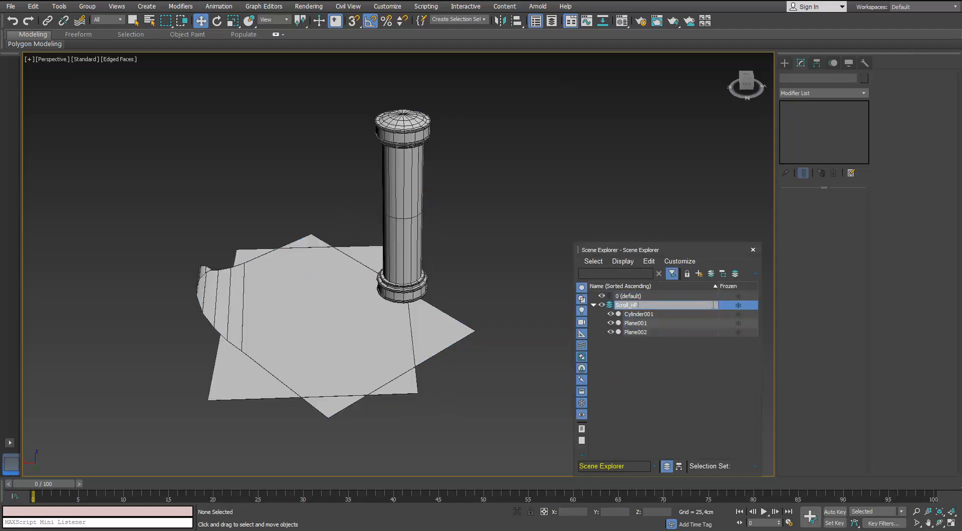
pyautogui.press('Return')
pyautogui.click(593, 304)
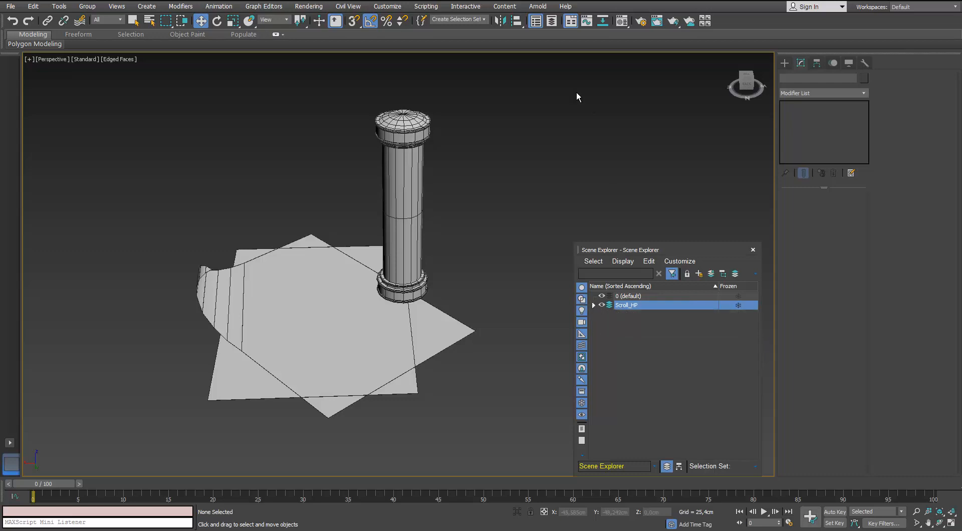
# Select all objects on the Scroll_HP layer and mirror them across X as copies
pyautogui.click(500, 21)
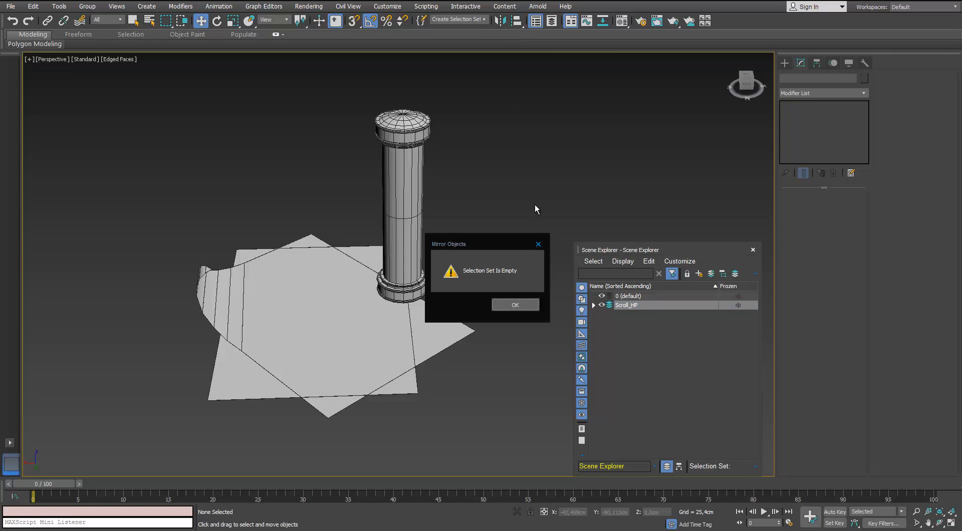
pyautogui.click(538, 244)
pyautogui.doubleClick(645, 306)
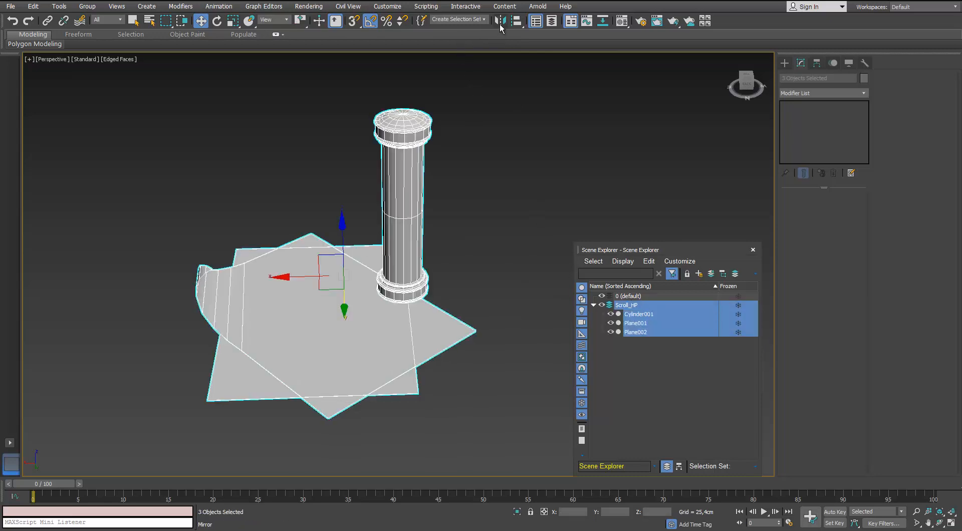
pyautogui.click(501, 23)
pyautogui.click(460, 287)
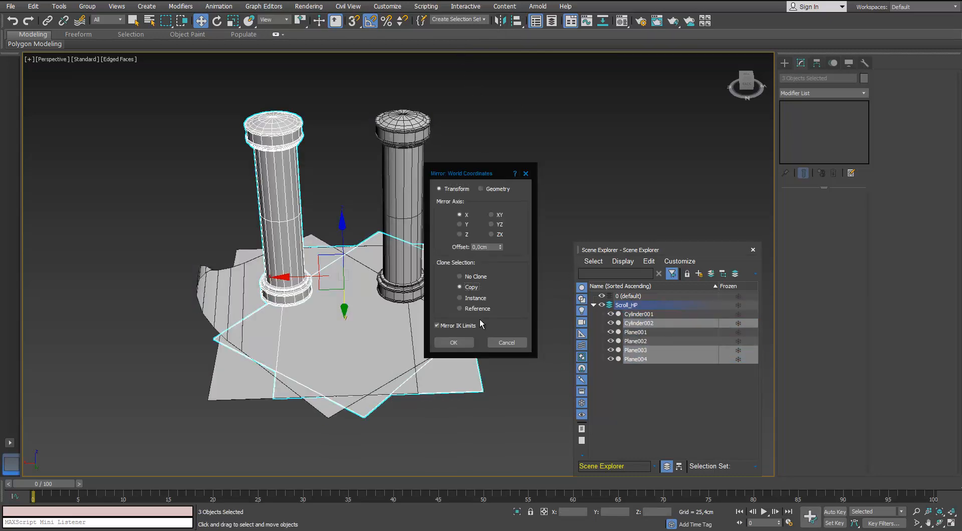
pyautogui.press('Return')
# Put the mirrored copies on a new layer named Scroll_LP
pyautogui.click(699, 274)
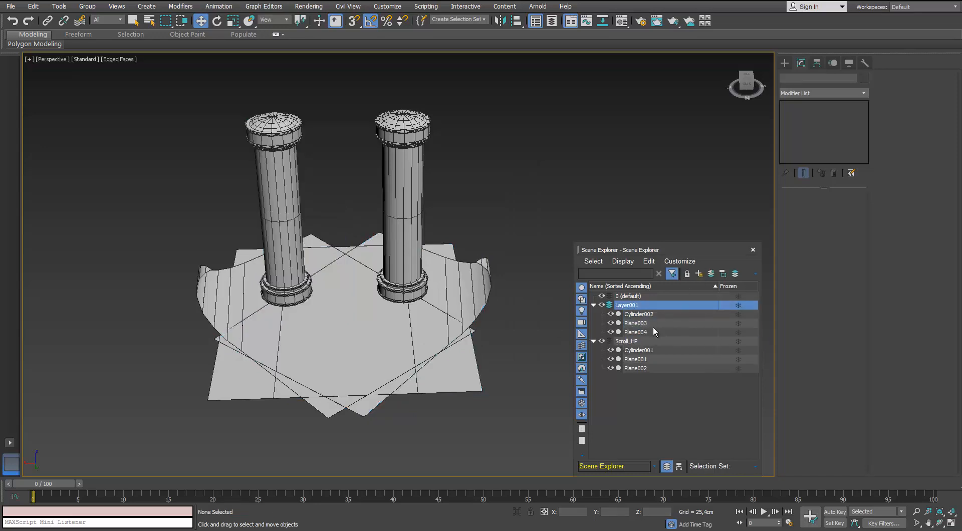
pyautogui.write('Scroll_LP')
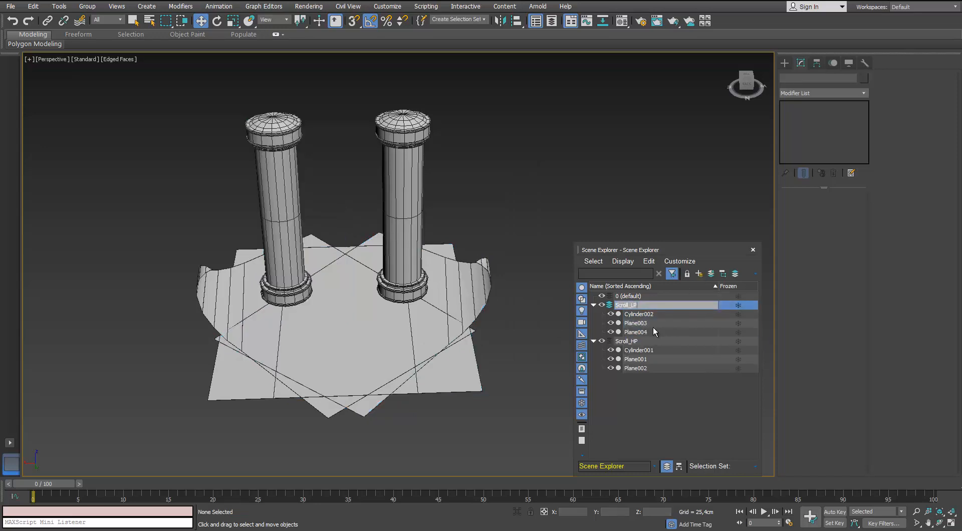
pyautogui.press('Return')
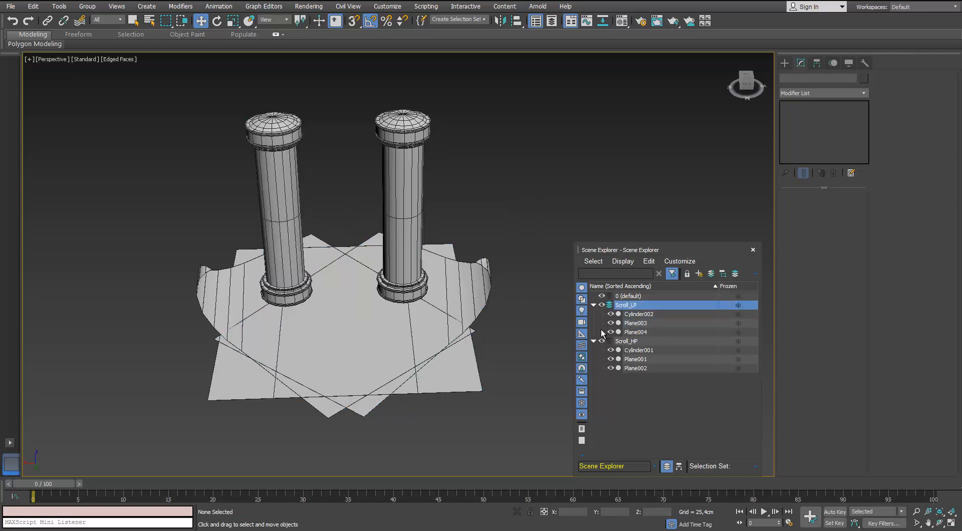
# Mirror the Scroll_LP objects back across X with No Clone, and hide their layer
pyautogui.doubleClick(637, 307)
pyautogui.click(499, 20)
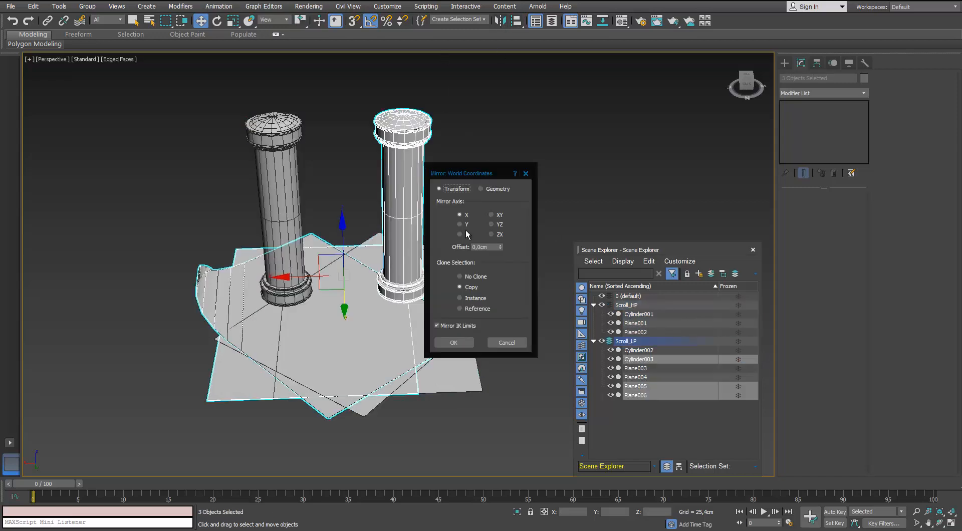
pyautogui.click(460, 277)
pyautogui.click(455, 342)
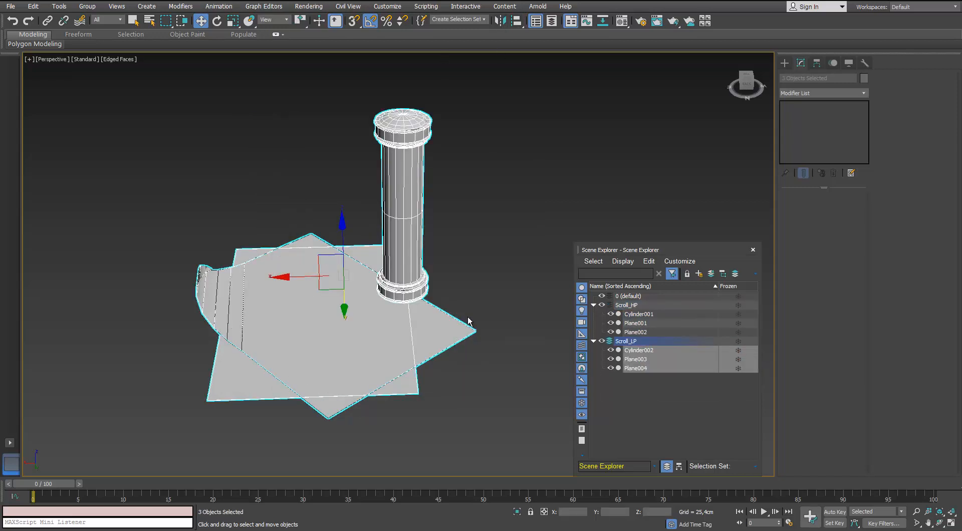
pyautogui.click(601, 341)
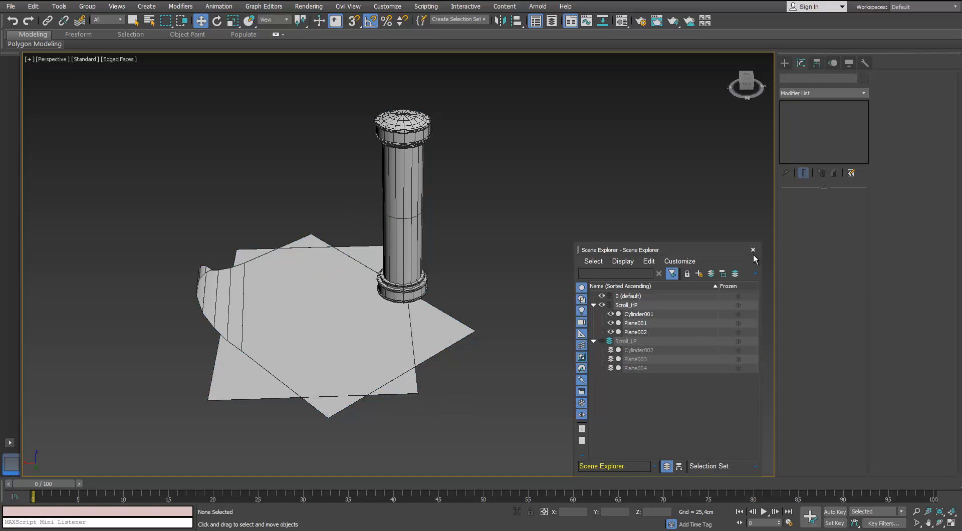
# Select the Scroll_HP cylinder and use Swift Loop to add supporting edge loops around its bottom cap rim
pyautogui.moveTo(532, 250); pyautogui.dragTo(541, 262, button='middle')
pyautogui.click(411, 225)
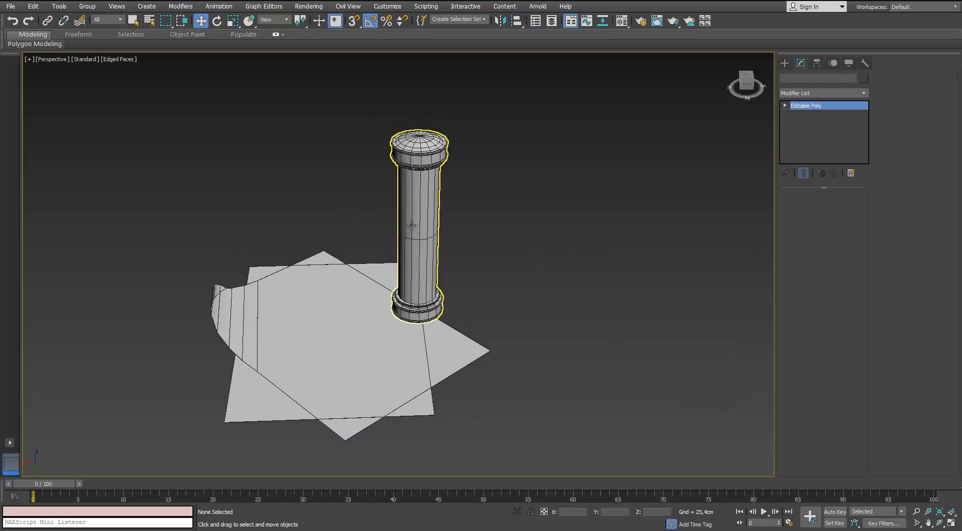
pyautogui.click(411, 224)
pyautogui.scroll(4, 412, 229)
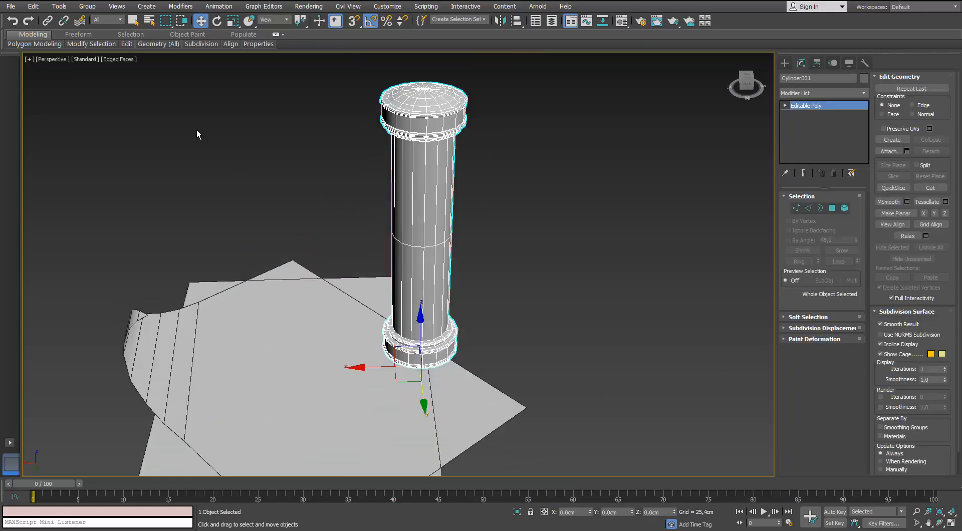
pyautogui.moveTo(126, 47)
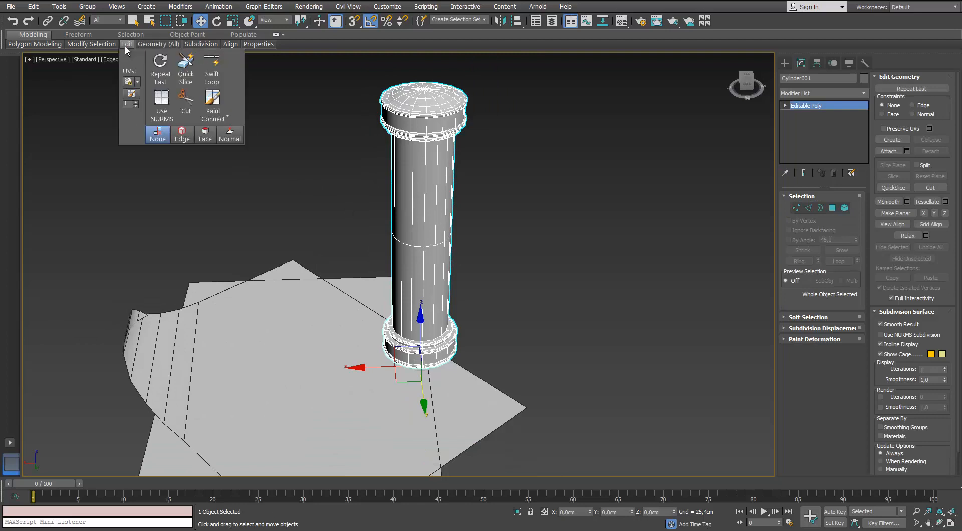
pyautogui.click(185, 65)
pyautogui.keyDown('alt'); pyautogui.moveTo(420, 315); pyautogui.dragTo(389, 198, button='middle'); pyautogui.keyUp('alt')
pyautogui.scroll(5, 500, 229)
pyautogui.scroll(3, 410, 252)
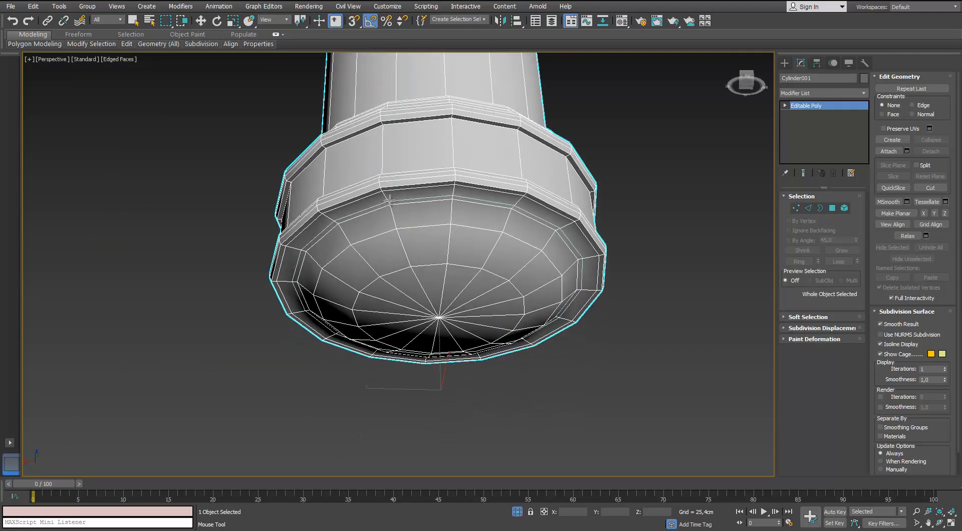
pyautogui.scroll(4, 375, 166)
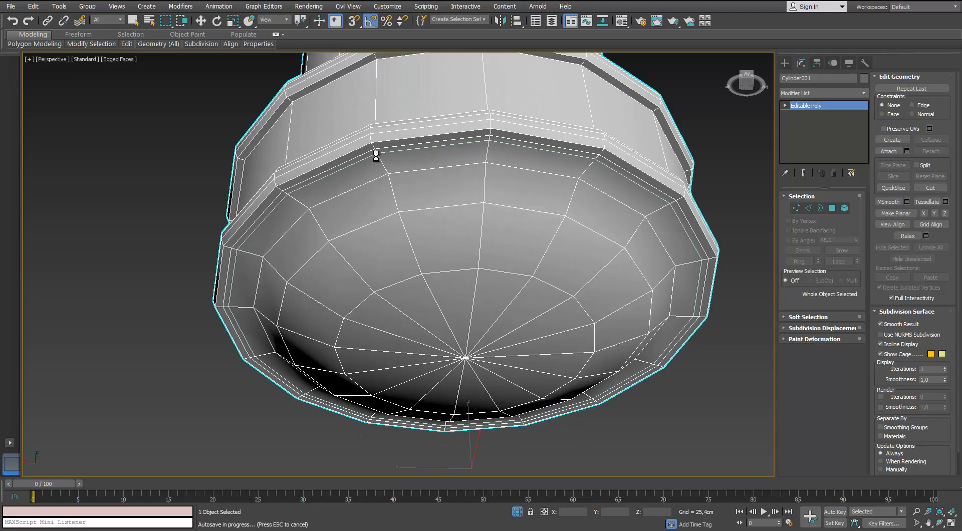
# Add supporting edge loops along the base collar's band, its rings and the ledges between them
pyautogui.keyDown('alt'); pyautogui.moveTo(376, 160); pyautogui.dragTo(392, 230, button='middle'); pyautogui.keyUp('alt')
pyautogui.scroll(4, 380, 301)
pyautogui.scroll(-3, 401, 309)
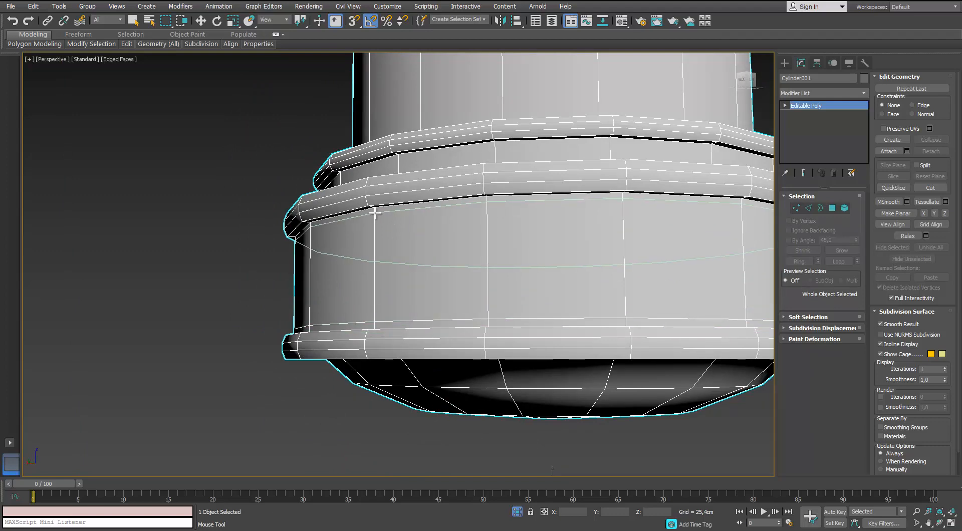
pyautogui.keyDown('alt'); pyautogui.moveTo(375, 213); pyautogui.dragTo(322, 255, button='middle'); pyautogui.keyUp('alt')
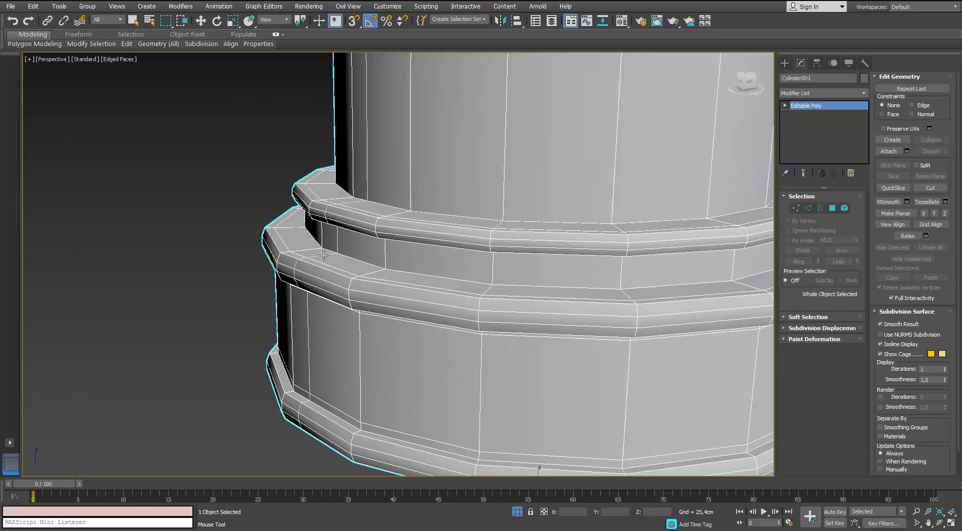
pyautogui.scroll(4, 327, 221)
pyautogui.keyDown('alt'); pyautogui.moveTo(327, 221); pyautogui.dragTo(441, 204, button='middle'); pyautogui.keyUp('alt')
pyautogui.scroll(-5, 289, 191)
pyautogui.moveTo(391, 233); pyautogui.dragTo(396, 231, button='middle')
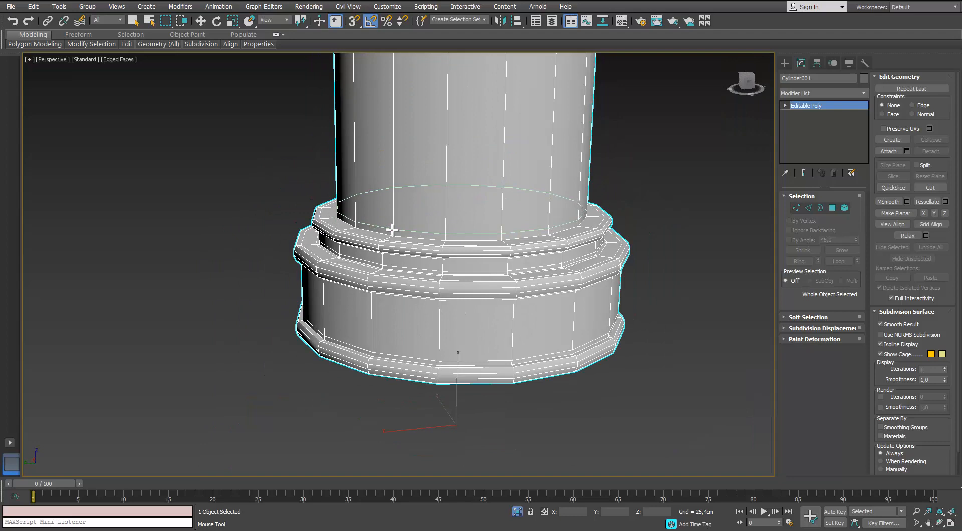
# Add supporting edge loops where the shaft meets the base collar and the upper collar
pyautogui.scroll(-2, 400, 225)
pyautogui.moveTo(420, 173); pyautogui.dragTo(429, 215, button='middle')
pyautogui.scroll(-6, 425, 200)
pyautogui.moveTo(420, 151); pyautogui.dragTo(384, 149, button='middle')
pyautogui.scroll(4, 384, 149)
pyautogui.scroll(2, 384, 149)
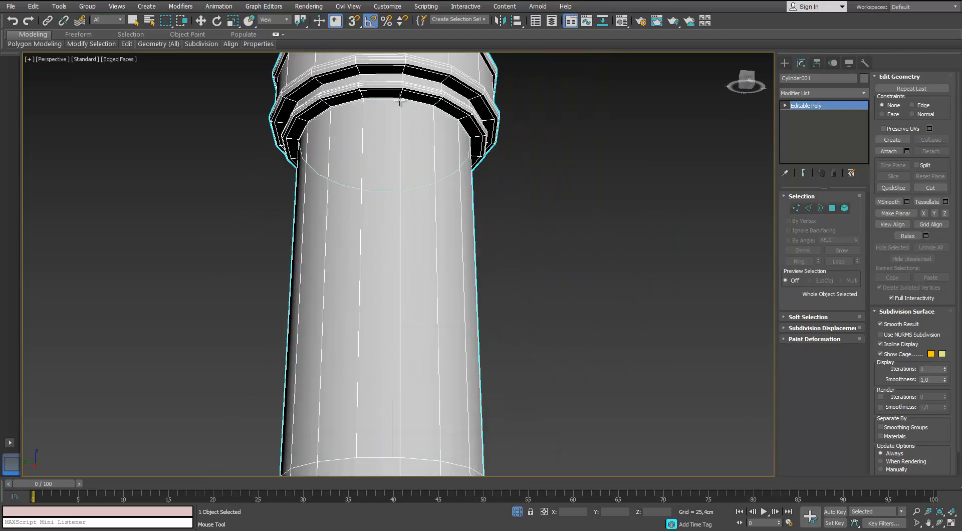
pyautogui.scroll(4, 395, 174)
pyautogui.moveTo(400, 100); pyautogui.dragTo(275, 112, button='middle')
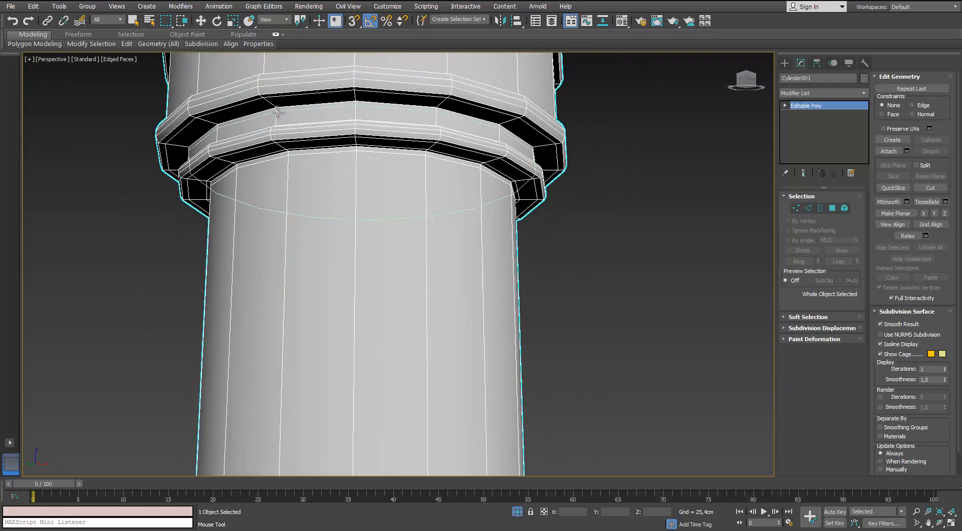
# Add supporting edge loops around the upper collar's rings and the lower end of its wide band
pyautogui.keyDown('alt'); pyautogui.moveTo(274, 102); pyautogui.dragTo(227, 213, button='middle'); pyautogui.keyUp('alt')
pyautogui.scroll(-3, 252, 159)
pyautogui.scroll(2, 103, 172)
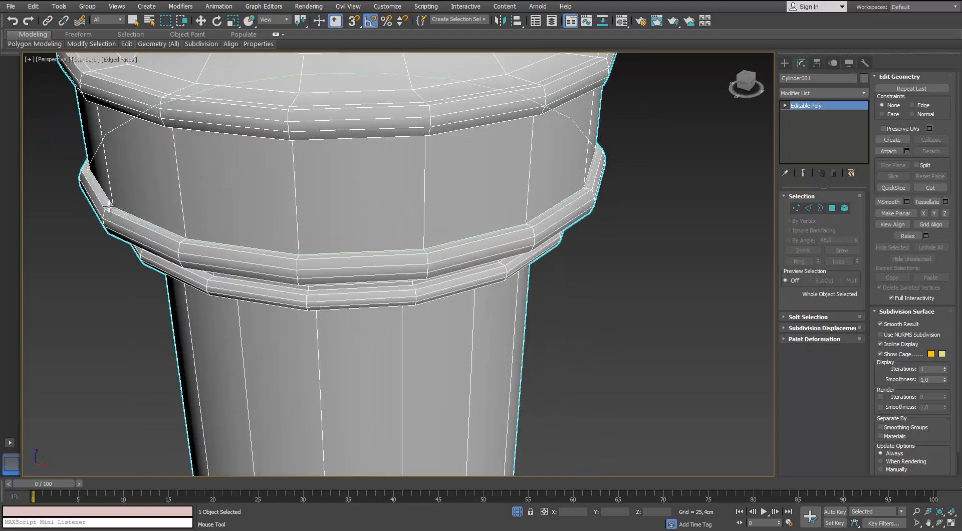
pyautogui.click(111, 198)
pyautogui.keyDown('alt'); pyautogui.moveTo(111, 198); pyautogui.dragTo(229, 134, button='middle'); pyautogui.keyUp('alt')
pyautogui.scroll(5, 242, 135)
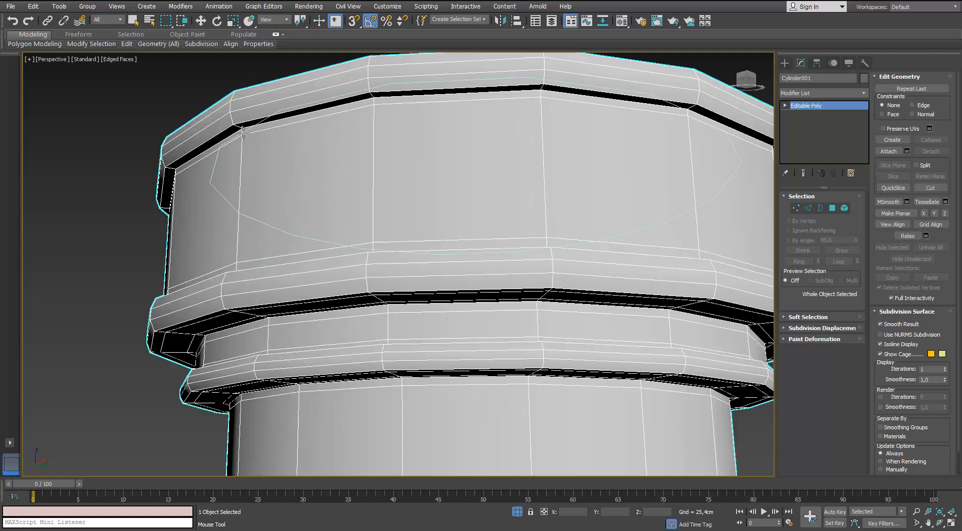
# Add supporting edge loops below the top cap's rim and across the rim's upper face
pyautogui.click(238, 126)
pyautogui.keyDown('alt'); pyautogui.moveTo(239, 125); pyautogui.dragTo(154, 184, button='middle'); pyautogui.keyUp('alt')
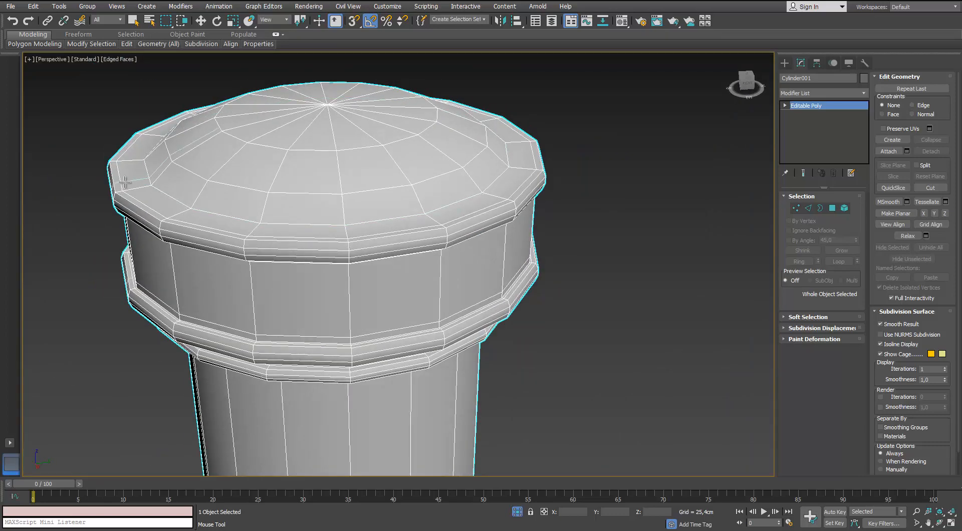
pyautogui.scroll(-3, 131, 187)
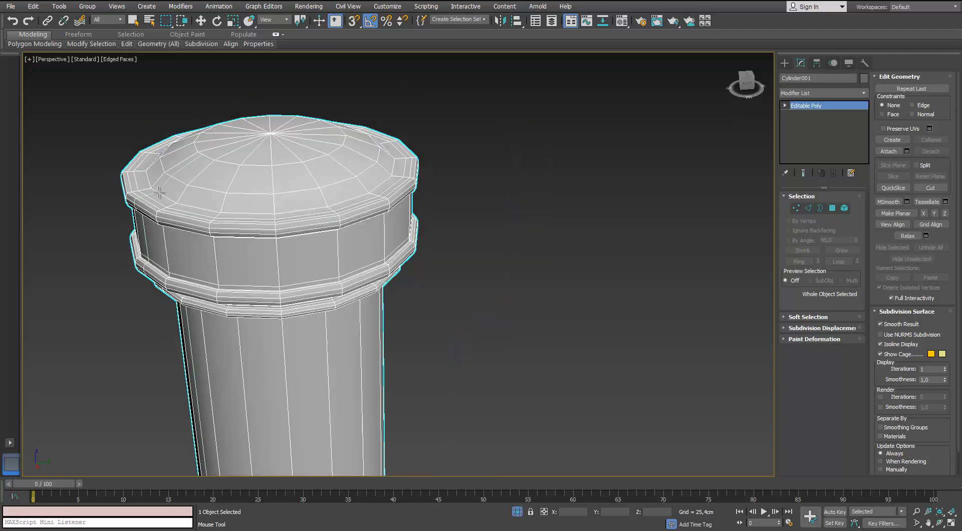
pyautogui.scroll(2, 158, 192)
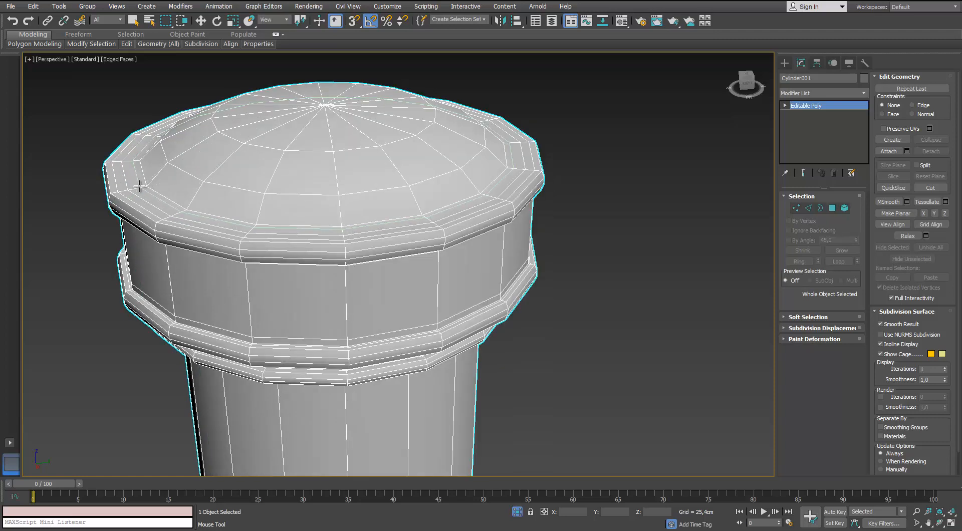
pyautogui.scroll(-3, 140, 186)
# Examine the supporting loops around the bottom cap rim and the base collar from several sides
pyautogui.keyDown('alt'); pyautogui.moveTo(140, 186); pyautogui.dragTo(270, 177, button='middle'); pyautogui.keyUp('alt')
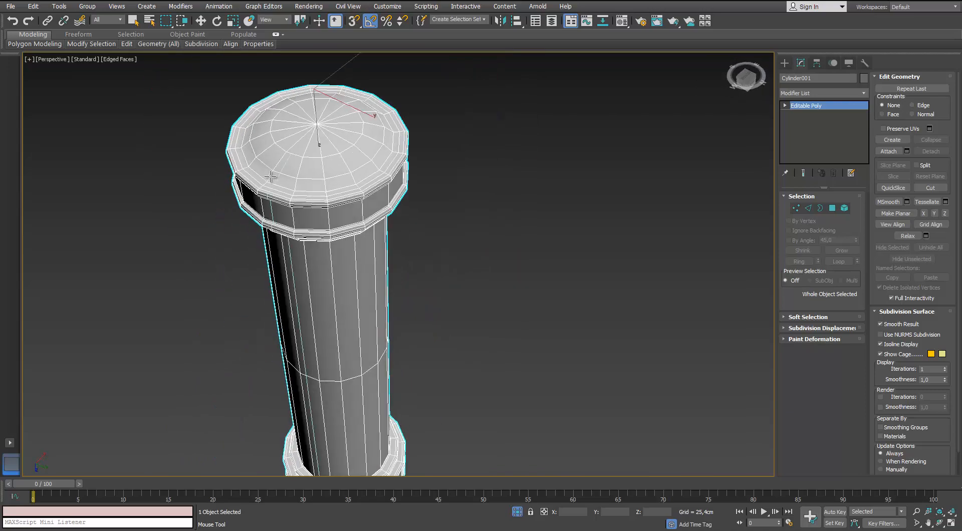
pyautogui.scroll(4, 270, 176)
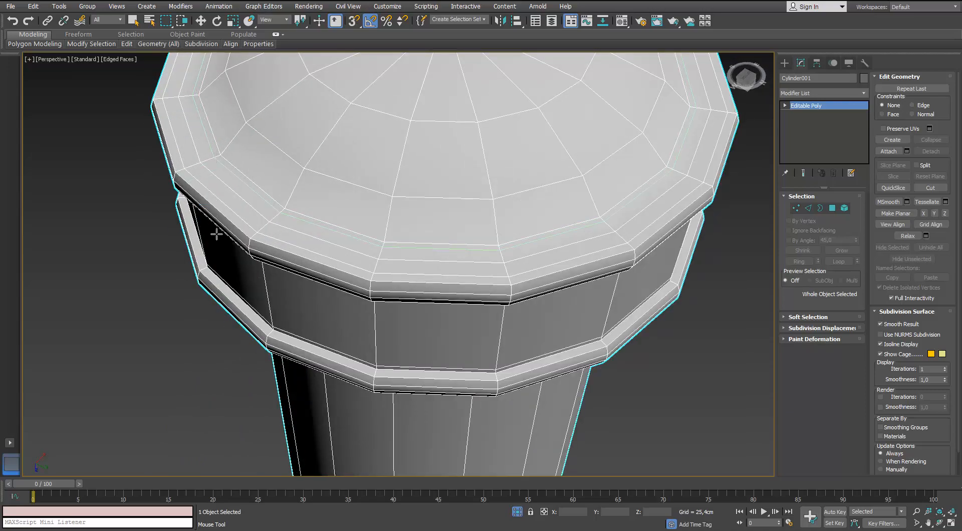
pyautogui.keyDown('alt'); pyautogui.moveTo(217, 234); pyautogui.dragTo(257, 217, button='middle'); pyautogui.keyUp('alt')
pyautogui.scroll(4, 257, 217)
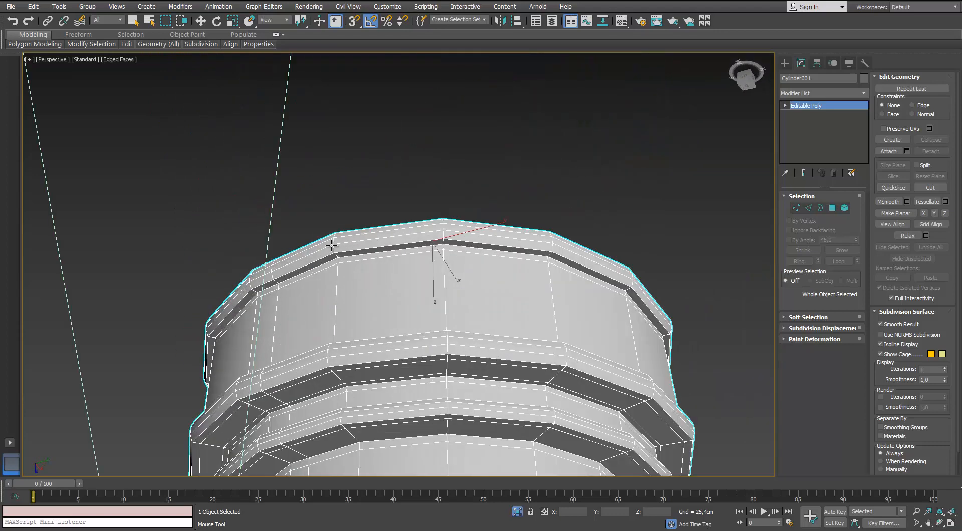
pyautogui.scroll(-3, 308, 273)
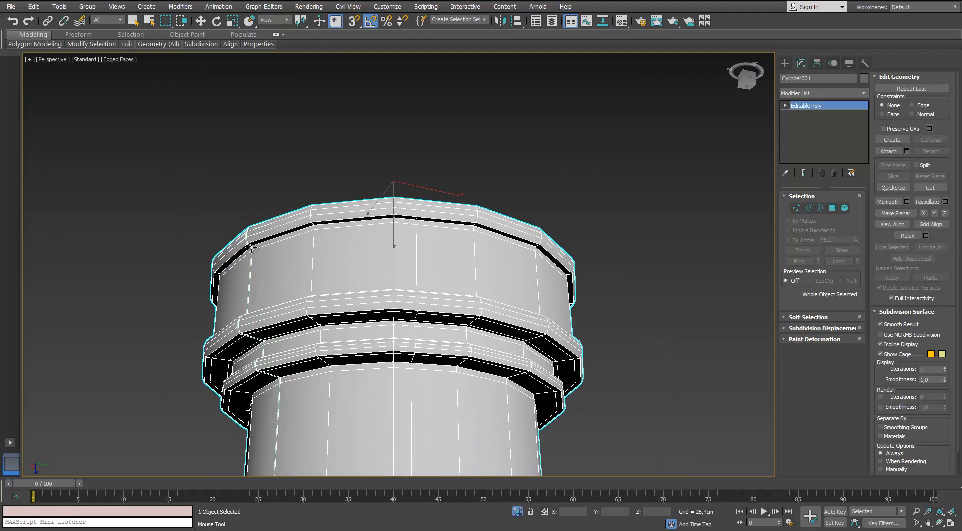
pyautogui.scroll(5, 250, 246)
pyautogui.scroll(-4, 272, 262)
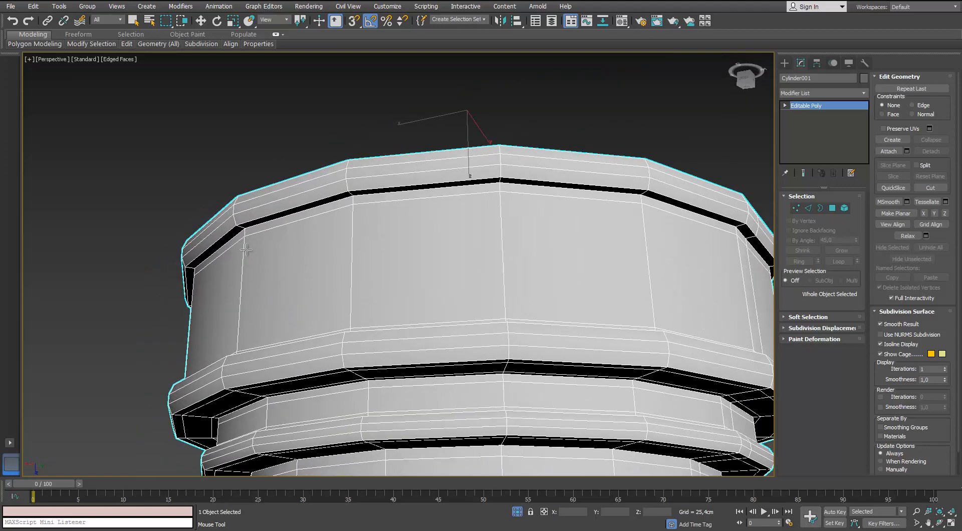
pyautogui.keyDown('alt'); pyautogui.moveTo(279, 224); pyautogui.dragTo(454, 314, button='middle'); pyautogui.keyUp('alt')
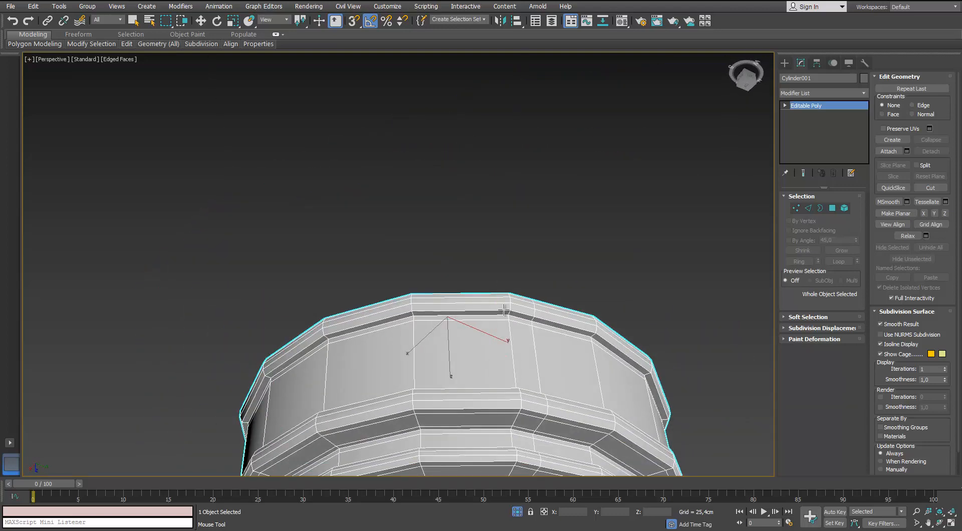
# Add one supporting edge loop around the narrow recessed face directly beside the cap's rim
pyautogui.click(808, 209)
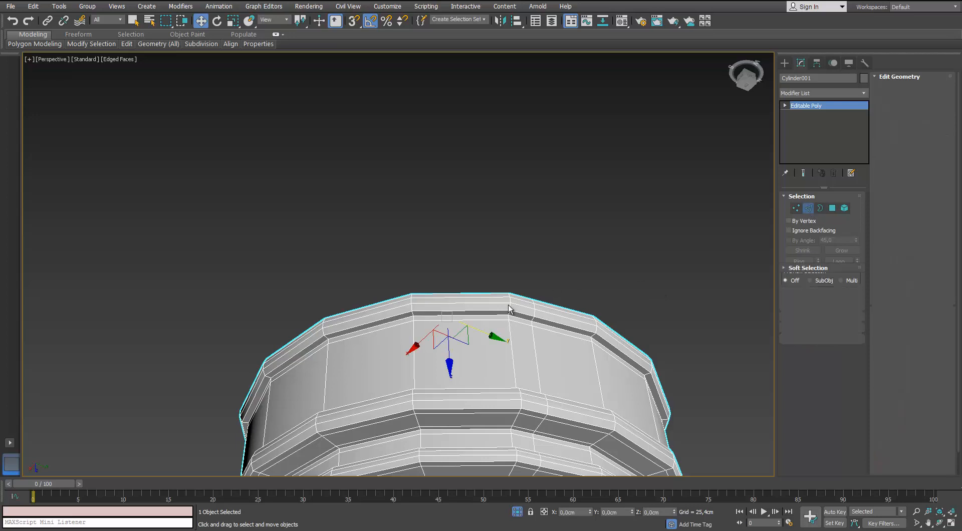
pyautogui.click(510, 318)
pyautogui.click(800, 261)
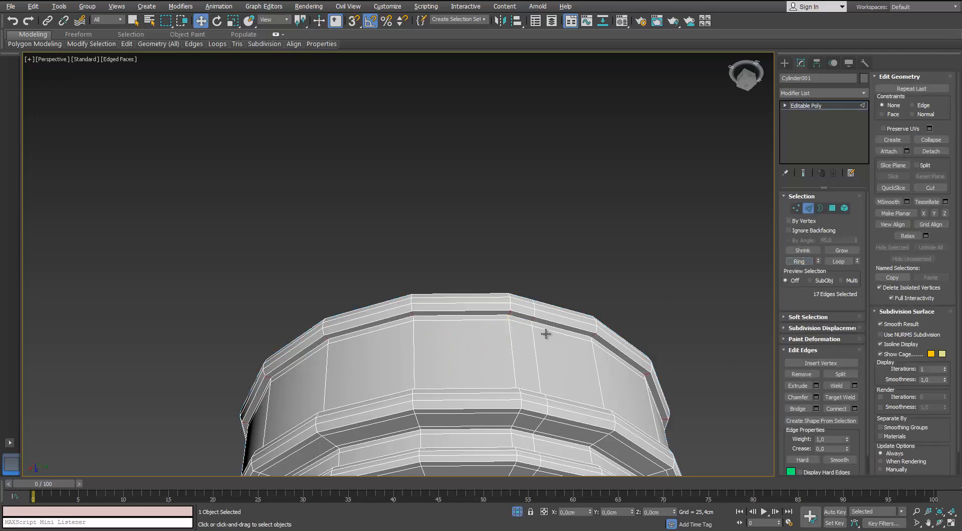
pyautogui.scroll(5, 538, 334)
pyautogui.click(854, 408)
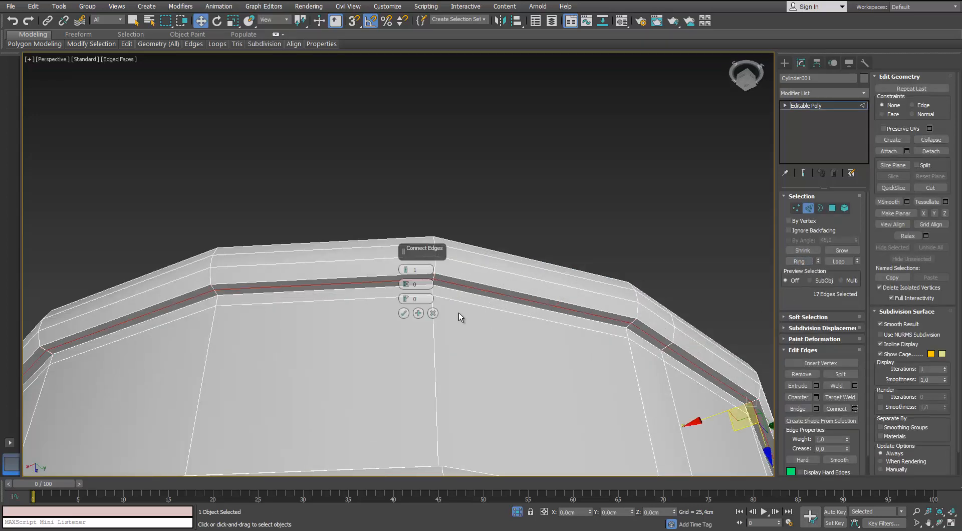
pyautogui.click(404, 313)
pyautogui.scroll(-5, 501, 212)
pyautogui.scroll(5, 427, 232)
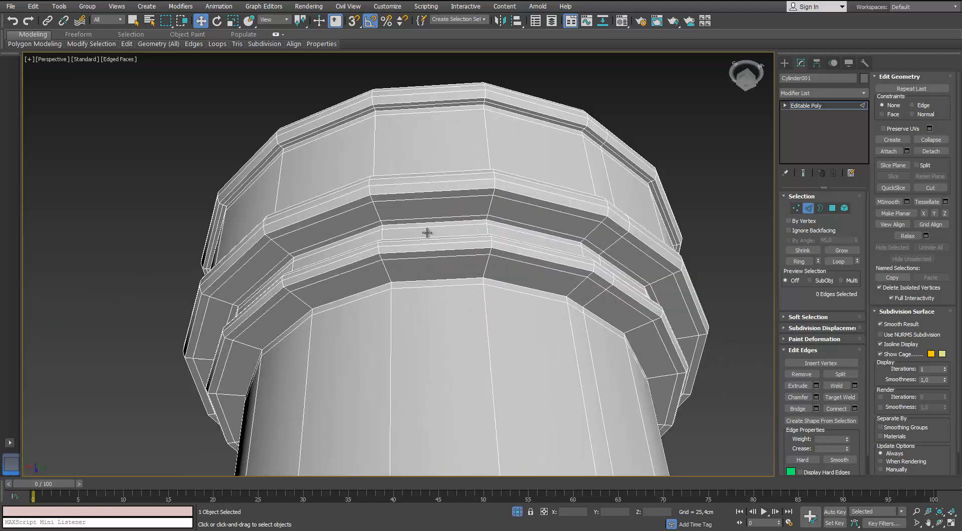
pyautogui.scroll(-8, 426, 232)
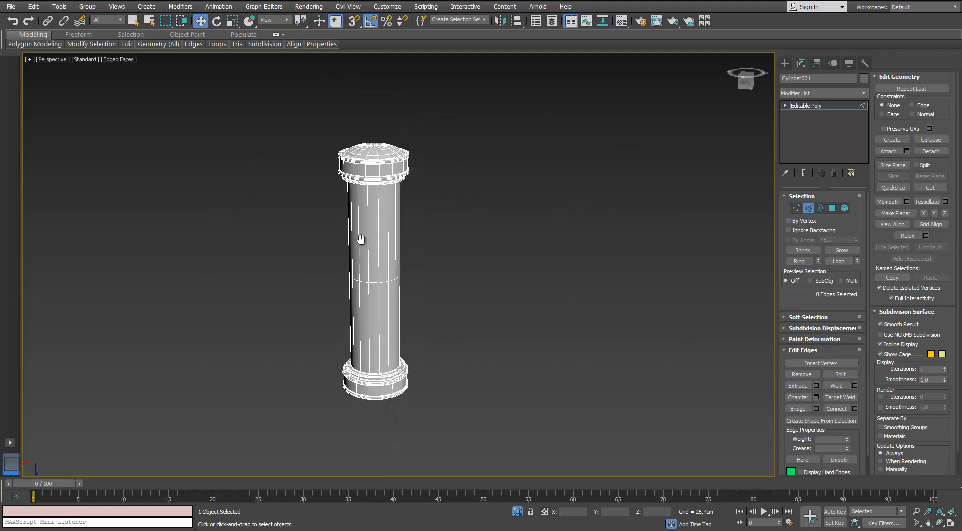
# Apply a TurboSmooth modifier to the cylinder and hide the edges to check the smoothed shape
pyautogui.scroll(3, 353, 252)
pyautogui.keyDown('alt'); pyautogui.moveTo(381, 241); pyautogui.dragTo(753, 250, button='middle'); pyautogui.keyUp('alt')
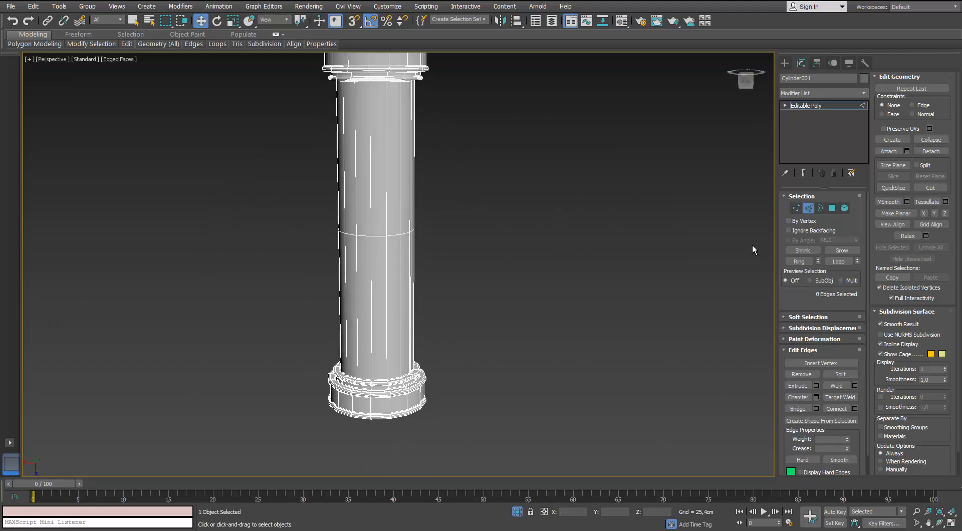
pyautogui.click(807, 208)
pyautogui.click(863, 93)
pyautogui.write('tu')
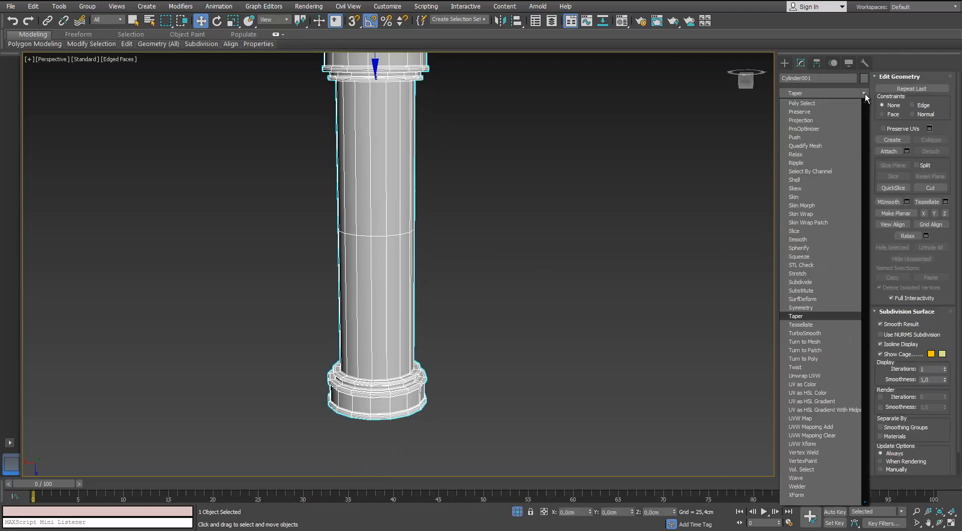
pyautogui.press('Return')
pyautogui.press('F4')
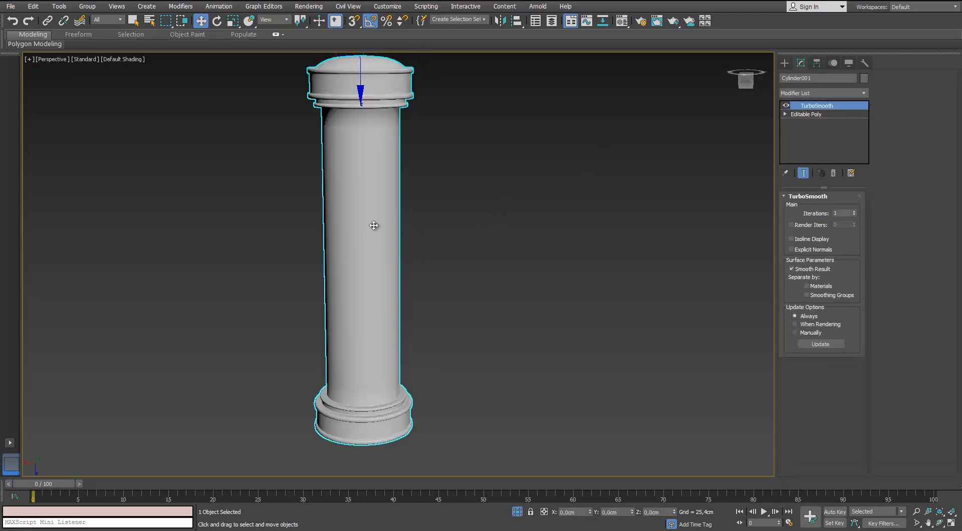
pyautogui.scroll(2, 381, 210)
pyautogui.keyDown('alt'); pyautogui.moveTo(392, 171); pyautogui.dragTo(400, 157, button='middle'); pyautogui.keyUp('alt')
pyautogui.scroll(-4, 397, 186)
pyautogui.keyDown('alt'); pyautogui.moveTo(395, 194); pyautogui.dragTo(371, 257, button='middle'); pyautogui.keyUp('alt')
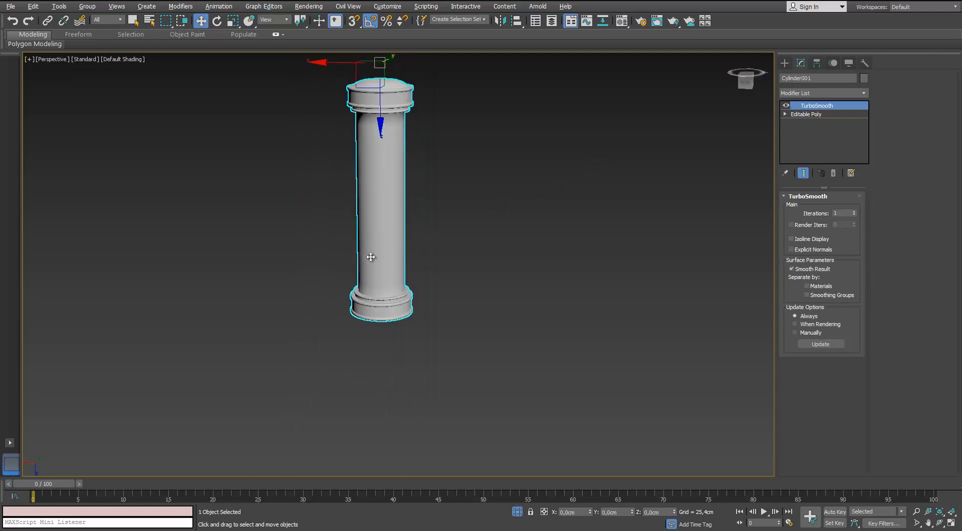
# End the cylinder's isolation to bring the paper sheets back, and display the mesh edges
pyautogui.click(518, 512)
pyautogui.scroll(-4, 421, 296)
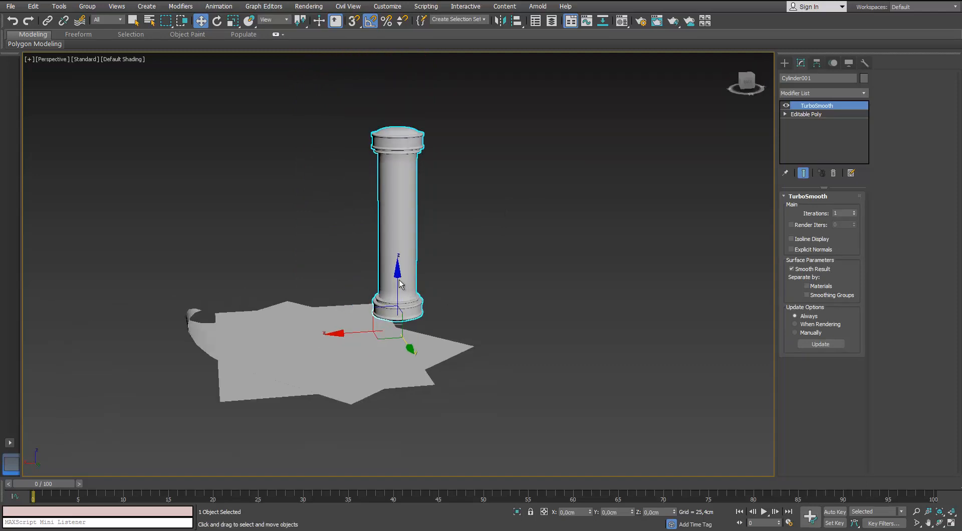
pyautogui.scroll(3, 361, 317)
pyautogui.press('F4')
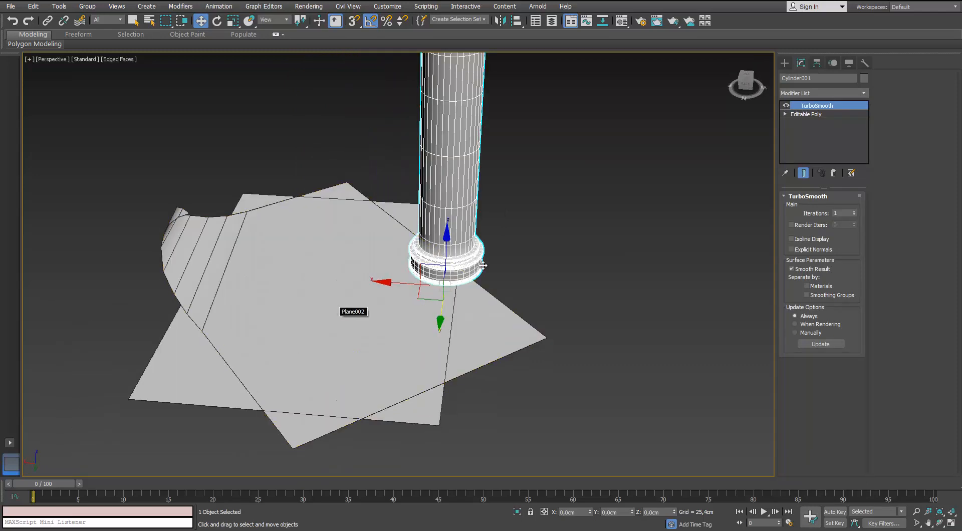
# Convert the flat sheet with its Shell modifier to an Editable Poly
pyautogui.click(501, 275)
pyautogui.keyDown('alt'); pyautogui.moveTo(499, 277); pyautogui.dragTo(461, 386, button='middle'); pyautogui.keyUp('alt')
pyautogui.click(423, 387)
pyautogui.click(443, 390)
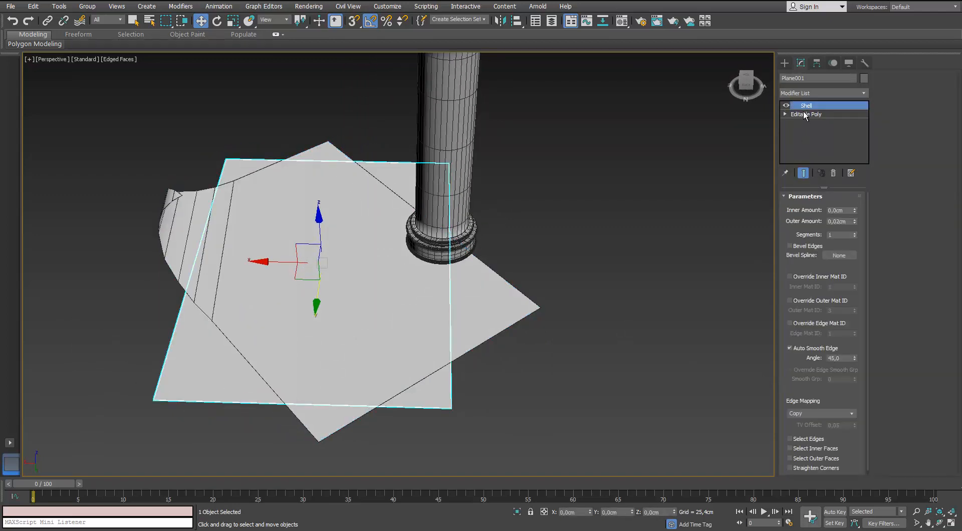
pyautogui.rightClick(203, 379)
pyautogui.click(190, 487)
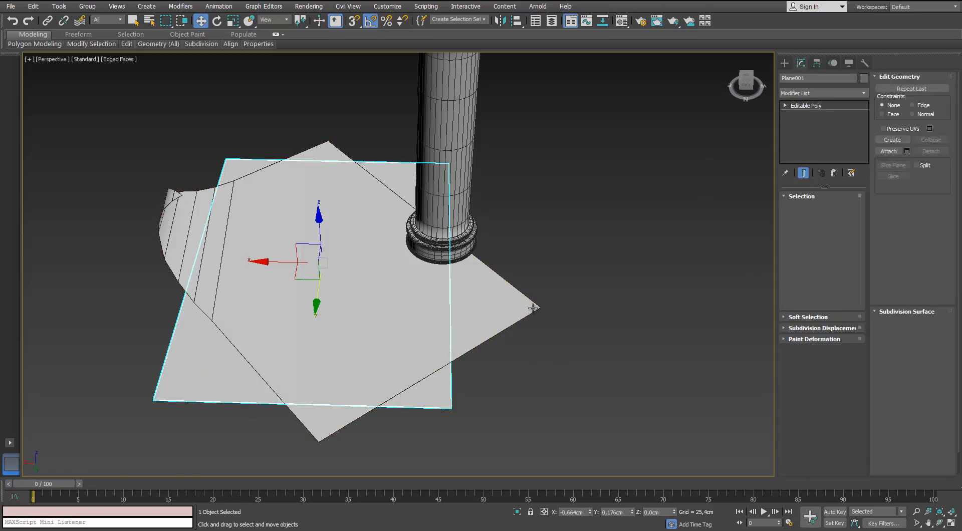
# Connect the flat sheet's edge ring with 2 segments and a pinch of 99, placing loops beside two opposite borders
pyautogui.click(389, 303)
pyautogui.moveTo(389, 303); pyautogui.dragTo(392, 267, button='middle')
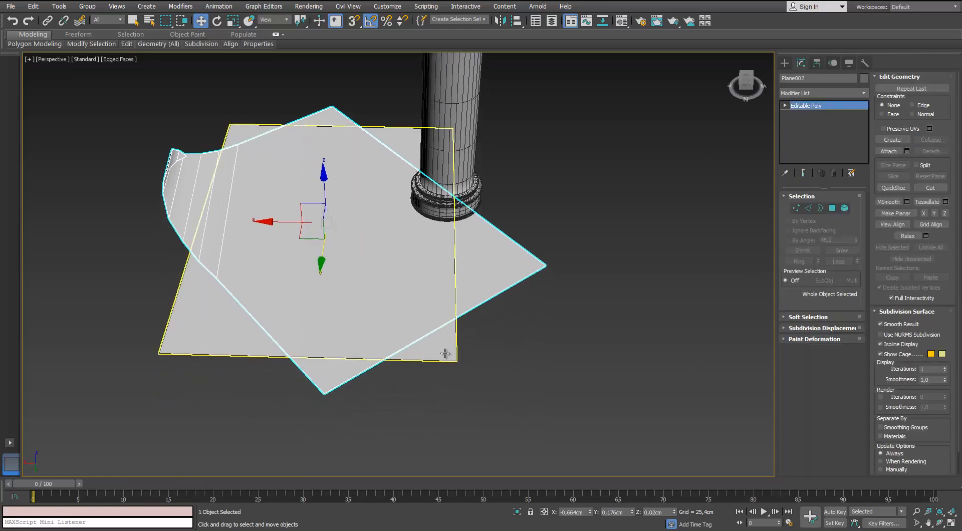
pyautogui.click(445, 353)
pyautogui.click(807, 208)
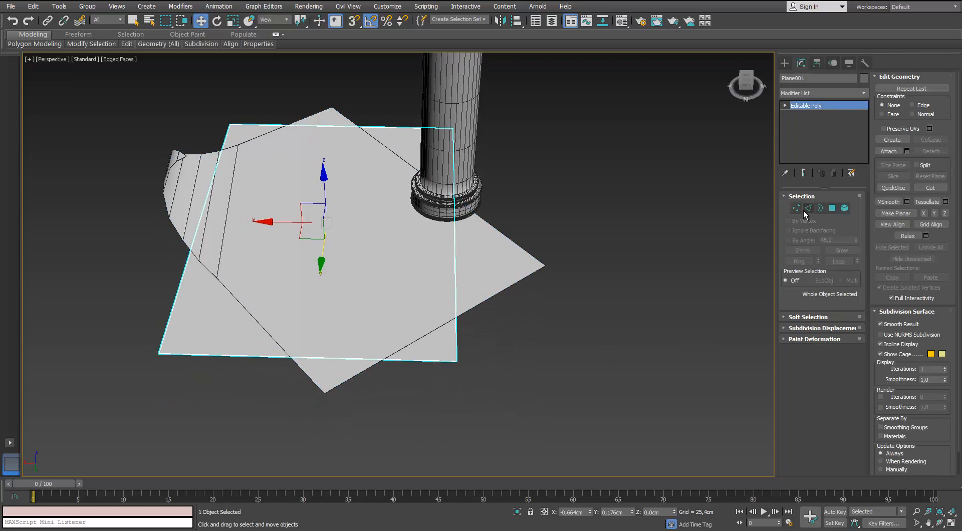
pyautogui.click(447, 360)
pyautogui.click(798, 261)
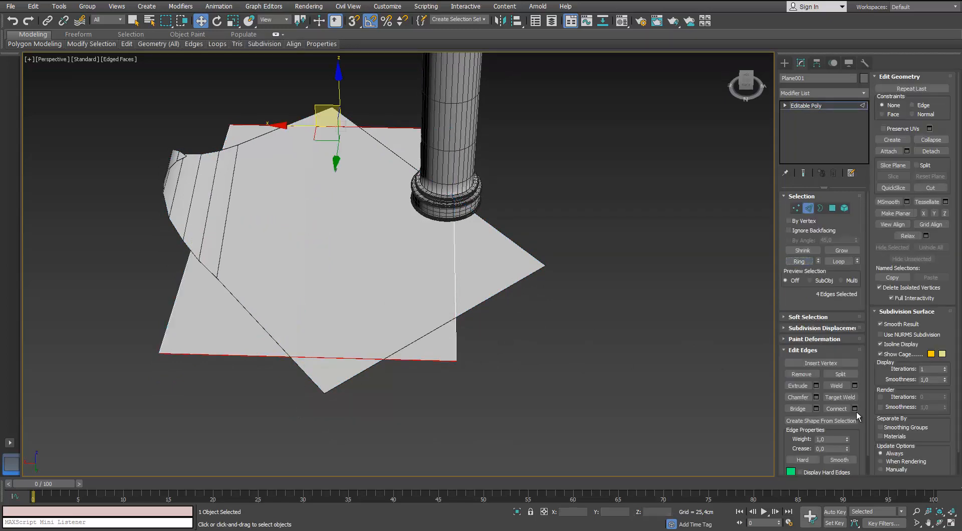
pyautogui.click(854, 408)
pyautogui.click(406, 268)
pyautogui.moveTo(405, 283); pyautogui.dragTo(446, 519)
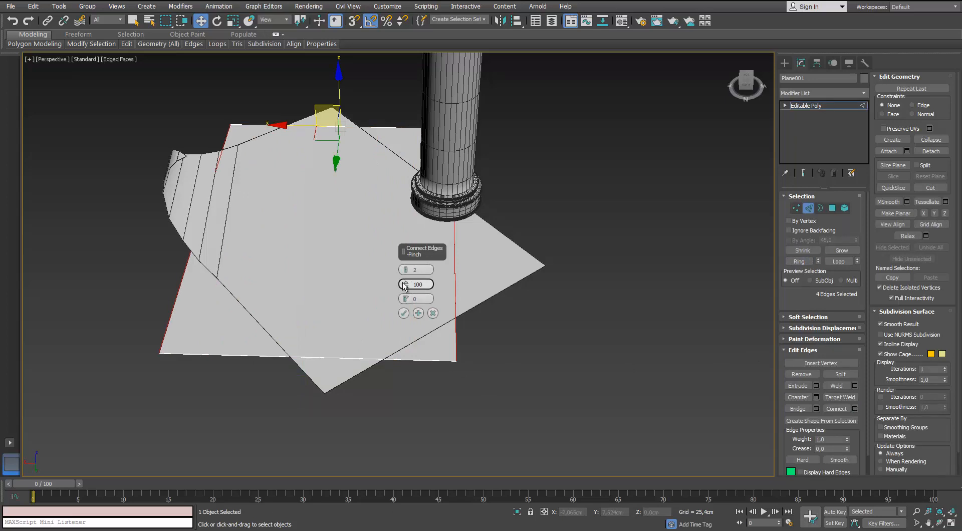
pyautogui.click(404, 313)
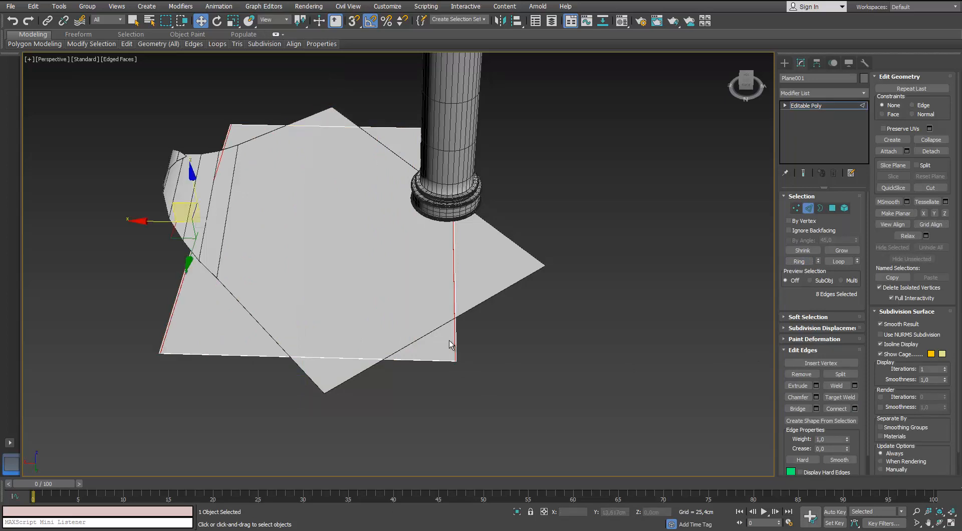
# Connect the flat sheet's perpendicular edge ring with 2 segments and a pinch of 99, adding loops beside the remaining two borders
pyautogui.click(454, 341)
pyautogui.press('r')
pyautogui.click(855, 410)
pyautogui.keyDown('alt'); pyautogui.moveTo(596, 372); pyautogui.dragTo(363, 366, button='middle'); pyautogui.keyUp('alt')
pyautogui.scroll(4, 335, 290)
pyautogui.hotkey('alt', 'r')
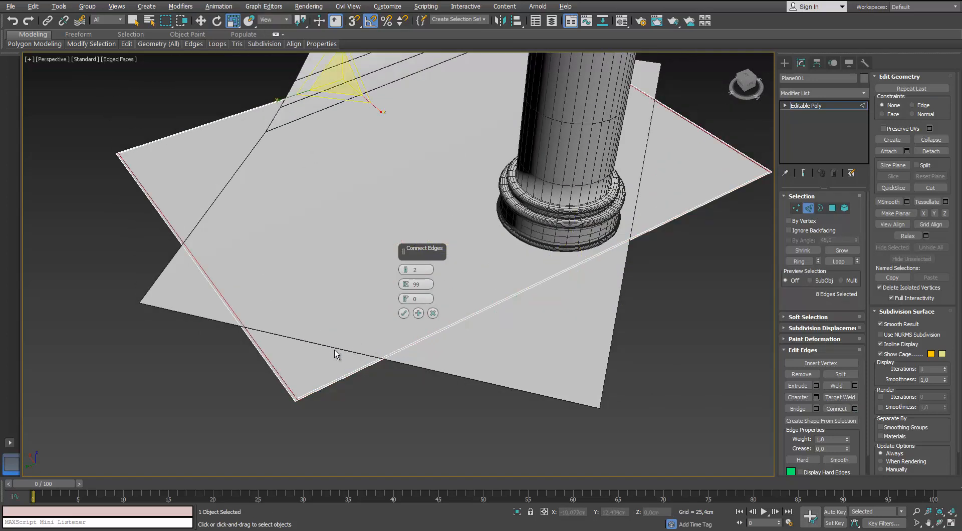
pyautogui.scroll(8, 334, 349)
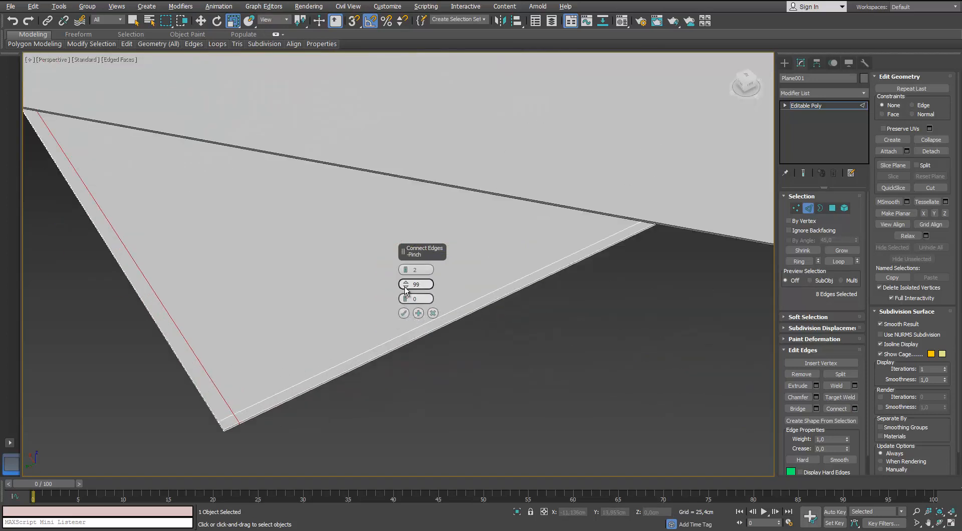
pyautogui.click(403, 313)
pyautogui.scroll(-4, 401, 307)
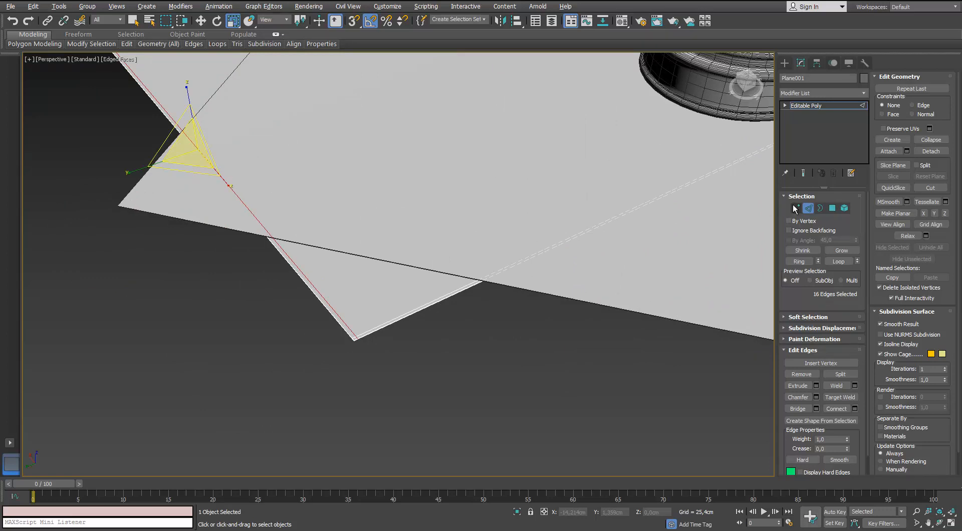
# Deselect the new loops and turn on Viewport Clipping for the perspective view
pyautogui.moveTo(340, 291); pyautogui.dragTo(350, 316, button='middle')
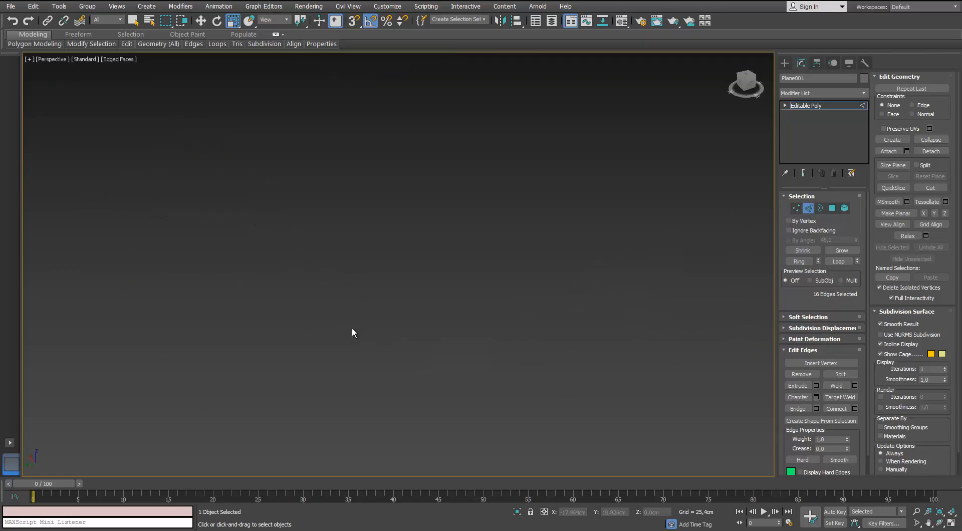
pyautogui.moveTo(365, 283); pyautogui.dragTo(337, 271, button='middle')
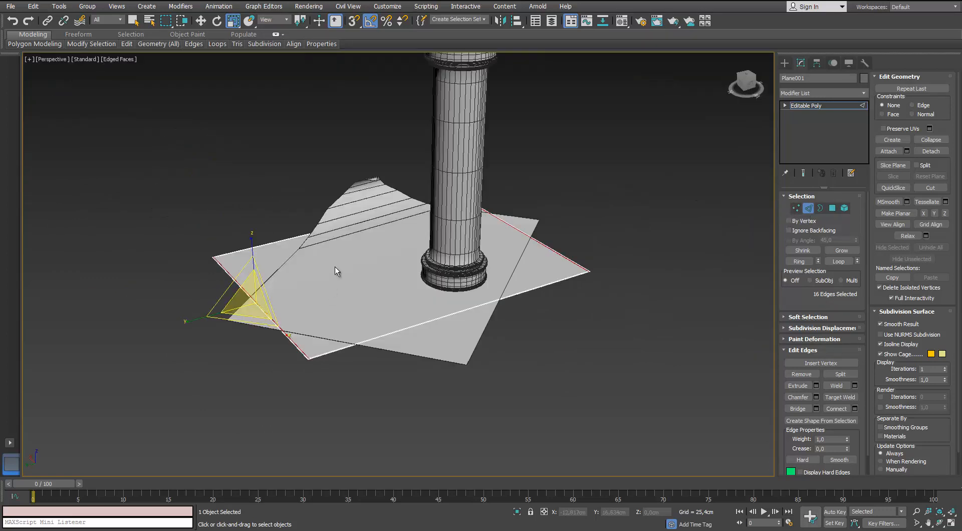
pyautogui.scroll(6, 337, 271)
pyautogui.scroll(-5, 319, 375)
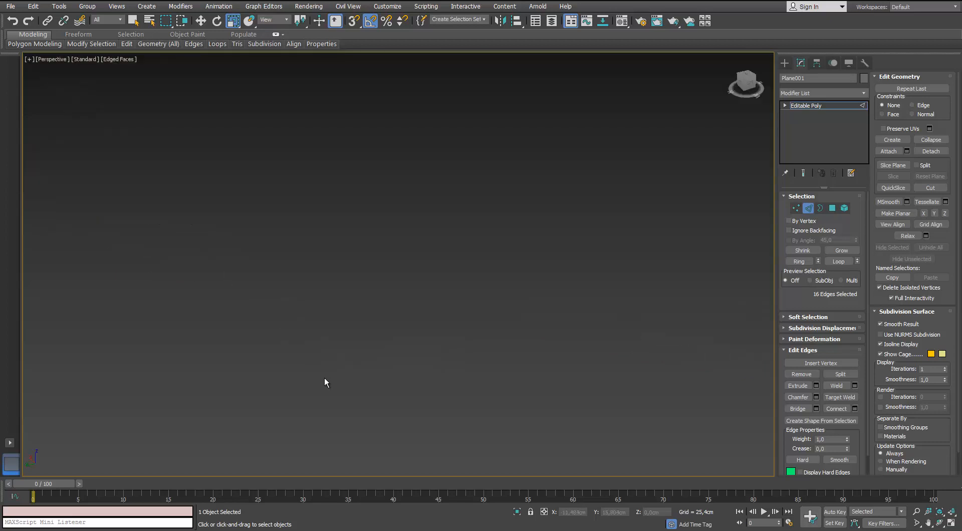
pyautogui.scroll(5, 326, 355)
pyautogui.click(53, 62)
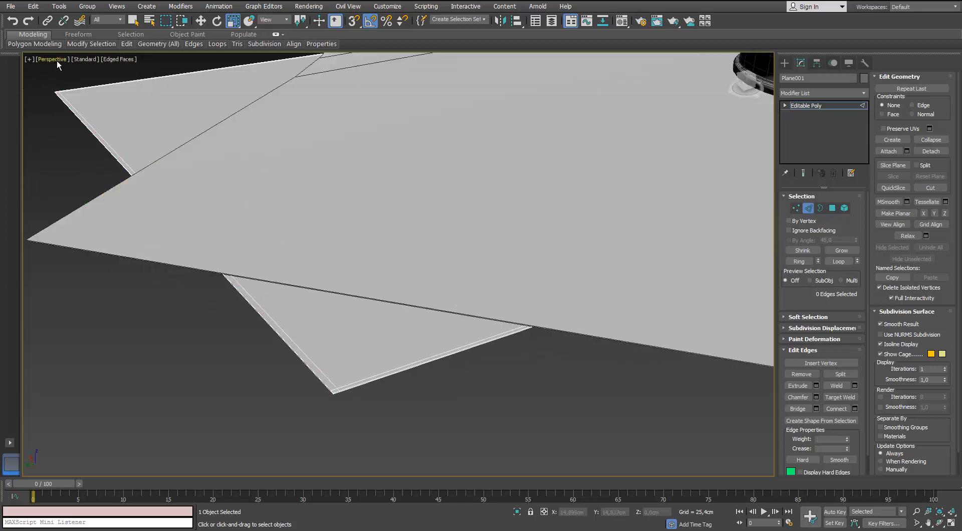
pyautogui.click(56, 61)
pyautogui.click(104, 227)
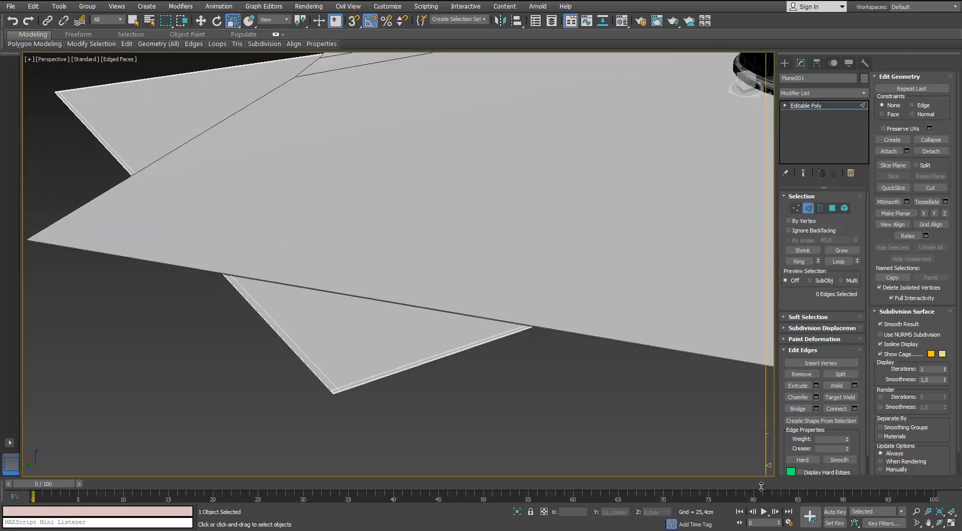
pyautogui.scroll(-3, 401, 379)
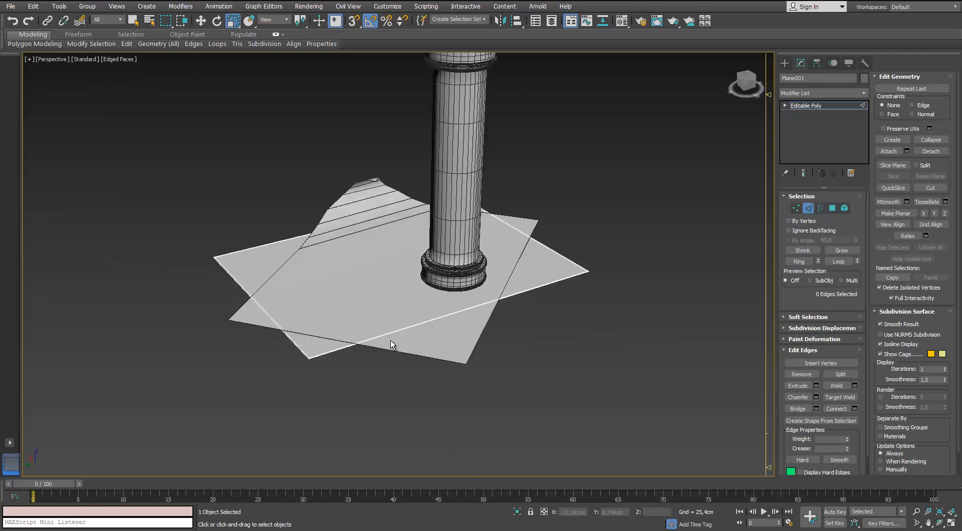
# Add two supporting edge loops around the flat sheet's thin sides by connecting the ring of short vertical edges with 2 segments
pyautogui.keyDown('alt'); pyautogui.moveTo(390, 341); pyautogui.dragTo(316, 258, button='middle'); pyautogui.keyUp('alt')
pyautogui.scroll(3, 317, 287)
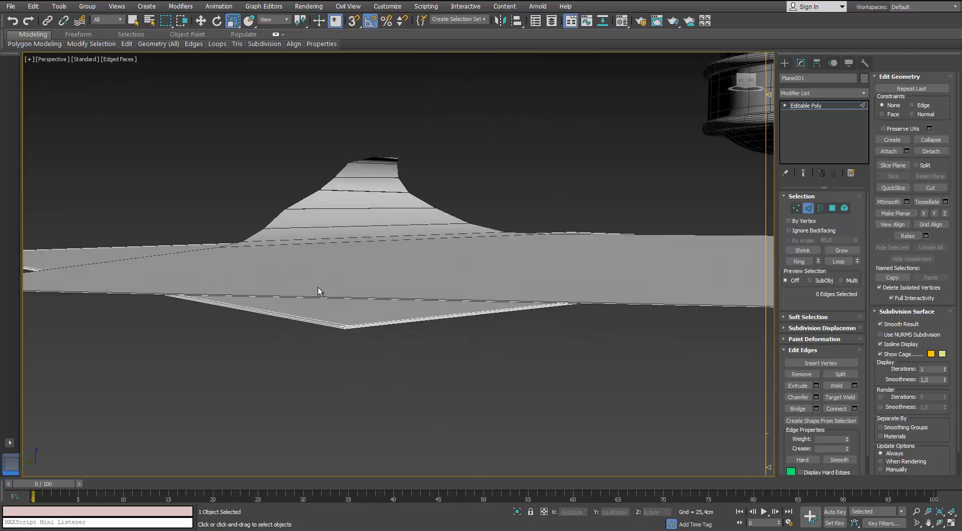
pyautogui.click(345, 329)
pyautogui.keyDown('alt'); pyautogui.moveTo(347, 339); pyautogui.dragTo(464, 261, button='middle'); pyautogui.keyUp('alt')
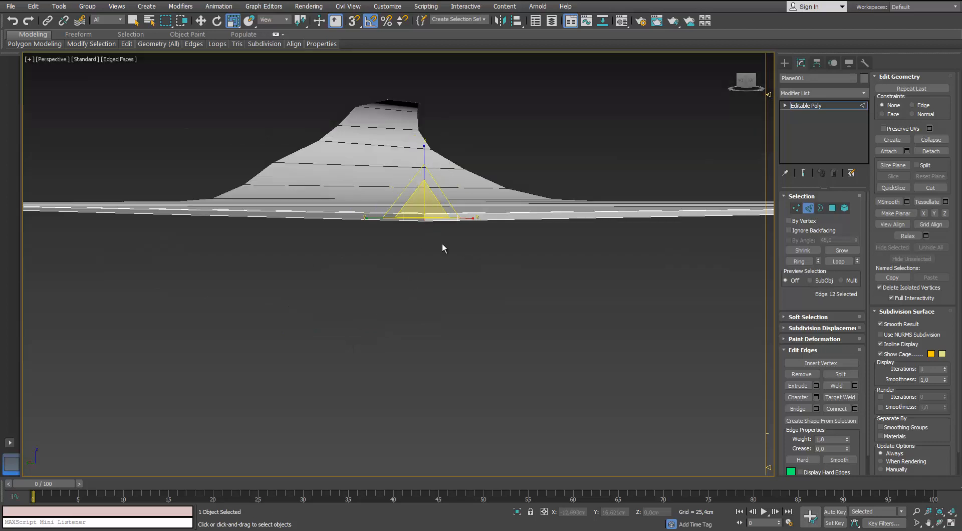
pyautogui.press('w')
pyautogui.click(854, 408)
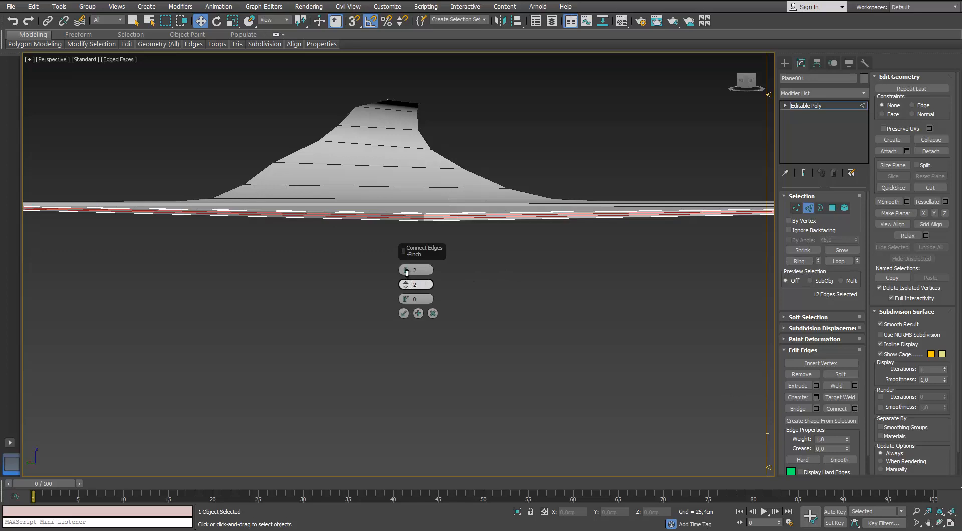
pyautogui.click(404, 313)
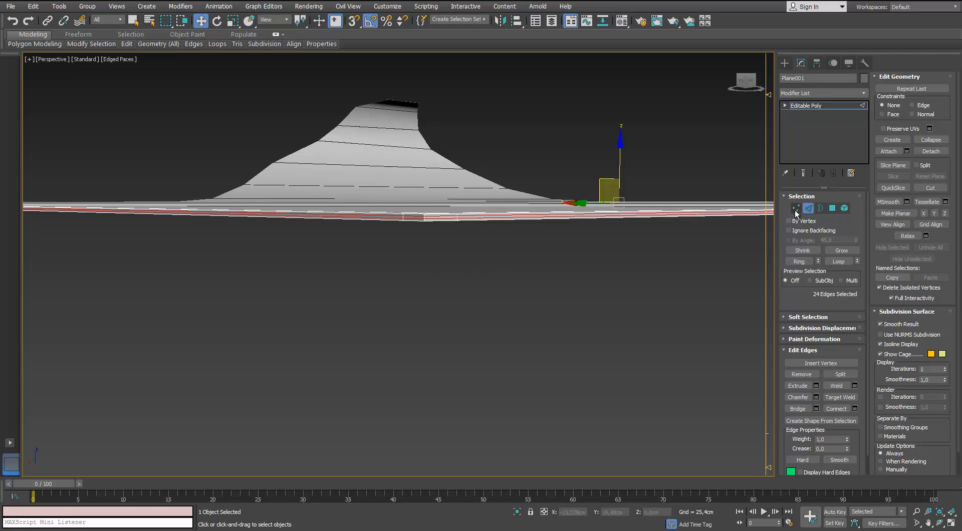
# Leave edge editing, apply a TurboSmooth modifier to the flat sheet and check it with the edges hidden
pyautogui.click(593, 318)
pyautogui.moveTo(593, 318)
pyautogui.keyDown('alt'); pyautogui.mouseDown(button='middle')
pyautogui.moveTo(556, 348)
pyautogui.moveTo(584, 301)
pyautogui.moveTo(595, 306)
pyautogui.mouseUp(button='middle'); pyautogui.keyUp('alt')
pyautogui.click(866, 96)
pyautogui.press('t')
pyautogui.press('t')
pyautogui.press('t')
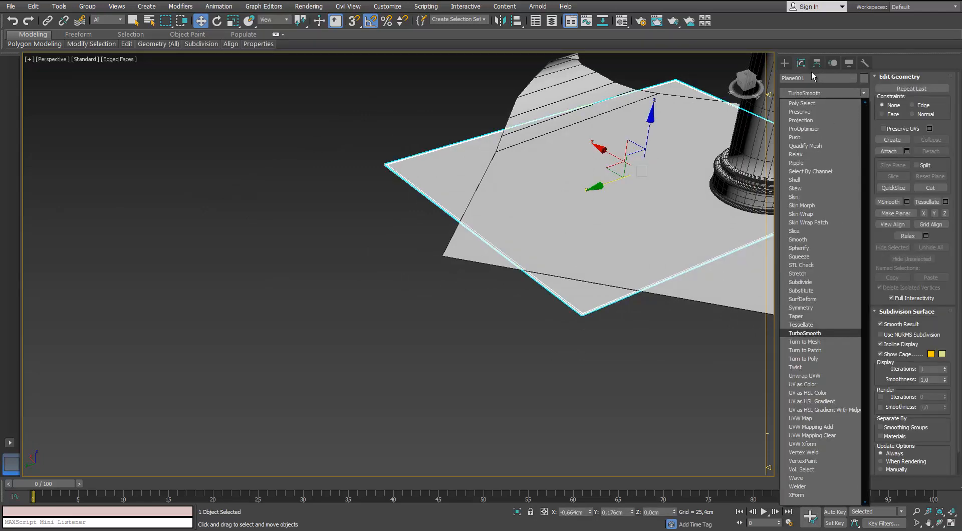
pyautogui.click(805, 333)
pyautogui.moveTo(581, 289); pyautogui.dragTo(500, 287, button='middle')
pyautogui.scroll(3, 501, 287)
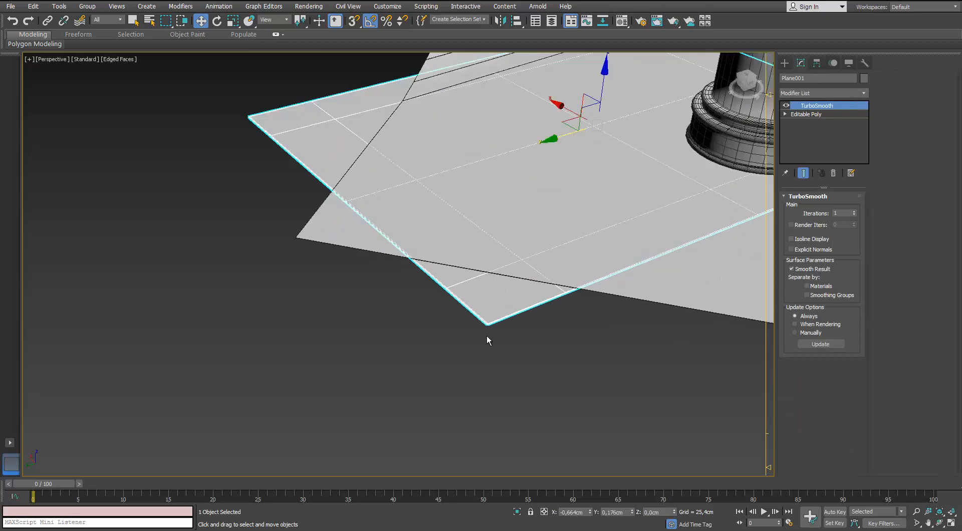
pyautogui.press('F4')
pyautogui.scroll(-5, 549, 322)
pyautogui.moveTo(505, 338)
pyautogui.keyDown('alt'); pyautogui.mouseDown(button='middle')
pyautogui.moveTo(549, 322)
pyautogui.moveTo(484, 357)
pyautogui.mouseUp(button='middle'); pyautogui.keyUp('alt')
# Select the curled paper sheet, show its edges, isolate it and start editing its edges
pyautogui.click(386, 201)
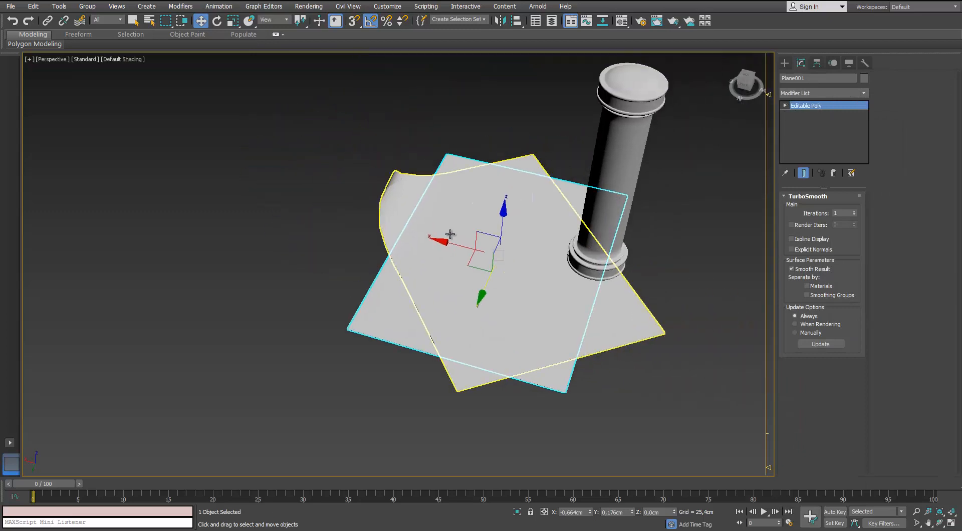
pyautogui.press('F4')
pyautogui.scroll(3, 511, 443)
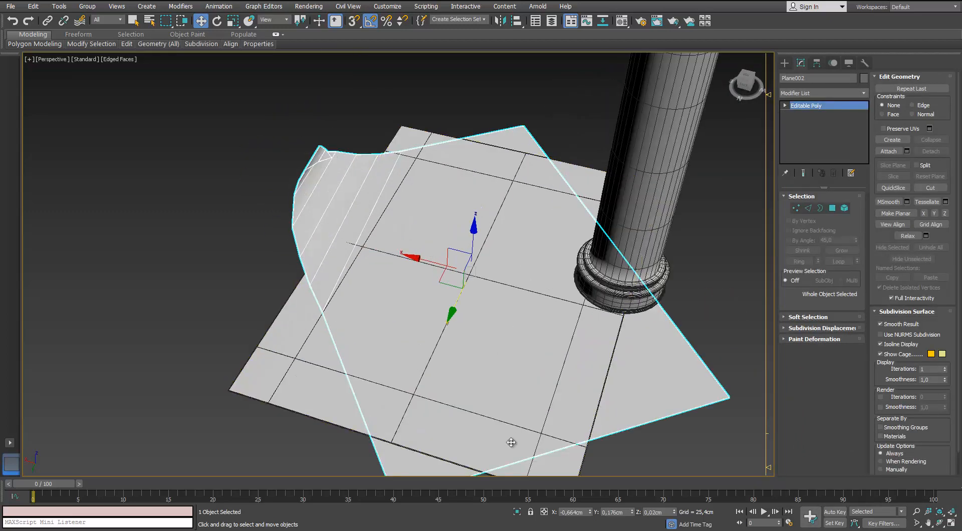
pyautogui.click(516, 511)
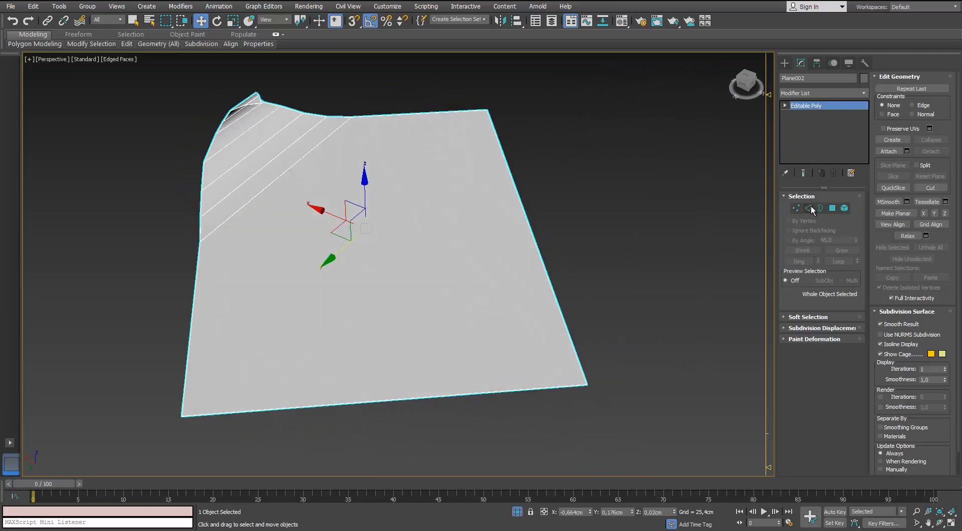
pyautogui.click(808, 208)
# Select the opposite border edges of the curled sheet's flat area and connect them with a single new edge loop
pyautogui.keyDown('alt'); pyautogui.moveTo(429, 202); pyautogui.dragTo(317, 174, button='middle'); pyautogui.keyUp('alt')
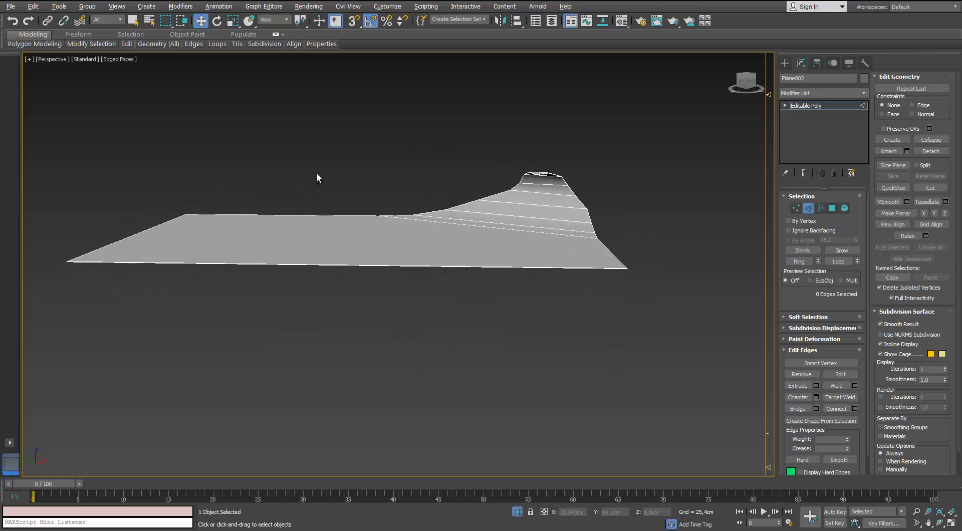
pyautogui.scroll(4, 580, 199)
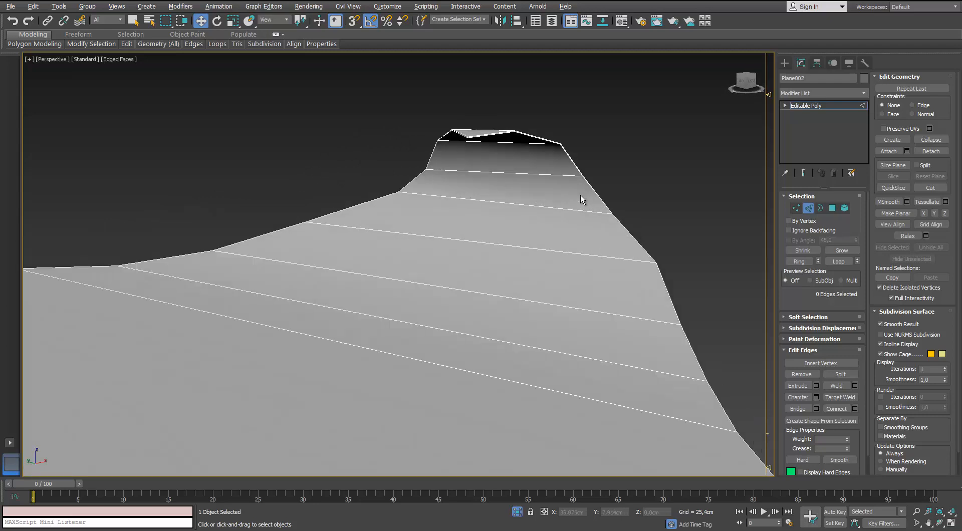
pyautogui.scroll(-5, 580, 198)
pyautogui.keyDown('alt'); pyautogui.moveTo(451, 247); pyautogui.dragTo(499, 244, button='middle'); pyautogui.keyUp('alt')
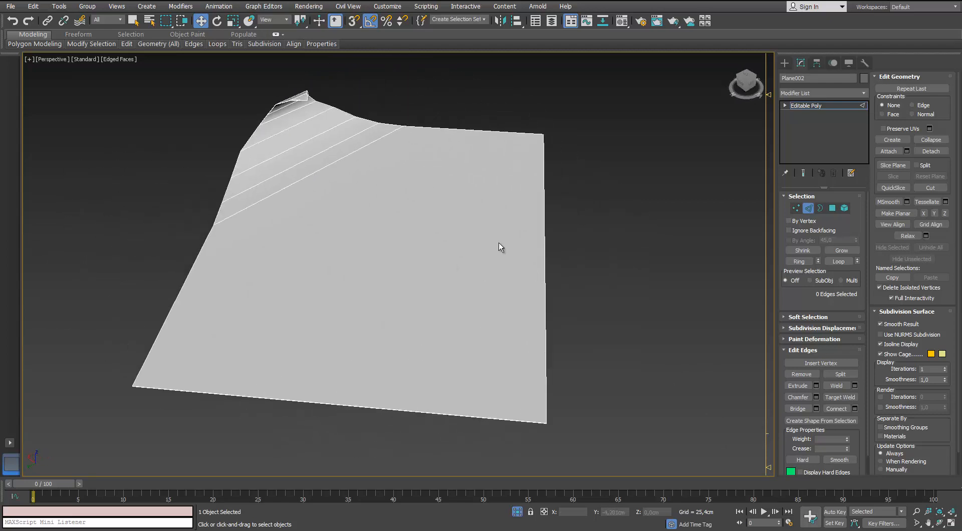
pyautogui.doubleClick(512, 134)
pyautogui.keyDown('ctrl'); pyautogui.moveTo(443, 422); pyautogui.dragTo(452, 420); pyautogui.keyUp('ctrl')
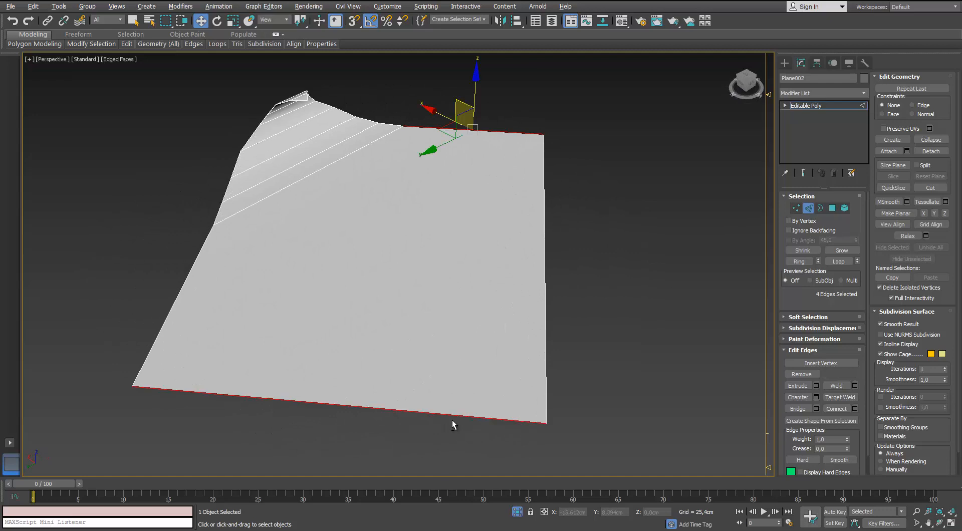
pyautogui.click(854, 409)
pyautogui.moveTo(405, 299); pyautogui.dragTo(412, 339)
pyautogui.click(404, 313)
# In the wireframe top view, scale the new loop in the Local coordinate system to straighten it parallel to the nearby border
pyautogui.press('r')
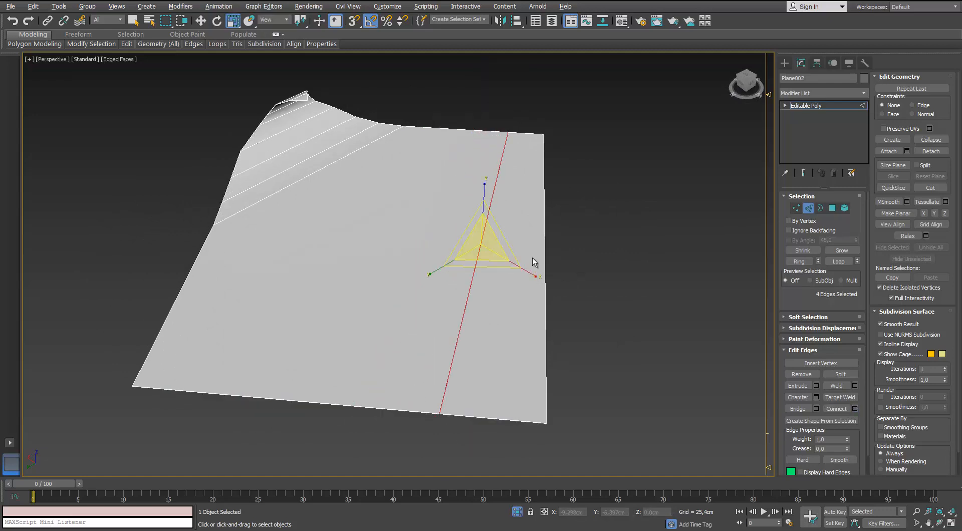
pyautogui.keyDown('alt'); pyautogui.moveTo(536, 269); pyautogui.dragTo(541, 296, button='middle'); pyautogui.keyUp('alt')
pyautogui.scroll(-5, 540, 299)
pyautogui.scroll(5, 538, 299)
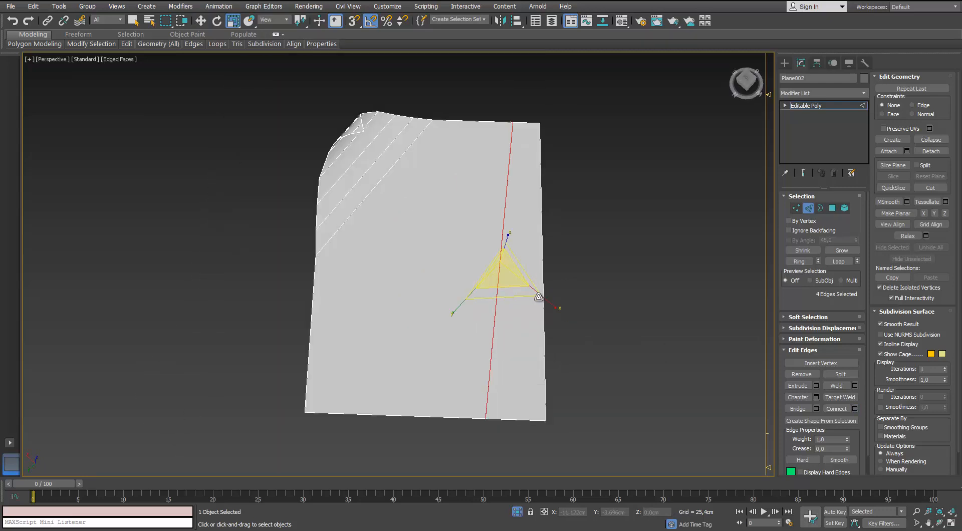
pyautogui.press('t')
pyautogui.press('F3')
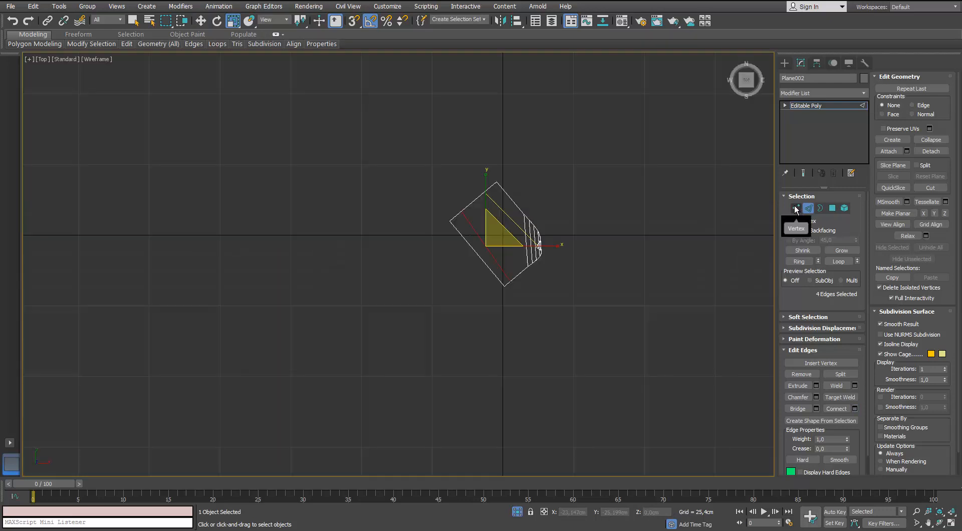
pyautogui.scroll(5, 490, 223)
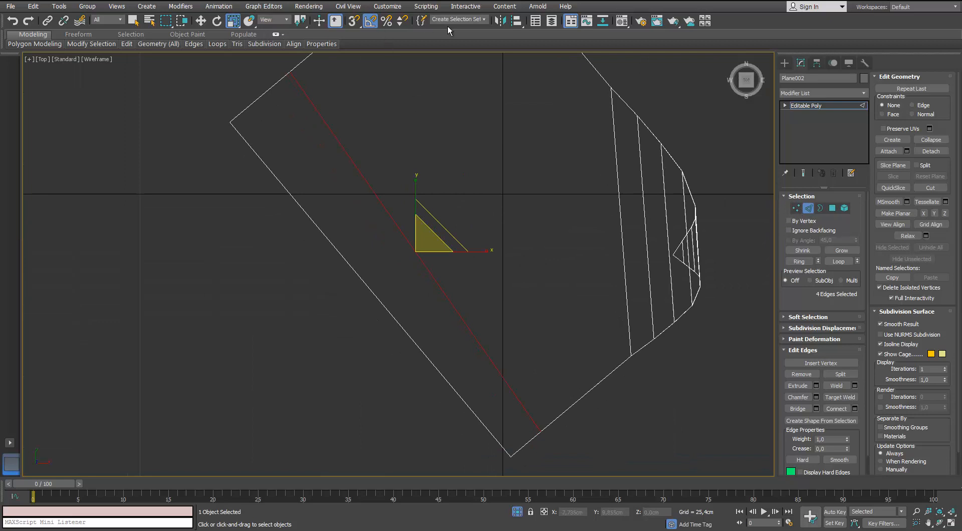
pyautogui.click(287, 19)
pyautogui.click(268, 54)
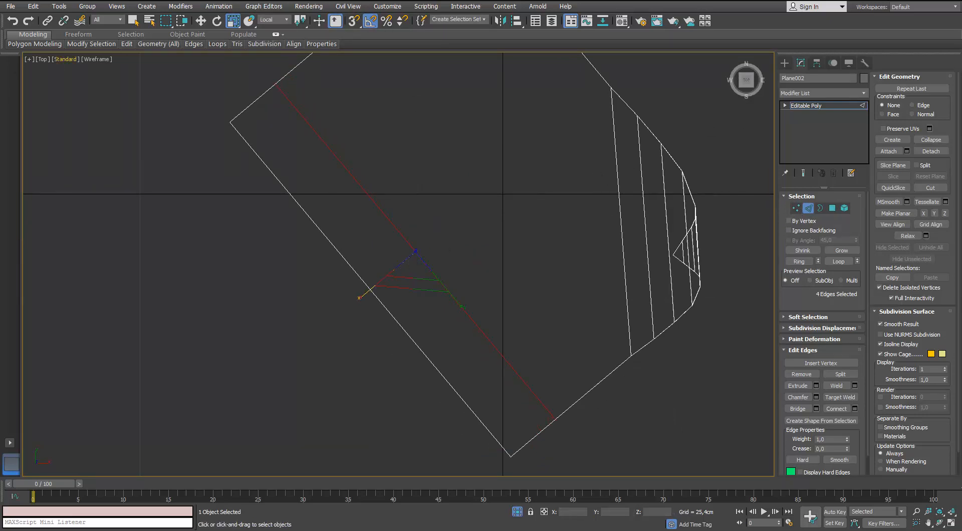
# Move the loop right beside the sheet's straight border with the Edge constraint and check the spacing at the corner
pyautogui.press('w')
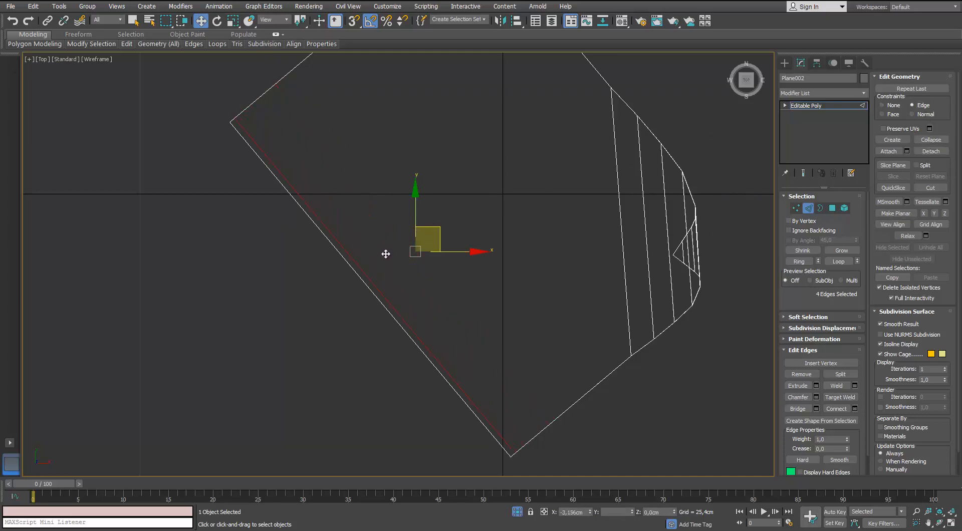
pyautogui.moveTo(381, 256); pyautogui.dragTo(282, 161, button='middle')
pyautogui.scroll(2, 386, 343)
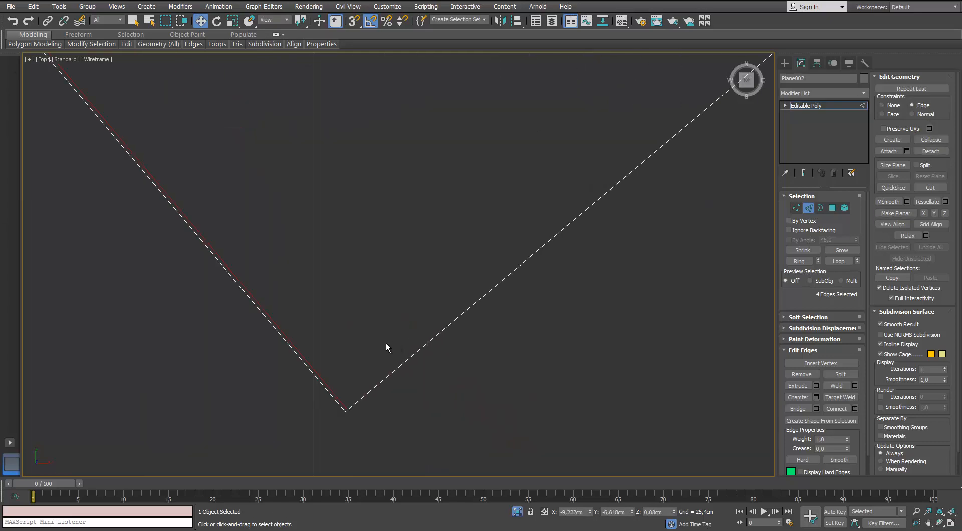
pyautogui.moveTo(371, 333); pyautogui.dragTo(421, 374, button='middle')
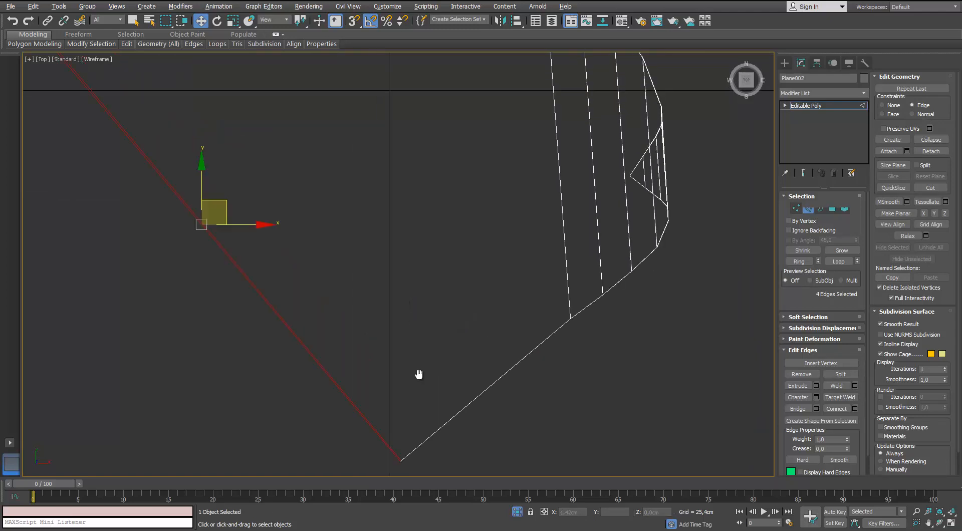
# Select the straight border and its loop, all diagonal crease edges and the short edges at the curled tip
pyautogui.scroll(-2, 483, 319)
pyautogui.keyDown('ctrl'); pyautogui.moveTo(538, 288); pyautogui.dragTo(539, 287); pyautogui.keyUp('ctrl')
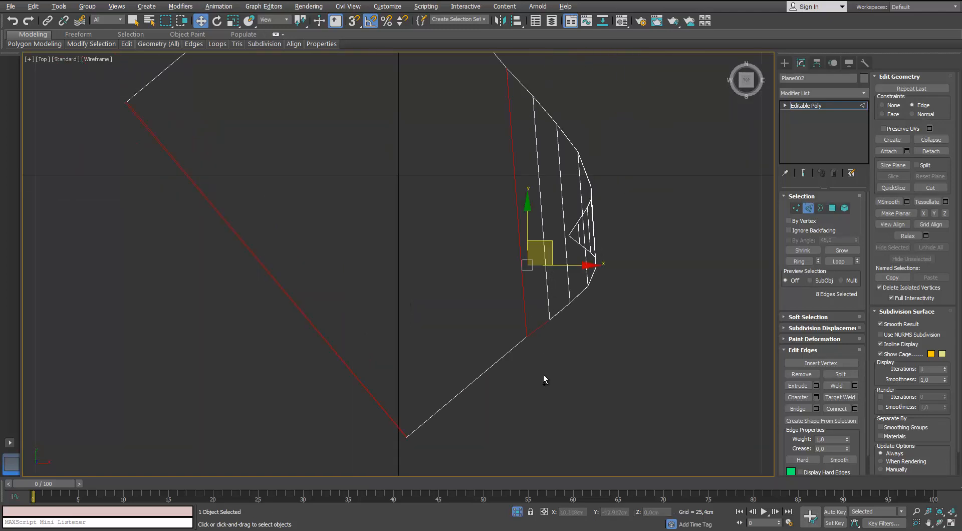
pyautogui.moveTo(438, 337); pyautogui.dragTo(323, 401)
pyautogui.moveTo(555, 271)
pyautogui.keyDown('ctrl'); pyautogui.mouseDown()
pyautogui.moveTo(537, 281)
pyautogui.moveTo(571, 269)
pyautogui.mouseUp(); pyautogui.keyUp('ctrl')
pyautogui.scroll(3, 564, 278)
pyautogui.scroll(-5, 571, 270)
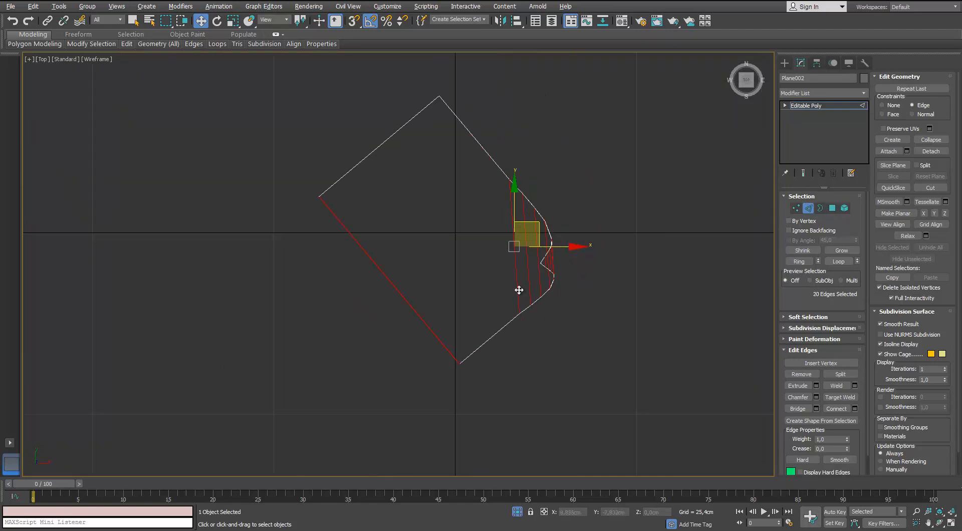
pyautogui.scroll(6, 519, 290)
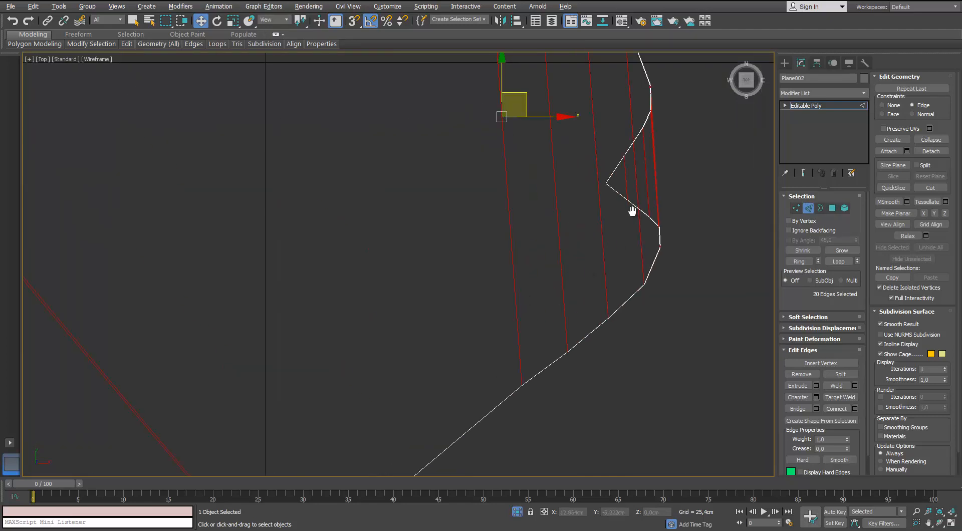
pyautogui.moveTo(632, 211); pyautogui.dragTo(618, 213, button='middle')
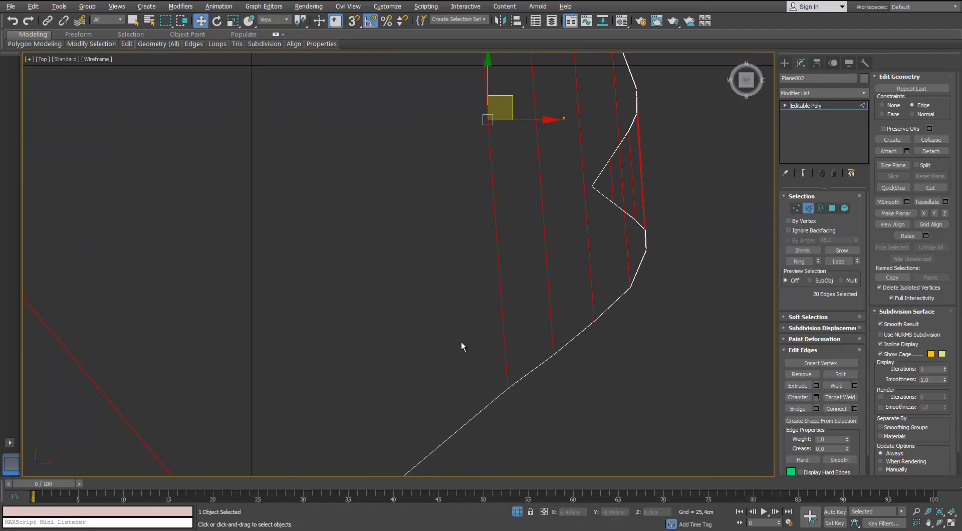
pyautogui.keyDown('ctrl'); pyautogui.click(601, 176); pyautogui.keyUp('ctrl')
# Connect the selected edges with 1 segment and a slide of -94, placing a supporting loop beside the curled sheet's border
pyautogui.click(854, 408)
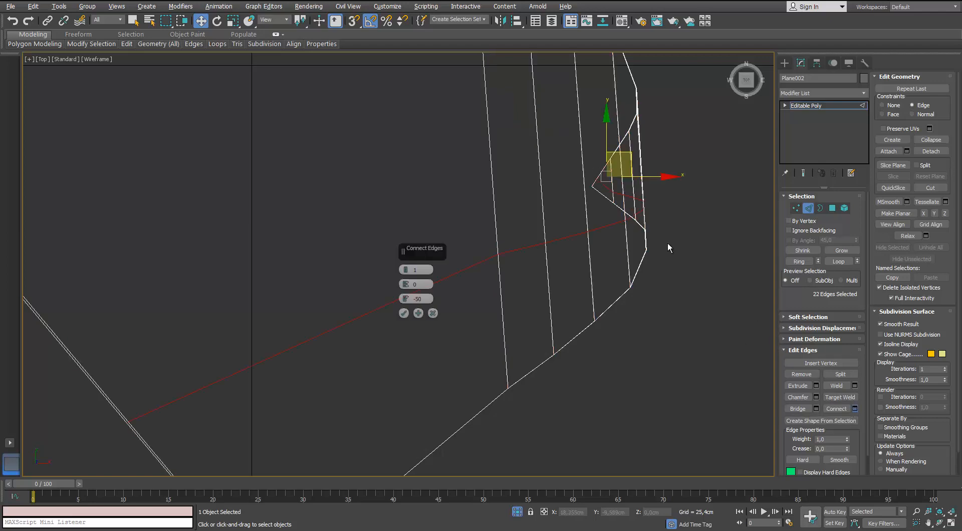
pyautogui.scroll(-2, 545, 219)
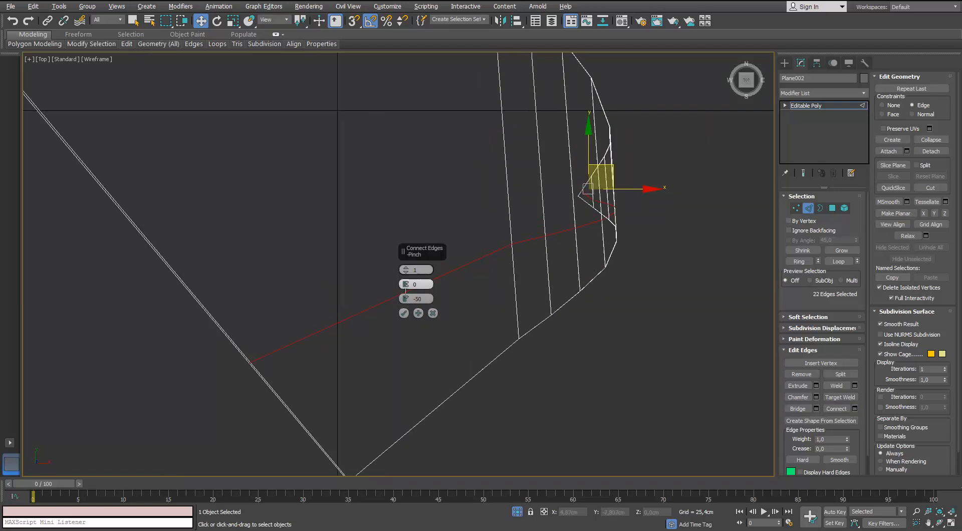
pyautogui.moveTo(406, 299); pyautogui.dragTo(406, 305)
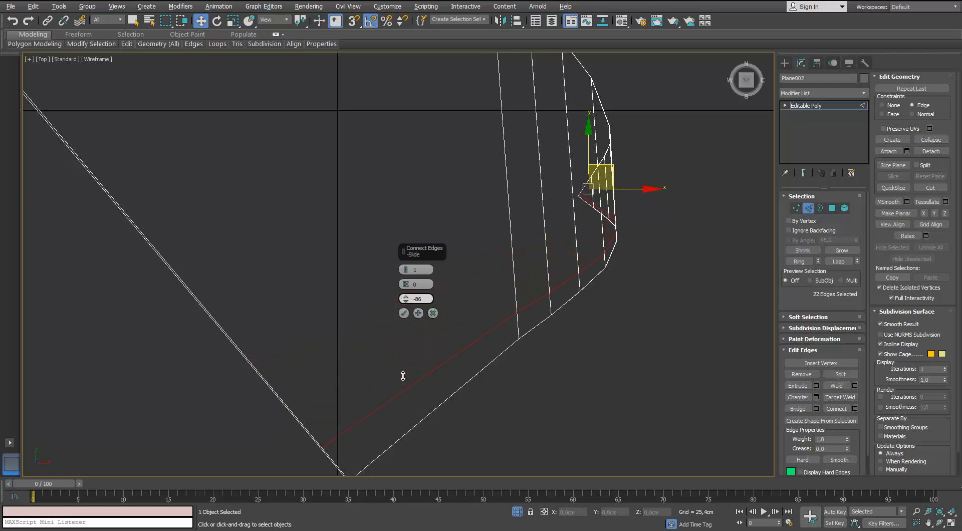
pyautogui.moveTo(558, 242); pyautogui.dragTo(452, 220, button='middle')
pyautogui.scroll(5, 451, 221)
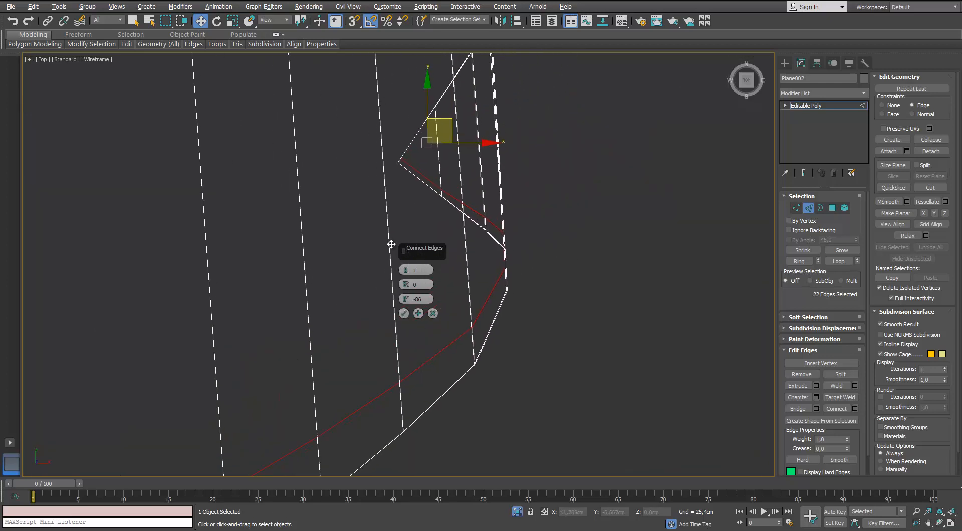
pyautogui.moveTo(404, 299); pyautogui.dragTo(403, 306)
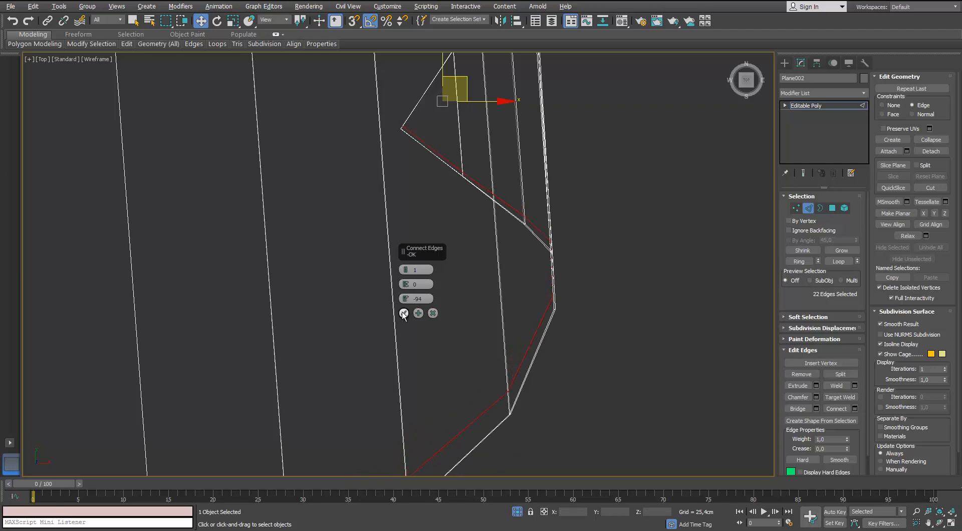
pyautogui.click(403, 314)
# Switch to vertex editing and adjust the new loop's vertex pairs around the curled tip to follow the border
pyautogui.click(796, 207)
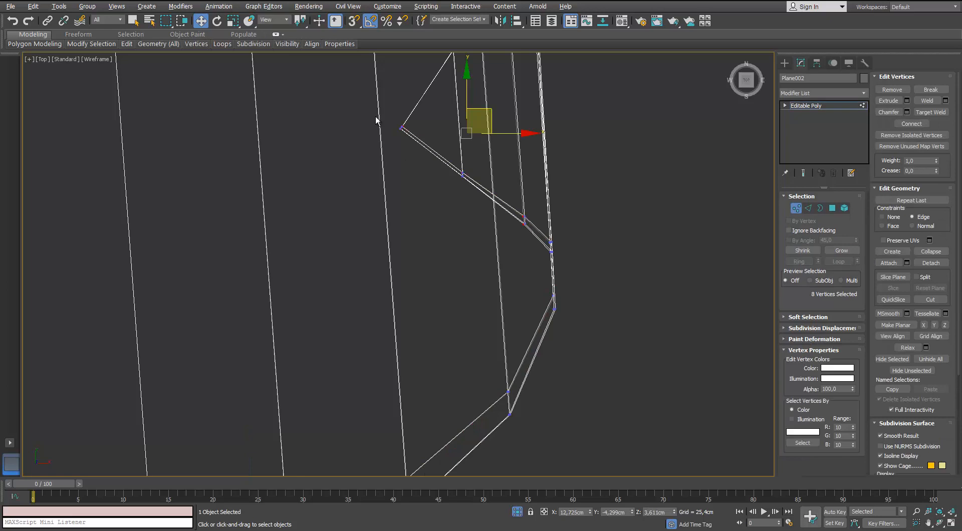
pyautogui.scroll(4, 376, 121)
pyautogui.click(352, 186)
pyautogui.scroll(2, 352, 186)
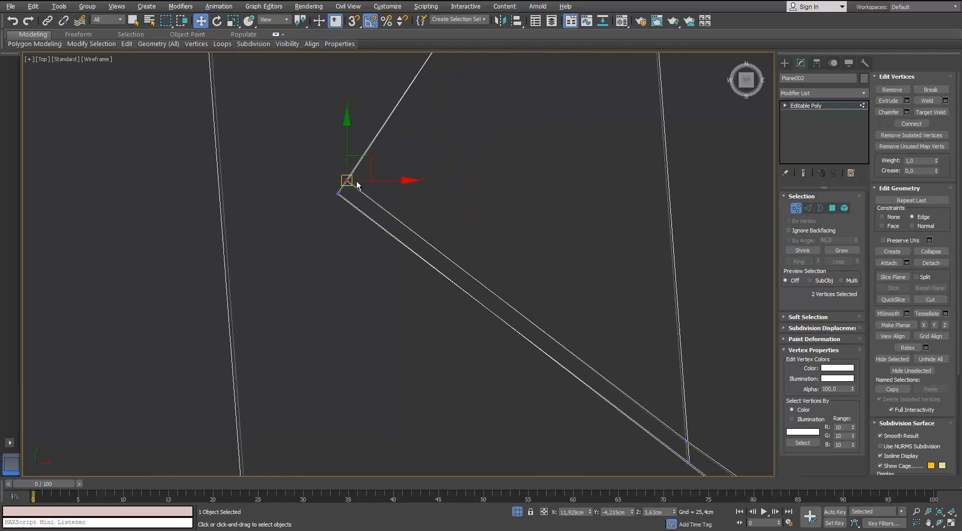
pyautogui.moveTo(314, 134); pyautogui.dragTo(162, 1, button='middle')
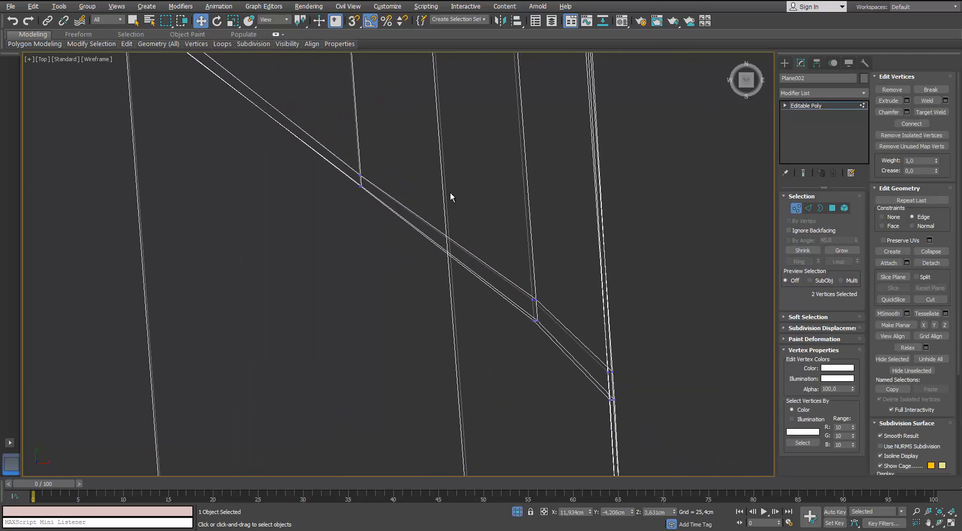
pyautogui.moveTo(433, 242); pyautogui.dragTo(434, 242)
pyautogui.moveTo(533, 268); pyautogui.dragTo(505, 231, button='middle')
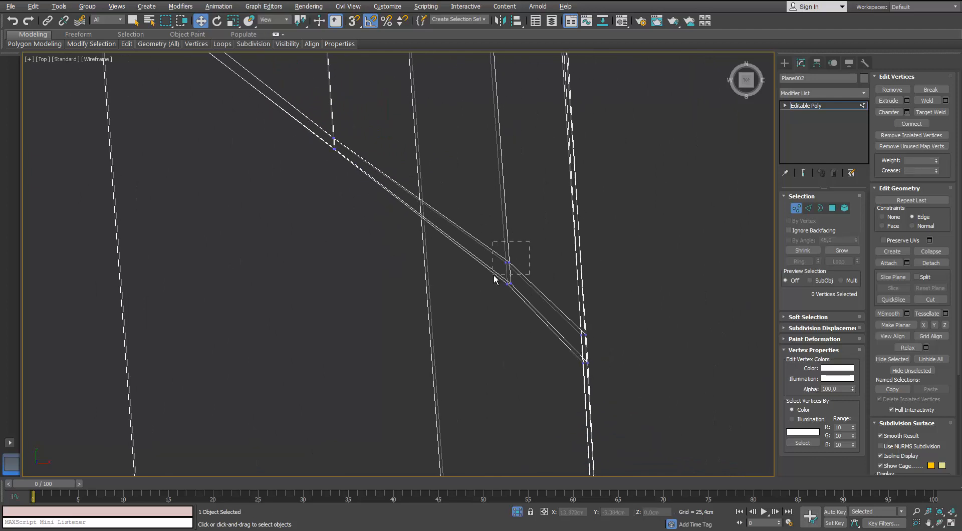
pyautogui.moveTo(494, 279); pyautogui.dragTo(493, 278)
pyautogui.moveTo(610, 301); pyautogui.dragTo(497, 202, button='middle')
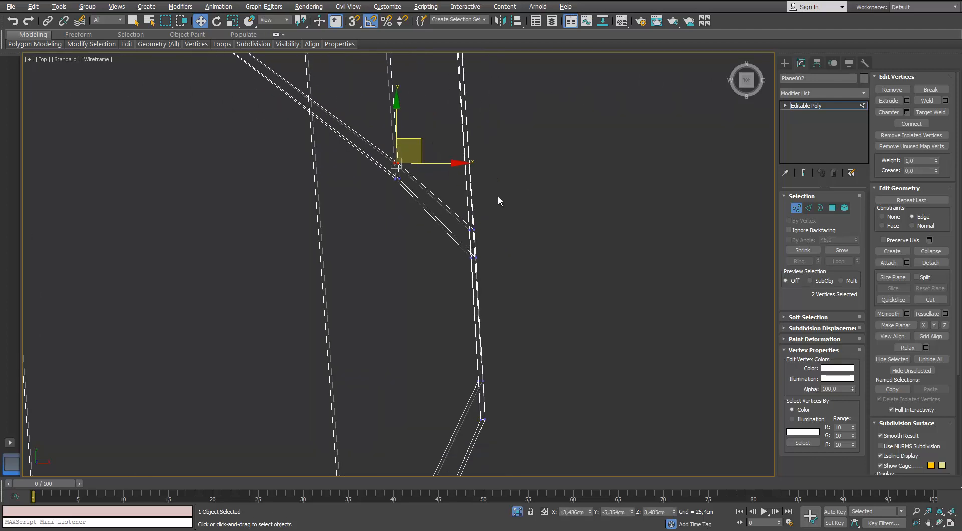
pyautogui.moveTo(464, 241); pyautogui.dragTo(464, 241)
# In a perspective wireframe view, move the loop's vertex pairs along the curl's creases to even their distance from the border
pyautogui.scroll(-5, 506, 238)
pyautogui.press('p')
pyautogui.press('z')
pyautogui.moveTo(487, 194); pyautogui.dragTo(479, 155, button='middle')
pyautogui.keyDown('alt'); pyautogui.moveTo(479, 156); pyautogui.dragTo(436, 158, button='middle'); pyautogui.keyUp('alt')
pyautogui.moveTo(523, 258); pyautogui.dragTo(594, 297)
pyautogui.press('F3')
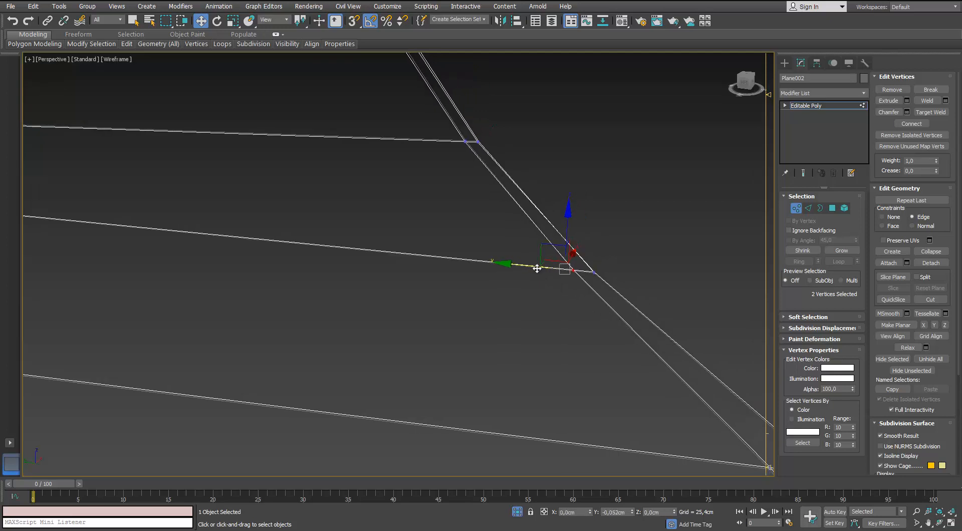
pyautogui.scroll(-4, 536, 266)
pyautogui.scroll(3, 571, 313)
pyautogui.moveTo(484, 259); pyautogui.dragTo(495, 262)
pyautogui.moveTo(585, 390); pyautogui.dragTo(593, 394)
pyautogui.moveTo(555, 364); pyautogui.dragTo(575, 369)
# Adjust the spacing of further vertex pairs down the curl's side and undo the last unsuitable changes
pyautogui.scroll(-4, 571, 367)
pyautogui.moveTo(492, 339); pyautogui.dragTo(466, 279, button='middle')
pyautogui.moveTo(489, 295); pyautogui.dragTo(460, 287)
pyautogui.moveTo(486, 291); pyautogui.dragTo(461, 273, button='middle')
pyautogui.scroll(3, 461, 272)
pyautogui.moveTo(454, 278); pyautogui.dragTo(493, 350)
pyautogui.moveTo(447, 311); pyautogui.dragTo(486, 318)
pyautogui.hotkey('ctrl', 'z')
pyautogui.hotkey('ctrl', 'z')
pyautogui.hotkey('ctrl', 'z')
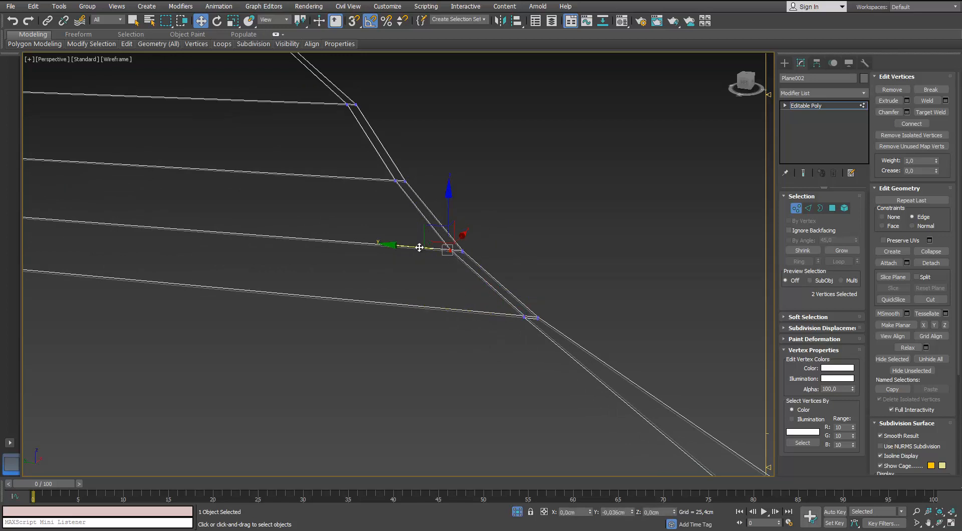
# Move the loop's four vertices at the flat corner by about -0.665 cm in Y, close beside the outer border, then deselect them
pyautogui.scroll(-6, 424, 285)
pyautogui.click(368, 335)
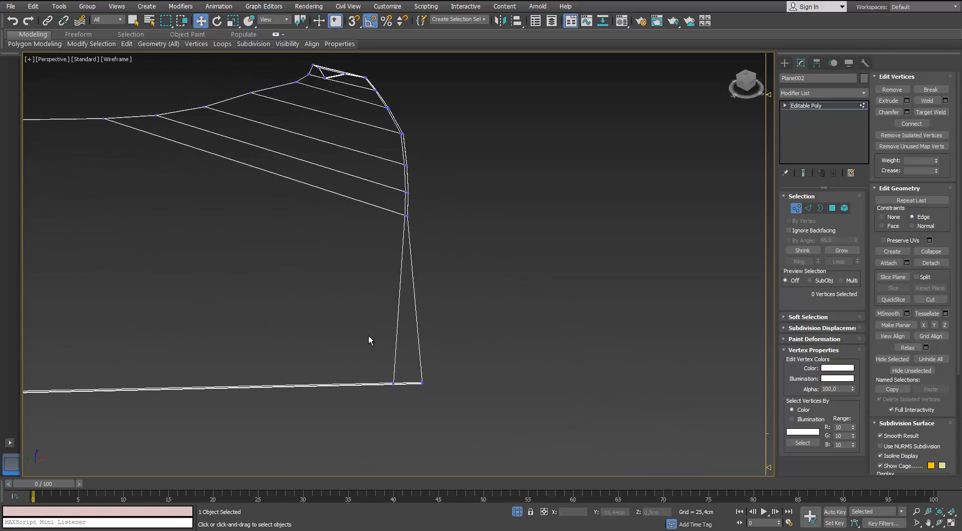
pyautogui.keyDown('alt'); pyautogui.moveTo(406, 402); pyautogui.dragTo(353, 312, button='middle'); pyautogui.keyUp('alt')
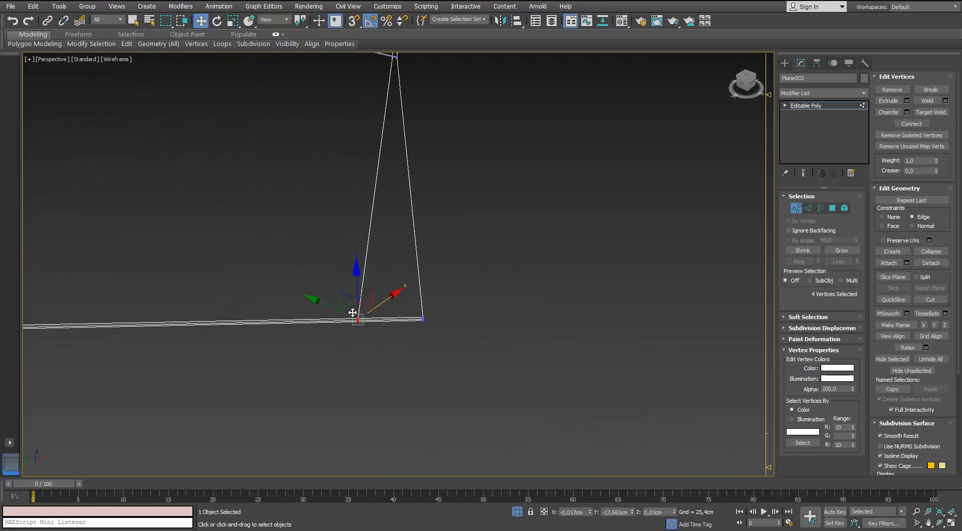
pyautogui.moveTo(332, 310); pyautogui.dragTo(358, 317)
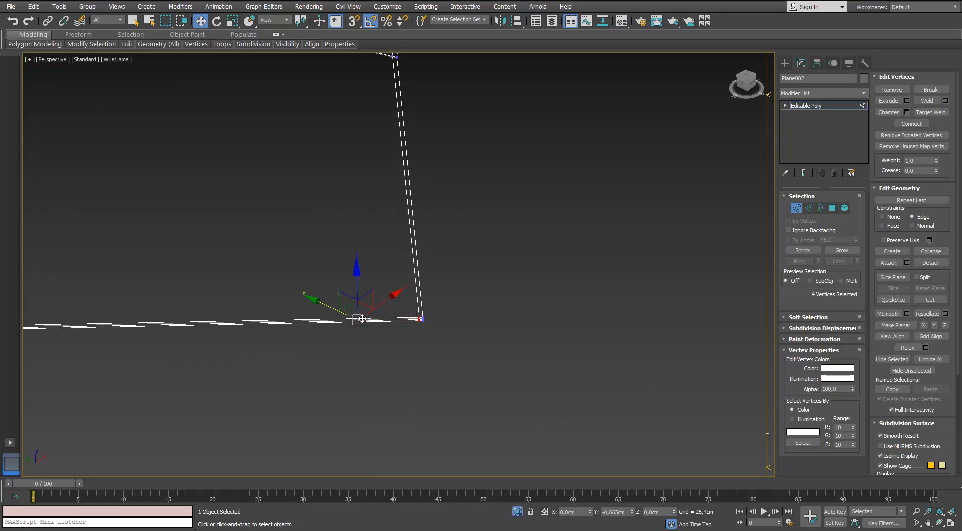
pyautogui.scroll(-5, 362, 319)
pyautogui.click(329, 342)
pyautogui.keyDown('alt'); pyautogui.moveTo(329, 342); pyautogui.dragTo(461, 275, button='middle'); pyautogui.keyUp('alt')
pyautogui.scroll(5, 461, 275)
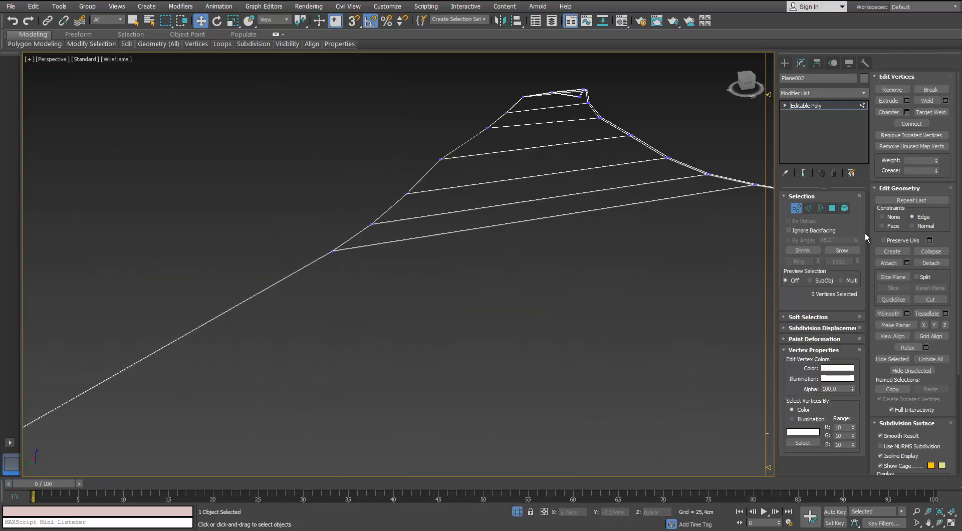
# Switch to edge editing, ring-select the sheet's long edges and connect them with one segment and slide 96, beside the flat short side
pyautogui.press('2')
pyautogui.scroll(-5, 500, 218)
pyautogui.keyDown('alt'); pyautogui.moveTo(500, 219); pyautogui.dragTo(404, 251, button='middle'); pyautogui.keyUp('alt')
pyautogui.moveTo(377, 343); pyautogui.dragTo(378, 343)
pyautogui.keyDown('alt'); pyautogui.moveTo(378, 344); pyautogui.dragTo(391, 265, button='middle'); pyautogui.keyUp('alt')
pyautogui.scroll(3, 392, 265)
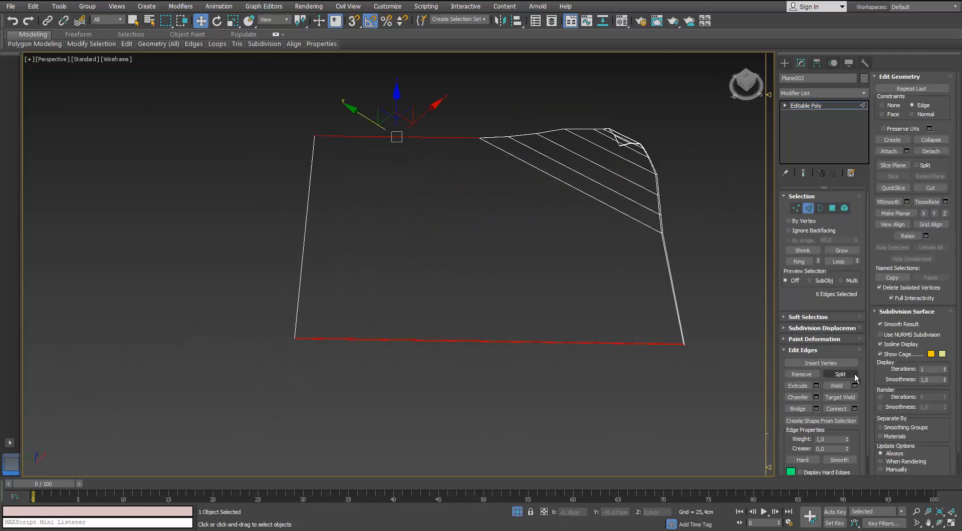
pyautogui.click(855, 408)
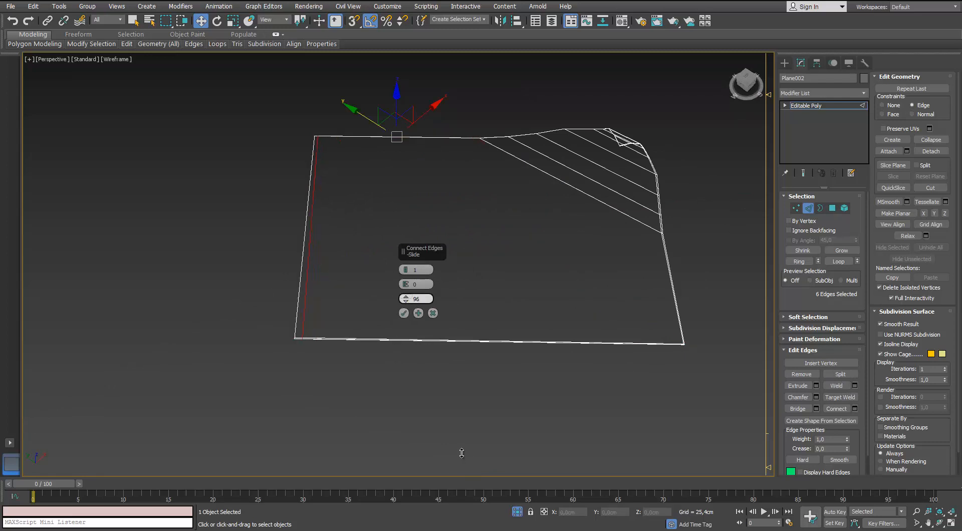
pyautogui.click(404, 313)
# Flatten the new loop along its local Y axis and move it about 0.212 cm in Y, close to the short border
pyautogui.press('r')
pyautogui.moveTo(366, 272); pyautogui.dragTo(310, 258)
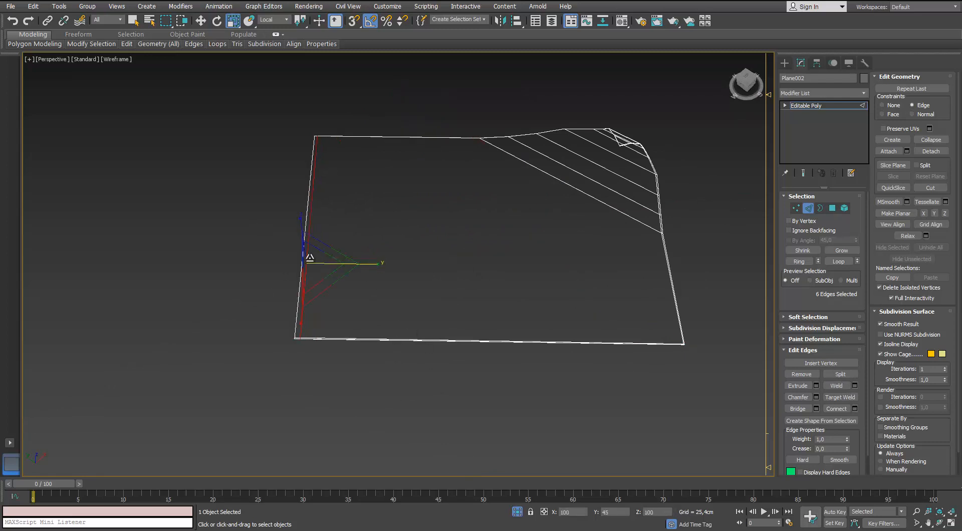
pyautogui.press('w')
pyautogui.press('z')
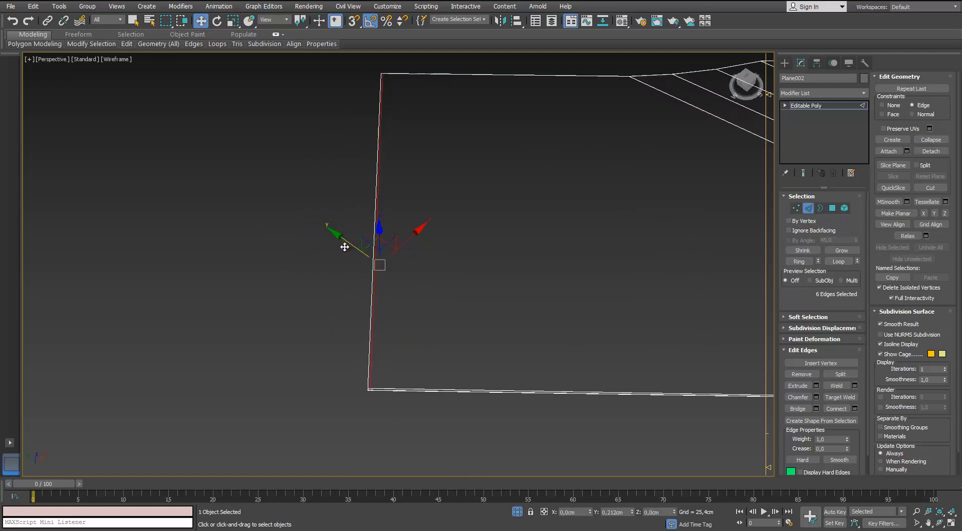
# Select the 24 edges running across the sheet and its curl and connect them with one segment, pinch 0 and slide -88
pyautogui.keyDown('alt'); pyautogui.moveTo(370, 214); pyautogui.dragTo(318, 322, button='middle'); pyautogui.keyUp('alt')
pyautogui.moveTo(318, 323); pyautogui.dragTo(171, 264)
pyautogui.keyDown('alt'); pyautogui.moveTo(171, 263); pyautogui.dragTo(328, 338, button='middle'); pyautogui.keyUp('alt')
pyautogui.moveTo(328, 338); pyautogui.dragTo(308, 254)
pyautogui.moveTo(309, 202); pyautogui.dragTo(311, 205)
pyautogui.keyDown('alt'); pyautogui.moveTo(310, 205); pyautogui.dragTo(388, 294, button='middle'); pyautogui.keyUp('alt')
pyautogui.moveTo(388, 295); pyautogui.dragTo(387, 269)
pyautogui.keyDown('alt'); pyautogui.moveTo(399, 225); pyautogui.dragTo(367, 314, button='middle'); pyautogui.keyUp('alt')
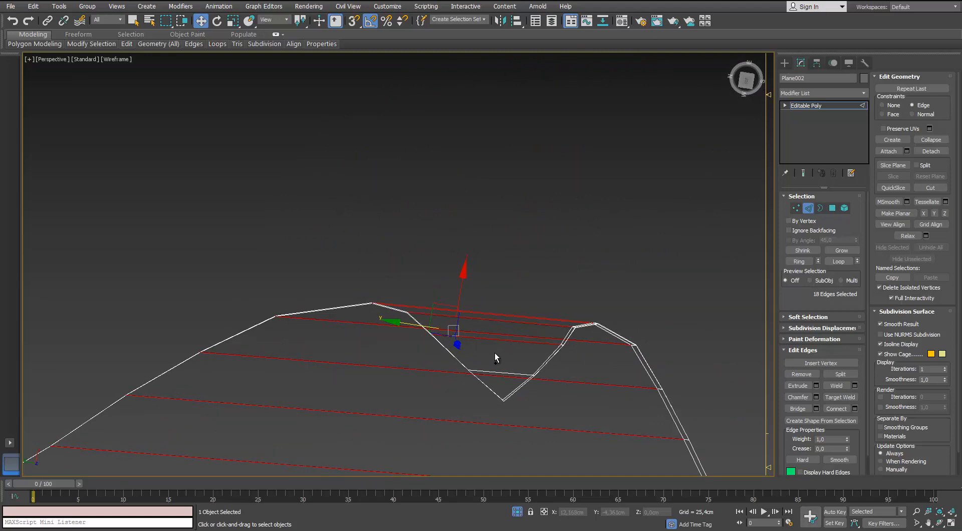
pyautogui.keyDown('ctrl'); pyautogui.moveTo(501, 377); pyautogui.dragTo(501, 376); pyautogui.keyUp('ctrl')
pyautogui.keyDown('alt'); pyautogui.moveTo(458, 354); pyautogui.dragTo(438, 292, button='middle'); pyautogui.keyUp('alt')
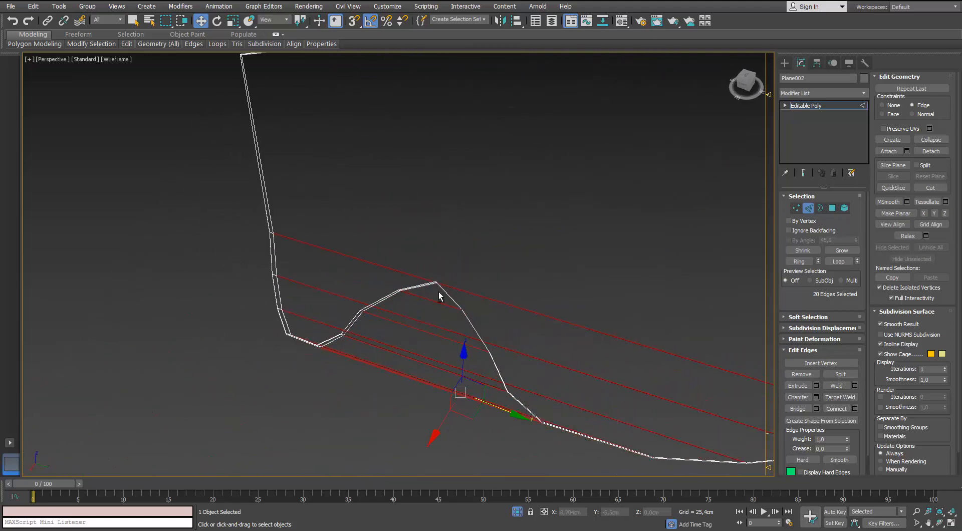
pyautogui.scroll(2, 438, 292)
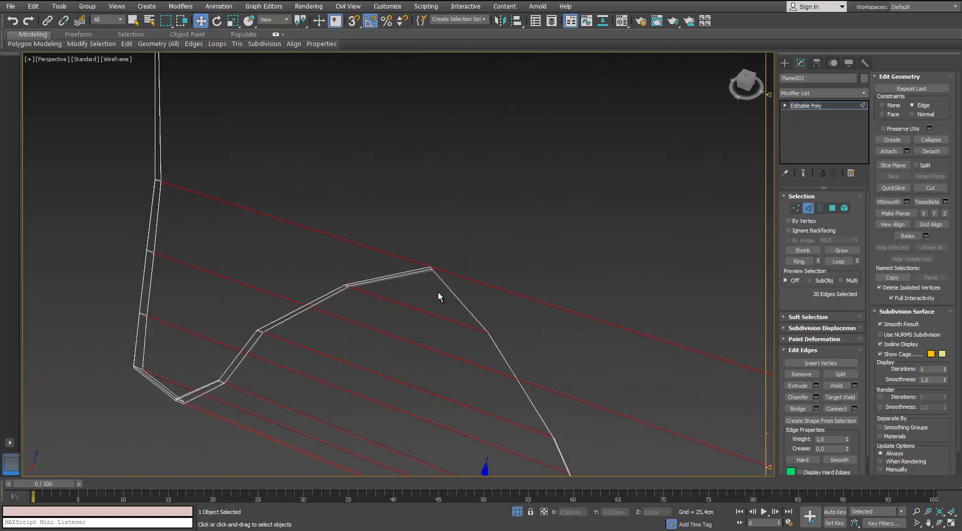
pyautogui.click(854, 408)
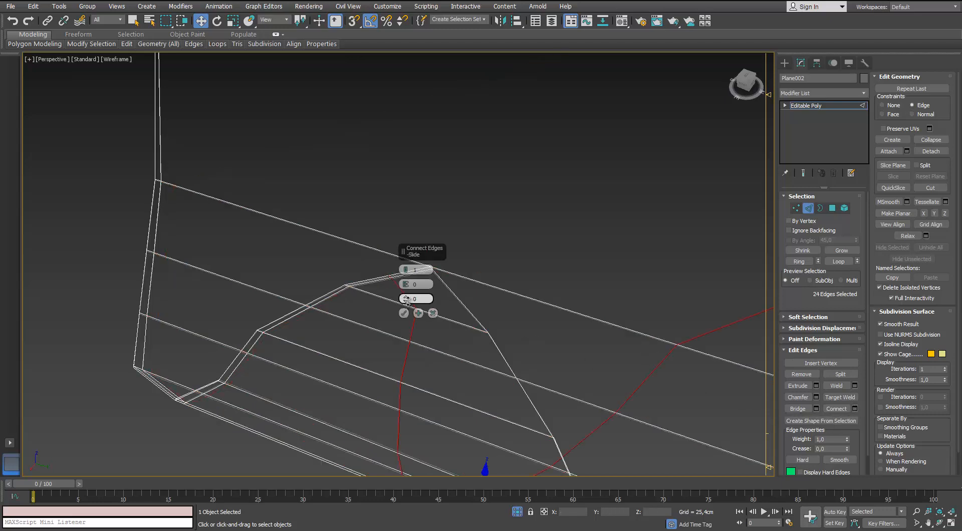
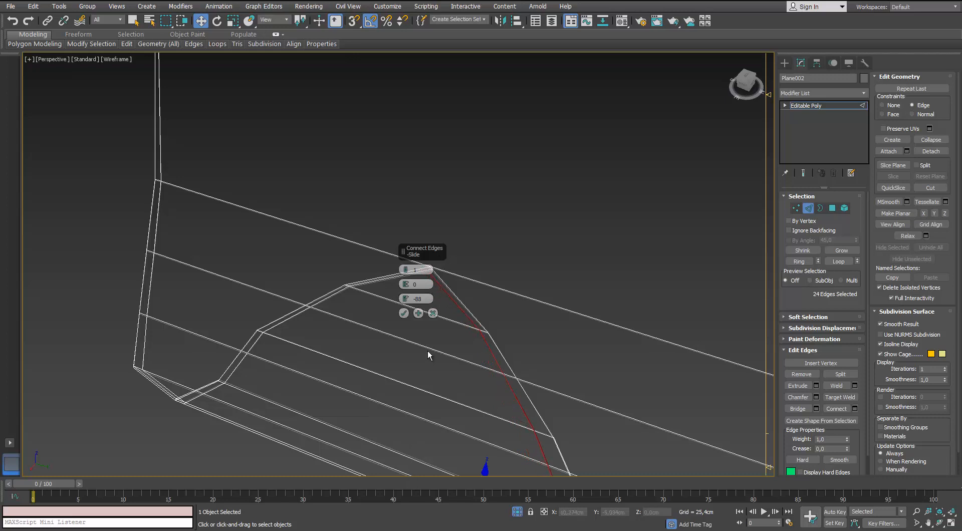
pyautogui.click(404, 314)
# Switch to vertex editing and adjust the new loop's vertices around the curled tip to follow the adjacent border
pyautogui.scroll(-3, 453, 315)
pyautogui.keyDown('alt'); pyautogui.moveTo(454, 315); pyautogui.dragTo(421, 157, button='middle'); pyautogui.keyUp('alt')
pyautogui.press('1')
pyautogui.moveTo(427, 164); pyautogui.dragTo(431, 167)
pyautogui.keyDown('alt'); pyautogui.moveTo(430, 167); pyautogui.dragTo(454, 226, button='middle'); pyautogui.keyUp('alt')
pyautogui.moveTo(454, 226); pyautogui.dragTo(450, 227)
pyautogui.keyDown('alt'); pyautogui.moveTo(449, 226); pyautogui.dragTo(462, 215, button='middle'); pyautogui.keyUp('alt')
pyautogui.moveTo(471, 240); pyautogui.dragTo(510, 249)
pyautogui.keyDown('alt'); pyautogui.moveTo(533, 279); pyautogui.dragTo(501, 262, button='middle'); pyautogui.keyUp('alt')
pyautogui.scroll(-3, 501, 262)
pyautogui.scroll(1, 506, 265)
# Move the loop's next two vertex pairs down the curl's slope along Y toward the border, the second by about 0.5 cm
pyautogui.moveTo(566, 287); pyautogui.dragTo(519, 257)
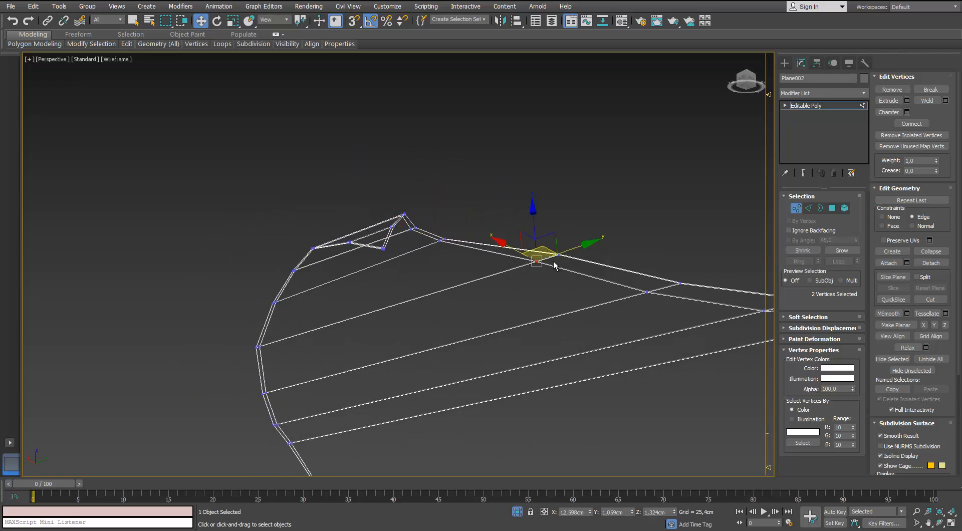
pyautogui.moveTo(554, 266); pyautogui.dragTo(538, 275, button='middle')
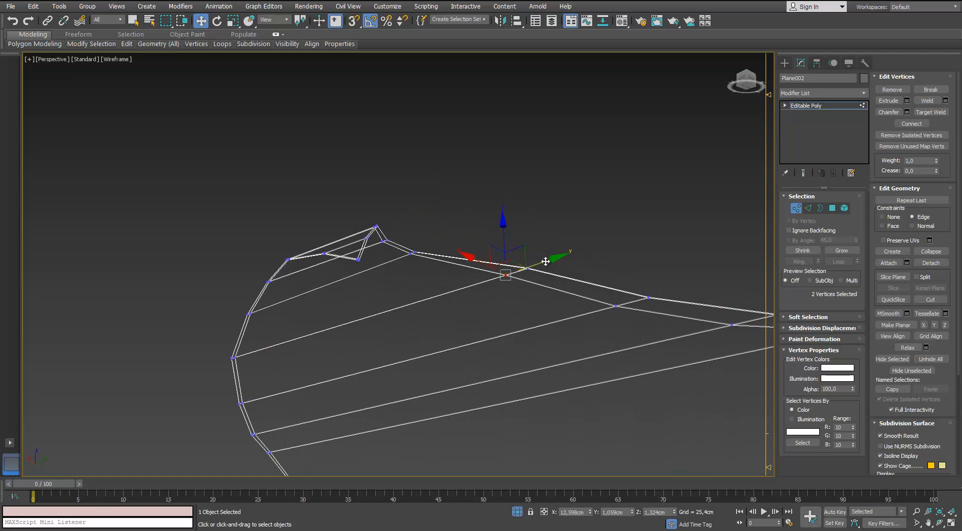
pyautogui.moveTo(555, 260)
pyautogui.keyDown('alt'); pyautogui.mouseDown(button='middle')
pyautogui.moveTo(579, 296)
pyautogui.moveTo(546, 271)
pyautogui.moveTo(562, 256)
pyautogui.mouseUp(button='middle'); pyautogui.keyUp('alt')
pyautogui.moveTo(587, 288); pyautogui.dragTo(532, 273, button='middle')
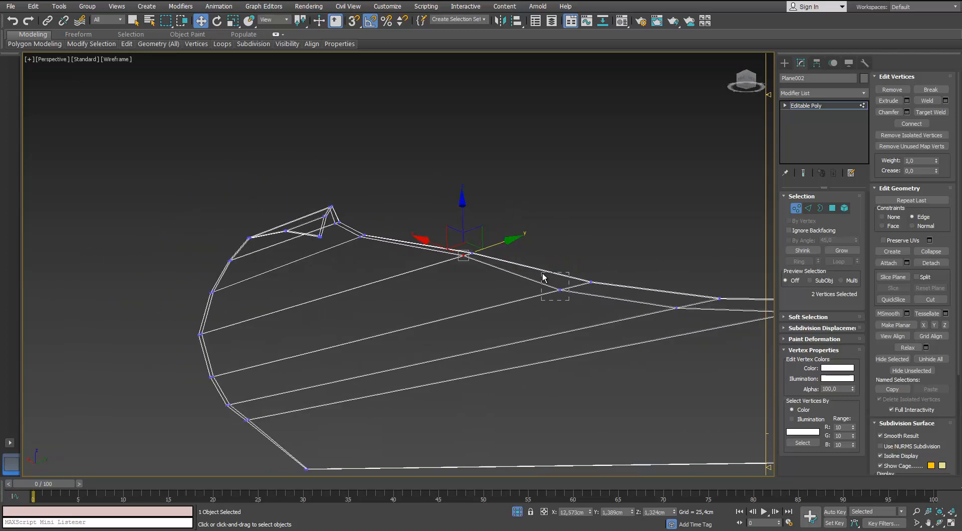
pyautogui.moveTo(594, 281); pyautogui.dragTo(608, 276)
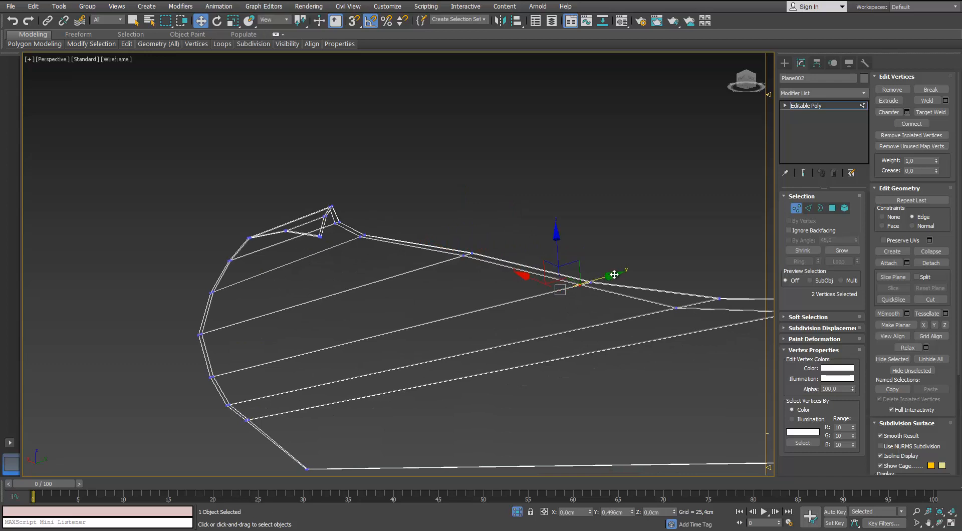
# Slide the two inner vertex pairs beside the sheet's curl along their edges toward the sheet's outer border
pyautogui.moveTo(614, 275); pyautogui.dragTo(361, 254, button='middle')
pyautogui.moveTo(184, 225); pyautogui.dragTo(236, 243, button='middle')
pyautogui.moveTo(260, 296); pyautogui.dragTo(245, 259)
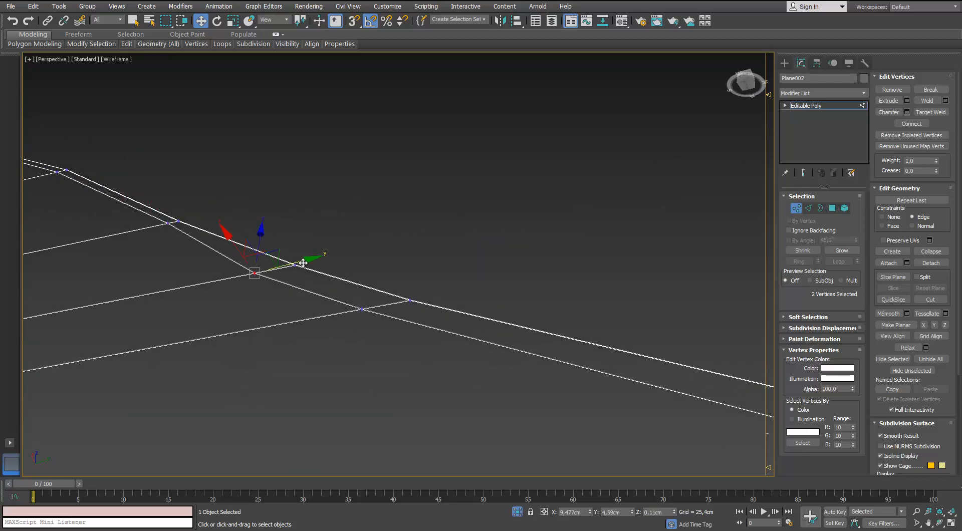
pyautogui.moveTo(303, 262); pyautogui.dragTo(324, 256)
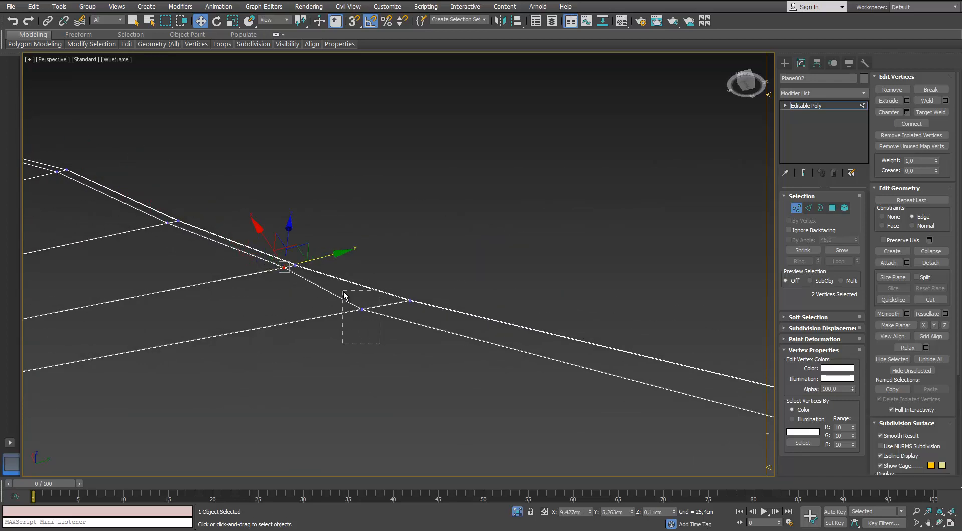
pyautogui.moveTo(343, 291); pyautogui.dragTo(342, 291)
pyautogui.moveTo(407, 298); pyautogui.dragTo(440, 292)
# Ring-select the thickness edges around the sheet's border and connect them with 2 segments, pinch 0 and slide 0
pyautogui.scroll(-5, 450, 289)
pyautogui.moveTo(450, 289); pyautogui.dragTo(378, 257, button='middle')
pyautogui.scroll(5, 508, 327)
pyautogui.scroll(-5, 350, 260)
pyautogui.scroll(2, 372, 289)
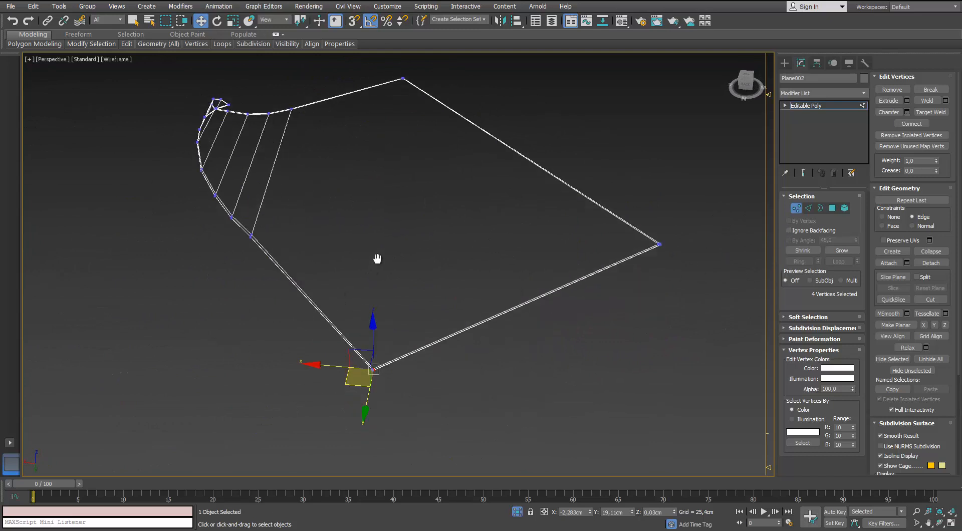
pyautogui.scroll(5, 377, 257)
pyautogui.moveTo(414, 354); pyautogui.dragTo(315, 308, button='middle')
pyautogui.moveTo(209, 256); pyautogui.dragTo(570, 284, button='middle')
pyautogui.press('z')
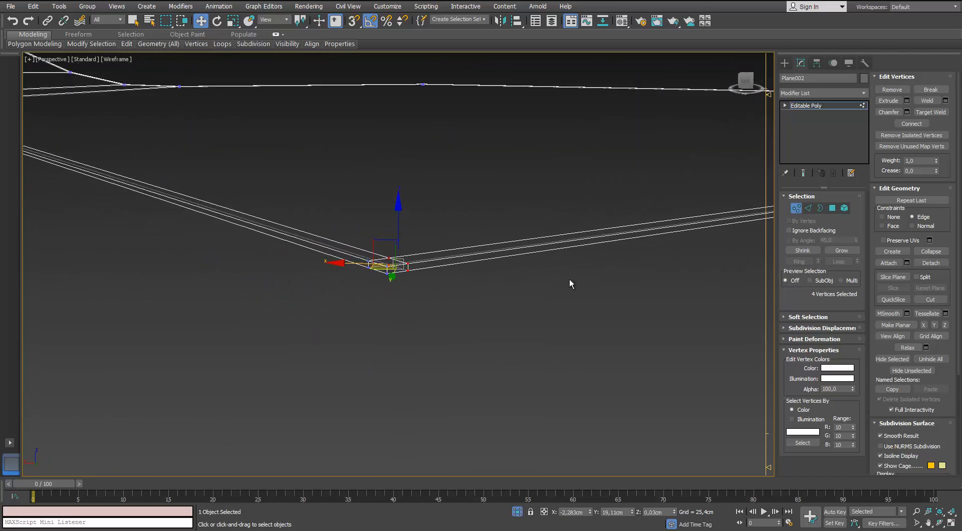
pyautogui.press('2')
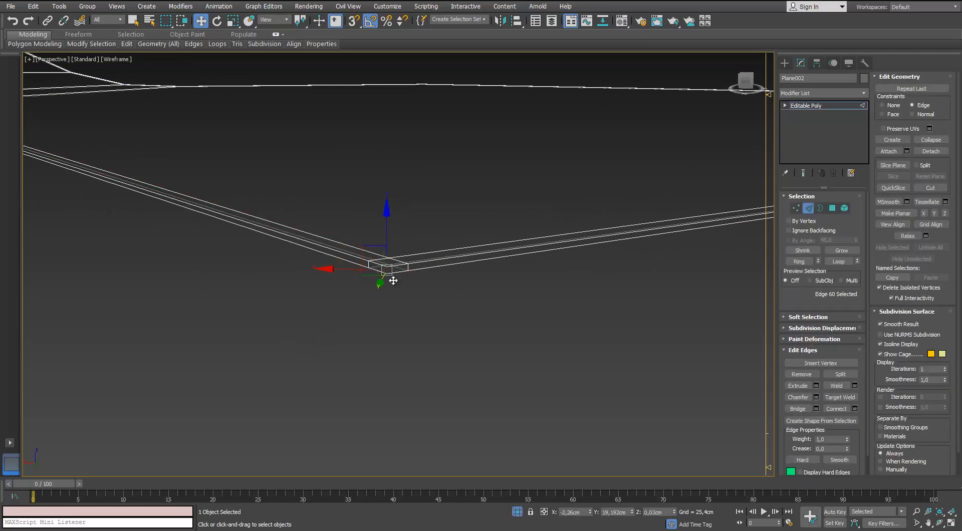
pyautogui.click(800, 262)
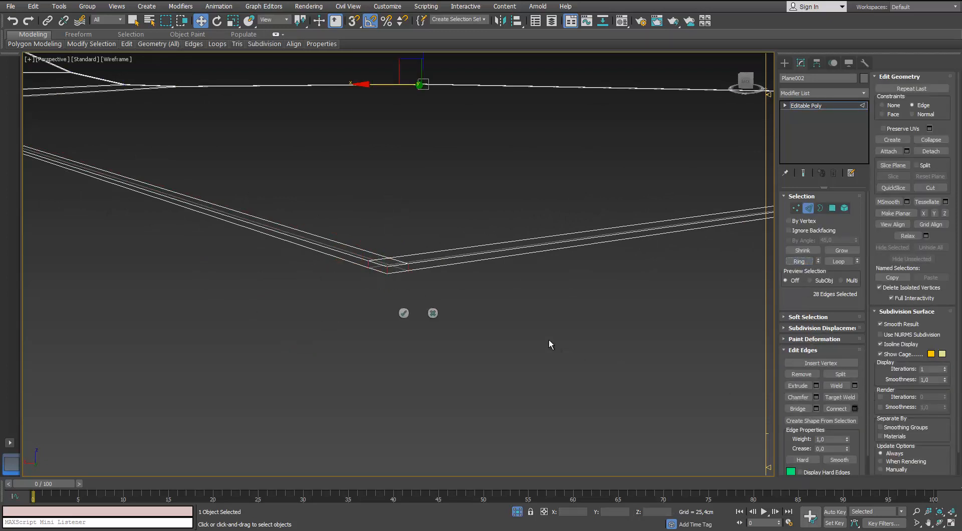
pyautogui.rightClick(406, 299)
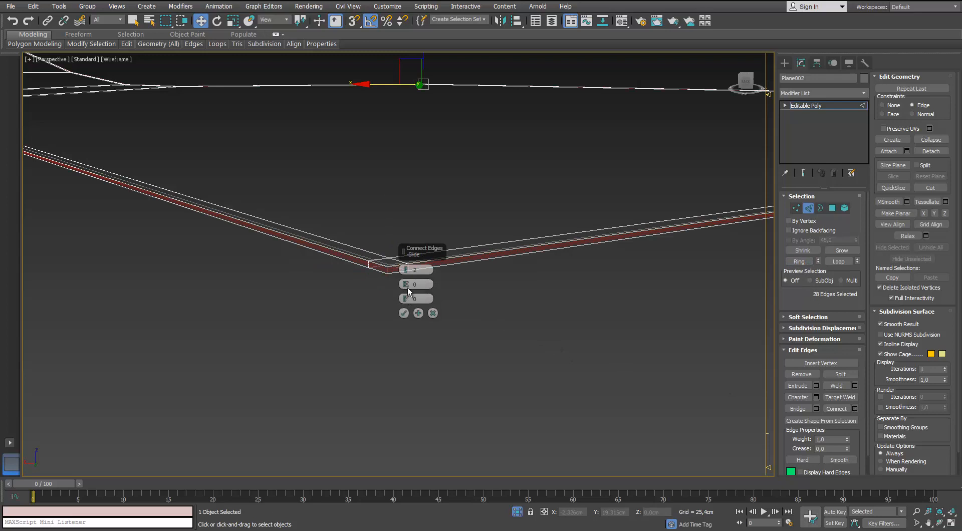
pyautogui.click(403, 313)
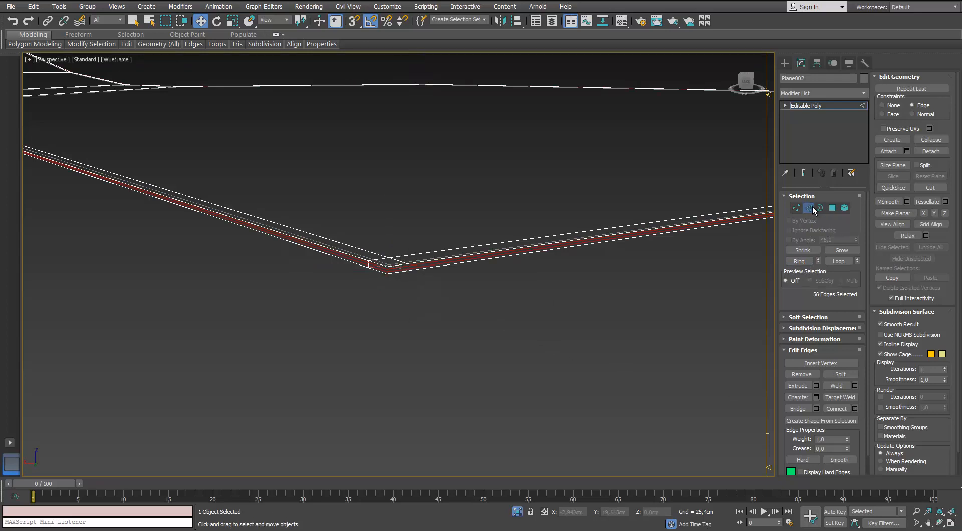
# Apply a TurboSmooth modifier to the curled sheet and display the viewport shaded
pyautogui.click(809, 208)
pyautogui.click(864, 92)
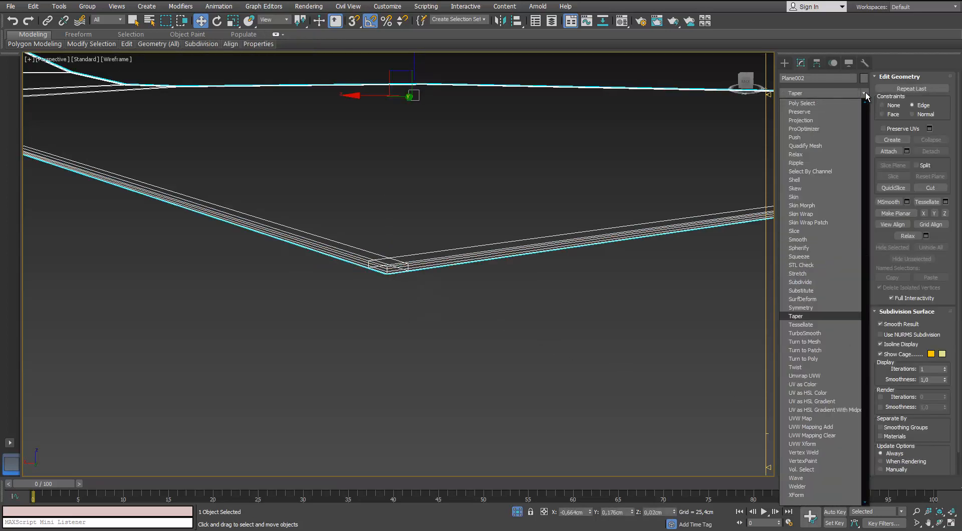
pyautogui.write('turbo')
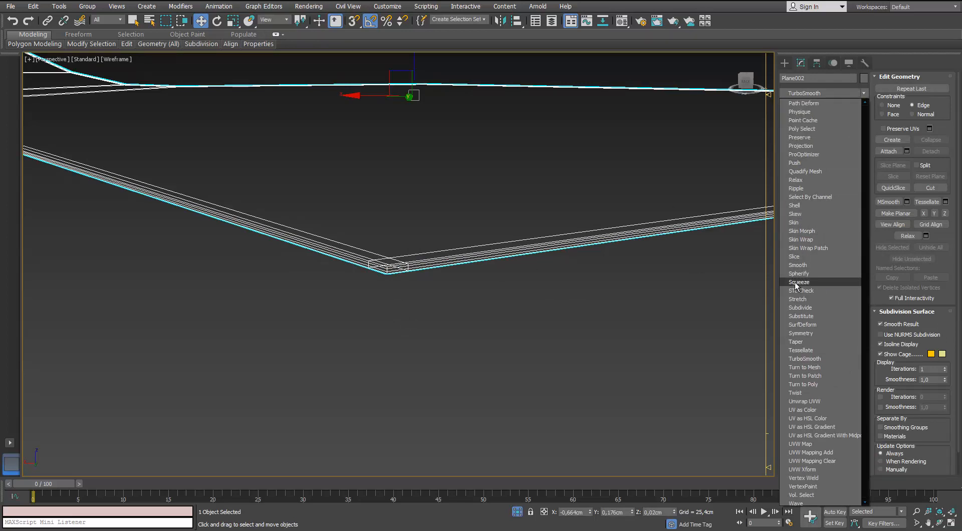
pyautogui.click(802, 358)
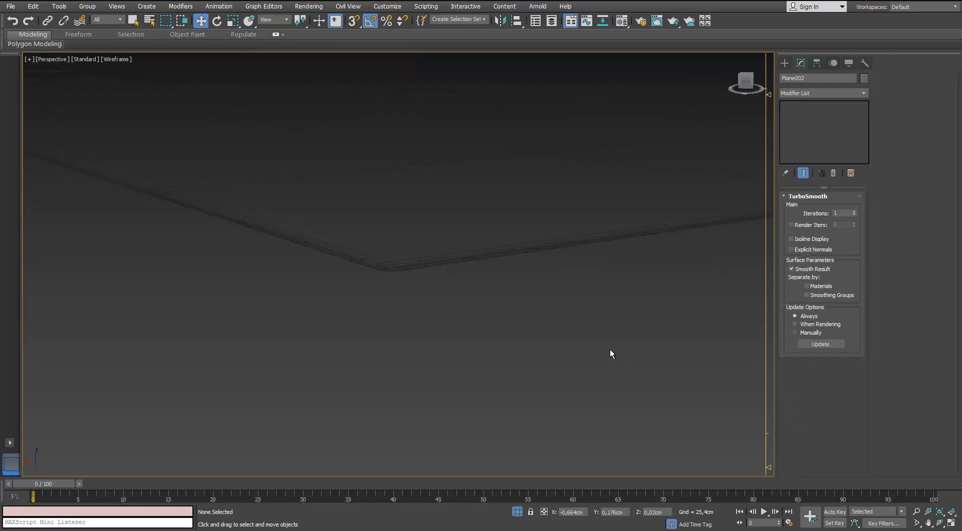
pyautogui.click(610, 350)
pyautogui.scroll(-6, 609, 349)
pyautogui.press('F3')
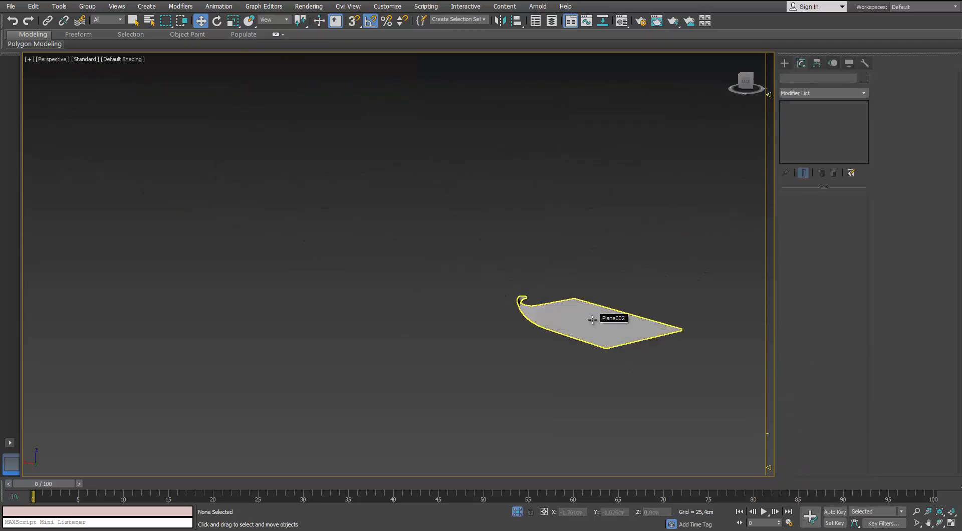
# Set the curled sheet's TurboSmooth iterations to 2 and display it with edged faces
pyautogui.press('F4')
pyautogui.scroll(6, 541, 320)
pyautogui.moveTo(550, 320)
pyautogui.keyDown('alt'); pyautogui.mouseDown(button='middle')
pyautogui.moveTo(398, 293)
pyautogui.moveTo(567, 249)
pyautogui.moveTo(648, 279)
pyautogui.mouseUp(button='middle'); pyautogui.keyUp('alt')
pyautogui.press('F4')
pyautogui.scroll(3, 401, 288)
pyautogui.scroll(-2, 397, 294)
pyautogui.click(449, 363)
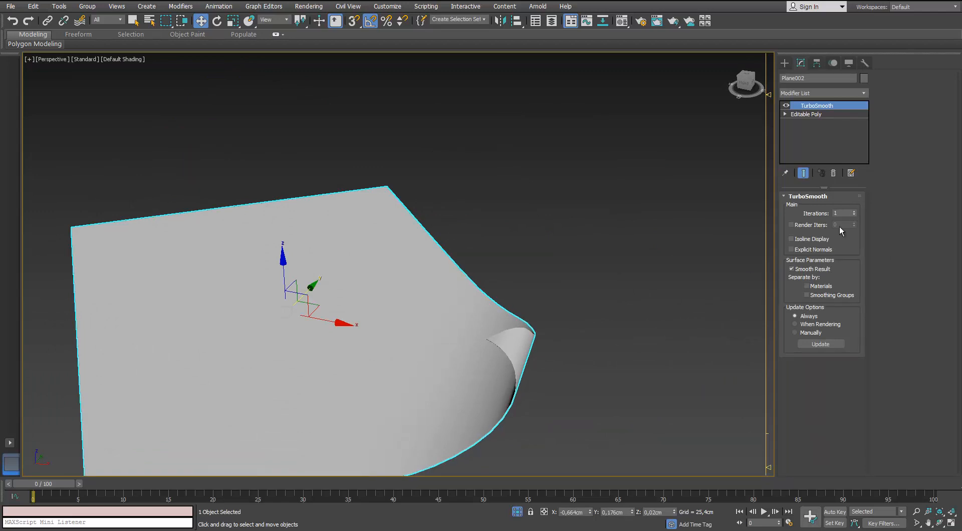
pyautogui.press('F4')
pyautogui.scroll(-2, 571, 326)
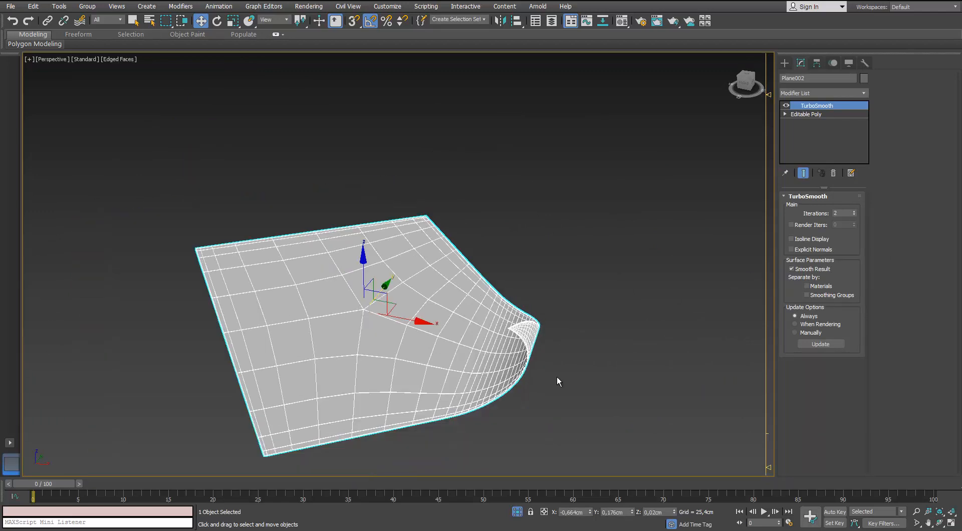
# Exit isolation of the curled sheet to bring back the scroll cylinder and flat sheet, leaving nothing selected
pyautogui.click(557, 377)
pyautogui.keyDown('alt'); pyautogui.moveTo(554, 375); pyautogui.dragTo(501, 451, button='middle'); pyautogui.keyUp('alt')
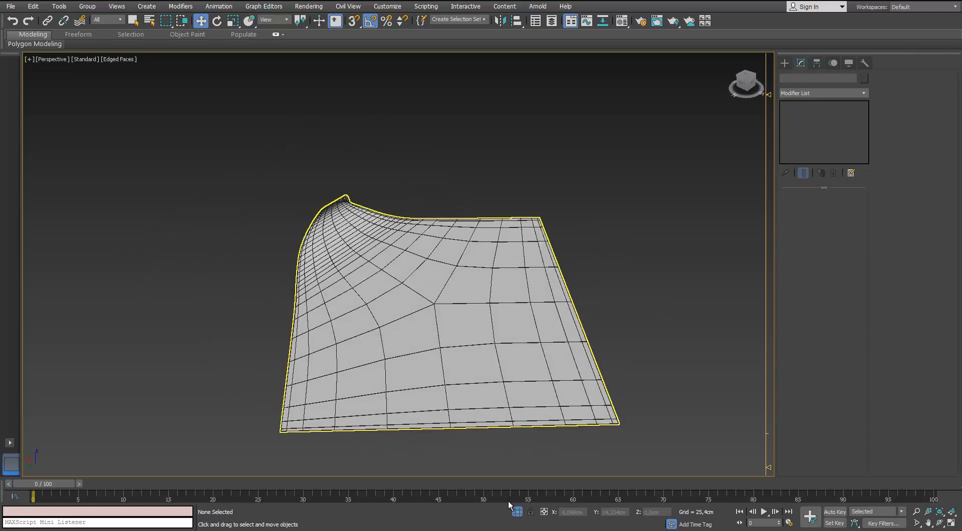
pyautogui.click(521, 511)
pyautogui.scroll(-3, 455, 339)
pyautogui.click(366, 387)
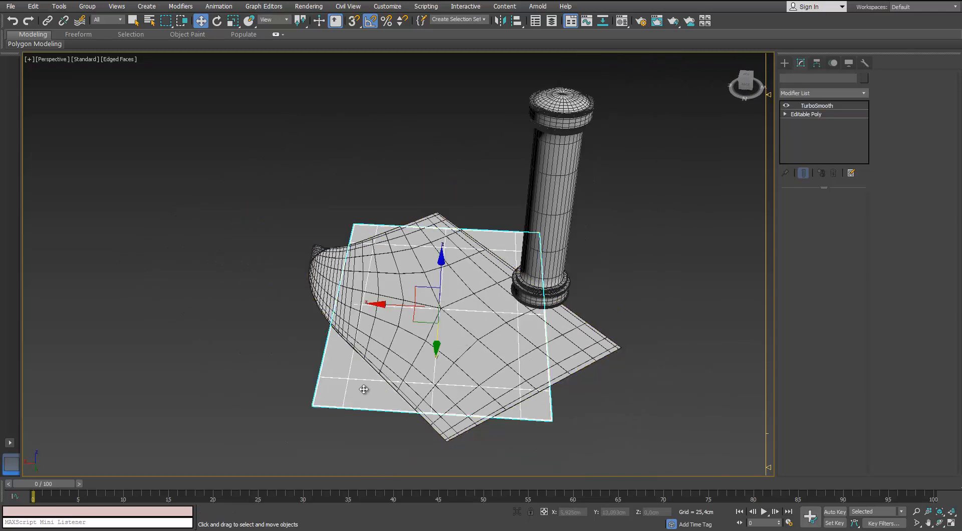
pyautogui.click(665, 309)
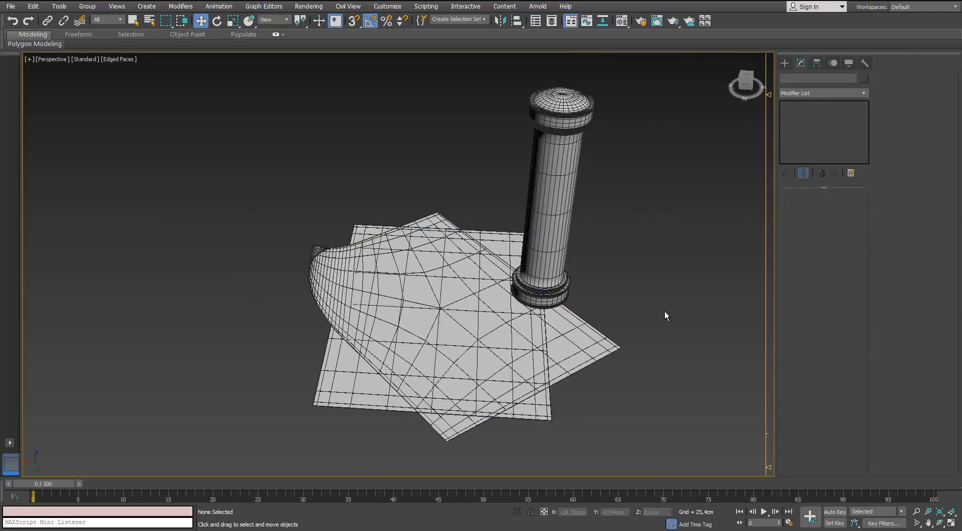
# Examine the smoothed high-poly sheets and scroll cylinder with and without edged faces
pyautogui.keyDown('alt'); pyautogui.moveTo(664, 310); pyautogui.dragTo(636, 305, button='middle'); pyautogui.keyUp('alt')
pyautogui.press('F4')
pyautogui.press('F4')
pyautogui.press('F4')
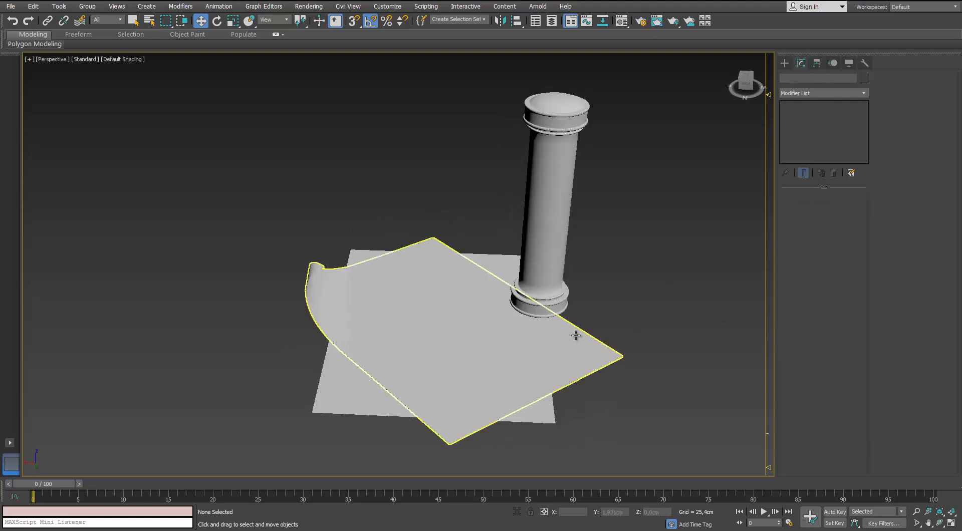
pyautogui.press('F4')
pyautogui.scroll(2, 571, 335)
pyautogui.scroll(-5, 561, 315)
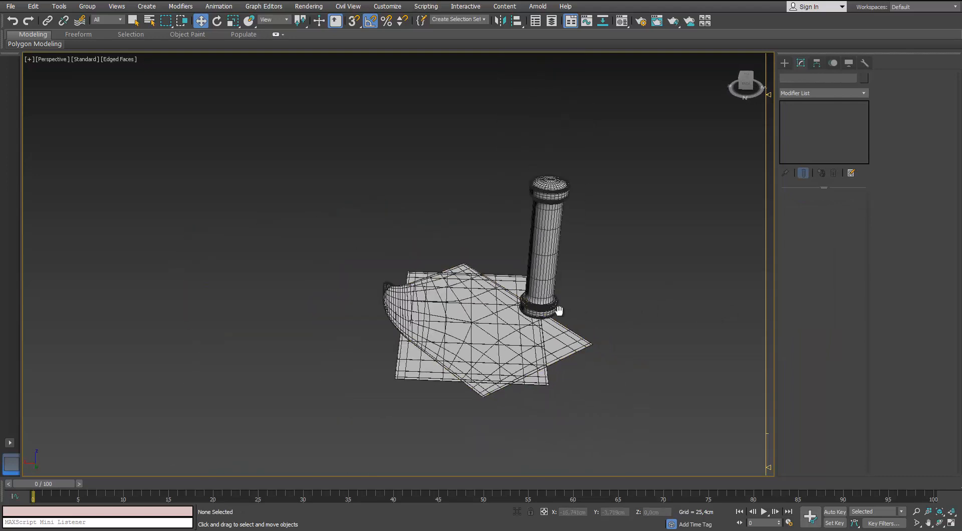
pyautogui.click(528, 296)
pyautogui.scroll(4, 569, 303)
pyautogui.moveTo(569, 304); pyautogui.dragTo(388, 283, button='middle')
pyautogui.click(515, 270)
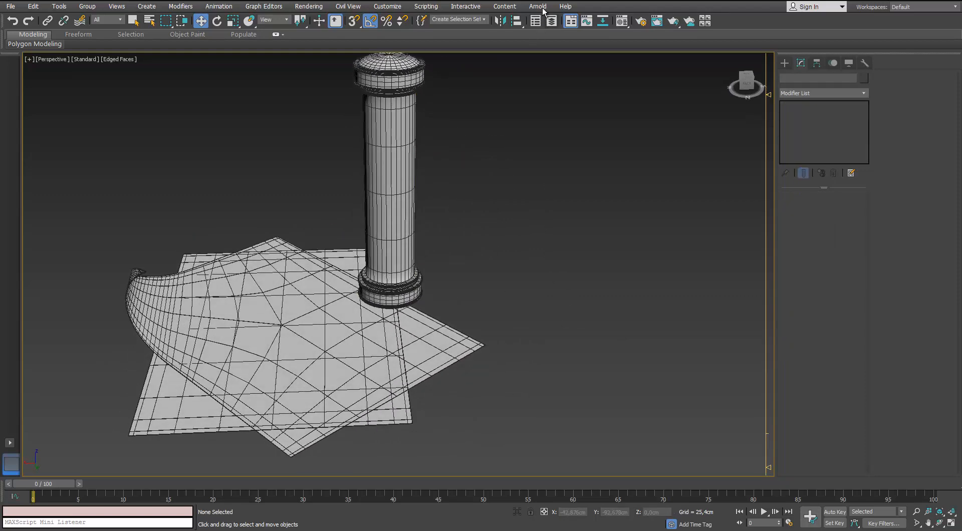
# Hide the Scroll_HP layer and show the Scroll_LP layer in the scene
pyautogui.click(537, 23)
pyautogui.moveTo(660, 248); pyautogui.dragTo(658, 244)
pyautogui.click(600, 303)
pyautogui.click(599, 311)
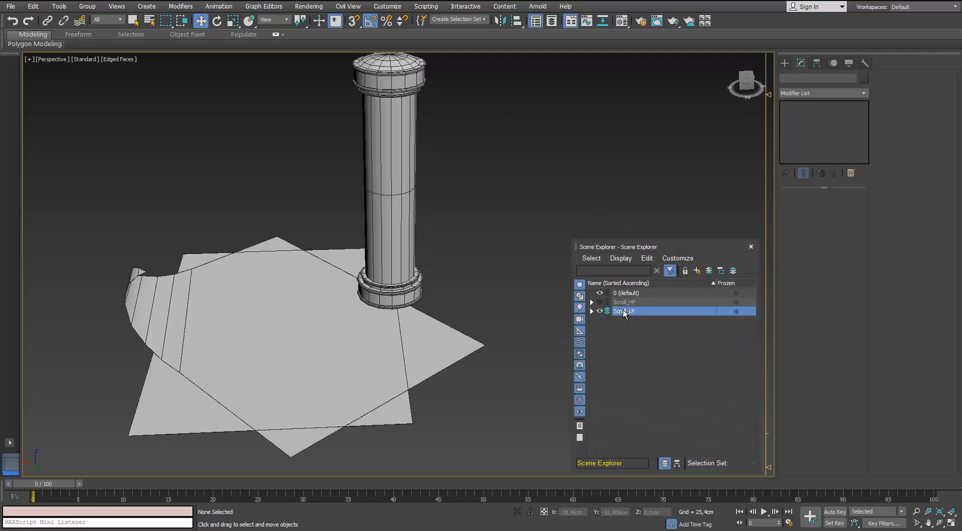
pyautogui.click(750, 247)
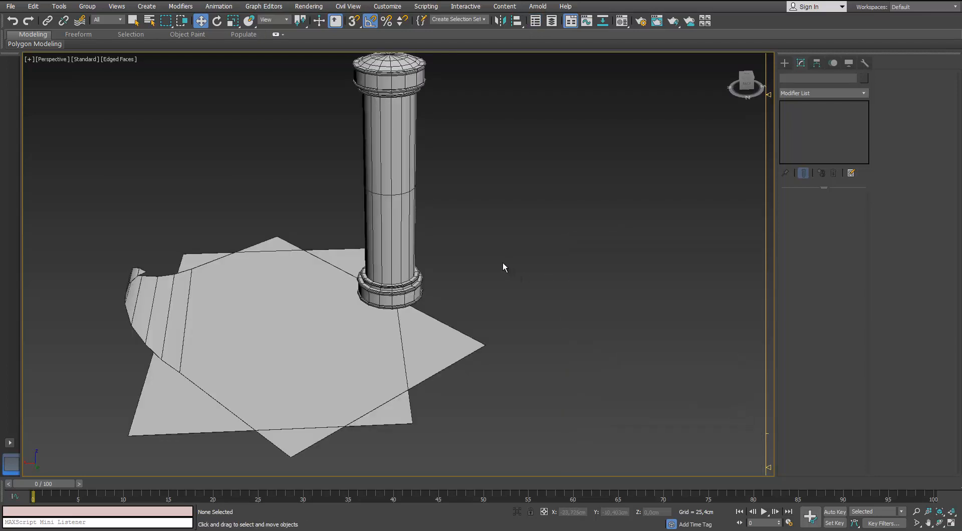
# Remove the horizontal edge loop around the middle of the low-poly scroll cylinder's shaft
pyautogui.click(390, 162)
pyautogui.moveTo(384, 104); pyautogui.dragTo(384, 125, button='middle')
pyautogui.scroll(3, 384, 125)
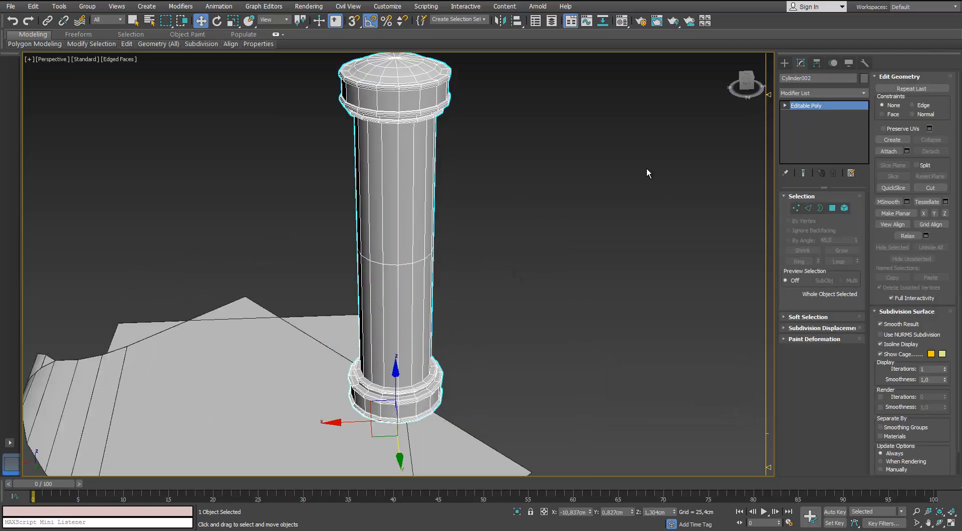
pyautogui.click(808, 208)
pyautogui.doubleClick(450, 245)
pyautogui.scroll(4, 454, 245)
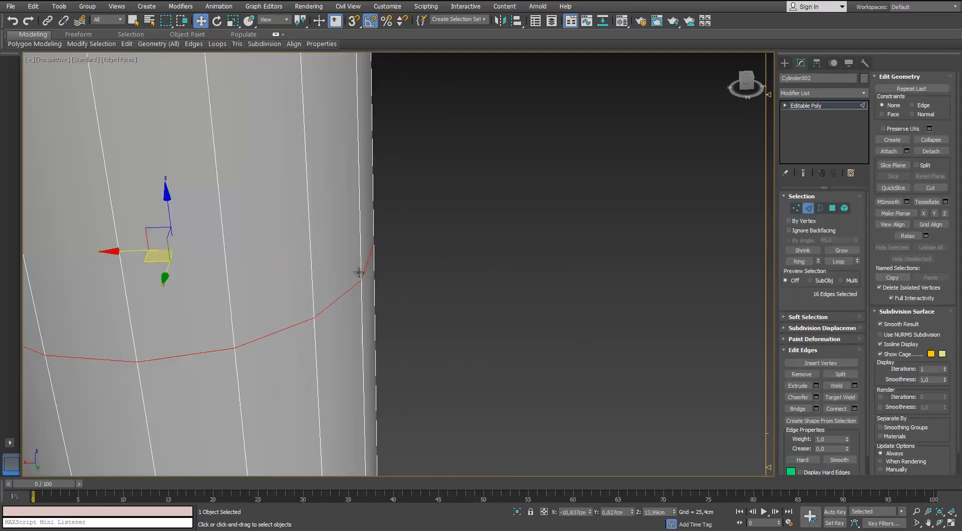
pyautogui.scroll(-2, 362, 260)
pyautogui.click(361, 260)
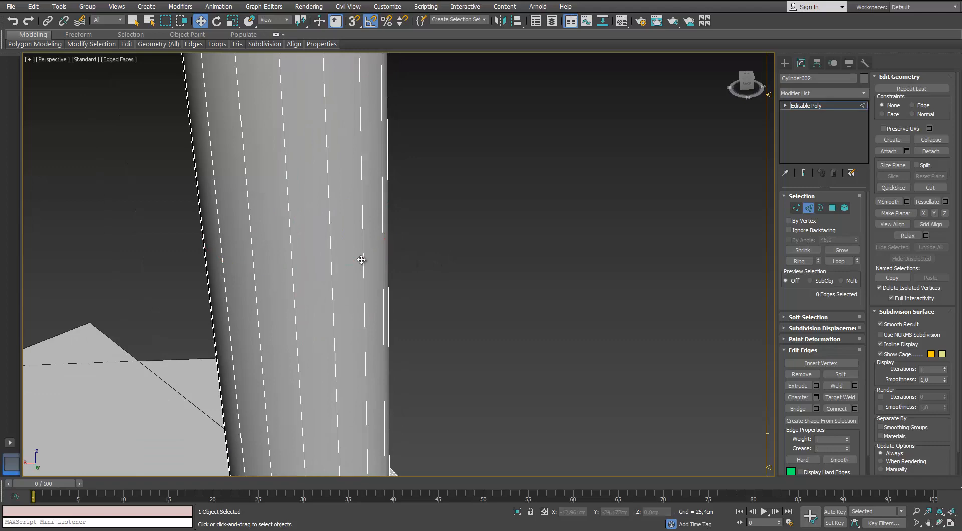
# Remove the two middle bevel edge loops from each of the three rims at the cylinder's lower end
pyautogui.scroll(-5, 356, 253)
pyautogui.scroll(6, 344, 281)
pyautogui.scroll(4, 507, 251)
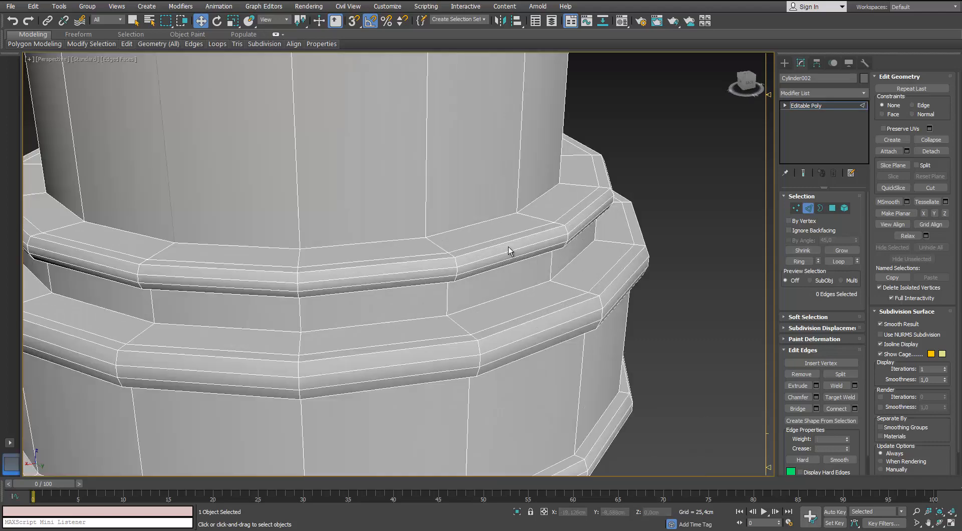
pyautogui.doubleClick(647, 245)
pyautogui.keyDown('ctrl'); pyautogui.doubleClick(649, 246); pyautogui.keyUp('ctrl')
pyautogui.scroll(-4, 654, 253)
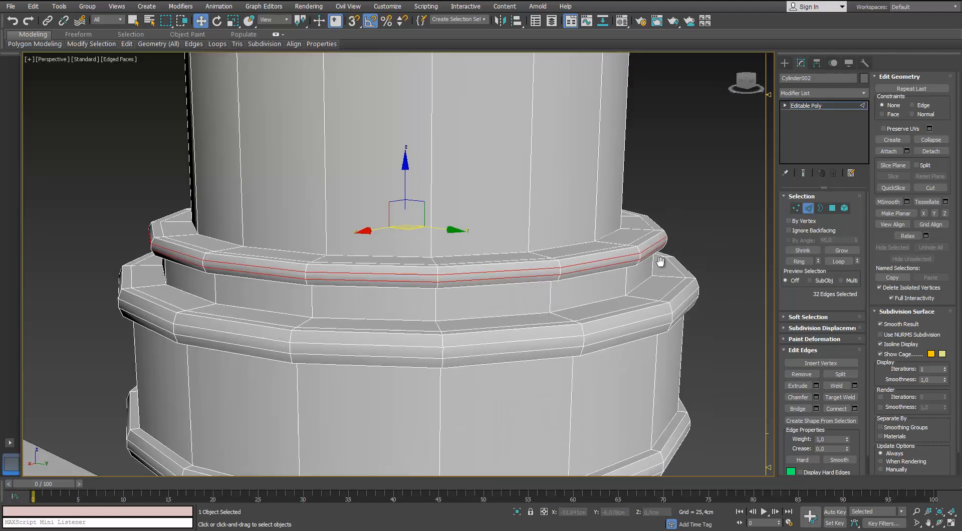
pyautogui.keyDown('ctrl'); pyautogui.doubleClick(625, 238); pyautogui.keyUp('ctrl')
pyautogui.keyDown('ctrl'); pyautogui.doubleClick(629, 238); pyautogui.keyUp('ctrl')
pyautogui.keyDown('alt'); pyautogui.moveTo(629, 238); pyautogui.dragTo(625, 293, button='middle'); pyautogui.keyUp('alt')
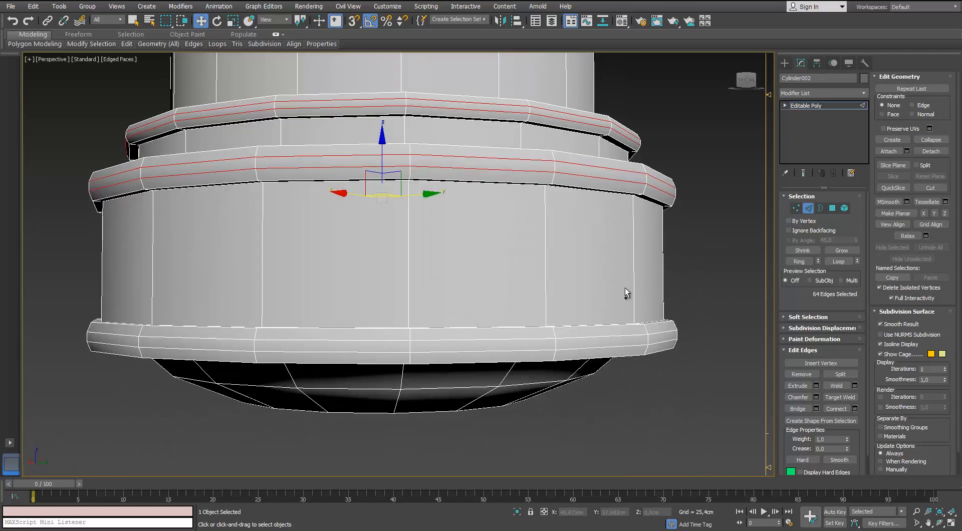
pyautogui.keyDown('ctrl'); pyautogui.doubleClick(609, 340); pyautogui.keyUp('ctrl')
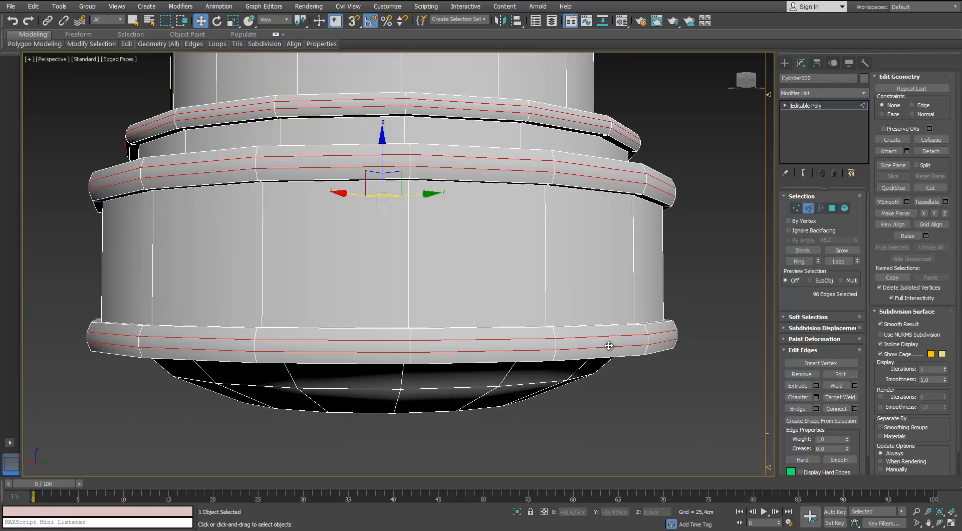
pyautogui.hotkey('ctrl', 'BackSpace')
# Remove the leftover bevel edge loop on the underside of the cylinder's bottommost rim
pyautogui.keyDown('alt'); pyautogui.moveTo(600, 348); pyautogui.dragTo(413, 280, button='middle'); pyautogui.keyUp('alt')
pyautogui.moveTo(413, 281); pyautogui.dragTo(409, 289, button='middle')
pyautogui.scroll(4, 441, 327)
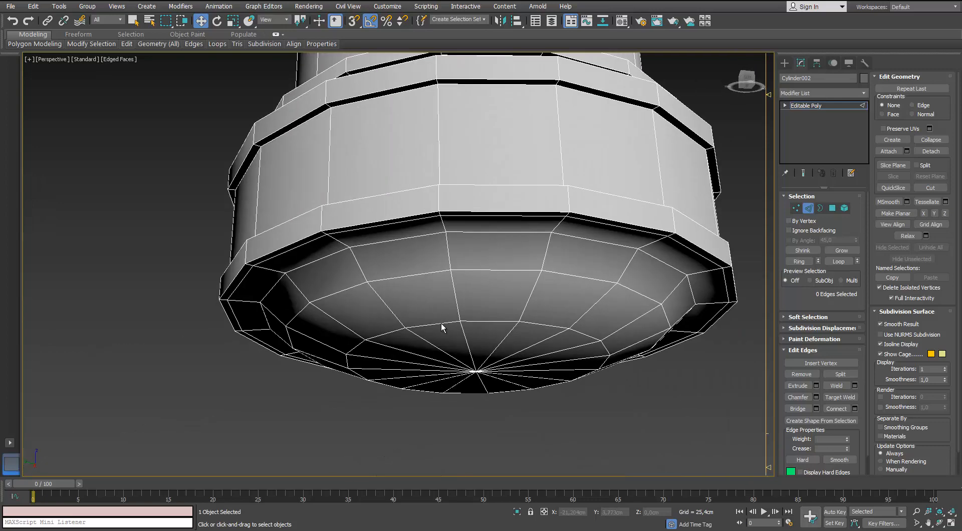
pyautogui.doubleClick(296, 246)
pyautogui.hotkey('ctrl', 'd')
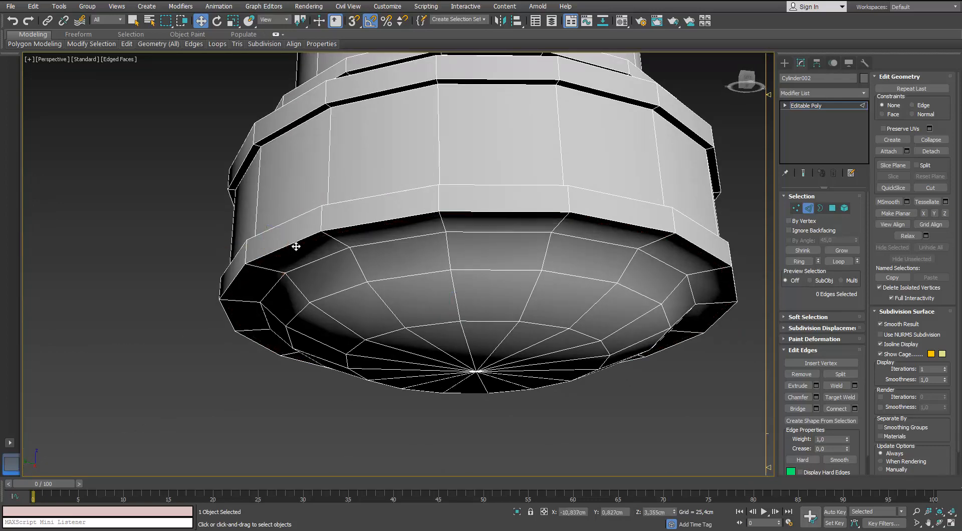
# Remove the leftover bevel edge loops on the top faces of the lower end's two upper rims
pyautogui.scroll(-4, 285, 241)
pyautogui.keyDown('alt'); pyautogui.moveTo(285, 241); pyautogui.dragTo(342, 160, button='middle'); pyautogui.keyUp('alt')
pyautogui.scroll(5, 296, 301)
pyautogui.doubleClick(336, 175)
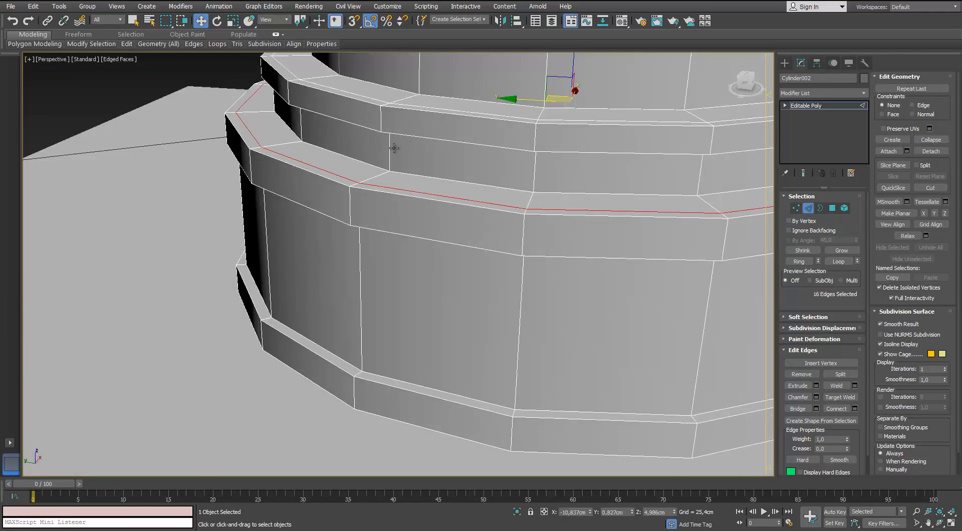
pyautogui.keyDown('alt'); pyautogui.moveTo(395, 148); pyautogui.dragTo(353, 84, button='middle'); pyautogui.keyUp('alt')
pyautogui.keyDown('ctrl'); pyautogui.doubleClick(349, 152); pyautogui.keyUp('ctrl')
pyautogui.hotkey('ctrl', 'd')
# Try to remove the bevel edge loops from the lowest rim at the cylinder's upper end
pyautogui.scroll(-5, 350, 151)
pyautogui.scroll(5, 352, 85)
pyautogui.scroll(5, 353, 84)
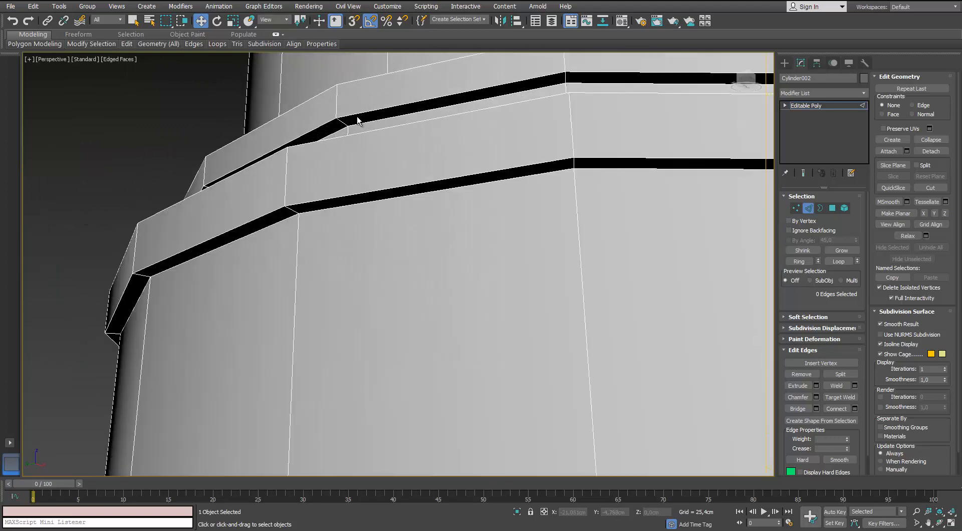
pyautogui.keyDown('alt'); pyautogui.moveTo(365, 148); pyautogui.dragTo(358, 165, button='middle'); pyautogui.keyUp('alt')
pyautogui.scroll(-10, 358, 165)
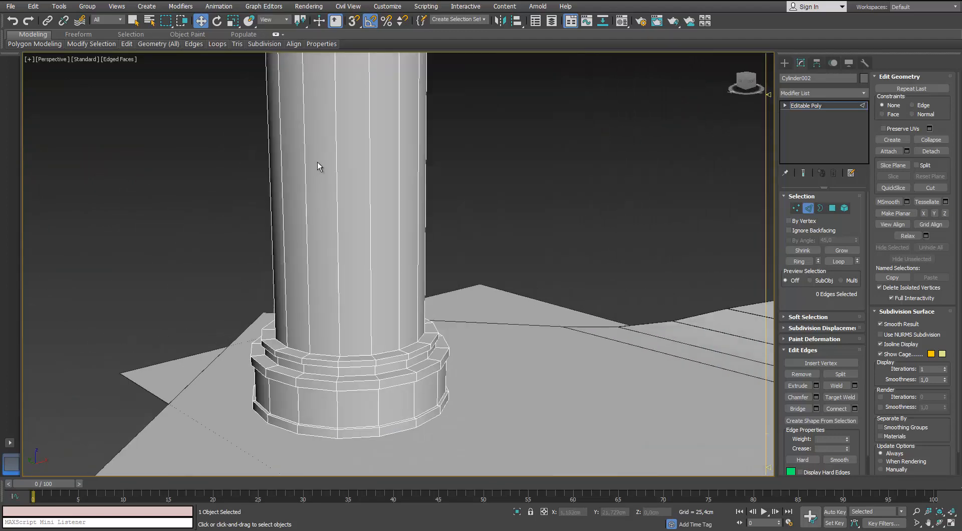
pyautogui.keyDown('alt'); pyautogui.moveTo(295, 235); pyautogui.dragTo(280, 210, button='middle'); pyautogui.keyUp('alt')
pyautogui.scroll(6, 216, 180)
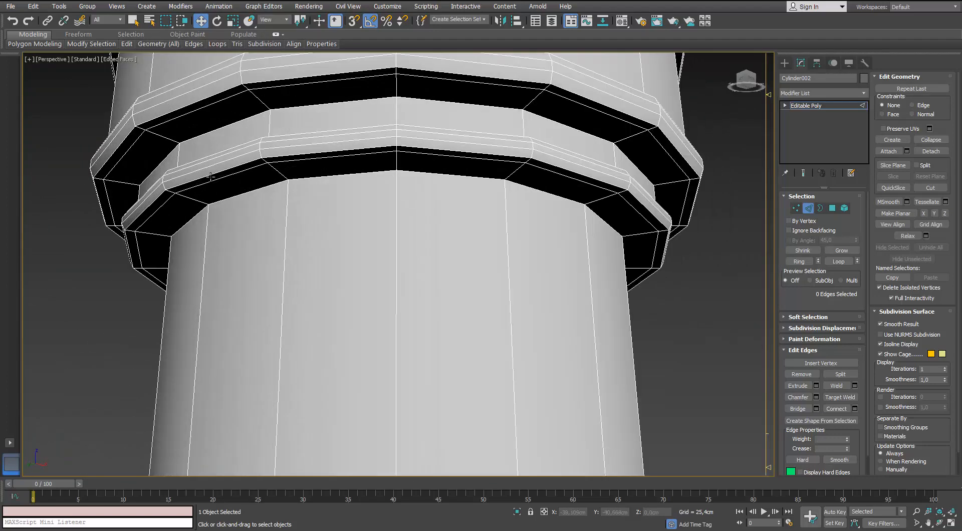
pyautogui.doubleClick(212, 181)
pyautogui.keyDown('ctrl'); pyautogui.doubleClick(218, 163); pyautogui.keyUp('ctrl')
pyautogui.keyDown('alt'); pyautogui.moveTo(217, 163); pyautogui.dragTo(162, 279, button='middle'); pyautogui.keyUp('alt')
pyautogui.keyDown('ctrl'); pyautogui.doubleClick(170, 265); pyautogui.keyUp('ctrl')
pyautogui.scroll(3, 158, 283)
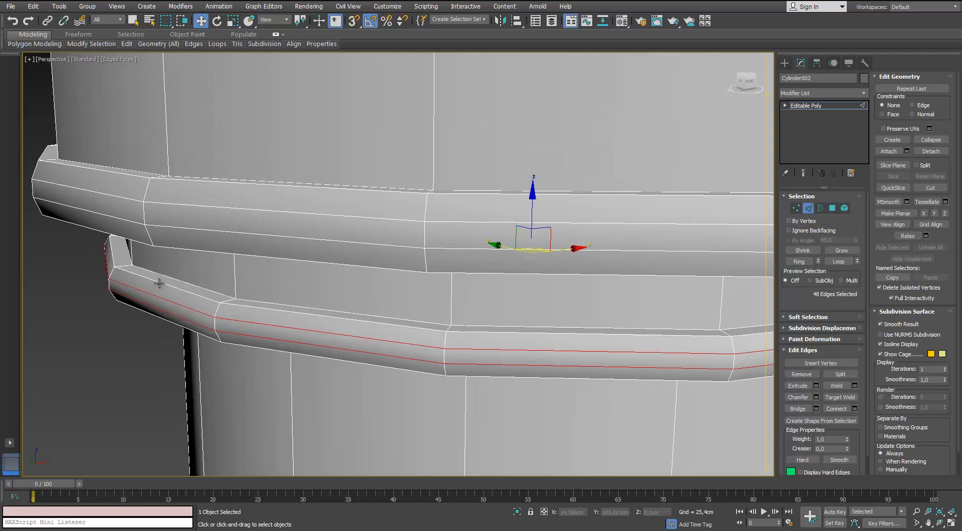
pyautogui.scroll(5, 157, 251)
pyautogui.scroll(-2, 158, 250)
pyautogui.click(157, 250)
pyautogui.scroll(-5, 109, 168)
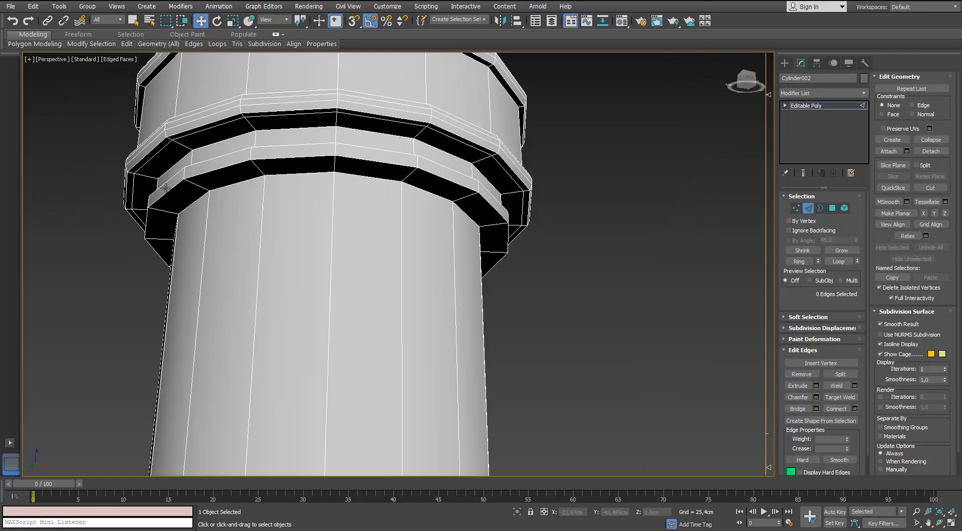
# Undo the recent bevel edge loop removals at the cylinder's upper end and on the three rims at its lower end
pyautogui.doubleClick(128, 165)
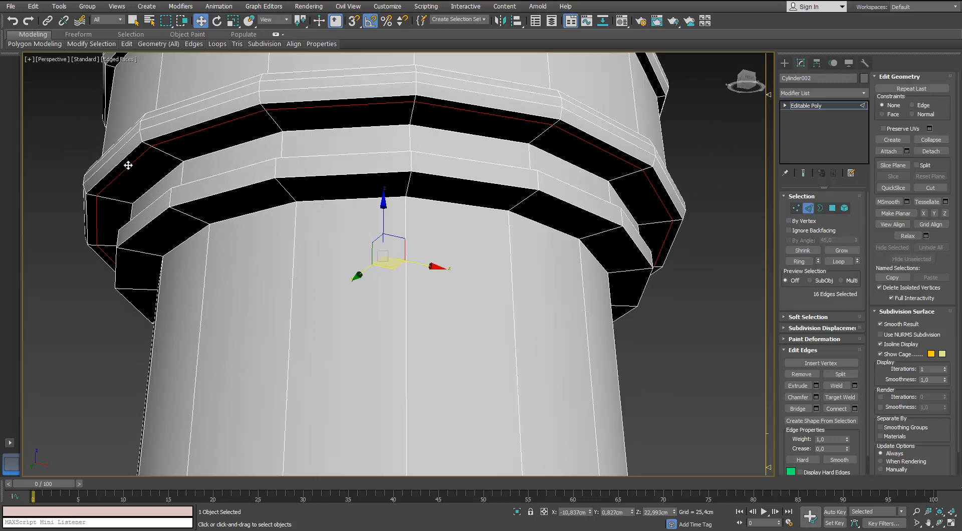
pyautogui.scroll(-4, 235, 386)
pyautogui.keyDown('ctrl'); pyautogui.doubleClick(252, 306); pyautogui.keyUp('ctrl')
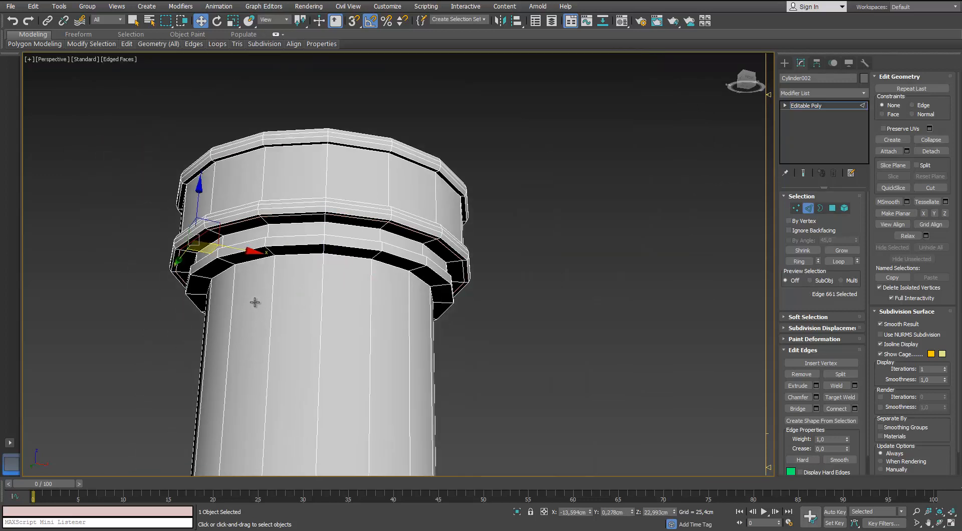
pyautogui.hotkey('ctrl', 'z')
pyautogui.scroll(-8, 254, 302)
pyautogui.keyDown('alt'); pyautogui.moveTo(254, 302); pyautogui.dragTo(255, 324, button='middle'); pyautogui.keyUp('alt')
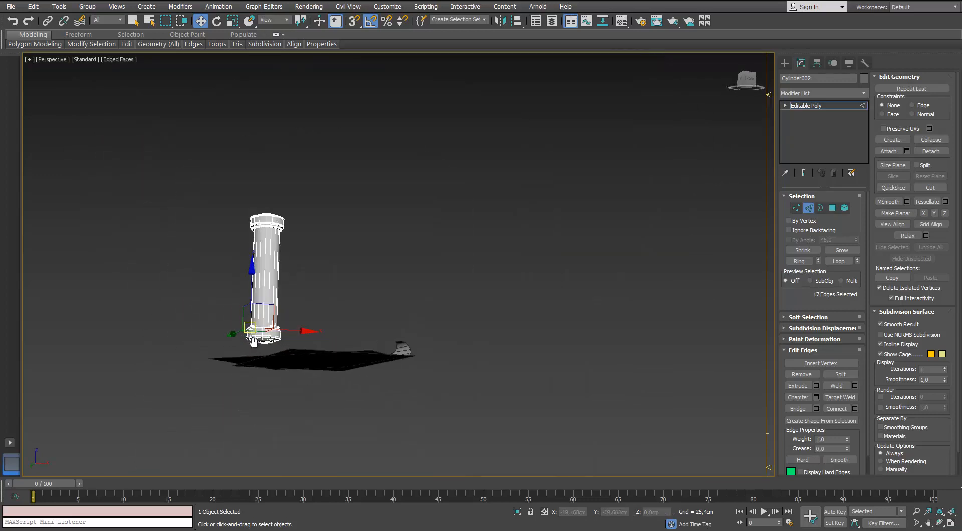
pyautogui.scroll(8, 255, 324)
pyautogui.scroll(-8, 255, 323)
pyautogui.hotkey('ctrl', 'z')
pyautogui.hotkey('ctrl', 'z')
pyautogui.hotkey('ctrl', 'z')
pyautogui.hotkey('ctrl', 'z')
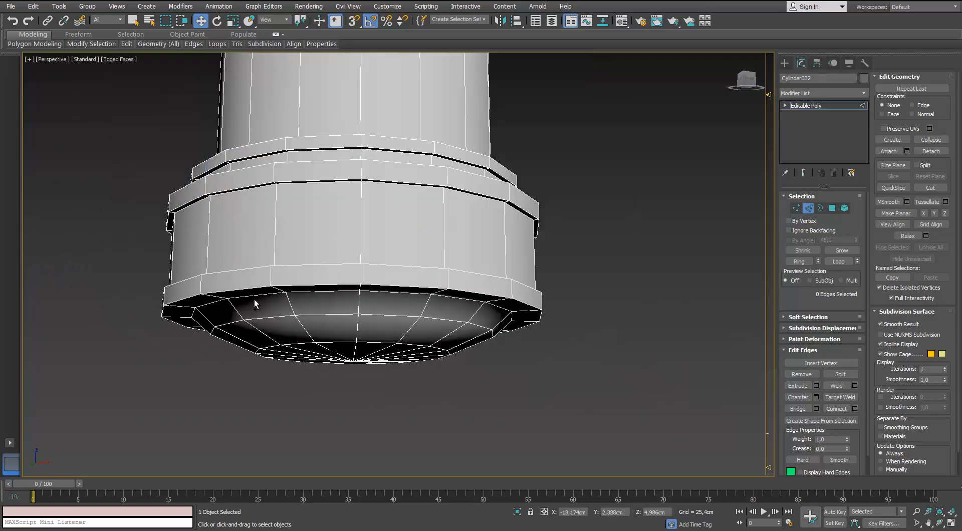
pyautogui.keyDown('alt'); pyautogui.moveTo(260, 305); pyautogui.dragTo(280, 237, button='middle'); pyautogui.keyUp('alt')
pyautogui.scroll(4, 278, 241)
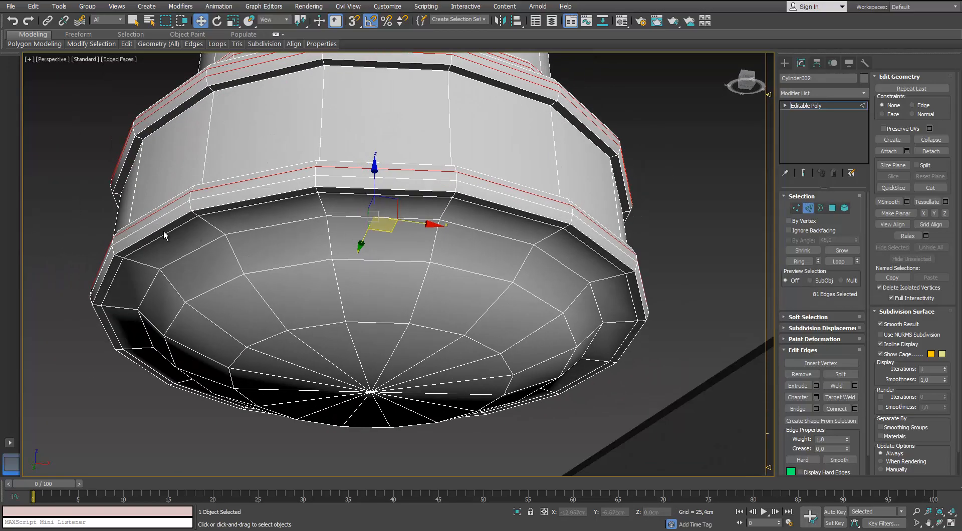
# Add the underside and top-face bevel loops of the lower end's rims to the selected middle loops and remove them all with their vertices
pyautogui.doubleClick(164, 235)
pyautogui.keyDown('alt'); pyautogui.moveTo(175, 211); pyautogui.dragTo(126, 250, button='middle'); pyautogui.keyUp('alt')
pyautogui.keyDown('ctrl'); pyautogui.doubleClick(107, 269); pyautogui.keyUp('ctrl')
pyautogui.scroll(3, 131, 183)
pyautogui.keyDown('alt'); pyautogui.moveTo(129, 176); pyautogui.dragTo(107, 165, button='middle'); pyautogui.keyUp('alt')
pyautogui.keyDown('ctrl'); pyautogui.doubleClick(110, 202); pyautogui.keyUp('ctrl')
pyautogui.hotkey('ctrl', 'BackSpace')
# Remove the underside bevel edge loops from the two lower rims at the cylinder's upper end
pyautogui.scroll(-5, 109, 200)
pyautogui.moveTo(234, 127); pyautogui.dragTo(275, 220, button='middle')
pyautogui.scroll(-5, 279, 241)
pyautogui.scroll(-2, 279, 235)
pyautogui.moveTo(283, 75); pyautogui.dragTo(287, 216, button='middle')
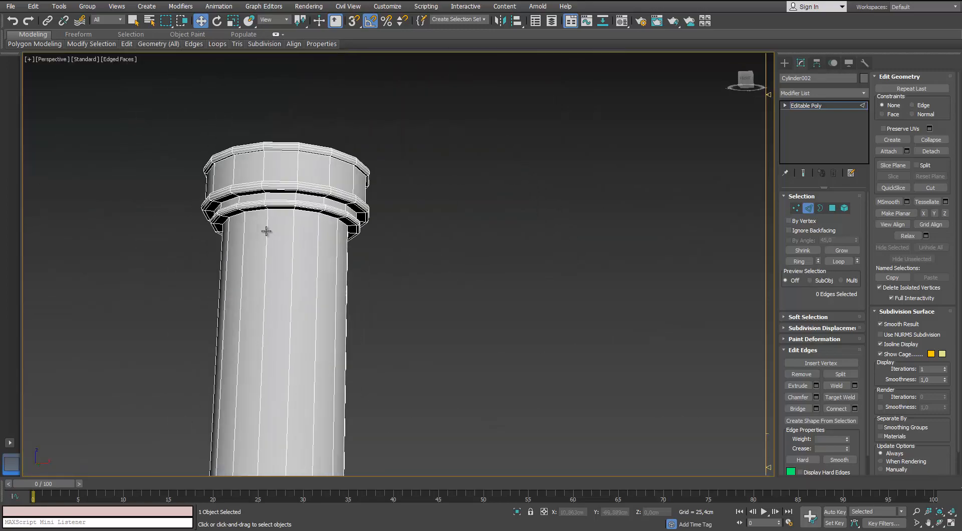
pyautogui.scroll(10, 266, 231)
pyautogui.scroll(-8, 250, 240)
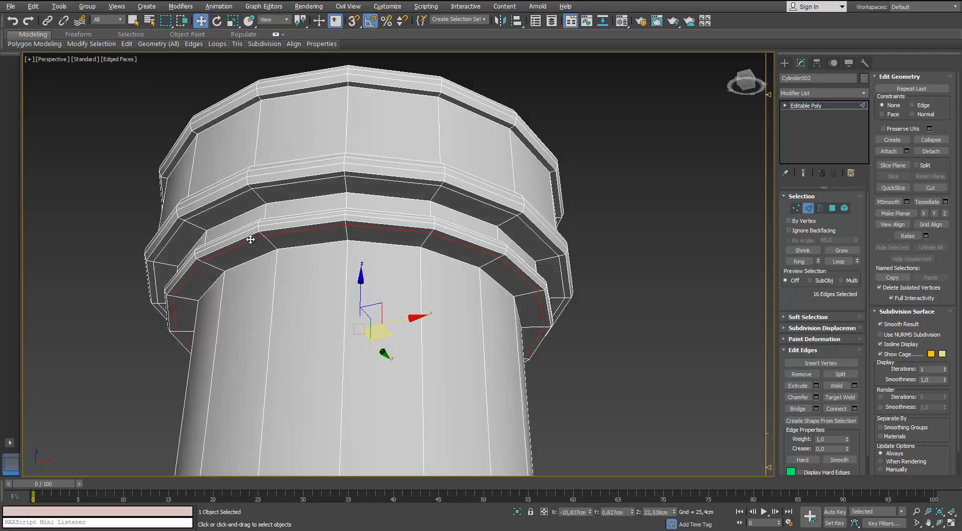
pyautogui.keyDown('alt'); pyautogui.moveTo(247, 236); pyautogui.dragTo(165, 195, button='middle'); pyautogui.keyUp('alt')
pyautogui.scroll(10, 166, 195)
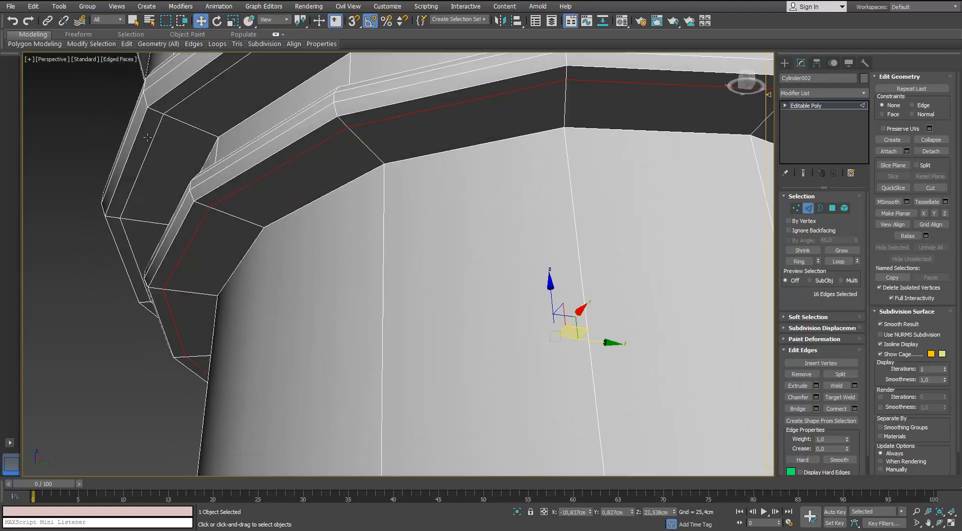
pyautogui.keyDown('ctrl'); pyautogui.doubleClick(148, 137); pyautogui.keyUp('ctrl')
pyautogui.scroll(-8, 150, 140)
pyautogui.keyDown('alt'); pyautogui.moveTo(150, 140); pyautogui.dragTo(199, 268, button='middle'); pyautogui.keyUp('alt')
pyautogui.scroll(5, 161, 279)
pyautogui.scroll(-5, 168, 249)
pyautogui.scroll(5, 195, 208)
pyautogui.scroll(-4, 200, 269)
pyautogui.scroll(5, 194, 286)
pyautogui.scroll(-3, 194, 286)
pyautogui.keyDown('alt'); pyautogui.moveTo(228, 298); pyautogui.dragTo(200, 188, button='middle'); pyautogui.keyUp('alt')
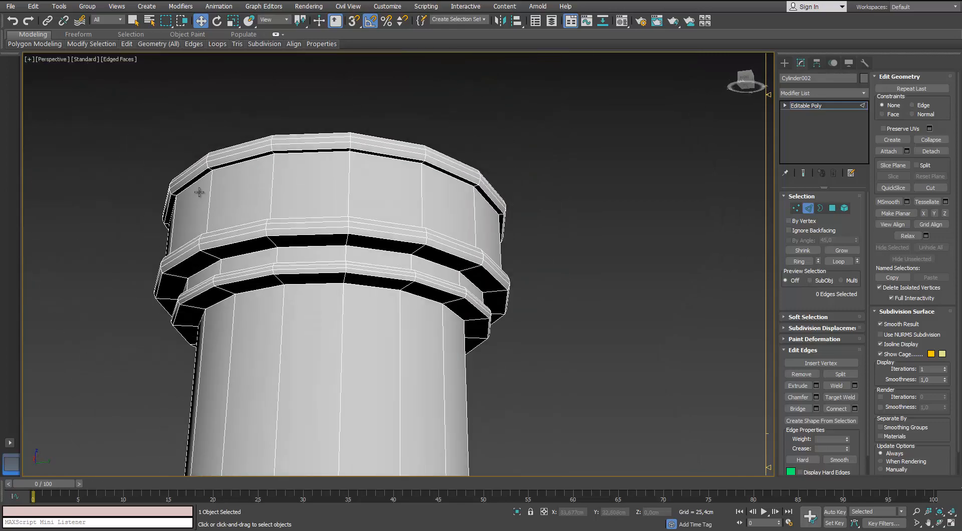
pyautogui.scroll(4, 200, 189)
pyautogui.scroll(-3, 226, 157)
pyautogui.keyDown('alt'); pyautogui.moveTo(226, 157); pyautogui.dragTo(196, 219, button='middle'); pyautogui.keyUp('alt')
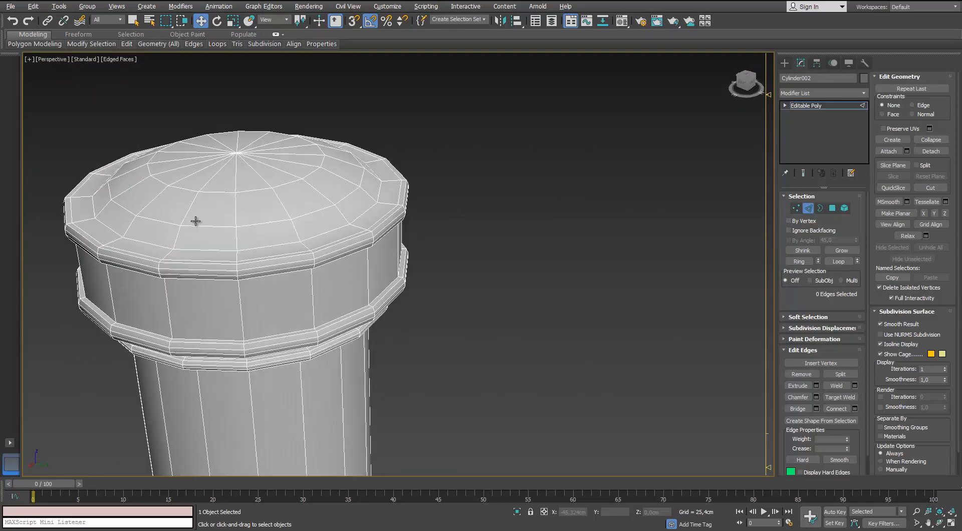
pyautogui.scroll(4, 196, 219)
pyautogui.doubleClick(176, 220)
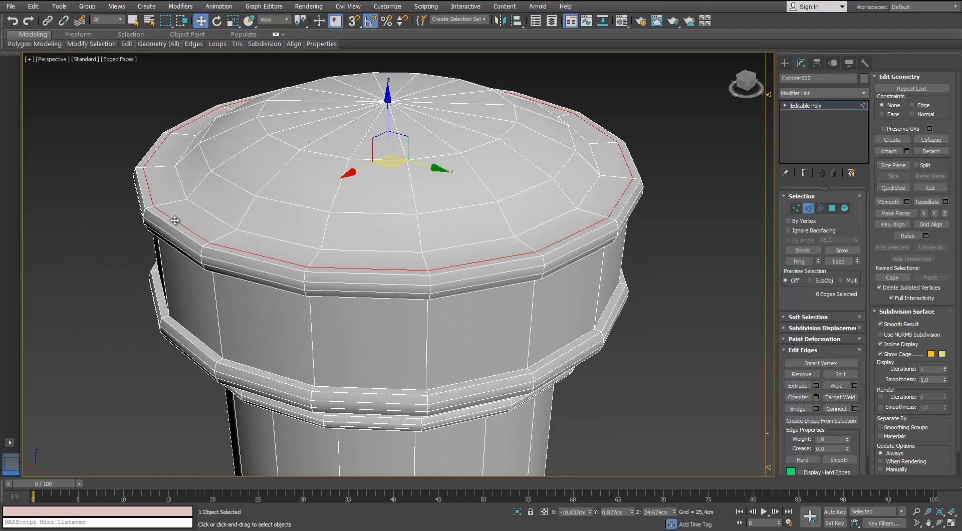
pyautogui.hotkey('ctrl', 'd')
# Leave edge editing and add an Unwrap UVW modifier to the low-poly scroll cylinder
pyautogui.scroll(-3, 175, 221)
pyautogui.keyDown('alt'); pyautogui.moveTo(175, 221); pyautogui.dragTo(350, 241, button='middle'); pyautogui.keyUp('alt')
pyautogui.scroll(-3, 332, 167)
pyautogui.scroll(4, 350, 240)
pyautogui.keyDown('alt'); pyautogui.moveTo(356, 296); pyautogui.dragTo(451, 280, button='middle'); pyautogui.keyUp('alt')
pyautogui.scroll(-5, 409, 301)
pyautogui.scroll(3, 421, 295)
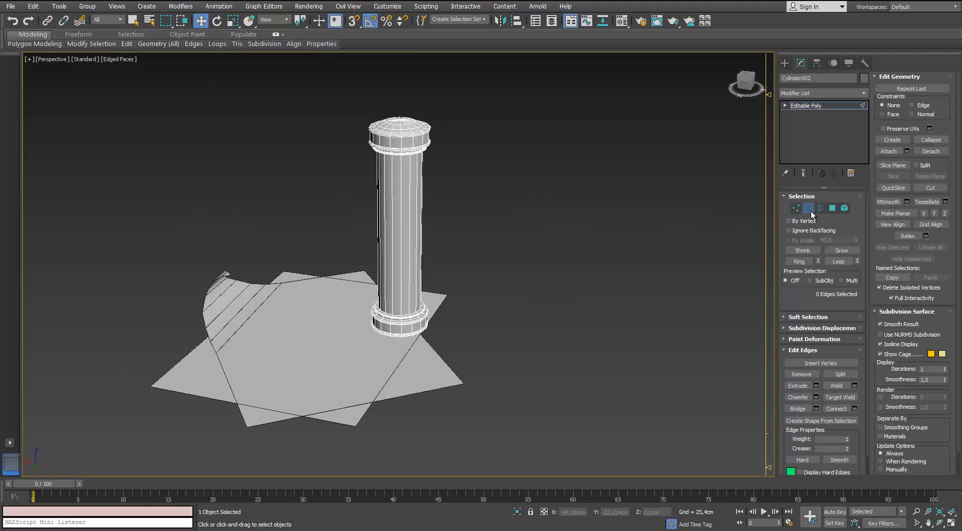
pyautogui.click(808, 207)
pyautogui.click(863, 94)
pyautogui.press('u')
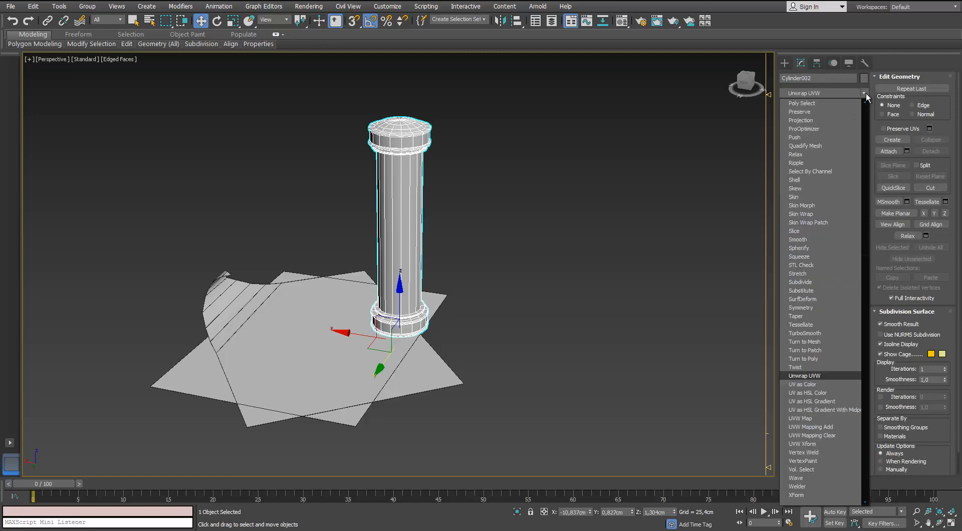
pyautogui.press('Return')
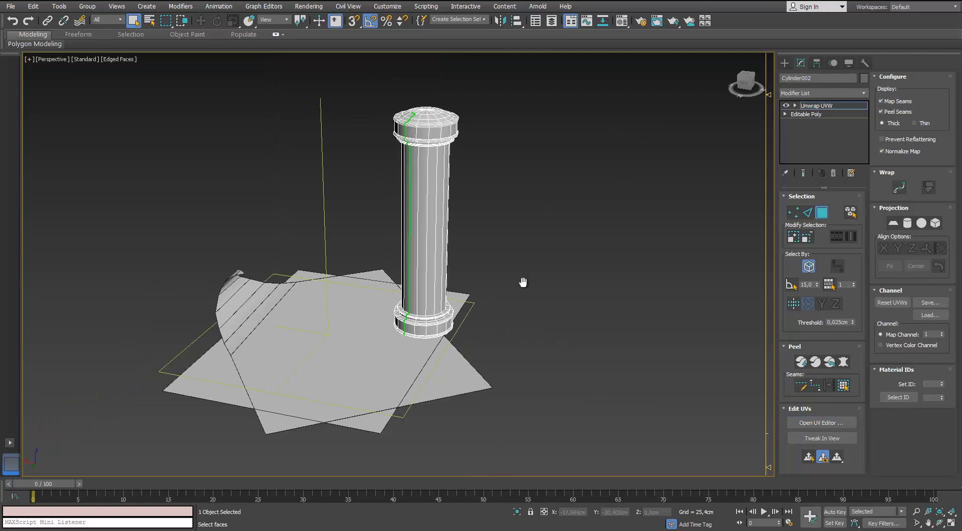
# Open the UV editor and unwrap all of the cylinder's faces with Normal Mapping set to Box Mapping
pyautogui.keyDown('alt'); pyautogui.moveTo(524, 280); pyautogui.dragTo(480, 271, button='middle'); pyautogui.keyUp('alt')
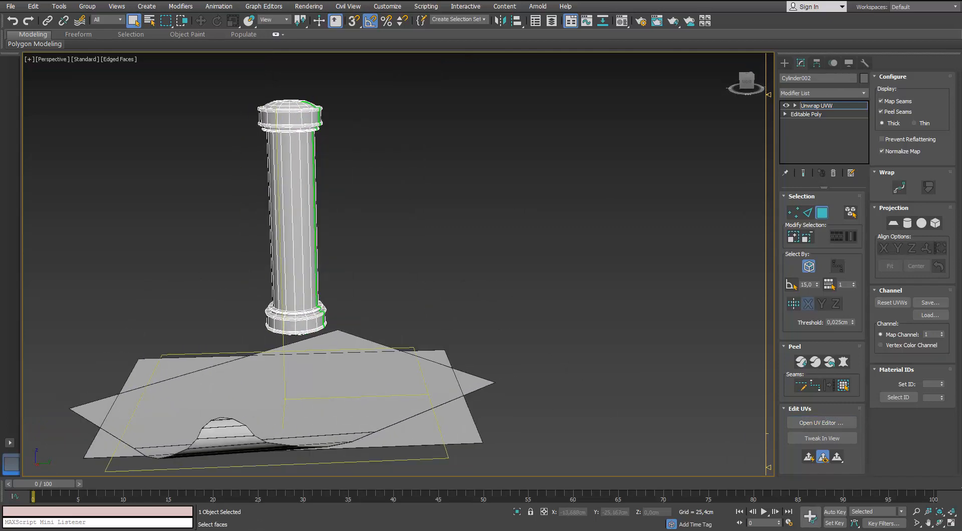
pyautogui.click(822, 422)
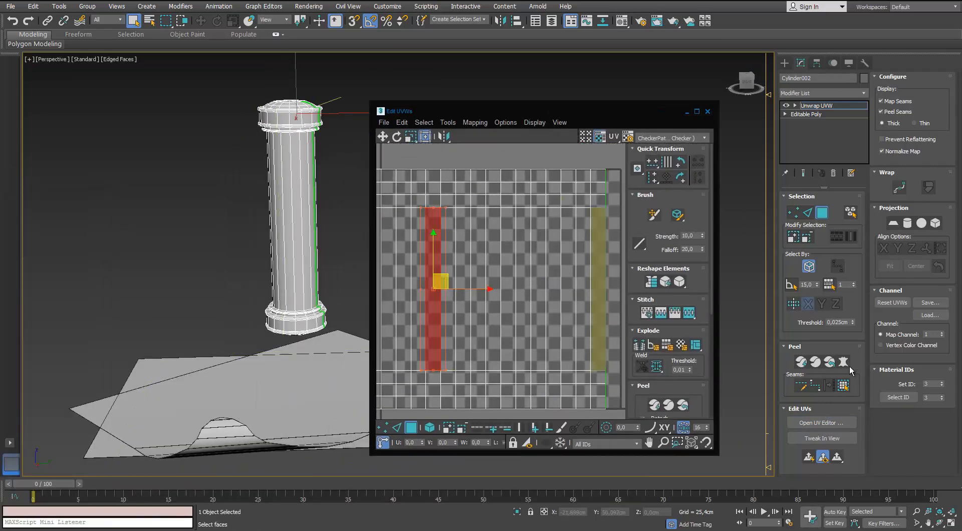
pyautogui.hotkey('ctrl', 'a')
pyautogui.moveTo(475, 110); pyautogui.dragTo(484, 90)
pyautogui.click(482, 101)
pyautogui.click(486, 128)
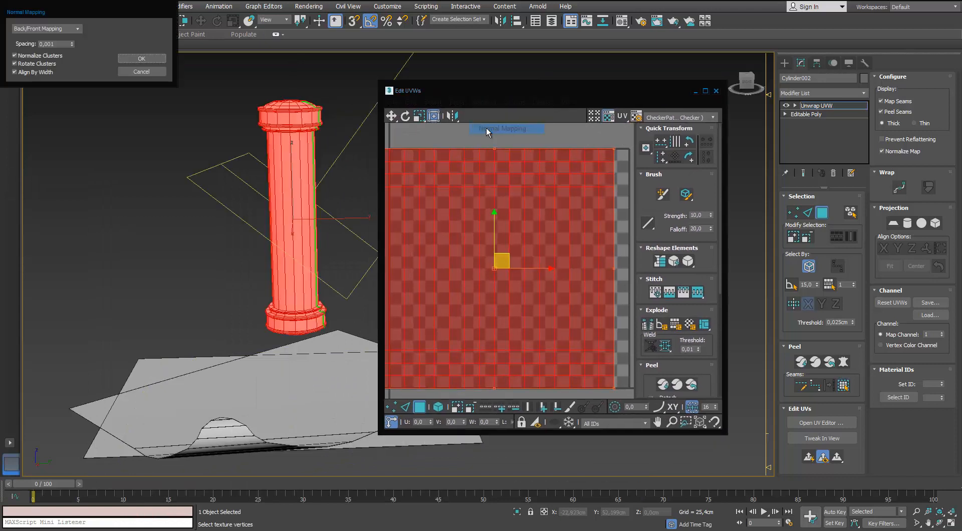
pyautogui.moveTo(70, 13); pyautogui.dragTo(93, 67)
pyautogui.click(69, 82)
pyautogui.click(65, 113)
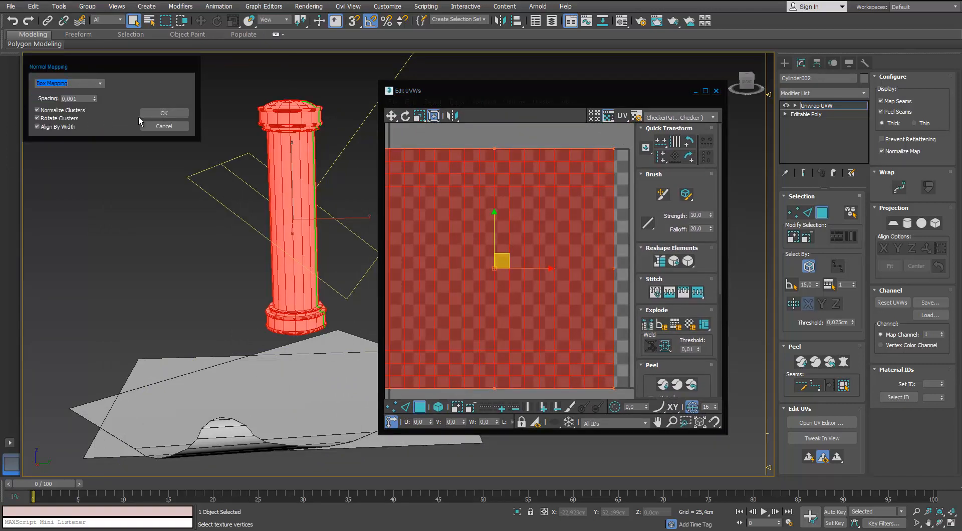
pyautogui.click(156, 113)
# Hide the checker background in the maximised UV editor and flatten all faces into separate, packed UV islands
pyautogui.scroll(-3, 422, 229)
pyautogui.click(706, 91)
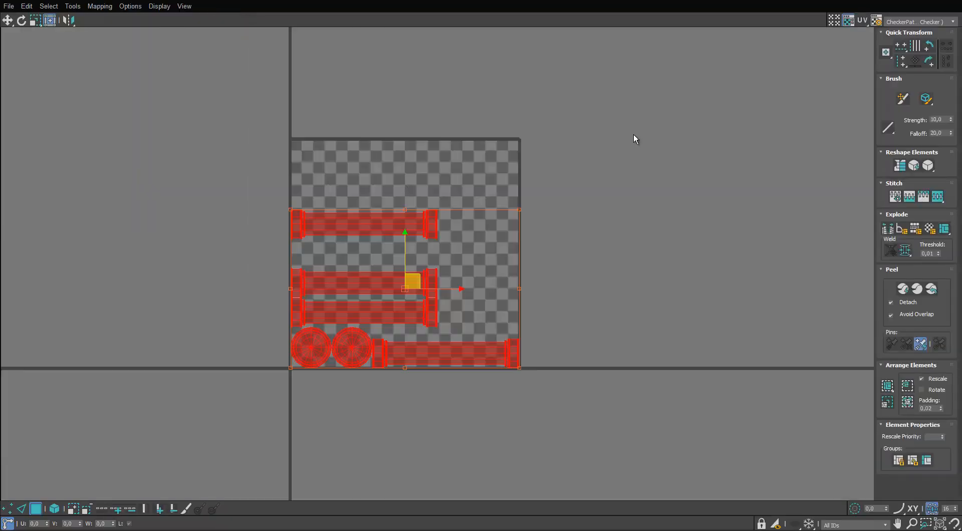
pyautogui.click(850, 20)
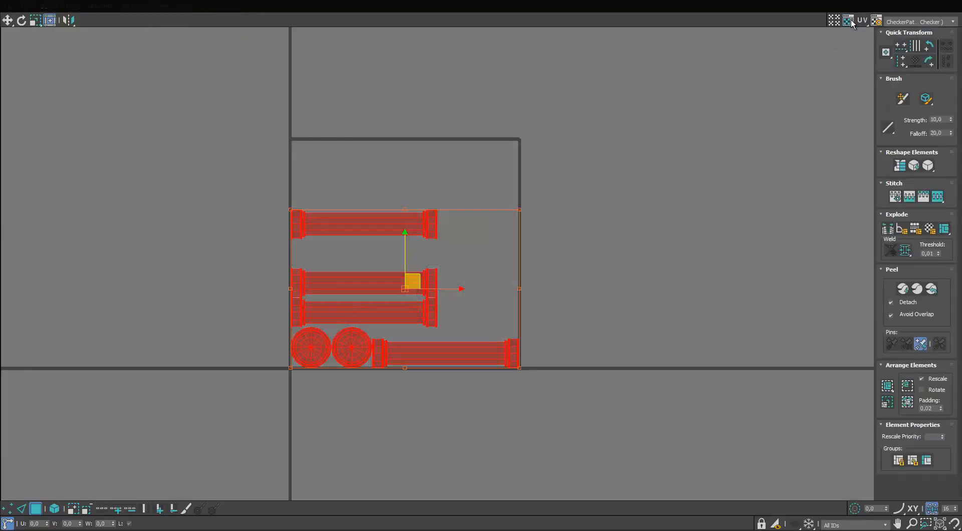
pyautogui.click(891, 403)
pyautogui.scroll(2, 381, 200)
pyautogui.scroll(-2, 380, 193)
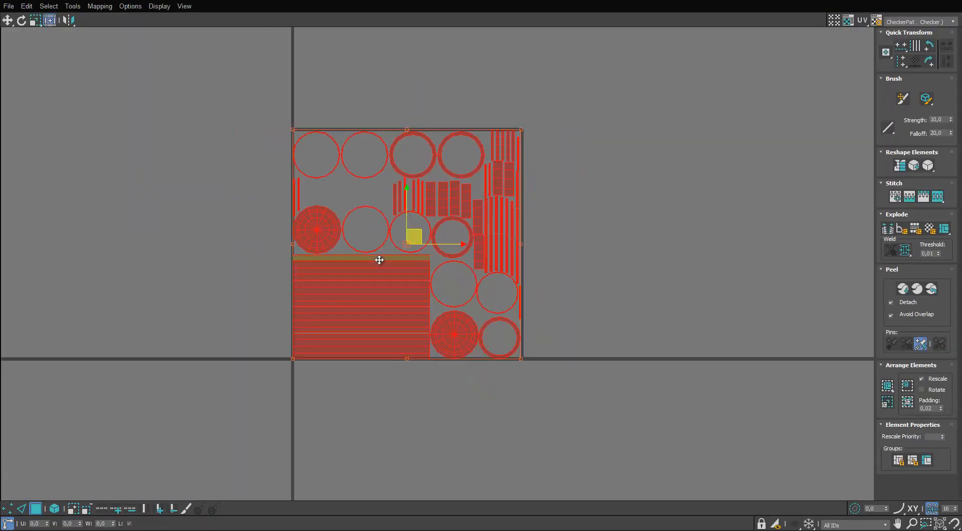
# Stitch the shaft's four UV strips together along their long edges into one island
pyautogui.press('2')
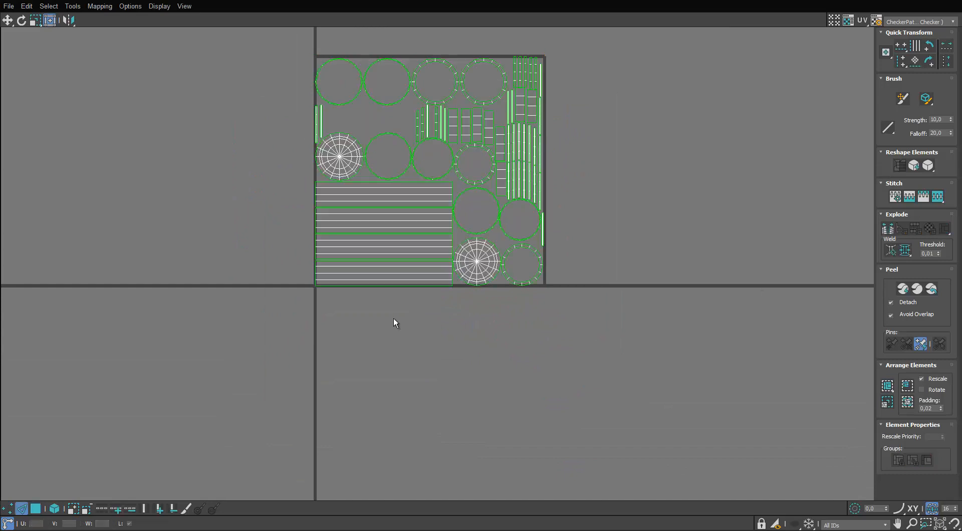
pyautogui.scroll(3, 387, 301)
pyautogui.press('s')
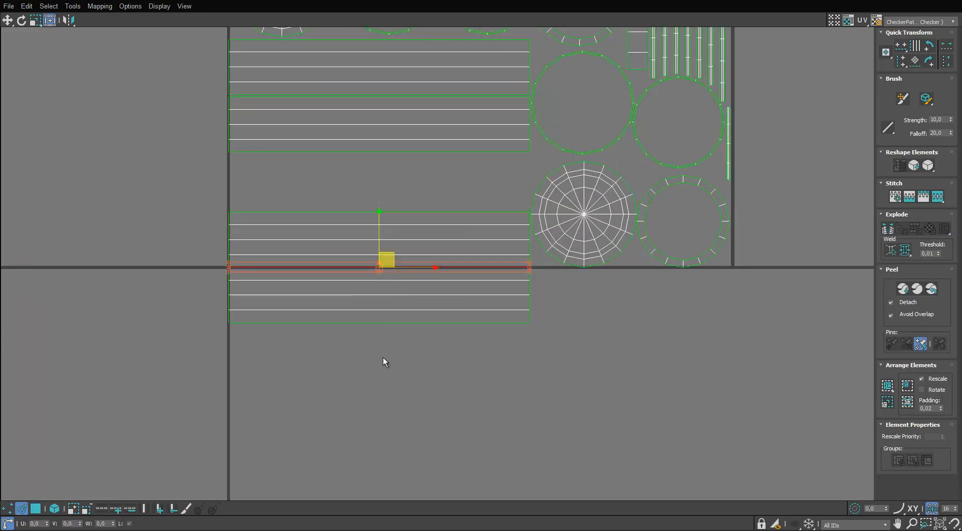
pyautogui.click(381, 323)
pyautogui.press('s')
pyautogui.moveTo(388, 374); pyautogui.dragTo(388, 369)
pyautogui.press('s')
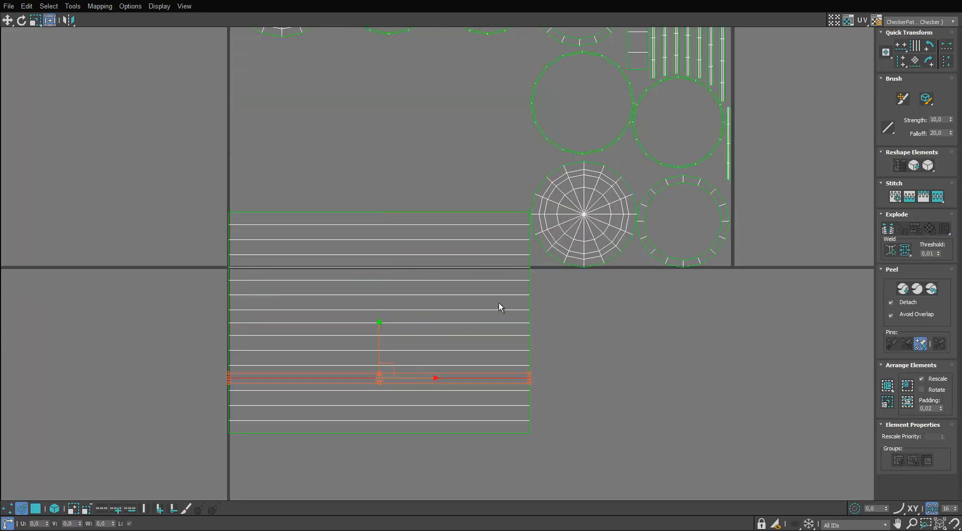
# Move one short rim strip as a whole UV element out of the packed layout into the empty space beside the UV square
pyautogui.scroll(-2, 495, 286)
pyautogui.moveTo(490, 211); pyautogui.dragTo(385, 333, button='middle')
pyautogui.scroll(1, 471, 167)
pyautogui.scroll(-1, 451, 183)
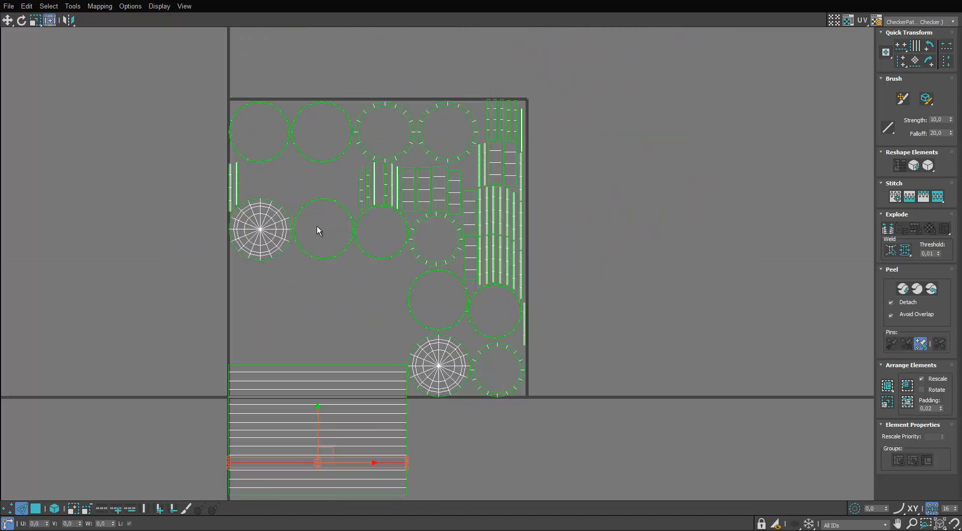
pyautogui.click(36, 508)
pyautogui.hotkey('ctrl', 'a')
pyautogui.moveTo(296, 307); pyautogui.dragTo(355, 318, button='middle')
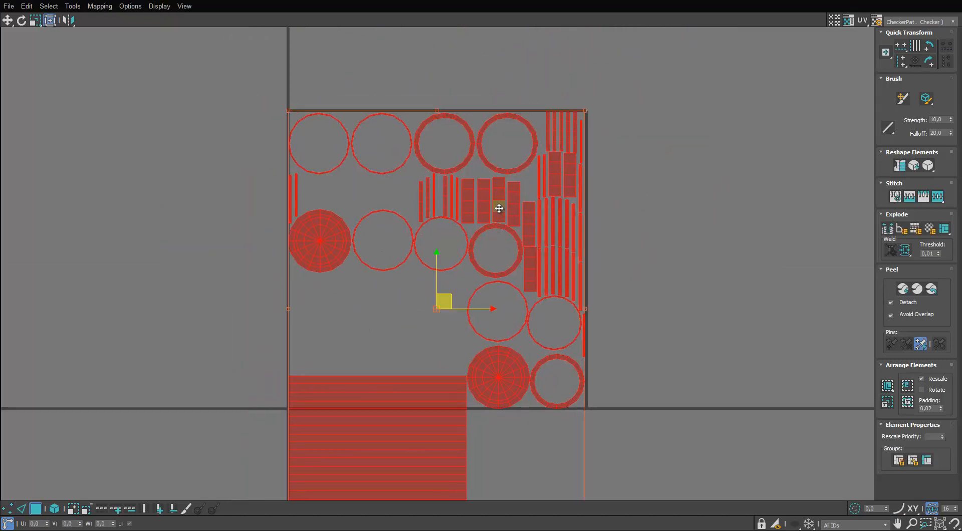
pyautogui.hotkey('ctrl', 'd')
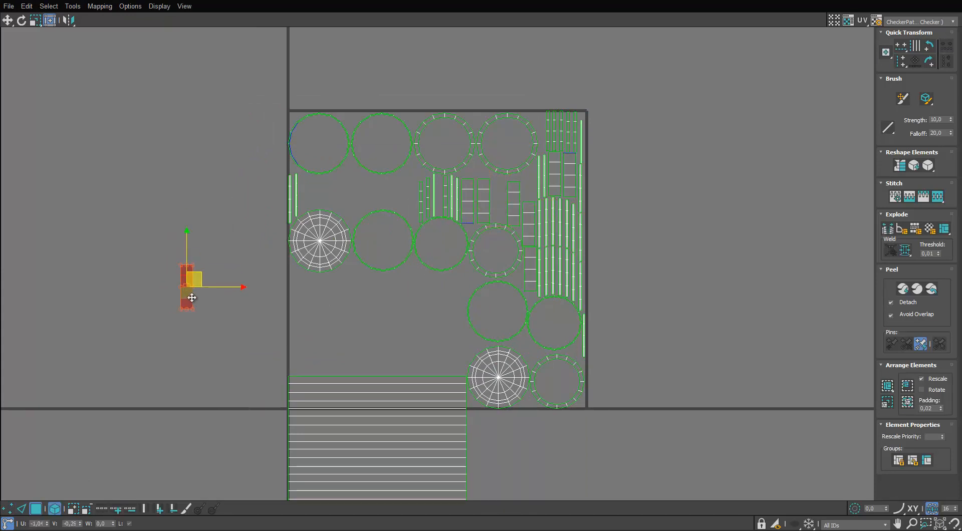
pyautogui.click(207, 299)
pyautogui.moveTo(207, 299); pyautogui.dragTo(245, 290, button='middle')
pyautogui.scroll(1, 245, 290)
# Stitch the matching short strips end to end onto the isolated rim strip to form one continuous long strip
pyautogui.press('2')
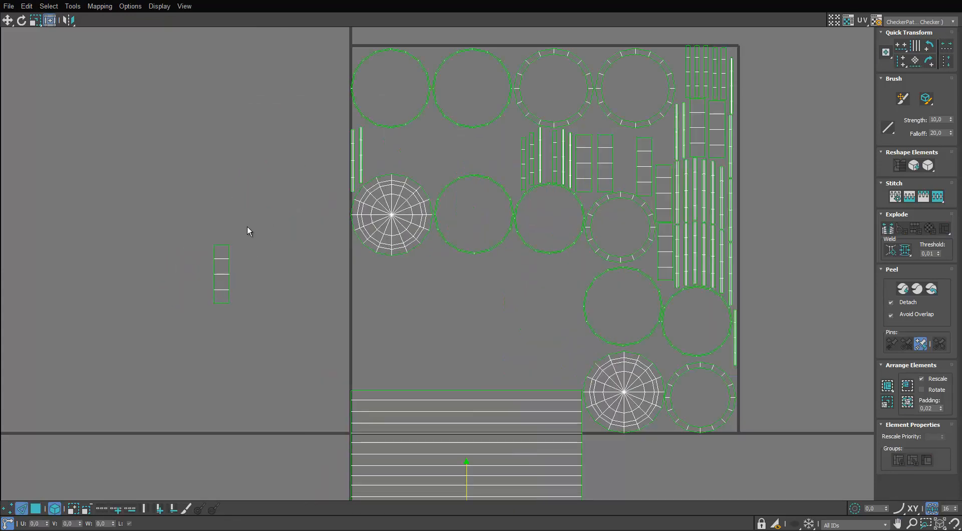
pyautogui.scroll(2, 310, 239)
pyautogui.moveTo(226, 241); pyautogui.dragTo(339, 297, button='middle')
pyautogui.press('s')
pyautogui.press('s')
pyautogui.hotkey('ctrl', 'z')
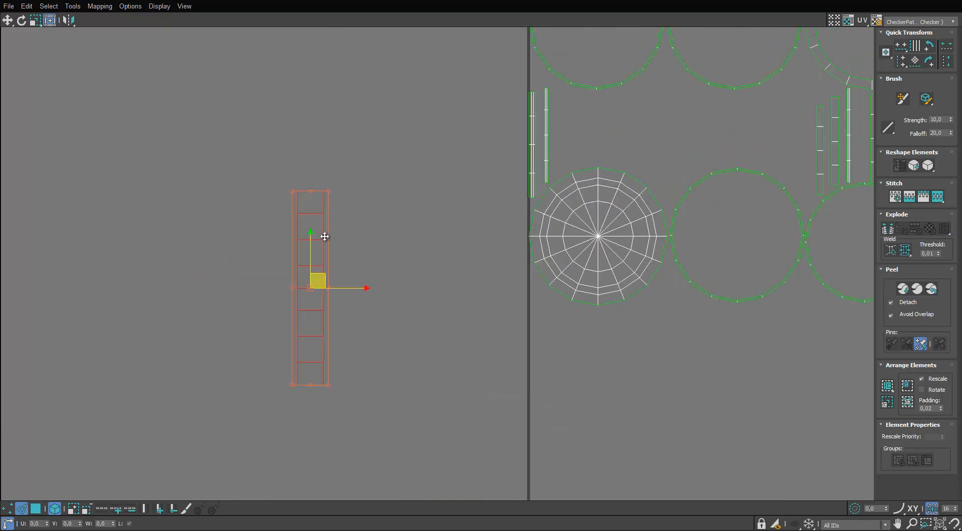
pyautogui.press('s')
pyautogui.moveTo(322, 150); pyautogui.dragTo(326, 196, button='middle')
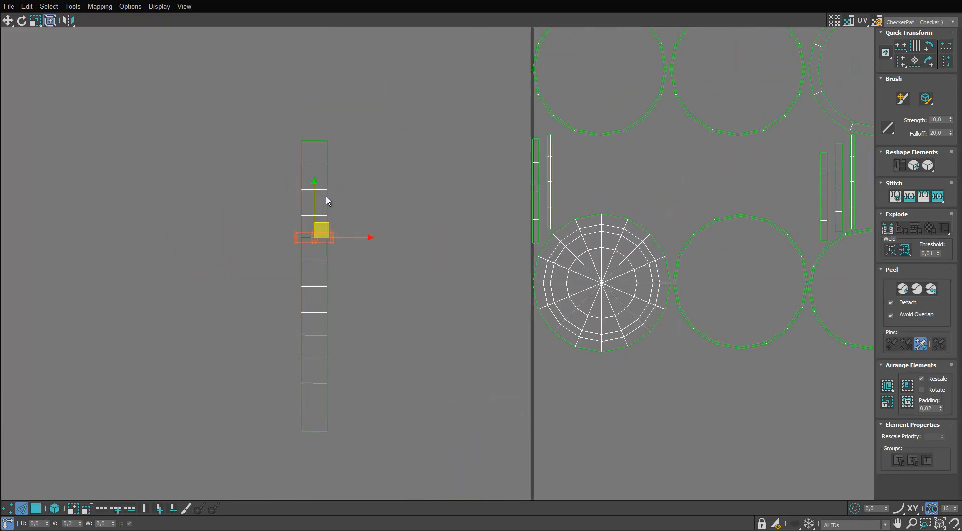
pyautogui.scroll(-3, 317, 150)
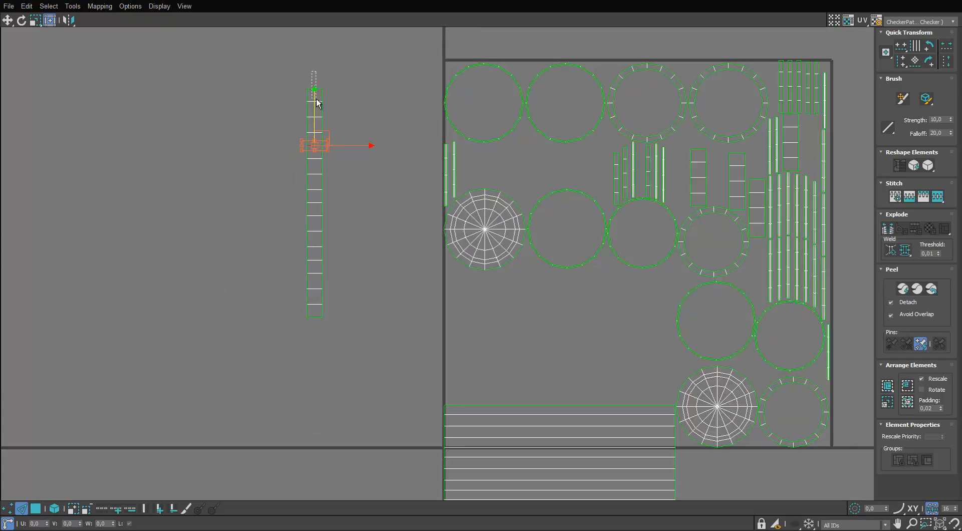
pyautogui.moveTo(316, 100); pyautogui.dragTo(316, 100)
pyautogui.moveTo(421, 205); pyautogui.dragTo(262, 219, button='middle')
pyautogui.scroll(1, 262, 219)
pyautogui.scroll(-1, 262, 218)
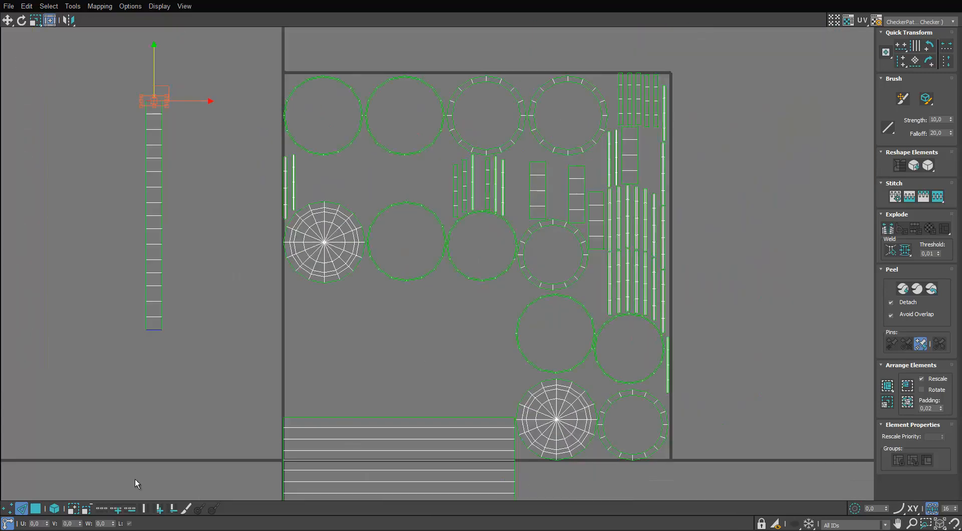
# Move another wide short strip as a whole UV element out of the UV square to beside the long stitched strip
pyautogui.click(54, 508)
pyautogui.click(632, 144)
pyautogui.moveTo(632, 145); pyautogui.dragTo(143, 295)
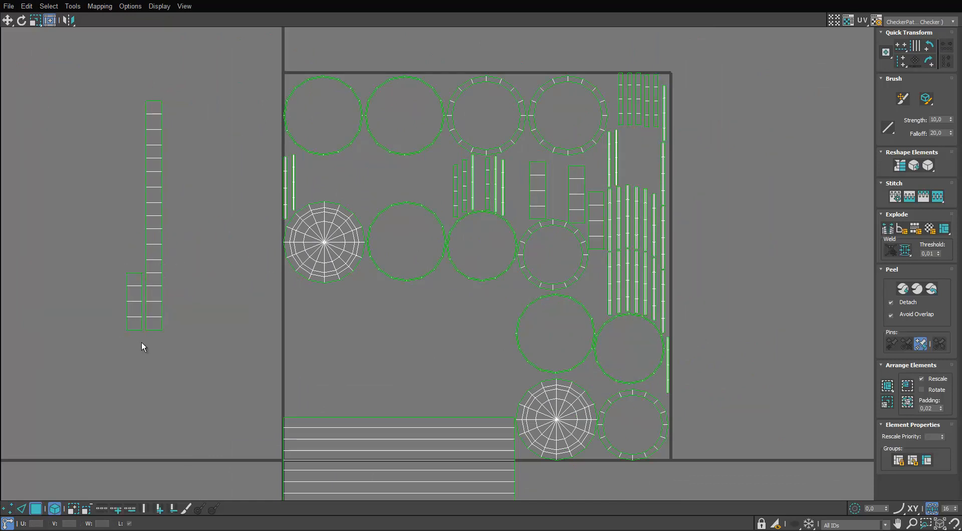
# Select all circular cap and ring islands and move them together out of the UV square, to the side opposite the long strip
pyautogui.click(362, 117)
pyautogui.keyDown('ctrl'); pyautogui.moveTo(394, 88); pyautogui.dragTo(417, 64); pyautogui.keyUp('ctrl')
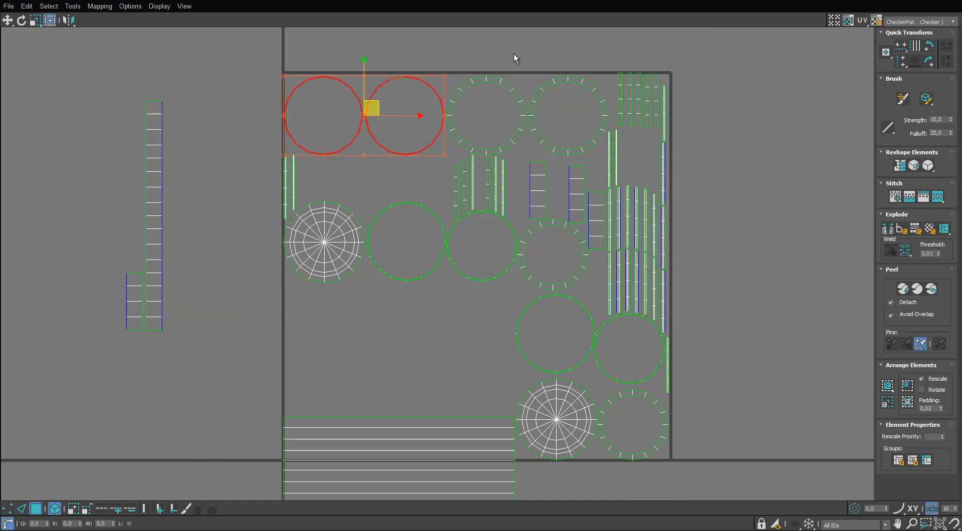
pyautogui.keyDown('ctrl'); pyautogui.moveTo(515, 58); pyautogui.dragTo(502, 89); pyautogui.keyUp('ctrl')
pyautogui.keyDown('ctrl'); pyautogui.moveTo(596, 58); pyautogui.dragTo(572, 97); pyautogui.keyUp('ctrl')
pyautogui.keyDown('ctrl'); pyautogui.moveTo(549, 241); pyautogui.dragTo(429, 263); pyautogui.keyUp('ctrl')
pyautogui.keyDown('ctrl'); pyautogui.click(361, 247); pyautogui.keyUp('ctrl')
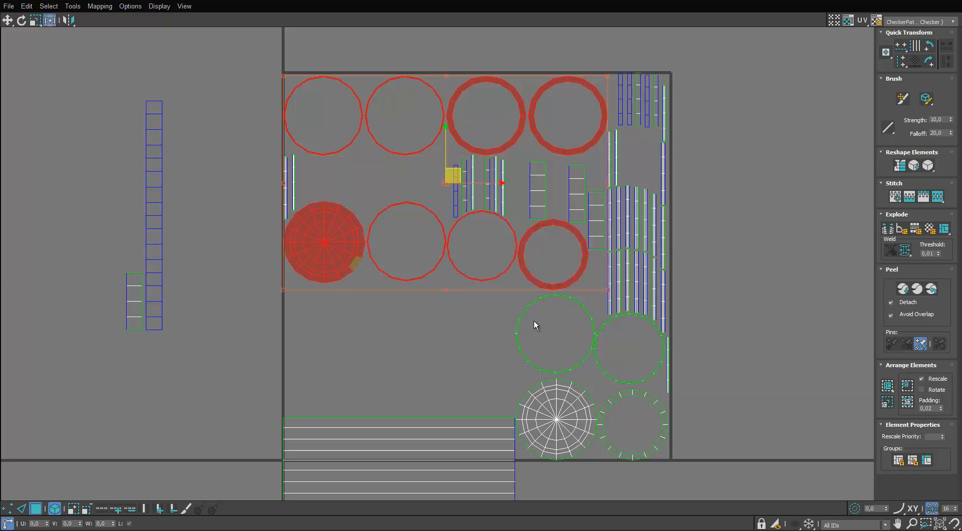
pyautogui.keyDown('ctrl'); pyautogui.click(533, 321); pyautogui.keyUp('ctrl')
pyautogui.keyDown('ctrl'); pyautogui.moveTo(614, 339); pyautogui.dragTo(565, 403); pyautogui.keyUp('ctrl')
pyautogui.scroll(-3, 544, 359)
pyautogui.moveTo(545, 359); pyautogui.dragTo(521, 302, button='middle')
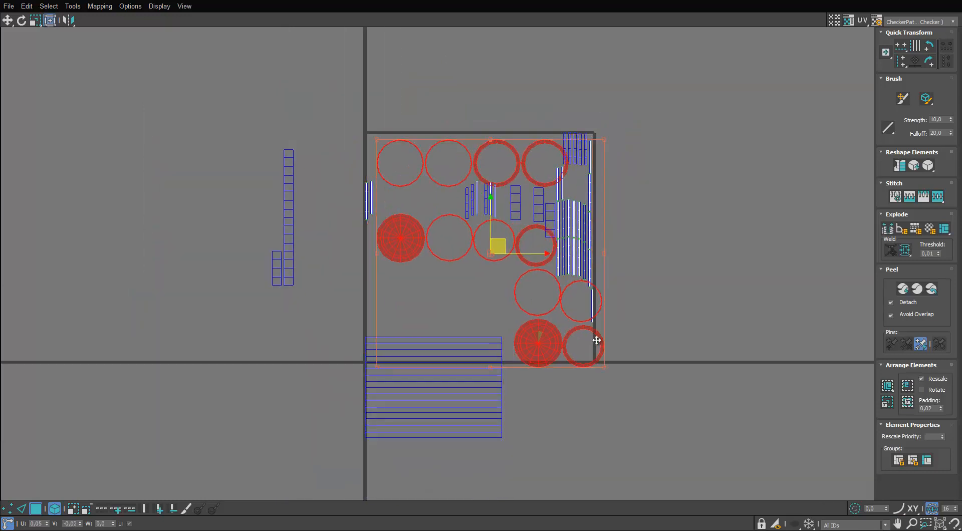
pyautogui.moveTo(526, 338); pyautogui.dragTo(763, 334)
# Arrange the circular islands in three compact rows beside the UV square, nesting the last ring inside the third row's first circle
pyautogui.scroll(2, 726, 243)
pyautogui.moveTo(811, 208); pyautogui.dragTo(590, 211)
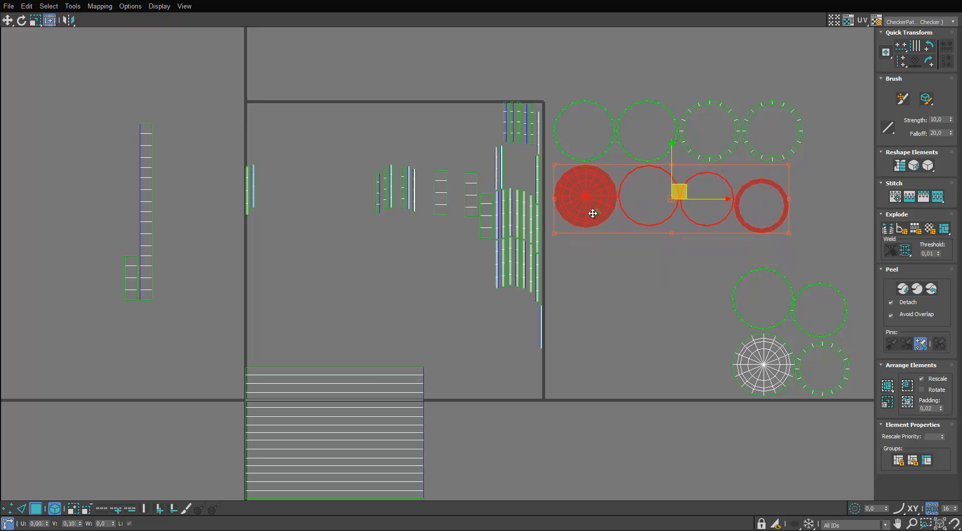
pyautogui.click(733, 257)
pyautogui.scroll(2, 736, 266)
pyautogui.click(727, 285)
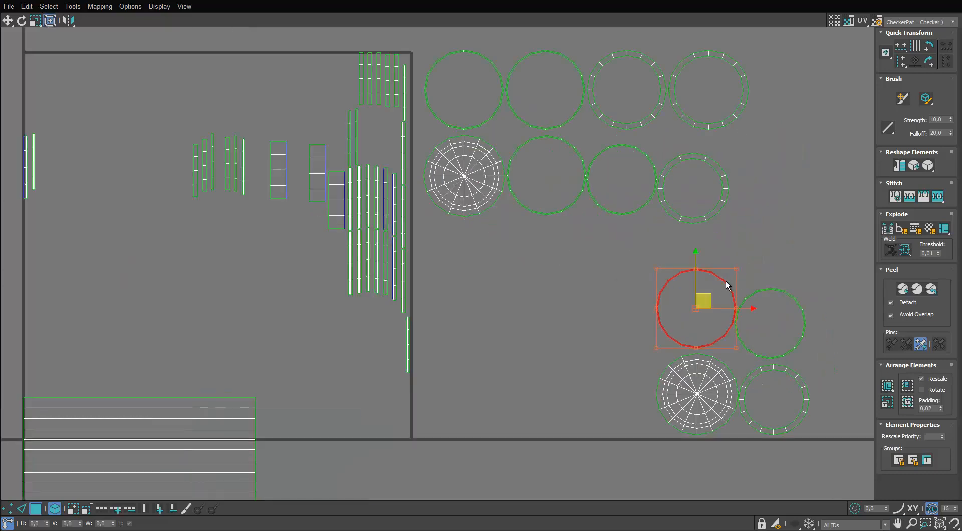
pyautogui.moveTo(725, 282); pyautogui.dragTo(520, 236)
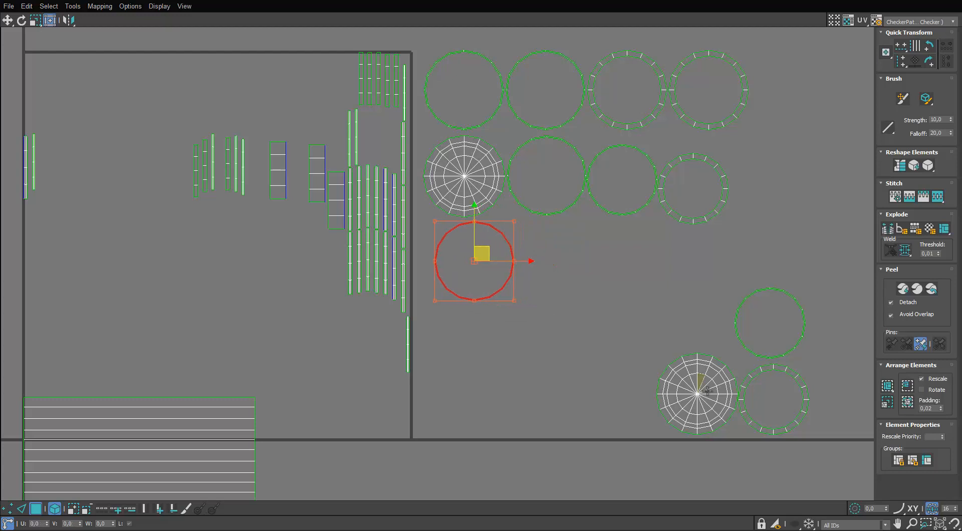
pyautogui.moveTo(706, 391); pyautogui.dragTo(577, 262)
pyautogui.click(750, 348)
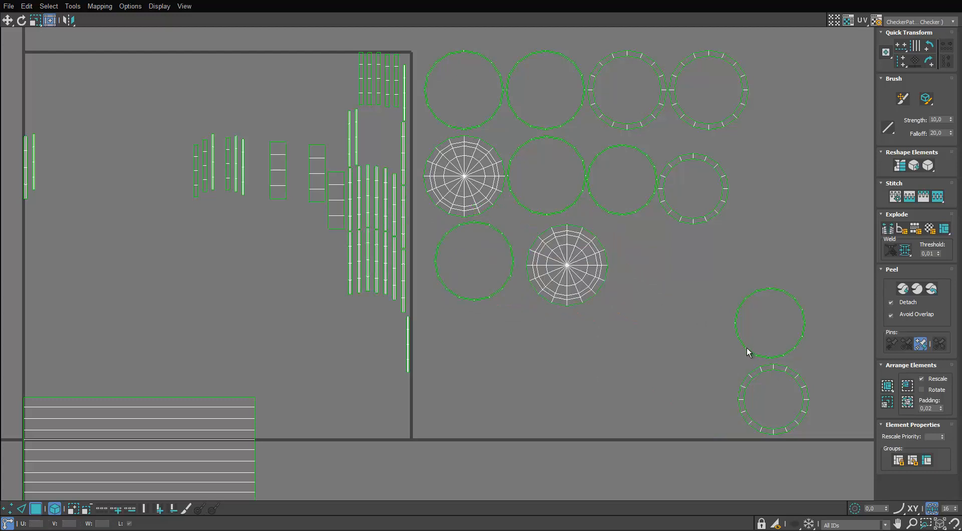
pyautogui.moveTo(746, 348); pyautogui.dragTo(629, 289)
pyautogui.moveTo(742, 398); pyautogui.dragTo(443, 258)
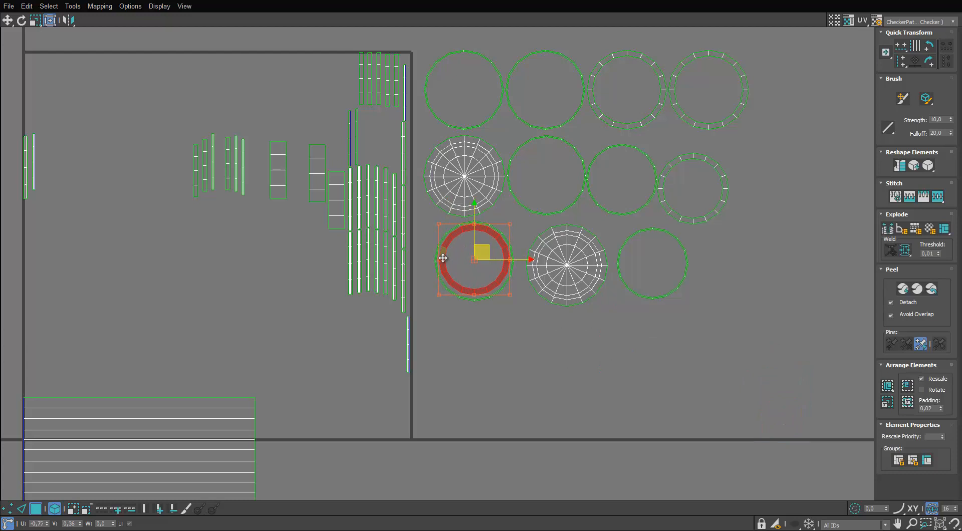
pyautogui.click(497, 356)
# Move the three remaining wide short strips out of the UV square to beside the long stitched strip
pyautogui.scroll(-4, 575, 224)
pyautogui.scroll(3, 412, 275)
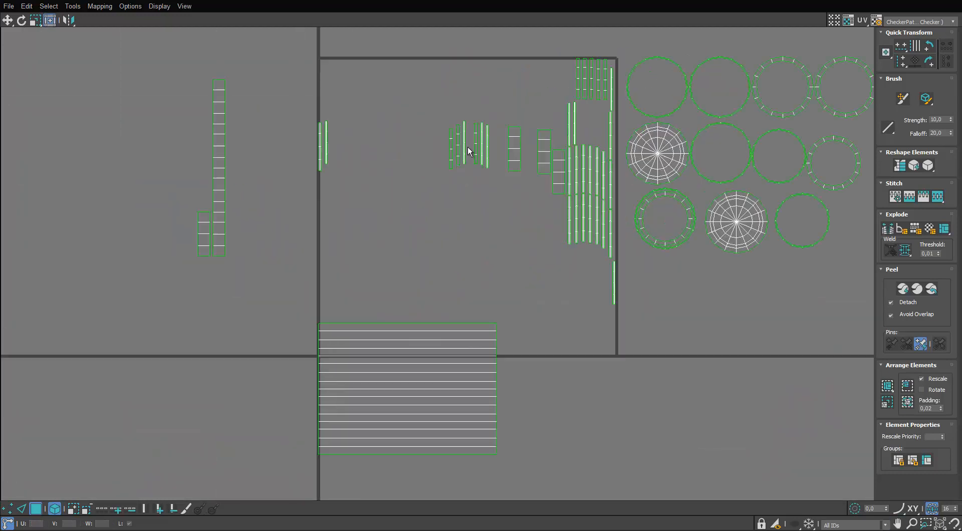
pyautogui.moveTo(555, 136); pyautogui.dragTo(185, 213)
pyautogui.click(193, 257)
pyautogui.moveTo(210, 223); pyautogui.dragTo(245, 217, button='middle')
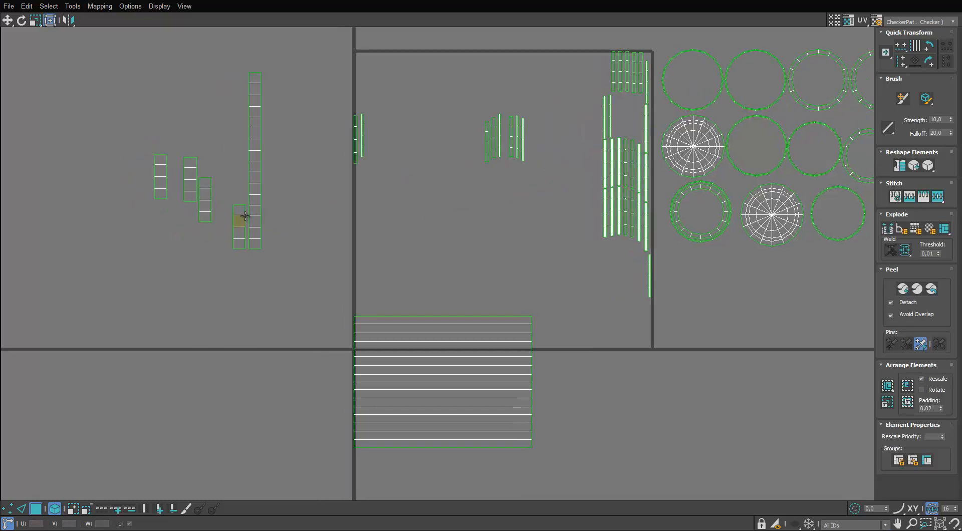
# Stitch the second set of wide short strips end to end into one continuous long strip
pyautogui.press('2')
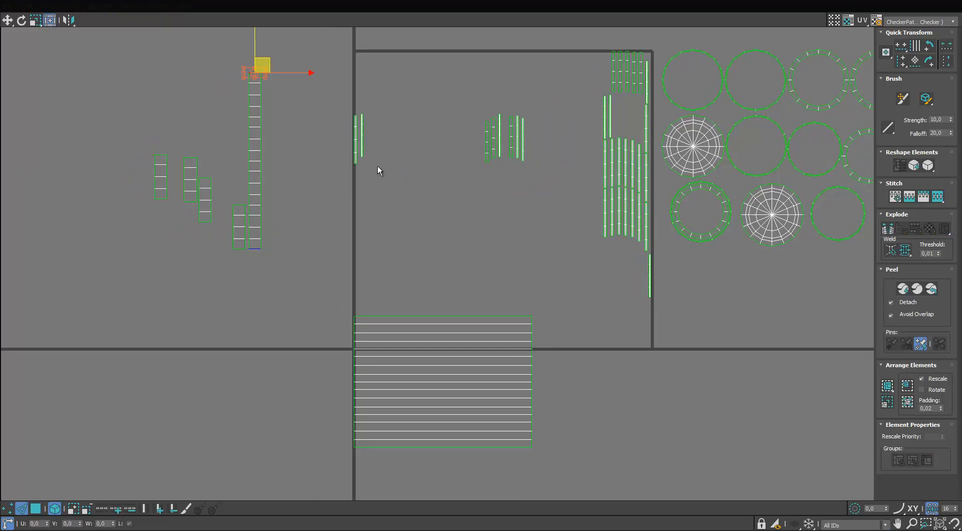
pyautogui.scroll(5, 339, 234)
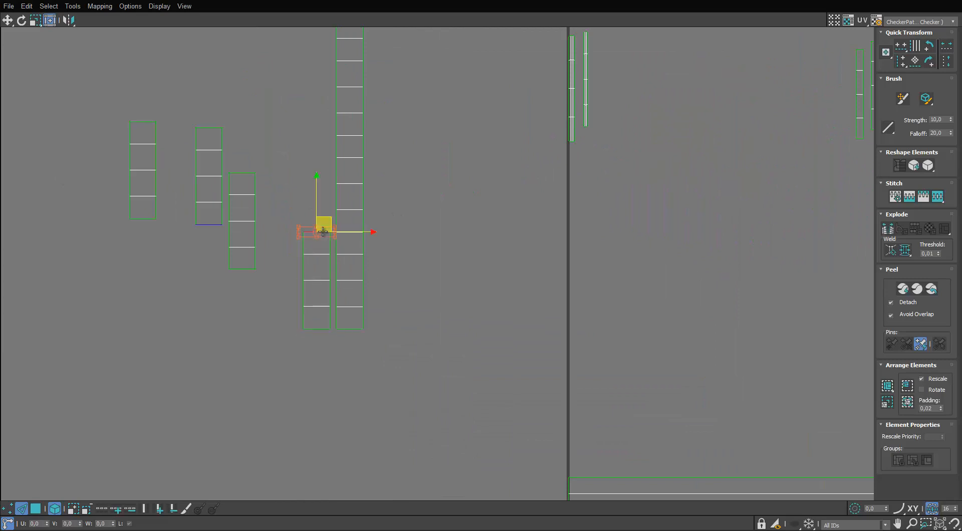
pyautogui.press('s')
pyautogui.moveTo(326, 187); pyautogui.dragTo(325, 245, button='middle')
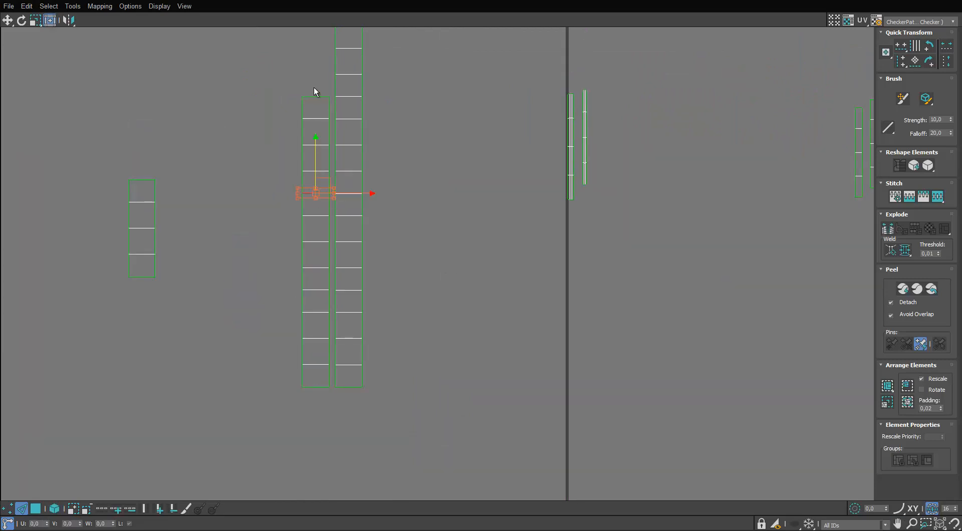
pyautogui.scroll(-5, 344, 129)
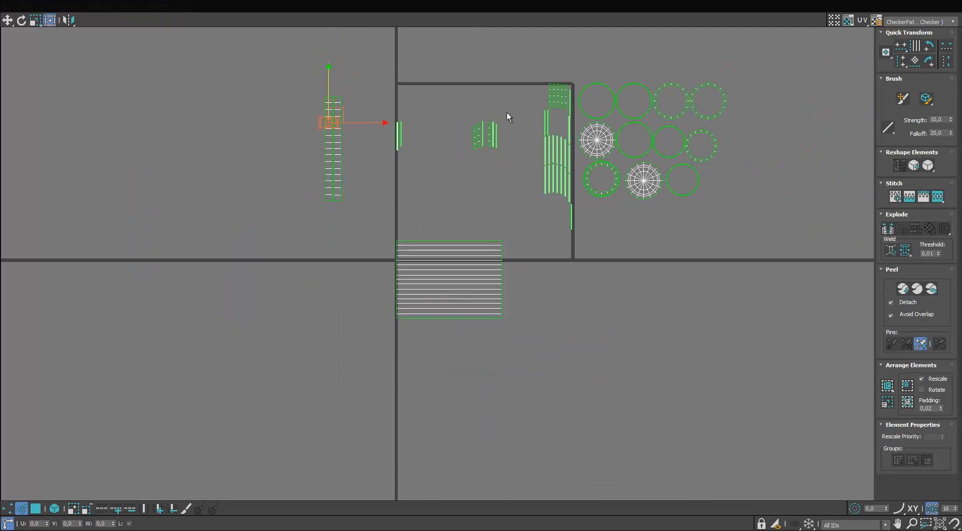
# Move the large shaft island out of the UV square to the space below the circular islands
pyautogui.scroll(3, 548, 120)
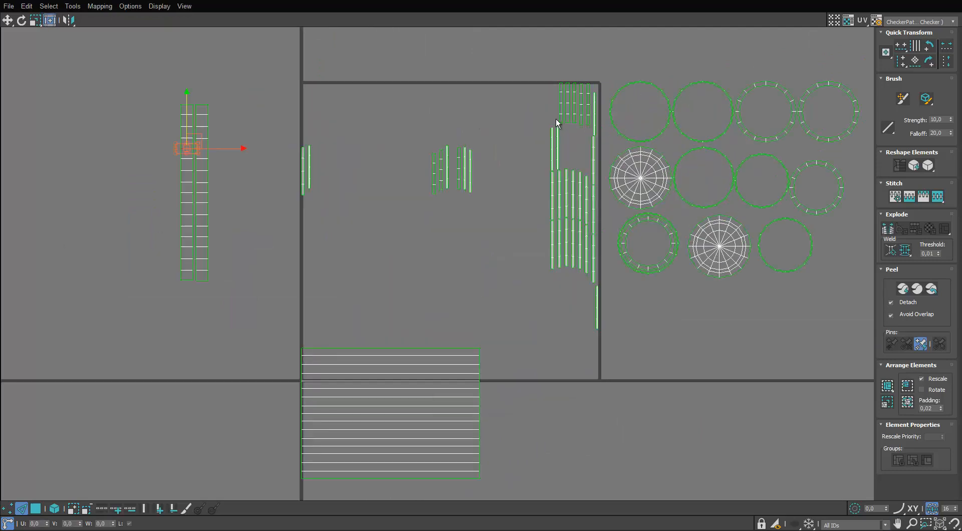
pyautogui.click(420, 362)
pyautogui.press('4')
pyautogui.moveTo(520, 349); pyautogui.dragTo(789, 343)
pyautogui.click(532, 132)
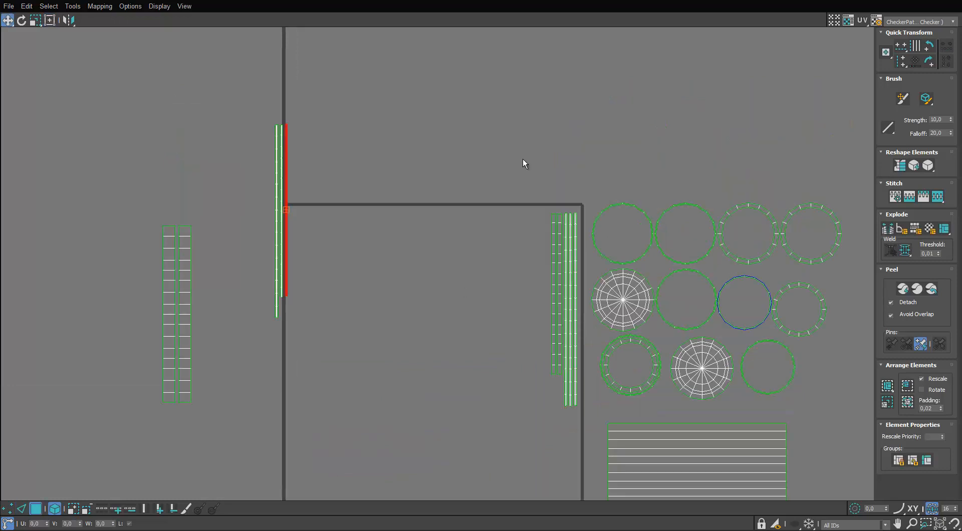
# Move the remaining narrow stitched strips out of the UV square and line them up closely beside the other narrow strips
pyautogui.moveTo(578, 317); pyautogui.dragTo(272, 222)
pyautogui.scroll(5, 272, 222)
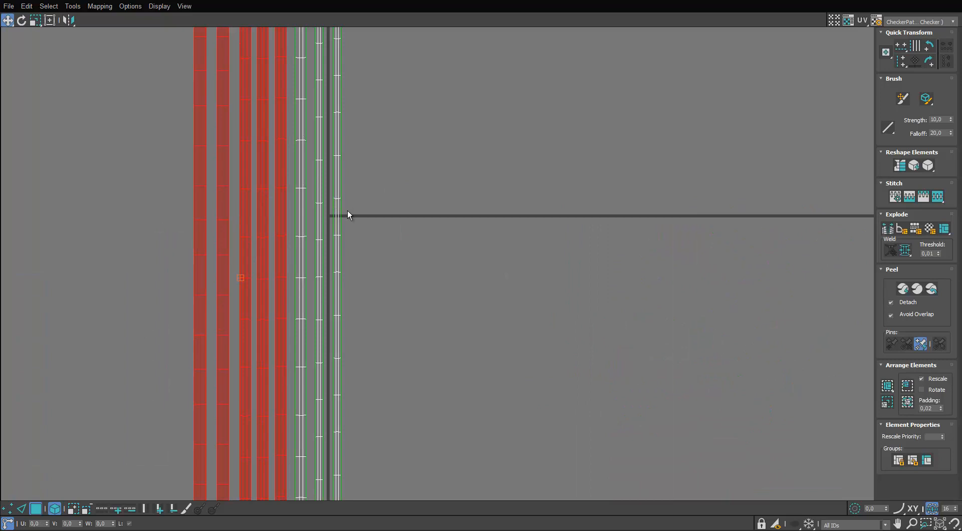
pyautogui.scroll(-5, 347, 214)
pyautogui.moveTo(279, 260); pyautogui.dragTo(253, 258)
pyautogui.moveTo(327, 258); pyautogui.dragTo(326, 258)
pyautogui.moveTo(327, 258); pyautogui.dragTo(276, 257)
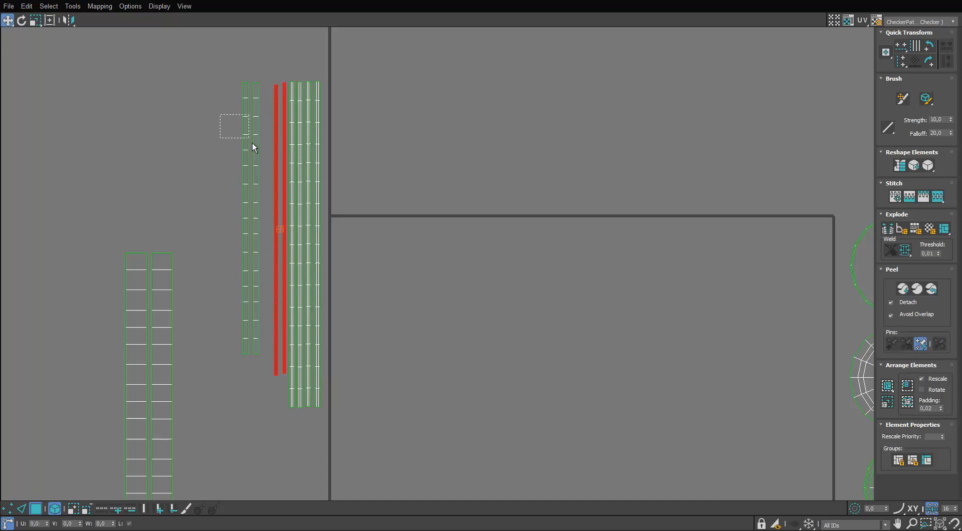
pyautogui.moveTo(252, 144); pyautogui.dragTo(264, 146)
# Move the whole group of narrow strips next to the two wide stitched strips
pyautogui.scroll(-5, 264, 146)
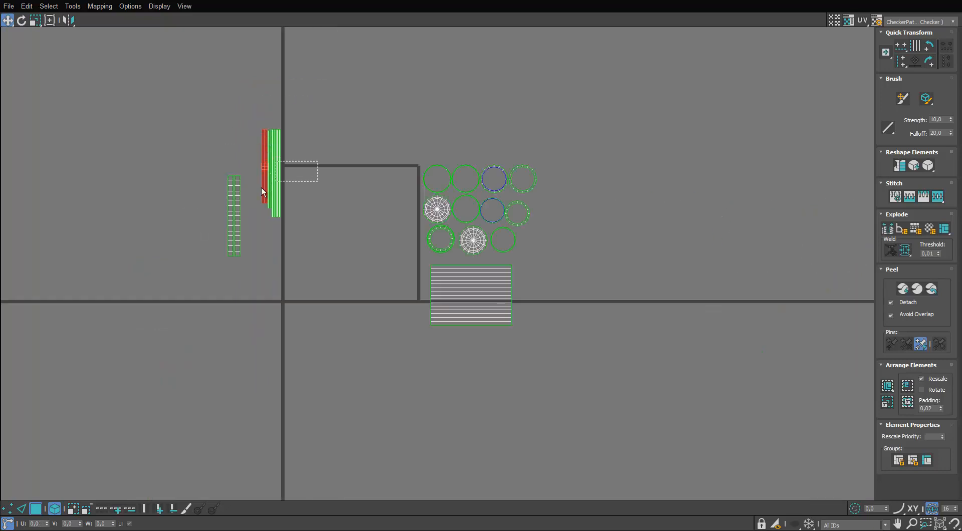
pyautogui.scroll(4, 263, 179)
pyautogui.moveTo(261, 188); pyautogui.dragTo(155, 277)
pyautogui.scroll(-3, 154, 277)
pyautogui.scroll(3, 425, 273)
pyautogui.scroll(2, 485, 230)
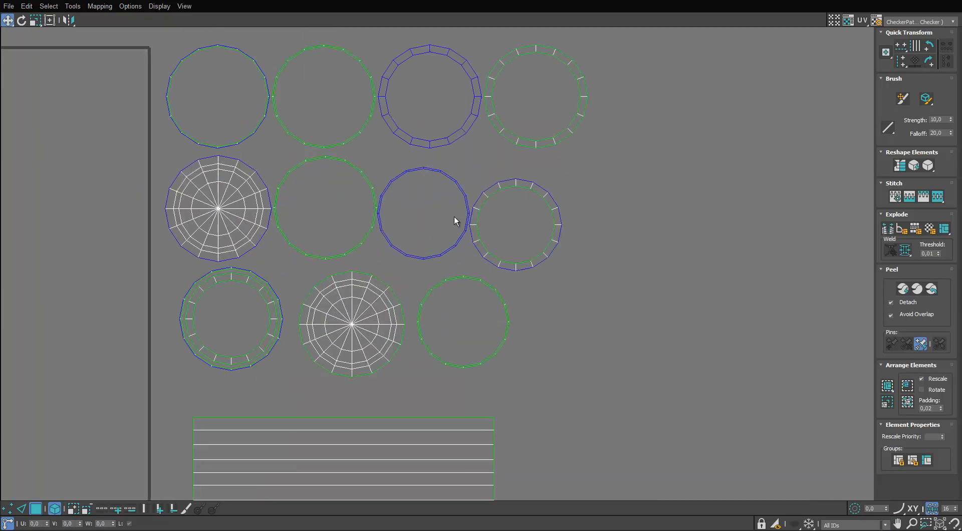
pyautogui.click(435, 171)
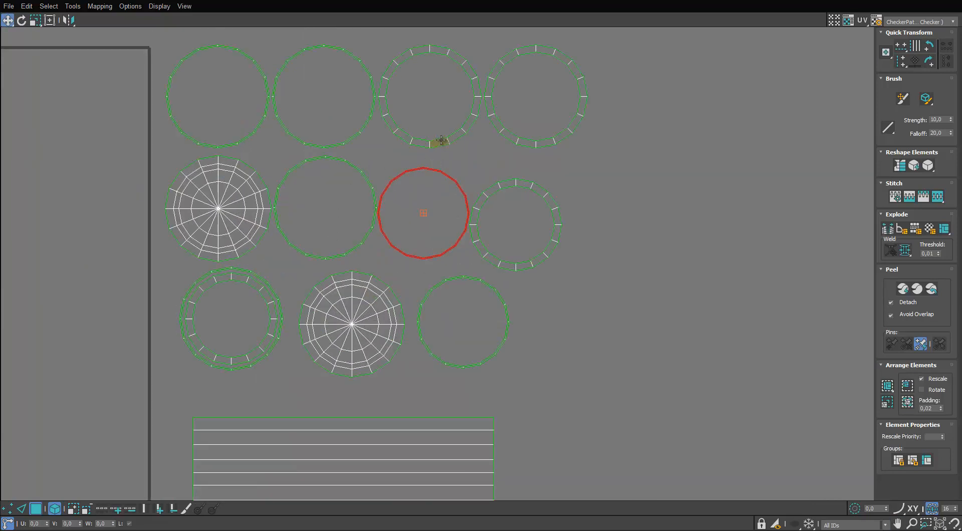
pyautogui.moveTo(413, 145); pyautogui.dragTo(466, 150)
pyautogui.scroll(-4, 457, 273)
pyautogui.moveTo(458, 273); pyautogui.dragTo(505, 266, button='middle')
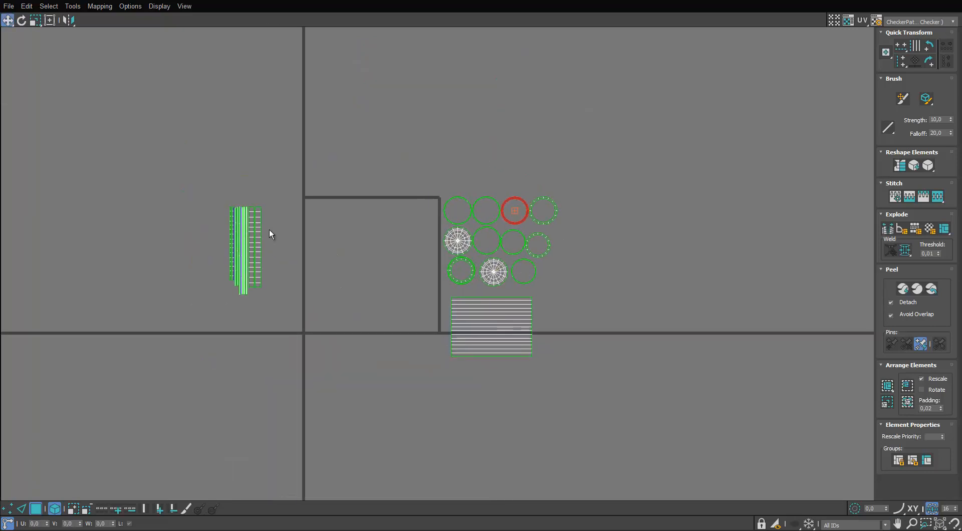
# Move all the stitched strips together across the UV square to beside the shaft island
pyautogui.click(253, 245)
pyautogui.moveTo(256, 245); pyautogui.dragTo(578, 312)
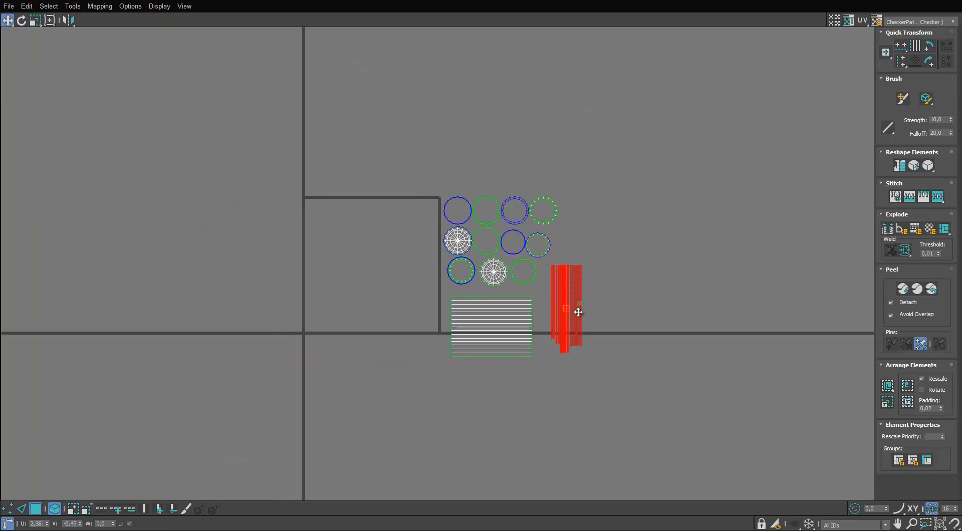
pyautogui.click(621, 185)
# Shrink the UV editor window to inspect the green seams on the cylinder model, and maximise the editor again
pyautogui.moveTo(566, 4); pyautogui.dragTo(561, 124)
pyautogui.scroll(-5, 287, 200)
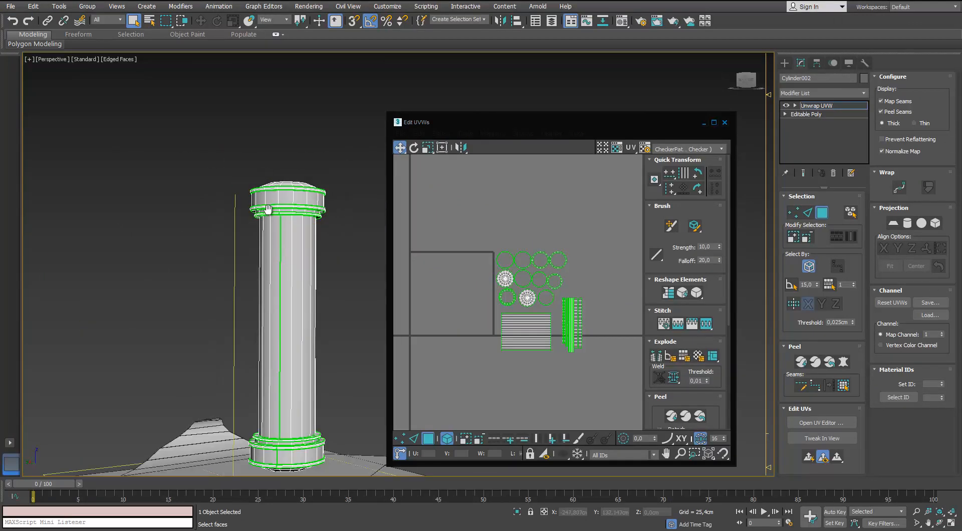
pyautogui.keyDown('alt'); pyautogui.moveTo(268, 208); pyautogui.dragTo(279, 221, button='middle'); pyautogui.keyUp('alt')
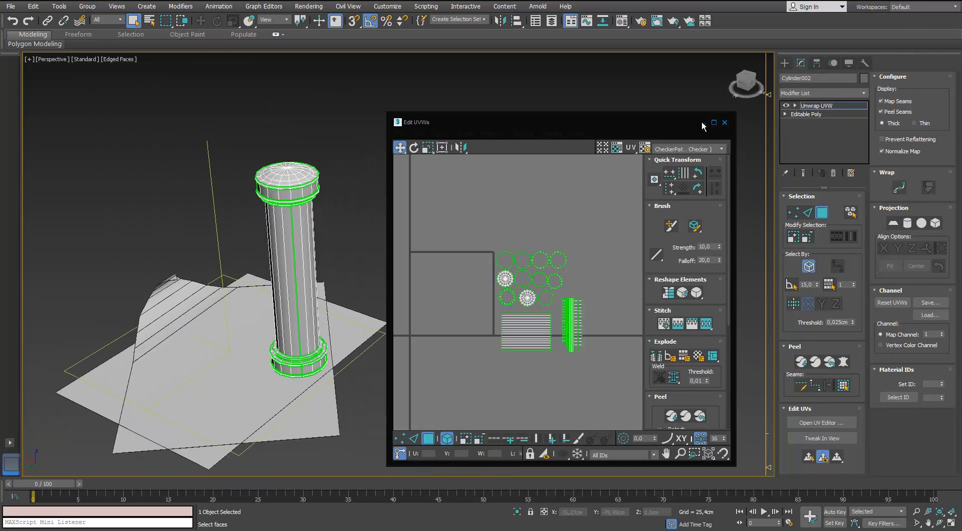
pyautogui.doubleClick(612, 123)
# Move the shaft island into the lower corner of the UV square, just inside its borders
pyautogui.moveTo(329, 176); pyautogui.dragTo(275, 145, button='middle')
pyautogui.scroll(3, 395, 188)
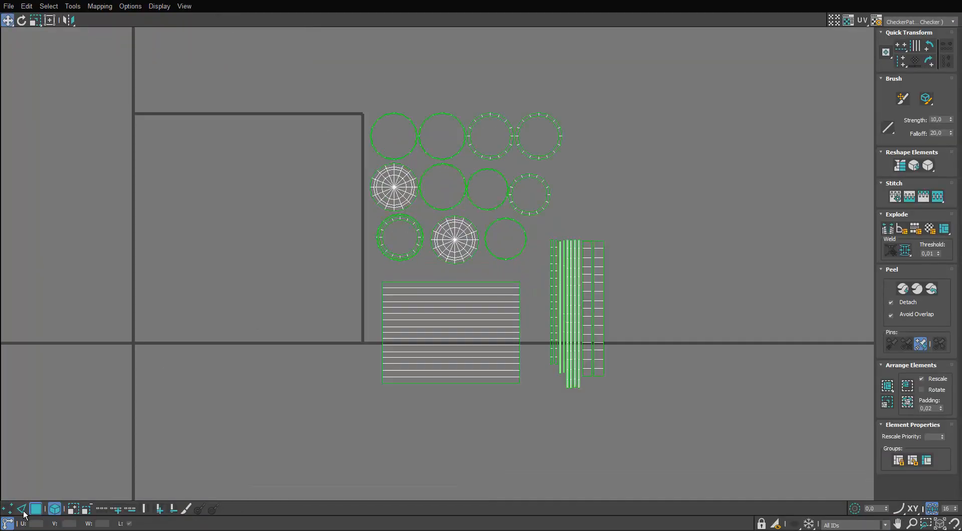
pyautogui.click(510, 317)
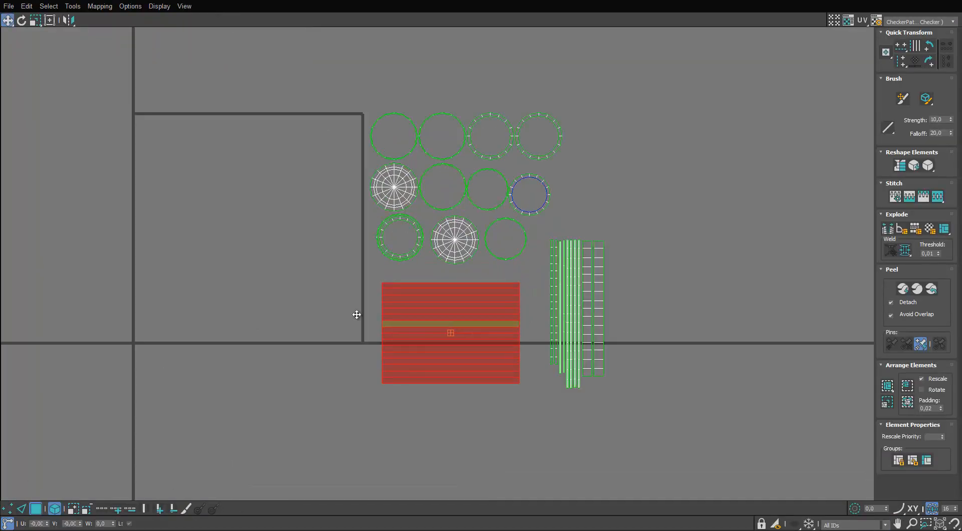
pyautogui.moveTo(356, 314); pyautogui.dragTo(236, 282)
pyautogui.scroll(2, 409, 202)
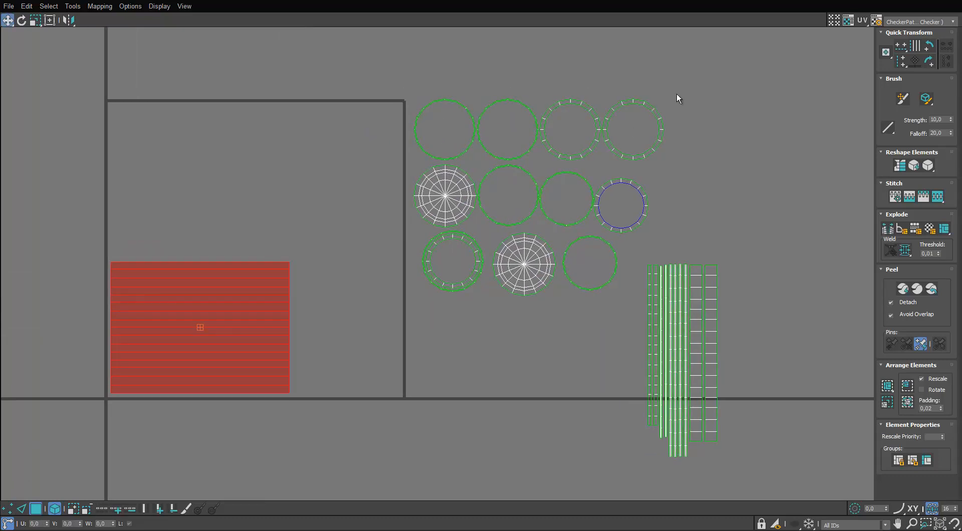
# Move all the round cap and ring islands into the UV square, and set the lower row of three aside outside it
pyautogui.moveTo(452, 266); pyautogui.dragTo(453, 266)
pyautogui.keyDown('alt'); pyautogui.moveTo(638, 329); pyautogui.dragTo(639, 331); pyautogui.keyUp('alt')
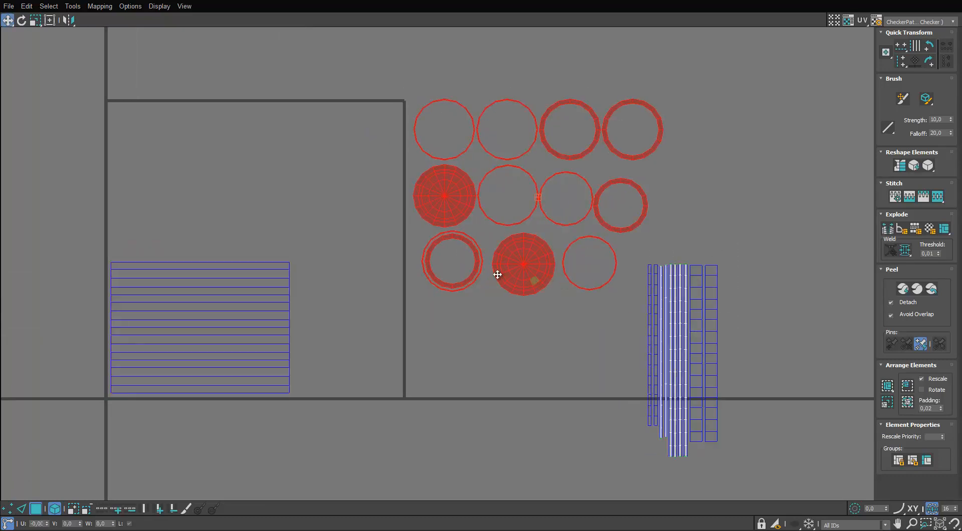
pyautogui.moveTo(496, 272); pyautogui.dragTo(226, 230)
pyautogui.scroll(2, 225, 230)
pyautogui.moveTo(226, 230); pyautogui.dragTo(325, 245, button='middle')
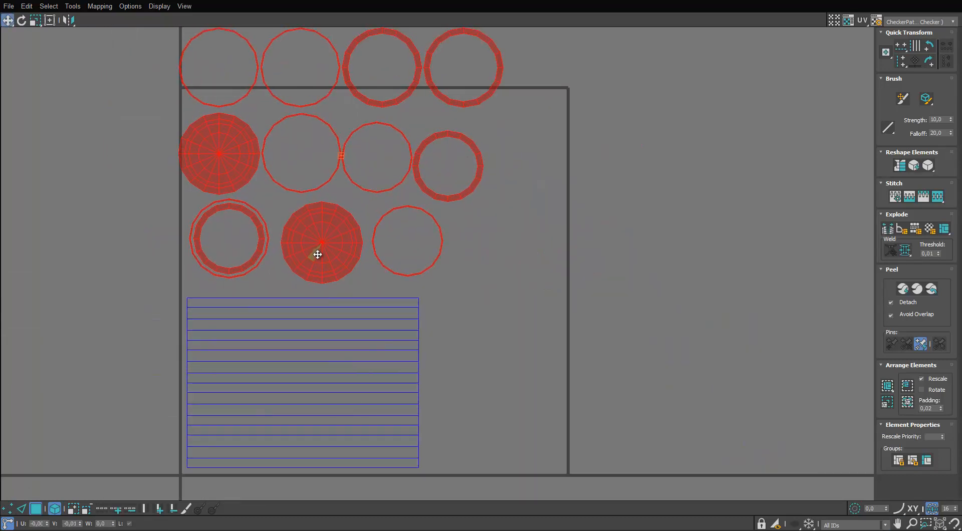
pyautogui.scroll(2, 315, 254)
pyautogui.moveTo(316, 256); pyautogui.dragTo(326, 344)
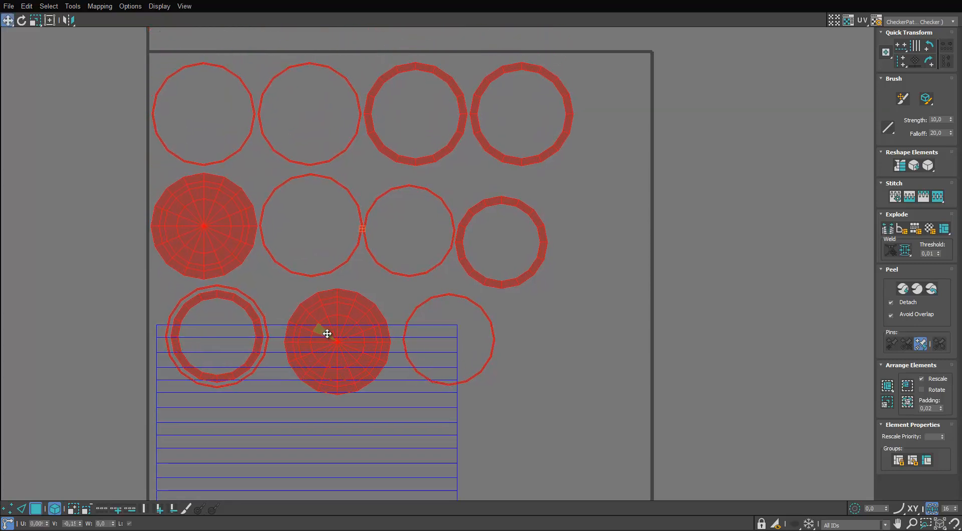
pyautogui.moveTo(248, 310); pyautogui.dragTo(686, 167)
# Move the stitched strips beside the shaft island, mirror them vertically, and align their even ends with the UV square's lower border
pyautogui.scroll(-5, 676, 214)
pyautogui.click(711, 300)
pyautogui.moveTo(714, 307); pyautogui.dragTo(450, 273)
pyautogui.scroll(4, 451, 273)
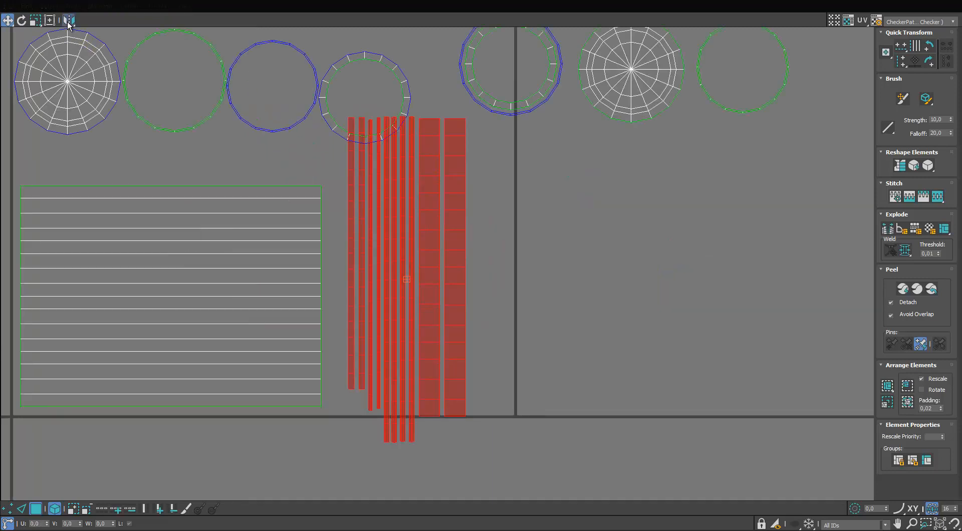
pyautogui.moveTo(69, 42); pyautogui.dragTo(69, 50)
pyautogui.moveTo(457, 302); pyautogui.dragTo(446, 284)
pyautogui.moveTo(447, 284); pyautogui.dragTo(477, 298, button='middle')
pyautogui.scroll(-2, 497, 339)
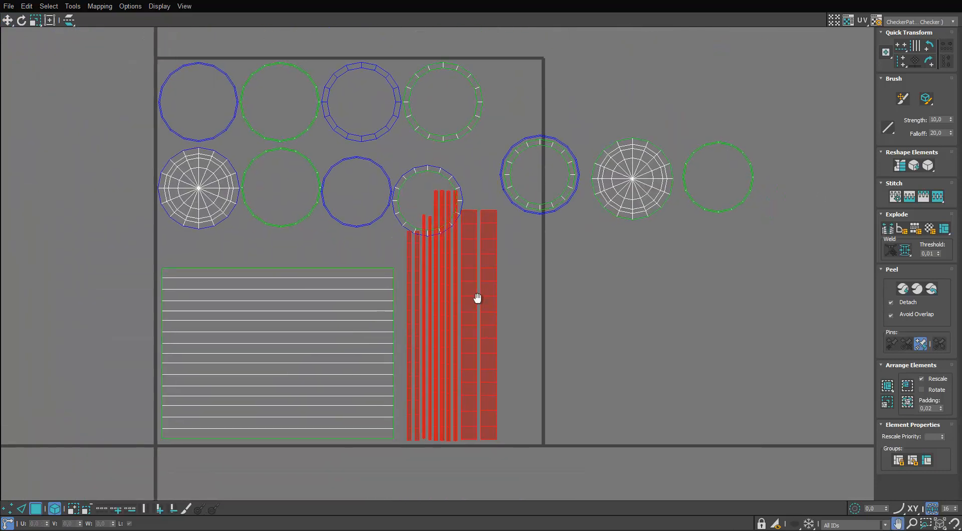
# Try to shift the shaft island up towards the round islands, and undo the move
pyautogui.click(337, 323)
pyautogui.moveTo(335, 299); pyautogui.dragTo(338, 293)
pyautogui.moveTo(380, 245); pyautogui.dragTo(400, 352, button='middle')
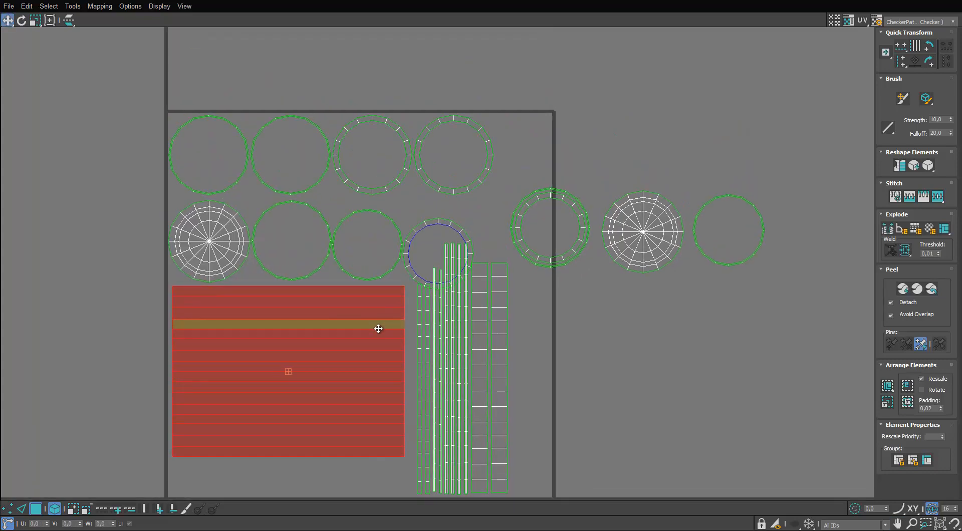
pyautogui.hotkey('ctrl', 'z')
pyautogui.hotkey('ctrl', 'z')
pyautogui.hotkey('ctrl', 'z')
pyautogui.moveTo(549, 355); pyautogui.dragTo(558, 271, button='middle')
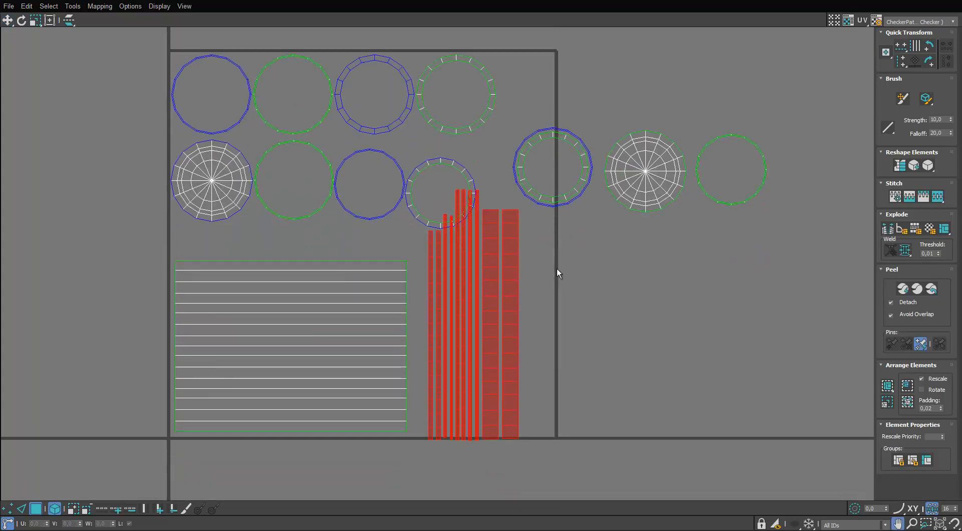
# Try to rotate the shaft island upright and place it in the UV square's lower corner, and undo both changes
pyautogui.click(359, 307)
pyautogui.press('e')
pyautogui.moveTo(342, 283); pyautogui.dragTo(247, 300)
pyautogui.press('w')
pyautogui.moveTo(321, 395); pyautogui.dragTo(295, 370)
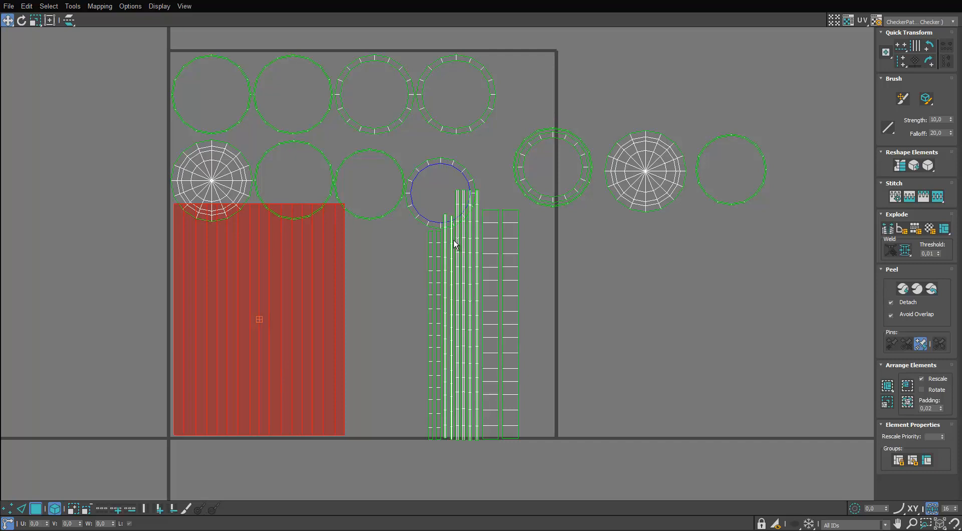
pyautogui.hotkey('ctrl', 'z')
pyautogui.hotkey('ctrl', 'z')
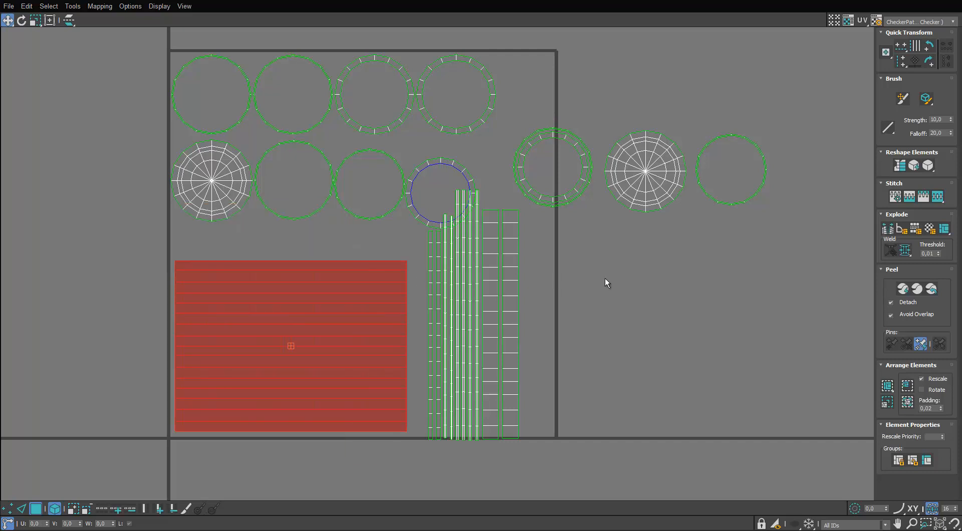
# Rotate the two wide strips to horizontal above the shaft island, and nudge the eight round islands towards the UV square's upper corner
pyautogui.scroll(2, 491, 262)
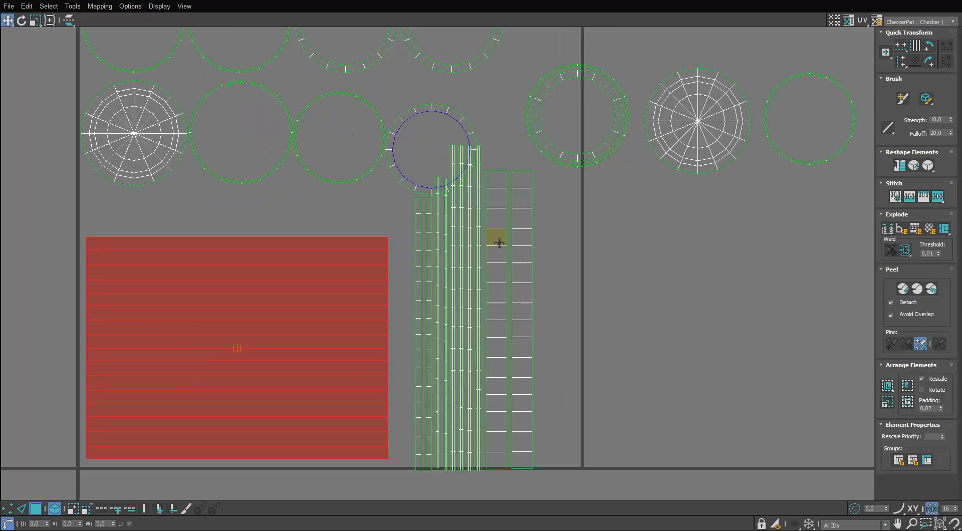
pyautogui.scroll(-2, 534, 244)
pyautogui.moveTo(512, 264); pyautogui.dragTo(328, 226)
pyautogui.press('e')
pyautogui.press('w')
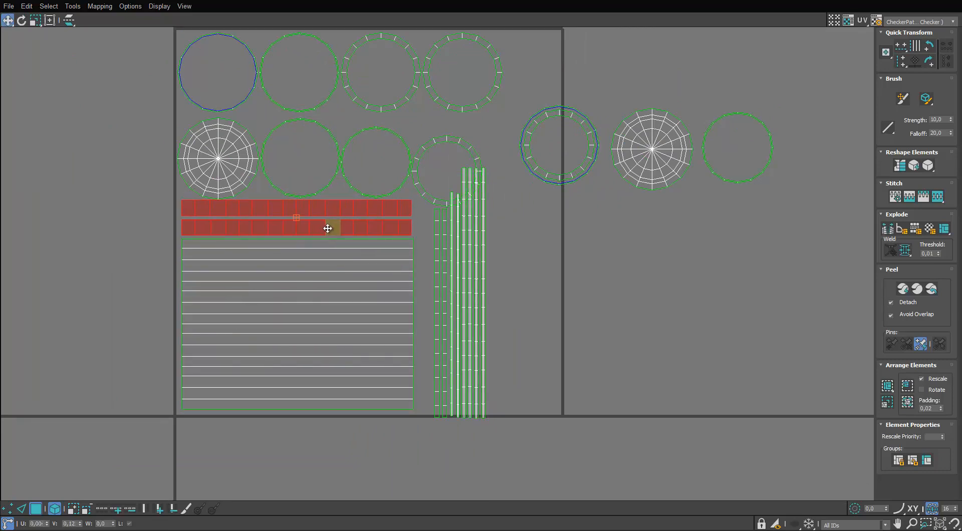
pyautogui.moveTo(337, 198); pyautogui.dragTo(331, 255, button='middle')
pyautogui.moveTo(234, 217); pyautogui.dragTo(226, 214)
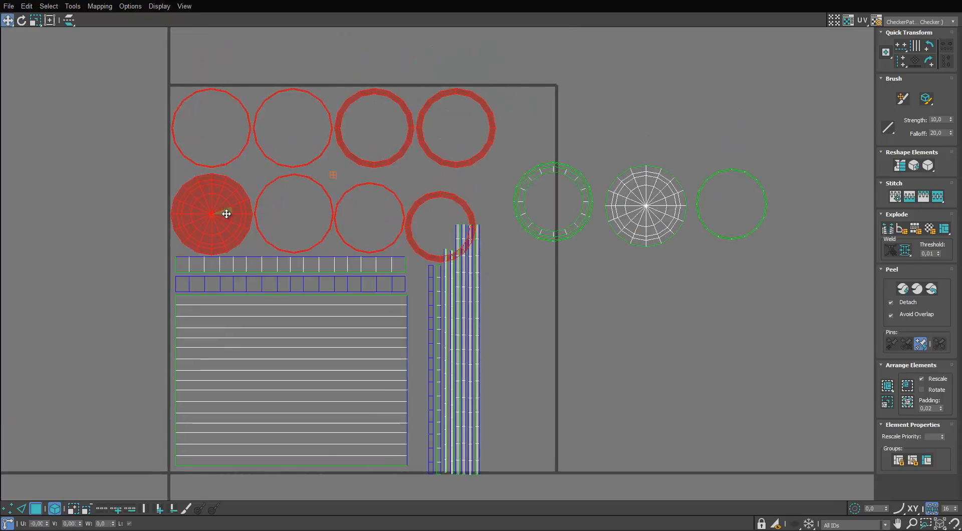
# Move the six longest-reaching narrow strips to the UV square's side border, and the remaining two strips close to the shaft island
pyautogui.moveTo(517, 268); pyautogui.dragTo(503, 250, button='middle')
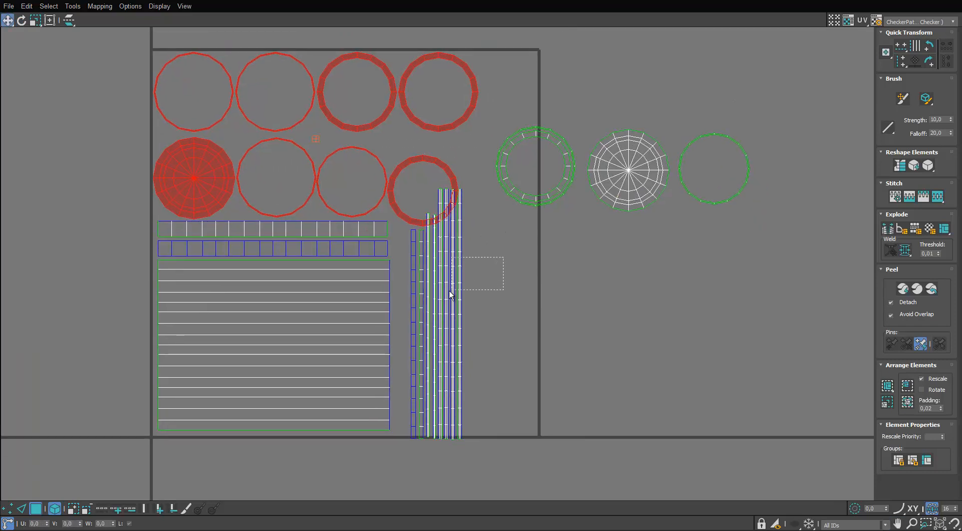
pyautogui.moveTo(430, 299); pyautogui.dragTo(431, 298)
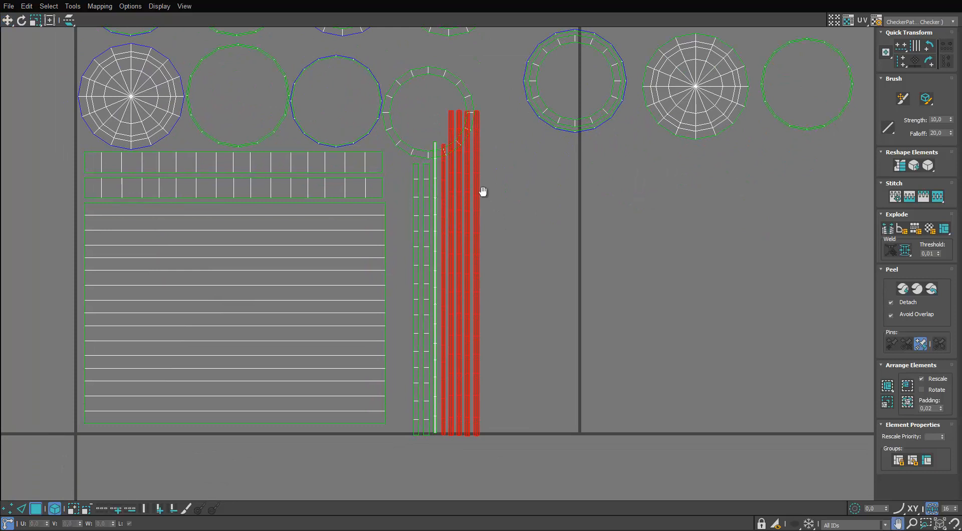
pyautogui.moveTo(482, 192); pyautogui.dragTo(476, 245, button='middle')
pyautogui.scroll(-2, 476, 244)
pyautogui.moveTo(477, 244); pyautogui.dragTo(549, 246)
pyautogui.moveTo(437, 285); pyautogui.dragTo(518, 261)
pyautogui.scroll(2, 519, 201)
# Place the outlying cap disc and double ring between the narrow strips, and the last ring in the UV square's free upper corner
pyautogui.moveTo(654, 225); pyautogui.dragTo(437, 346)
pyautogui.scroll(-2, 439, 340)
pyautogui.moveTo(439, 329); pyautogui.dragTo(439, 275, button='middle')
pyautogui.moveTo(553, 189); pyautogui.dragTo(456, 373)
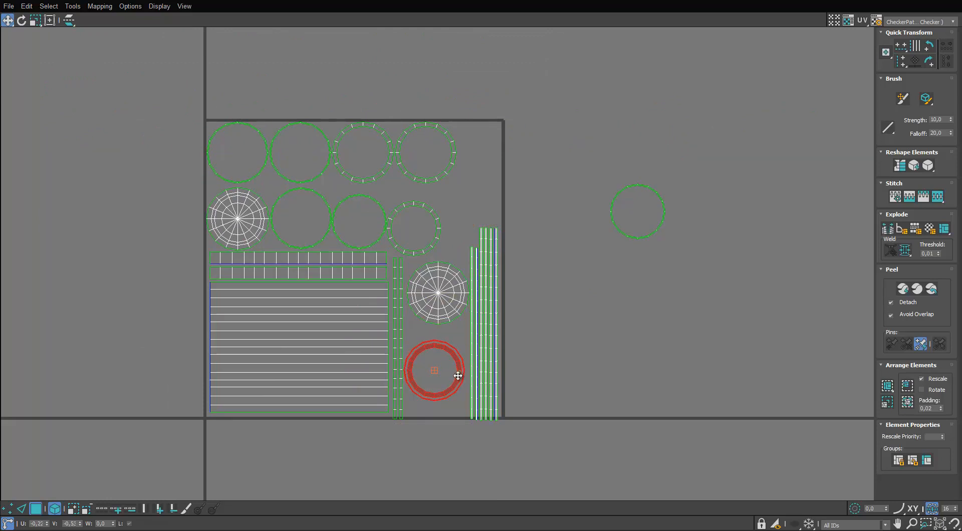
pyautogui.moveTo(661, 216); pyautogui.dragTo(660, 215)
pyautogui.moveTo(635, 202); pyautogui.dragTo(542, 166)
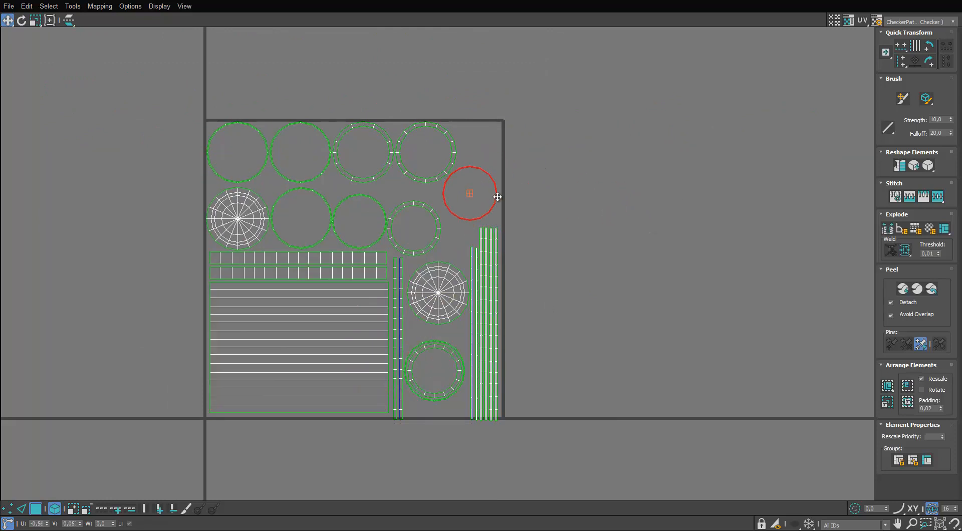
# Centre the cap disc and the double ring in the gap between the two groups of narrow strips
pyautogui.scroll(5, 563, 125)
pyautogui.scroll(3, 397, 299)
pyautogui.moveTo(510, 322); pyautogui.dragTo(481, 369)
pyautogui.moveTo(481, 369); pyautogui.dragTo(489, 359)
pyautogui.moveTo(475, 205); pyautogui.dragTo(470, 206)
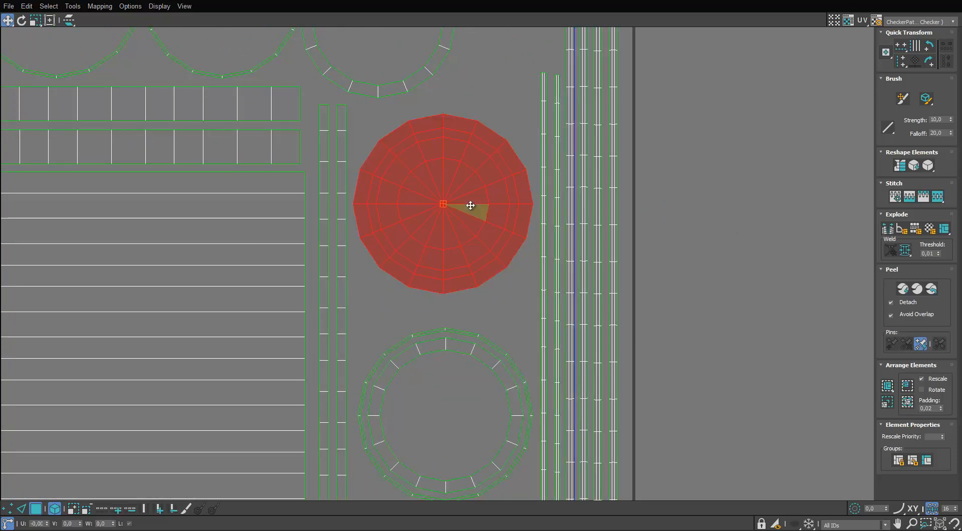
# Space out the round islands in the second row so their outlines have clear gaps between them
pyautogui.scroll(-3, 464, 254)
pyautogui.click(111, 237)
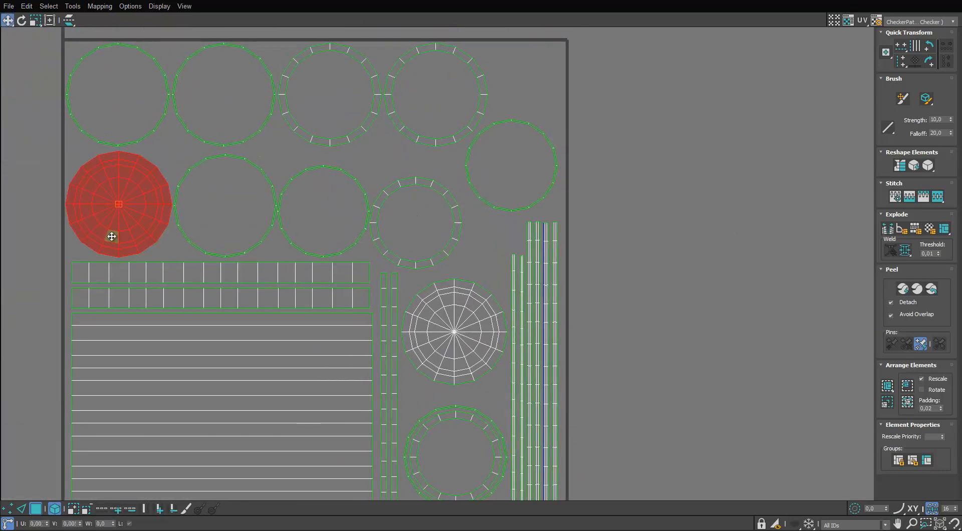
pyautogui.click(267, 183)
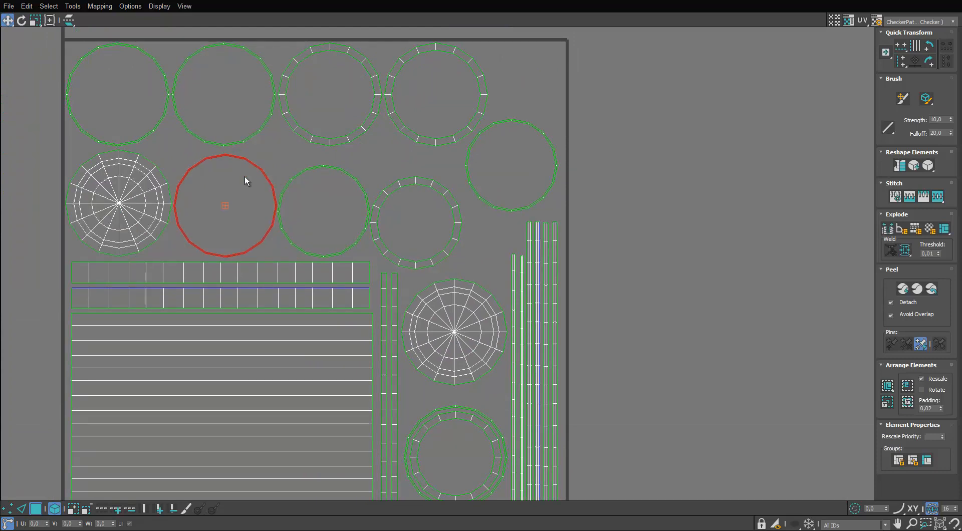
pyautogui.scroll(6, 245, 180)
pyautogui.scroll(-4, 458, 165)
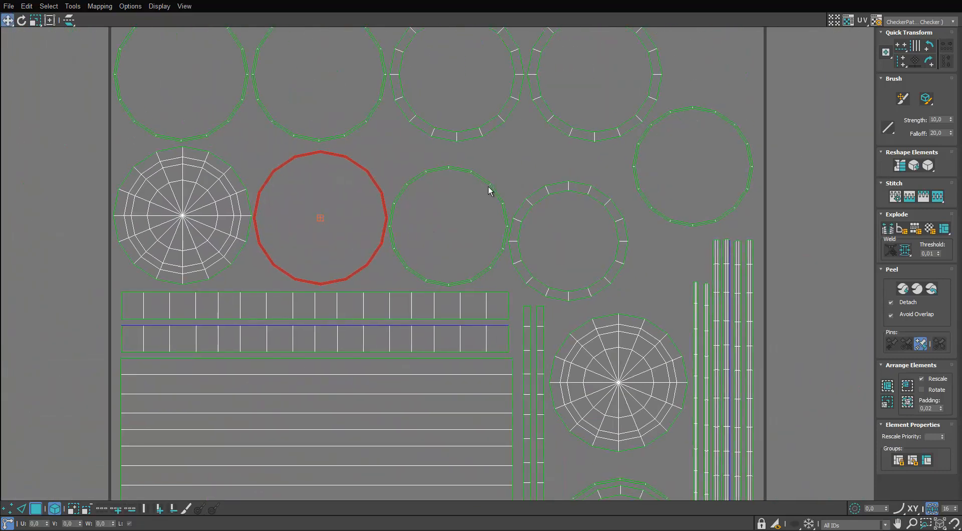
pyautogui.moveTo(500, 219); pyautogui.dragTo(501, 220)
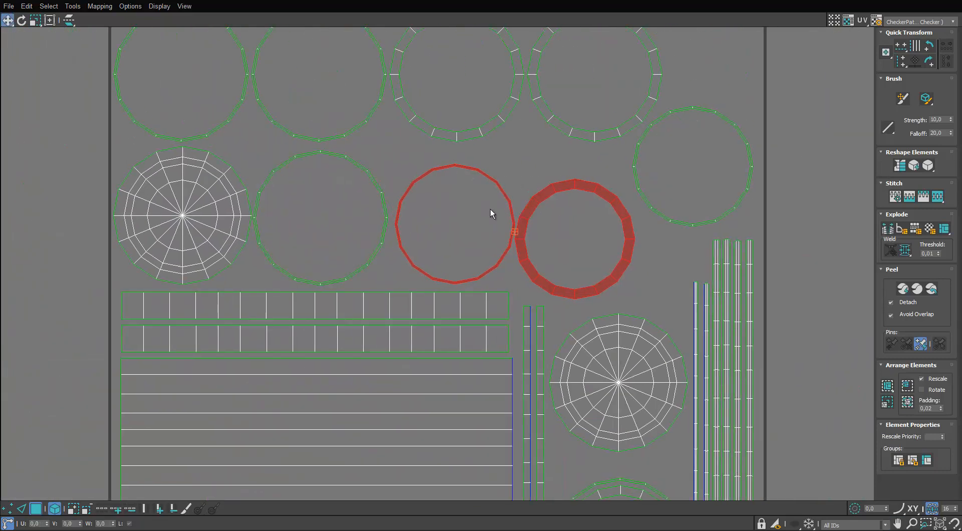
pyautogui.hotkey('ctrl', 'z')
pyautogui.hotkey('ctrl', 'z')
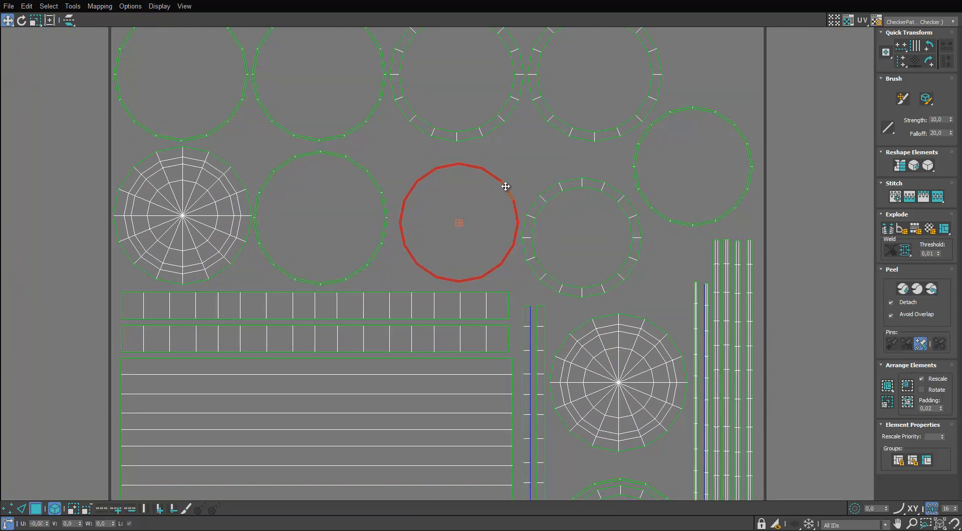
pyautogui.click(381, 245)
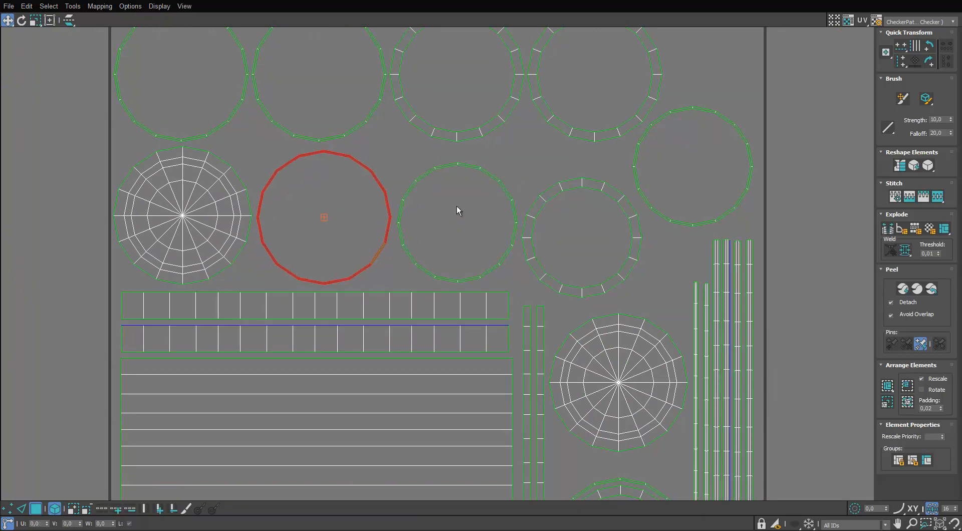
pyautogui.moveTo(456, 206); pyautogui.dragTo(271, 282, button='middle')
pyautogui.click(522, 185)
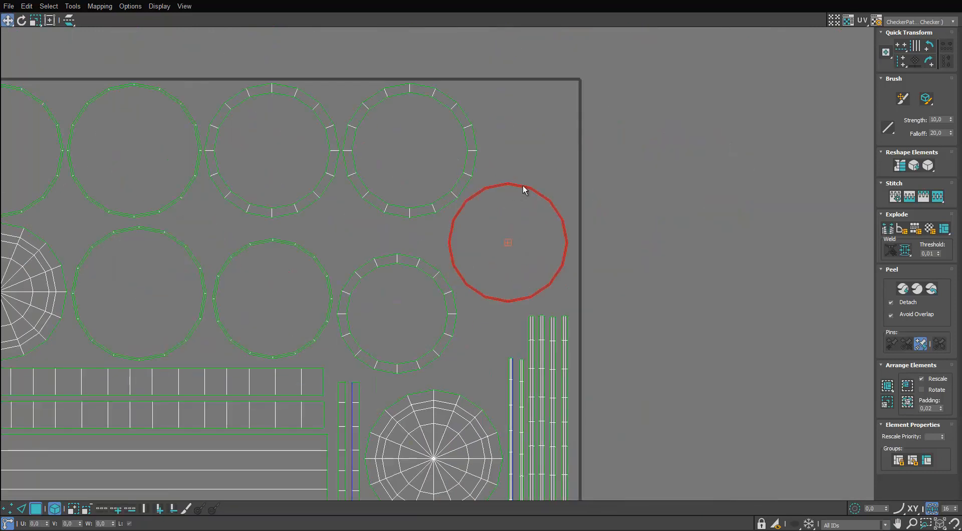
pyautogui.click(567, 205)
# Raise the two narrow strips beside the shaft island to fit inside the UV square, and close the UV editor
pyautogui.scroll(-5, 576, 241)
pyautogui.scroll(10, 509, 215)
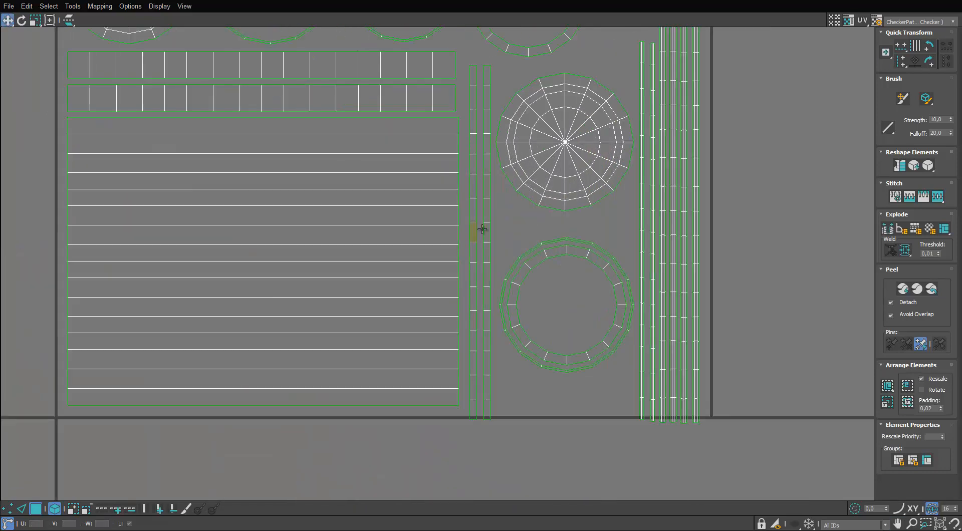
pyautogui.moveTo(478, 251); pyautogui.dragTo(479, 250)
pyautogui.keyDown('ctrl'); pyautogui.click(471, 251); pyautogui.keyUp('ctrl')
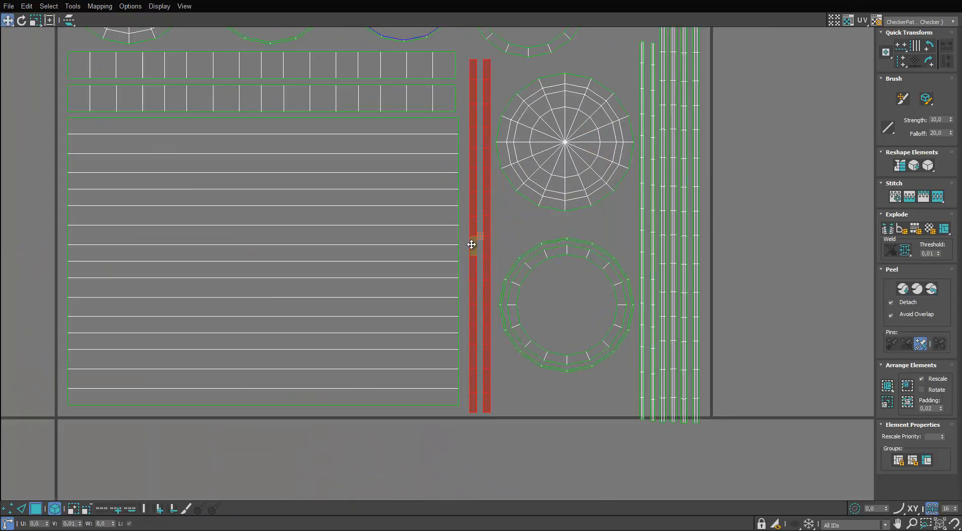
pyautogui.scroll(-3, 507, 220)
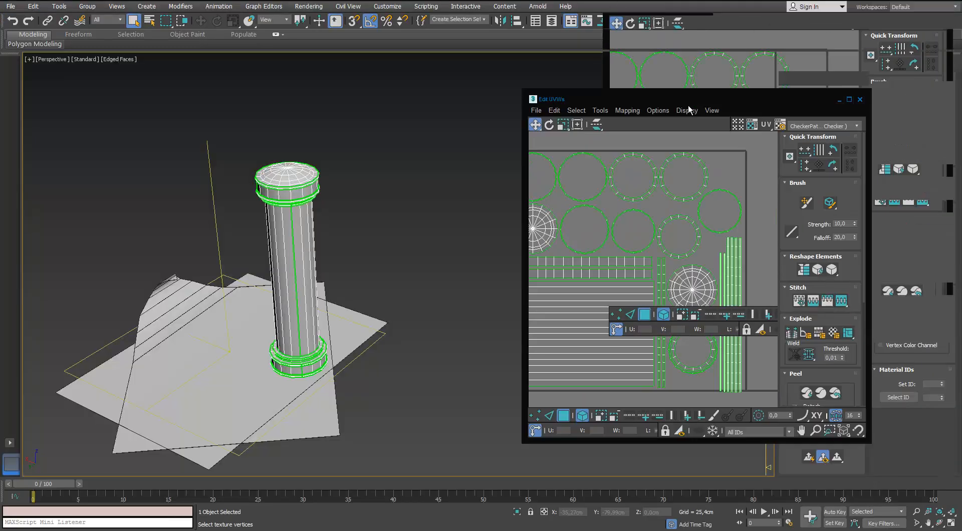
pyautogui.click(784, 120)
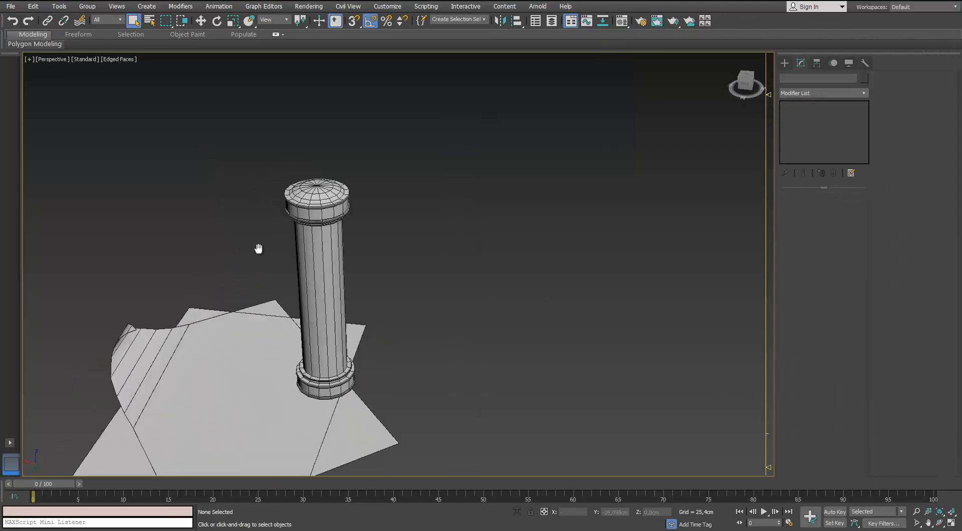
# Apply Unwrap UVW to the curled paper sheet, check its UV layout in the editor, and close the editor
pyautogui.click(234, 325)
pyautogui.moveTo(234, 325); pyautogui.dragTo(254, 286, button='middle')
pyautogui.click(863, 93)
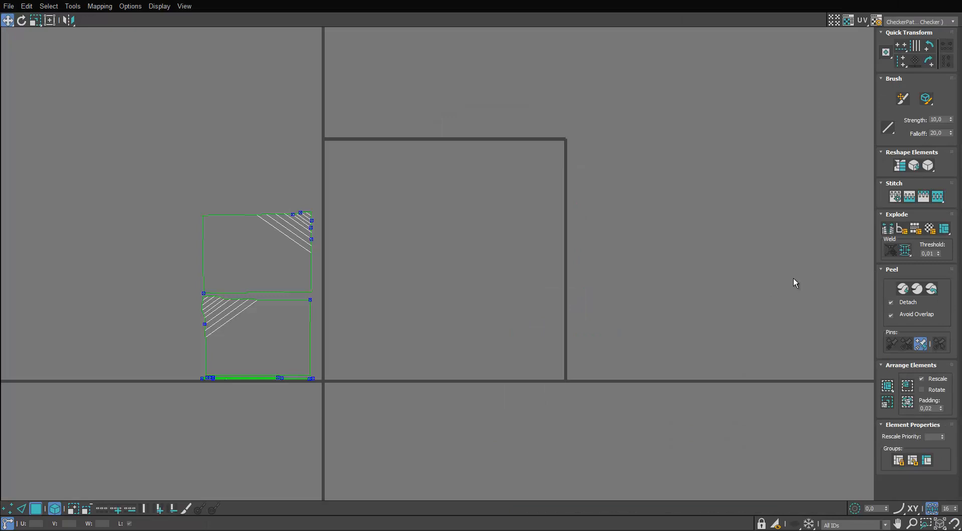
pyautogui.moveTo(723, 260); pyautogui.dragTo(698, 264, button='middle')
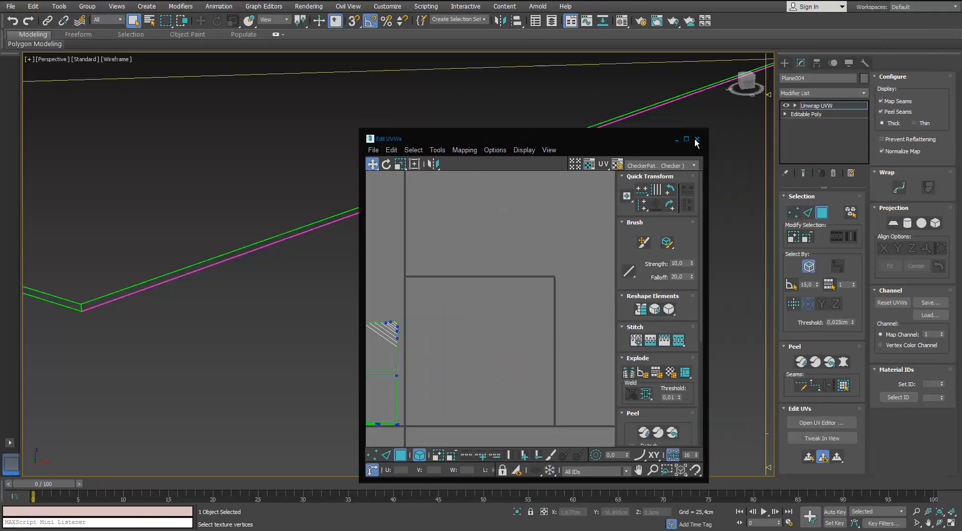
pyautogui.click(696, 143)
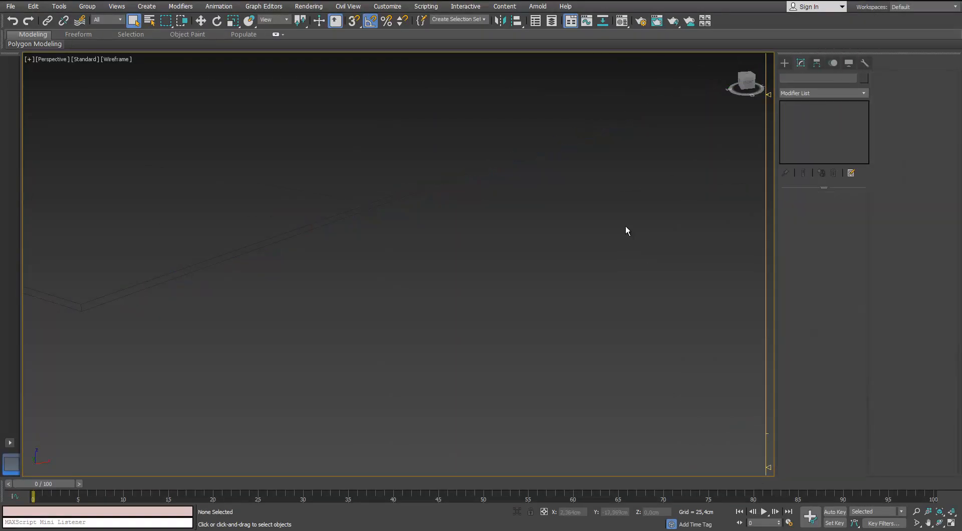
# Return the viewport to shaded display and convert the flat paper sheet with the Shell modifier to Editable Poly
pyautogui.press('F3')
pyautogui.moveTo(487, 226); pyautogui.dragTo(451, 225, button='middle')
pyautogui.scroll(5, 451, 225)
pyautogui.keyDown('alt'); pyautogui.moveTo(451, 225); pyautogui.dragTo(331, 416, button='middle'); pyautogui.keyUp('alt')
pyautogui.scroll(3, 404, 226)
pyautogui.click(465, 294)
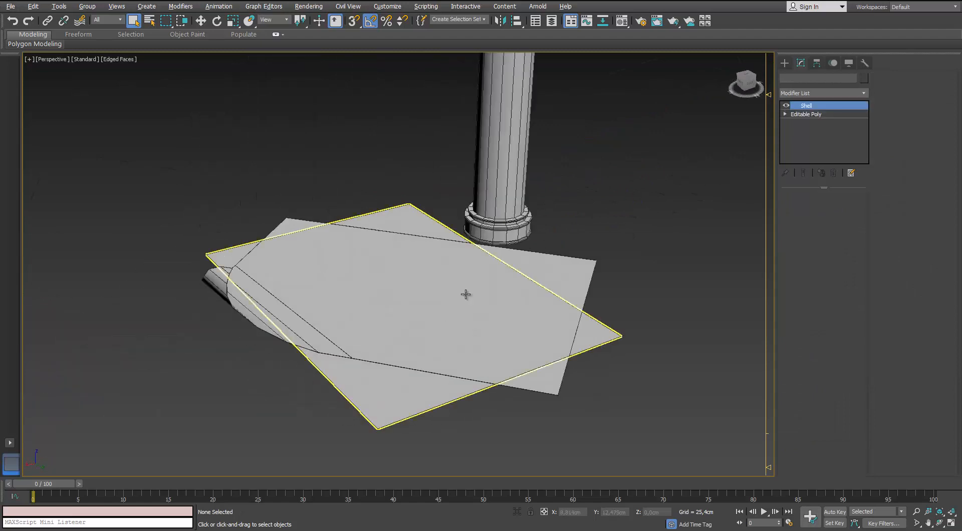
pyautogui.moveTo(466, 294); pyautogui.dragTo(358, 286, button='middle')
pyautogui.rightClick(293, 381)
pyautogui.moveTo(316, 485)
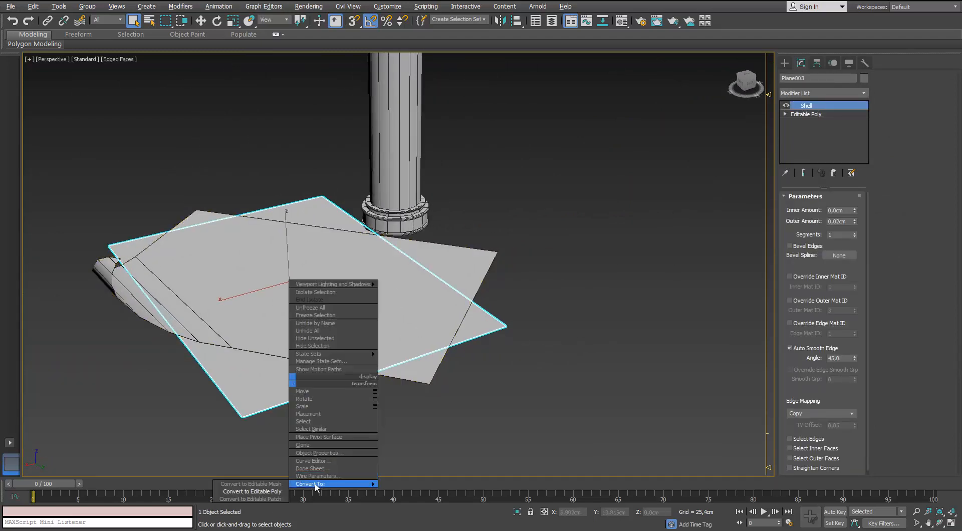
pyautogui.click(285, 492)
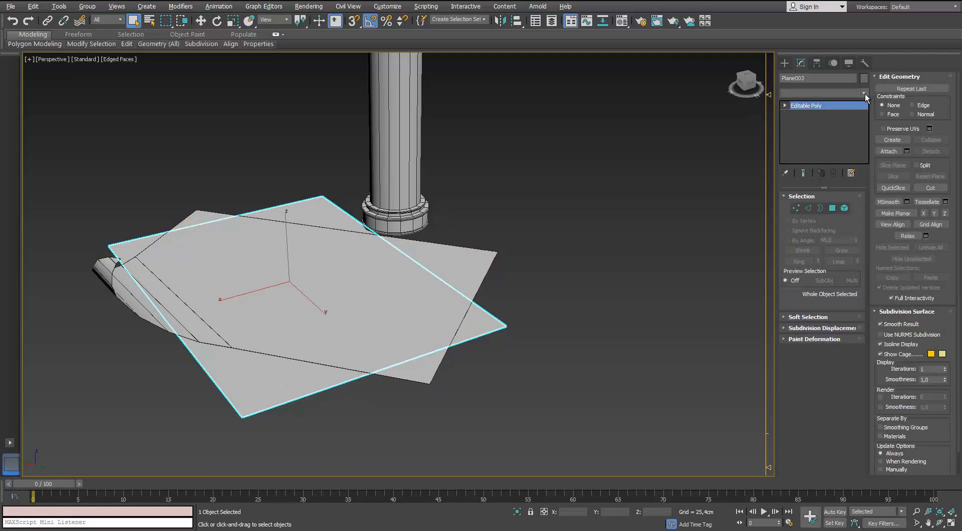
# Apply Unwrap UVW to the flat paper sheet and open its UV editor at full size
pyautogui.click(864, 94)
pyautogui.press('t')
pyautogui.press('t')
pyautogui.press('t')
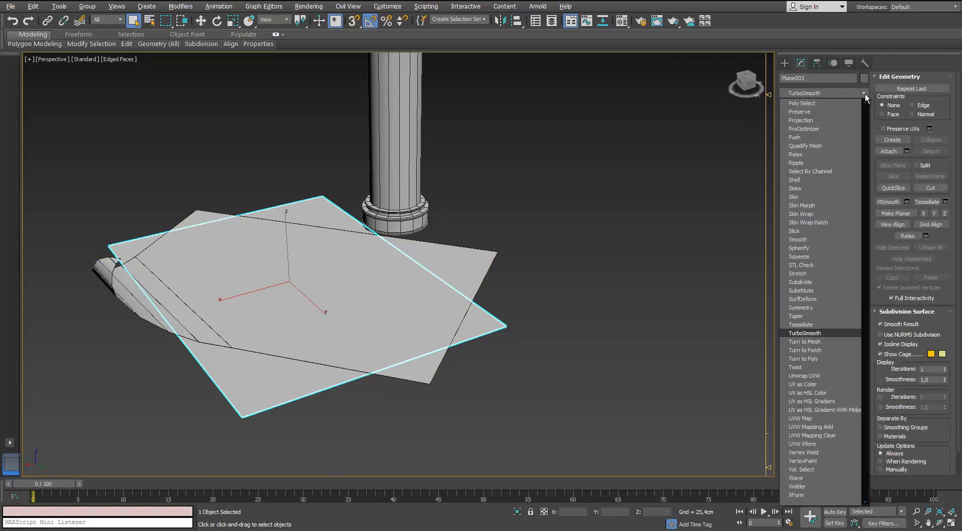
pyautogui.click(865, 94)
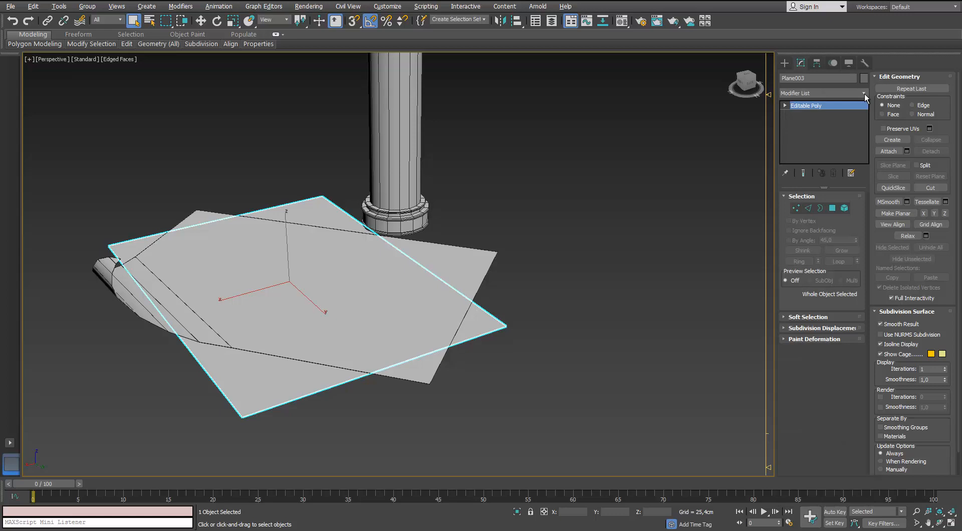
pyautogui.click(864, 94)
pyautogui.press('u')
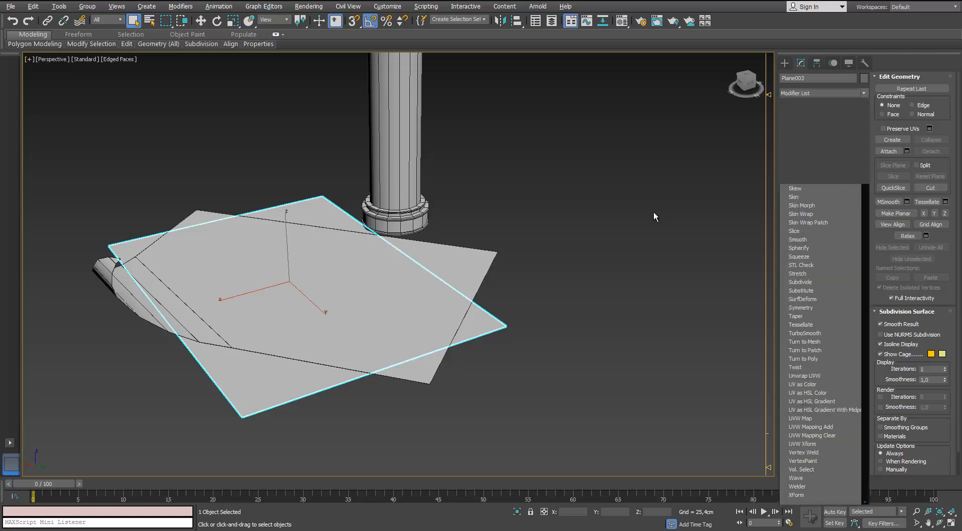
pyautogui.press('Return')
pyautogui.keyDown('alt'); pyautogui.moveTo(553, 308); pyautogui.dragTo(779, 412, button='middle'); pyautogui.keyUp('alt')
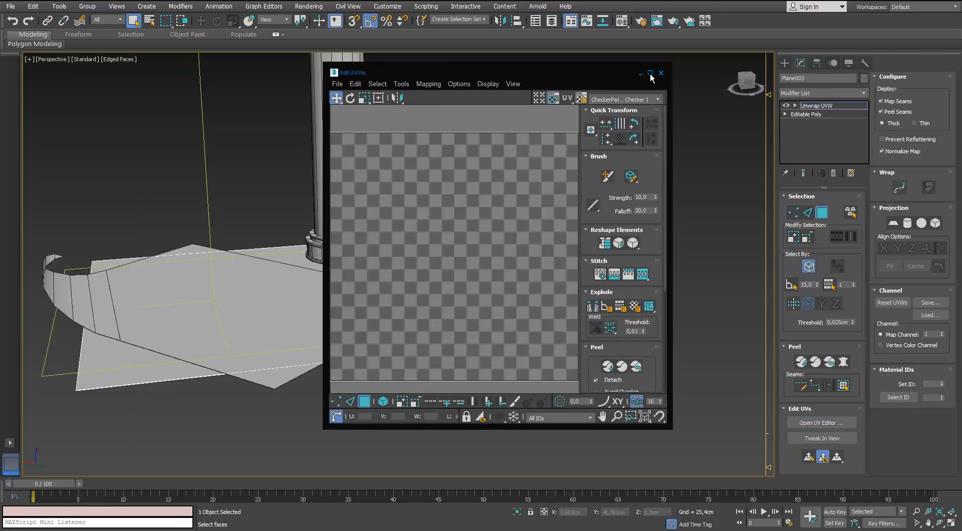
pyautogui.click(650, 74)
# Select all of the flat sheet's faces and lay them out with Normal Mapping
pyautogui.moveTo(278, 190); pyautogui.dragTo(569, 261)
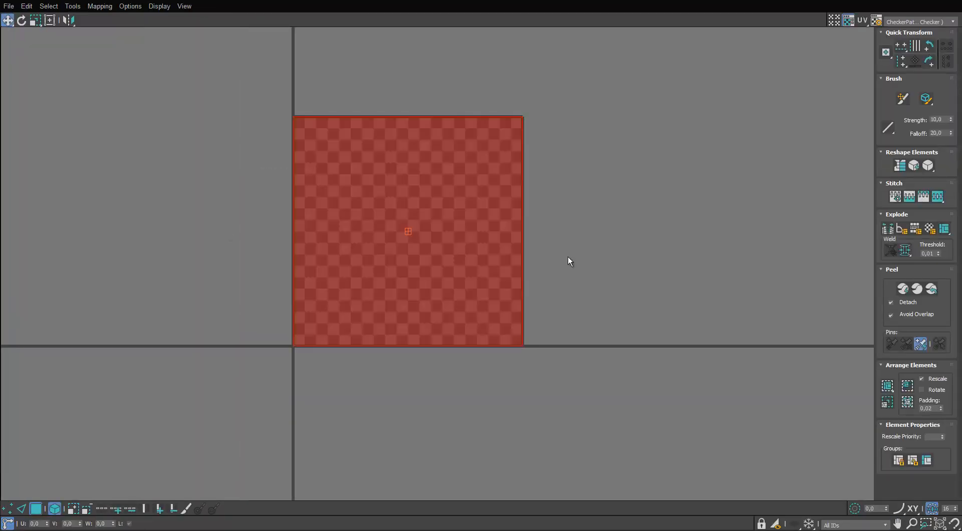
pyautogui.click(100, 6)
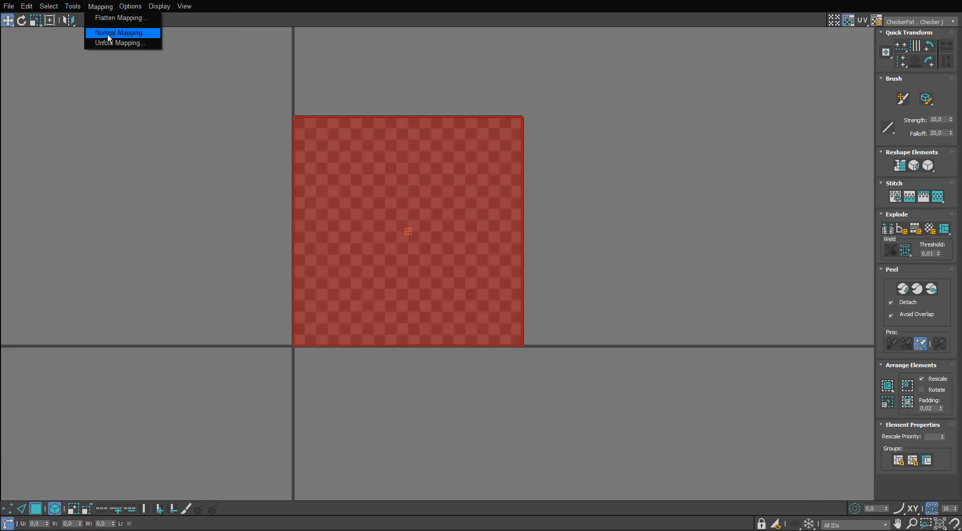
pyautogui.click(107, 33)
pyautogui.click(147, 128)
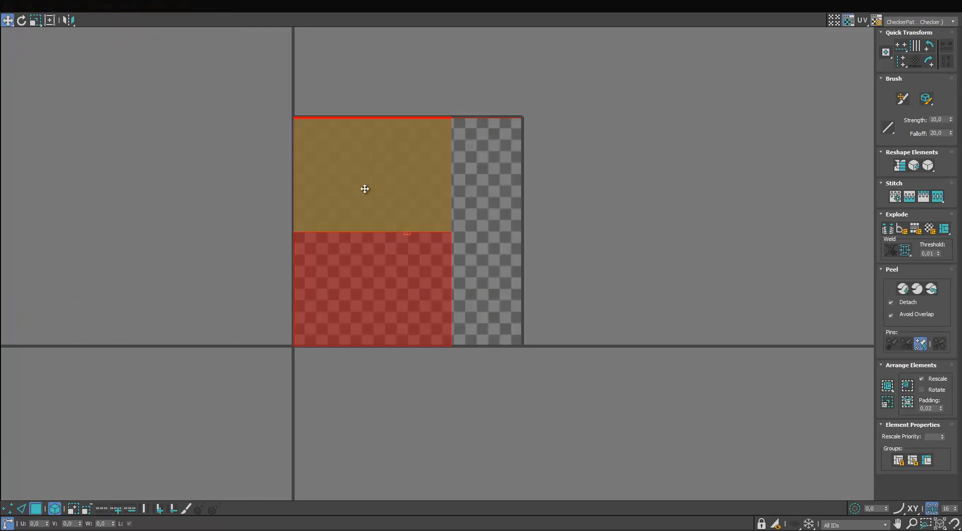
pyautogui.scroll(10, 476, 178)
pyautogui.scroll(-10, 560, 148)
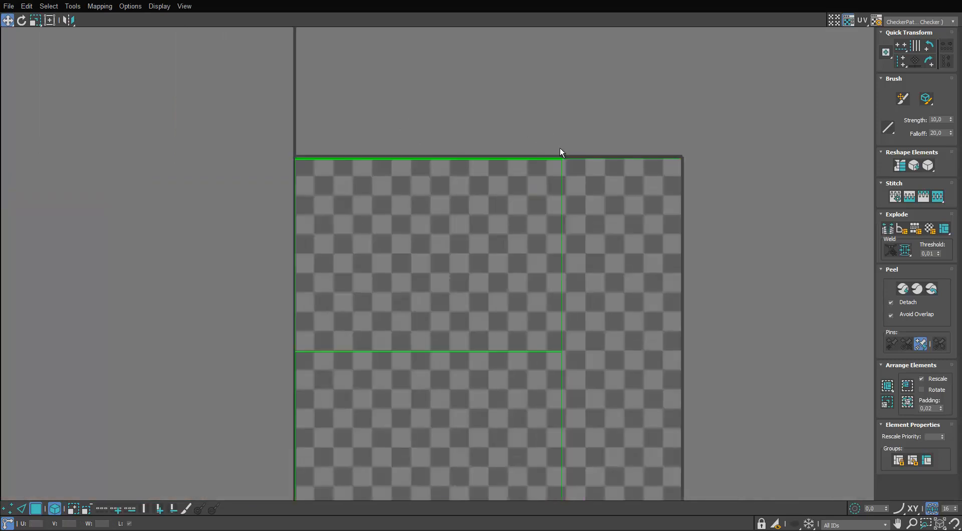
pyautogui.scroll(3, 489, 195)
pyautogui.click(72, 6)
pyautogui.click(89, 173)
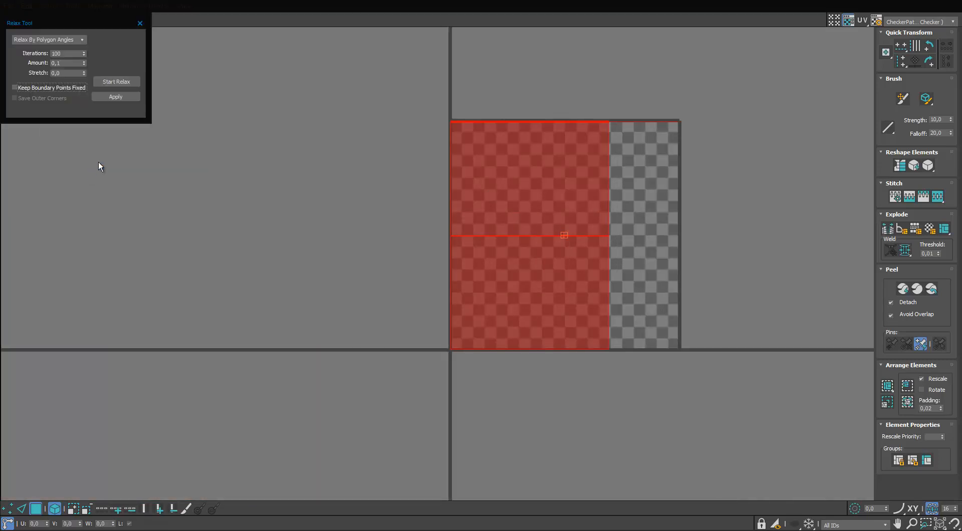
pyautogui.click(140, 23)
# Pick a thin edge strip among the overlapping ones and place it just above the UV square, flush with the square's left border
pyautogui.scroll(10, 542, 98)
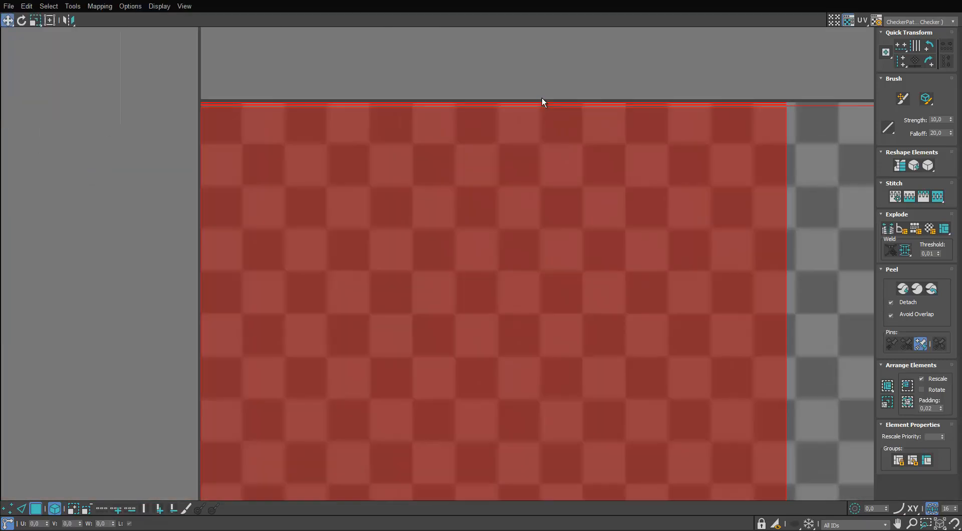
pyautogui.click(720, 149)
pyautogui.scroll(-5, 633, 126)
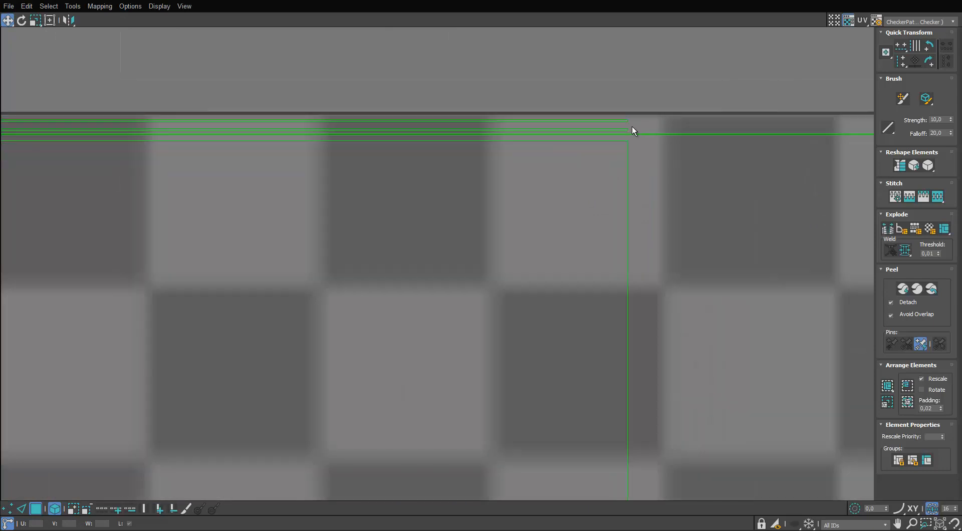
pyautogui.scroll(8, 451, 150)
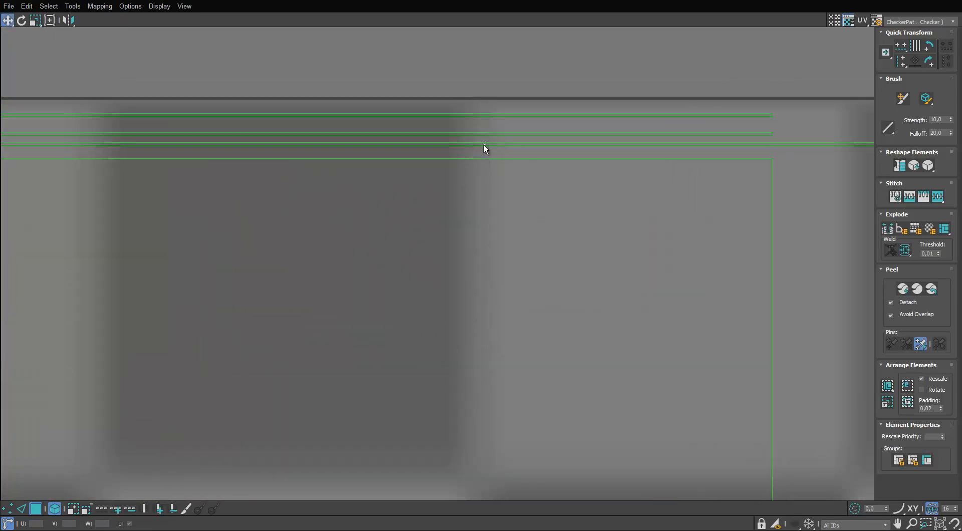
pyautogui.click(484, 147)
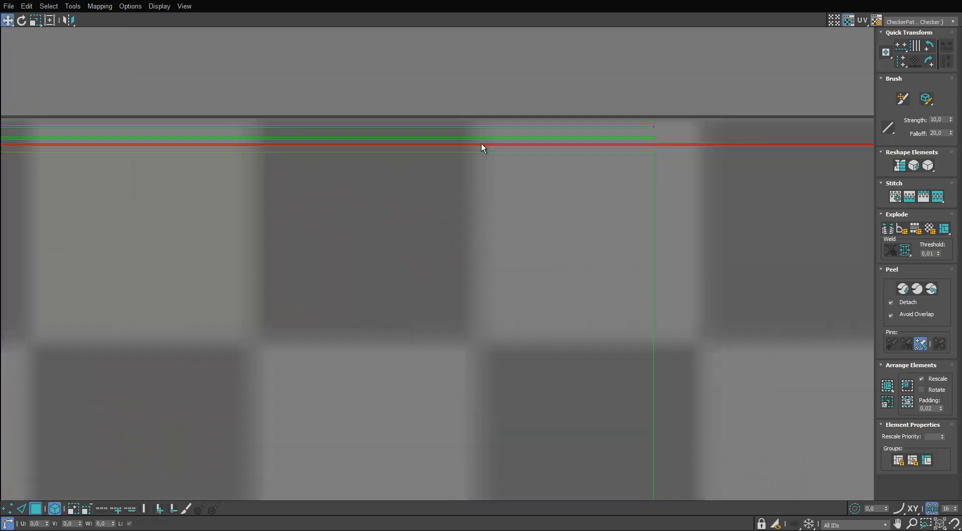
pyautogui.scroll(-3, 571, 150)
pyautogui.scroll(5, 416, 203)
pyautogui.scroll(2, 475, 197)
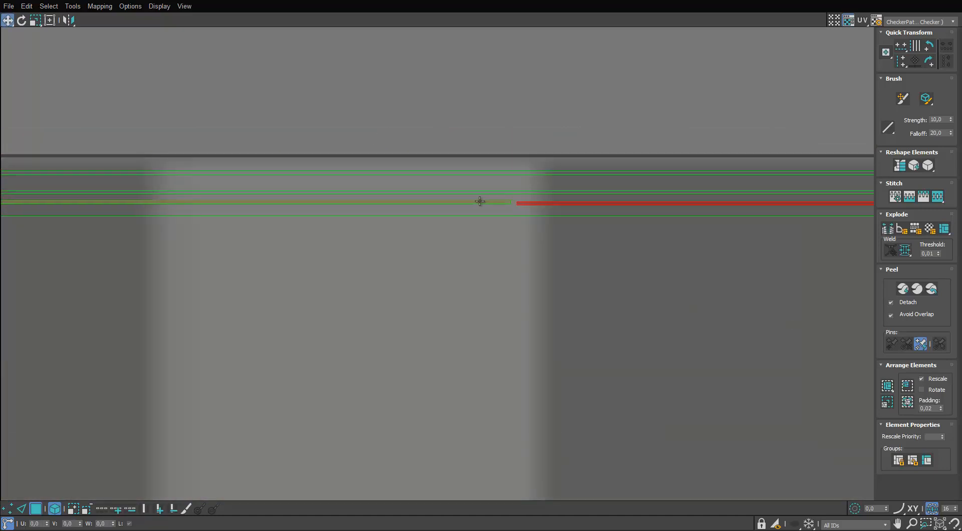
pyautogui.click(524, 201)
pyautogui.scroll(-5, 291, 110)
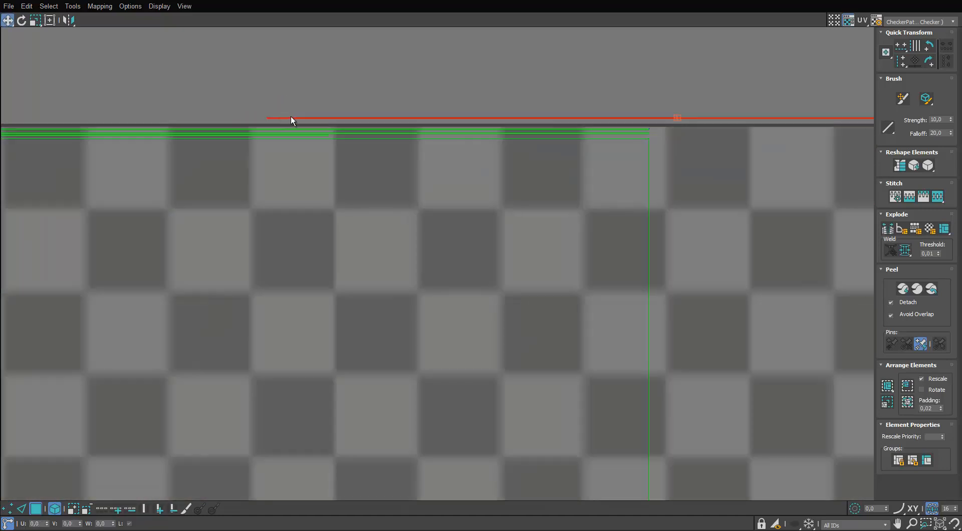
pyautogui.scroll(1, 333, 124)
pyautogui.moveTo(638, 125); pyautogui.dragTo(232, 110)
pyautogui.moveTo(232, 110); pyautogui.dragTo(645, 117, button='middle')
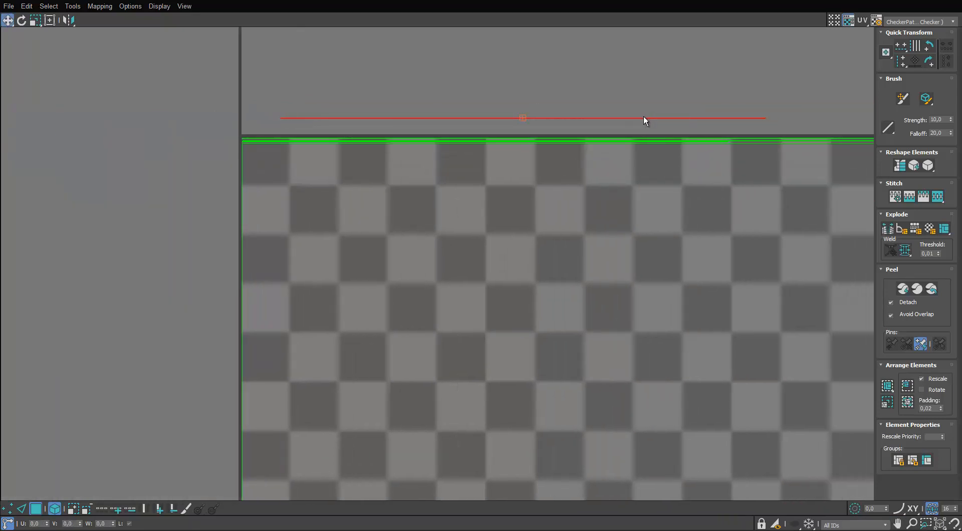
pyautogui.moveTo(638, 118); pyautogui.dragTo(605, 133)
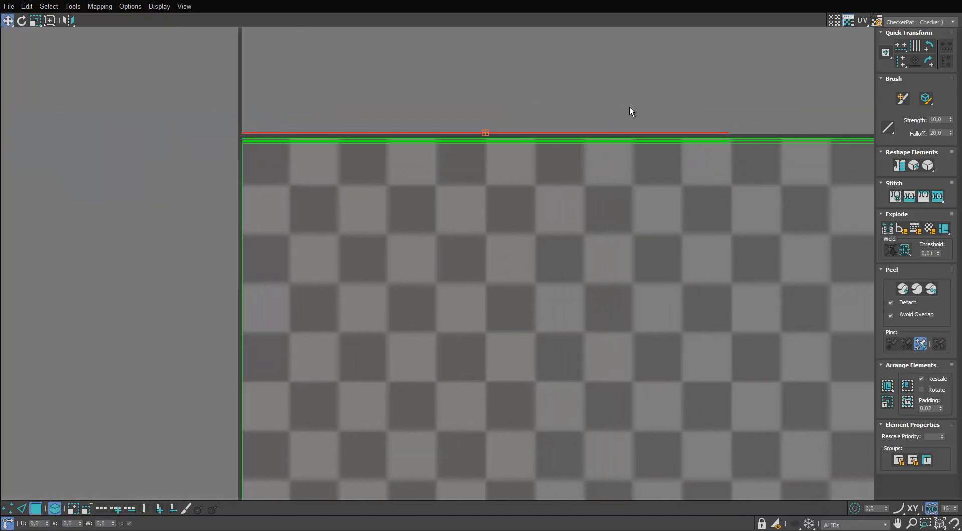
# Select the other thin edge strips along the upper border and raise them above the UV square
pyautogui.click(599, 155)
pyautogui.moveTo(351, 288); pyautogui.dragTo(352, 289)
pyautogui.click(404, 141)
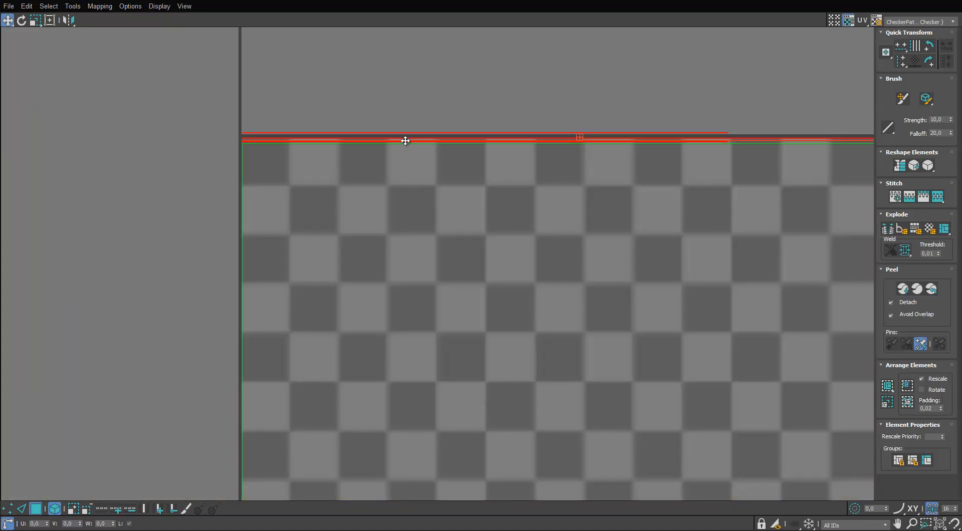
pyautogui.moveTo(403, 142); pyautogui.dragTo(404, 122)
pyautogui.moveTo(741, 98); pyautogui.dragTo(440, 100, button='middle')
# Shift the lowest short edge strip up into the gap between the other strips
pyautogui.scroll(4, 281, 118)
pyautogui.scroll(4, 509, 194)
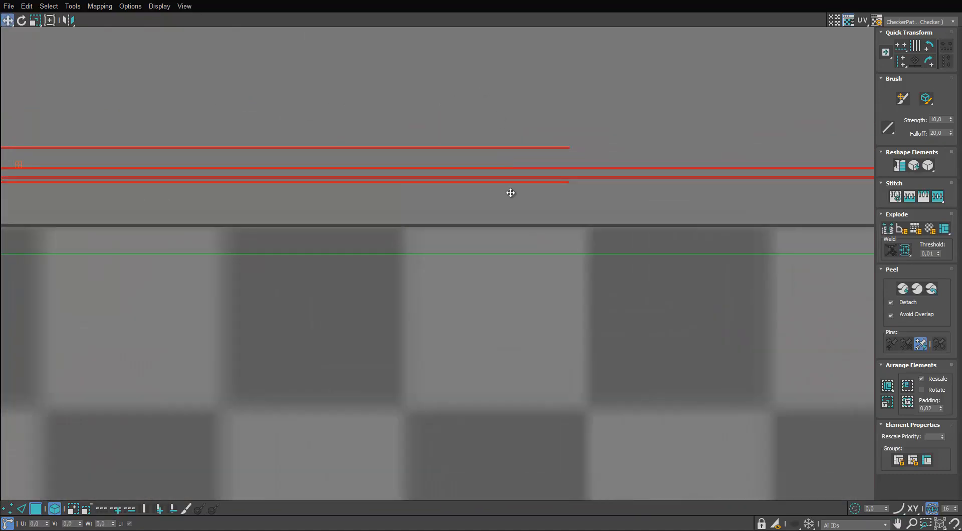
pyautogui.click(505, 189)
pyautogui.moveTo(505, 189); pyautogui.dragTo(504, 155)
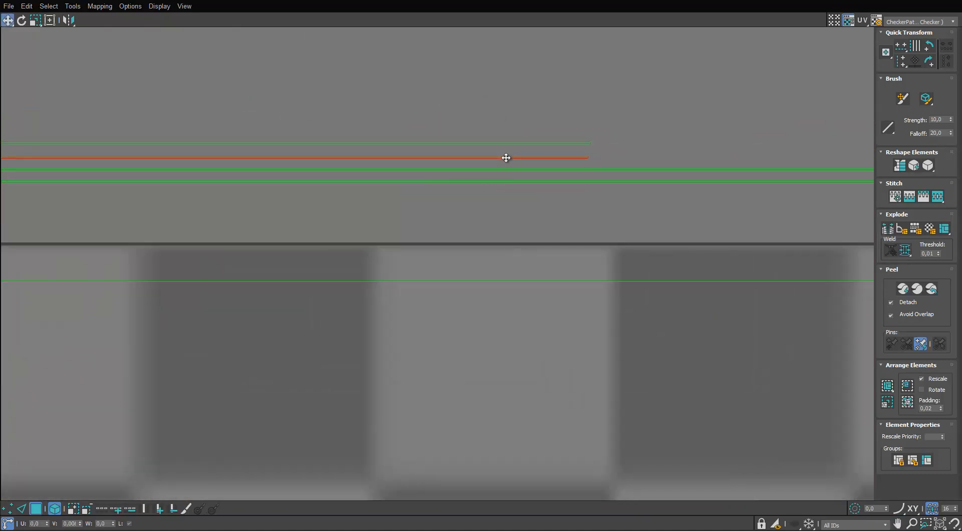
pyautogui.scroll(-6, 526, 150)
pyautogui.scroll(2, 541, 202)
pyautogui.moveTo(542, 205); pyautogui.dragTo(507, 152, button='middle')
# Hide the checker background, scale all of the sheet's islands down uniformly, and move them above the UV square
pyautogui.moveTo(617, 69); pyautogui.dragTo(339, 357)
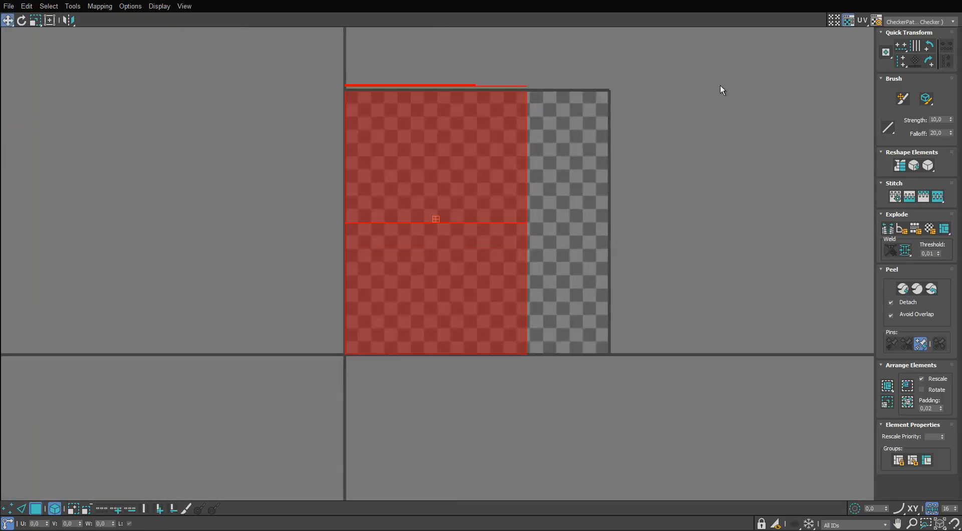
pyautogui.click(851, 19)
pyautogui.press('r')
pyautogui.moveTo(464, 140); pyautogui.dragTo(383, 281)
pyautogui.moveTo(416, 228); pyautogui.dragTo(442, 350, button='middle')
pyautogui.moveTo(442, 350); pyautogui.dragTo(419, 165)
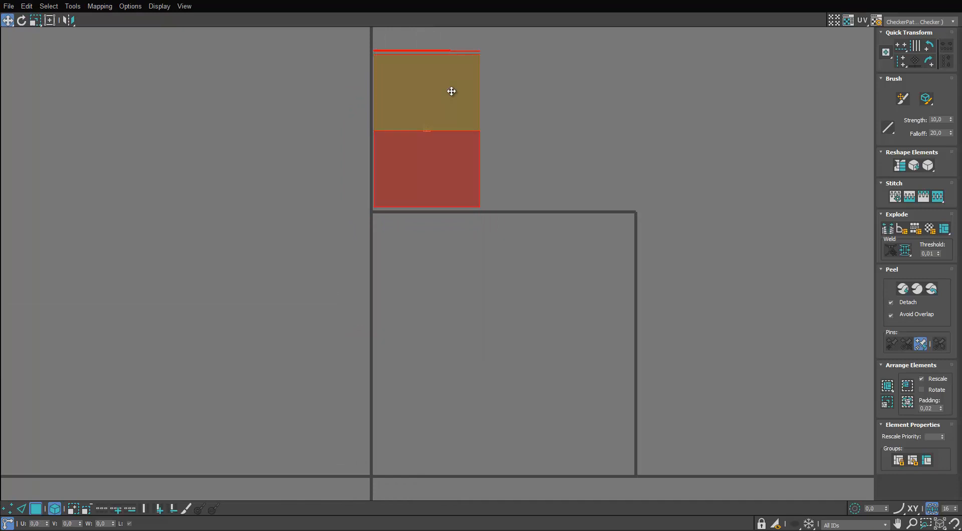
# Fine-tune the scaled islands' placement just above the UV square and close the UV editor
pyautogui.press('w')
pyautogui.scroll(2, 451, 88)
pyautogui.click(475, 187)
pyautogui.scroll(3, 476, 188)
pyautogui.moveTo(511, 126); pyautogui.dragTo(564, 302, button='middle')
pyautogui.scroll(-2, 564, 300)
pyautogui.moveTo(560, 172); pyautogui.dragTo(384, 289)
pyautogui.moveTo(423, 297); pyautogui.dragTo(424, 288)
pyautogui.click(560, 290)
pyautogui.scroll(-4, 560, 290)
pyautogui.moveTo(560, 291); pyautogui.dragTo(543, 267, button='middle')
pyautogui.moveTo(639, 1); pyautogui.dragTo(587, 190)
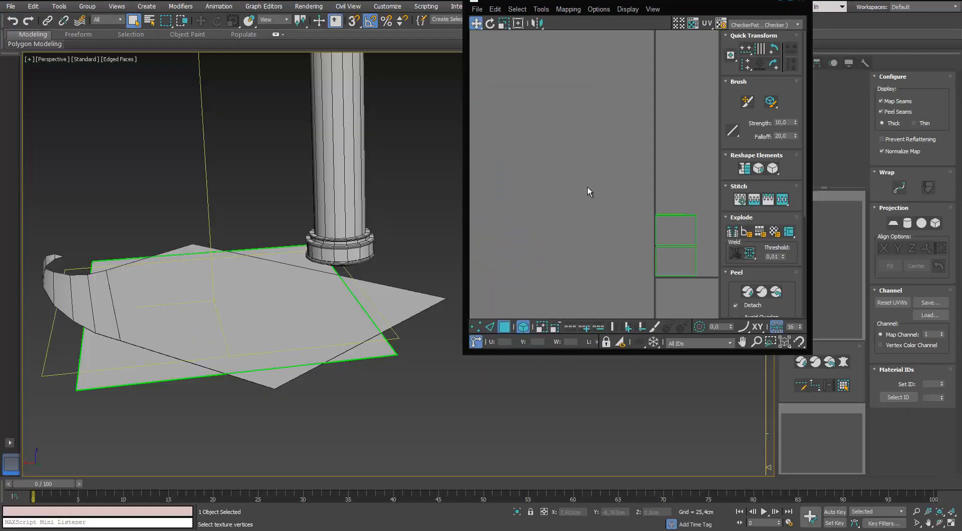
pyautogui.click(748, 196)
# Assign the 02 - Default checker material to the flat sheet, show it in the viewport, and compare its checker size with the cylinder's
pyautogui.moveTo(504, 276); pyautogui.dragTo(515, 271, button='middle')
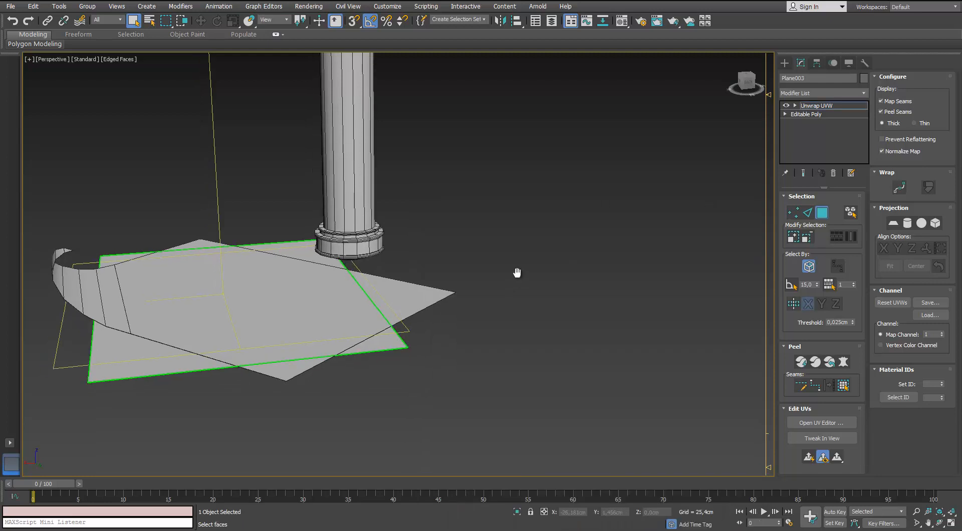
pyautogui.press('m')
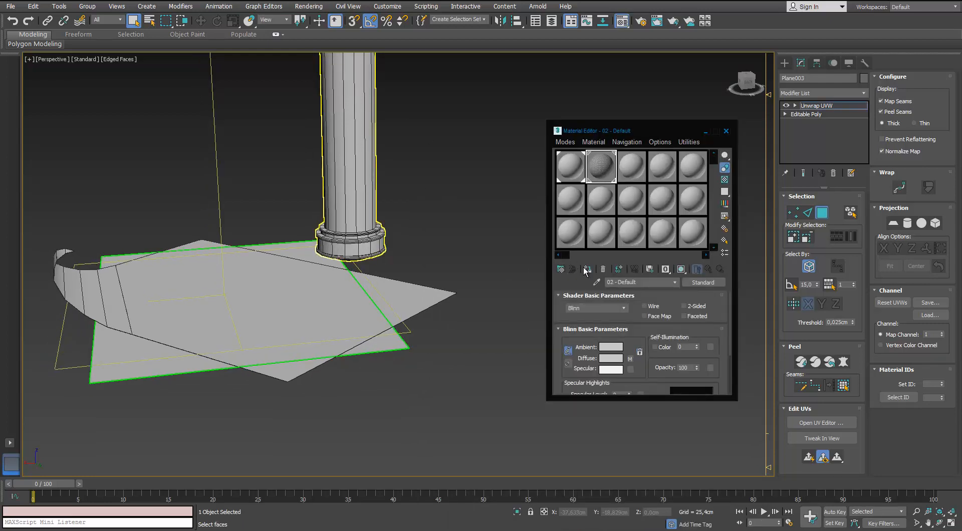
pyautogui.click(680, 269)
pyautogui.scroll(-4, 415, 217)
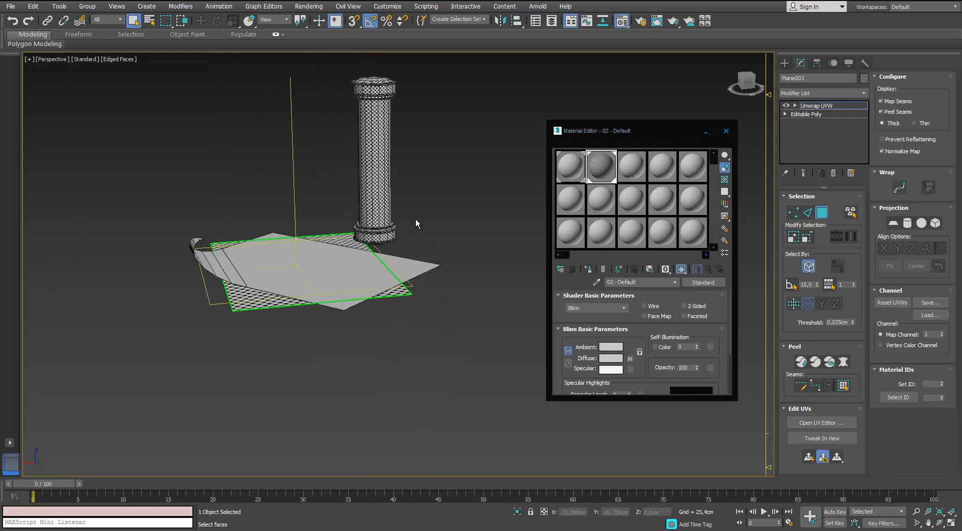
pyautogui.keyDown('alt'); pyautogui.moveTo(416, 217); pyautogui.dragTo(381, 231, button='middle'); pyautogui.keyUp('alt')
pyautogui.scroll(8, 381, 230)
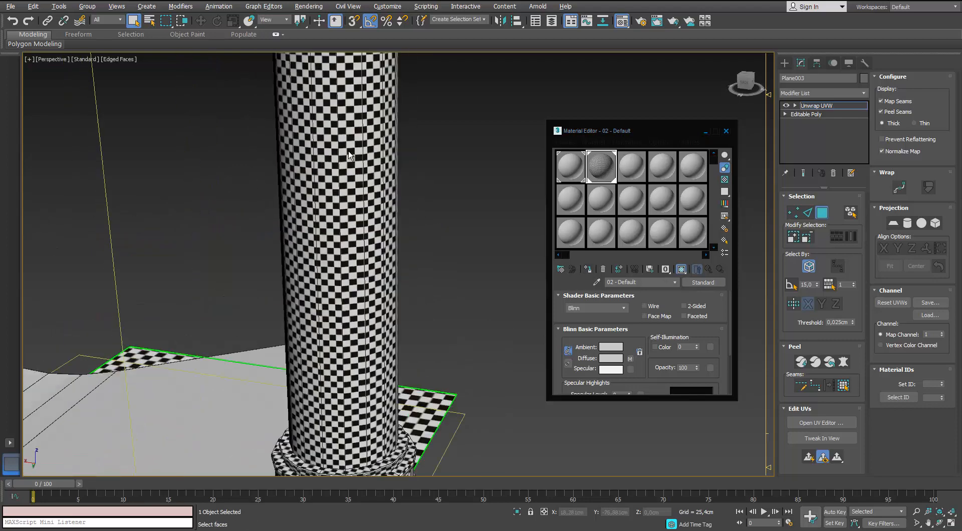
pyautogui.scroll(-6, 340, 150)
pyautogui.keyDown('alt'); pyautogui.moveTo(340, 152); pyautogui.dragTo(503, 290, button='middle'); pyautogui.keyUp('alt')
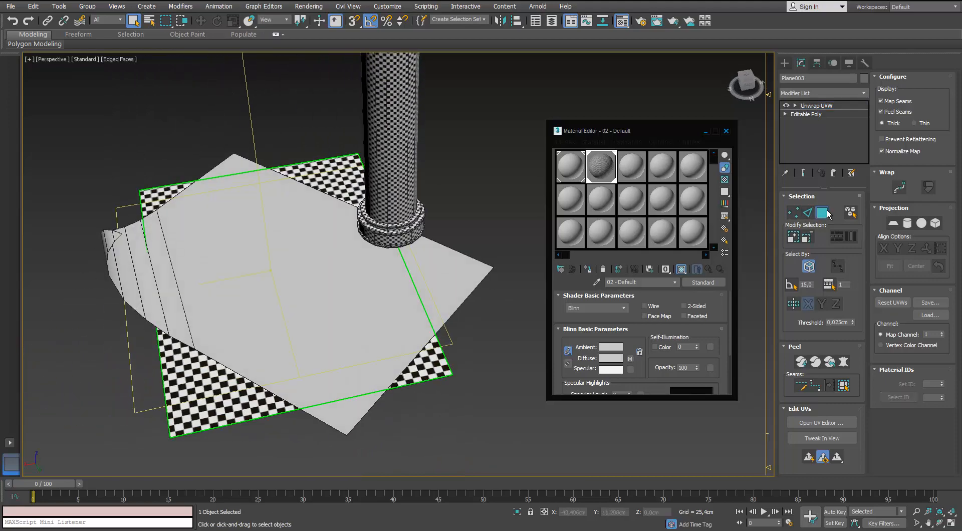
# Assign the checker material to the curled paper sheet, check its pattern, and close the Material Editor
pyautogui.click(476, 393)
pyautogui.click(410, 290)
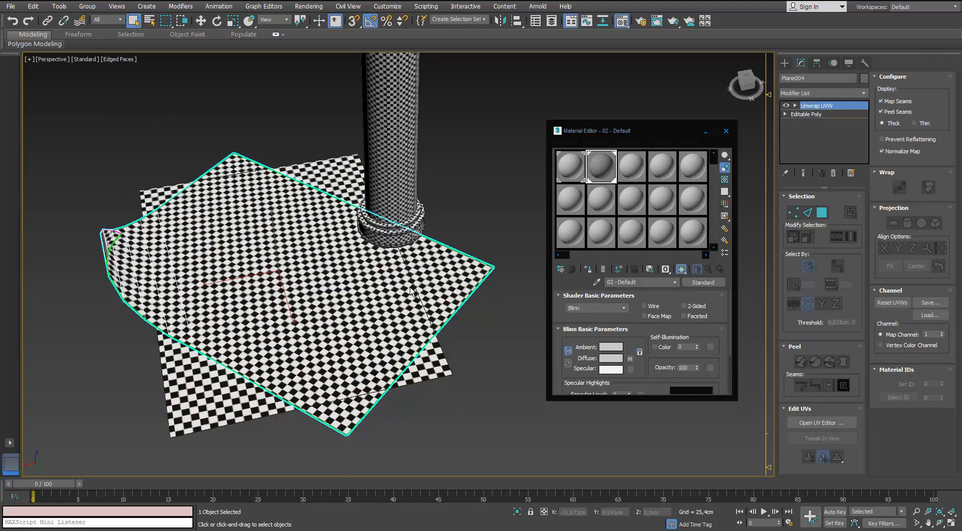
pyautogui.click(498, 340)
pyautogui.keyDown('alt'); pyautogui.moveTo(499, 341); pyautogui.dragTo(480, 312, button='middle'); pyautogui.keyUp('alt')
pyautogui.scroll(-4, 480, 313)
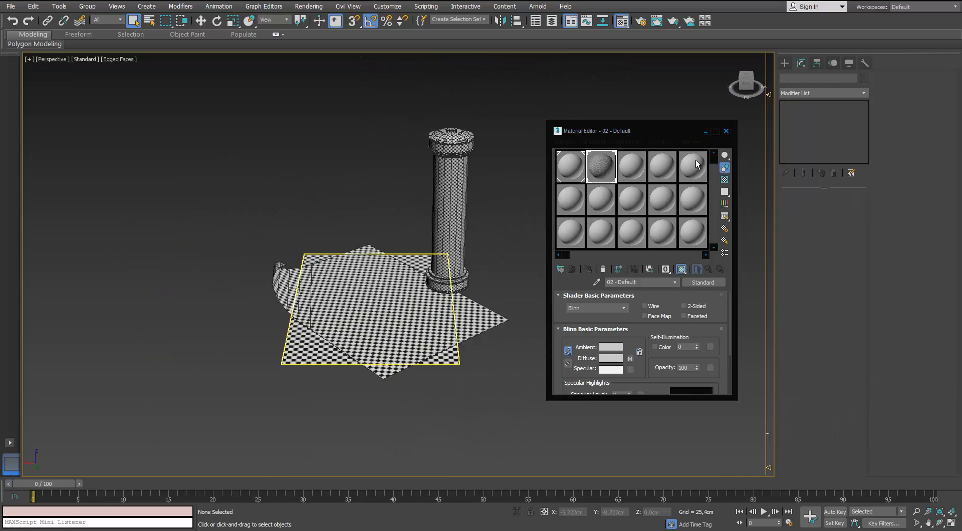
pyautogui.click(726, 132)
# Convert the curled paper sheet to Editable Poly and attach the flat sheet to it
pyautogui.click(488, 314)
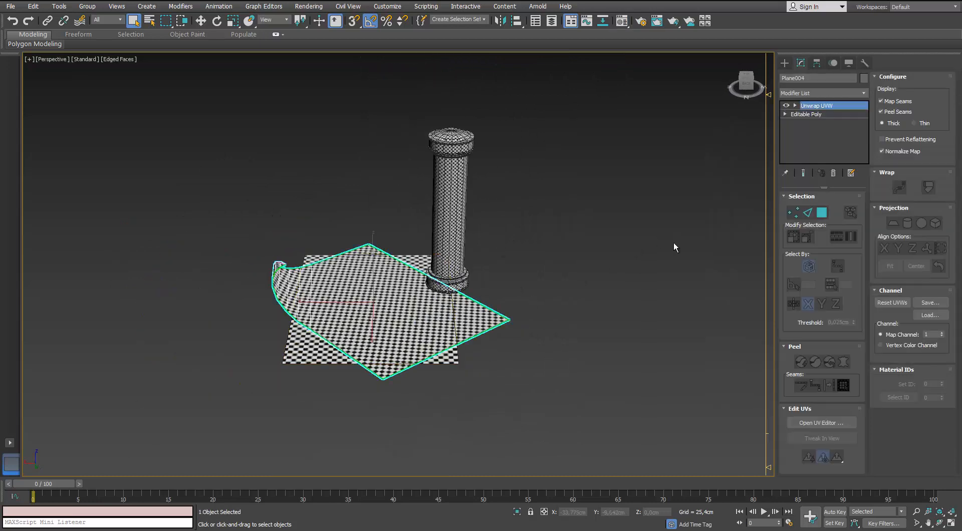
pyautogui.scroll(4, 514, 226)
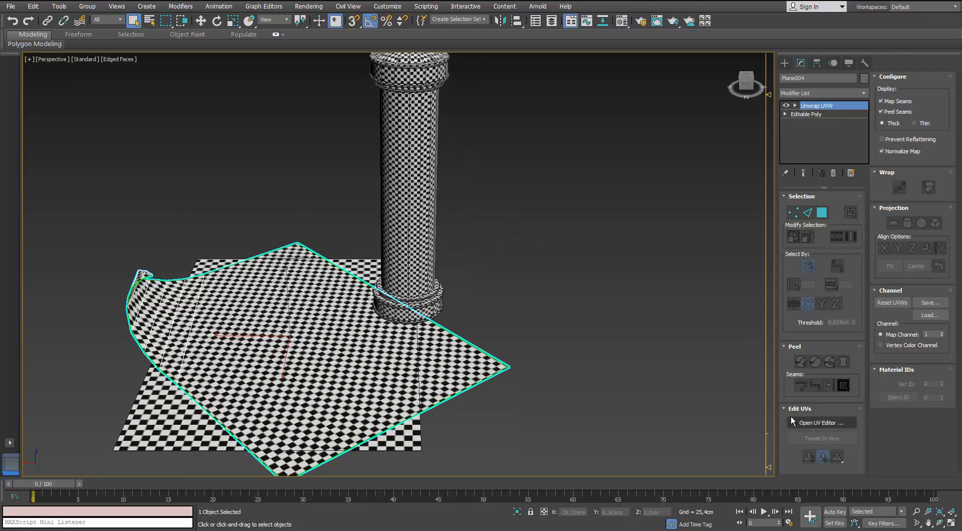
pyautogui.rightClick(403, 359)
pyautogui.click(431, 475)
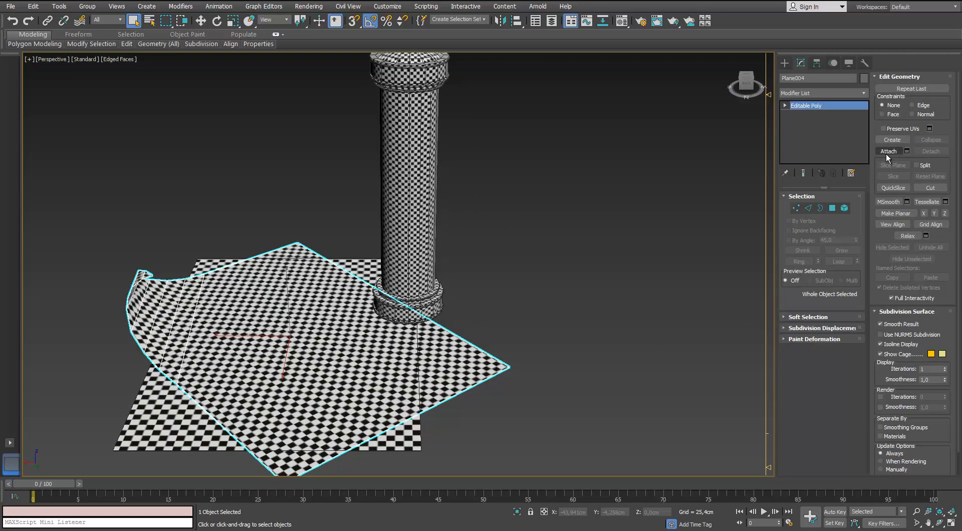
pyautogui.click(888, 151)
pyautogui.click(255, 351)
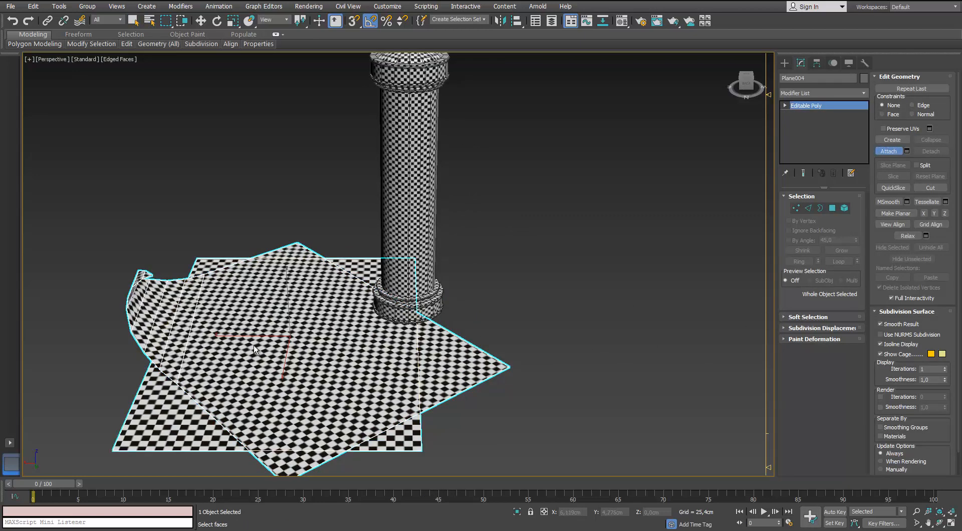
pyautogui.click(884, 152)
# Add an Unwrap UVW modifier to the combined paper sheets and open their UVs in a maximized UV editor
pyautogui.click(862, 92)
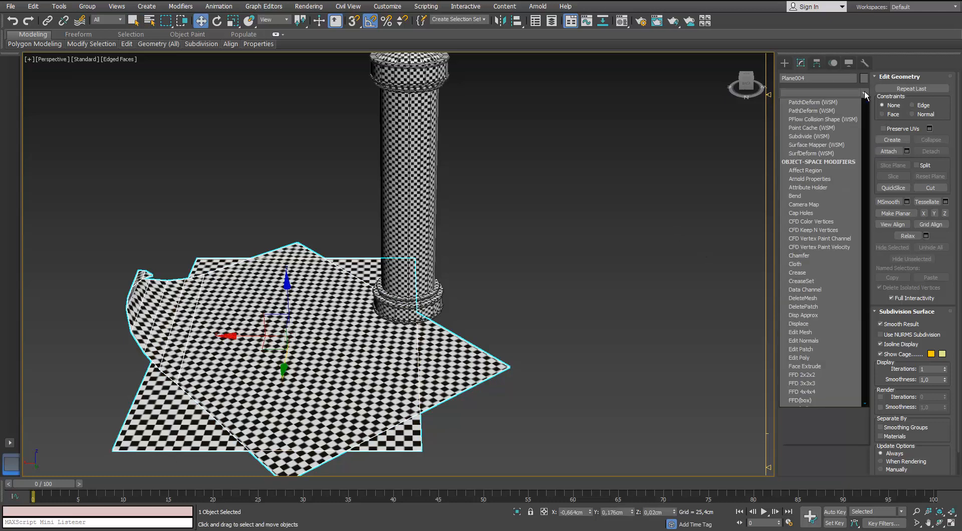
pyautogui.press('u')
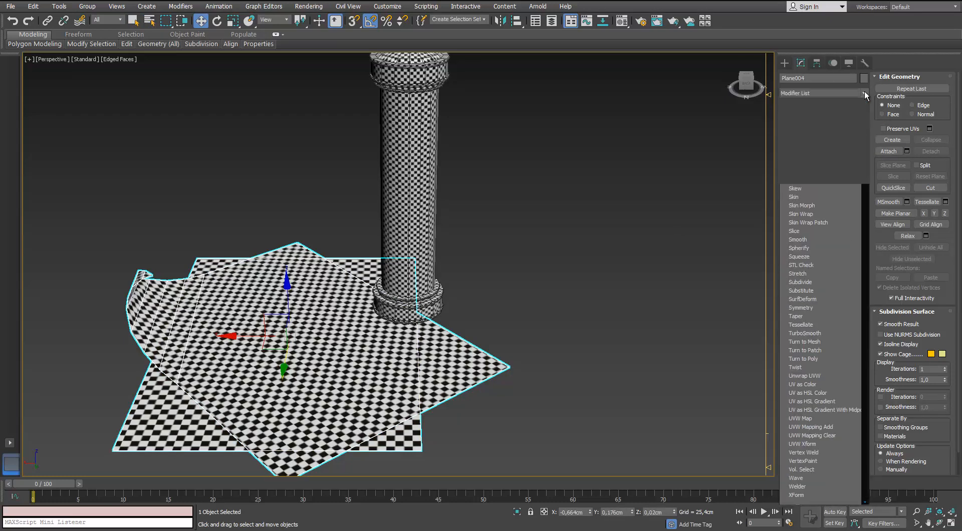
pyautogui.press('Return')
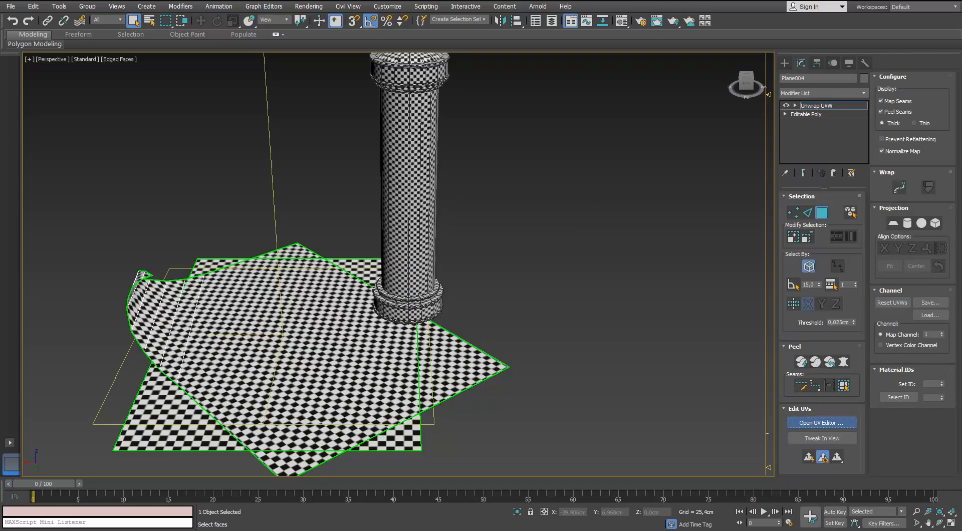
pyautogui.click(821, 423)
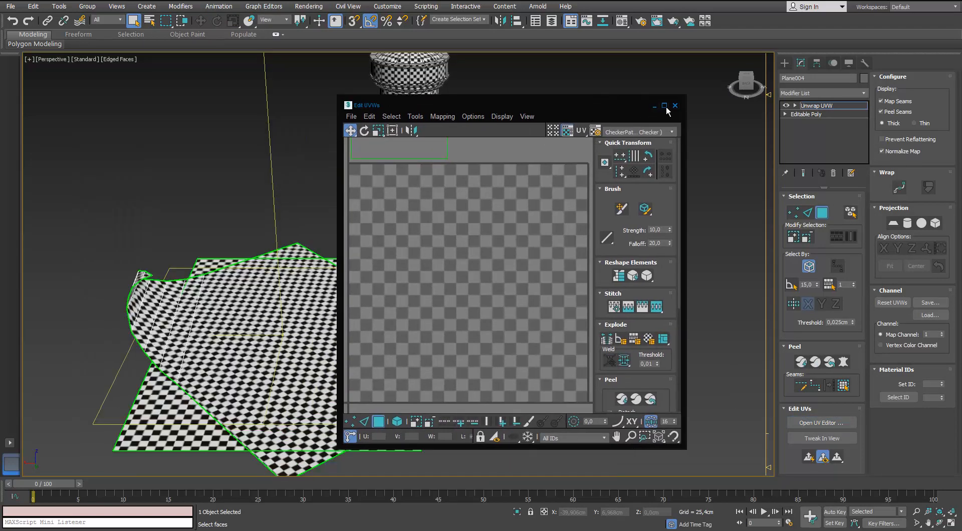
pyautogui.click(665, 106)
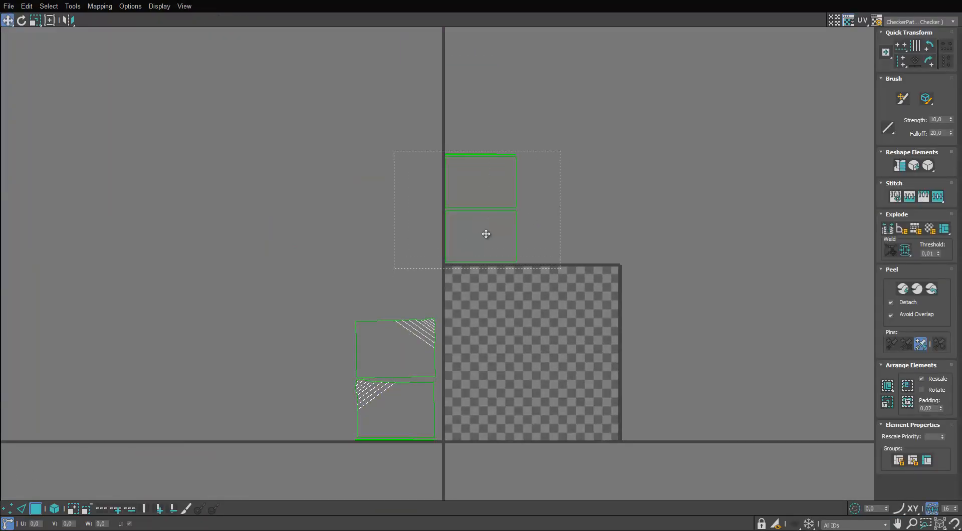
# Move the flat sheet's islands beside the curled sheet's and scale them to match the curled sheet's island size
pyautogui.moveTo(485, 234)
pyautogui.mouseDown()
pyautogui.moveTo(329, 353)
pyautogui.moveTo(333, 398)
pyautogui.mouseUp()
pyautogui.scroll(3, 332, 397)
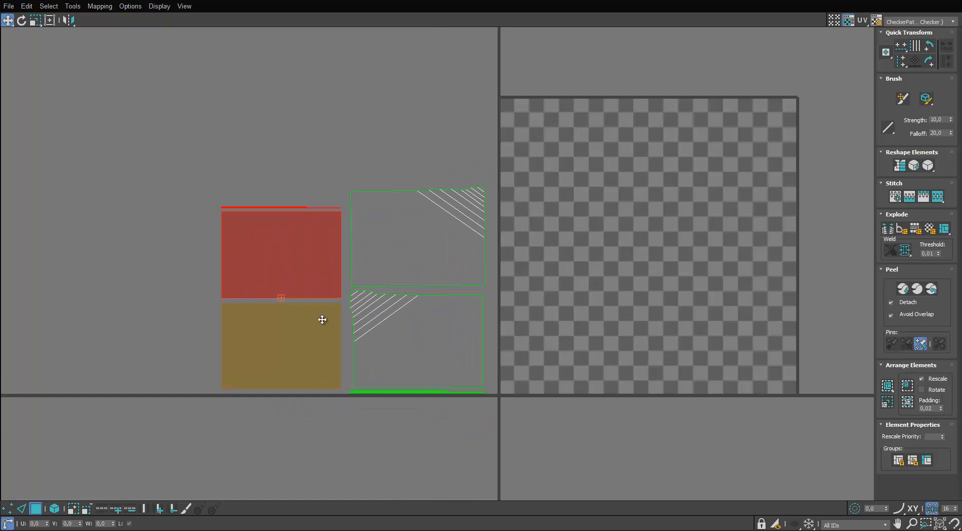
pyautogui.moveTo(337, 283); pyautogui.dragTo(439, 284)
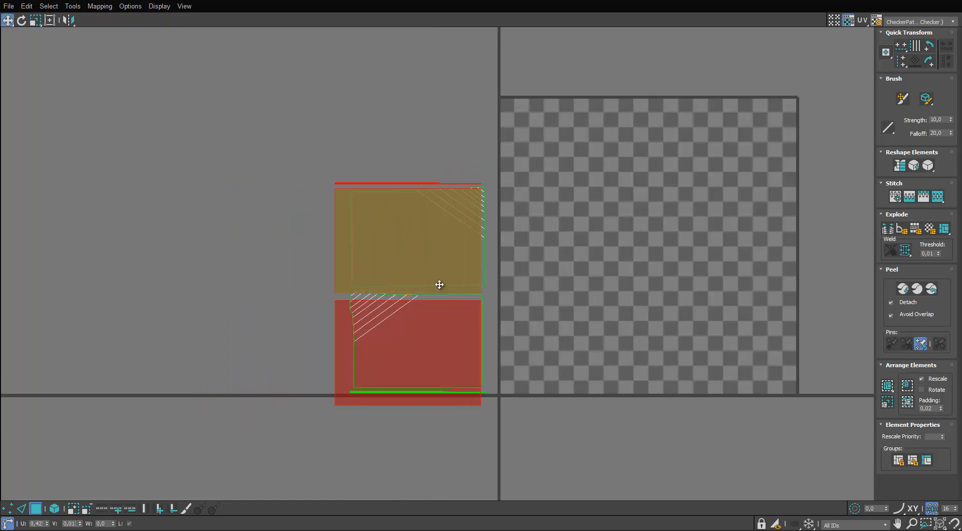
pyautogui.scroll(3, 439, 284)
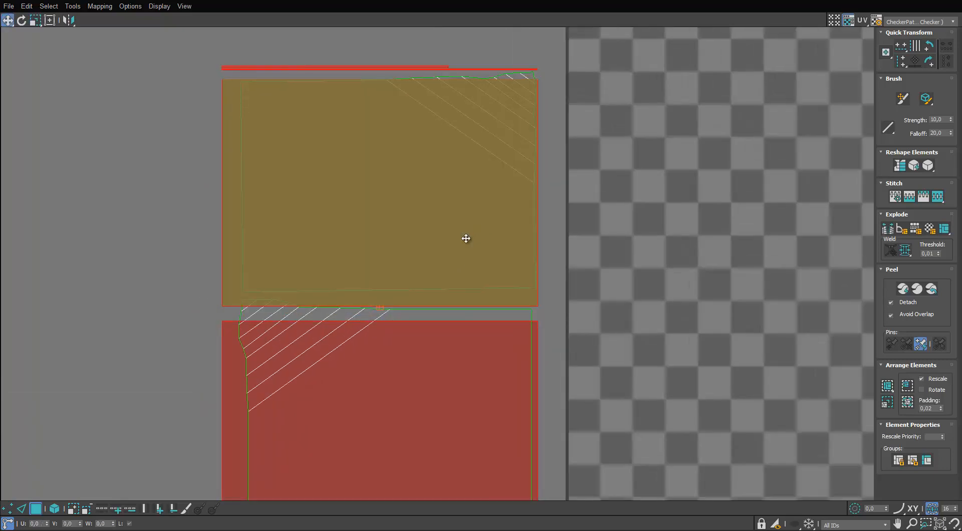
pyautogui.press('r')
pyautogui.moveTo(466, 239)
pyautogui.mouseDown()
pyautogui.moveTo(509, 197)
pyautogui.moveTo(493, 213)
pyautogui.moveTo(163, 215)
pyautogui.mouseUp()
pyautogui.press('w')
pyautogui.scroll(-3, 164, 215)
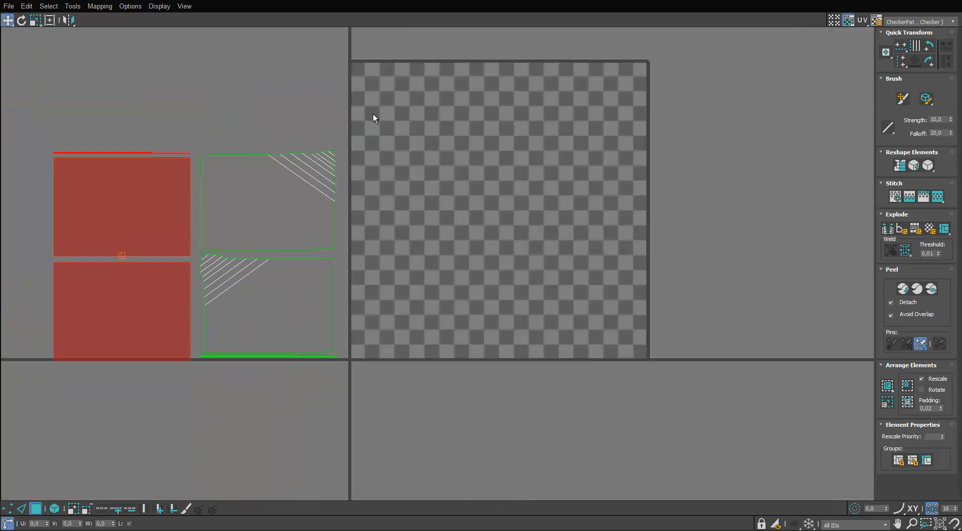
# Hide the UV editor's checker background and move all islands of both sheets together into the UV square
pyautogui.moveTo(373, 118); pyautogui.dragTo(74, 395)
pyautogui.click(881, 404)
pyautogui.click(305, 409)
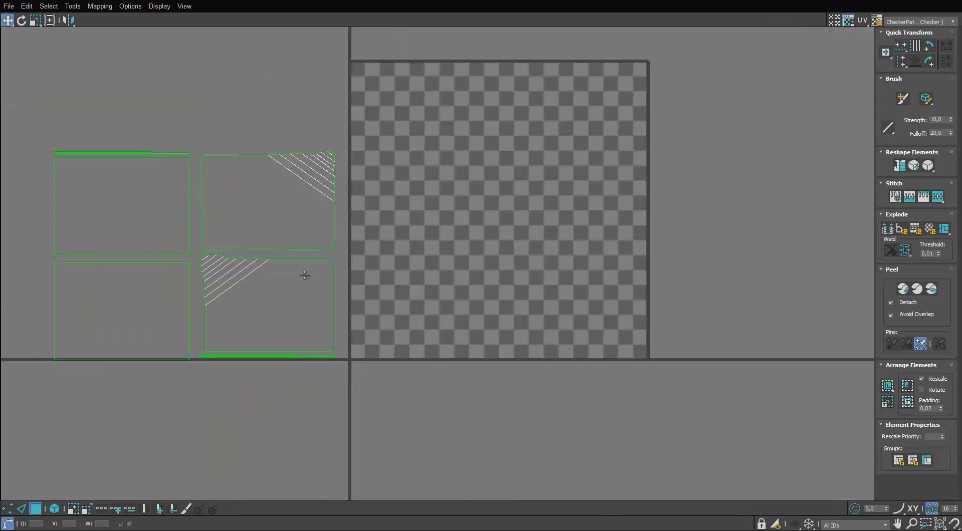
pyautogui.moveTo(306, 215); pyautogui.dragTo(358, 236, button='middle')
pyautogui.scroll(3, 358, 236)
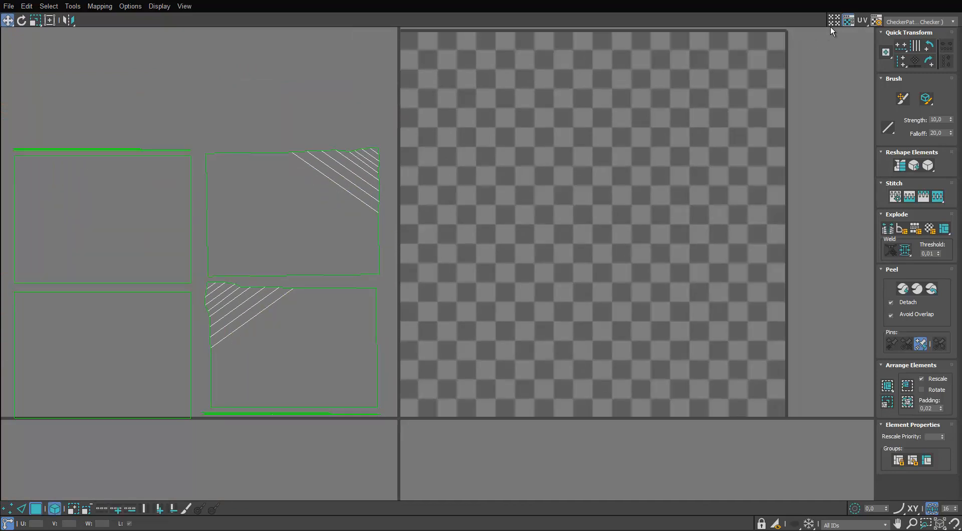
pyautogui.click(848, 21)
pyautogui.scroll(-3, 483, 187)
pyautogui.moveTo(498, 133); pyautogui.dragTo(210, 330)
pyautogui.moveTo(243, 298); pyautogui.dragTo(479, 265)
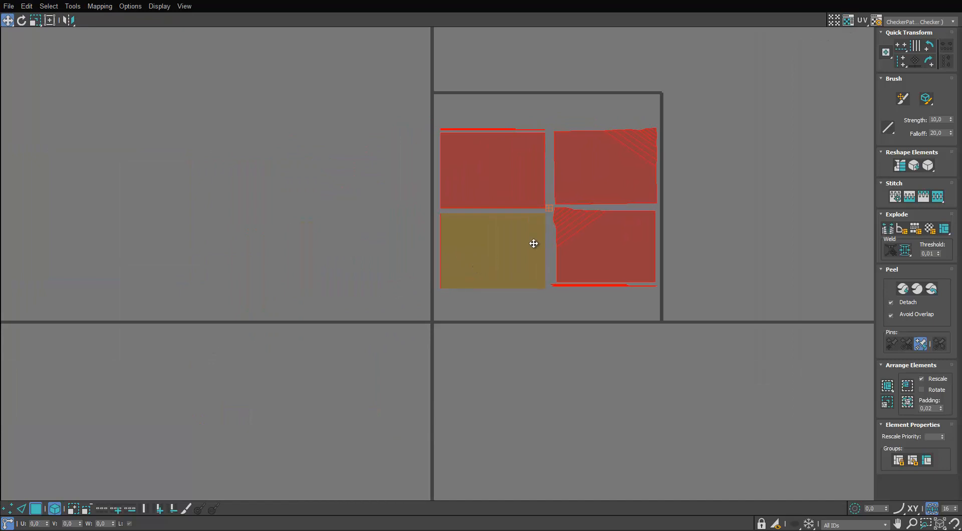
# Shift the whole island group up to just below the upper edge of the UV square
pyautogui.scroll(2, 560, 226)
pyautogui.moveTo(560, 227); pyautogui.dragTo(447, 265, button='middle')
pyautogui.scroll(2, 488, 240)
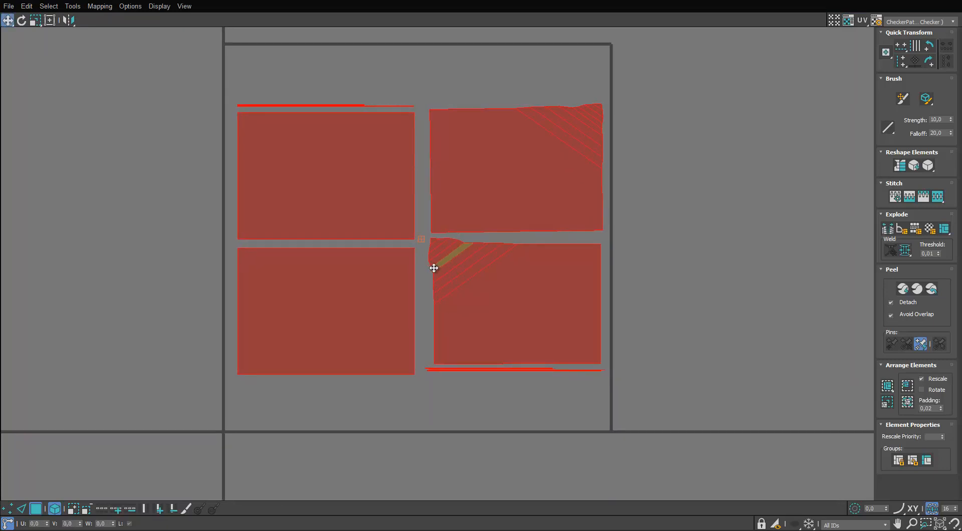
pyautogui.moveTo(816, 63); pyautogui.dragTo(773, 82, button='middle')
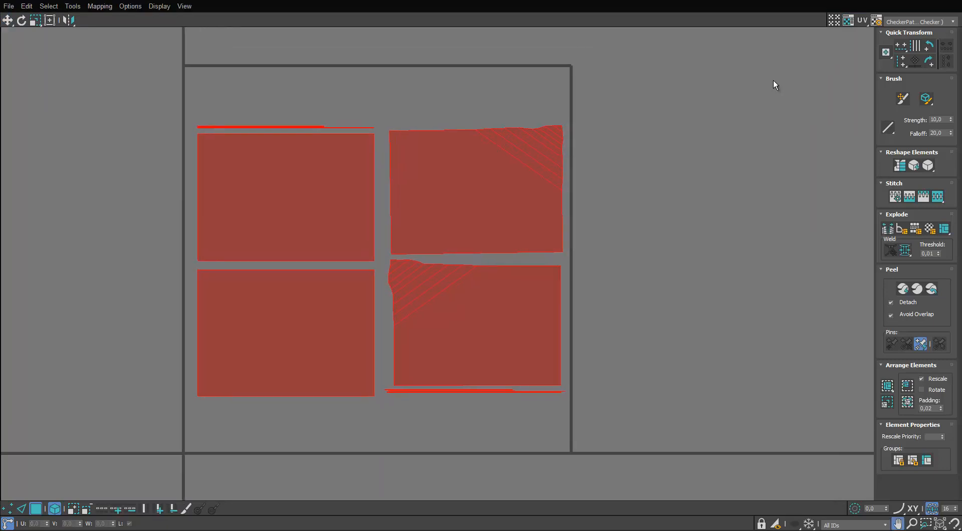
pyautogui.moveTo(522, 217); pyautogui.dragTo(507, 176)
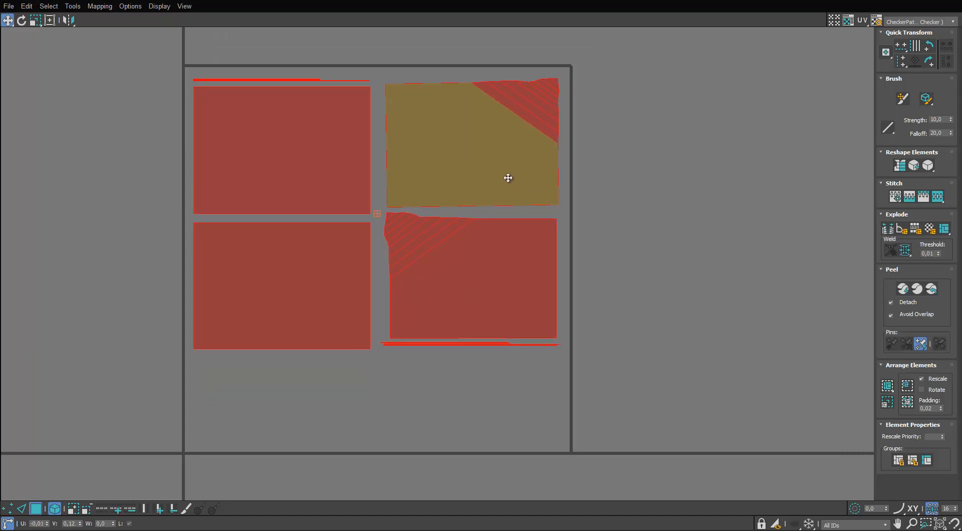
# Close the UV editor and collapse the combined sheets to Editable Poly
pyautogui.doubleClick(640, 2)
pyautogui.click(651, 143)
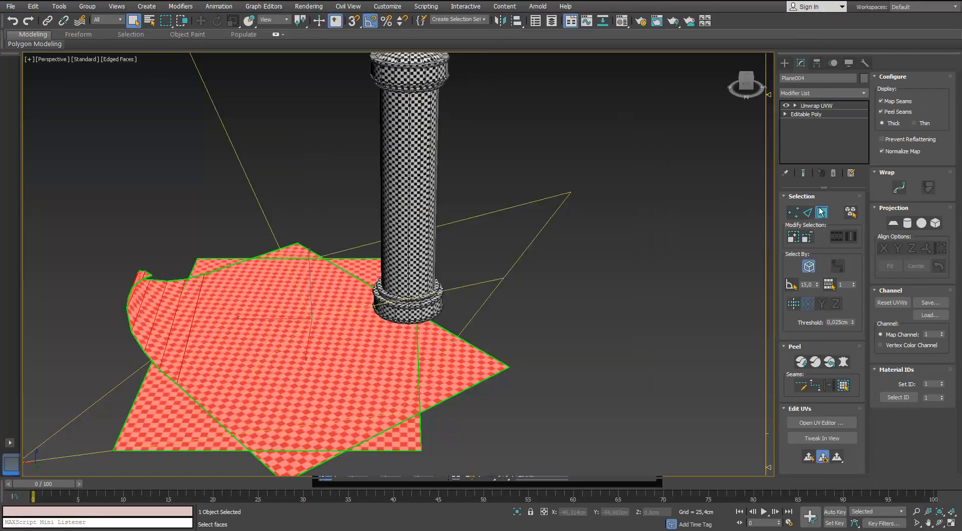
pyautogui.click(816, 106)
pyautogui.rightClick(389, 335)
pyautogui.moveTo(426, 439)
pyautogui.click(368, 446)
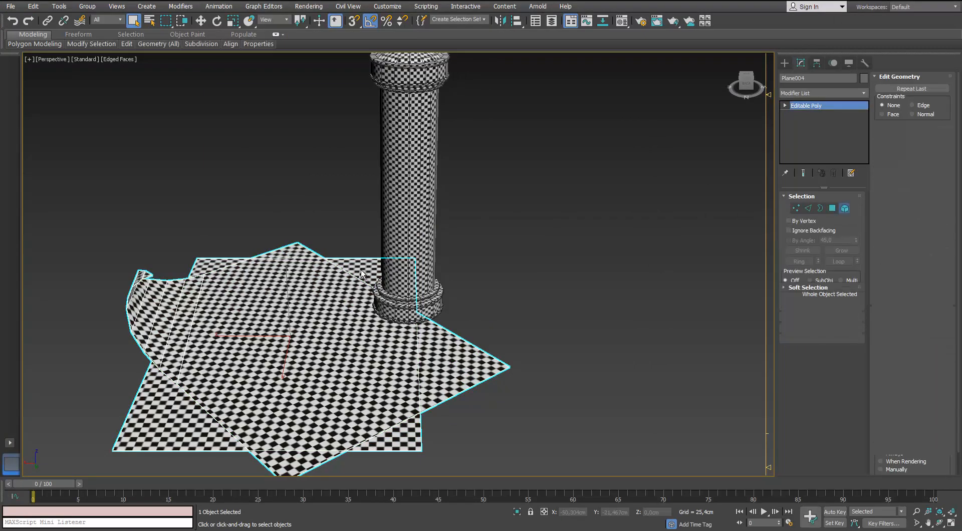
# Select the flat sheet's element and detach it from the combined mesh as a separate object
pyautogui.click(353, 239)
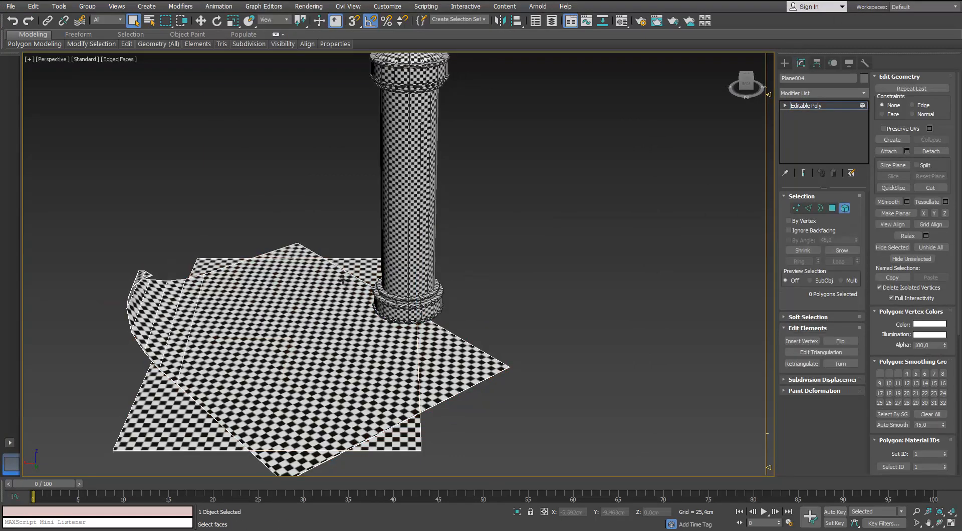
pyautogui.keyDown('alt'); pyautogui.moveTo(356, 241); pyautogui.dragTo(343, 270, button='middle'); pyautogui.keyUp('alt')
pyautogui.scroll(-3, 343, 271)
pyautogui.click(406, 261)
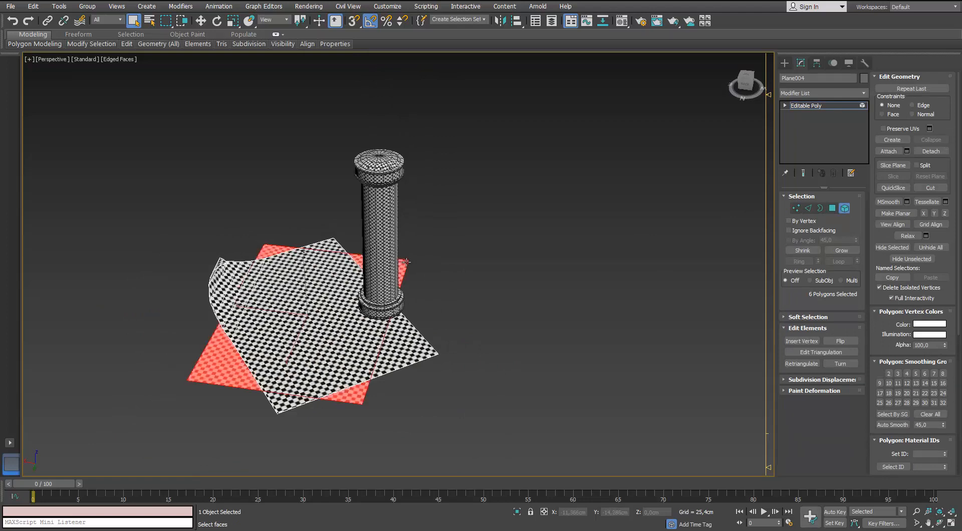
pyautogui.click(918, 151)
pyautogui.click(519, 273)
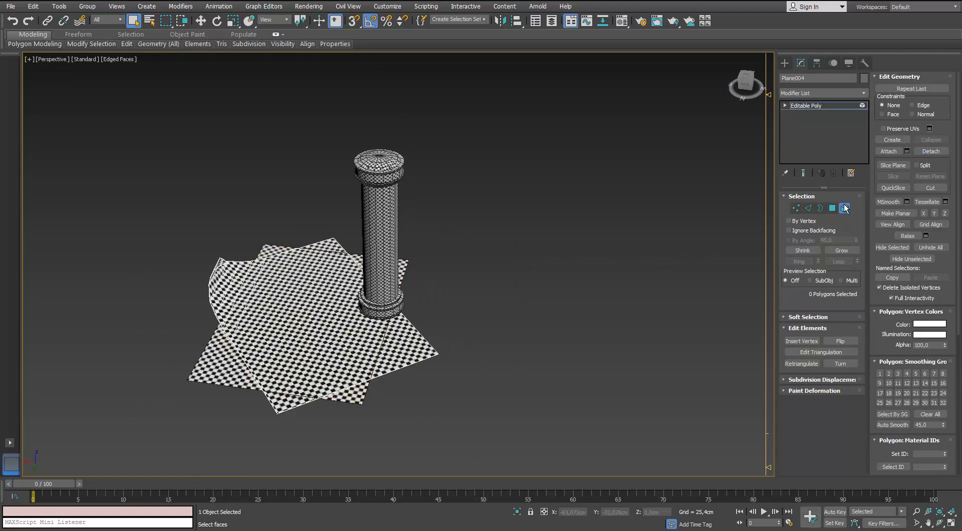
pyautogui.click(844, 205)
pyautogui.click(455, 285)
# Show the Scroll_HP layer alongside Scroll_LP and select both the high-poly and low-poly versions of the flat sheet
pyautogui.scroll(5, 454, 285)
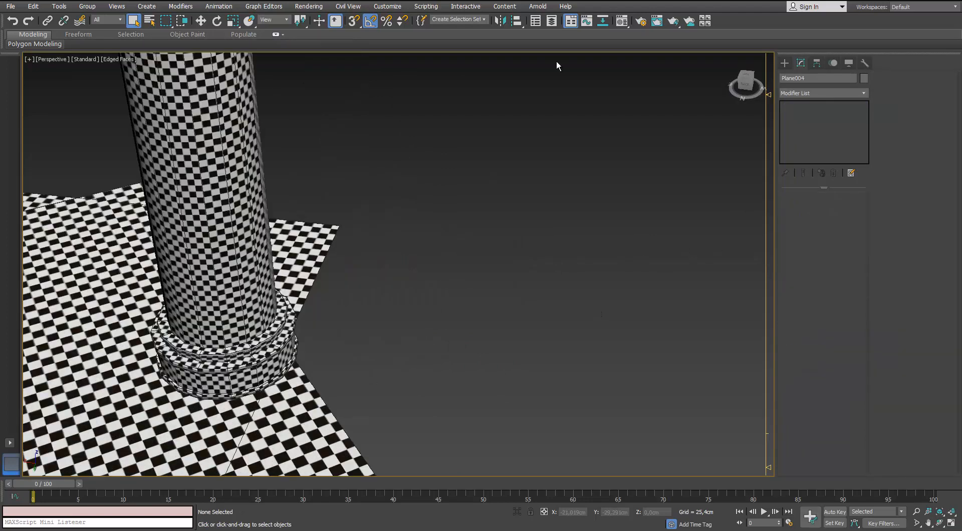
pyautogui.click(536, 22)
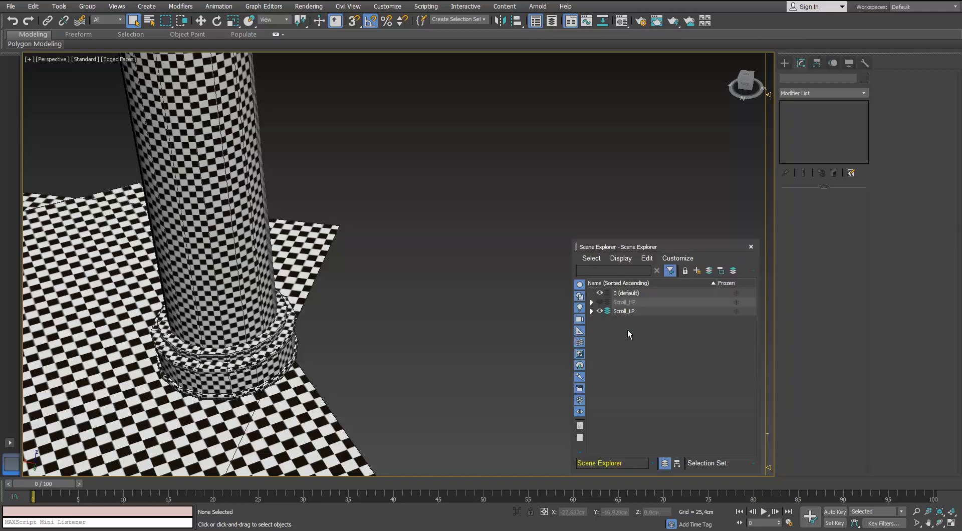
pyautogui.click(600, 303)
pyautogui.click(599, 311)
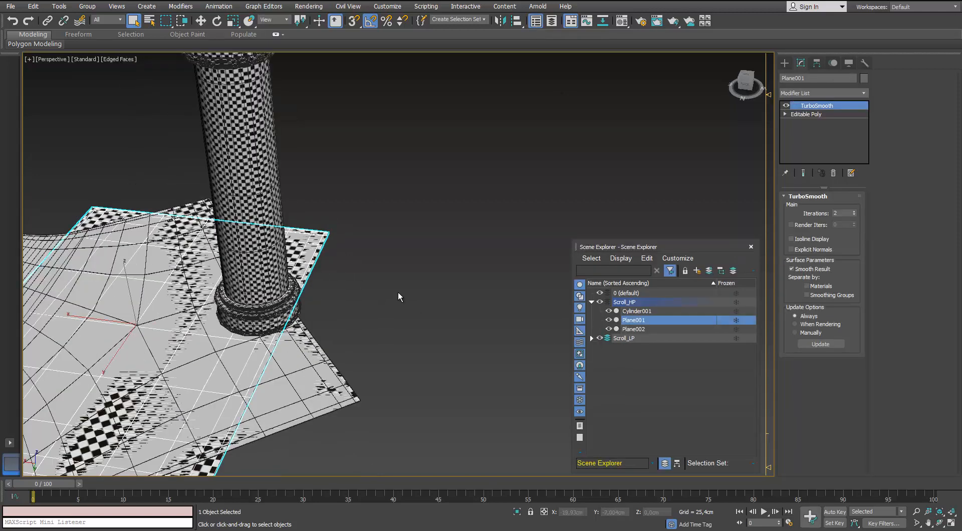
pyautogui.moveTo(387, 221); pyautogui.dragTo(311, 262)
pyautogui.press('z')
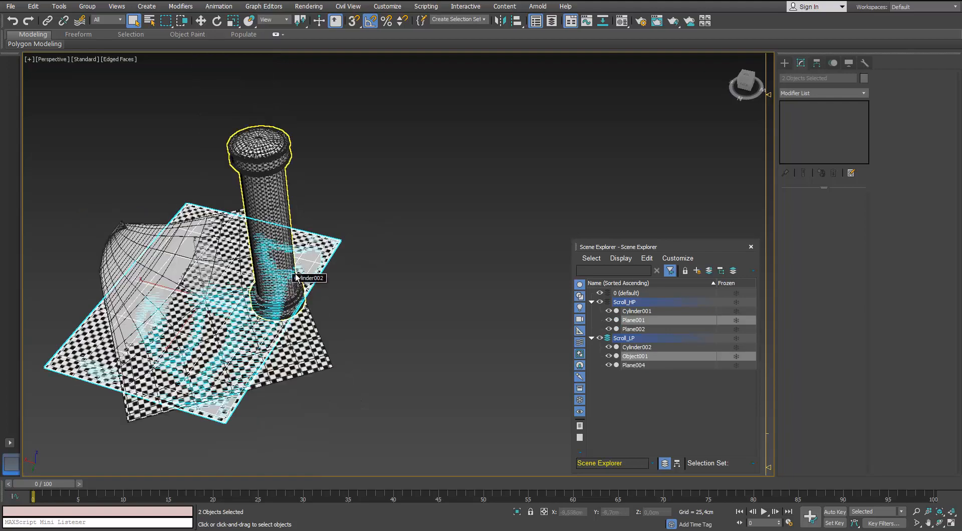
# Duplicate the two flat sheets as a rotated Copy and turn the duplicates a further -10° about Z
pyautogui.press('e')
pyautogui.scroll(3, 393, 243)
pyautogui.keyDown('alt'); pyautogui.moveTo(393, 243); pyautogui.dragTo(391, 257, button='middle'); pyautogui.keyUp('alt')
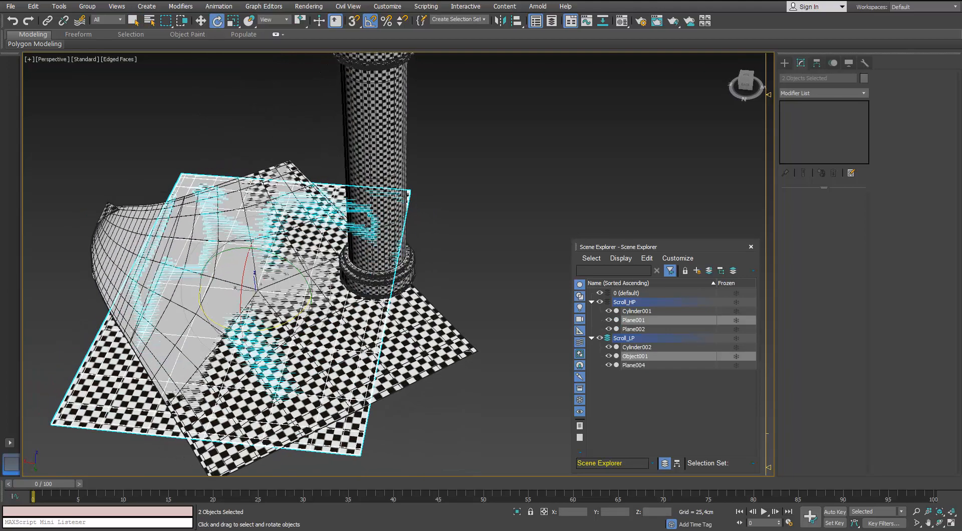
pyautogui.moveTo(301, 310); pyautogui.dragTo(297, 313)
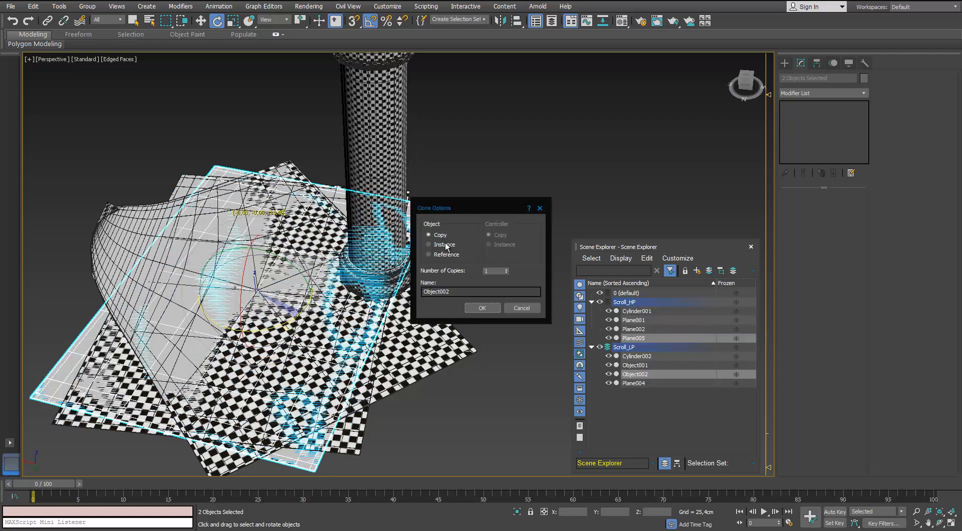
pyautogui.click(477, 308)
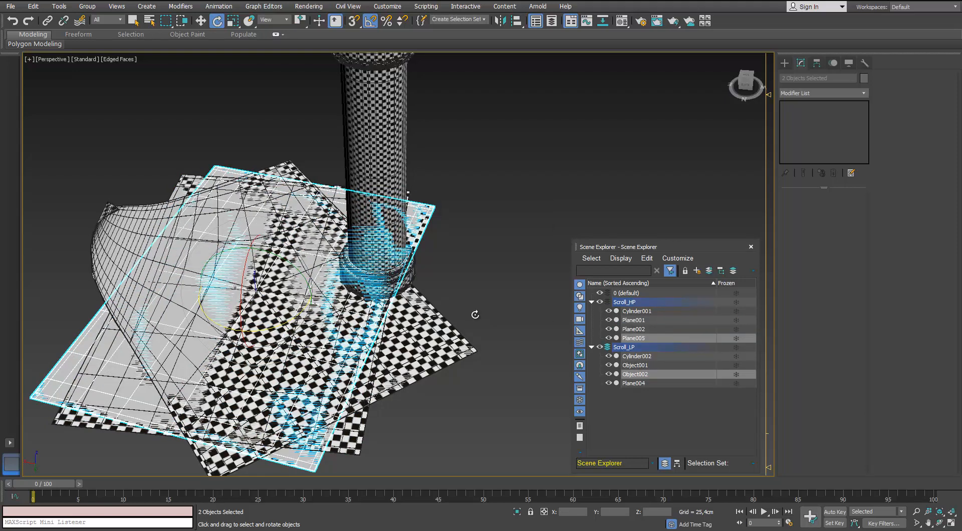
pyautogui.keyDown('alt'); pyautogui.moveTo(477, 312); pyautogui.dragTo(536, 280, button='middle'); pyautogui.keyUp('alt')
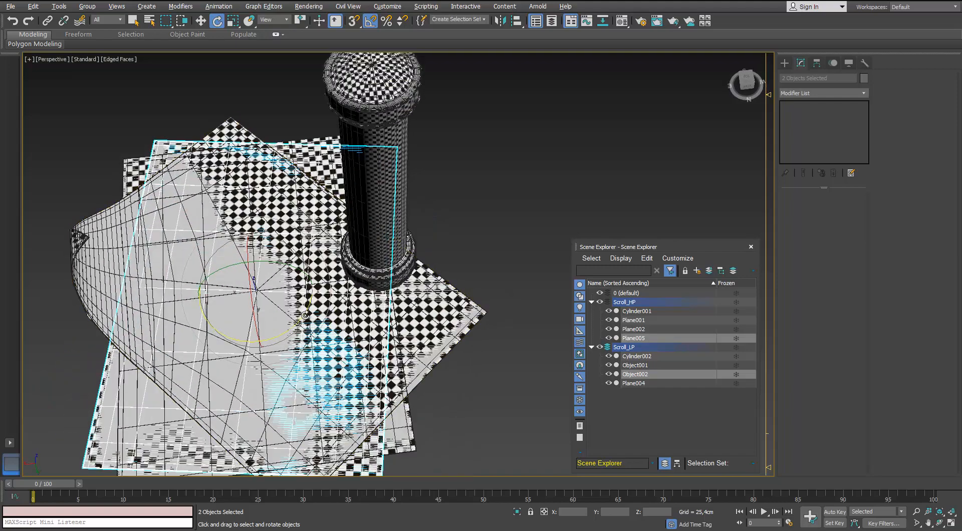
pyautogui.moveTo(305, 314); pyautogui.dragTo(300, 317)
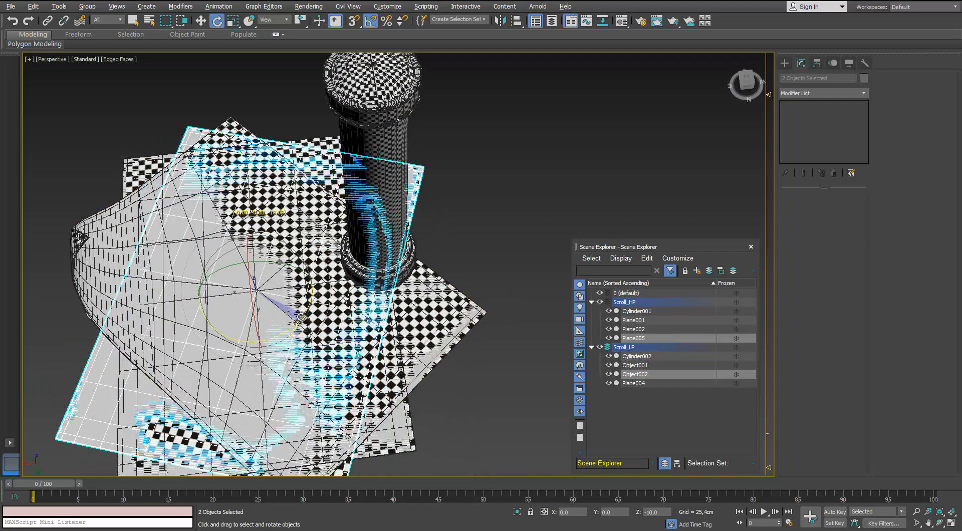
# In the Front view, lower the duplicated sheets about 0.02 cm so they lie directly beneath the original flat sheet
pyautogui.keyDown('alt'); pyautogui.moveTo(301, 317); pyautogui.dragTo(272, 253, button='middle'); pyautogui.keyUp('alt')
pyautogui.press('w')
pyautogui.press('f')
pyautogui.scroll(5, 219, 269)
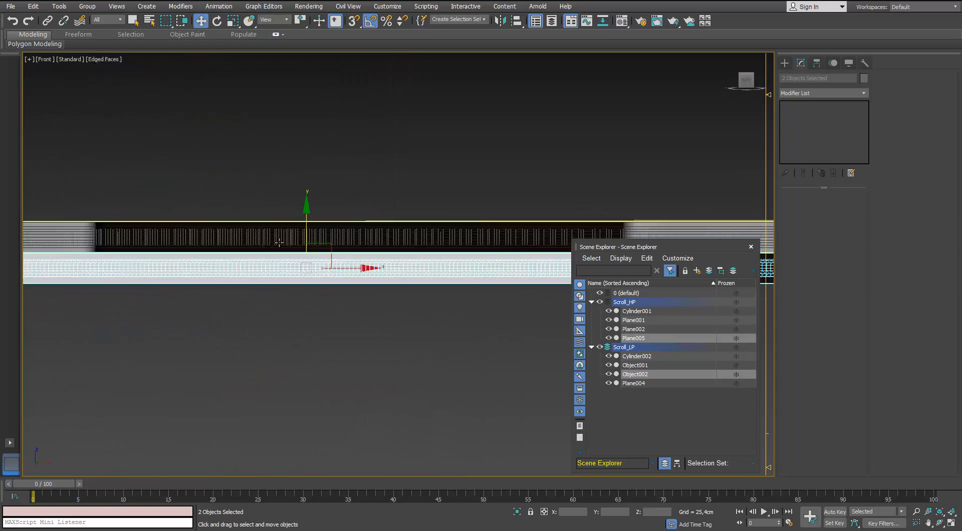
pyautogui.scroll(2, 279, 242)
pyautogui.moveTo(320, 230); pyautogui.dragTo(314, 276)
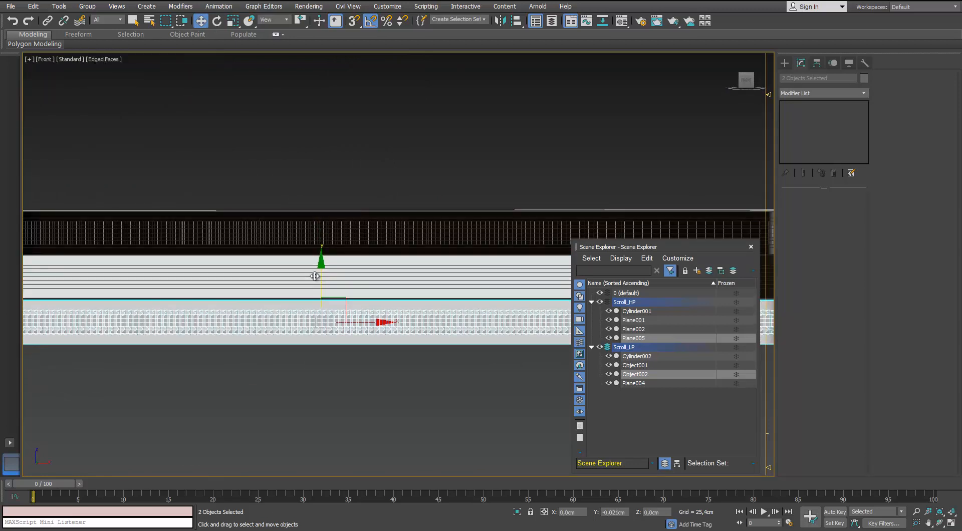
pyautogui.scroll(-5, 314, 276)
pyautogui.scroll(-4, 314, 276)
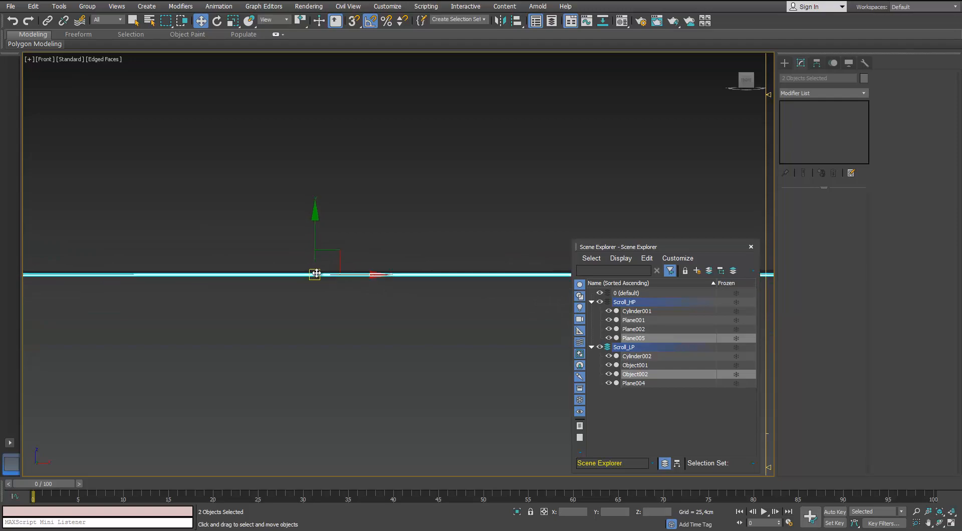
pyautogui.keyDown('alt'); pyautogui.moveTo(315, 276); pyautogui.dragTo(378, 382, button='middle'); pyautogui.keyUp('alt')
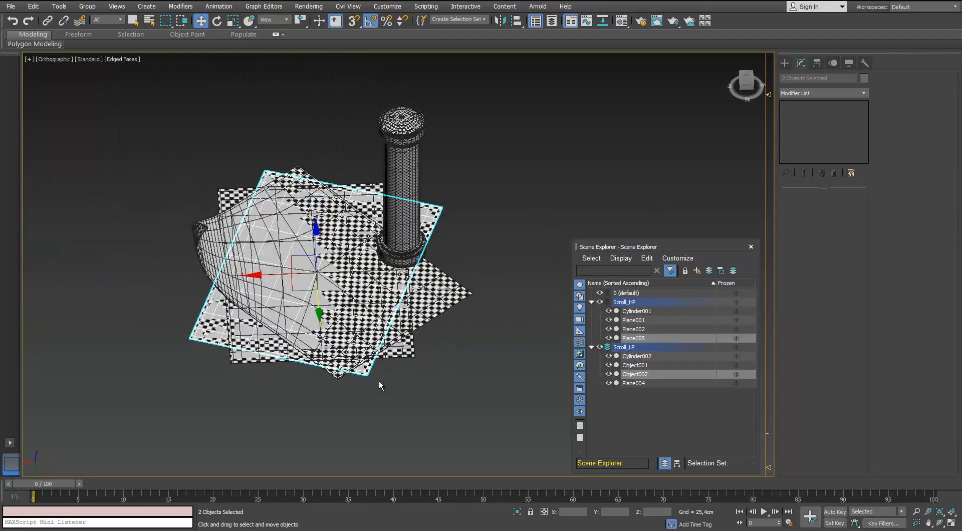
# Deselect the duplicated sheets and hide the Scroll_HP layer so only the low-poly objects are shown
pyautogui.click(379, 385)
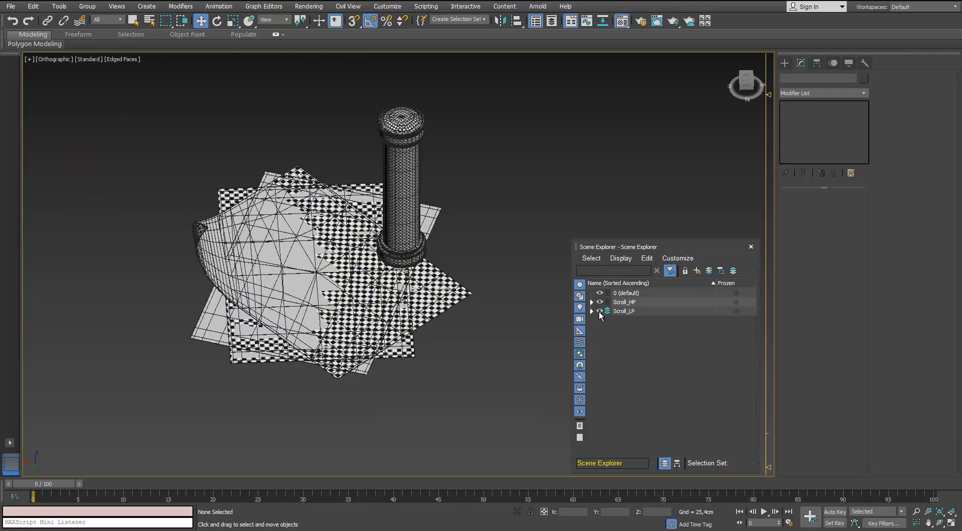
pyautogui.press('m')
pyautogui.moveTo(645, 125); pyautogui.dragTo(368, 135)
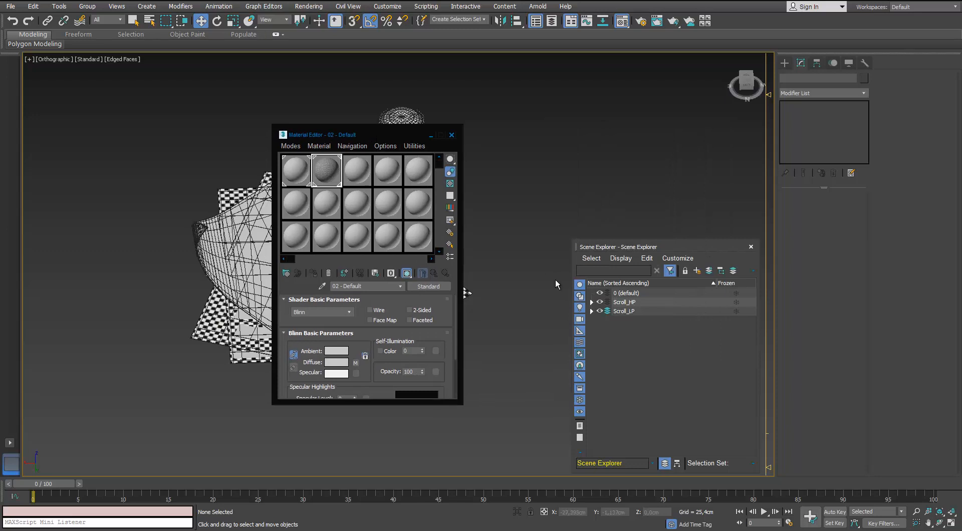
pyautogui.click(600, 303)
pyautogui.click(451, 135)
# Assign the plain FinalBaseMesh_default material to the three low-poly paper sheets
pyautogui.moveTo(172, 146); pyautogui.dragTo(309, 376)
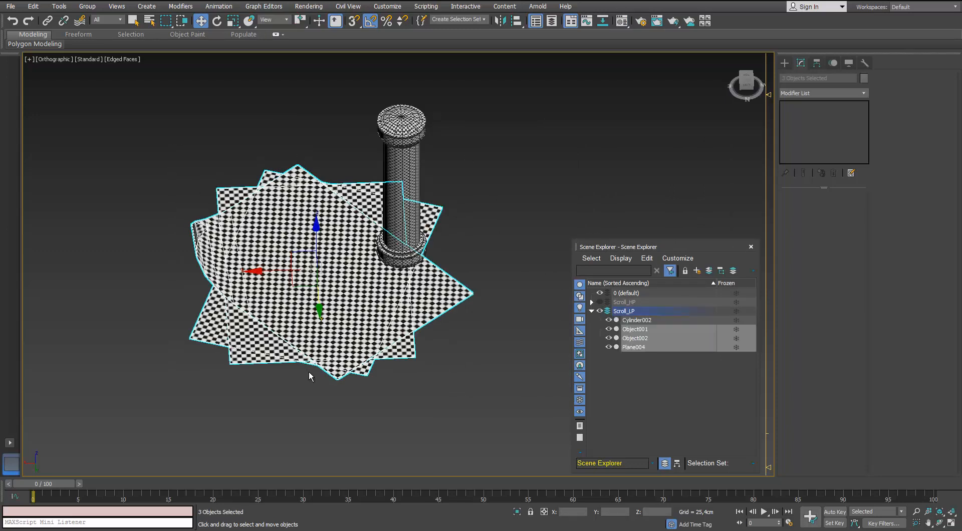
pyautogui.click(239, 390)
pyautogui.scroll(5, 270, 203)
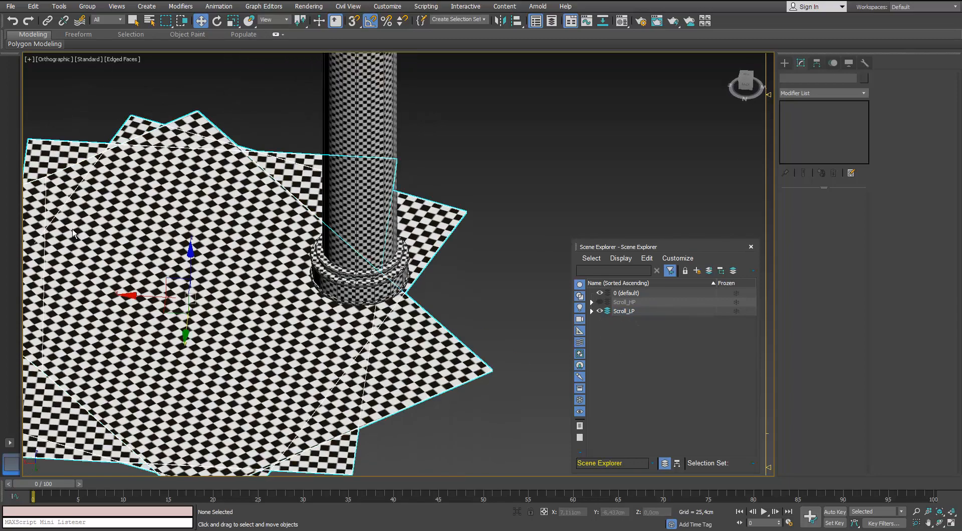
pyautogui.click(73, 232)
pyautogui.press('m')
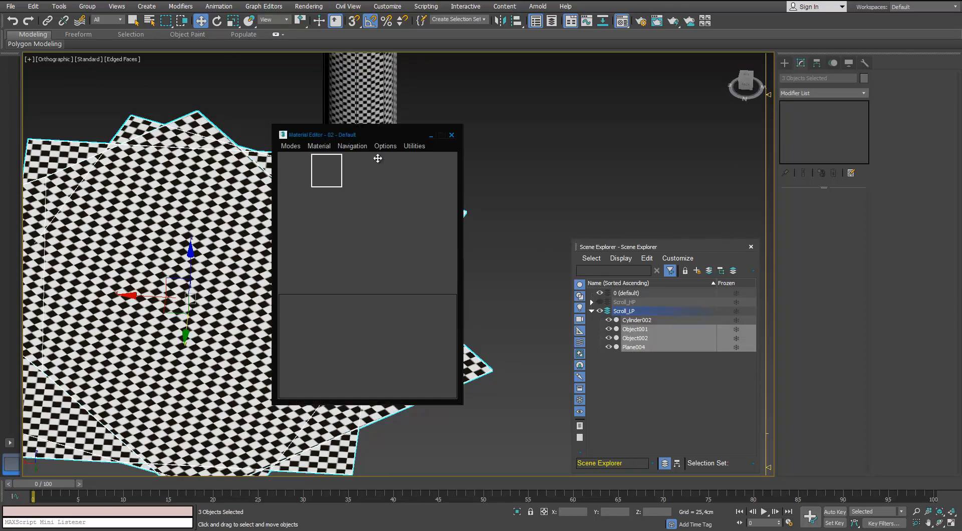
pyautogui.click(314, 274)
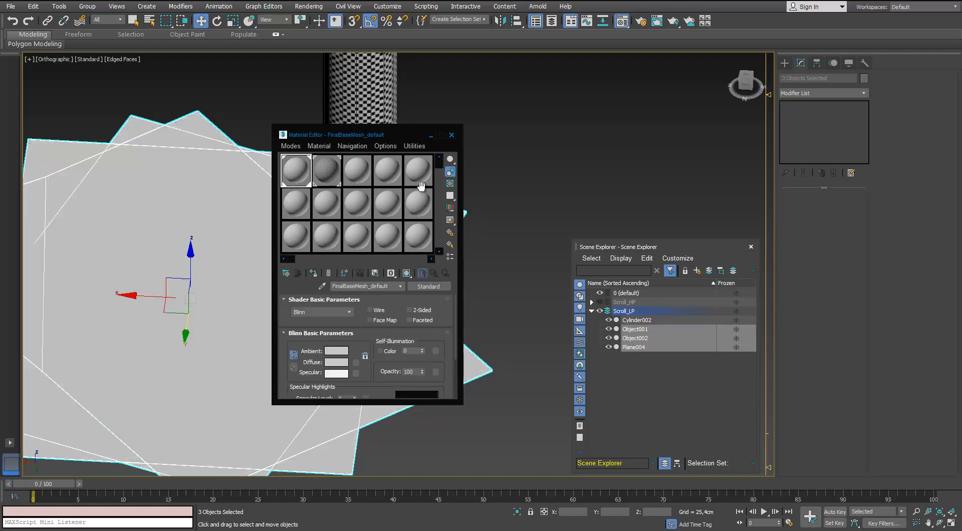
pyautogui.click(452, 136)
pyautogui.click(429, 182)
# Show the Scroll_HP layer and shift the bottom sheet's high- and low-poly versions along Y from beneath the other sheets
pyautogui.scroll(-4, 390, 181)
pyautogui.keyDown('alt'); pyautogui.moveTo(354, 177); pyautogui.dragTo(365, 315, button='middle'); pyautogui.keyUp('alt')
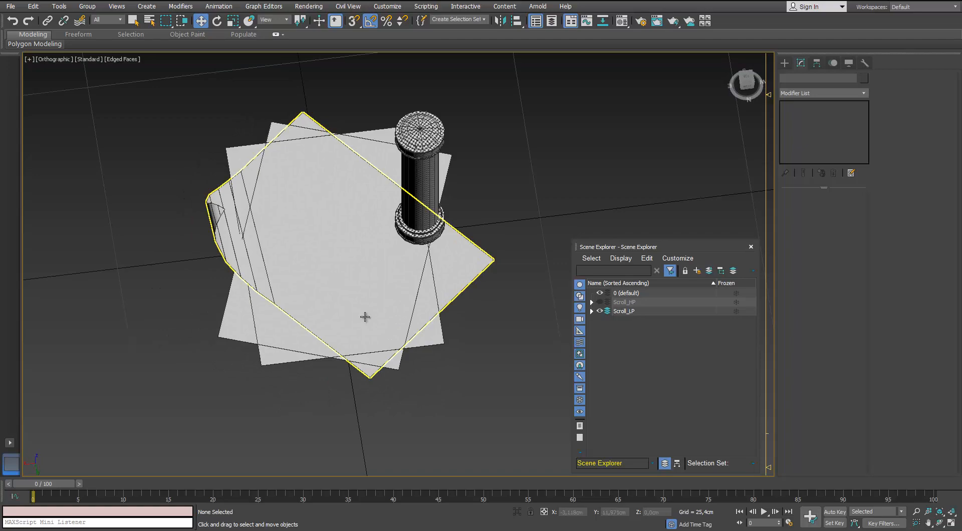
pyautogui.click(600, 301)
pyautogui.keyDown('alt'); pyautogui.moveTo(460, 176); pyautogui.dragTo(482, 154, button='middle'); pyautogui.keyUp('alt')
pyautogui.click(443, 193)
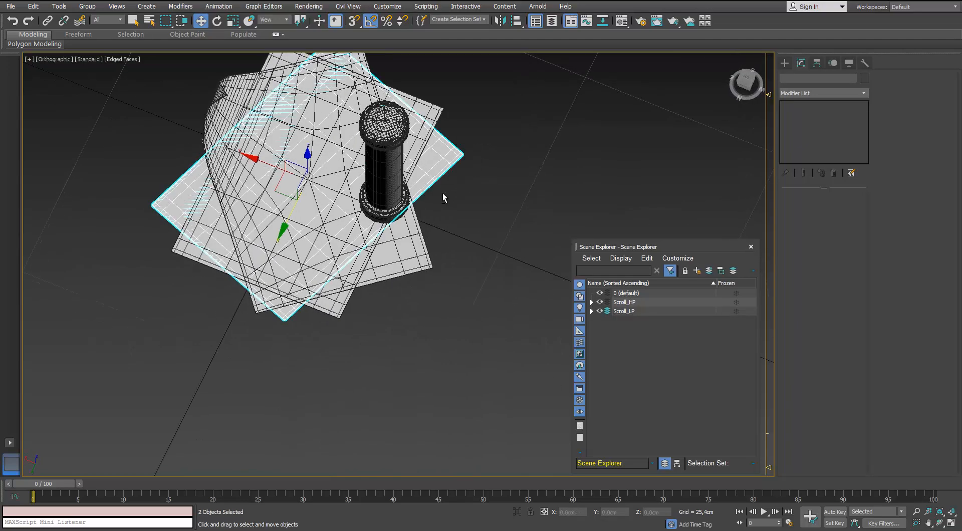
pyautogui.keyDown('alt'); pyautogui.moveTo(443, 193); pyautogui.dragTo(428, 246, button='middle'); pyautogui.keyUp('alt')
pyautogui.moveTo(283, 249); pyautogui.dragTo(294, 288)
pyautogui.click(410, 363)
pyautogui.keyDown('alt'); pyautogui.moveTo(410, 363); pyautogui.dragTo(426, 298, button='middle'); pyautogui.keyUp('alt')
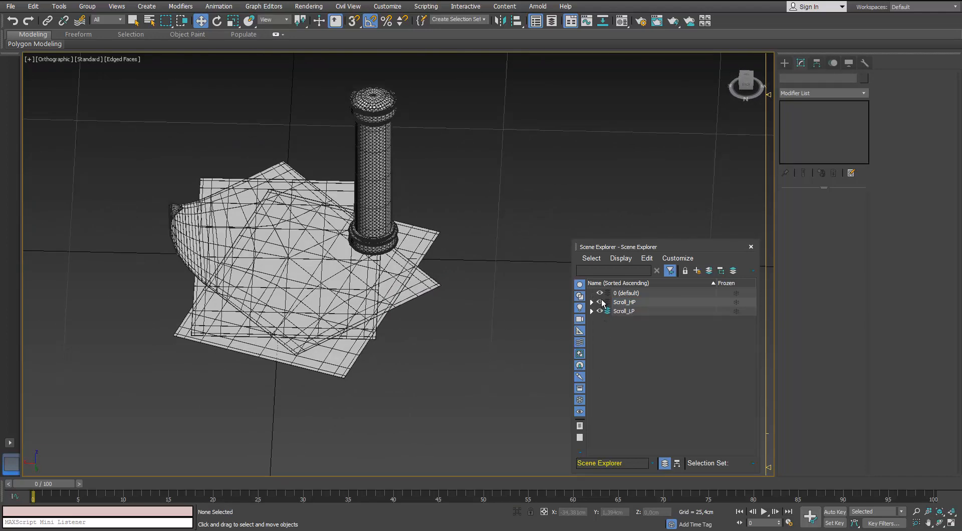
# Hide the Scroll_HP layer and assign the checker material 02 - Default to the three low-poly sheets
pyautogui.click(600, 303)
pyautogui.keyDown('alt'); pyautogui.moveTo(414, 211); pyautogui.dragTo(405, 226, button='middle'); pyautogui.keyUp('alt')
pyautogui.click(241, 351)
pyautogui.keyDown('ctrl'); pyautogui.click(213, 319); pyautogui.keyUp('ctrl')
pyautogui.keyDown('ctrl'); pyautogui.click(255, 333); pyautogui.keyUp('ctrl')
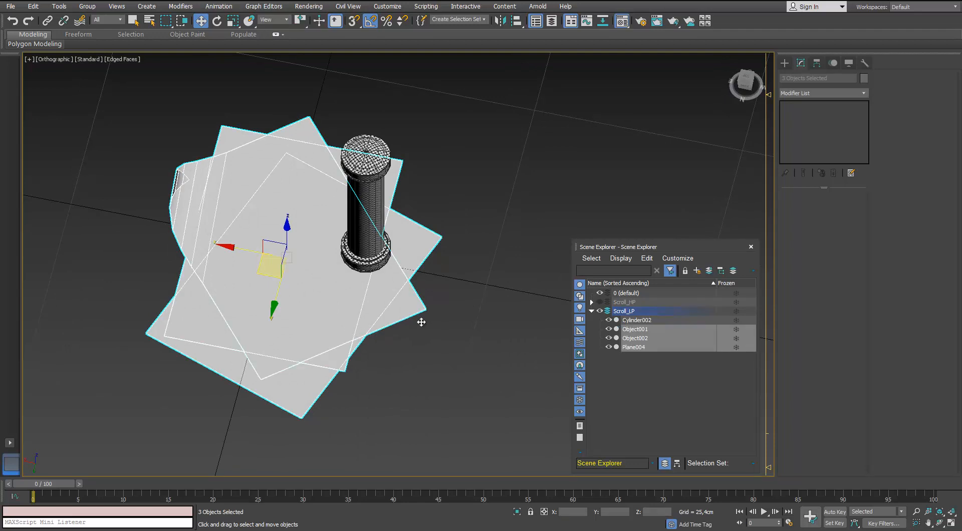
pyautogui.press('m')
pyautogui.moveTo(392, 134); pyautogui.dragTo(531, 140)
pyautogui.click(465, 176)
pyautogui.click(450, 278)
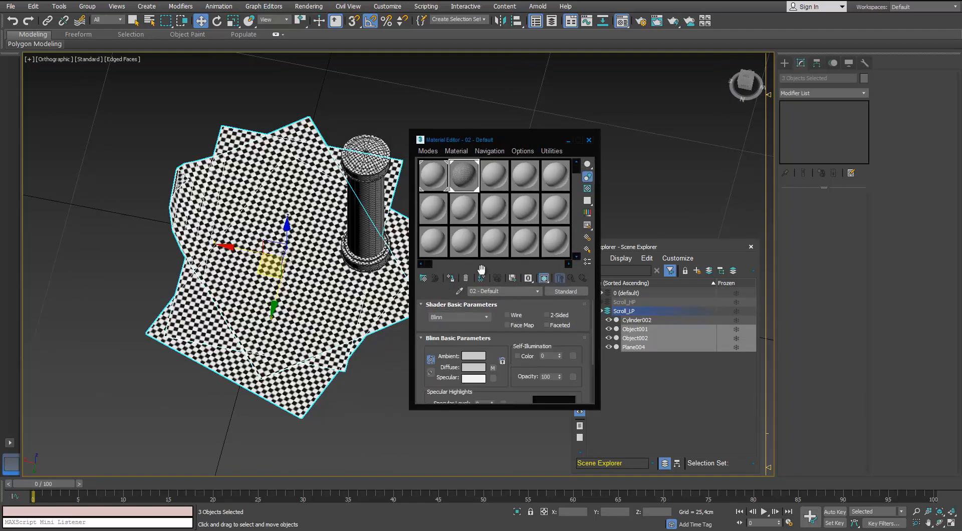
pyautogui.click(589, 140)
pyautogui.click(456, 368)
# Attach the other two low-poly sheets, Object001 and Object002, to Plane004
pyautogui.keyDown('alt'); pyautogui.moveTo(455, 368); pyautogui.dragTo(144, 157, button='middle'); pyautogui.keyUp('alt')
pyautogui.scroll(2, 336, 193)
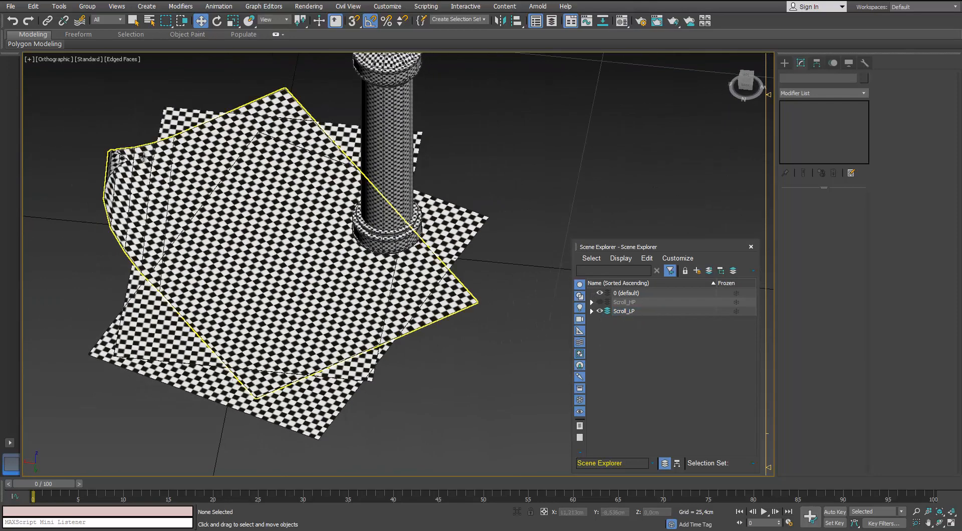
pyautogui.click(144, 157)
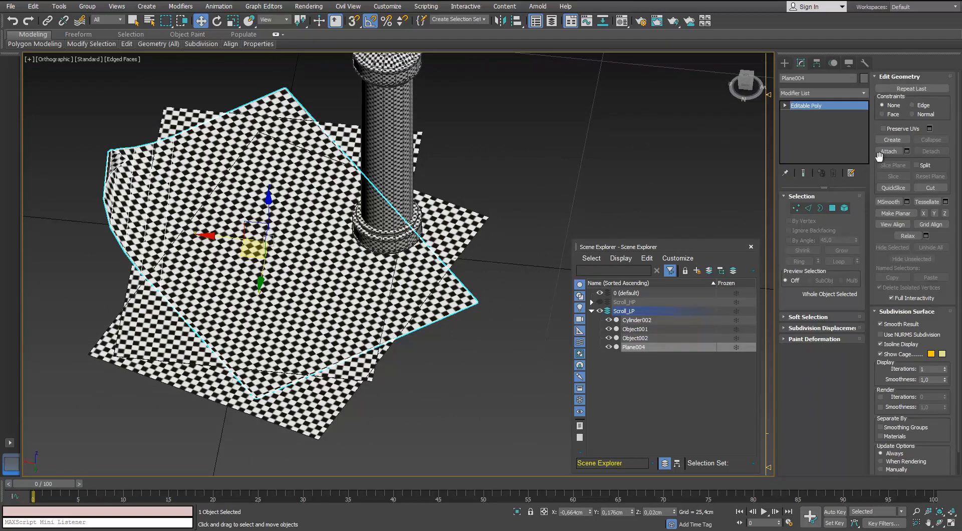
pyautogui.click(888, 151)
pyautogui.click(422, 144)
pyautogui.click(419, 150)
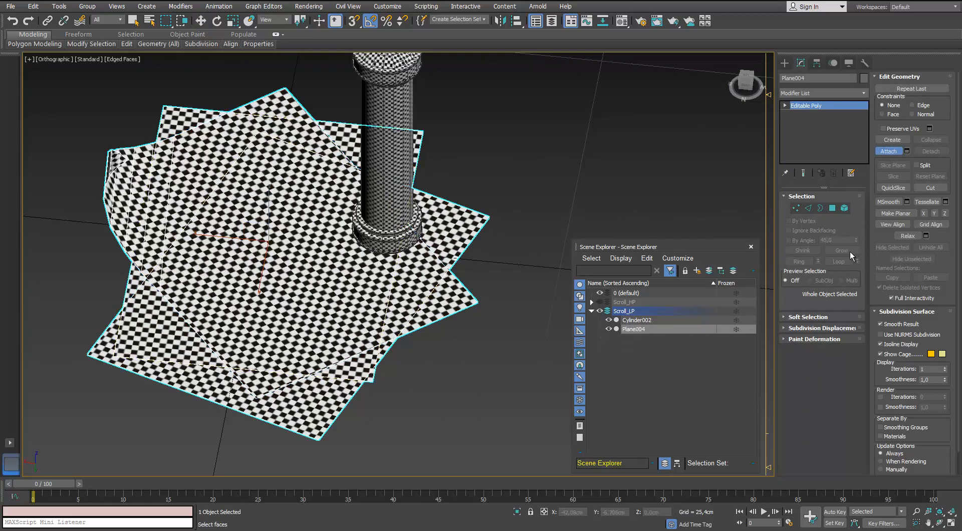
# Add an Unwrap UVW modifier to the combined sheets and open a maximized UV editor in polygon selection mode
pyautogui.click(864, 93)
pyautogui.press('u')
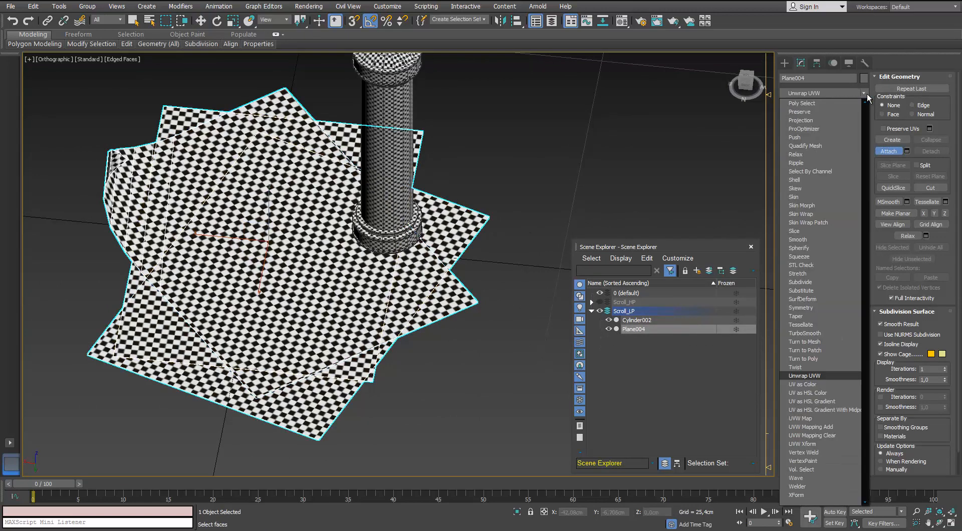
pyautogui.click(791, 375)
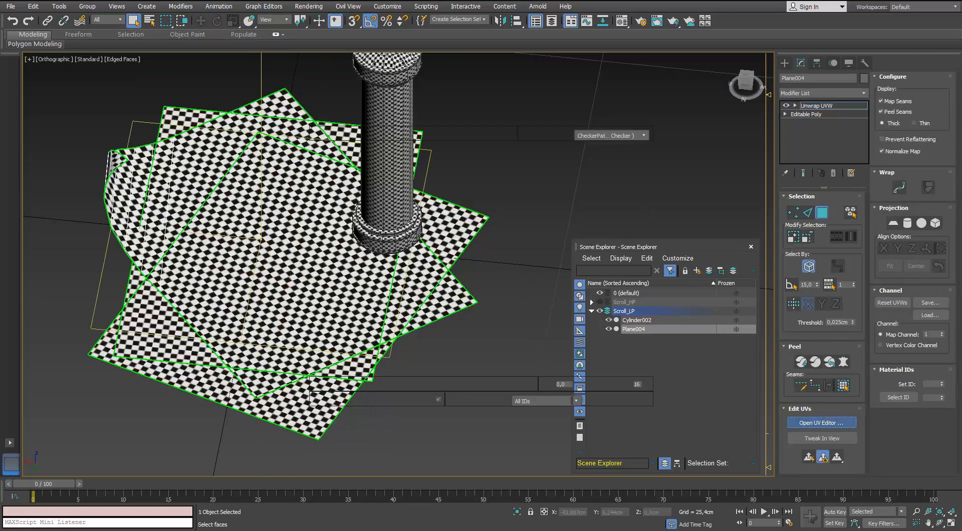
pyautogui.click(822, 422)
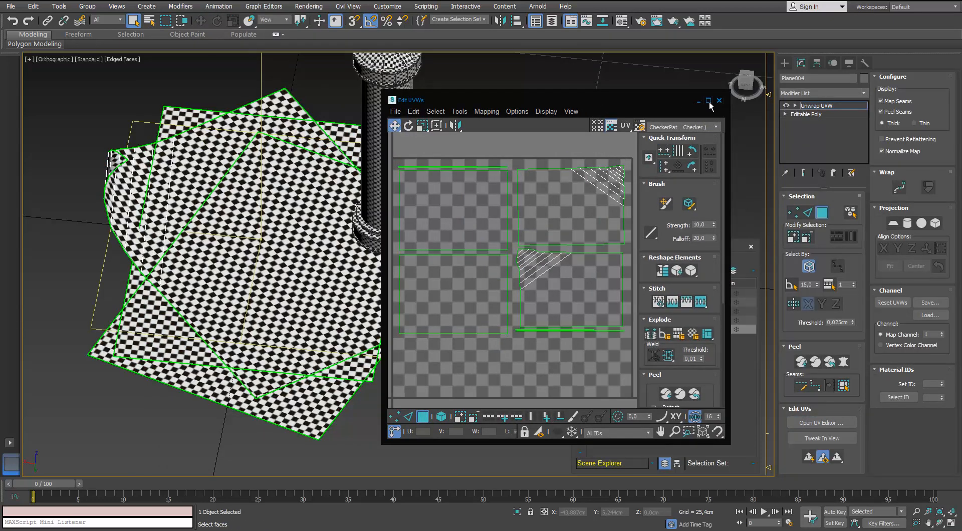
pyautogui.click(708, 101)
pyautogui.click(35, 510)
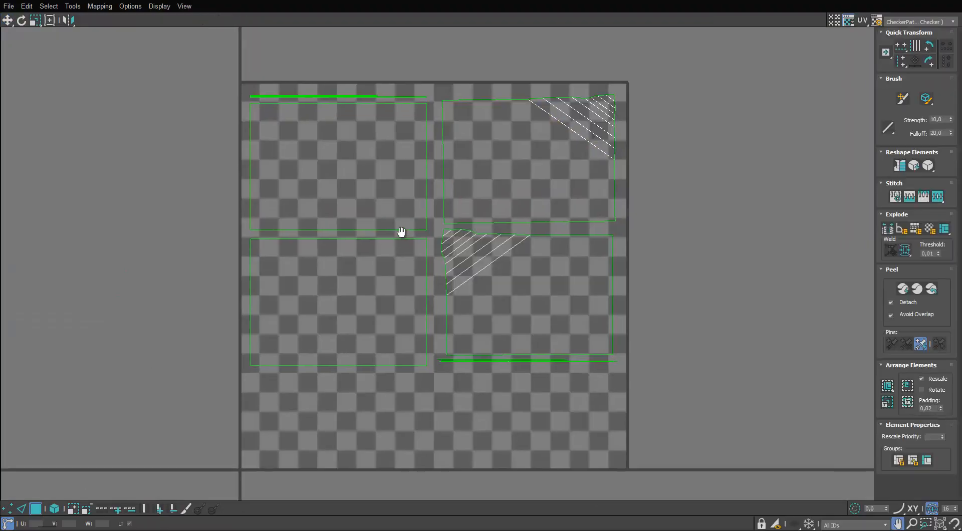
# Select one flat sheet's two face islands and its thin edge strips, and move them out beside the UV square
pyautogui.scroll(2, 399, 230)
pyautogui.scroll(-2, 399, 230)
pyautogui.click(368, 180)
pyautogui.click(345, 268)
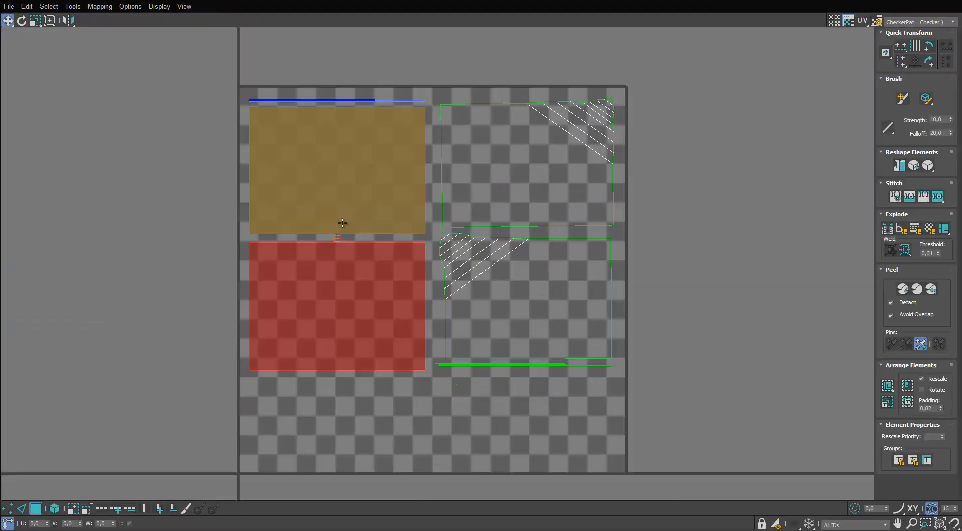
pyautogui.keyDown('ctrl'); pyautogui.click(360, 215); pyautogui.keyUp('ctrl')
pyautogui.scroll(5, 289, 120)
pyautogui.scroll(6, 243, 151)
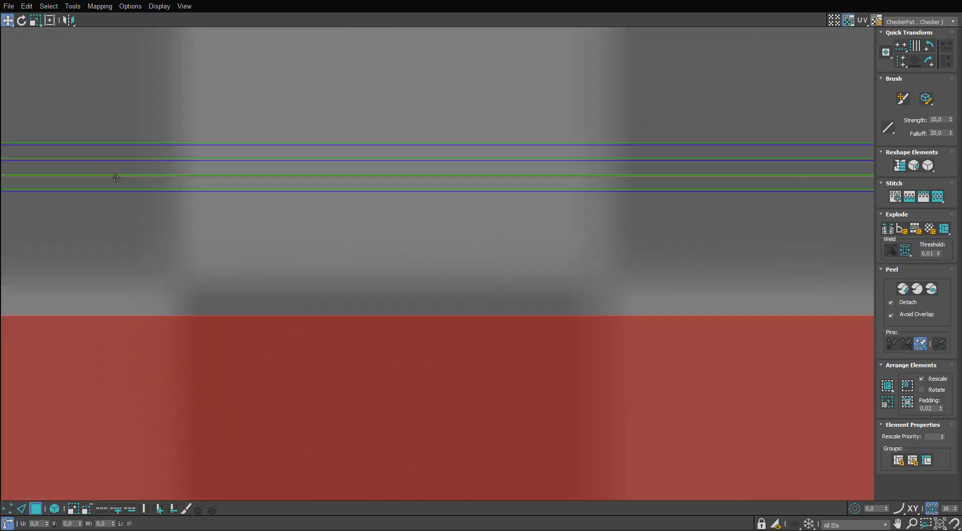
pyautogui.keyDown('ctrl'); pyautogui.click(157, 231); pyautogui.keyUp('ctrl')
pyautogui.keyDown('ctrl'); pyautogui.click(194, 164); pyautogui.keyUp('ctrl')
pyautogui.scroll(-10, 253, 211)
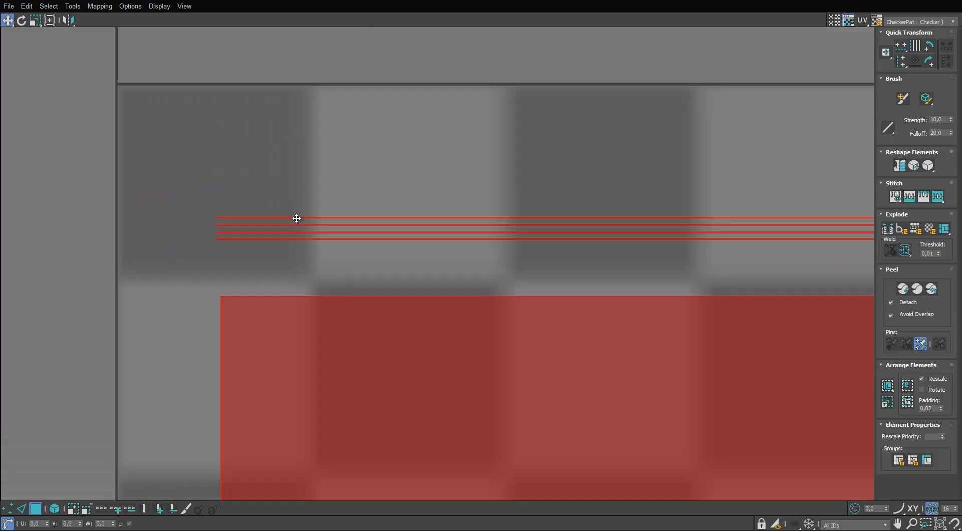
pyautogui.moveTo(296, 217); pyautogui.dragTo(337, 287, button='middle')
pyautogui.scroll(3, 337, 287)
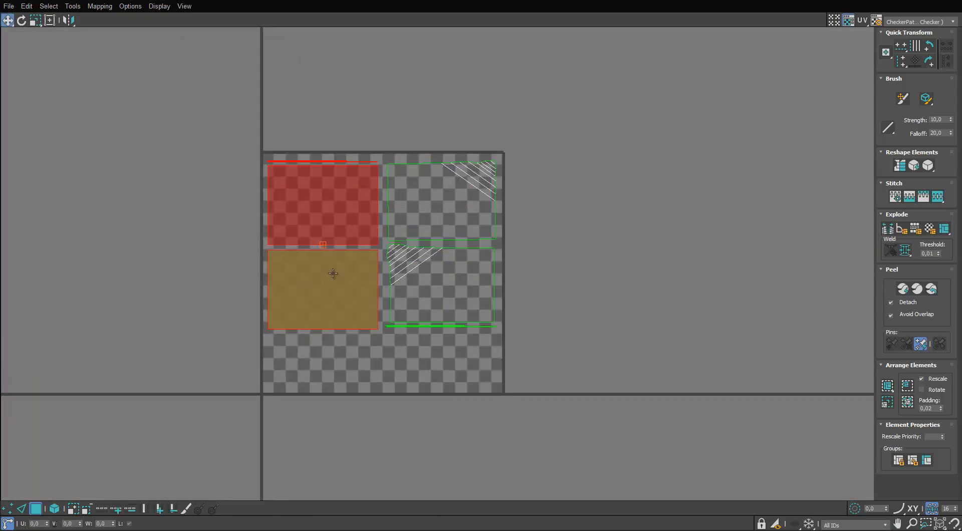
pyautogui.moveTo(333, 272); pyautogui.dragTo(203, 274)
# Turn off the checker background and move the islands inside the UV square up to its upper edge, freeing space below
pyautogui.scroll(2, 286, 264)
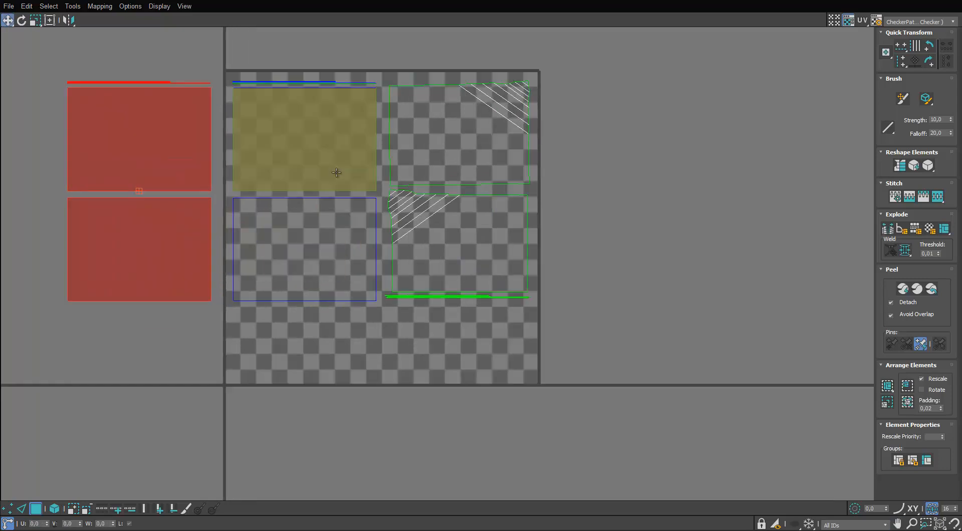
pyautogui.moveTo(335, 172); pyautogui.dragTo(350, 216, button='middle')
pyautogui.scroll(2, 350, 217)
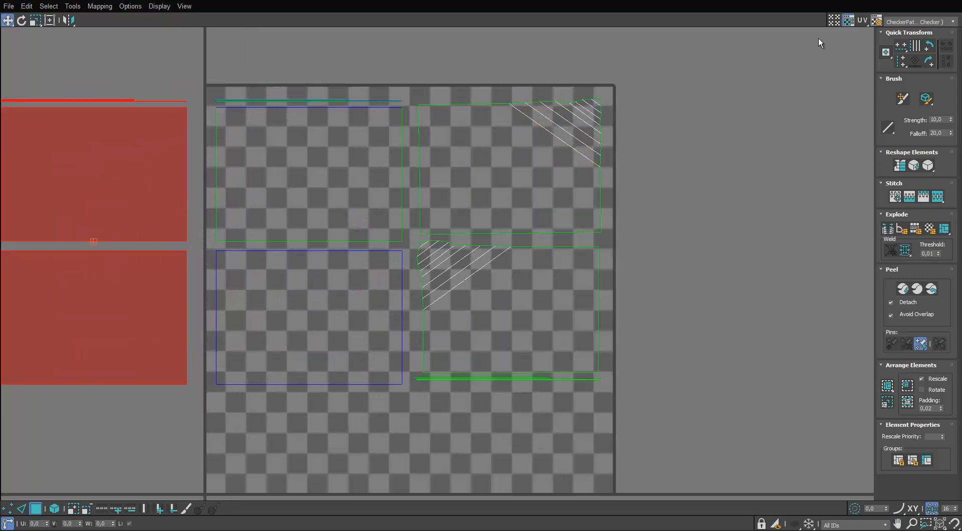
pyautogui.moveTo(749, 53); pyautogui.dragTo(250, 393)
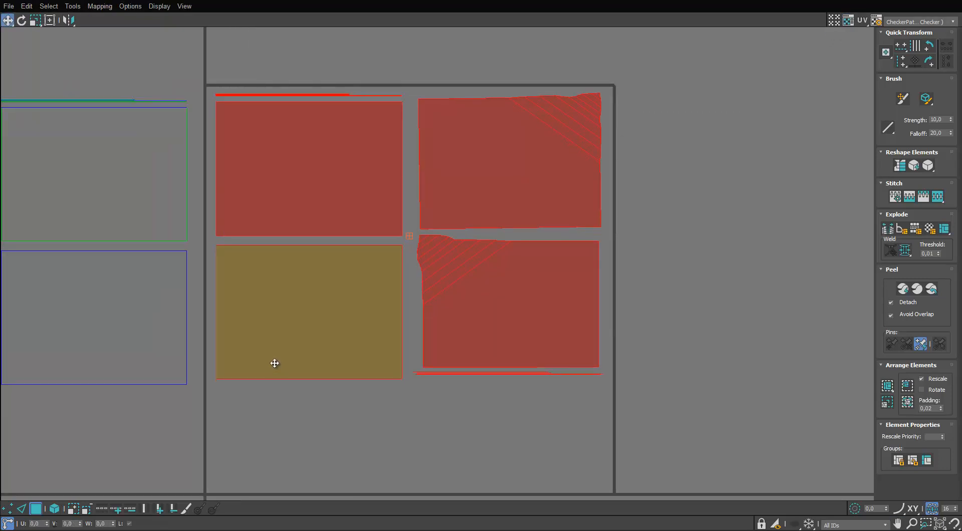
pyautogui.scroll(-2, 275, 363)
pyautogui.moveTo(233, 79); pyautogui.dragTo(134, 363)
pyautogui.moveTo(584, 85); pyautogui.dragTo(318, 306)
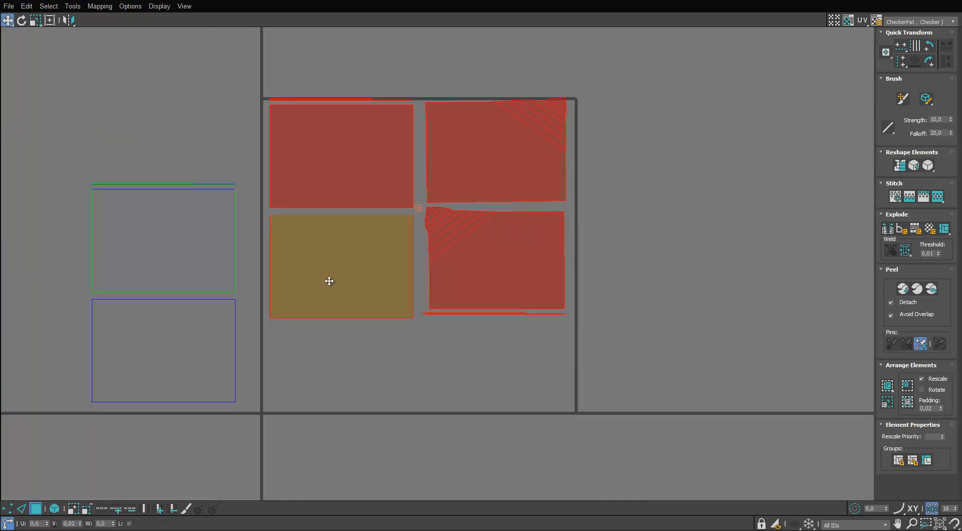
pyautogui.scroll(4, 345, 126)
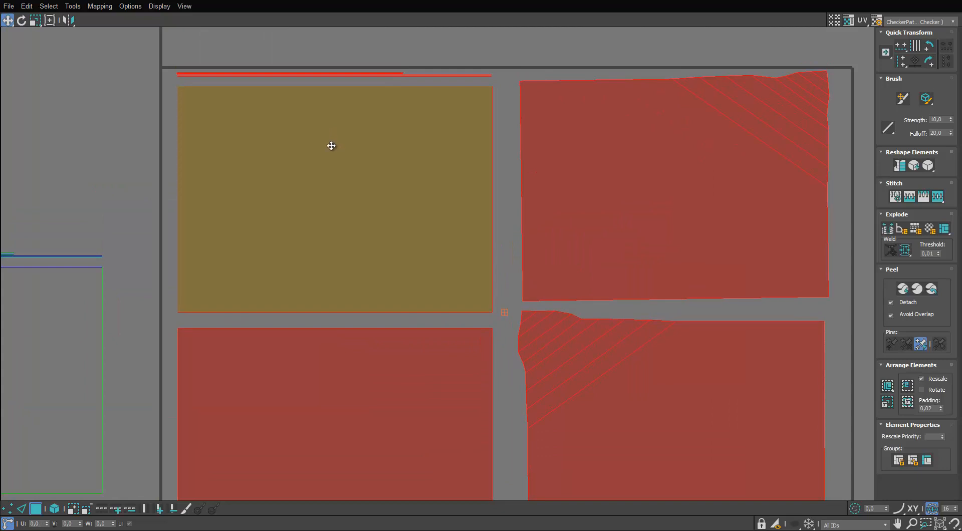
# Place the spare sheet's two face islands side by side beneath the two columns of existing islands
pyautogui.scroll(-3, 329, 162)
pyautogui.scroll(1, 330, 186)
pyautogui.moveTo(320, 236); pyautogui.dragTo(336, 203, button='middle')
pyautogui.moveTo(183, 226); pyautogui.dragTo(393, 395)
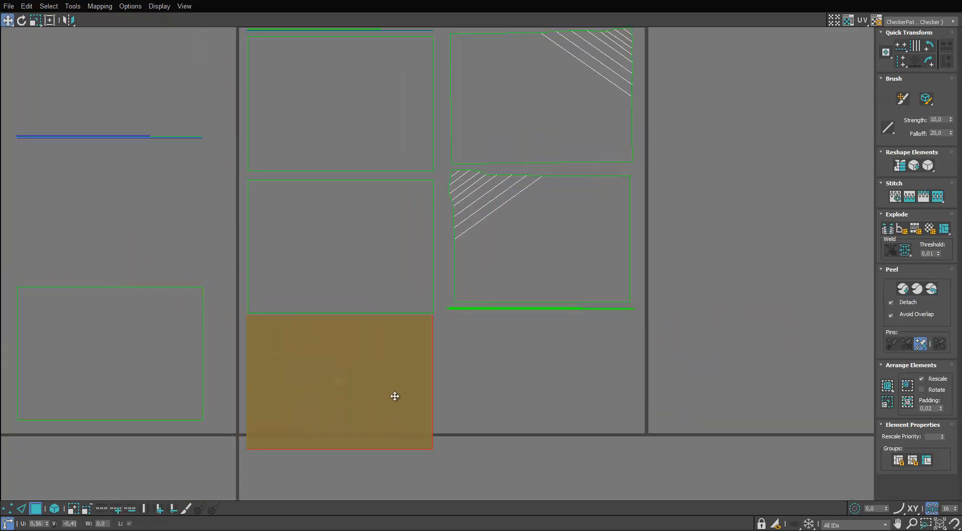
pyautogui.moveTo(193, 358); pyautogui.dragTo(562, 378)
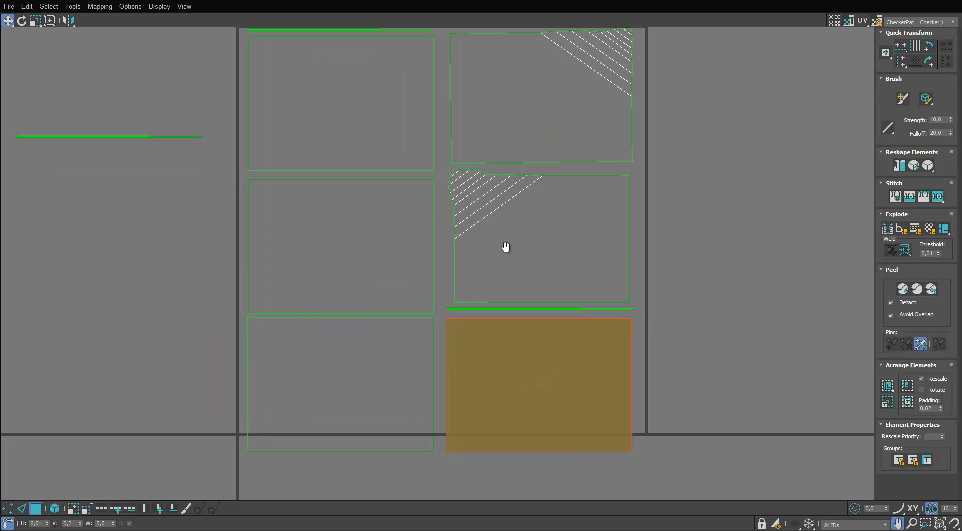
pyautogui.scroll(3, 505, 247)
pyautogui.scroll(-4, 415, 303)
# Select the thin edge strips lying between the face islands and move them out of the UV square
pyautogui.click(185, 176)
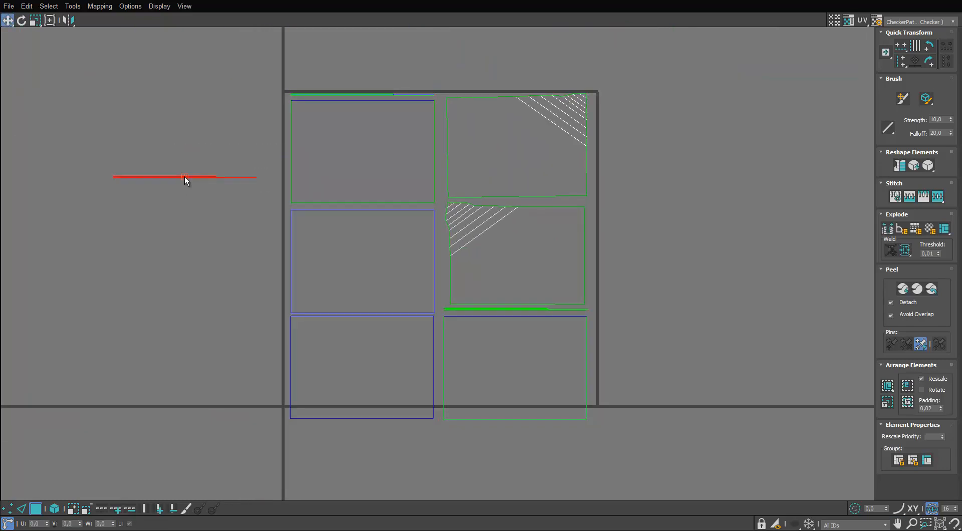
pyautogui.scroll(5, 383, 307)
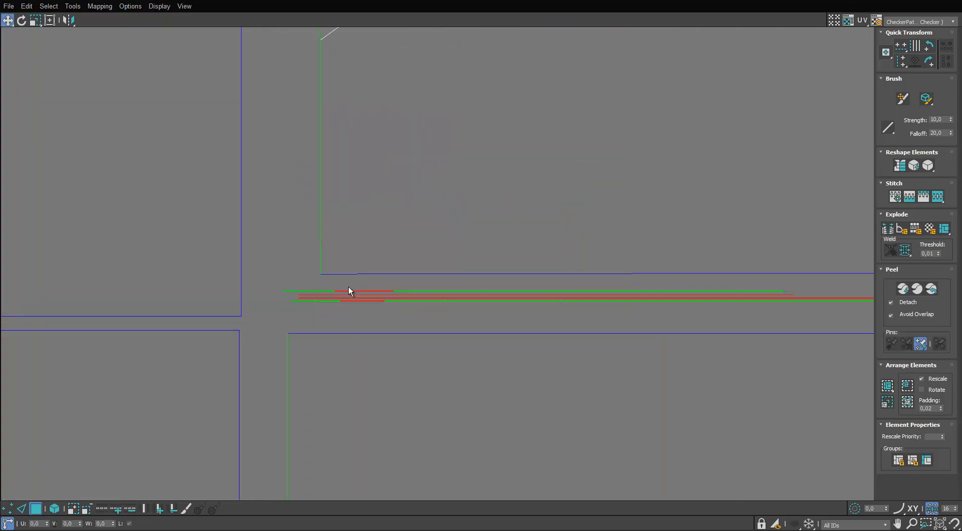
pyautogui.moveTo(374, 290); pyautogui.dragTo(375, 290)
pyautogui.scroll(-2, 407, 306)
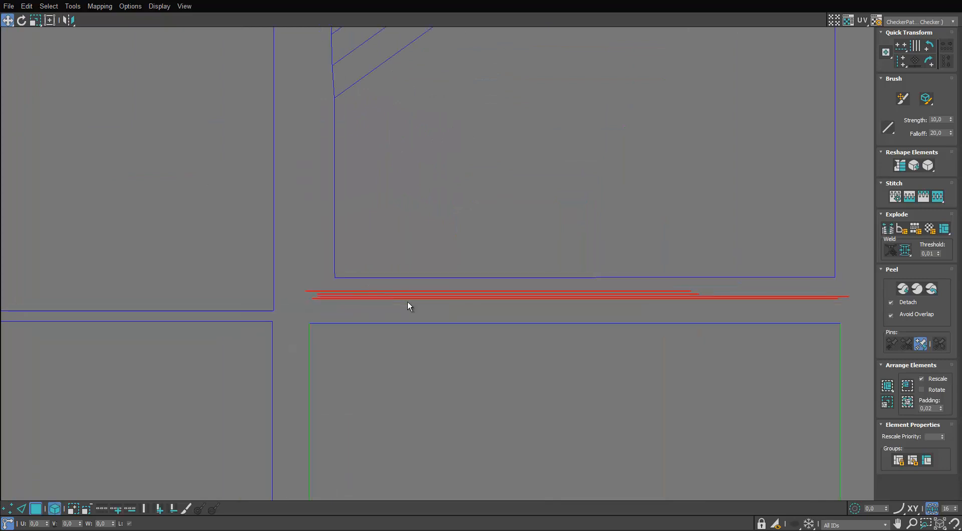
pyautogui.scroll(-5, 412, 298)
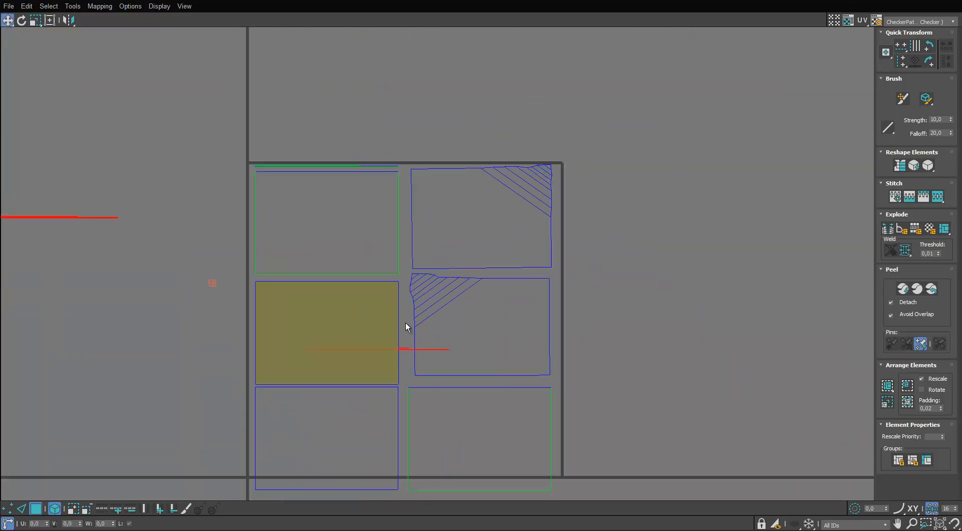
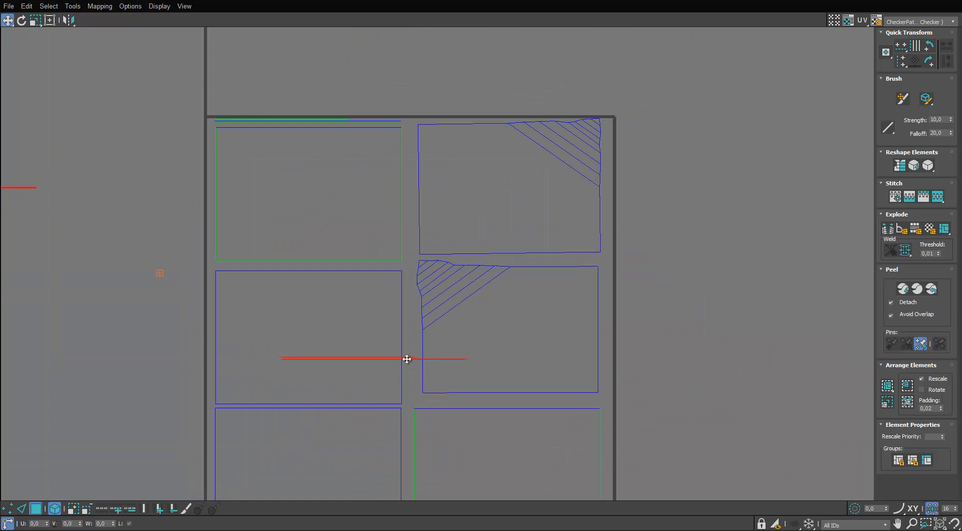
pyautogui.moveTo(407, 359); pyautogui.dragTo(342, 113)
pyautogui.moveTo(398, 203); pyautogui.dragTo(538, 275, button='middle')
pyautogui.scroll(-3, 538, 276)
pyautogui.moveTo(318, 83); pyautogui.dragTo(274, 170)
pyautogui.scroll(4, 286, 161)
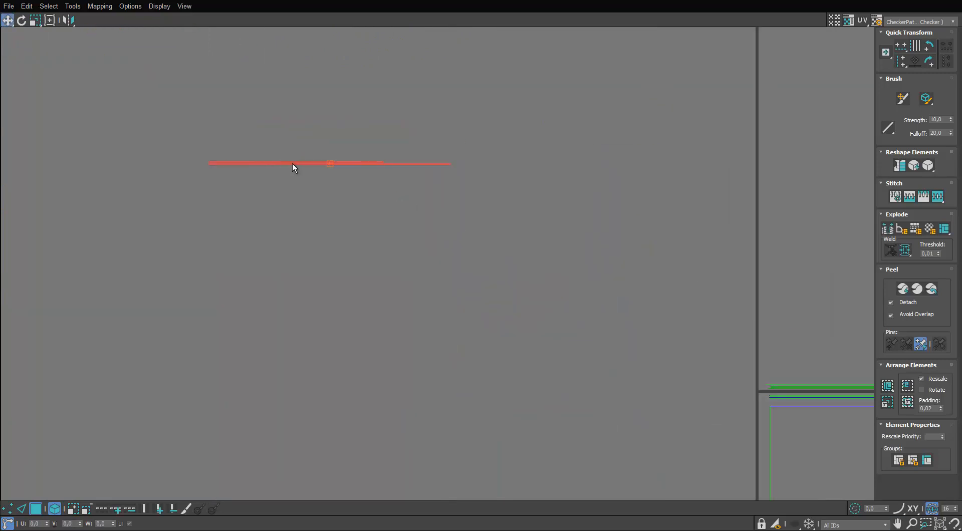
# Bring the separate sets of thin edge strips together in one compact stack beside the UV square
pyautogui.moveTo(411, 188); pyautogui.dragTo(834, 373)
pyautogui.moveTo(851, 376); pyautogui.dragTo(471, 122, button='middle')
pyautogui.scroll(2, 470, 123)
pyautogui.moveTo(540, 135); pyautogui.dragTo(543, 188, button='middle')
pyautogui.scroll(3, 360, 63)
pyautogui.moveTo(360, 60); pyautogui.dragTo(372, 238)
pyautogui.scroll(-3, 362, 107)
# Invert the selection to the six face islands and scale them down slightly together to fit the UV square's height
pyautogui.hotkey('ctrl', 'i')
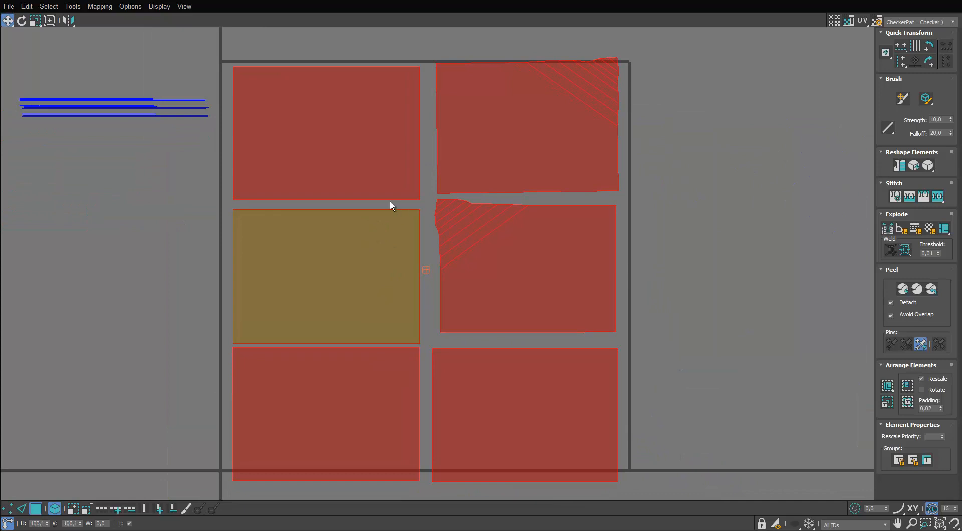
pyautogui.scroll(-2, 386, 192)
pyautogui.moveTo(536, 94); pyautogui.dragTo(531, 97)
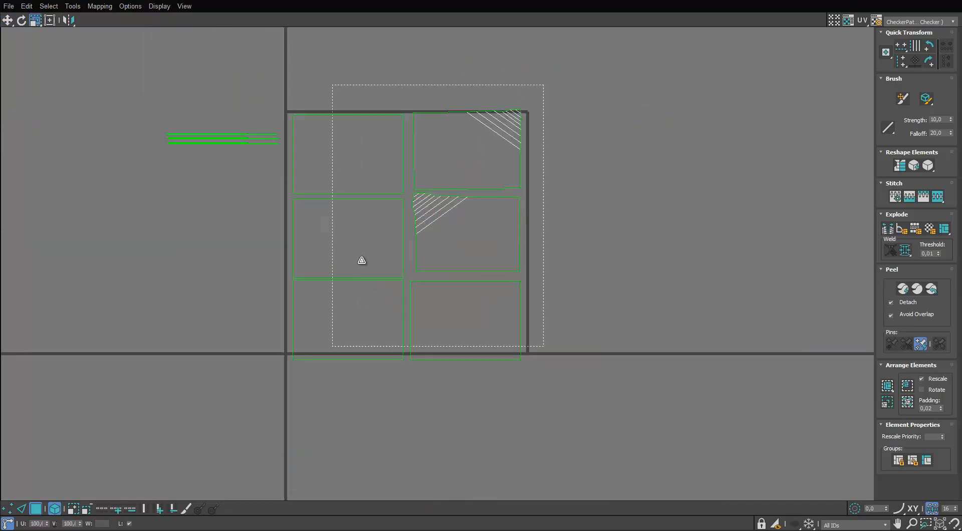
pyautogui.hotkey('ctrl', 'z')
pyautogui.scroll(2, 371, 208)
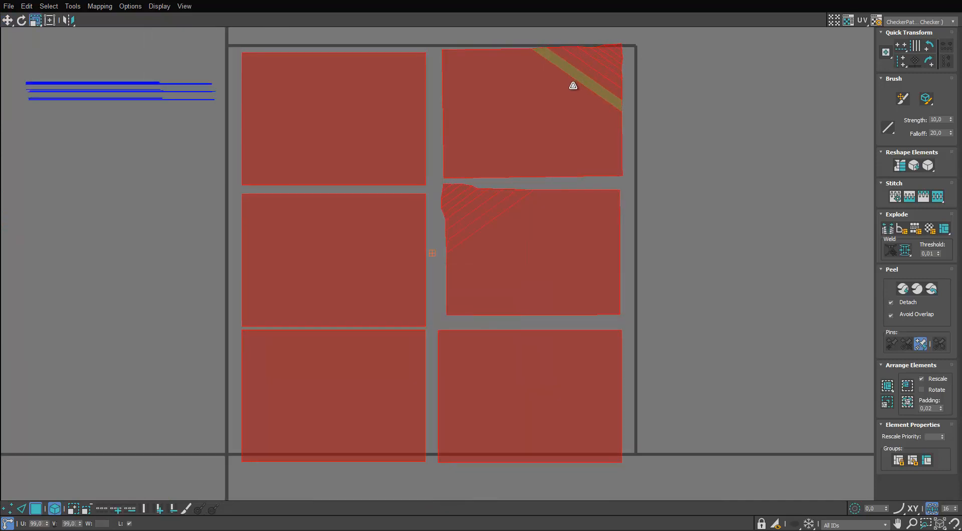
pyautogui.moveTo(563, 117); pyautogui.dragTo(561, 118)
pyautogui.press('r')
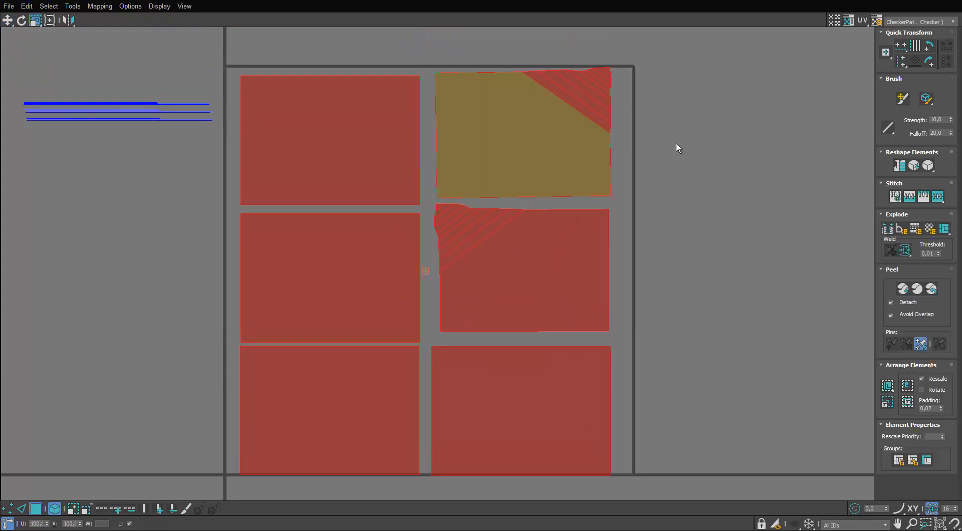
# Nudge the curled sheet's two islands apart from their neighbours, then shift all six face islands toward the UV square's upper-left corner
pyautogui.click(586, 143)
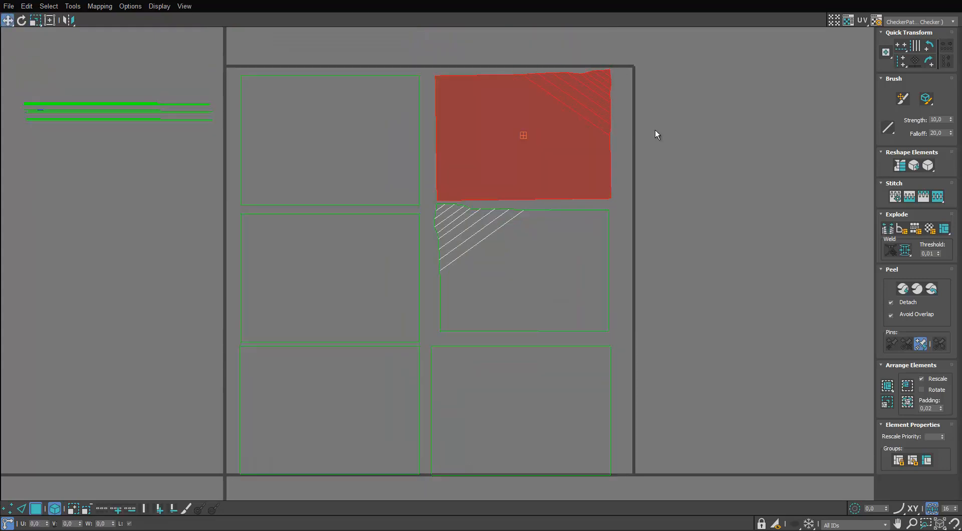
pyautogui.keyDown('ctrl'); pyautogui.click(554, 271); pyautogui.keyUp('ctrl')
pyautogui.moveTo(555, 276); pyautogui.dragTo(556, 273)
pyautogui.moveTo(693, 153); pyautogui.dragTo(354, 428)
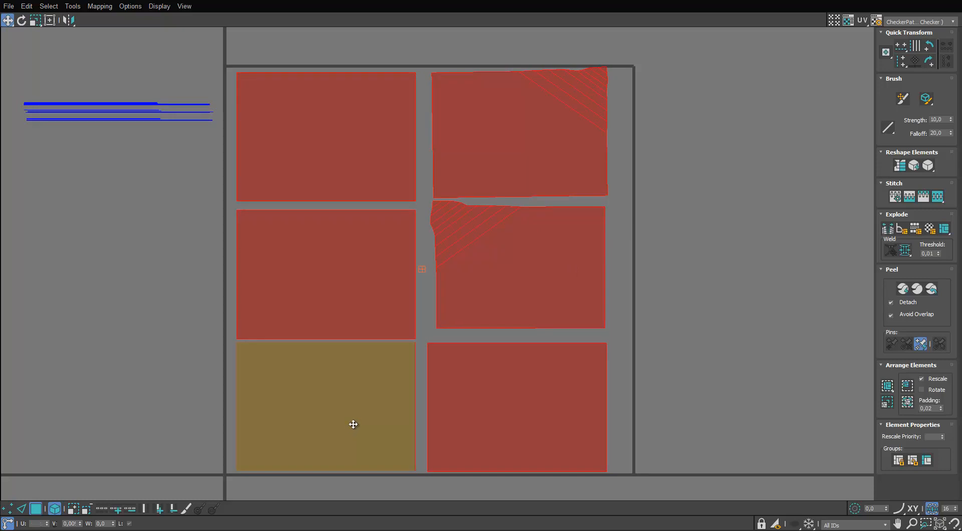
pyautogui.scroll(5, 557, 173)
pyautogui.click(674, 167)
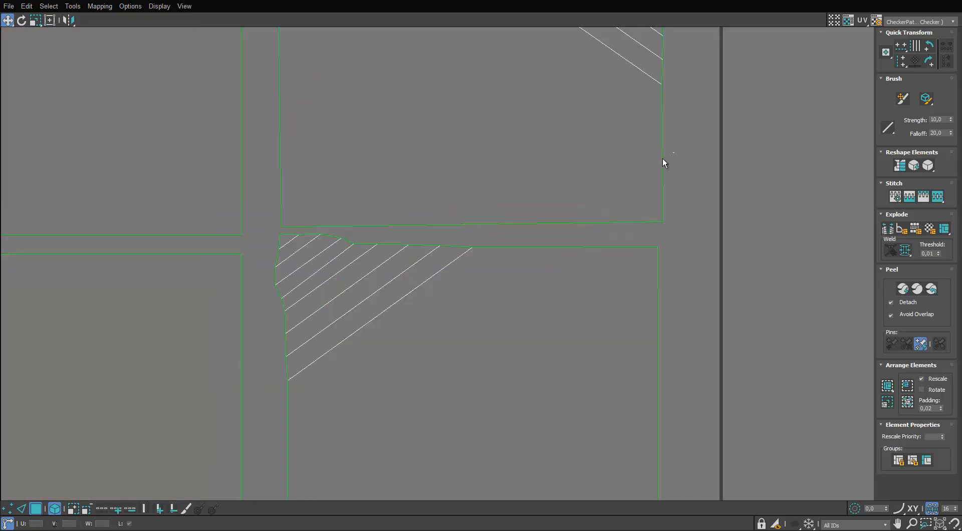
# Check the gaps around the face islands and fine-tune the curled sheet's upper island within the UV square
pyautogui.scroll(-6, 671, 203)
pyautogui.scroll(8, 654, 144)
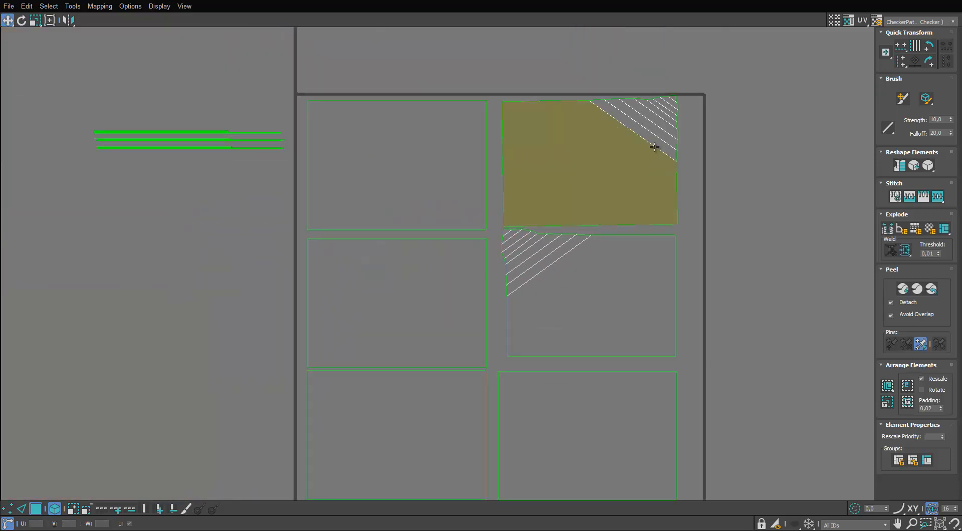
pyautogui.scroll(-10, 576, 93)
pyautogui.scroll(4, 563, 116)
pyautogui.moveTo(558, 145); pyautogui.dragTo(552, 152)
pyautogui.click(559, 80)
pyautogui.scroll(-2, 559, 80)
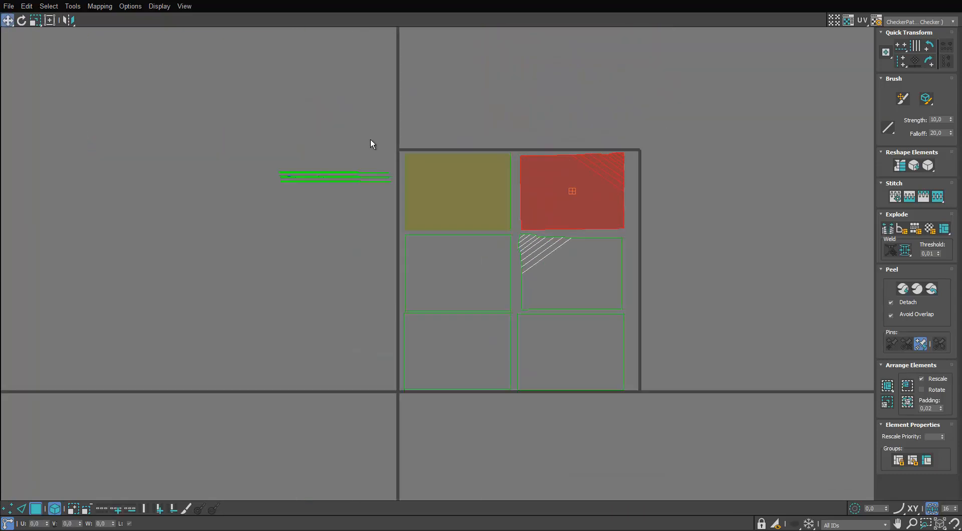
# Select all the stacked edge strips and move them across to the free margin along the UV square's right edge
pyautogui.click(344, 180)
pyautogui.scroll(4, 347, 180)
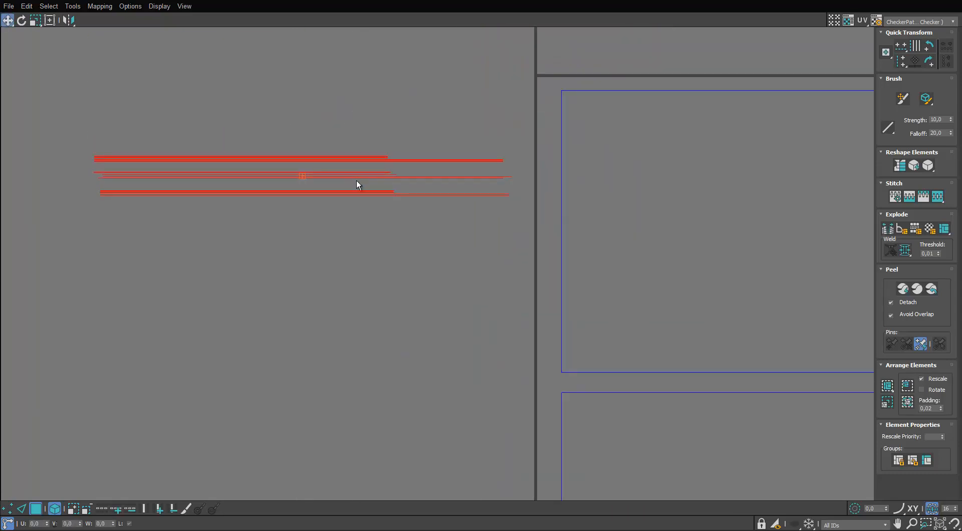
pyautogui.moveTo(430, 115); pyautogui.dragTo(279, 266)
pyautogui.scroll(-2, 400, 194)
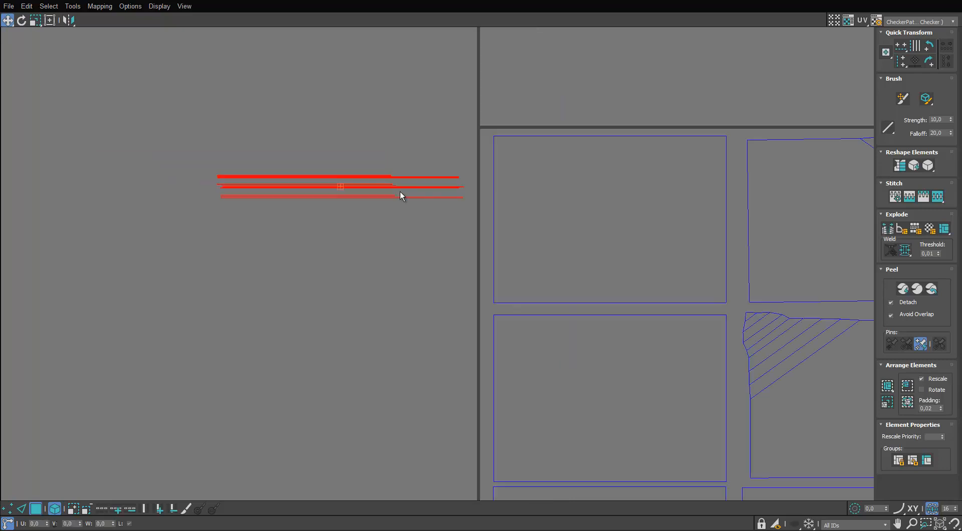
pyautogui.moveTo(400, 194); pyautogui.dragTo(167, 135, button='middle')
pyautogui.moveTo(223, 136); pyautogui.dragTo(818, 207)
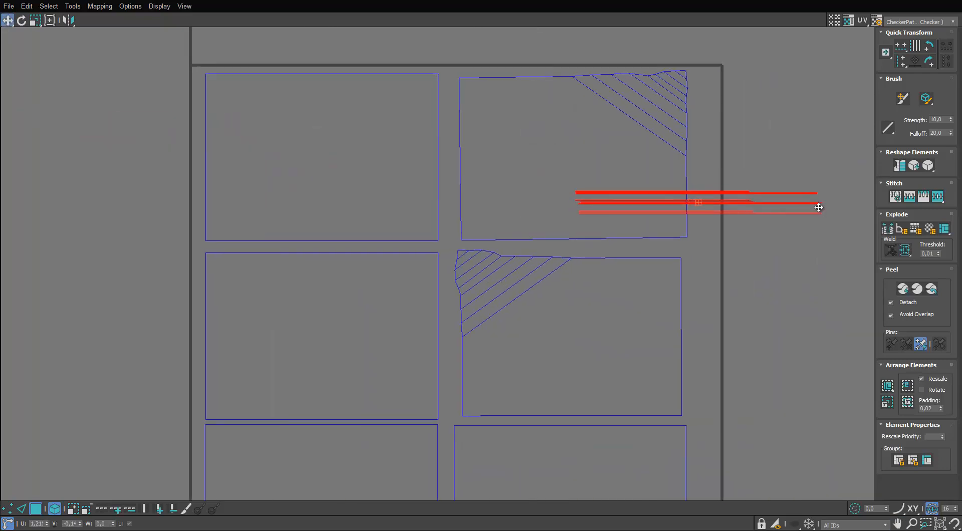
# Rotate the edge strips to vertical and fit them inside the UV square's right margin, beside the face islands
pyautogui.press('e')
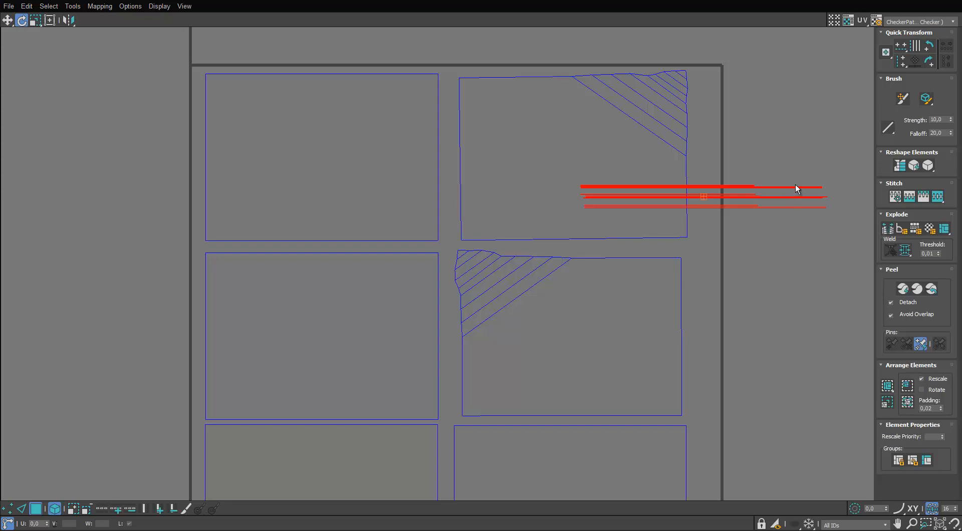
pyautogui.moveTo(795, 186); pyautogui.dragTo(796, 275)
pyautogui.press('w')
pyautogui.scroll(-1, 796, 273)
pyautogui.moveTo(796, 273); pyautogui.dragTo(672, 232, button='middle')
pyautogui.click(726, 185)
pyautogui.scroll(-1, 672, 232)
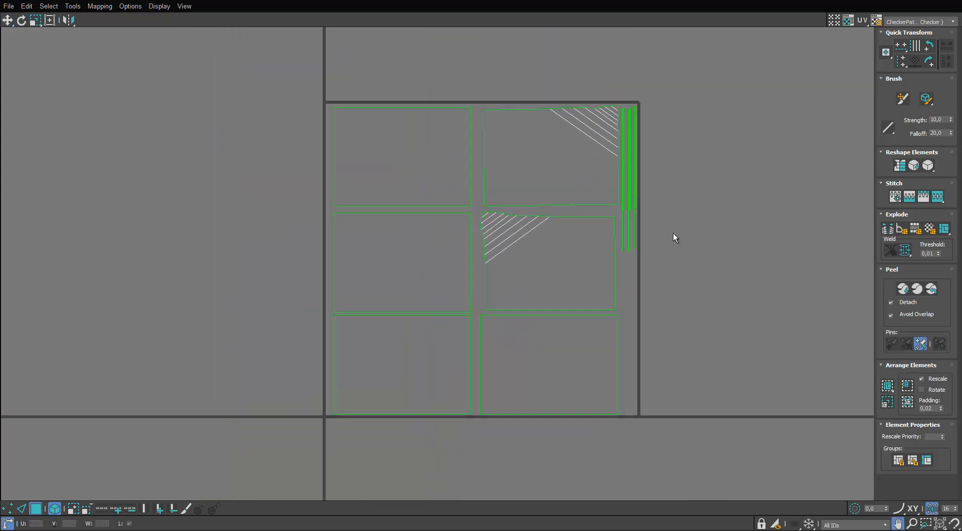
pyautogui.scroll(1, 672, 231)
# Close the UV editor, leave its polygon level, and deselect the sheets in a perspective view showing the whole scroll
pyautogui.moveTo(822, 3); pyautogui.dragTo(529, 139)
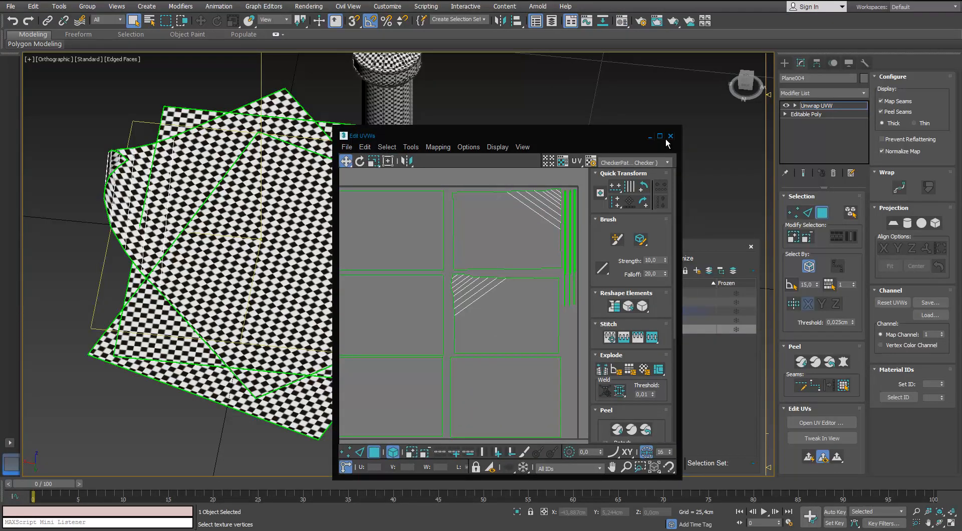
pyautogui.click(821, 212)
pyautogui.click(751, 247)
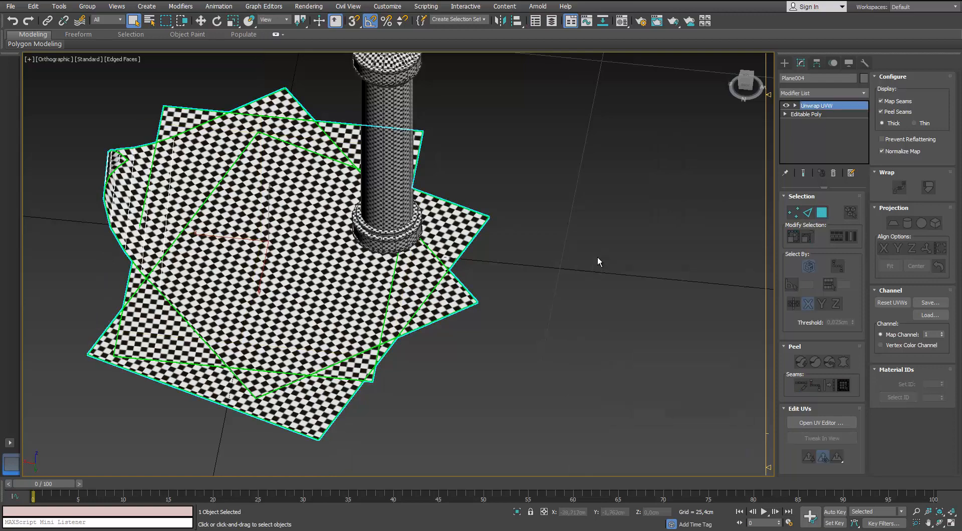
pyautogui.click(506, 234)
pyautogui.keyDown('alt'); pyautogui.moveTo(506, 233); pyautogui.dragTo(529, 201, button='middle'); pyautogui.keyUp('alt')
pyautogui.press('p')
pyautogui.scroll(-3, 528, 195)
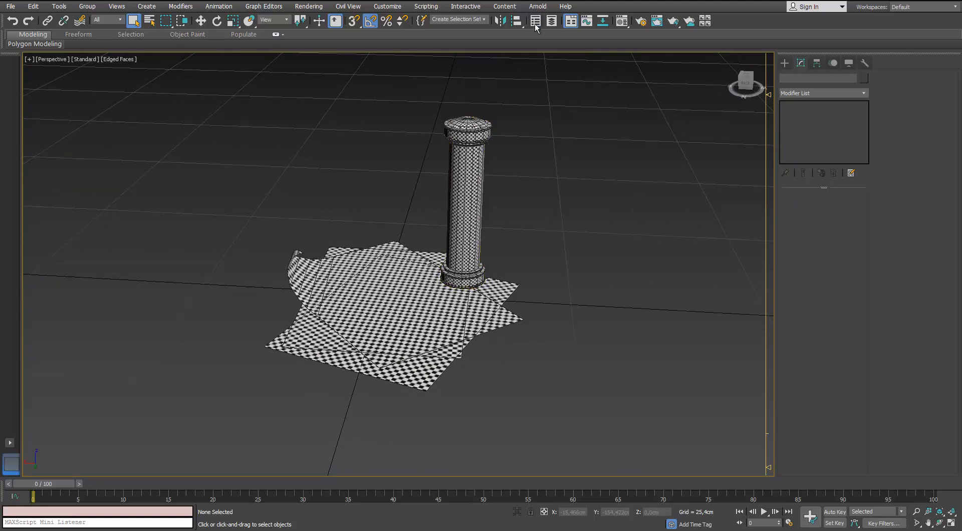
# Open the Scene Explorer and unhide the Scroll_HP layer
pyautogui.hotkey('ctrl', 'alt', 'o')
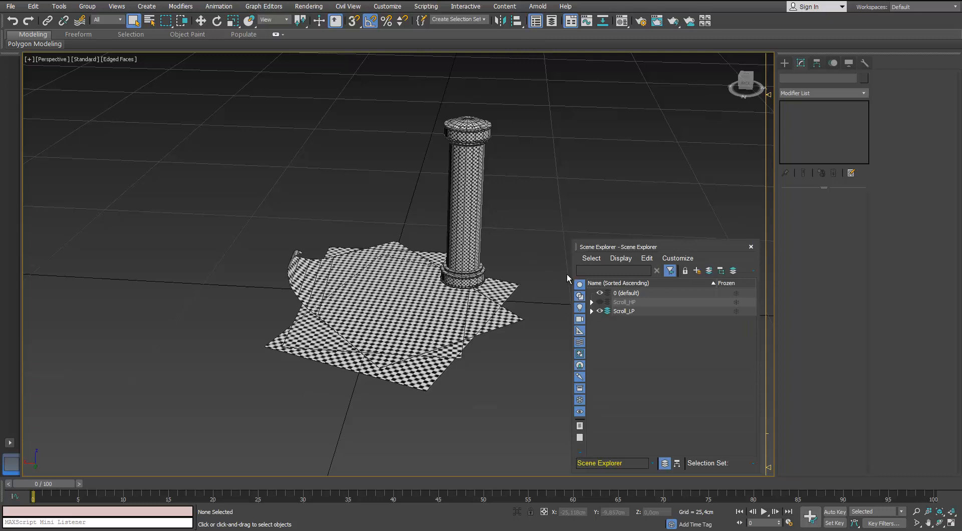
pyautogui.click(598, 303)
pyautogui.moveTo(377, 183); pyautogui.dragTo(369, 183, button='middle')
# Open the Rename Objects tool and place its dialog above the Scene Explorer, clear of the model
pyautogui.click(61, 7)
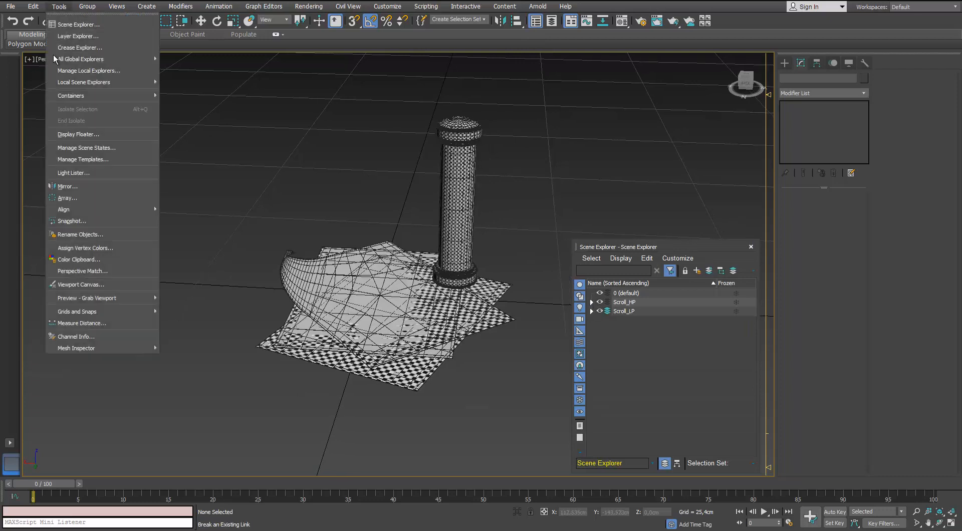
pyautogui.click(61, 7)
pyautogui.click(61, 7)
pyautogui.click(64, 235)
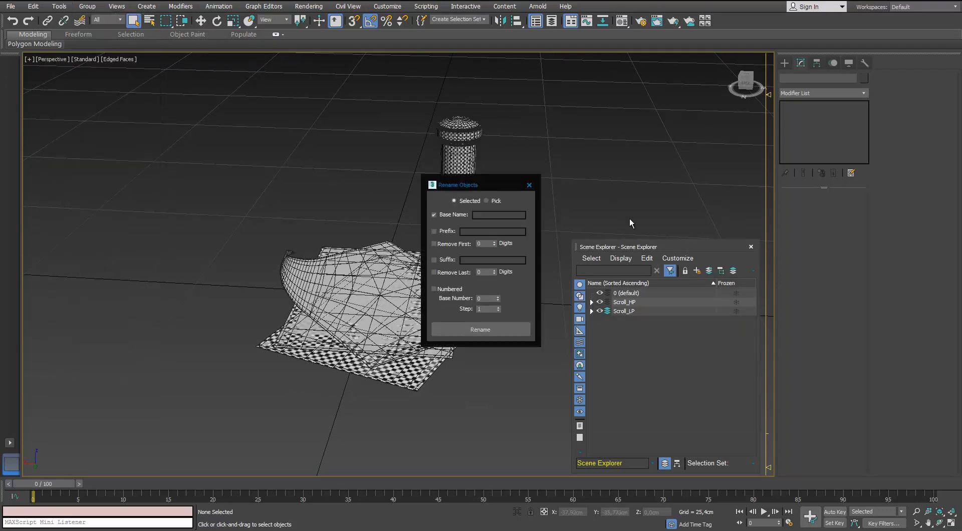
pyautogui.moveTo(487, 186); pyautogui.dragTo(710, 75)
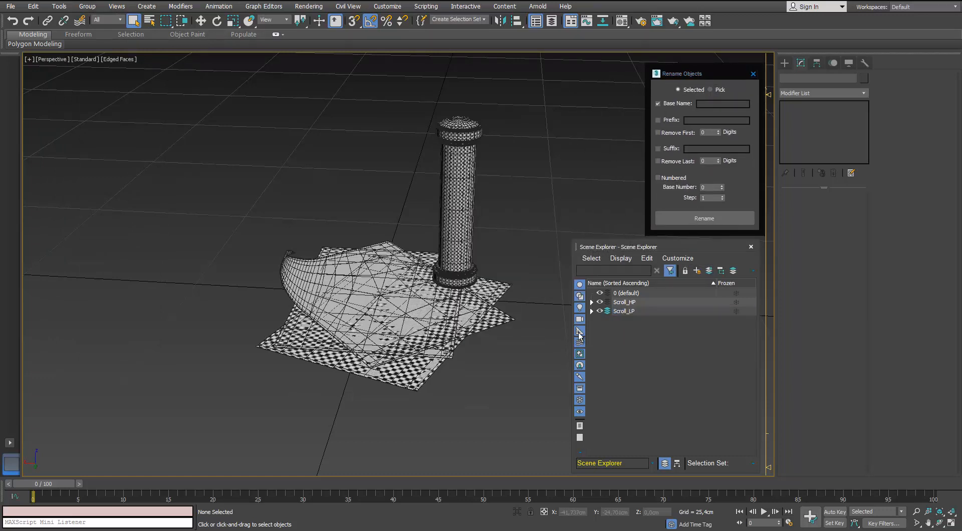
# Hide the Scroll_HP layer and turn off edged-face display for the low-poly model
pyautogui.scroll(5, 500, 273)
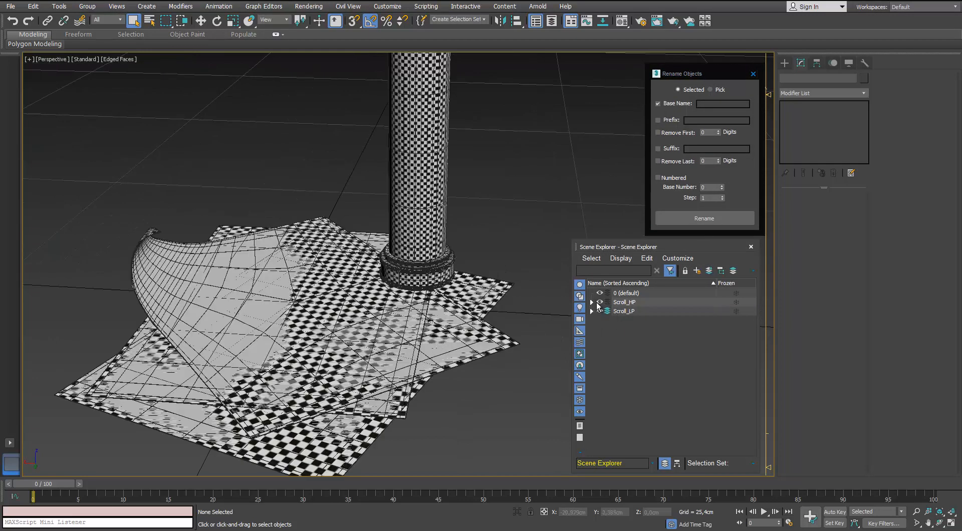
pyautogui.click(599, 302)
pyautogui.click(282, 352)
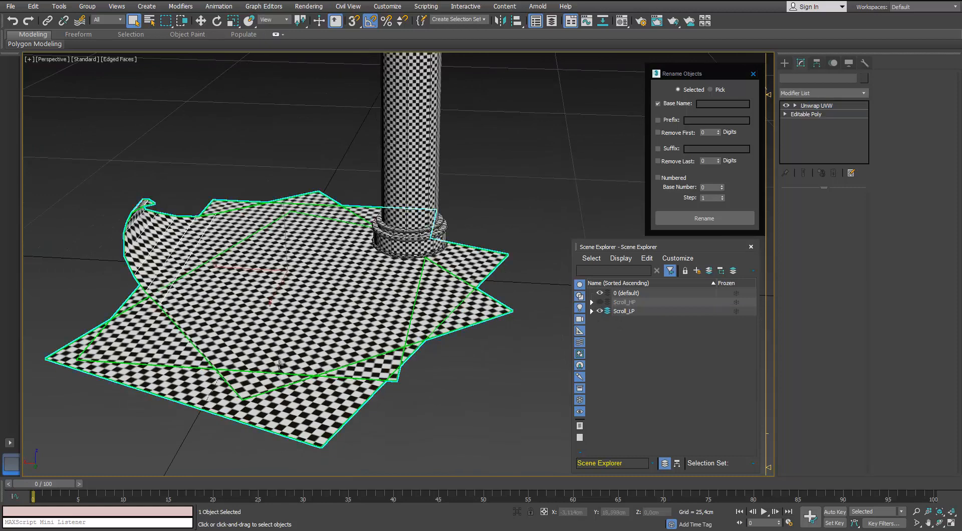
pyautogui.keyDown('alt'); pyautogui.moveTo(282, 351); pyautogui.dragTo(288, 360, button='middle'); pyautogui.keyUp('alt')
pyautogui.press('F4')
pyautogui.click(425, 446)
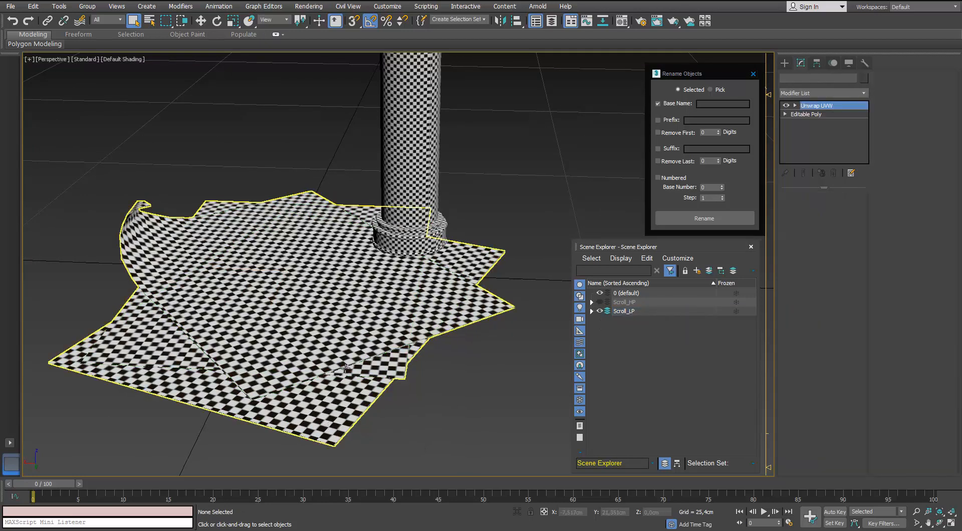
# Select the combined paper sheets and convert them to an Editable Poly, collapsing the Unwrap UVW modifier
pyautogui.click(345, 368)
pyautogui.scroll(-4, 345, 368)
pyautogui.rightClick(312, 356)
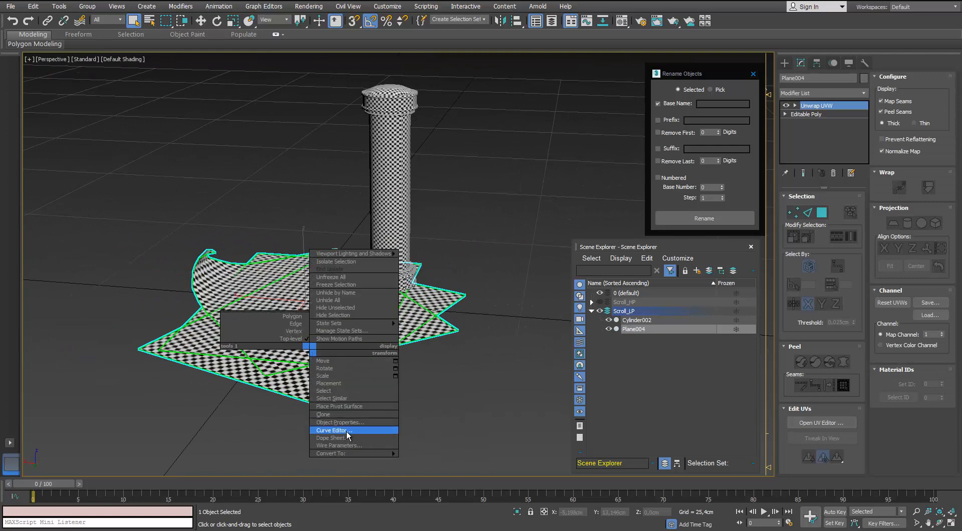
pyautogui.moveTo(323, 433)
pyautogui.click(324, 456)
# Select the curled paper sheet as an element and detach it as a separate object with the default name
pyautogui.keyDown('alt'); pyautogui.moveTo(479, 407); pyautogui.dragTo(455, 393, button='middle'); pyautogui.keyUp('alt')
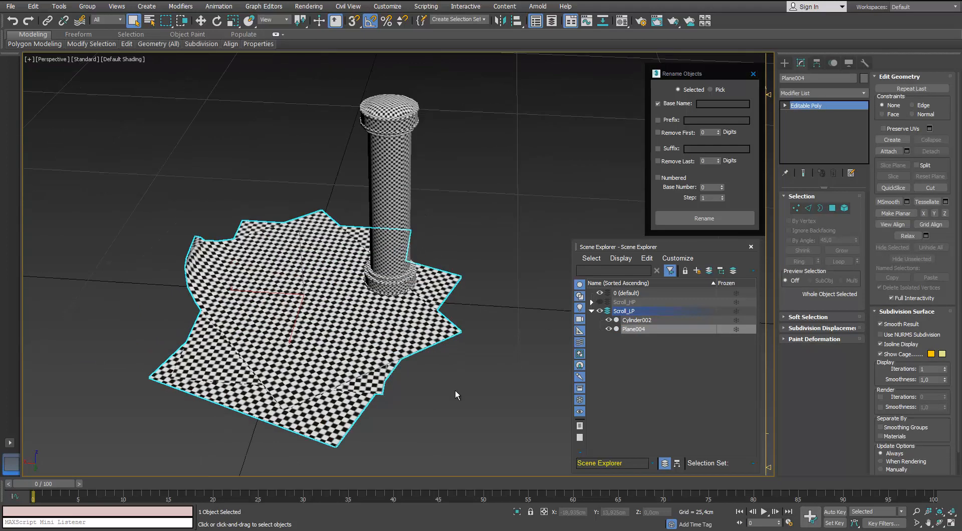
pyautogui.press('5')
pyautogui.click(192, 258)
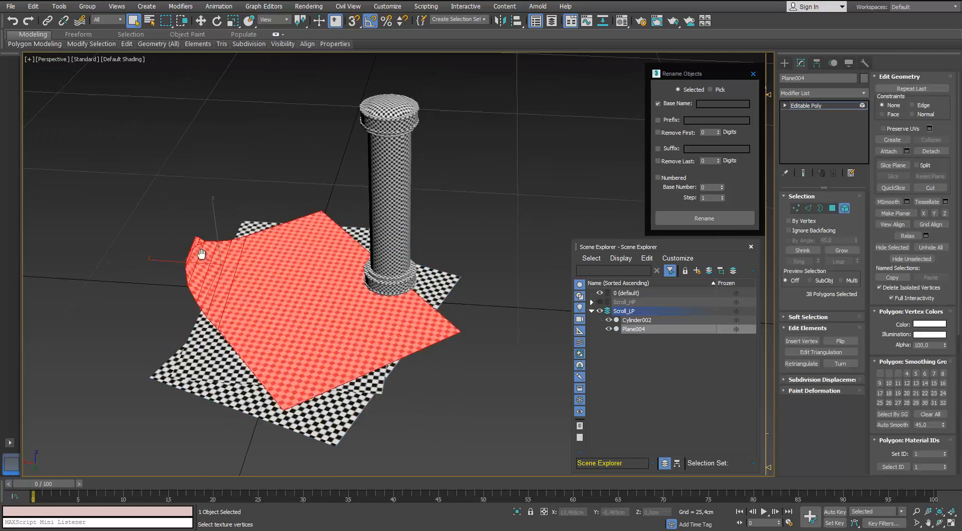
pyautogui.press('z')
pyautogui.click(930, 150)
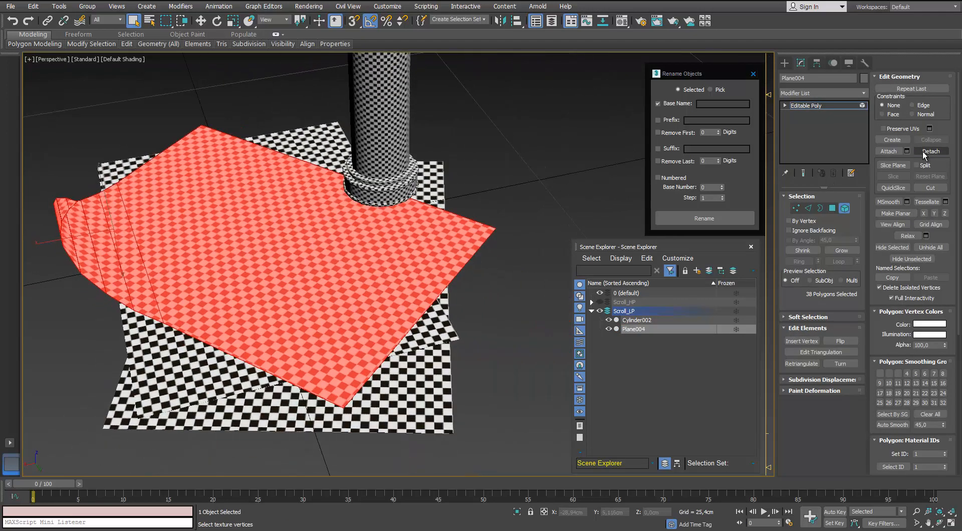
pyautogui.press('Return')
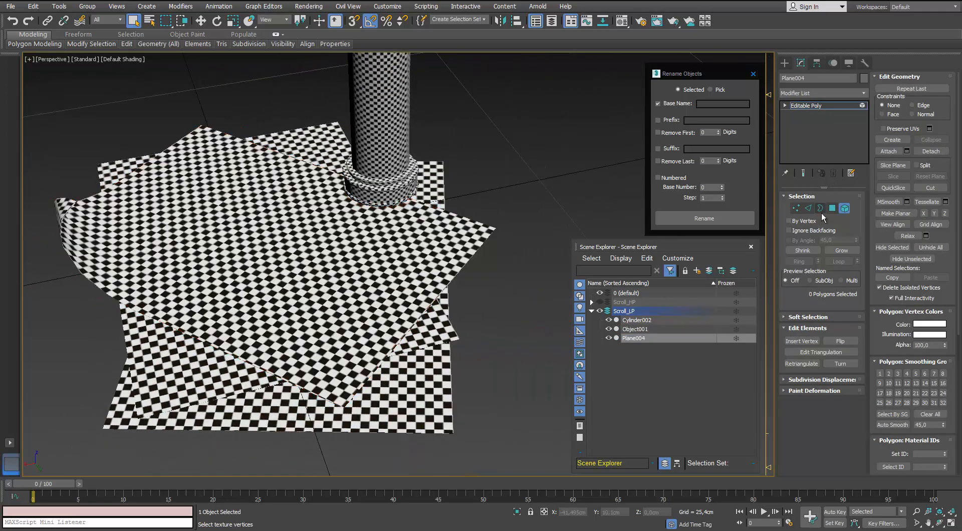
# Rename the detached curled low-poly sheet using the base name Paper1 and the suffix _LP
pyautogui.click(844, 208)
pyautogui.click(66, 219)
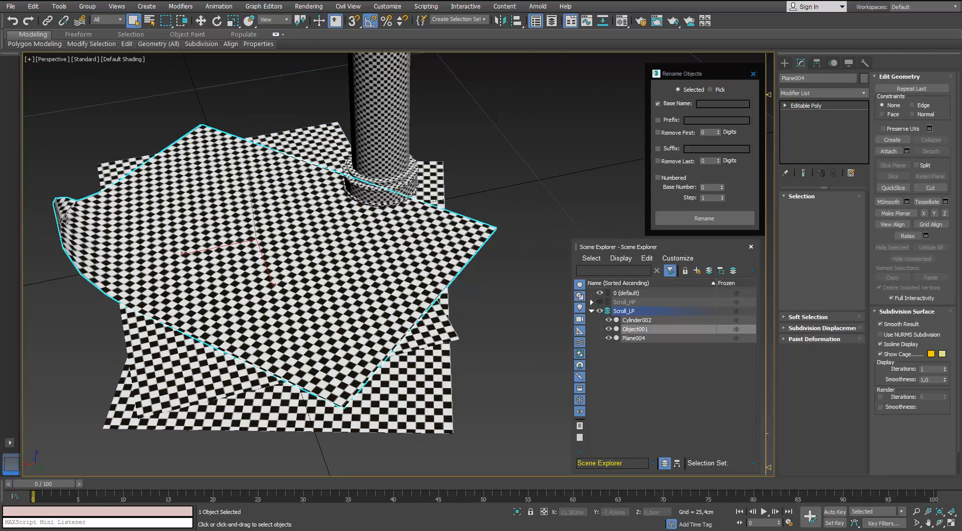
pyautogui.click(730, 103)
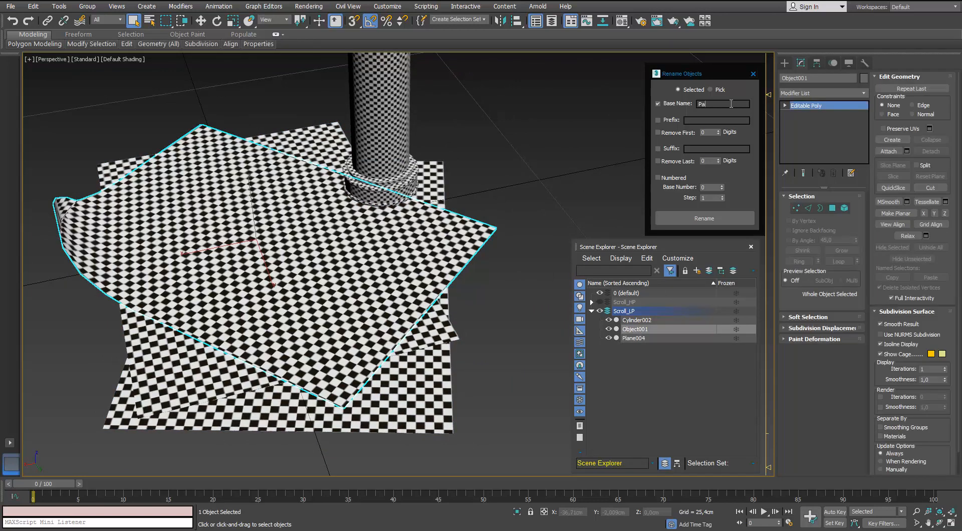
pyautogui.click(658, 149)
pyautogui.click(704, 218)
# Hide the Scroll_LP layer and show the Scroll_HP layer with its objects
pyautogui.click(599, 311)
pyautogui.click(599, 302)
pyautogui.click(624, 302)
# Rename the curled high-poly sheet Paper1 with the suffix _HP and turn on edged-face display
pyautogui.click(64, 210)
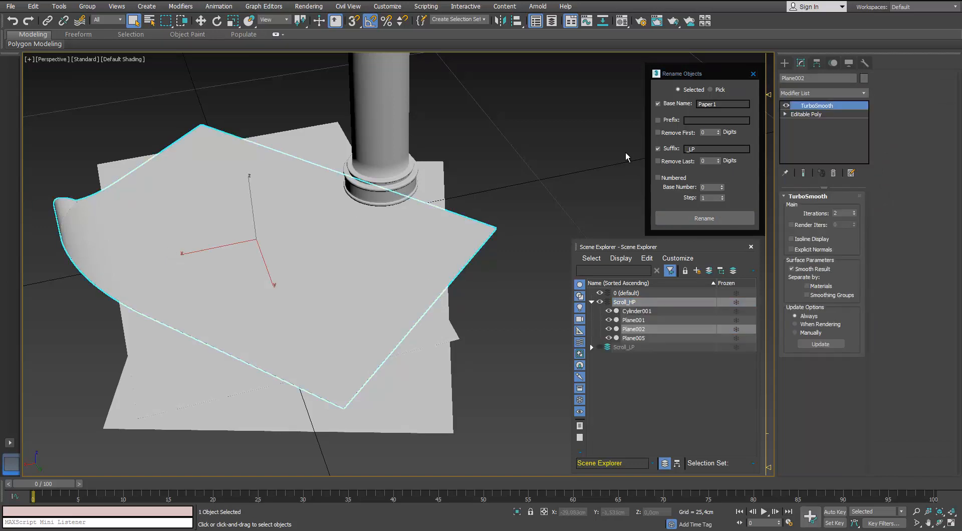
pyautogui.click(694, 150)
pyautogui.write('HP')
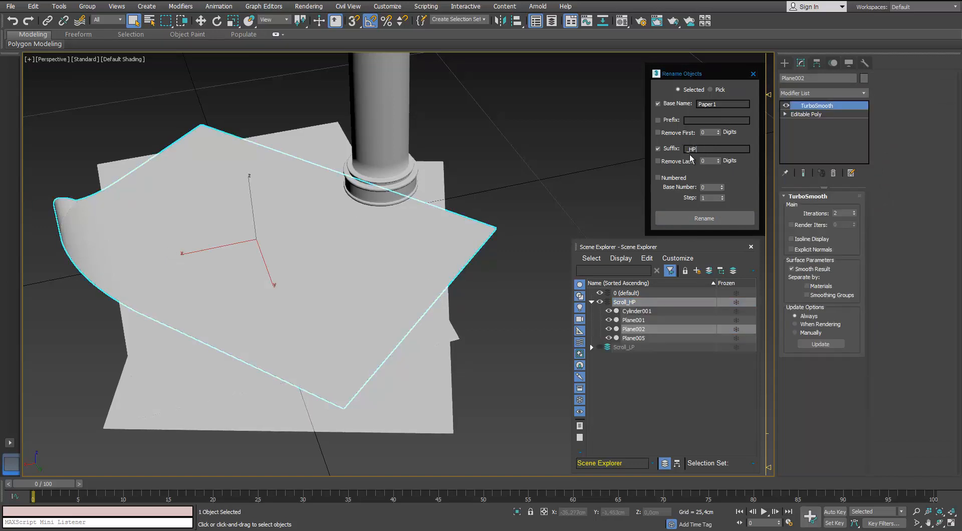
pyautogui.moveTo(414, 227); pyautogui.dragTo(425, 223, button='middle')
pyautogui.press('F4')
pyautogui.click(704, 220)
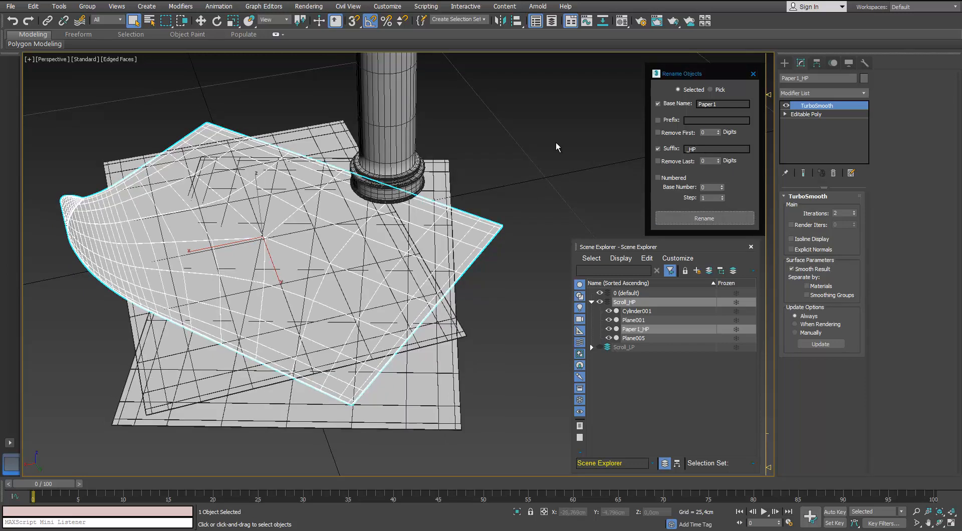
# Rename the middle high-poly paper sheet using the base name Paper2 and the suffix _HP
pyautogui.click(556, 146)
pyautogui.click(401, 235)
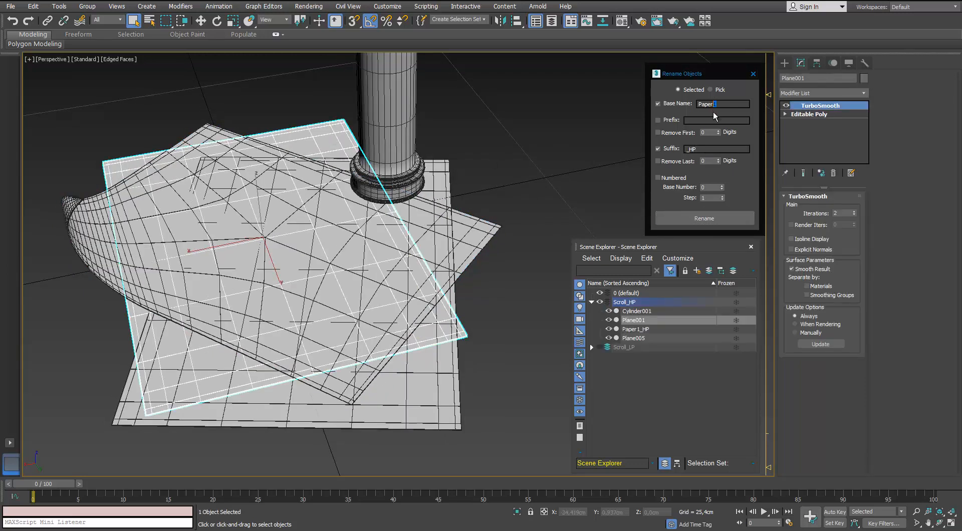
pyautogui.click(714, 223)
# Hide and collapse the Scroll_HP layer, and show the Scroll_LP layer again
pyautogui.click(599, 302)
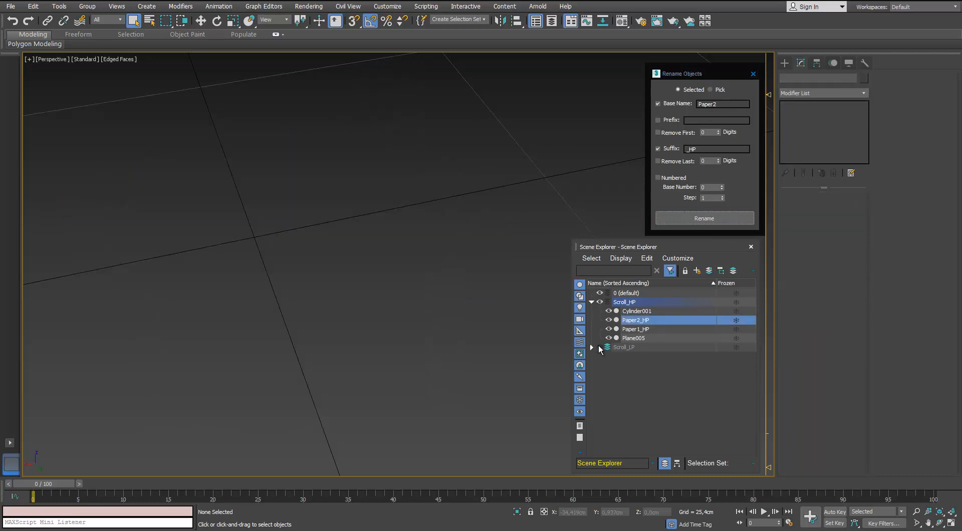
pyautogui.click(591, 302)
pyautogui.click(599, 311)
pyautogui.click(624, 311)
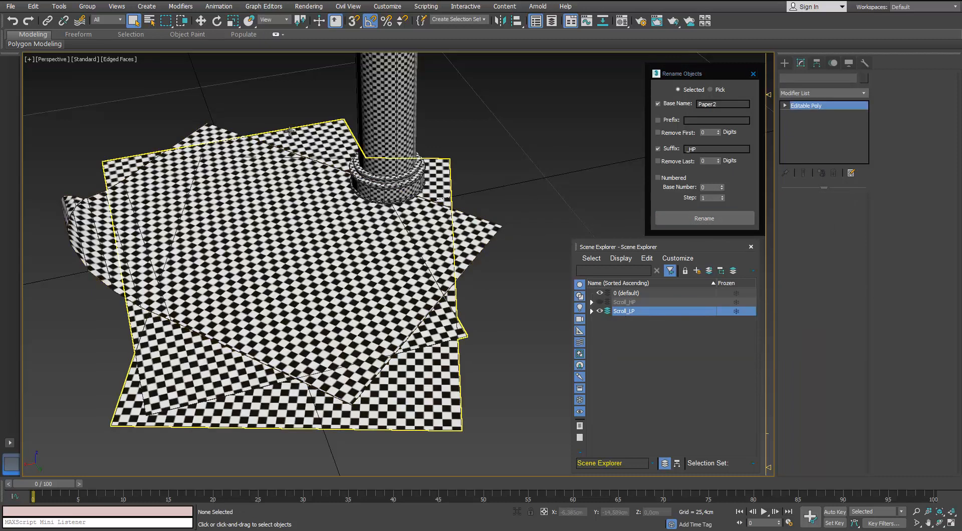
# Detach the middle sheet element from the combined low-poly paper sheets as a separate object with the default name
pyautogui.click(290, 131)
pyautogui.click(844, 208)
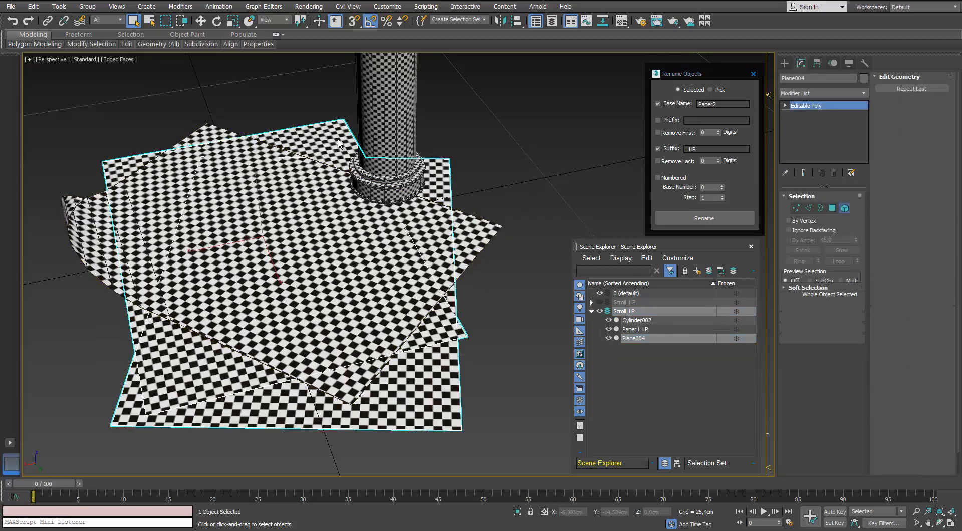
pyautogui.hotkey('ctrl', 'a')
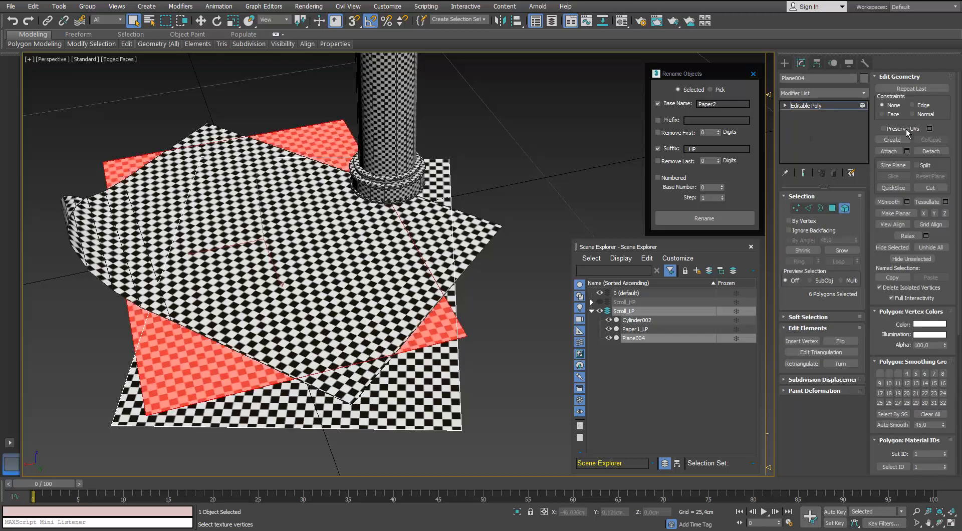
pyautogui.click(930, 150)
pyautogui.click(512, 273)
pyautogui.click(844, 209)
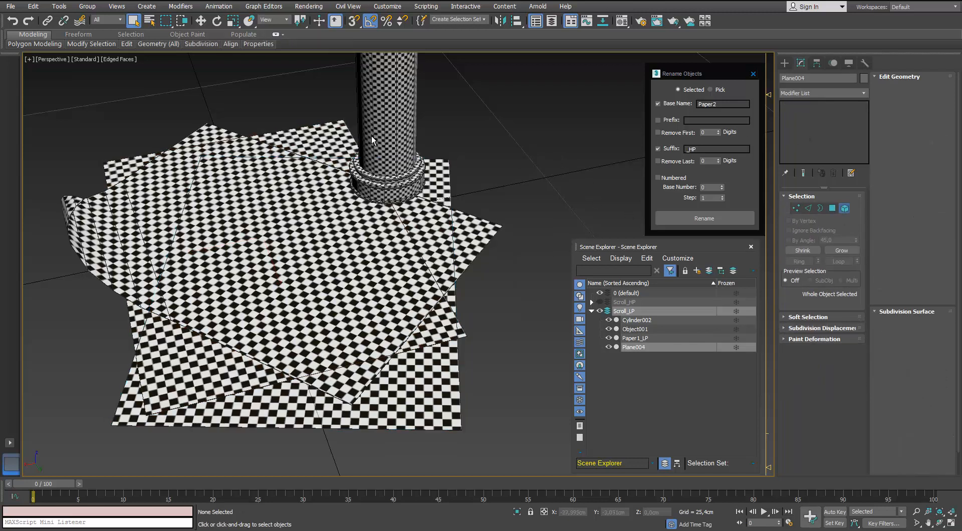
# Rename the detached middle low-poly sheet using the base name Paper2 and the suffix _LP
pyautogui.click(311, 100)
pyautogui.click(330, 128)
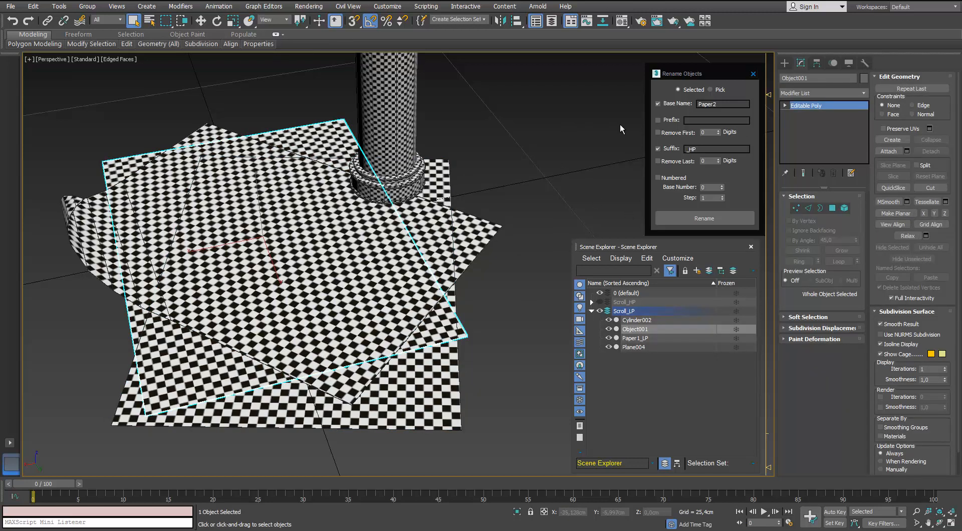
pyautogui.moveTo(721, 106); pyautogui.dragTo(715, 109)
pyautogui.click(705, 218)
pyautogui.click(541, 184)
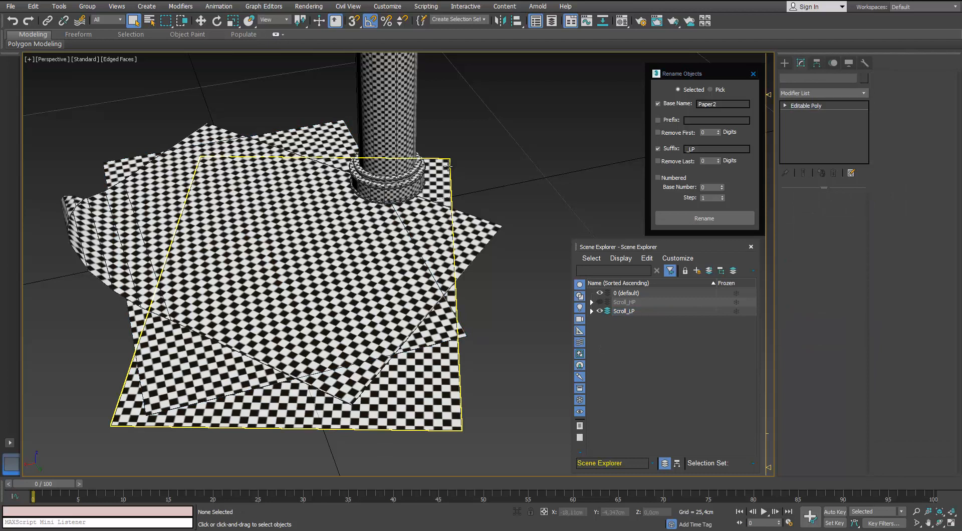
# Rename the bottom low-poly sheet using the base name Pape1 and the suffix _LP
pyautogui.click(448, 167)
pyautogui.moveTo(717, 105); pyautogui.dragTo(710, 109)
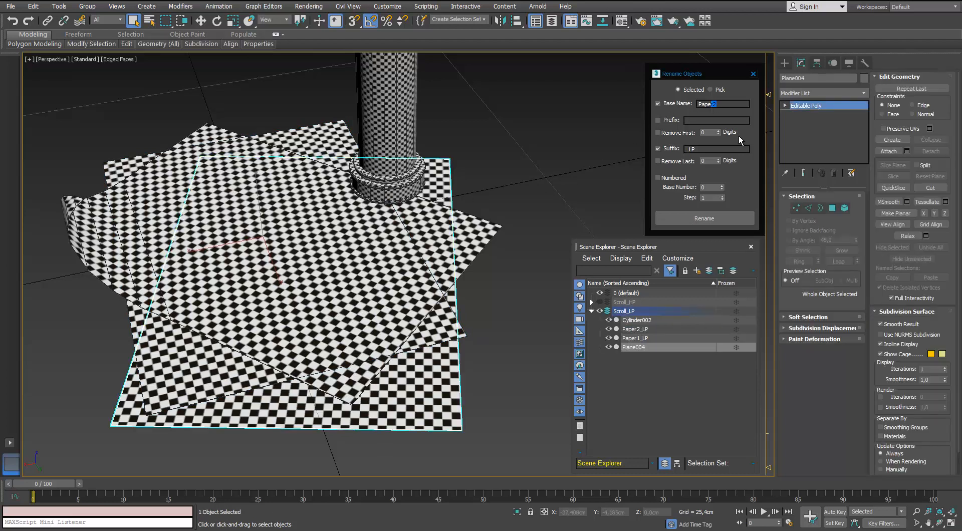
pyautogui.click(695, 214)
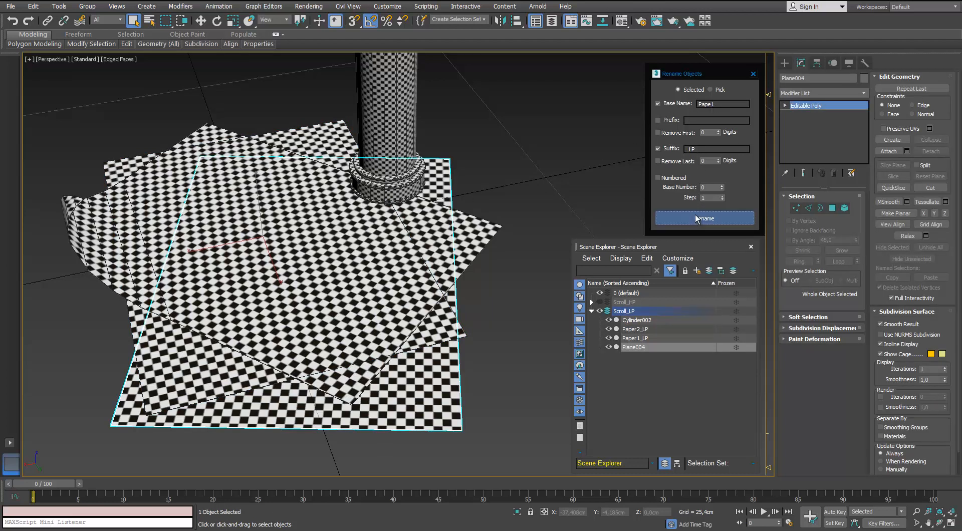
pyautogui.click(566, 197)
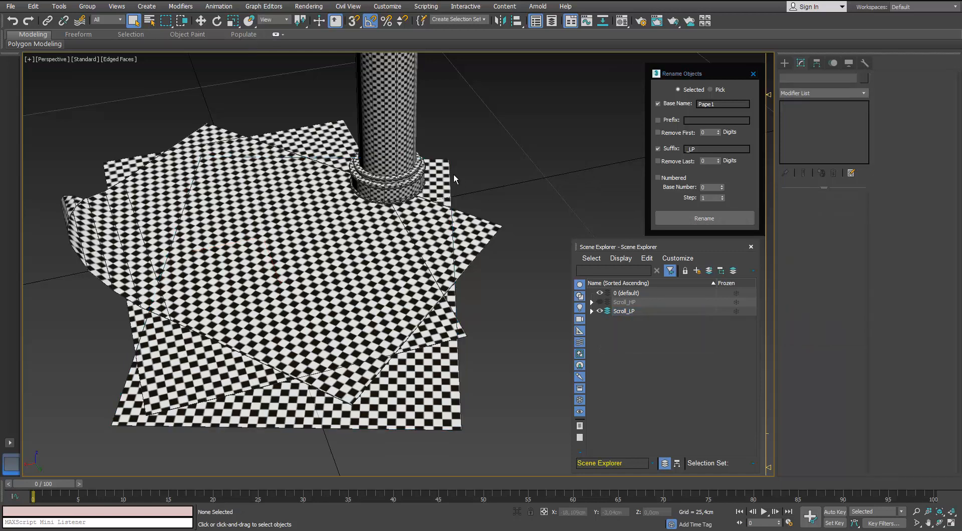
# Collapse and hide the Scroll_LP layer, and make the Scroll_HP layer visible
pyautogui.click(444, 169)
pyautogui.click(592, 311)
pyautogui.click(600, 311)
pyautogui.click(601, 302)
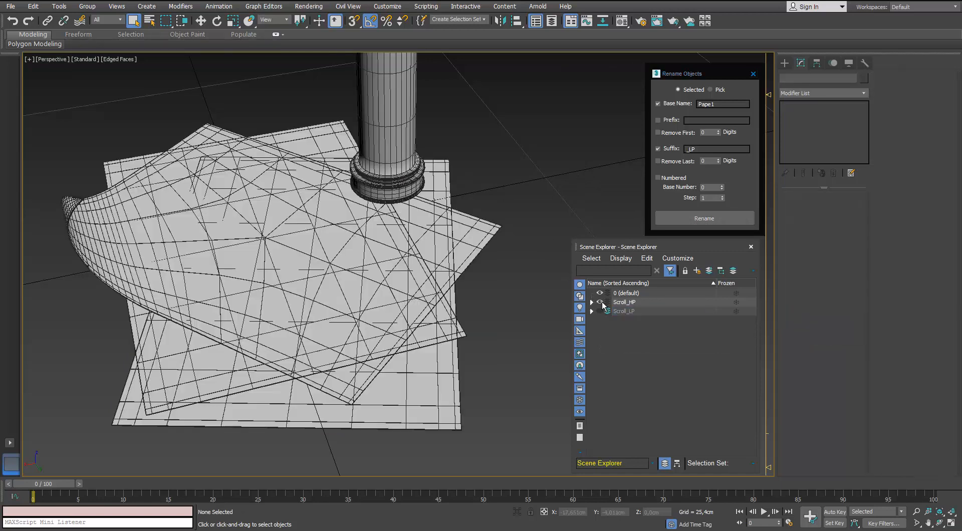
# Select the bottom high-poly paper sheet for renaming
pyautogui.click(625, 304)
pyautogui.click(449, 163)
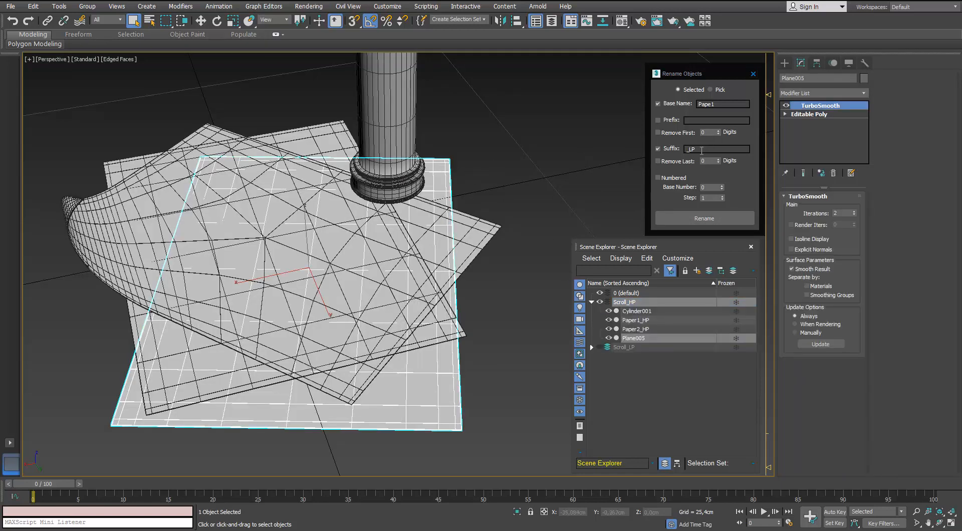
# Rename the selected plane with the base name Pape1 and the suffix _HP, and deselect it
pyautogui.moveTo(701, 151); pyautogui.dragTo(689, 154)
pyautogui.click(703, 219)
pyautogui.click(543, 181)
pyautogui.scroll(-5, 543, 182)
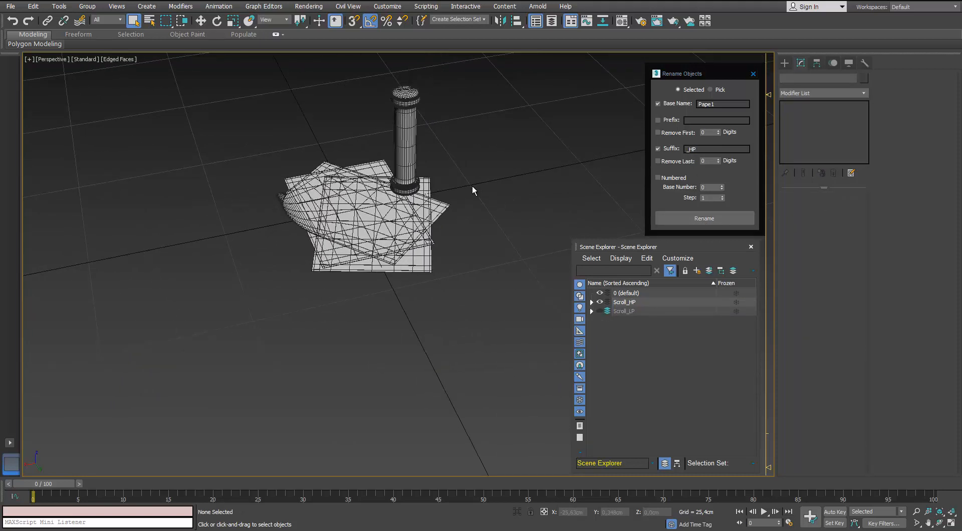
# Rename the high-poly cylinder using the base name Scroll and the suffix _HP
pyautogui.scroll(3, 428, 177)
pyautogui.moveTo(428, 176); pyautogui.dragTo(504, 183, button='middle')
pyautogui.scroll(-2, 408, 173)
pyautogui.moveTo(504, 183); pyautogui.dragTo(237, 309)
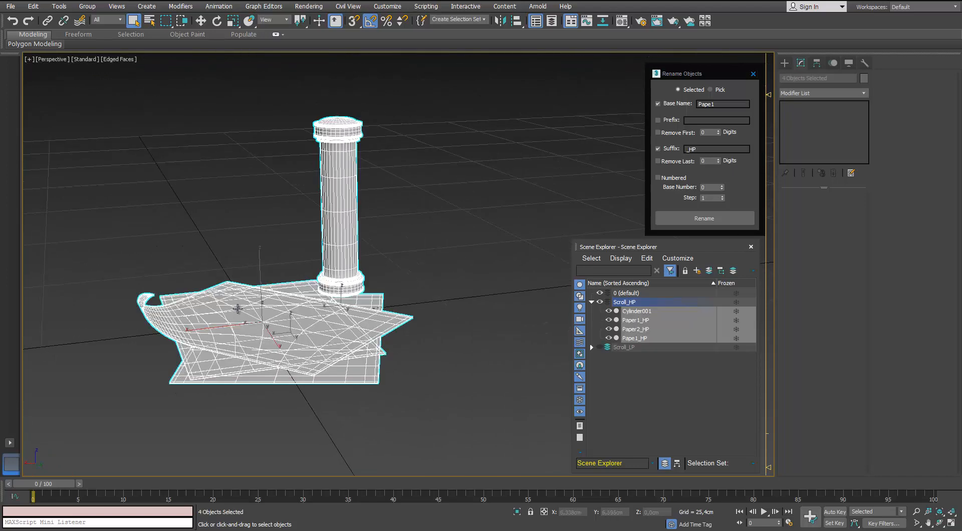
pyautogui.click(389, 174)
pyautogui.click(353, 182)
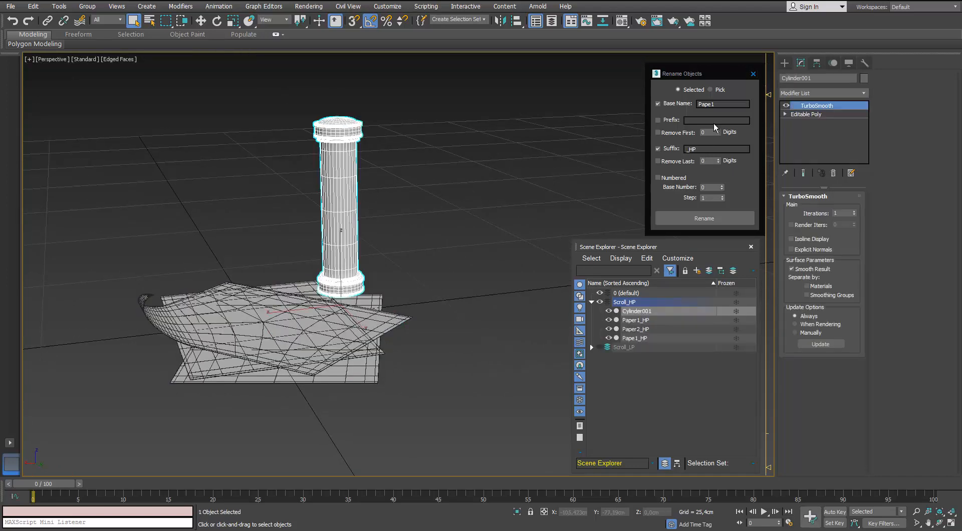
pyautogui.click(652, 117)
pyautogui.write('Scroll')
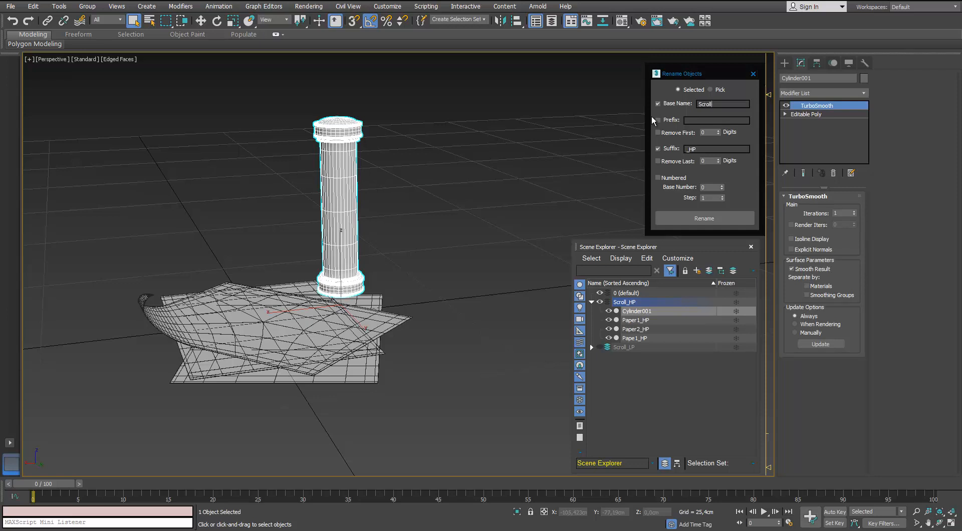
pyautogui.click(704, 220)
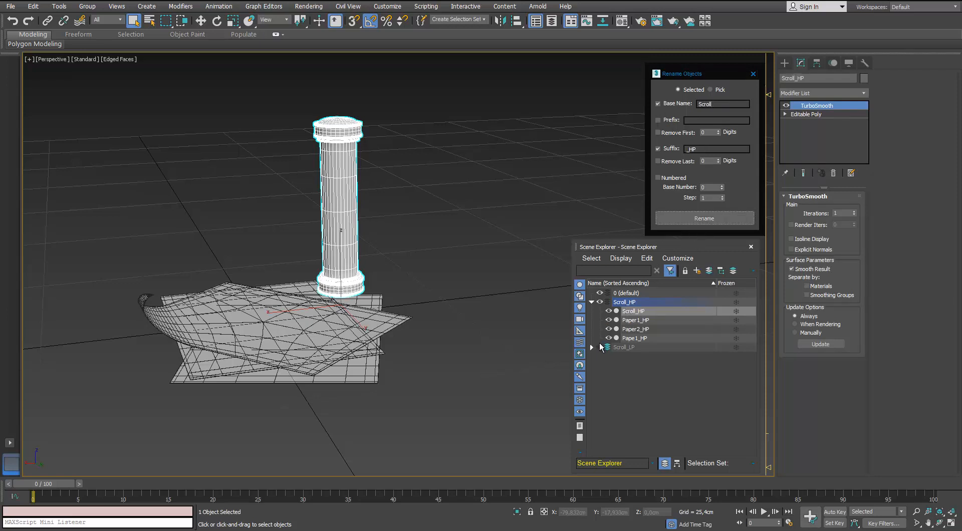
# Hide the Scroll_HP layer, show Scroll_LP, and rename its cylinder with the base name Scroll and the suffix _LP
pyautogui.click(600, 302)
pyautogui.click(600, 311)
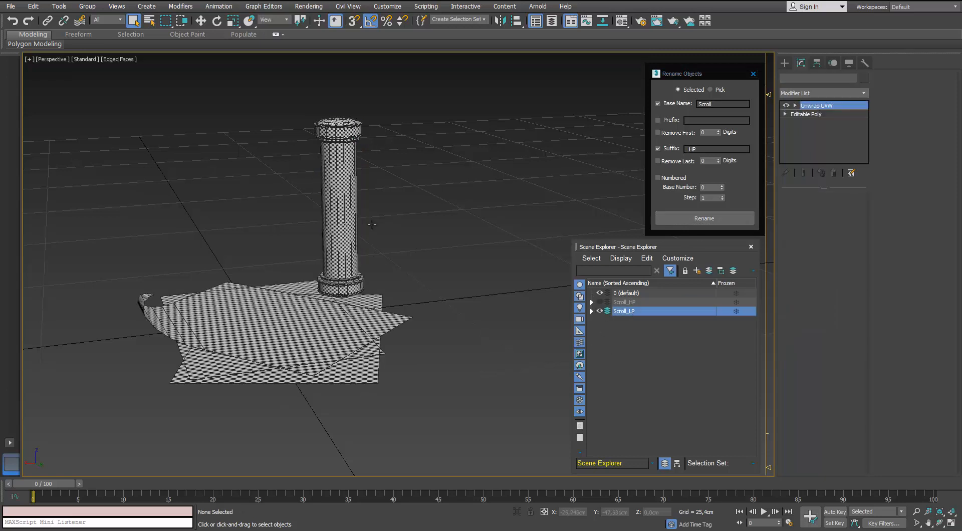
pyautogui.click(353, 225)
pyautogui.moveTo(699, 150); pyautogui.dragTo(691, 155)
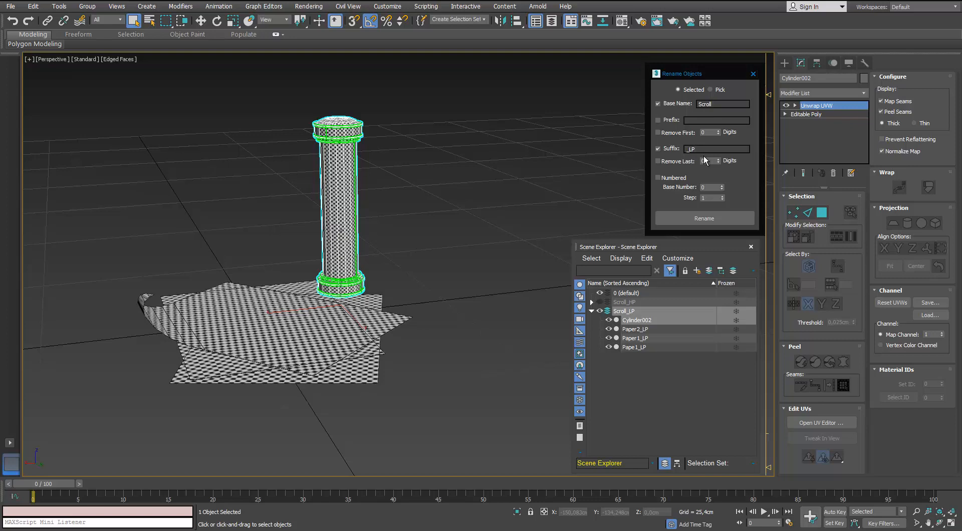
pyautogui.click(704, 218)
pyautogui.click(469, 205)
pyautogui.keyDown('alt'); pyautogui.moveTo(470, 206); pyautogui.dragTo(421, 215, button='middle'); pyautogui.keyUp('alt')
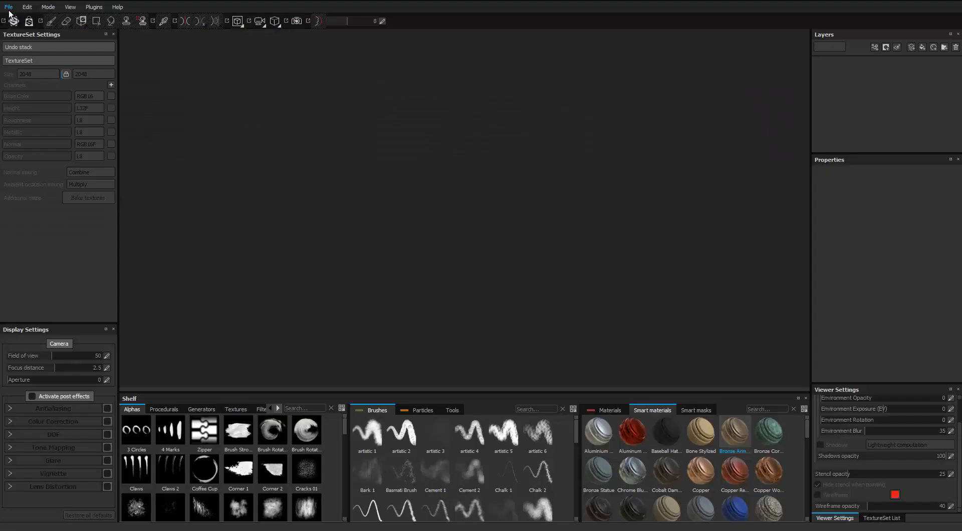
# Switch to Substance Painter and create a new pbr-metal-rough-HQ project from the Scroll_LP.obj mesh
pyautogui.click(8, 7)
pyautogui.press('Return')
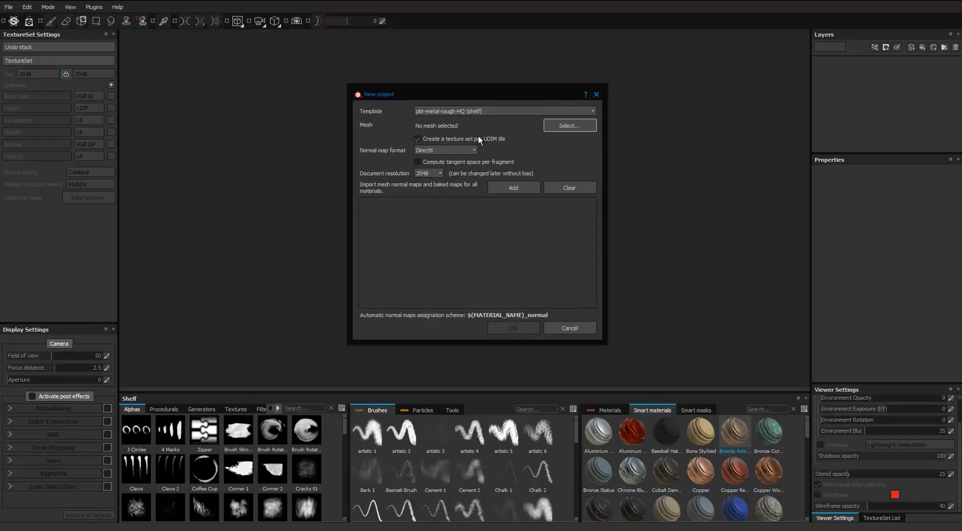
pyautogui.click(563, 126)
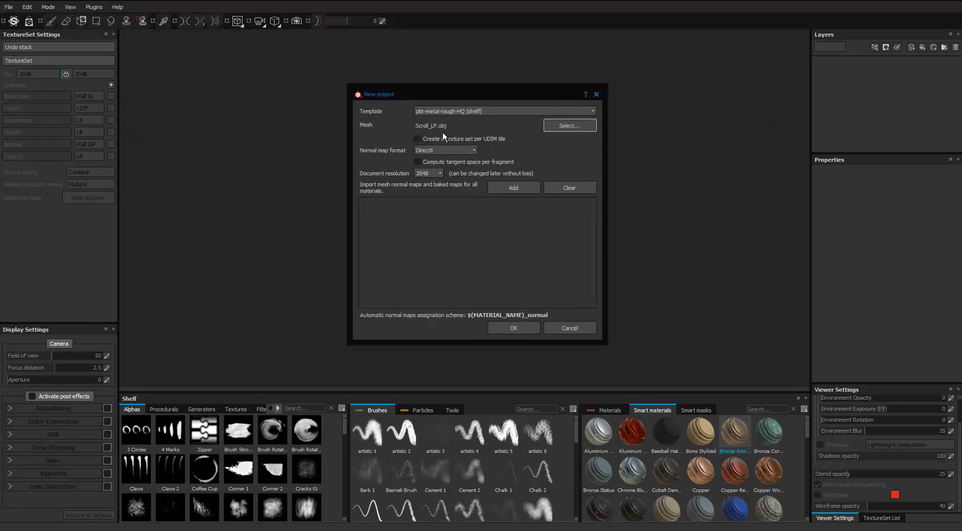
pyautogui.click(488, 327)
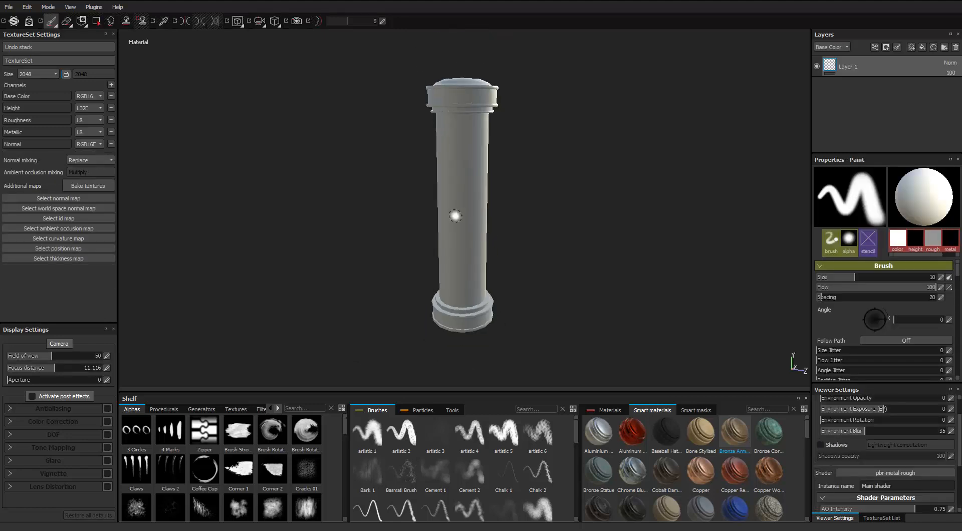
# Set the texture set's normal mixing to Combine
pyautogui.keyDown('alt'); pyautogui.moveTo(455, 219); pyautogui.dragTo(294, 200); pyautogui.keyUp('alt')
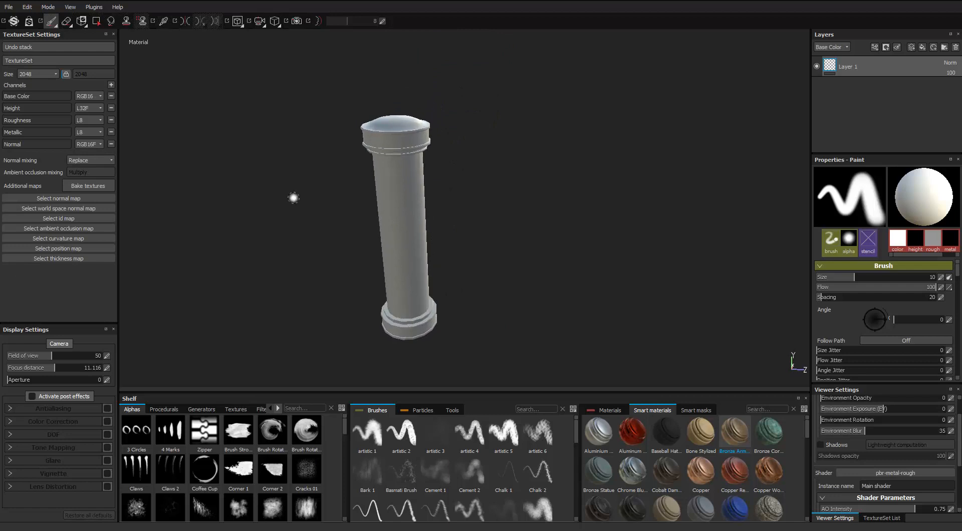
pyautogui.click(93, 159)
pyautogui.click(79, 175)
# Open the texture baking settings, leave only the Normal map enabled, and load the scroll's high definition mesh
pyautogui.click(101, 186)
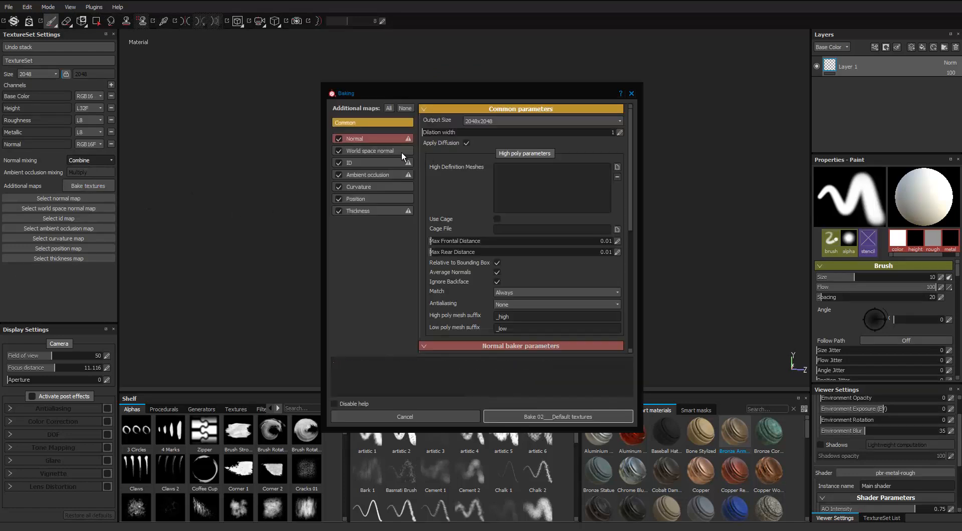
pyautogui.click(339, 139)
pyautogui.click(339, 139)
pyautogui.click(619, 168)
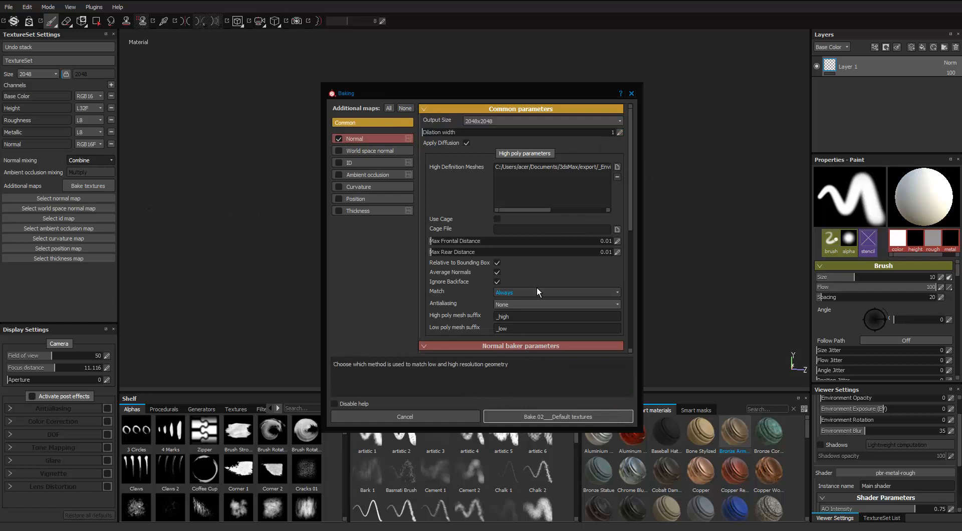
# Match meshes By Mesh Name with high poly suffix _HP and low poly suffix _LP, and bake the normal map
pyautogui.click(538, 292)
pyautogui.click(529, 309)
pyautogui.moveTo(510, 316); pyautogui.dragTo(502, 321)
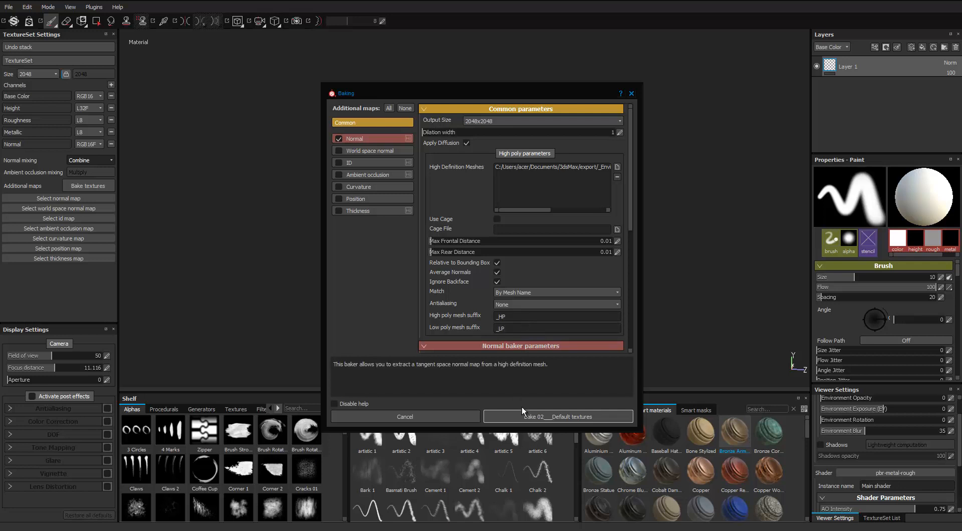
pyautogui.click(534, 417)
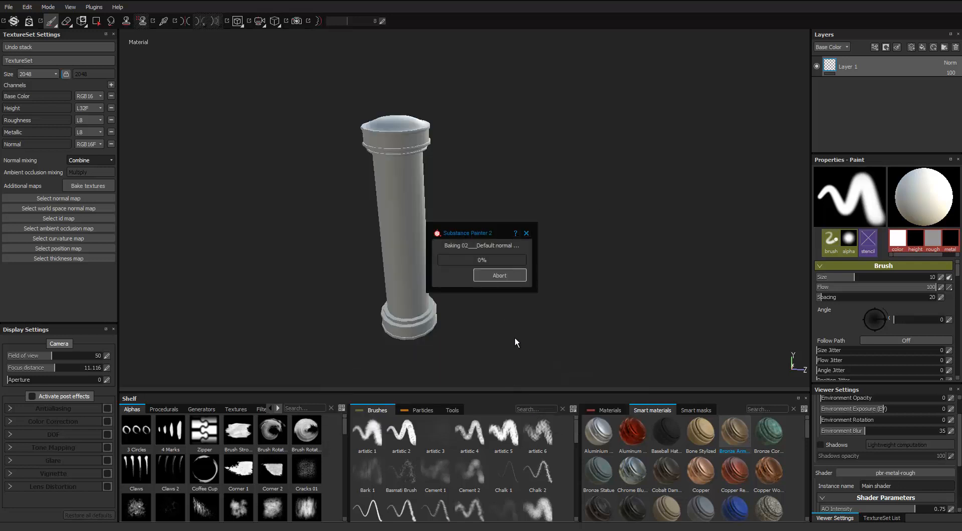
# Inspect the baked normals on the scroll, reopen the baking settings, and set antialiasing to Subsampling 4x4
pyautogui.scroll(3, 436, 135)
pyautogui.keyDown('alt'); pyautogui.moveTo(437, 137); pyautogui.dragTo(420, 228); pyautogui.keyUp('alt')
pyautogui.scroll(-3, 346, 140)
pyautogui.scroll(2, 420, 228)
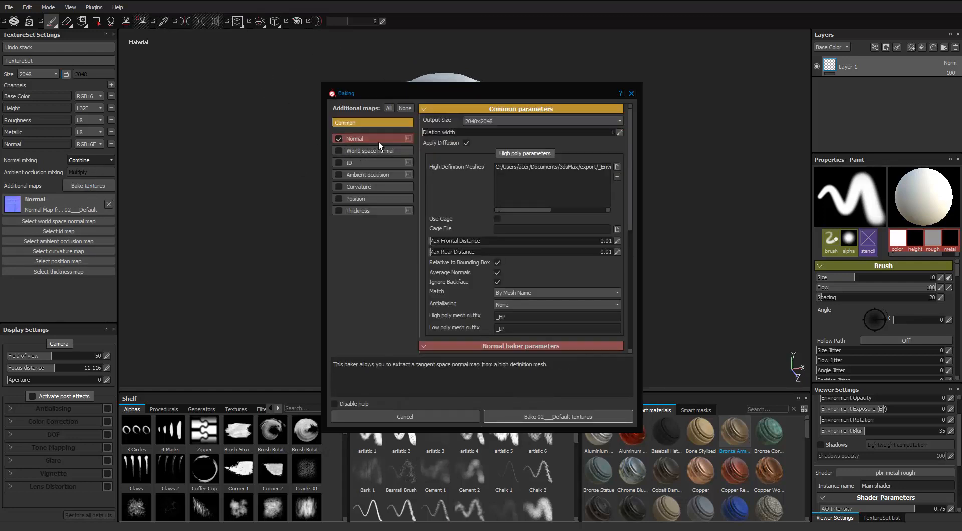
pyautogui.click(512, 304)
pyautogui.click(512, 328)
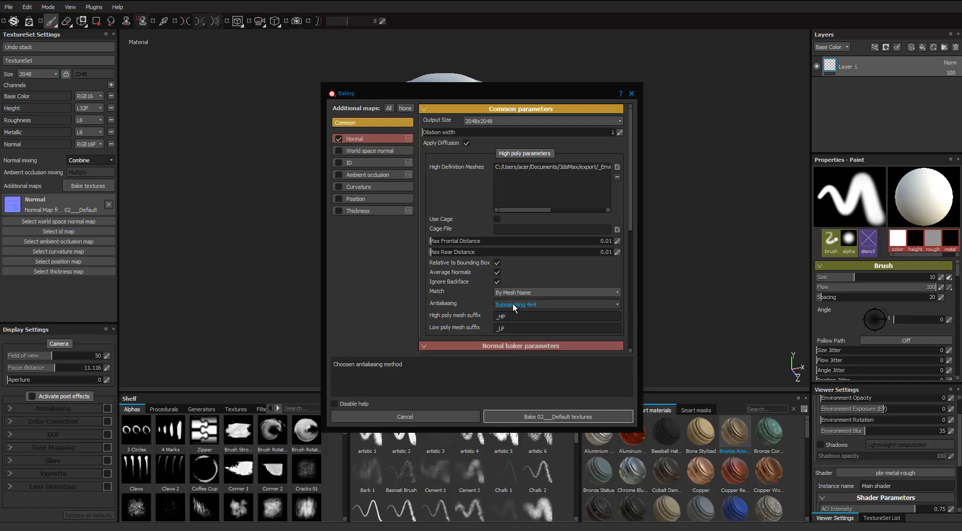
# Enable the World space normal and ID maps, with the ID color source set to Mesh ID and the color generator to Random
pyautogui.click(338, 151)
pyautogui.click(338, 163)
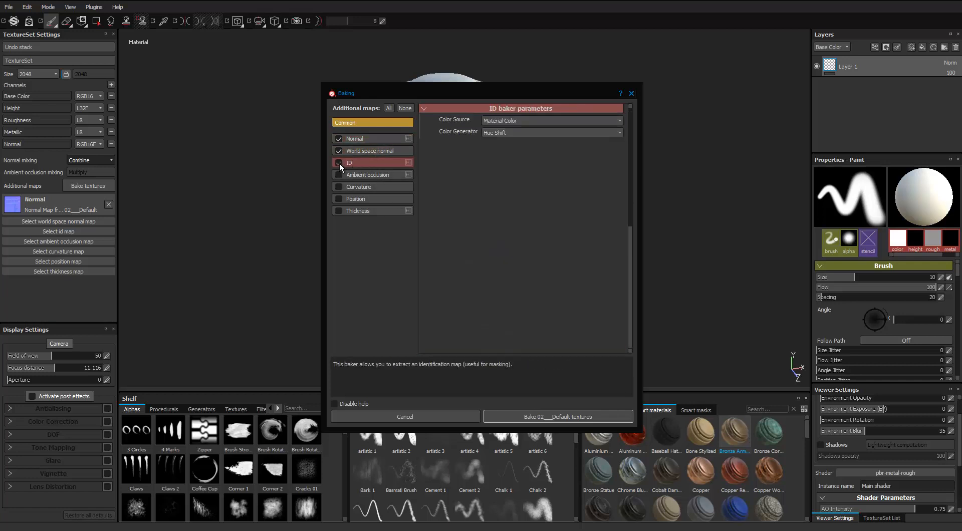
pyautogui.click(493, 123)
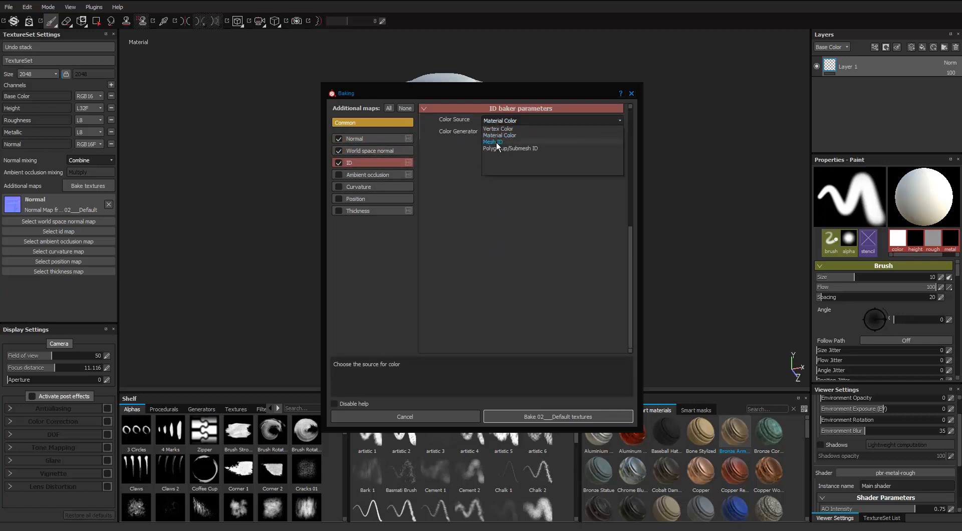
pyautogui.click(496, 142)
pyautogui.click(501, 132)
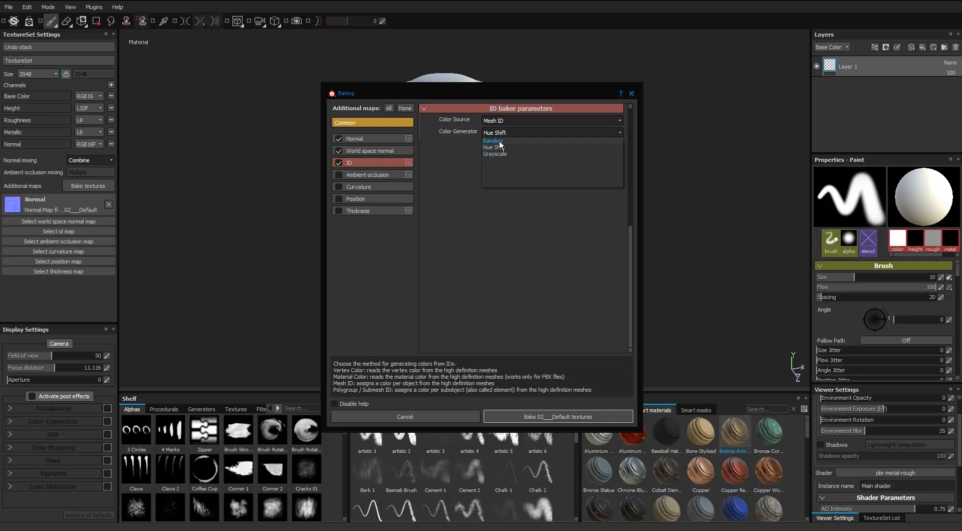
pyautogui.click(494, 140)
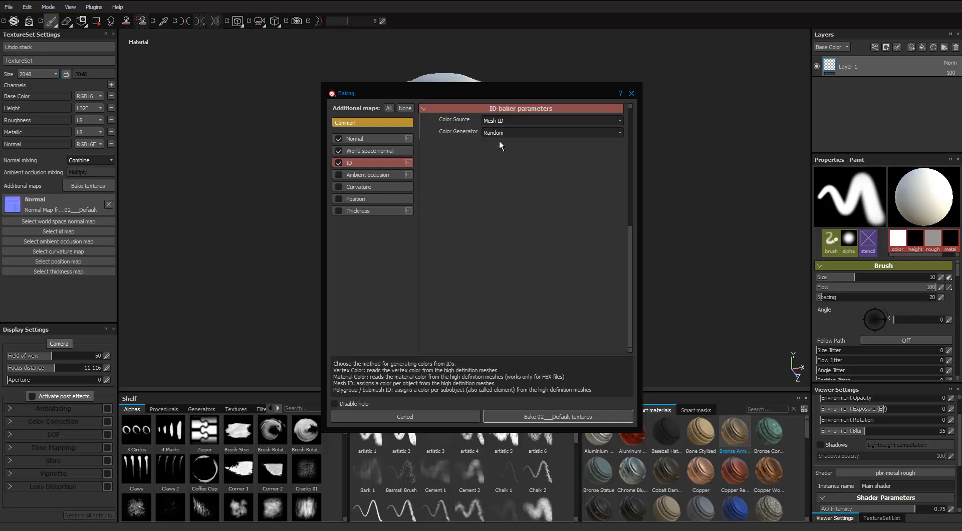
# Enable the Ambient occlusion map and set its self occlusion to Only Same Mesh Name
pyautogui.click(387, 176)
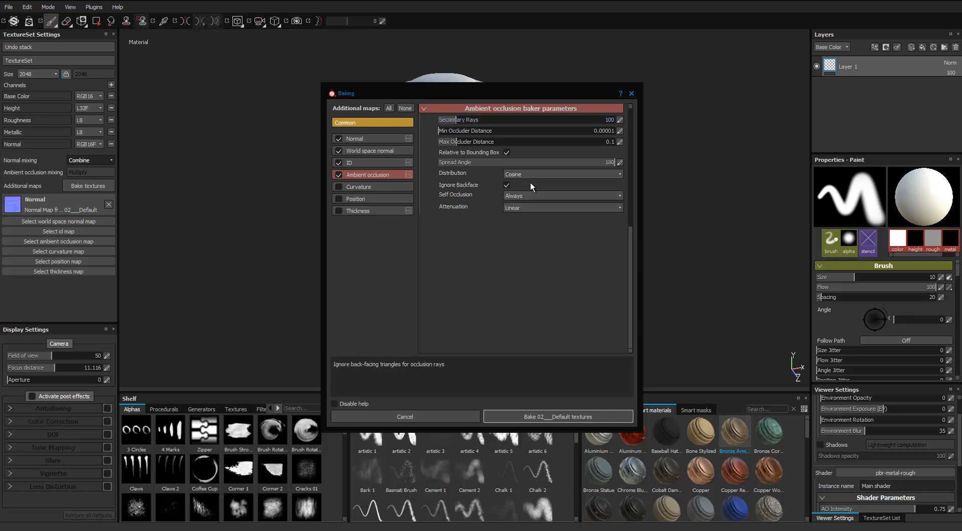
pyautogui.click(531, 196)
pyautogui.click(526, 213)
# Enable the Curvature, Position and Thickness maps, with Thickness self occlusion set to Only Same Mesh Name, and bake all the enabled maps
pyautogui.click(339, 187)
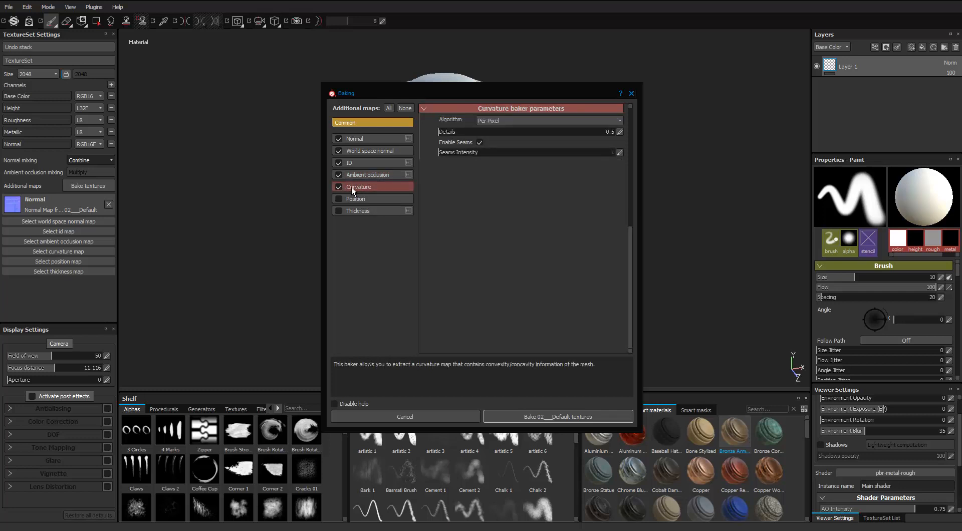
pyautogui.click(339, 200)
pyautogui.click(358, 211)
pyautogui.click(338, 210)
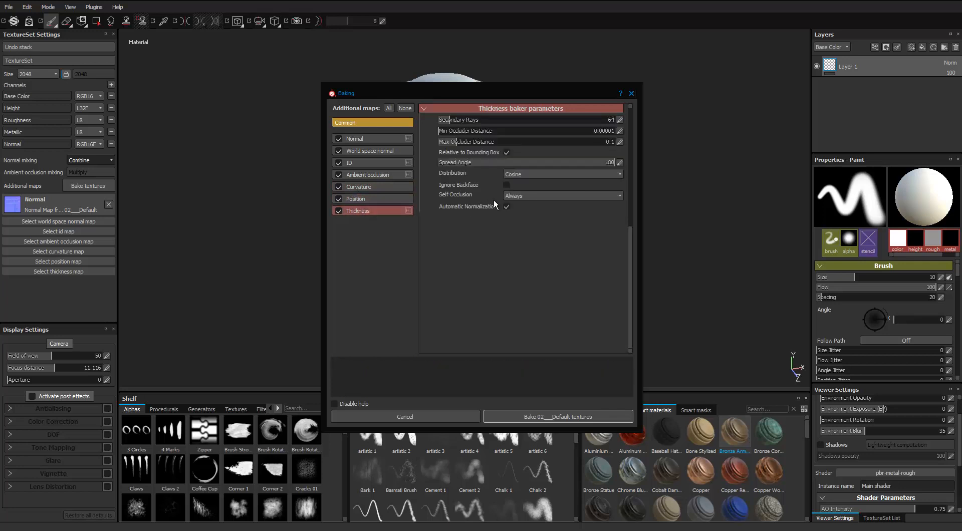
pyautogui.click(521, 196)
pyautogui.click(513, 214)
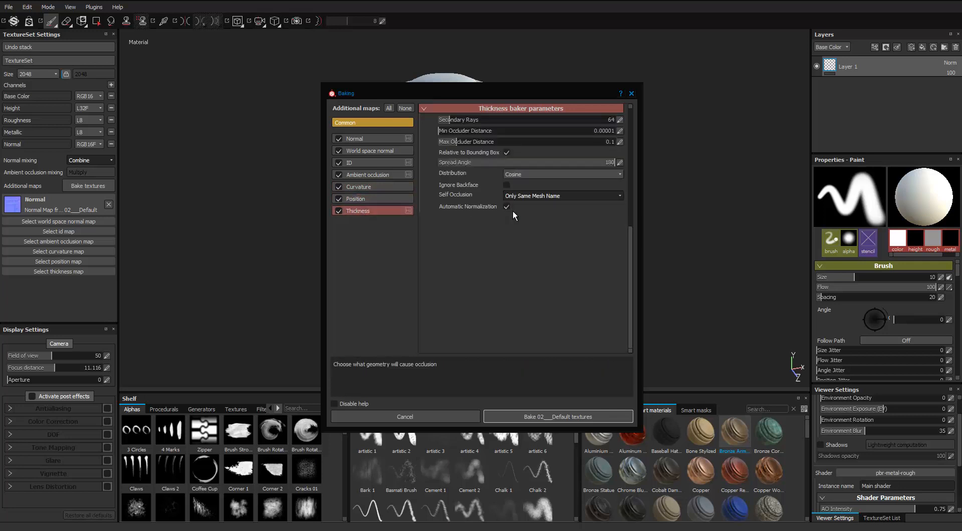
pyautogui.click(498, 416)
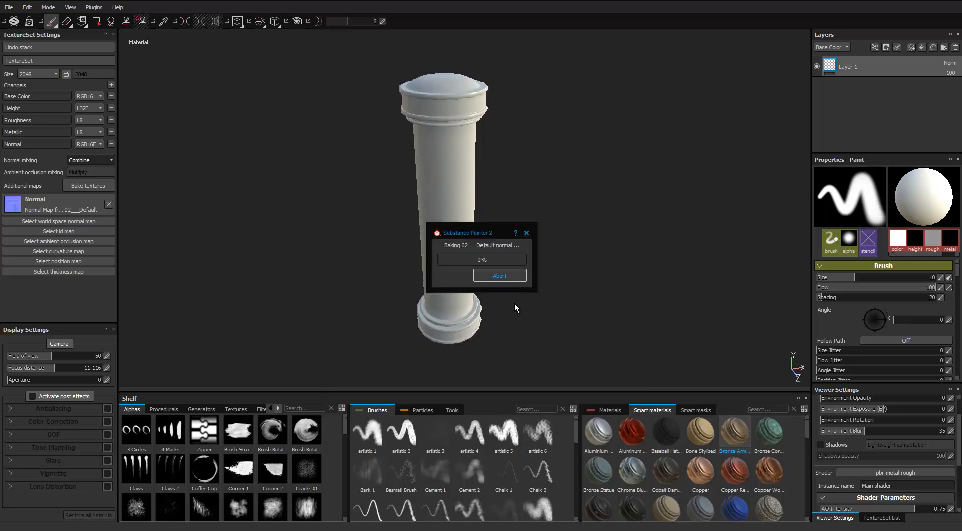
pyautogui.keyDown('alt'); pyautogui.moveTo(653, 251); pyautogui.dragTo(509, 219); pyautogui.keyUp('alt')
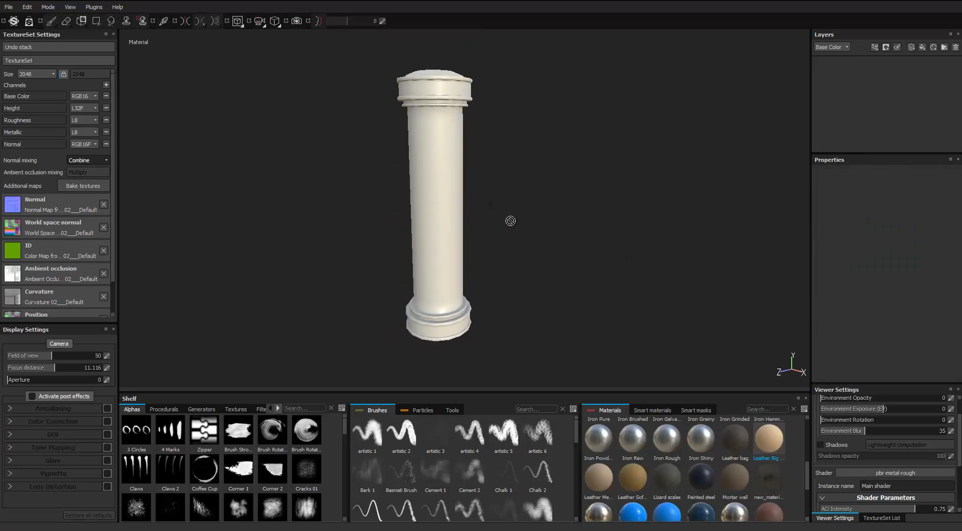
# Add the Leather Big Grain material to the layer stack as a fill layer covering the scroll
pyautogui.moveTo(807, 472); pyautogui.dragTo(779, 425)
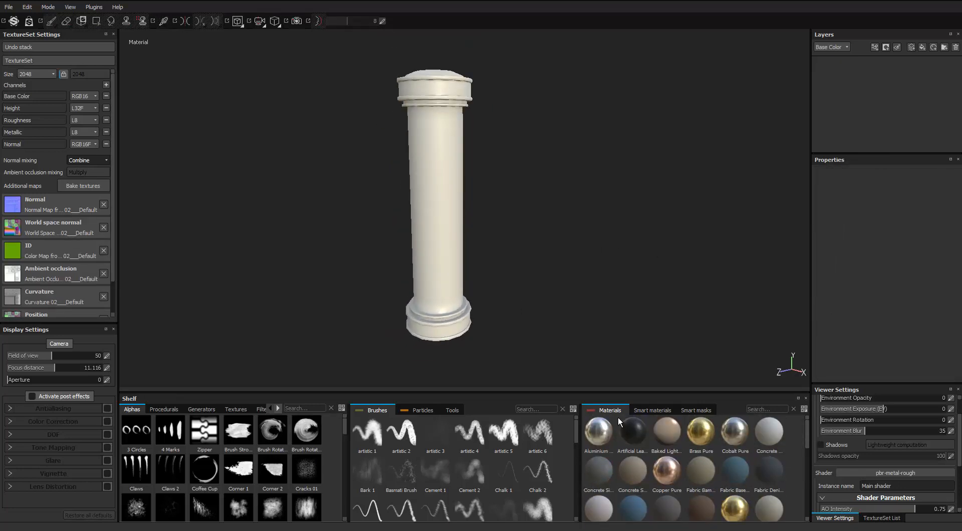
pyautogui.scroll(-5, 679, 425)
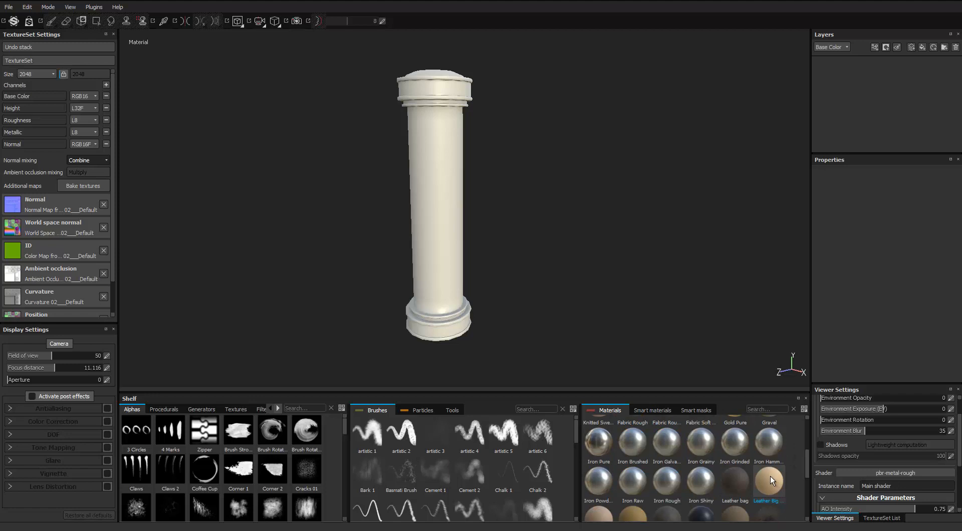
pyautogui.moveTo(769, 479); pyautogui.dragTo(839, 93)
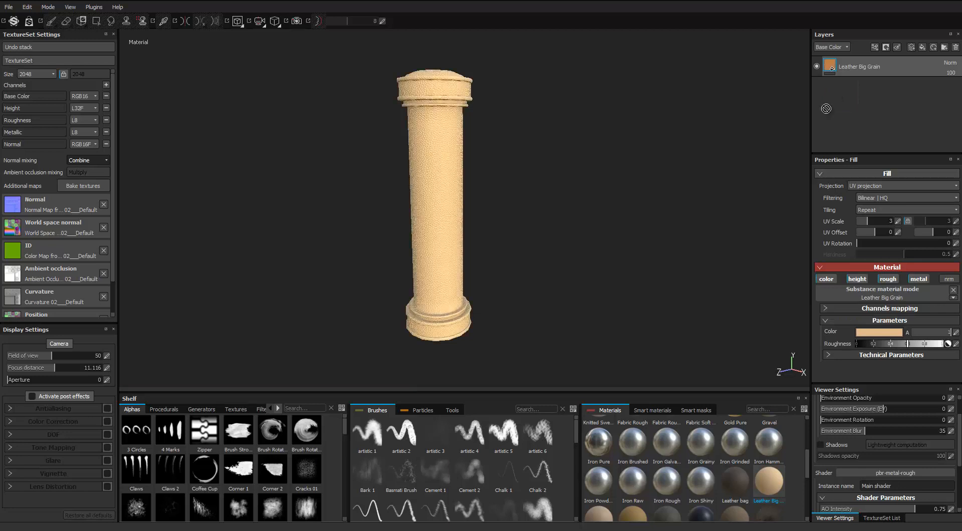
pyautogui.scroll(3, 556, 176)
pyautogui.press('f')
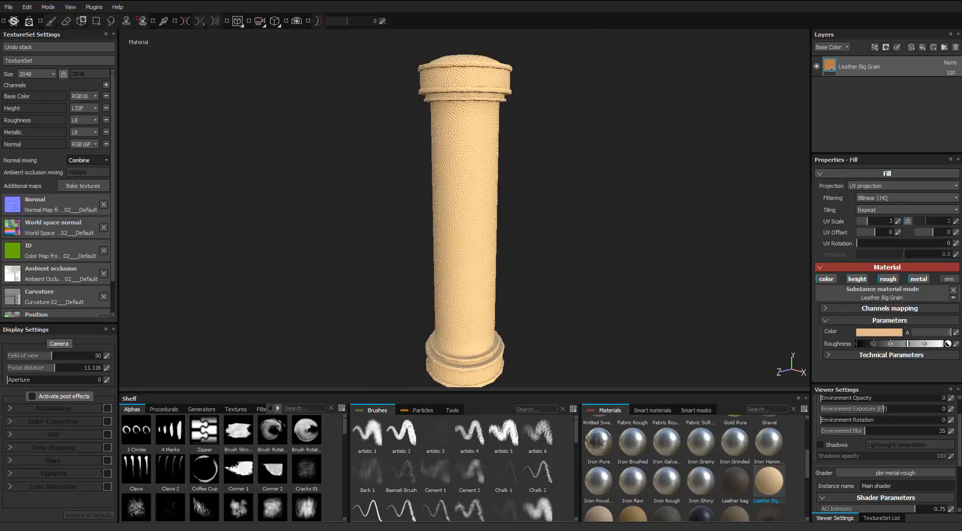
# Change the Leather Big Grain color to a dark brown of about R 0.413, G 0.250, B 0.145
pyautogui.click(870, 335)
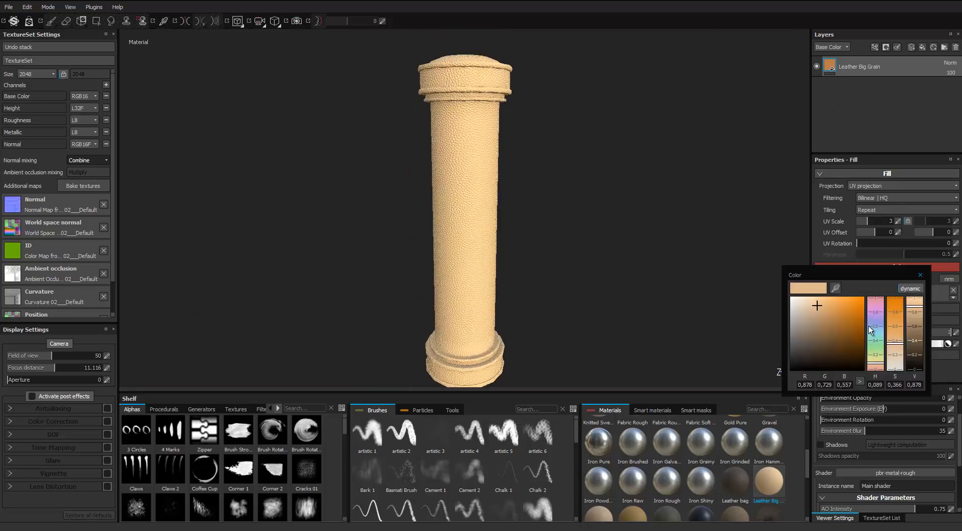
pyautogui.moveTo(819, 325); pyautogui.dragTo(837, 337)
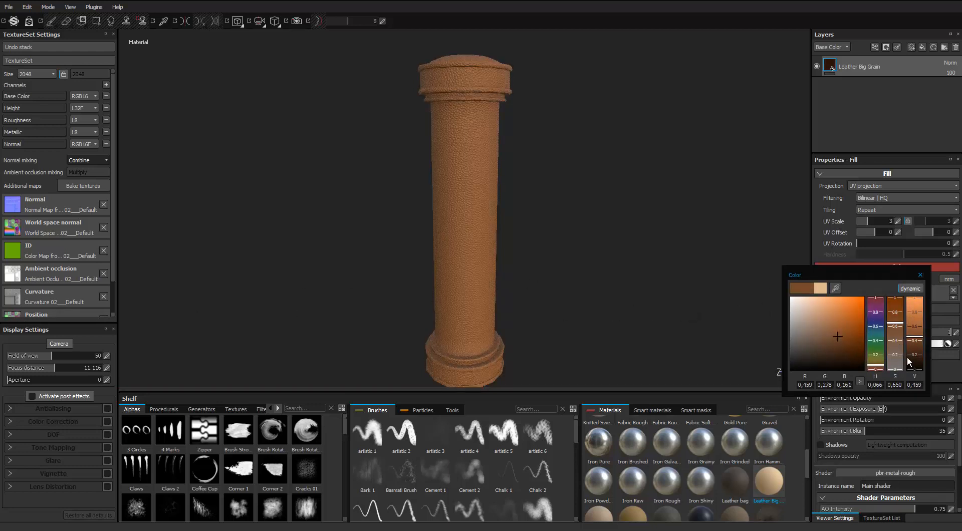
pyautogui.click(914, 342)
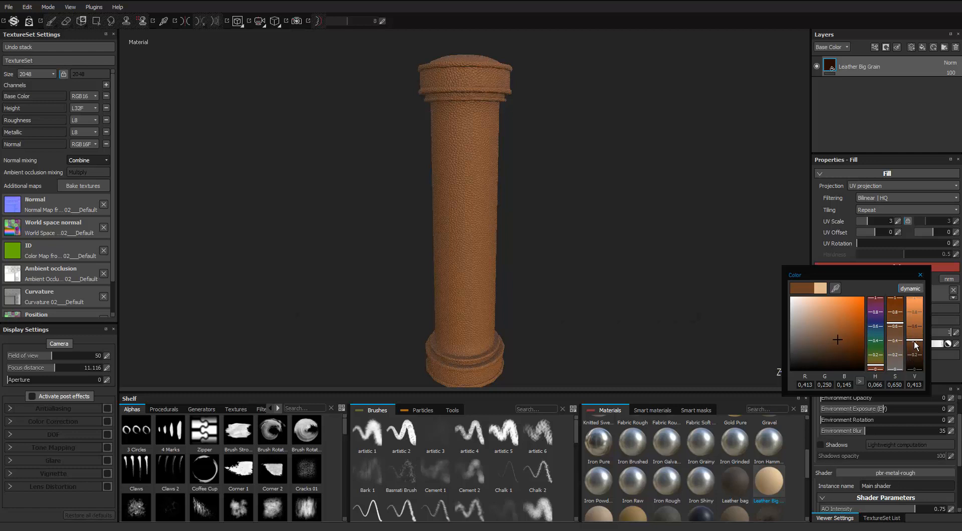
# Fine-tune the brightness of the Leather Big Grain layer's brown color and close the color picker
pyautogui.moveTo(914, 343); pyautogui.dragTo(914, 346)
pyautogui.click(920, 276)
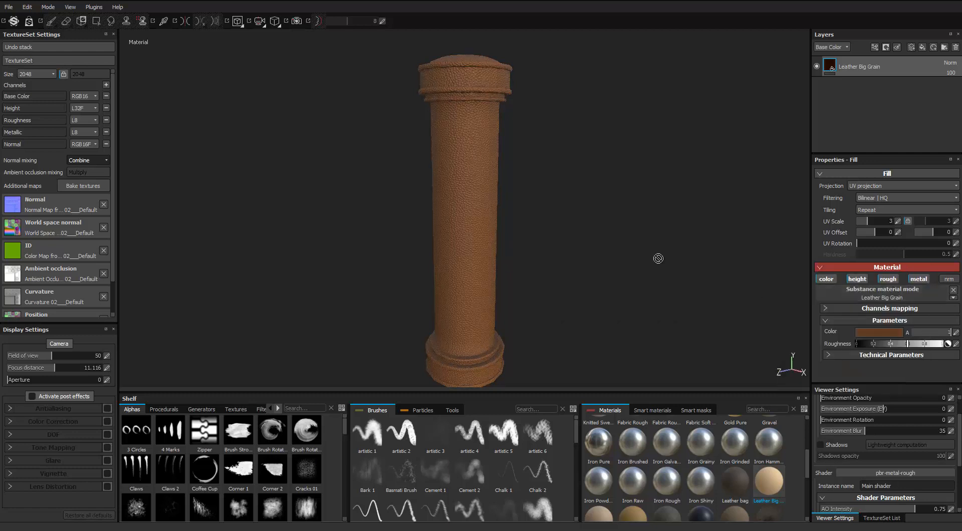
pyautogui.keyDown('alt'); pyautogui.moveTo(659, 258); pyautogui.dragTo(492, 187, button='right'); pyautogui.keyUp('alt')
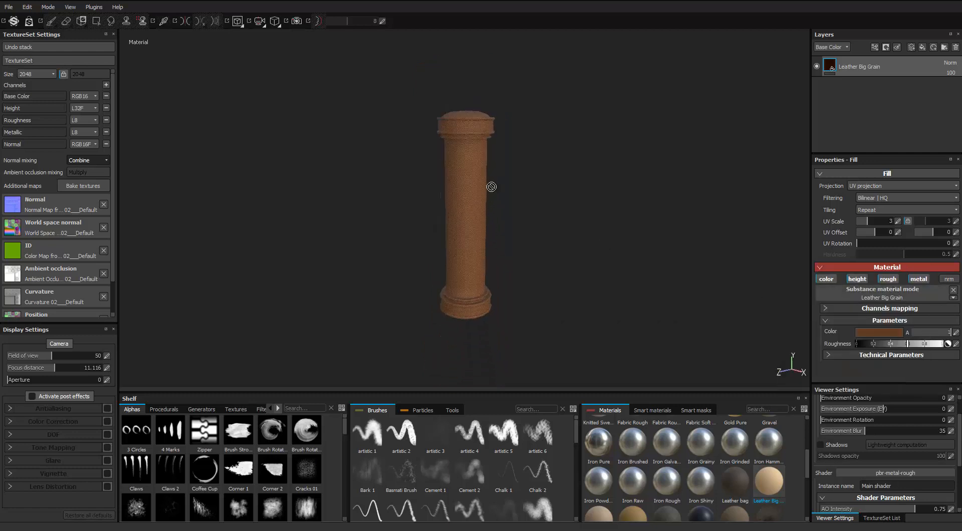
pyautogui.rightClick(858, 65)
pyautogui.press('Escape')
pyautogui.moveTo(807, 460); pyautogui.dragTo(804, 425)
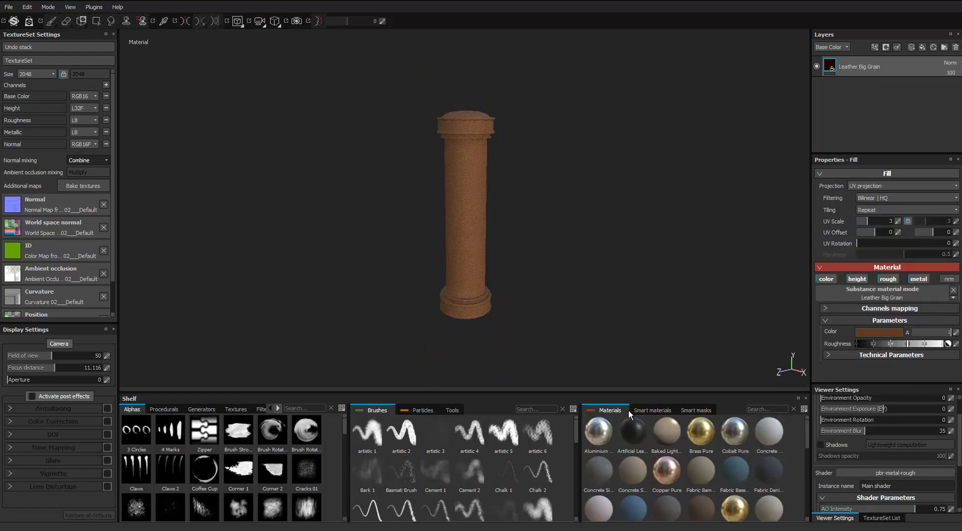
pyautogui.click(728, 505)
pyautogui.scroll(-3, 767, 481)
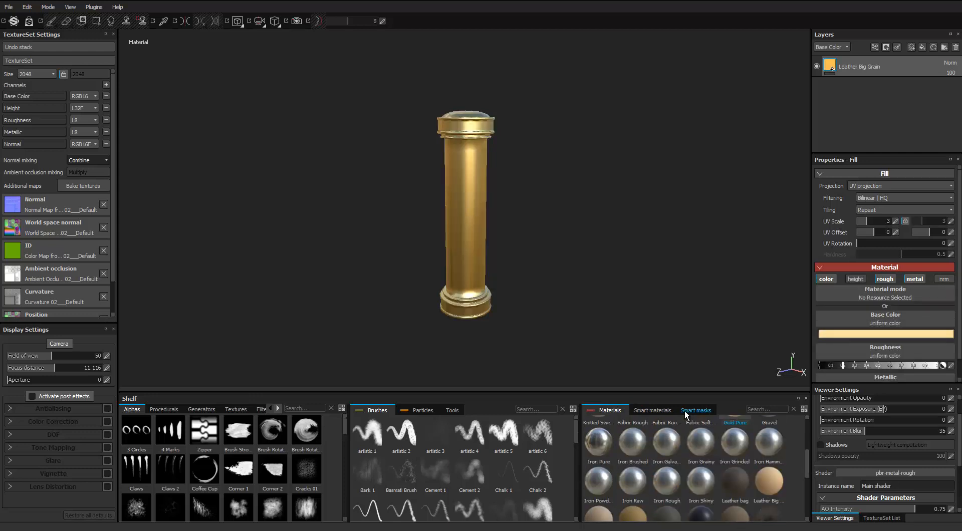
pyautogui.click(645, 410)
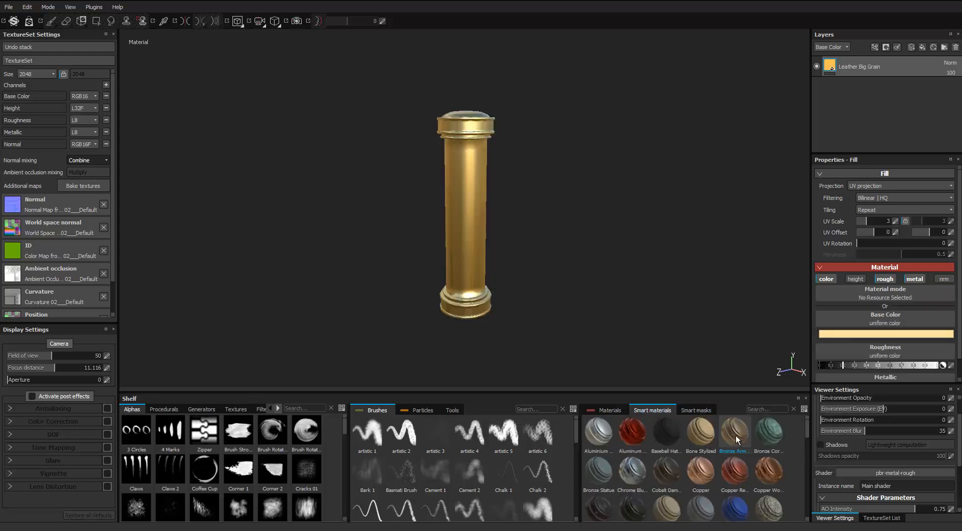
pyautogui.moveTo(736, 434); pyautogui.dragTo(853, 57)
pyautogui.click(956, 47)
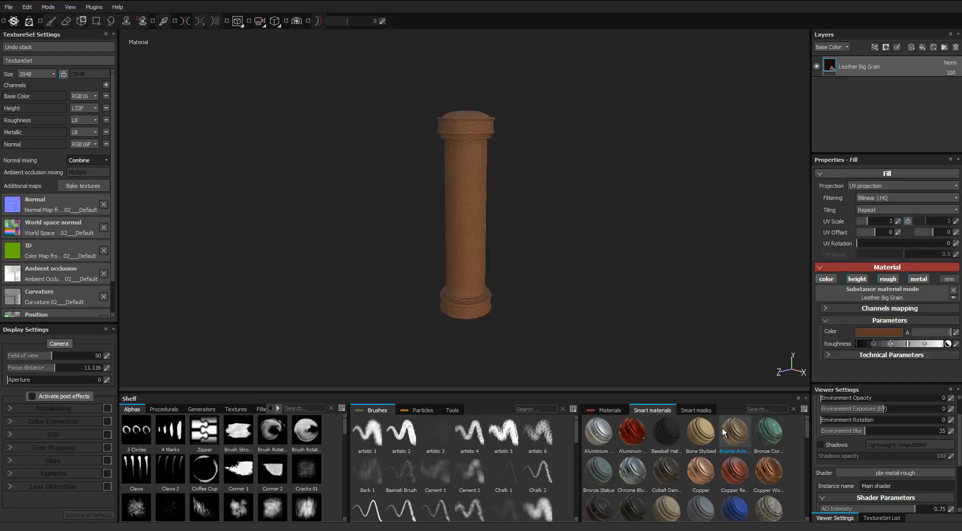
# Add the Bronze Armor smart material above the Leather Big Grain layer and inspect it on the scroll's top cap and base
pyautogui.moveTo(722, 428); pyautogui.dragTo(864, 60)
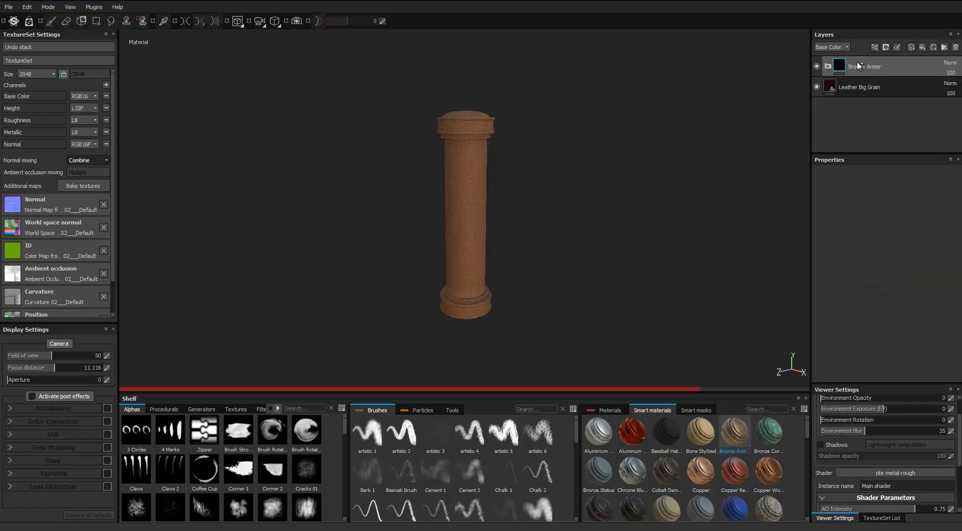
pyautogui.scroll(3, 521, 187)
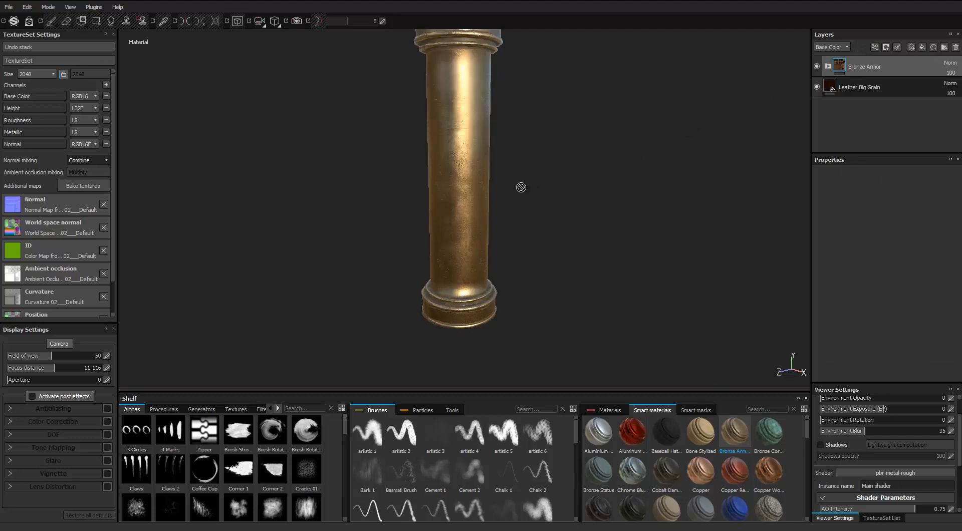
pyautogui.press('f')
pyautogui.scroll(2, 514, 135)
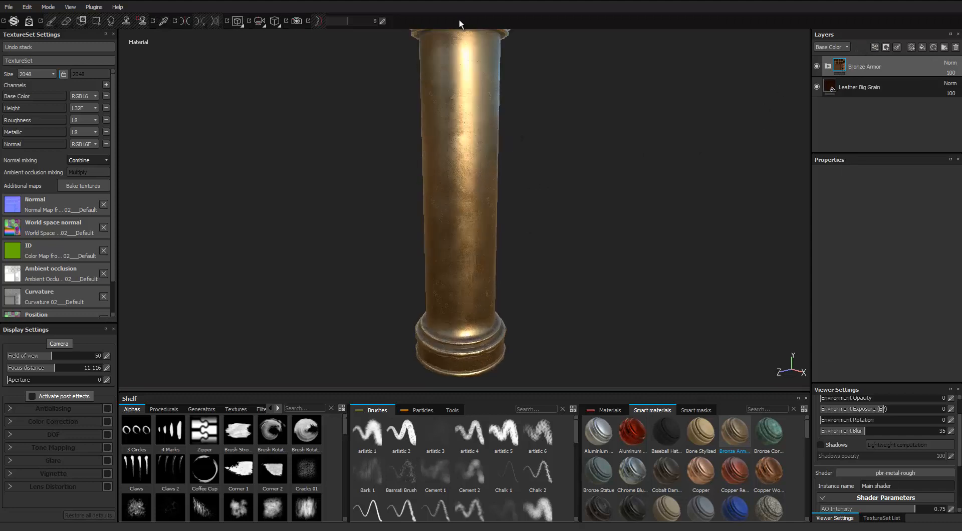
pyautogui.keyDown('alt'); pyautogui.moveTo(458, 79); pyautogui.dragTo(442, 181); pyautogui.keyUp('alt')
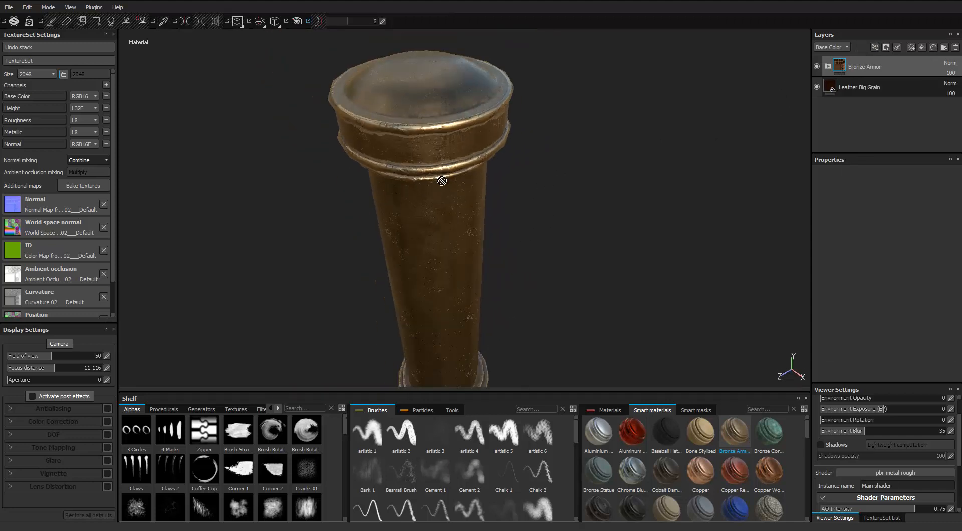
pyautogui.keyDown('alt'); pyautogui.moveTo(448, 320); pyautogui.dragTo(452, 225, button='middle'); pyautogui.keyUp('alt')
pyautogui.keyDown('alt'); pyautogui.moveTo(466, 373); pyautogui.dragTo(472, 292); pyautogui.keyUp('alt')
pyautogui.keyDown('alt'); pyautogui.moveTo(472, 292); pyautogui.dragTo(497, 180, button='middle'); pyautogui.keyUp('alt')
pyautogui.scroll(3, 498, 180)
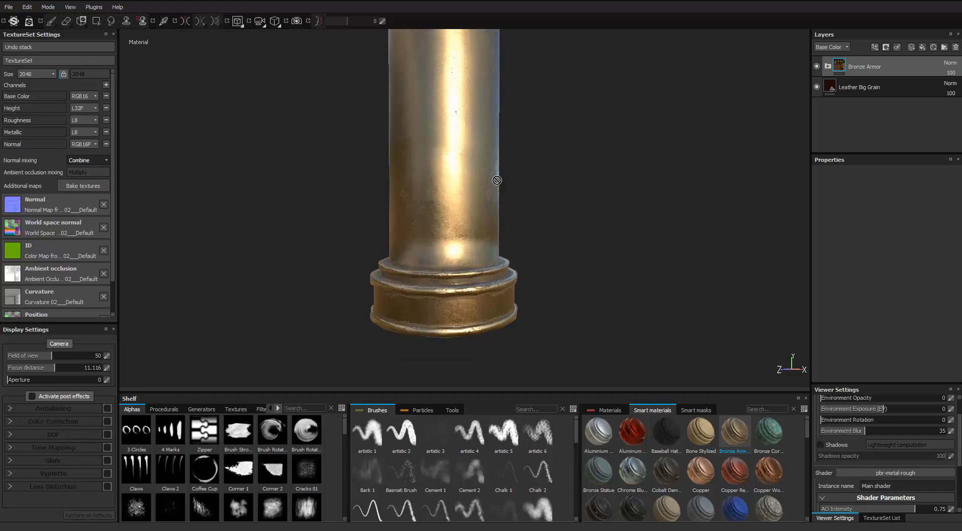
# Add a black mask to the Bronze Armor layer
pyautogui.rightClick(844, 67)
pyautogui.rightClick(842, 65)
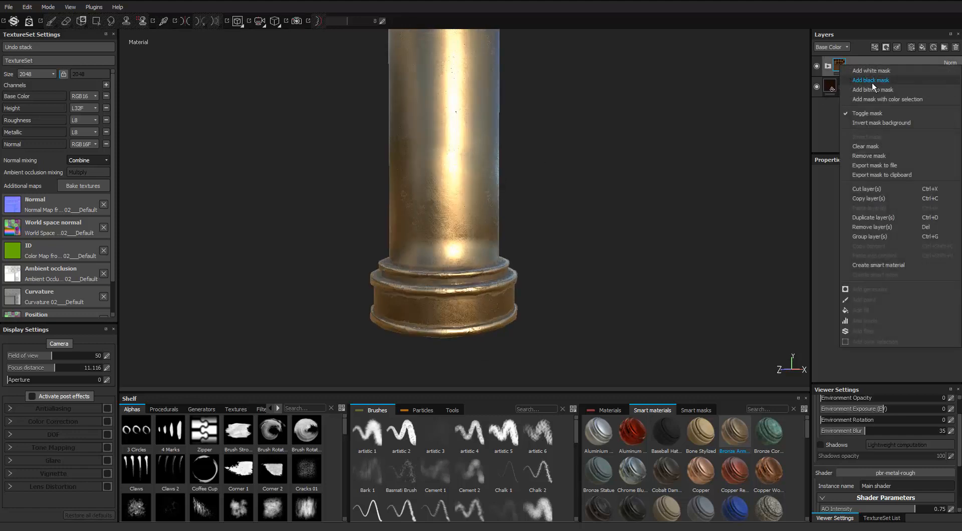
pyautogui.press('Return')
pyautogui.press('e')
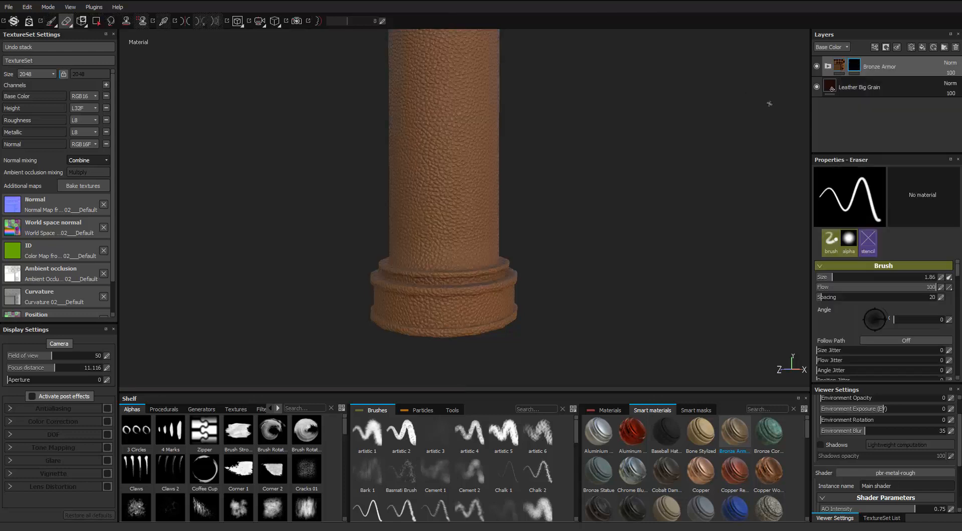
# Use Polygon Fill in quad mode with white to reveal bronze on sample faces of the base's upper two rims
pyautogui.click(97, 21)
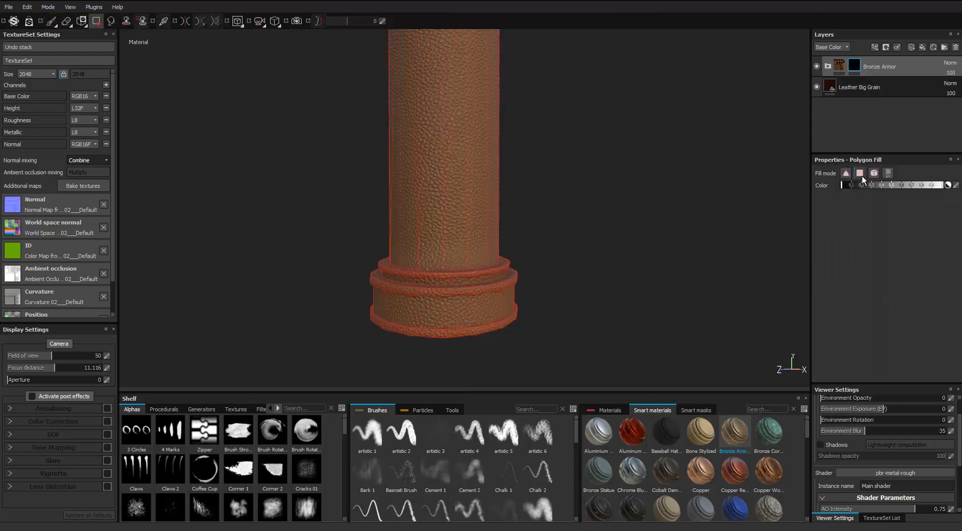
pyautogui.click(859, 173)
pyautogui.scroll(5, 481, 195)
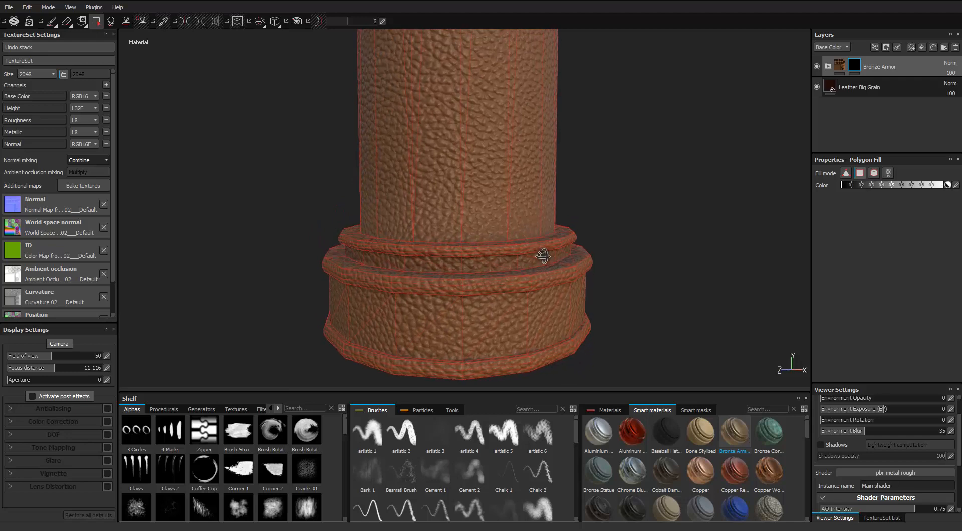
pyautogui.scroll(4, 488, 257)
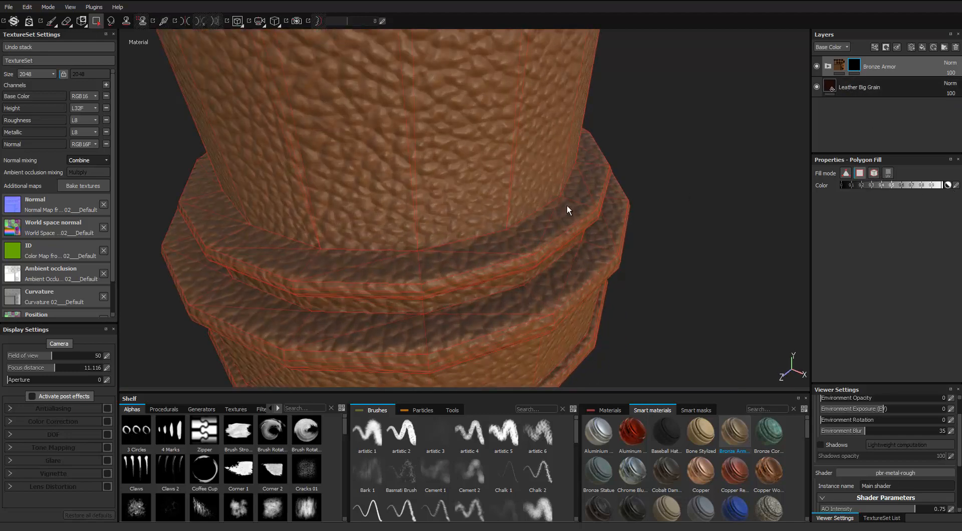
pyautogui.click(507, 246)
pyautogui.keyDown('alt'); pyautogui.moveTo(469, 266); pyautogui.dragTo(407, 275); pyautogui.keyUp('alt')
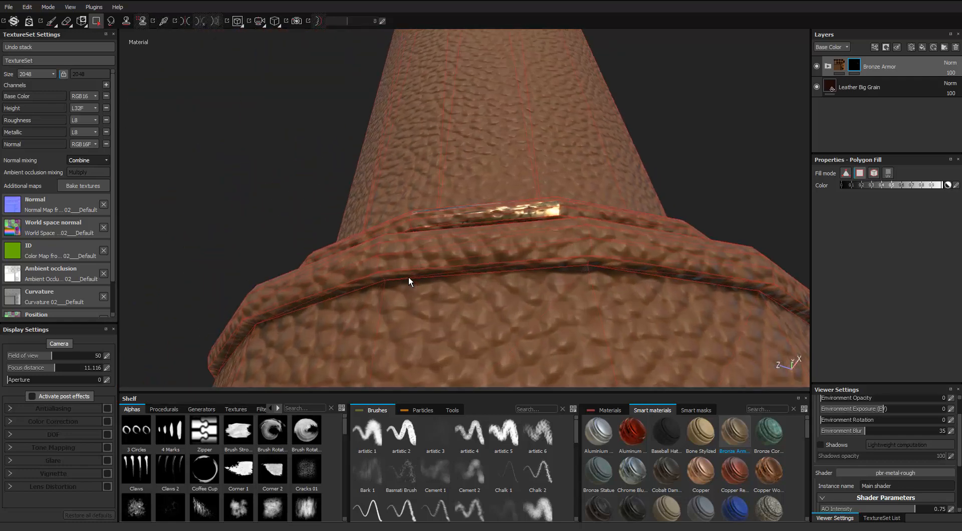
pyautogui.scroll(3, 407, 275)
pyautogui.click(386, 276)
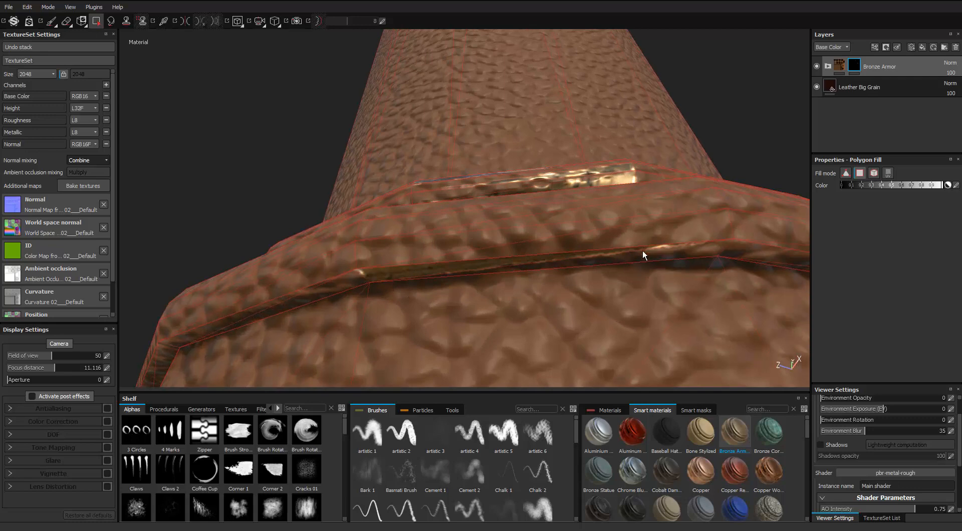
pyautogui.scroll(-3, 663, 234)
pyautogui.keyDown('alt'); pyautogui.moveTo(663, 233); pyautogui.dragTo(515, 270); pyautogui.keyUp('alt')
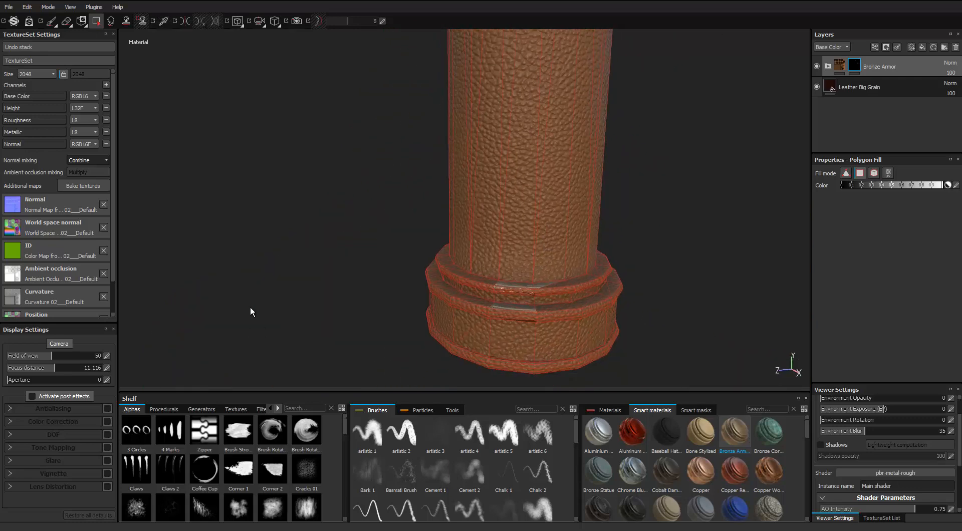
# Locate the filled faces in the UV layout and examine the top cap's rims on the 3D model
pyautogui.press('F3')
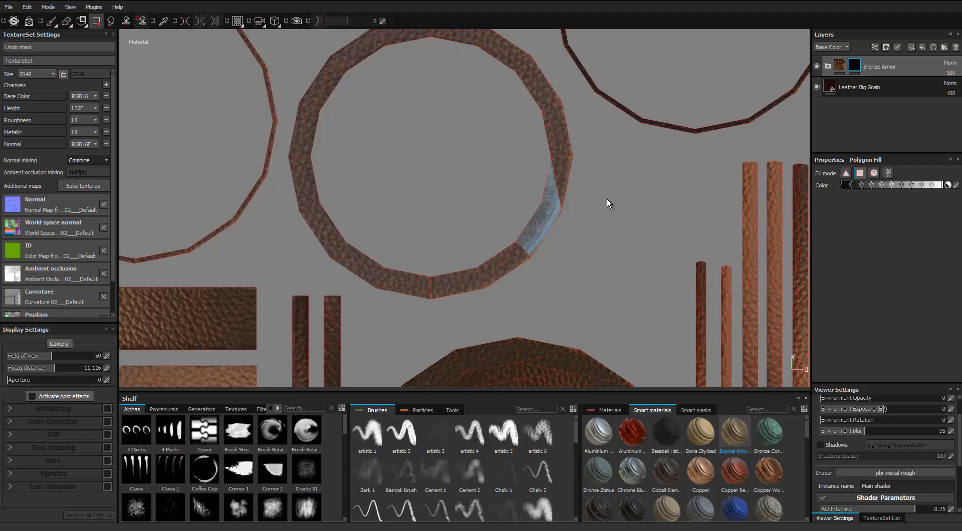
pyautogui.scroll(-6, 605, 199)
pyautogui.scroll(3, 561, 152)
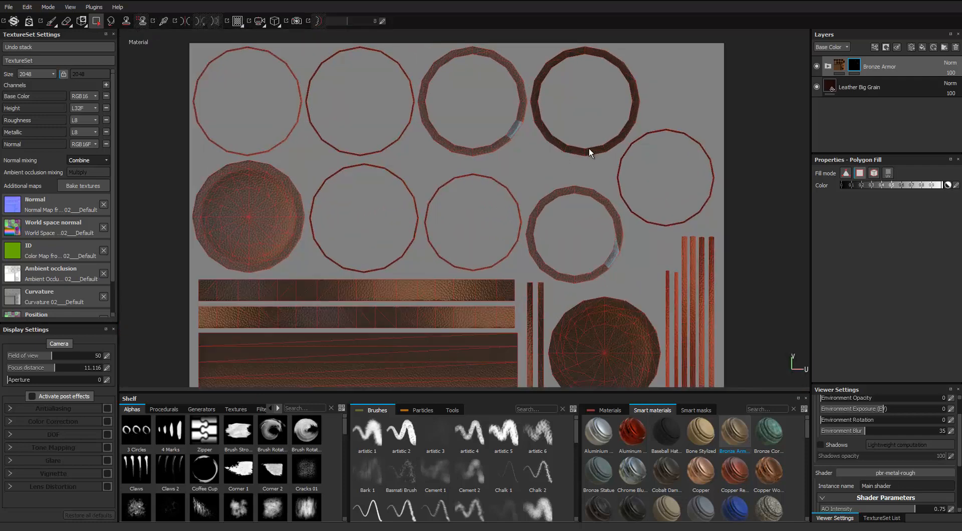
pyautogui.press('F2')
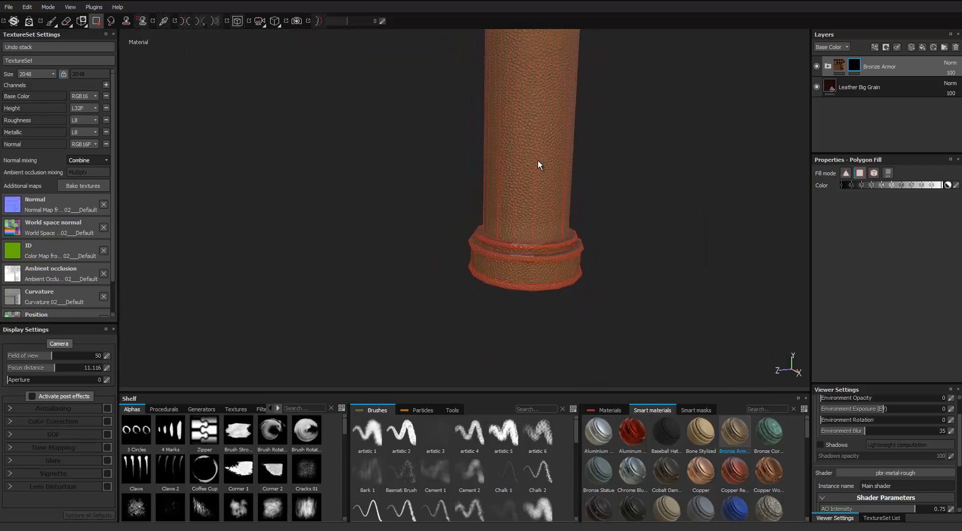
pyautogui.keyDown('alt'); pyautogui.moveTo(537, 160); pyautogui.dragTo(414, 220); pyautogui.keyUp('alt')
pyautogui.scroll(5, 441, 225)
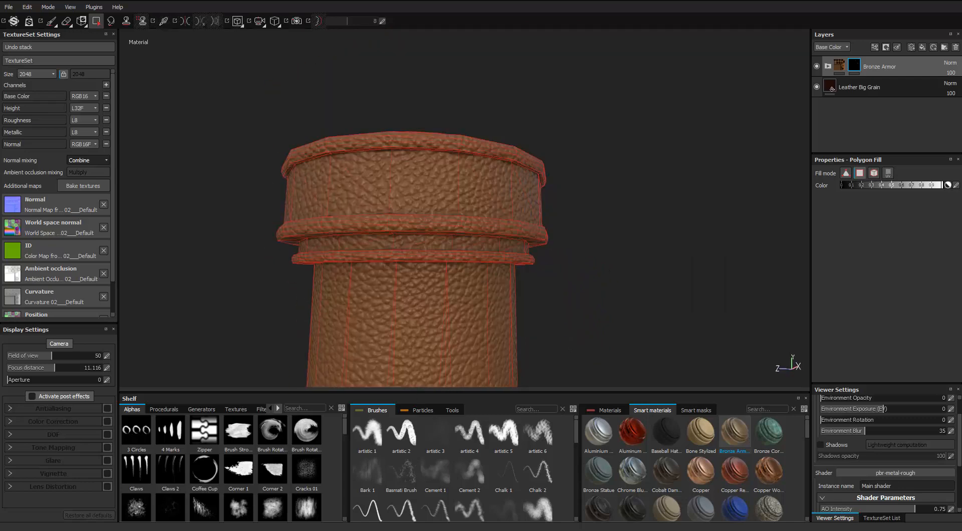
pyautogui.scroll(-3, 389, 88)
pyautogui.keyDown('alt'); pyautogui.moveTo(389, 88); pyautogui.dragTo(389, 120); pyautogui.keyUp('alt')
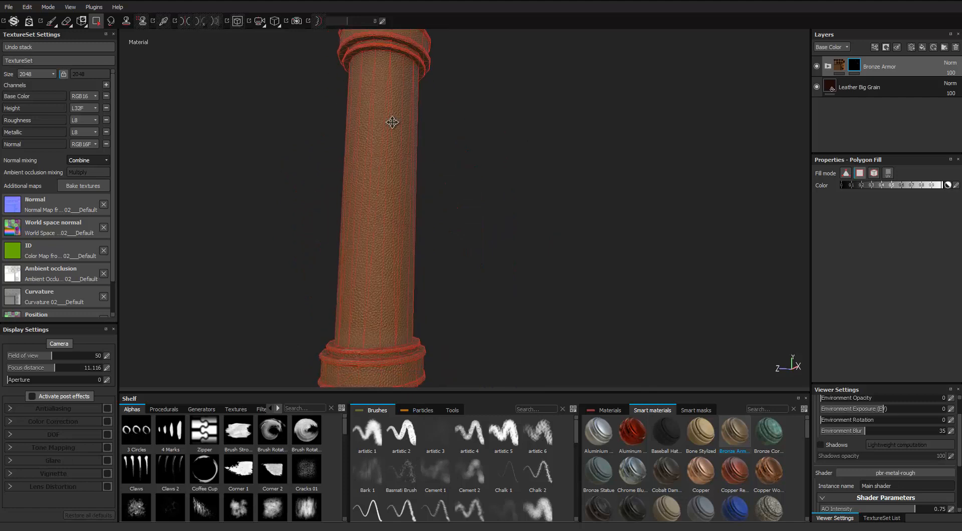
# Fill the mask on the upper, outer and lower faces of one segment of the base's lowest rim
pyautogui.scroll(5, 415, 229)
pyautogui.scroll(8, 416, 229)
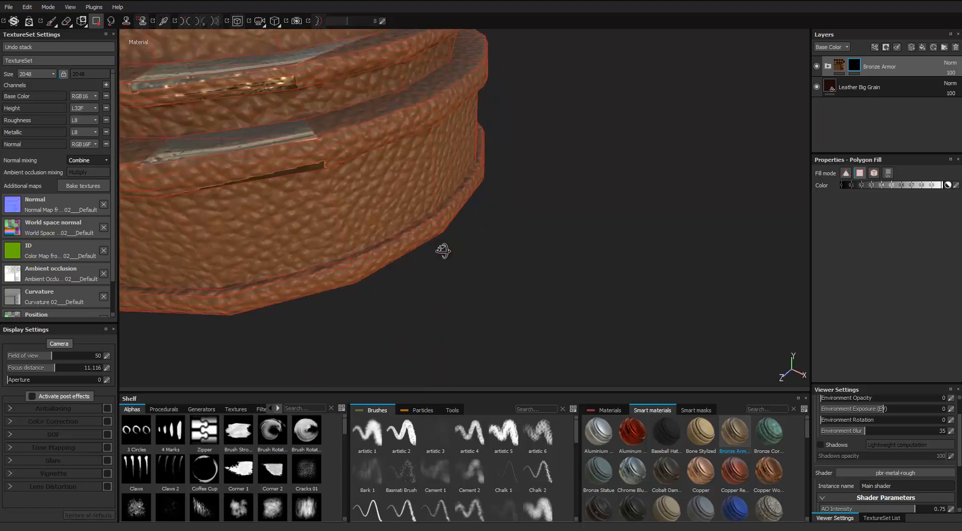
pyautogui.click(341, 265)
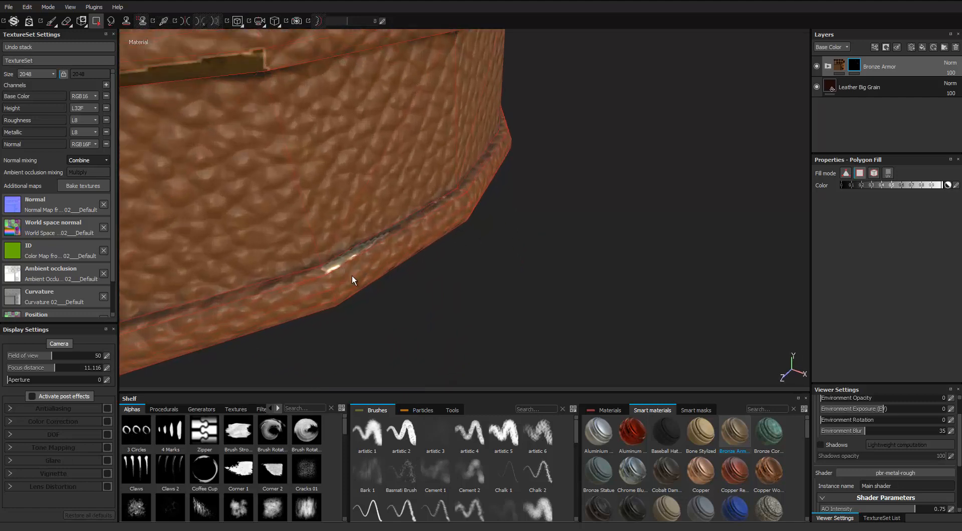
pyautogui.click(351, 275)
pyautogui.click(361, 282)
pyautogui.keyDown('alt'); pyautogui.moveTo(383, 294); pyautogui.dragTo(354, 216); pyautogui.keyUp('alt')
pyautogui.click(338, 293)
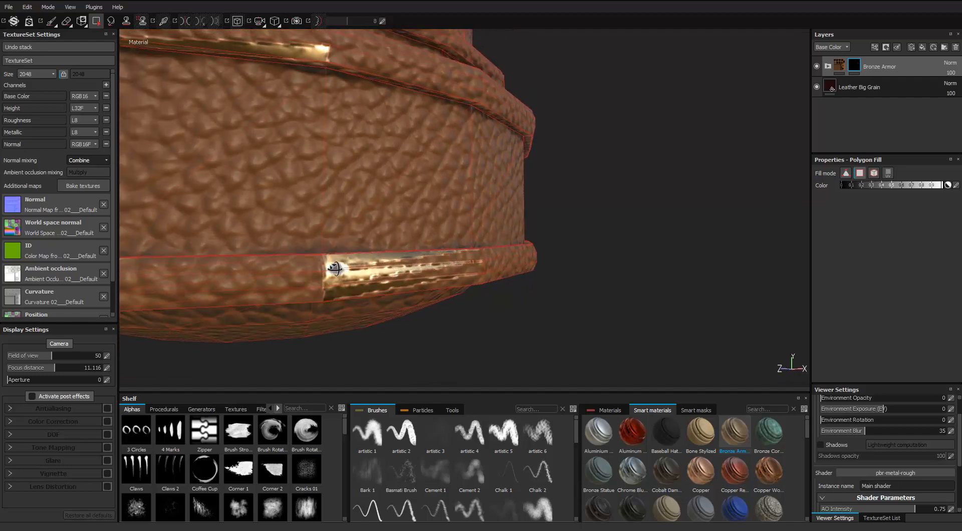
pyautogui.keyDown('alt'); pyautogui.moveTo(334, 268); pyautogui.dragTo(322, 195); pyautogui.keyUp('alt')
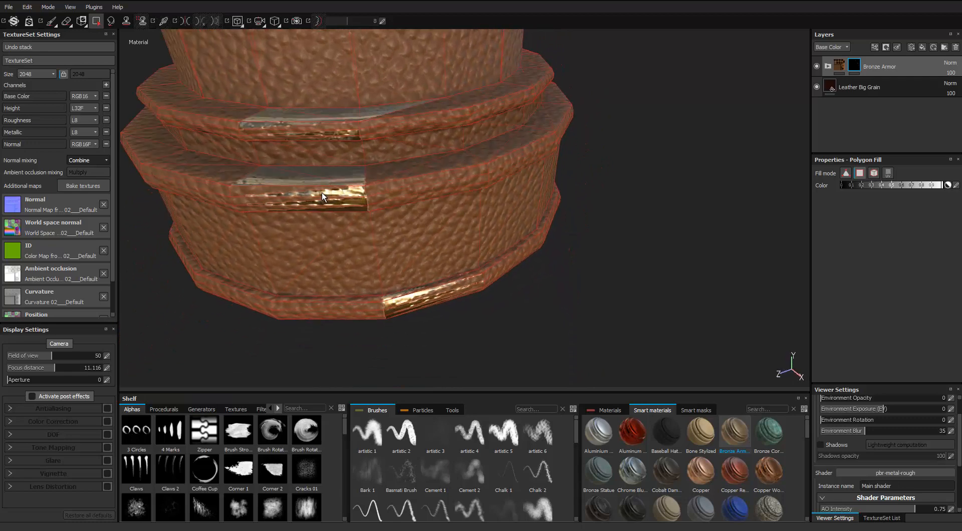
# Fill one underside face of the top cap's lowest ring in the mask and rotate the environment lighting to 25
pyautogui.scroll(-2, 304, 196)
pyautogui.keyDown('alt'); pyautogui.moveTo(350, 229); pyautogui.dragTo(421, 195); pyautogui.keyUp('alt')
pyautogui.scroll(-5, 347, 171)
pyautogui.scroll(6, 365, 226)
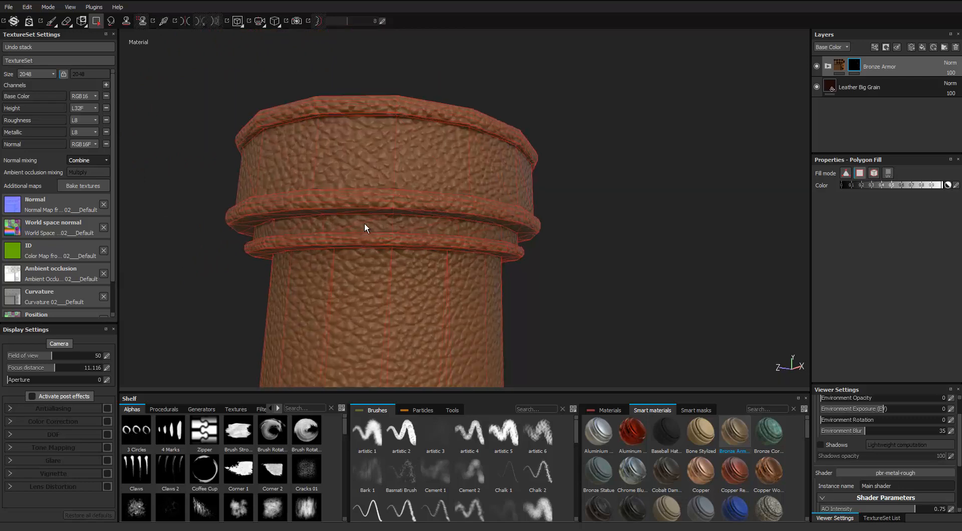
pyautogui.scroll(3, 366, 253)
pyautogui.click(372, 233)
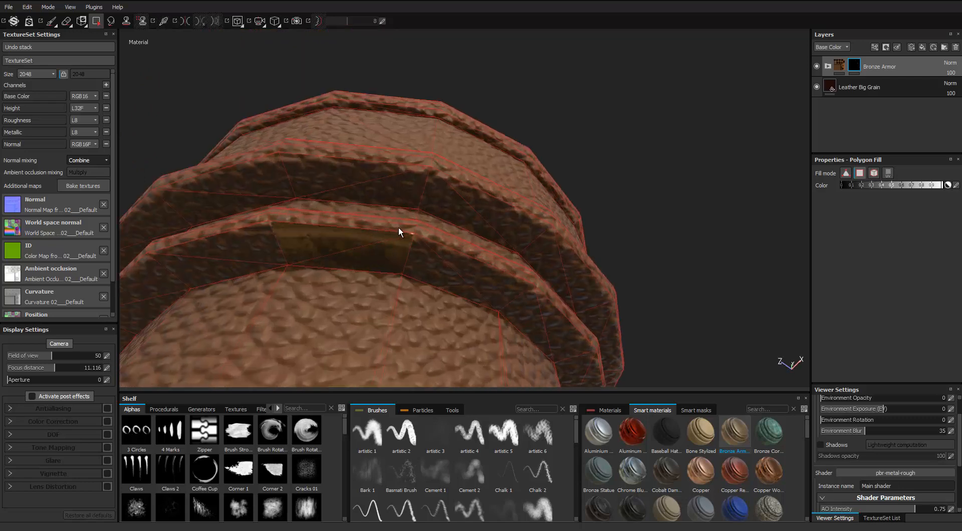
pyautogui.scroll(2, 349, 224)
pyautogui.moveTo(313, 224)
pyautogui.keyDown('shift'); pyautogui.mouseDown(button='right')
pyautogui.moveTo(270, 225)
pyautogui.moveTo(316, 227)
pyautogui.mouseUp(button='right'); pyautogui.keyUp('shift')
# Fill one segment's faces on the top cap's middle and uppermost rims in the Bronze Armor mask
pyautogui.keyDown('alt'); pyautogui.moveTo(399, 219); pyautogui.dragTo(406, 151); pyautogui.keyUp('alt')
pyautogui.click(396, 258)
pyautogui.click(366, 150)
pyautogui.click(384, 84)
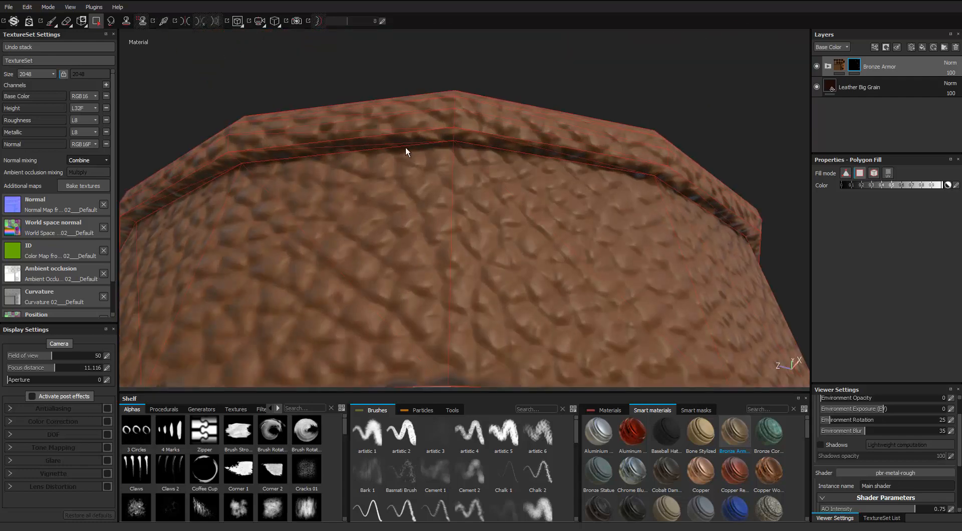
pyautogui.moveTo(327, 137)
pyautogui.mouseDown()
pyautogui.moveTo(332, 122)
pyautogui.moveTo(371, 107)
pyautogui.moveTo(421, 172)
pyautogui.moveTo(350, 101)
pyautogui.moveTo(401, 92)
pyautogui.moveTo(391, 165)
pyautogui.mouseUp()
pyautogui.click(352, 138)
pyautogui.keyDown('alt'); pyautogui.moveTo(352, 135); pyautogui.dragTo(437, 247); pyautogui.keyUp('alt')
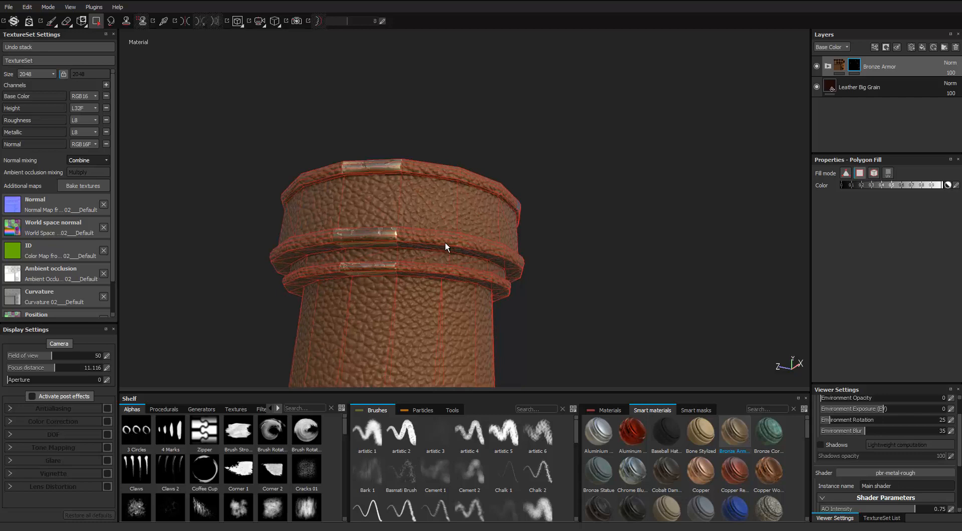
# In the UV layout with the side panels hidden, fill the entire third ring island of the top row in the Bronze Armor mask
pyautogui.keyDown('alt'); pyautogui.moveTo(449, 237); pyautogui.dragTo(464, 204, button='middle'); pyautogui.keyUp('alt')
pyautogui.press('F3')
pyautogui.keyDown('alt'); pyautogui.moveTo(483, 187); pyautogui.dragTo(543, 121, button='right'); pyautogui.keyUp('alt')
pyautogui.keyDown('alt'); pyautogui.moveTo(543, 121); pyautogui.dragTo(545, 210, button='middle'); pyautogui.keyUp('alt')
pyautogui.scroll(1, 546, 210)
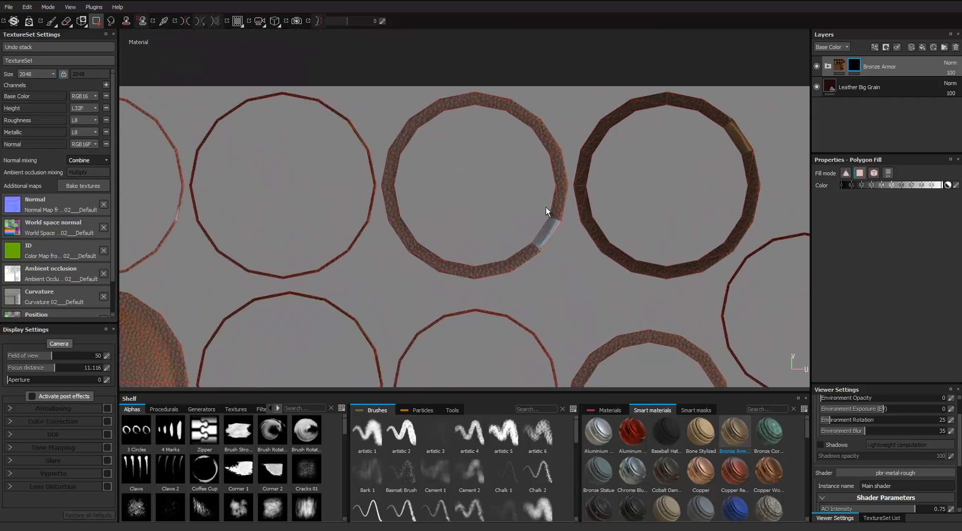
pyautogui.press('Tab')
pyautogui.moveTo(589, 142); pyautogui.dragTo(544, 275)
pyautogui.moveTo(584, 96); pyautogui.dragTo(392, 167)
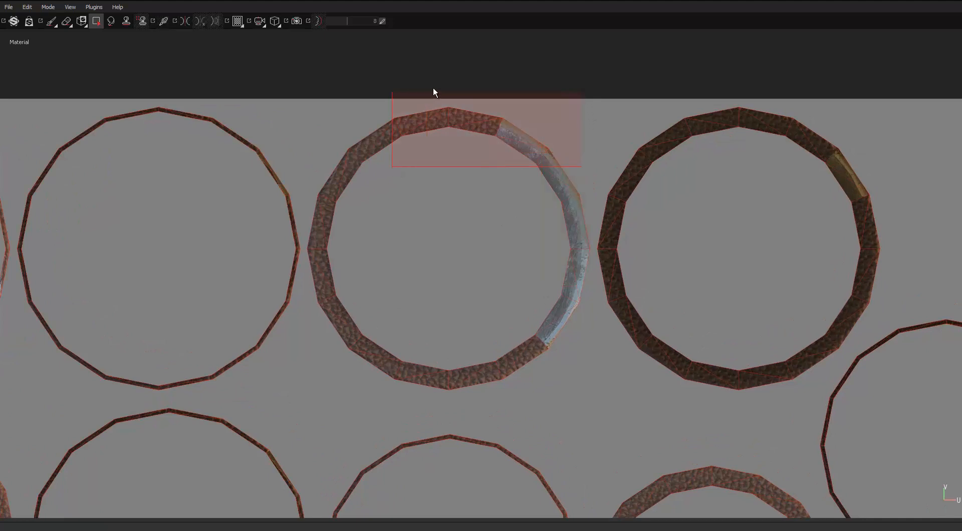
pyautogui.moveTo(343, 216); pyautogui.dragTo(336, 217)
pyautogui.moveTo(375, 157); pyautogui.dragTo(306, 306)
pyautogui.keyDown('alt'); pyautogui.moveTo(448, 314); pyautogui.dragTo(450, 191, button='middle'); pyautogui.keyUp('alt')
pyautogui.moveTo(553, 200); pyautogui.dragTo(310, 273)
pyautogui.scroll(-3, 549, 164)
pyautogui.scroll(4, 395, 168)
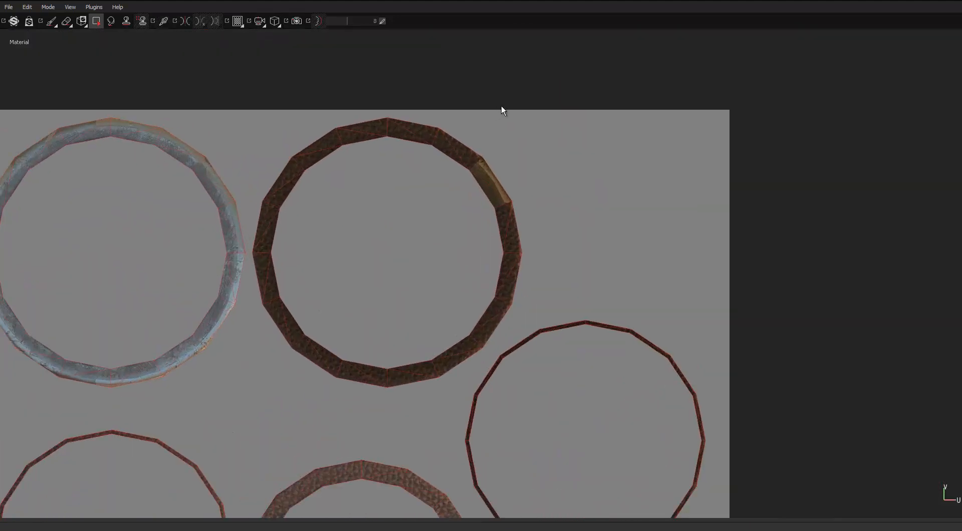
# Fill all remaining segments of the fourth ring island in the UV layout's top row in the Bronze Armor mask
pyautogui.moveTo(501, 106); pyautogui.dragTo(434, 185)
pyautogui.moveTo(472, 88); pyautogui.dragTo(334, 164)
pyautogui.scroll(3, 342, 117)
pyautogui.keyDown('alt'); pyautogui.moveTo(343, 116); pyautogui.dragTo(460, 22, button='middle'); pyautogui.keyUp('alt')
pyautogui.moveTo(461, 62)
pyautogui.mouseDown()
pyautogui.moveTo(387, 209)
pyautogui.moveTo(340, 337)
pyautogui.mouseUp()
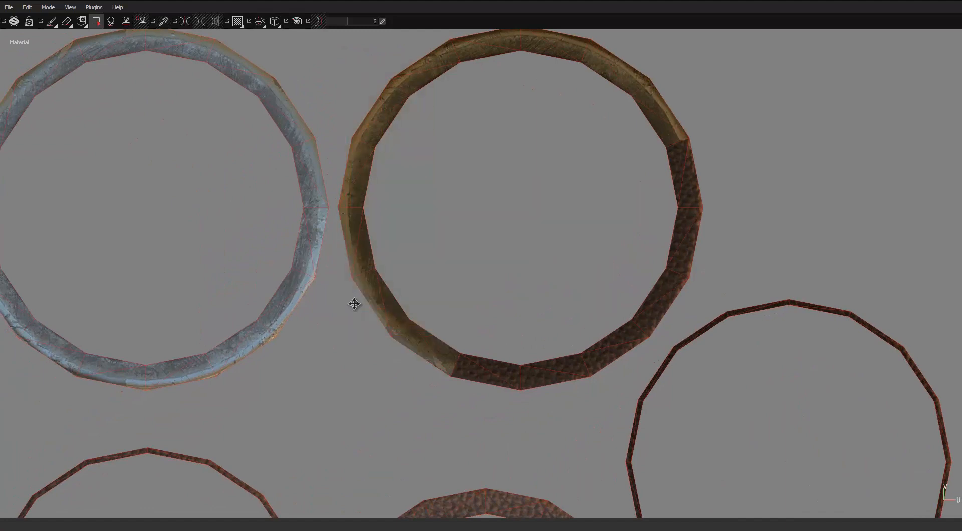
pyautogui.keyDown('alt'); pyautogui.moveTo(491, 376); pyautogui.dragTo(461, 331, button='middle'); pyautogui.keyUp('alt')
pyautogui.moveTo(361, 250)
pyautogui.mouseDown()
pyautogui.moveTo(522, 349)
pyautogui.moveTo(556, 317)
pyautogui.mouseUp()
pyautogui.moveTo(478, 246)
pyautogui.mouseDown()
pyautogui.moveTo(596, 325)
pyautogui.moveTo(620, 300)
pyautogui.mouseUp()
pyautogui.keyDown('alt'); pyautogui.moveTo(657, 194); pyautogui.dragTo(538, 242, button='middle'); pyautogui.keyUp('alt')
pyautogui.moveTo(595, 129); pyautogui.dragTo(494, 269)
# Fill the entire wide ring island at the end of the second row in the Bronze Armor mask
pyautogui.scroll(-3, 494, 260)
pyautogui.scroll(-3, 473, 260)
pyautogui.keyDown('alt'); pyautogui.moveTo(373, 201); pyautogui.dragTo(503, 82, button='middle'); pyautogui.keyUp('alt')
pyautogui.scroll(6, 617, 279)
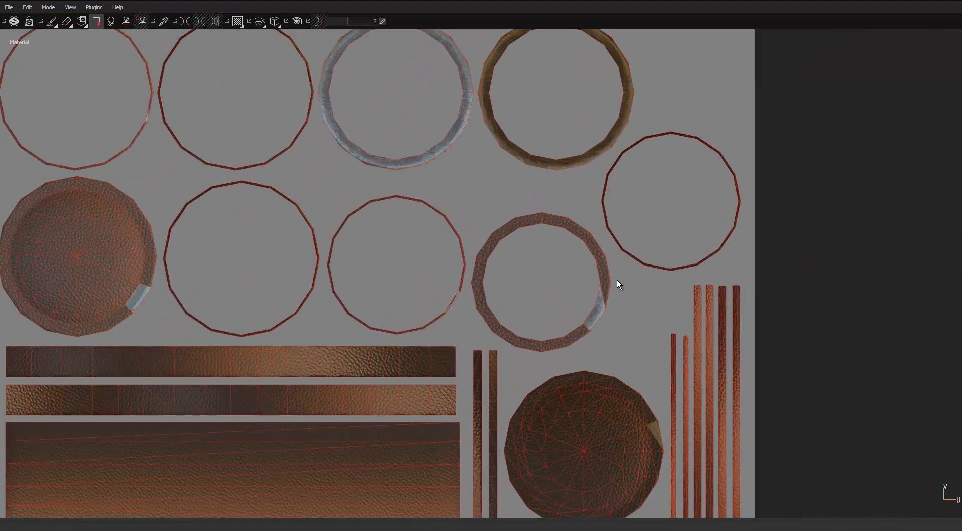
pyautogui.moveTo(623, 260); pyautogui.dragTo(587, 282)
pyautogui.scroll(2, 556, 143)
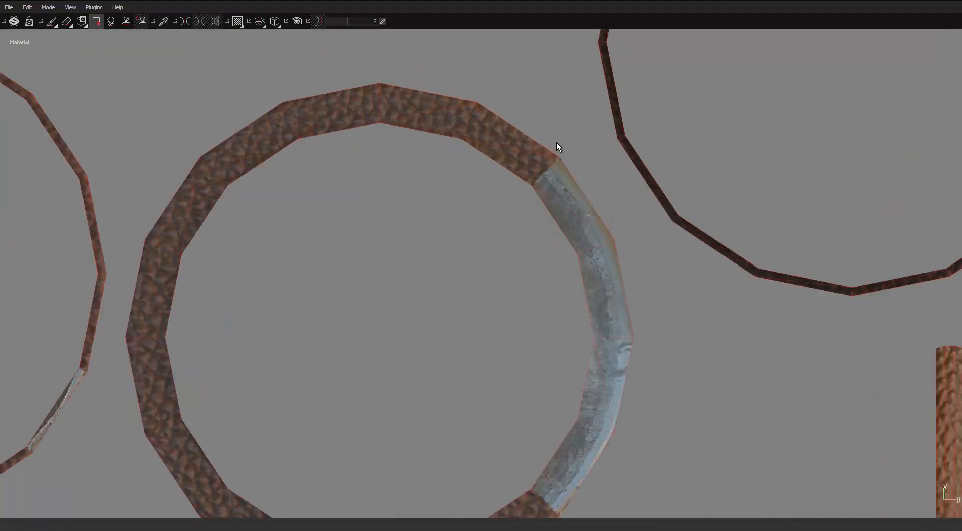
pyautogui.moveTo(435, 216); pyautogui.dragTo(563, 134)
pyautogui.moveTo(498, 76); pyautogui.dragTo(220, 194)
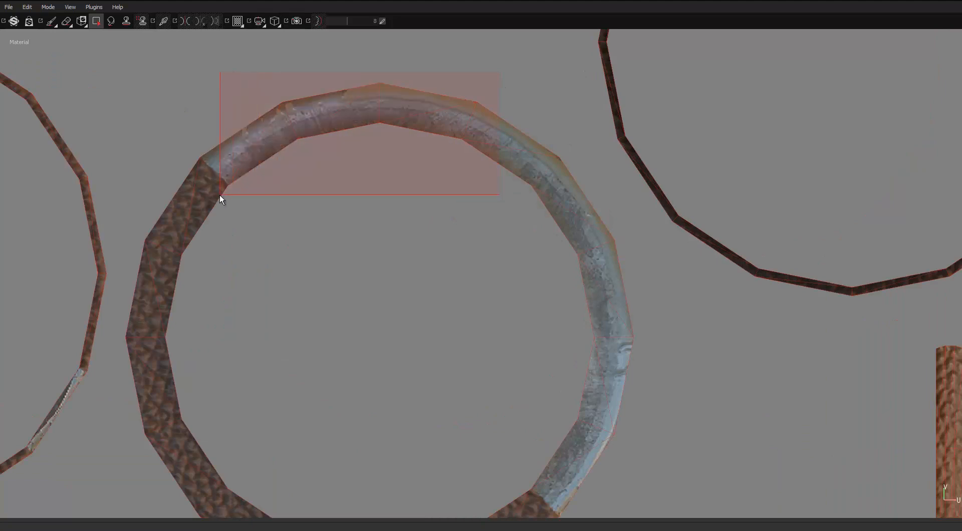
pyautogui.keyDown('alt'); pyautogui.moveTo(266, 135); pyautogui.dragTo(379, 50, button='middle'); pyautogui.keyUp('alt')
pyautogui.moveTo(381, 57); pyautogui.dragTo(245, 261)
pyautogui.keyDown('alt'); pyautogui.moveTo(262, 237); pyautogui.dragTo(254, 132, button='middle'); pyautogui.keyUp('alt')
pyautogui.moveTo(381, 138); pyautogui.dragTo(245, 251)
pyautogui.moveTo(438, 209); pyautogui.dragTo(341, 286)
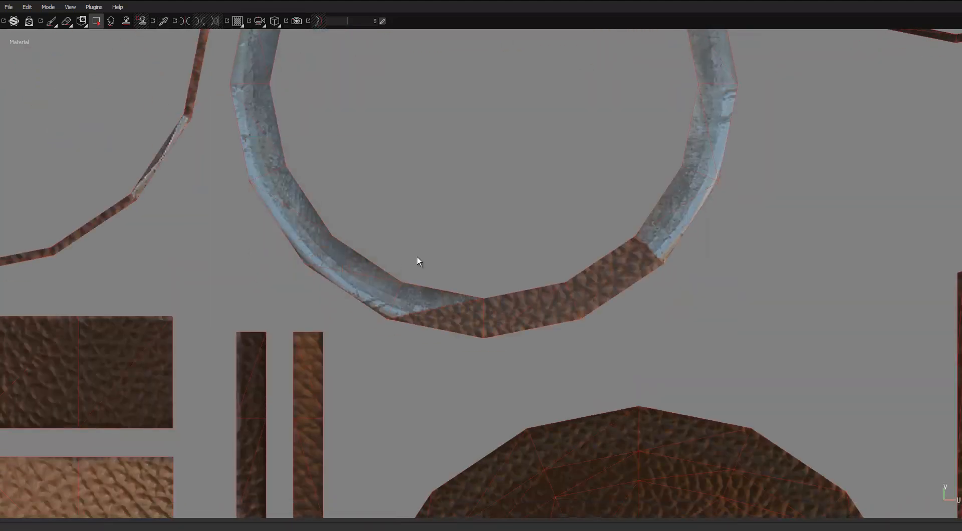
pyautogui.moveTo(417, 246); pyautogui.dragTo(699, 320)
pyautogui.scroll(-4, 702, 318)
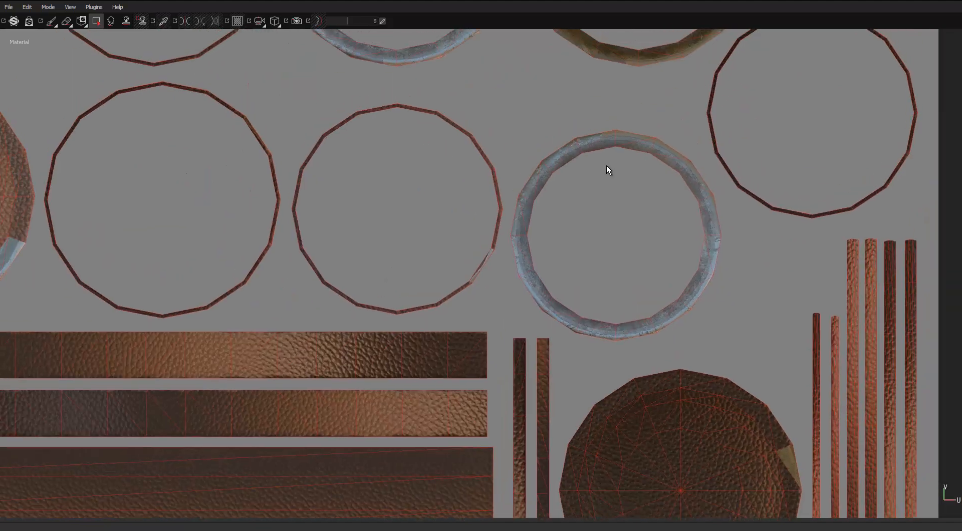
# Fill every segment of the narrow ring island beside the second row's wide ring in the mask
pyautogui.scroll(4, 488, 200)
pyautogui.moveTo(487, 201); pyautogui.dragTo(543, 294)
pyautogui.moveTo(543, 294)
pyautogui.keyDown('alt'); pyautogui.mouseDown(button='middle')
pyautogui.moveTo(543, 246)
pyautogui.moveTo(544, 280)
pyautogui.mouseUp(button='middle'); pyautogui.keyUp('alt')
pyautogui.moveTo(545, 283)
pyautogui.mouseDown()
pyautogui.moveTo(595, 165)
pyautogui.moveTo(541, 99)
pyautogui.moveTo(335, 180)
pyautogui.moveTo(279, 188)
pyautogui.mouseUp()
pyautogui.keyDown('alt'); pyautogui.moveTo(230, 200); pyautogui.dragTo(341, 125, button='middle'); pyautogui.keyUp('alt')
pyautogui.moveTo(398, 57); pyautogui.dragTo(271, 286)
pyautogui.scroll(-2, 296, 136)
pyautogui.keyDown('alt'); pyautogui.moveTo(313, 360); pyautogui.dragTo(314, 257, button='middle'); pyautogui.keyUp('alt')
pyautogui.moveTo(393, 140); pyautogui.dragTo(299, 273)
pyautogui.moveTo(352, 254); pyautogui.dragTo(622, 170)
pyautogui.moveTo(604, 151); pyautogui.dragTo(647, 256)
pyautogui.moveTo(540, 257); pyautogui.dragTo(608, 79)
# Switch to the 3D view, restore the side panels and hide the Leather Big Grain layer
pyautogui.scroll(-1, 611, 113)
pyautogui.scroll(-3, 611, 114)
pyautogui.keyDown('alt'); pyautogui.moveTo(570, 71); pyautogui.dragTo(337, 155, button='middle'); pyautogui.keyUp('alt')
pyautogui.scroll(1, 337, 154)
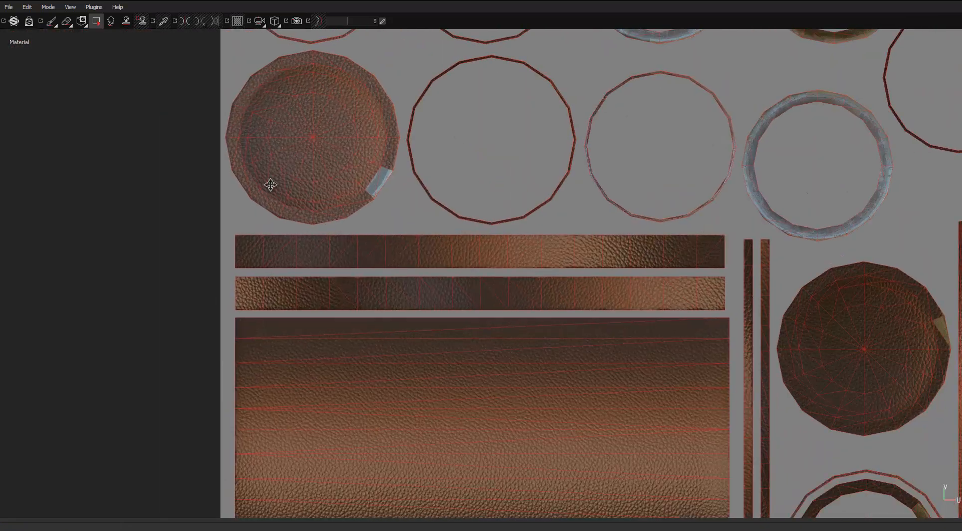
pyautogui.scroll(1, 526, 102)
pyautogui.scroll(3, 526, 102)
pyautogui.keyDown('alt'); pyautogui.moveTo(620, 159); pyautogui.dragTo(610, 125, button='middle'); pyautogui.keyUp('alt')
pyautogui.scroll(1, 556, 161)
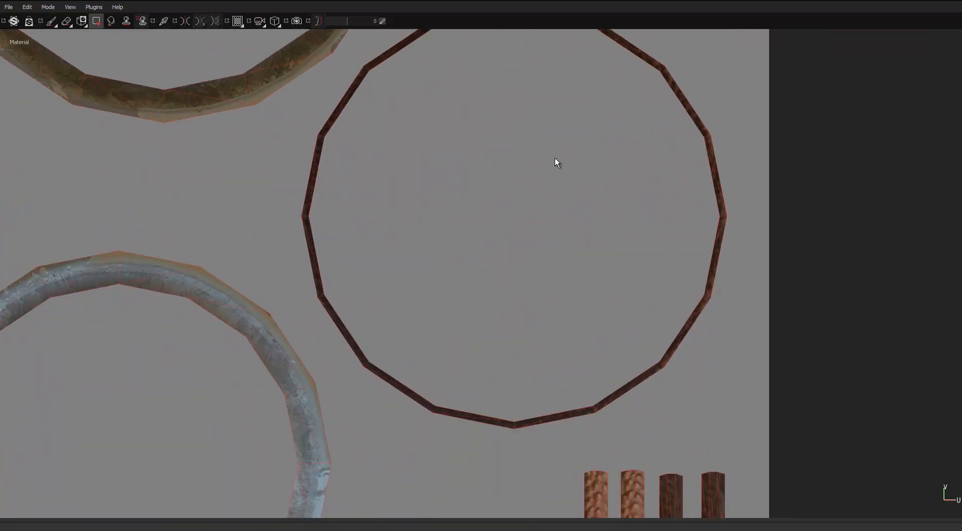
pyautogui.scroll(-1, 543, 129)
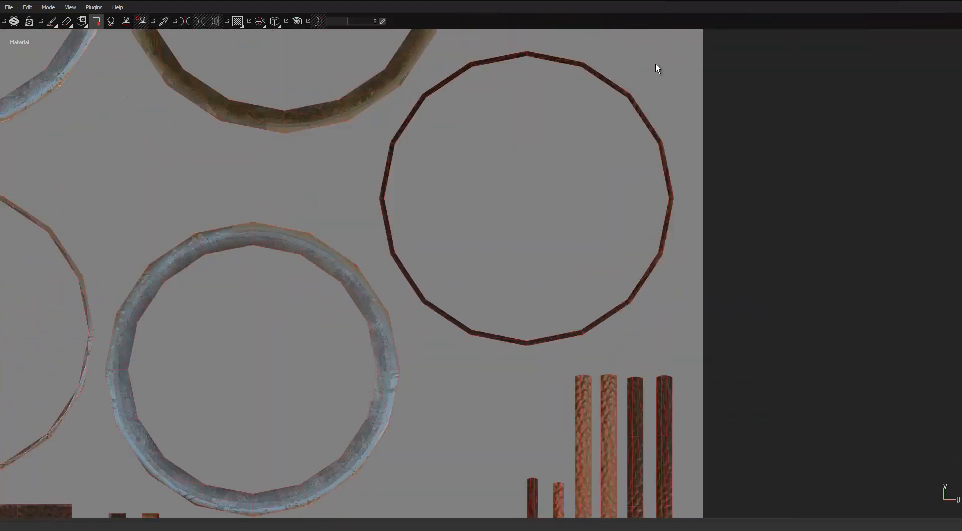
pyautogui.press('F2')
pyautogui.scroll(-2, 611, 143)
pyautogui.press('Tab')
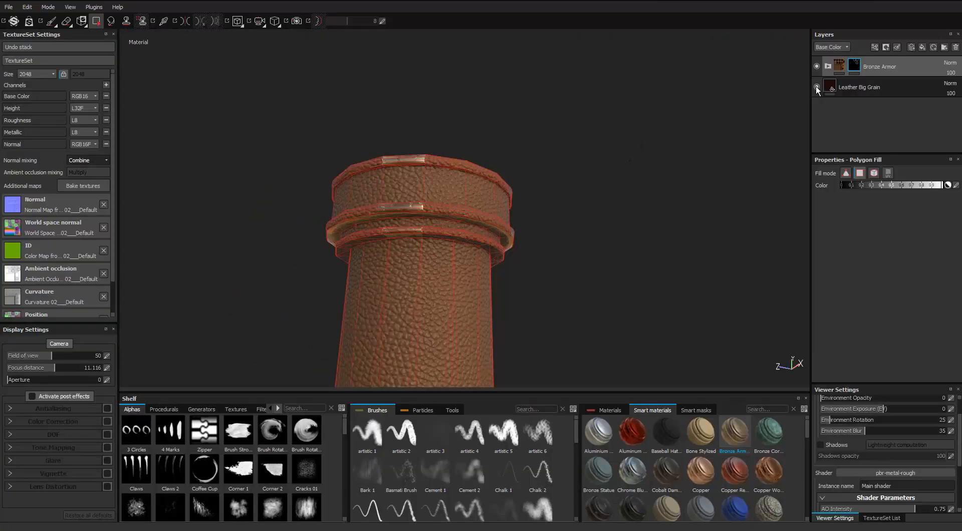
pyautogui.click(817, 87)
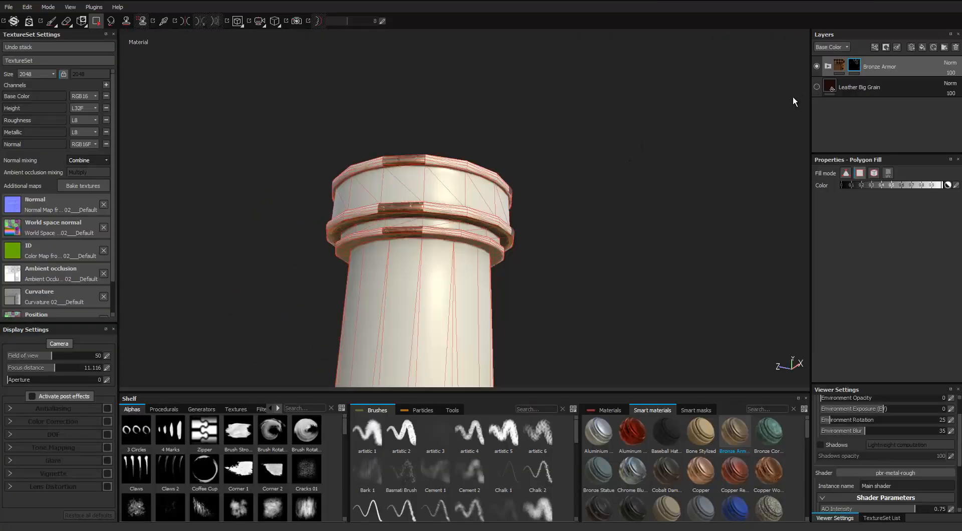
# Return to the UV layout and fill segments of the narrow ring island below the top row's far-right end
pyautogui.press('F3')
pyautogui.keyDown('alt'); pyautogui.moveTo(534, 183); pyautogui.dragTo(536, 164, button='middle'); pyautogui.keyUp('alt')
pyautogui.keyDown('alt'); pyautogui.moveTo(537, 163); pyautogui.dragTo(670, 133, button='right'); pyautogui.keyUp('alt')
pyautogui.moveTo(669, 133); pyautogui.dragTo(470, 277)
pyautogui.moveTo(491, 242); pyautogui.dragTo(391, 299)
pyautogui.scroll(-3, 393, 299)
pyautogui.keyDown('alt'); pyautogui.moveTo(395, 298); pyautogui.dragTo(493, 251, button='middle'); pyautogui.keyUp('alt')
pyautogui.scroll(4, 474, 142)
pyautogui.moveTo(474, 142); pyautogui.dragTo(421, 197)
pyautogui.moveTo(515, 230); pyautogui.dragTo(479, 339)
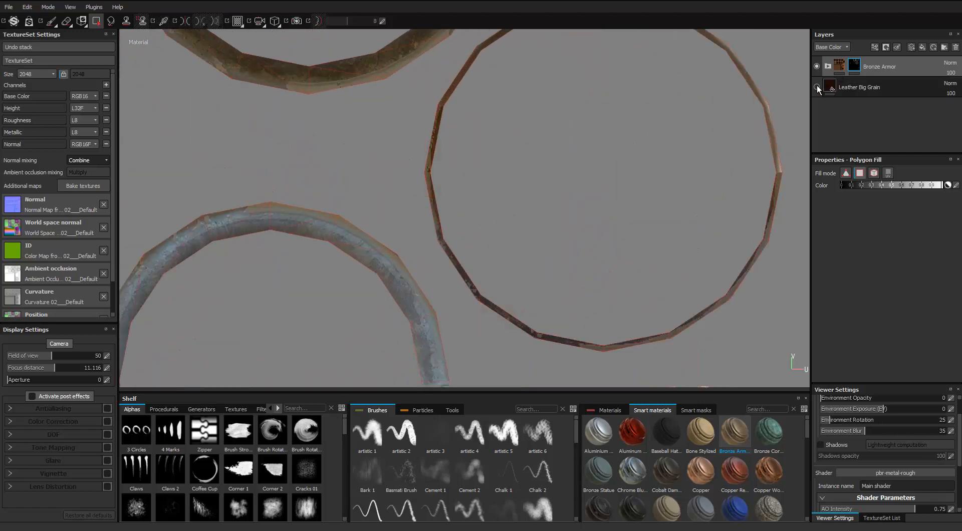
# Show the Leather Big Grain layer again and fill the remaining segments of the far-right narrow ring
pyautogui.click(816, 87)
pyautogui.keyDown('alt'); pyautogui.moveTo(753, 169); pyautogui.dragTo(599, 145, button='middle'); pyautogui.keyUp('alt')
pyautogui.scroll(1, 698, 189)
pyautogui.moveTo(702, 153); pyautogui.dragTo(612, 280)
pyautogui.keyDown('alt'); pyautogui.moveTo(583, 91); pyautogui.dragTo(633, 182, button='middle'); pyautogui.keyUp('alt')
pyautogui.moveTo(694, 129); pyautogui.dragTo(552, 231)
pyautogui.moveTo(589, 129); pyautogui.dragTo(515, 215)
pyautogui.keyDown('alt'); pyautogui.moveTo(515, 216); pyautogui.dragTo(610, 207, button='middle'); pyautogui.keyUp('alt')
pyautogui.scroll(1, 610, 206)
pyautogui.moveTo(558, 278); pyautogui.dragTo(512, 219)
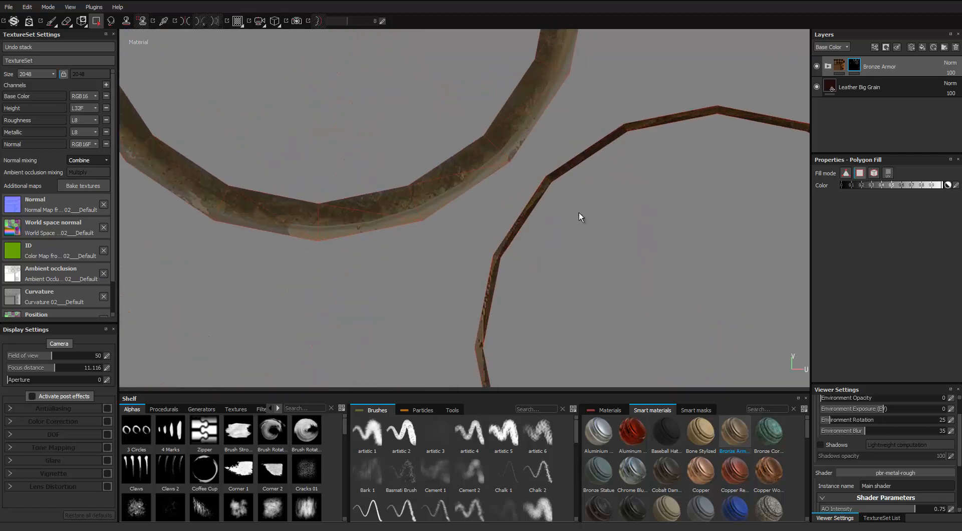
pyautogui.moveTo(645, 191); pyautogui.dragTo(750, 93)
pyautogui.scroll(-3, 750, 93)
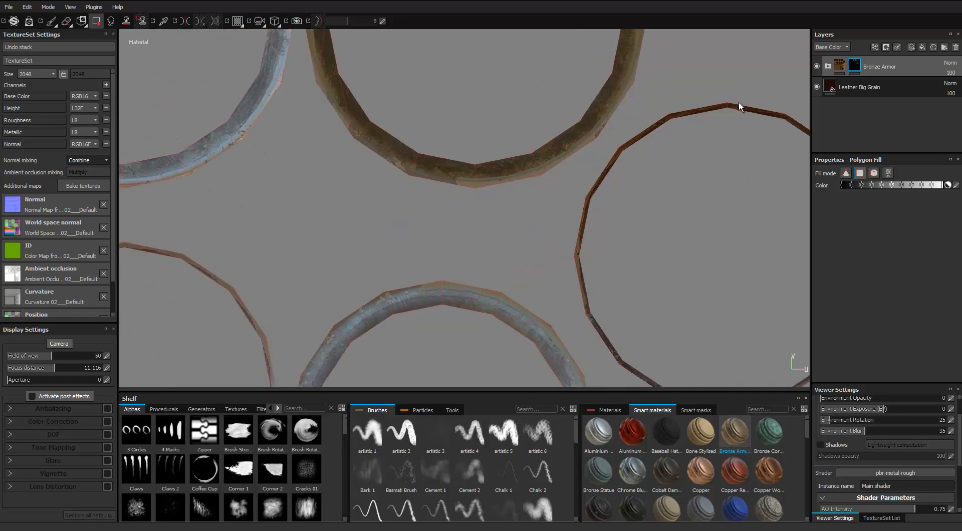
# Hide the side panels and fill the upper-right segments of the narrow ring next to the second row's disc island
pyautogui.press('Tab')
pyautogui.press('f')
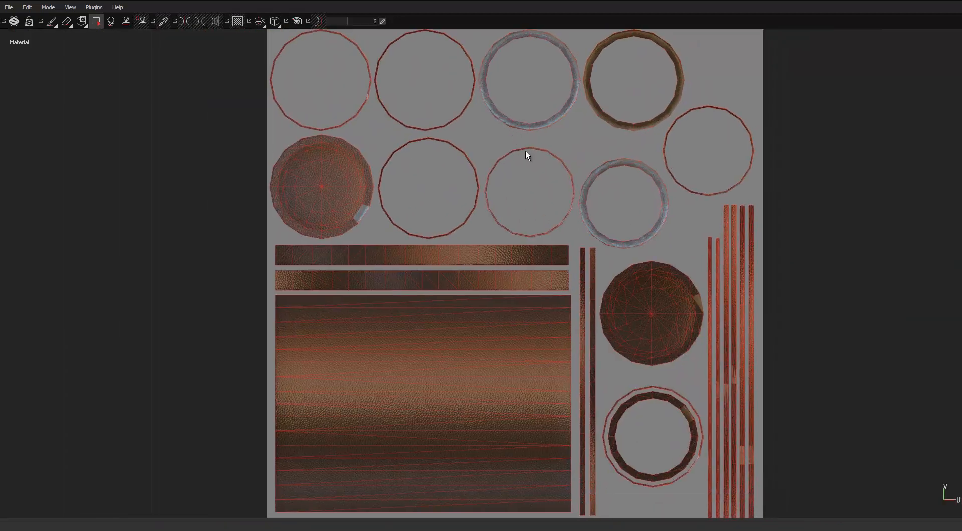
pyautogui.scroll(3, 524, 152)
pyautogui.moveTo(307, 210); pyautogui.dragTo(630, 169, button='middle')
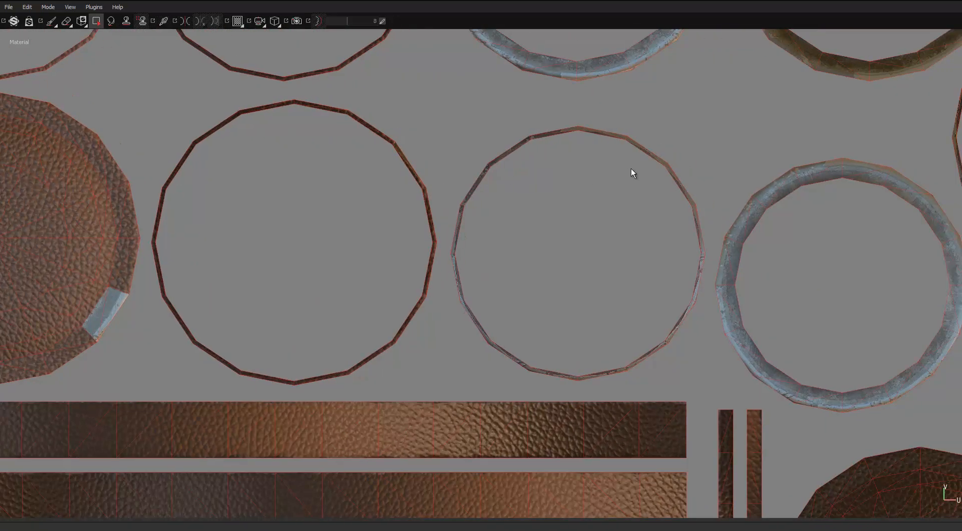
pyautogui.scroll(3, 630, 169)
pyautogui.scroll(2, 516, 110)
pyautogui.moveTo(509, 80); pyautogui.dragTo(303, 253)
pyautogui.scroll(-3, 303, 252)
pyautogui.moveTo(318, 253); pyautogui.dragTo(359, 105, button='middle')
pyautogui.moveTo(393, 129); pyautogui.dragTo(612, 306)
pyautogui.moveTo(683, 321); pyautogui.dragTo(553, 43)
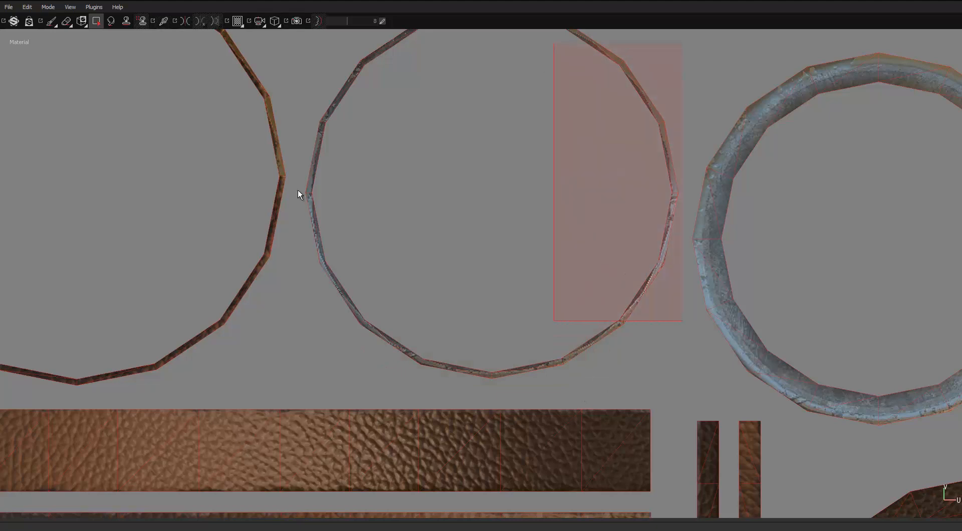
# Fill the remaining segments of the narrow ring next to the disc island in the Bronze Armor mask
pyautogui.keyDown('alt'); pyautogui.moveTo(397, 208); pyautogui.dragTo(689, 287, button='middle'); pyautogui.keyUp('alt')
pyautogui.keyDown('alt'); pyautogui.moveTo(511, 225); pyautogui.dragTo(531, 132, button='middle'); pyautogui.keyUp('alt')
pyautogui.scroll(2, 531, 132)
pyautogui.moveTo(625, 158); pyautogui.dragTo(138, 408)
pyautogui.keyDown('alt'); pyautogui.moveTo(350, 248); pyautogui.dragTo(530, 384, button='middle'); pyautogui.keyUp('alt')
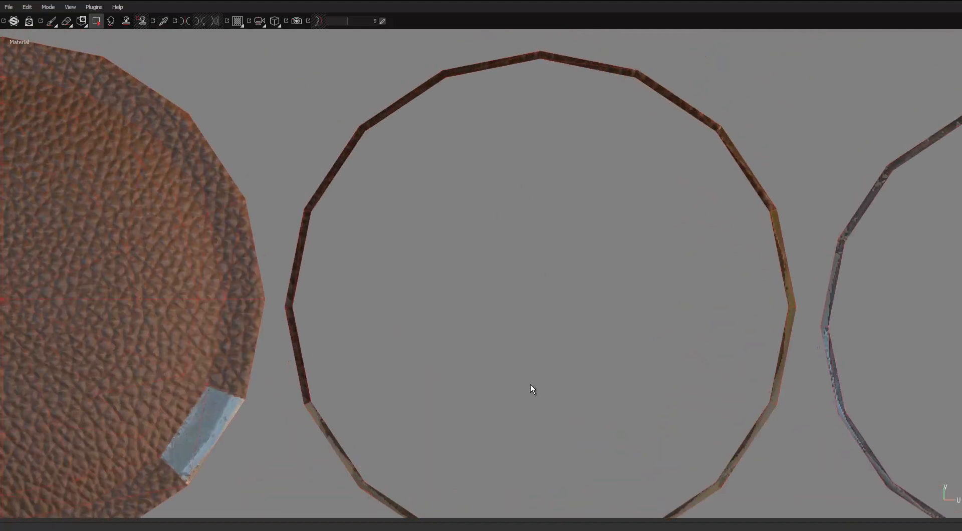
pyautogui.moveTo(458, 446); pyautogui.dragTo(302, 58)
pyautogui.keyDown('alt'); pyautogui.moveTo(289, 151); pyautogui.dragTo(230, 247, button='middle'); pyautogui.keyUp('alt')
pyautogui.moveTo(306, 128); pyautogui.dragTo(711, 302)
# Fill all segments of the first ring island in the UV layout's top row in the mask
pyautogui.scroll(-5, 683, 302)
pyautogui.scroll(3, 470, 251)
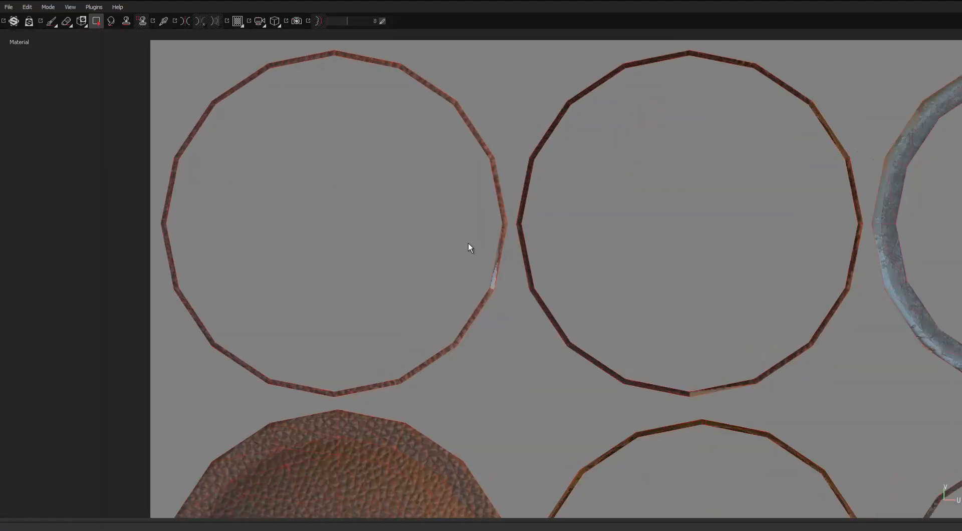
pyautogui.scroll(3, 469, 244)
pyautogui.moveTo(539, 334); pyautogui.dragTo(430, 39)
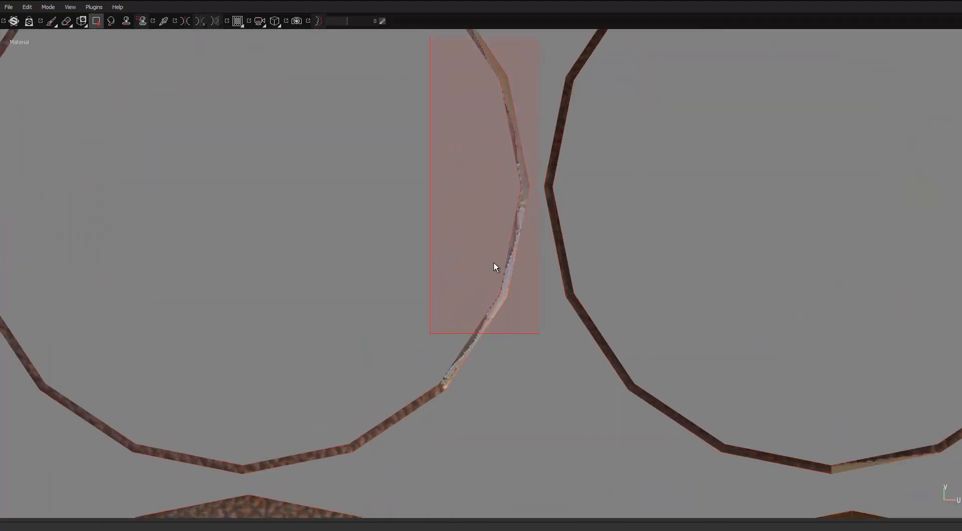
pyautogui.keyDown('alt'); pyautogui.moveTo(494, 263); pyautogui.dragTo(605, 261, button='middle'); pyautogui.keyUp('alt')
pyautogui.moveTo(623, 267); pyautogui.dragTo(155, 377)
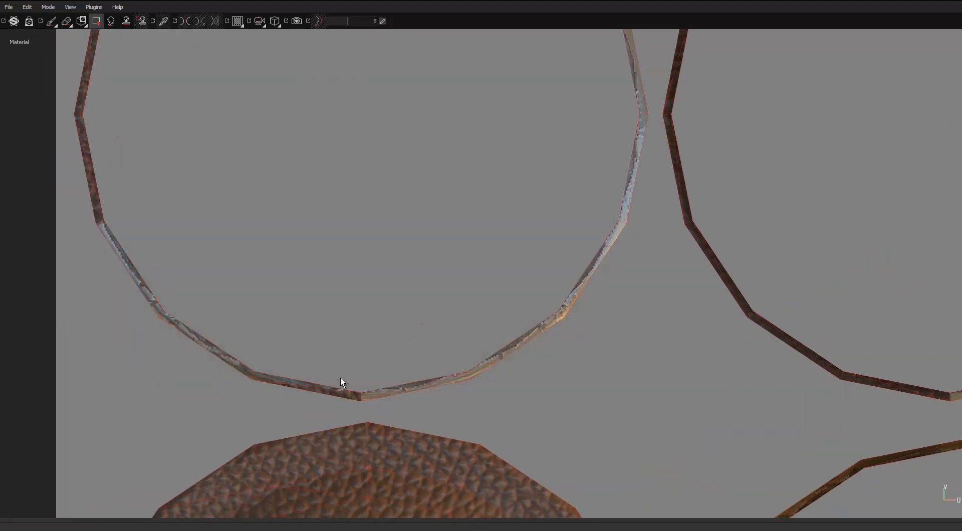
pyautogui.moveTo(422, 323); pyautogui.dragTo(206, 384)
pyautogui.scroll(-3, 262, 259)
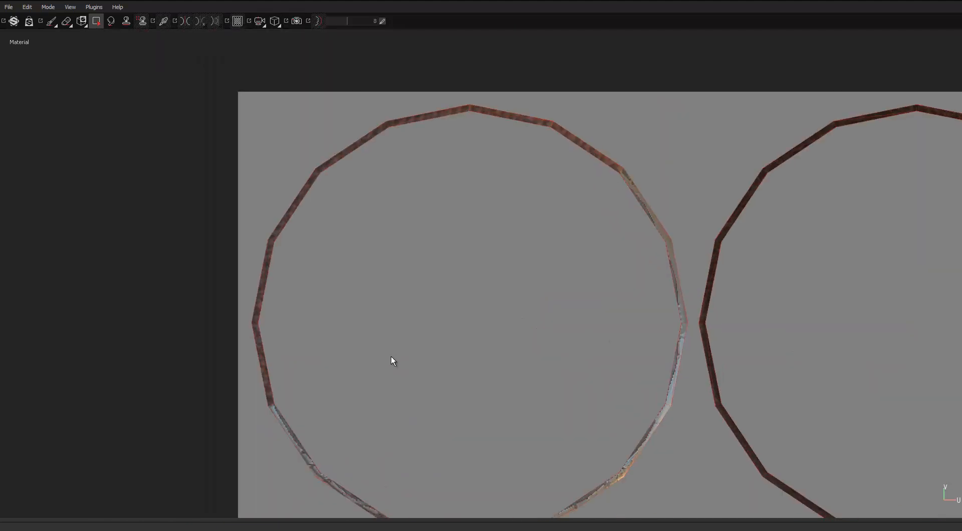
pyautogui.moveTo(348, 418); pyautogui.dragTo(255, 154)
pyautogui.moveTo(371, 254); pyautogui.dragTo(670, 94)
# Fill all segments of the second ring island in the top row in the Bronze Armor mask
pyautogui.scroll(-2, 651, 181)
pyautogui.scroll(3, 621, 209)
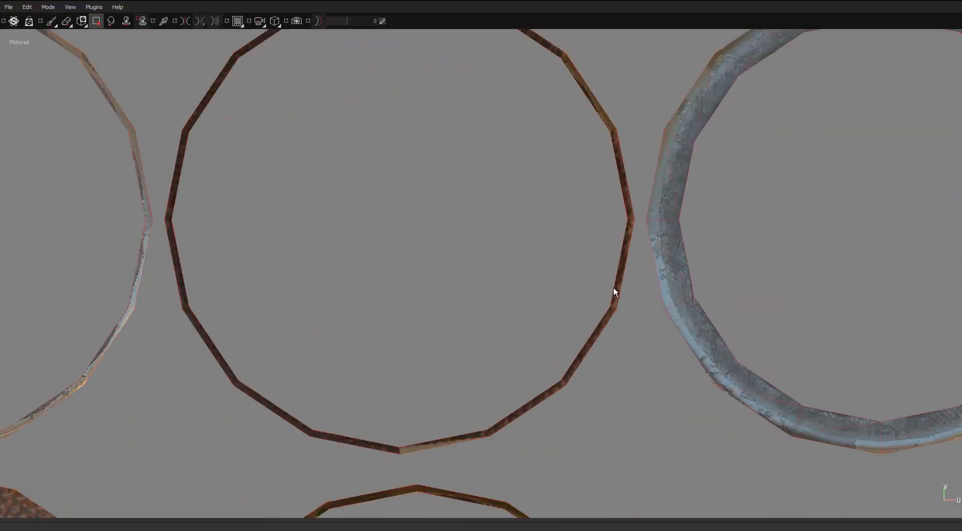
pyautogui.scroll(2, 602, 179)
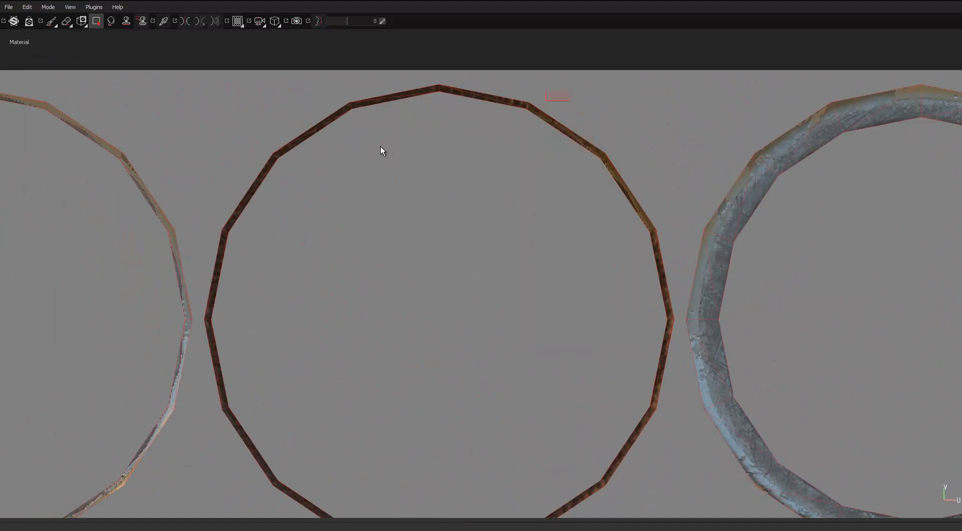
pyautogui.moveTo(380, 150); pyautogui.dragTo(208, 419)
pyautogui.scroll(-3, 229, 230)
pyautogui.moveTo(239, 273); pyautogui.dragTo(525, 389)
pyautogui.moveTo(591, 318); pyautogui.dragTo(533, 337, button='middle')
pyautogui.moveTo(633, 428); pyautogui.dragTo(521, 326)
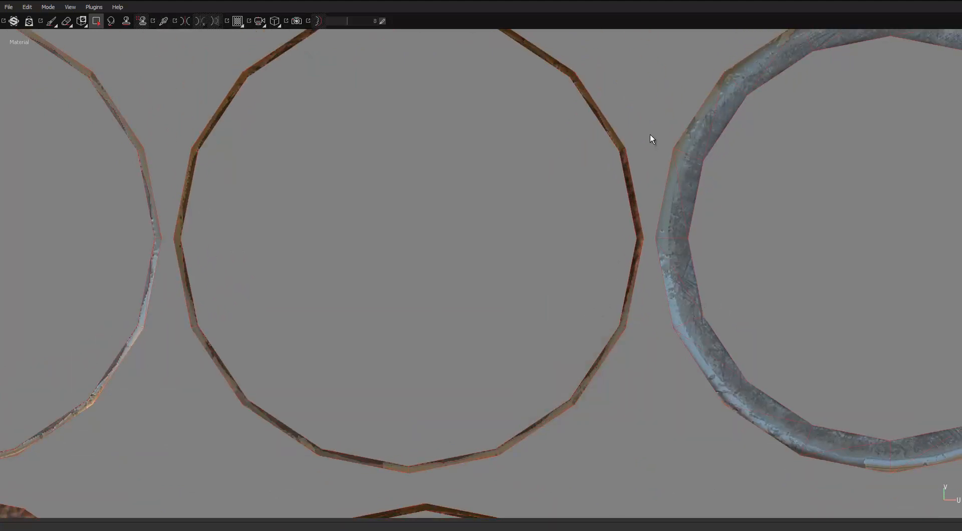
pyautogui.moveTo(590, 254); pyautogui.dragTo(485, 404)
pyautogui.scroll(-1, 551, 270)
pyautogui.moveTo(623, 98); pyautogui.dragTo(438, 206)
# Fill the outer rim segments along the right and top of the second row's disc island, undoing the stray fill on an inner face
pyautogui.scroll(-3, 445, 133)
pyautogui.scroll(5, 522, 154)
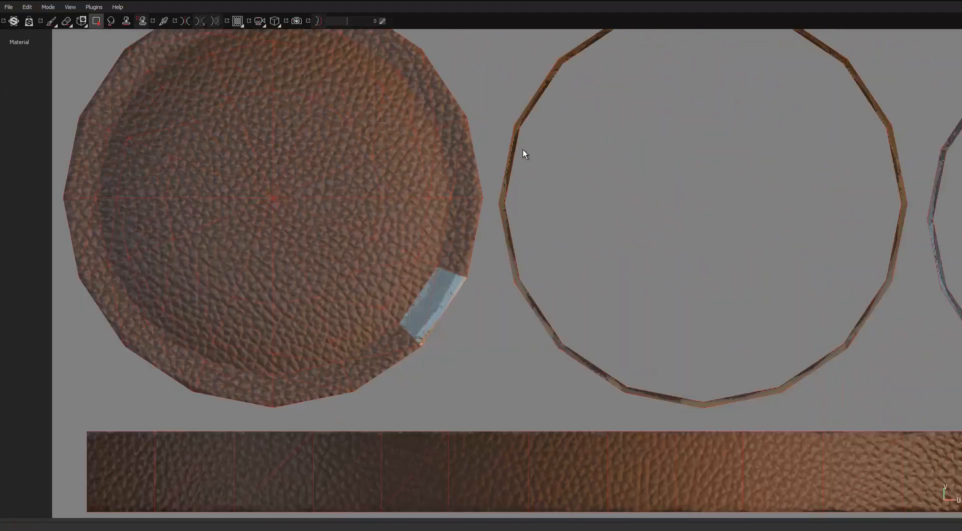
pyautogui.moveTo(489, 147); pyautogui.dragTo(521, 130, button='middle')
pyautogui.scroll(-2, 485, 276)
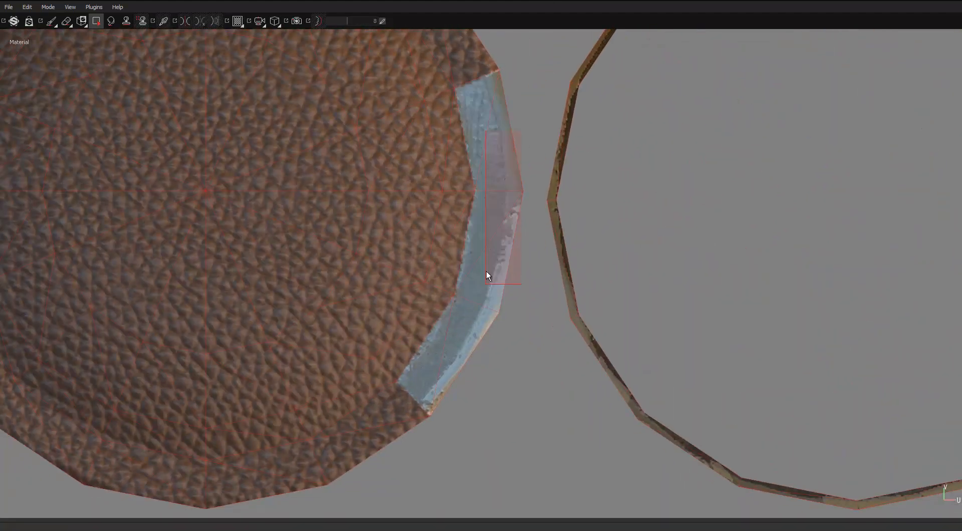
pyautogui.scroll(3, 530, 206)
pyautogui.scroll(-2, 518, 186)
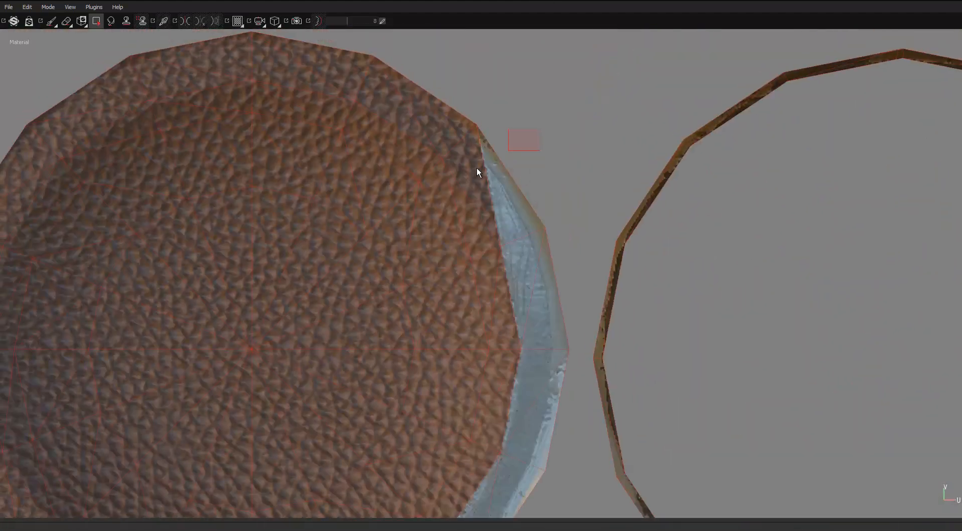
pyautogui.scroll(3, 537, 179)
pyautogui.moveTo(537, 179); pyautogui.dragTo(595, 233, button='middle')
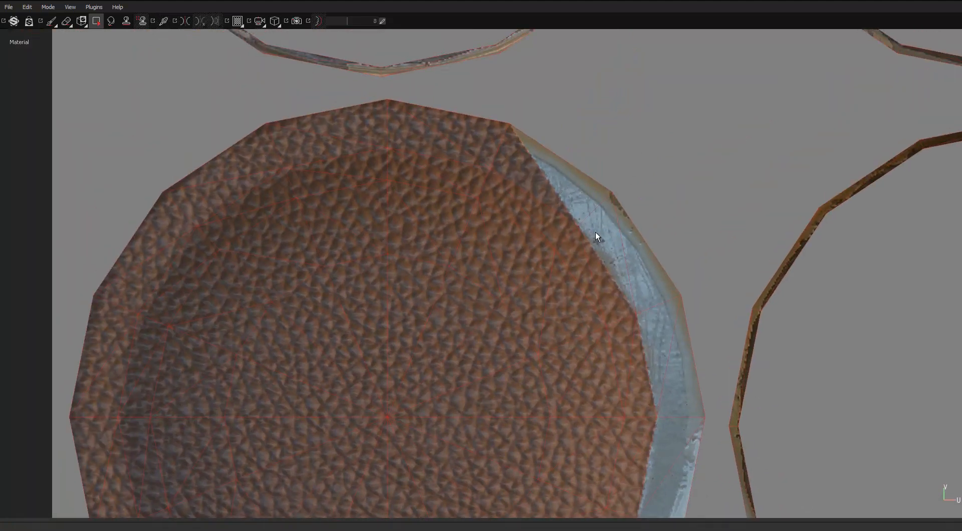
pyautogui.click(479, 152)
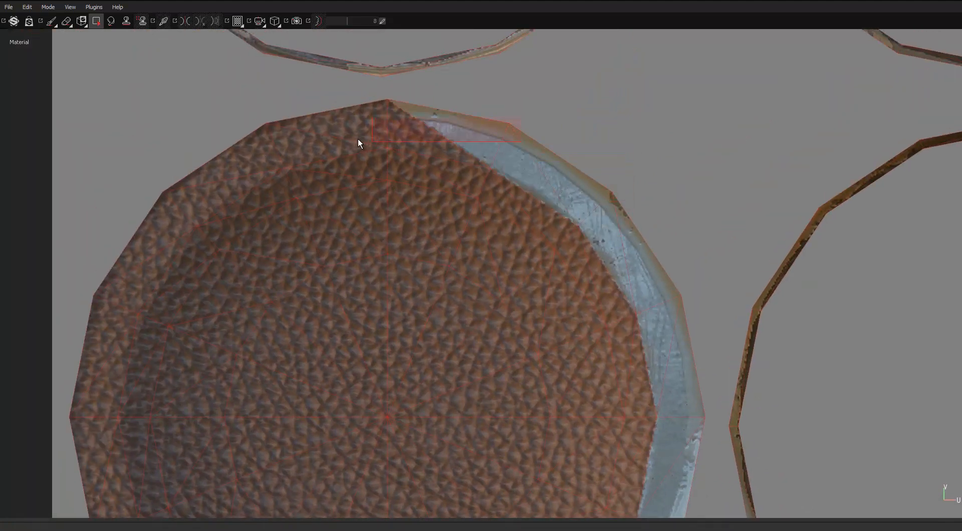
pyautogui.click(373, 140)
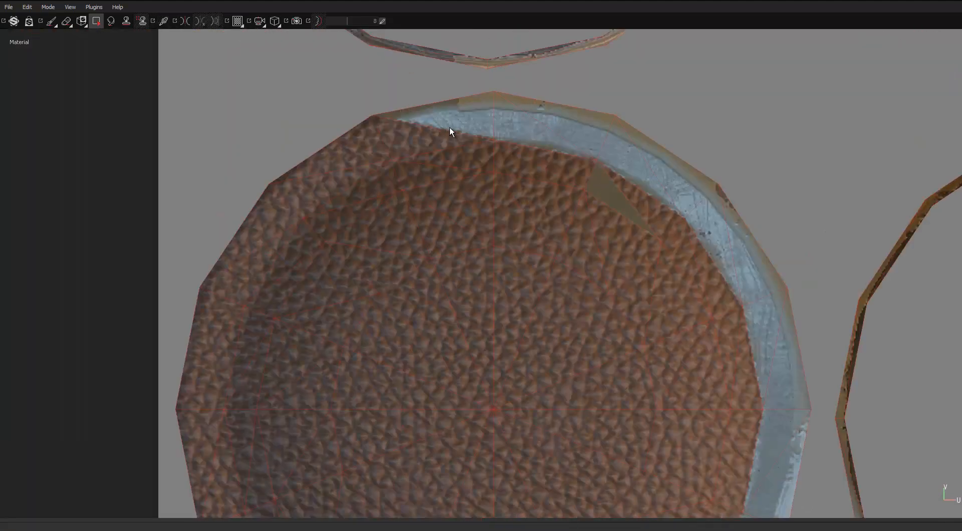
pyautogui.hotkey('ctrl', 'z')
pyautogui.click(506, 117)
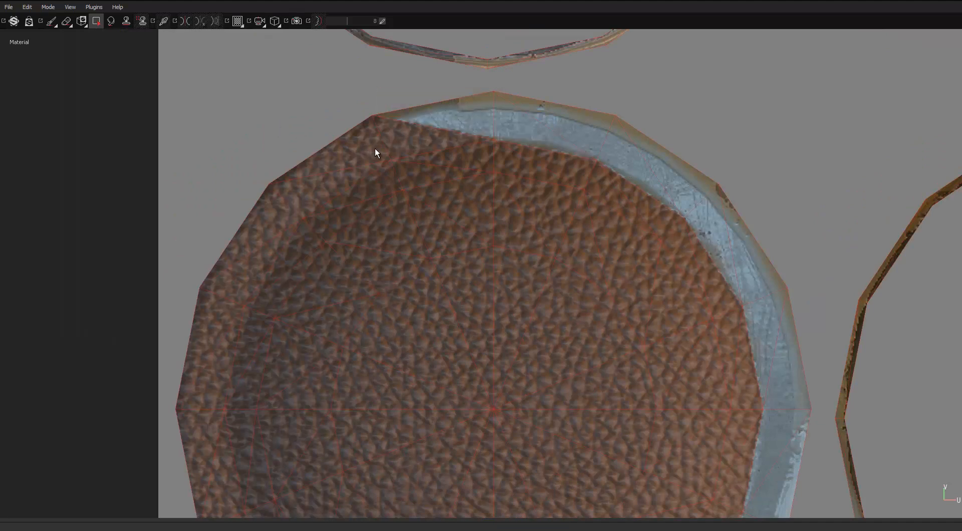
# Fill the remaining left and bottom rim segments of the second row's disc island in the Bronze Armor mask
pyautogui.moveTo(277, 126); pyautogui.dragTo(399, 142)
pyautogui.scroll(-2, 287, 212)
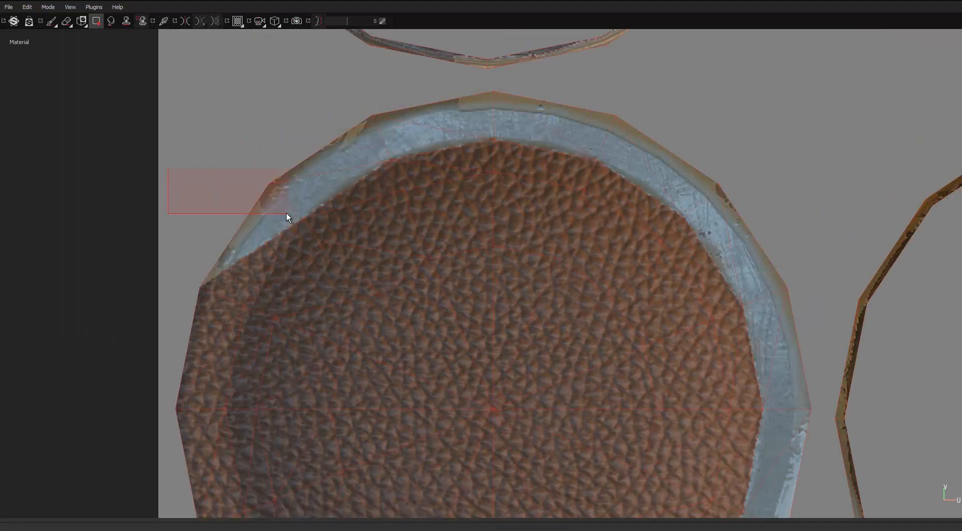
pyautogui.scroll(-2, 287, 242)
pyautogui.scroll(2, 611, 341)
pyautogui.click(597, 325)
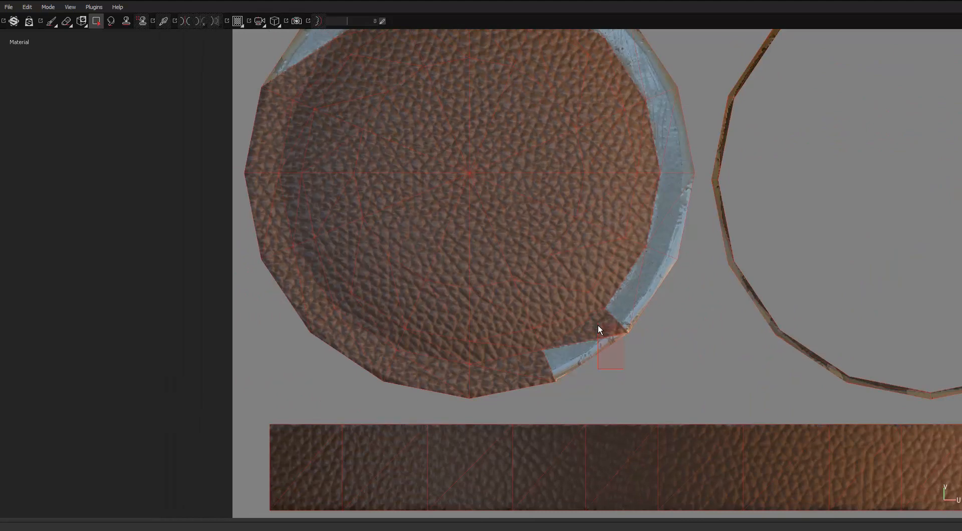
pyautogui.moveTo(456, 377); pyautogui.dragTo(269, 286)
pyautogui.moveTo(255, 161); pyautogui.dragTo(260, 159)
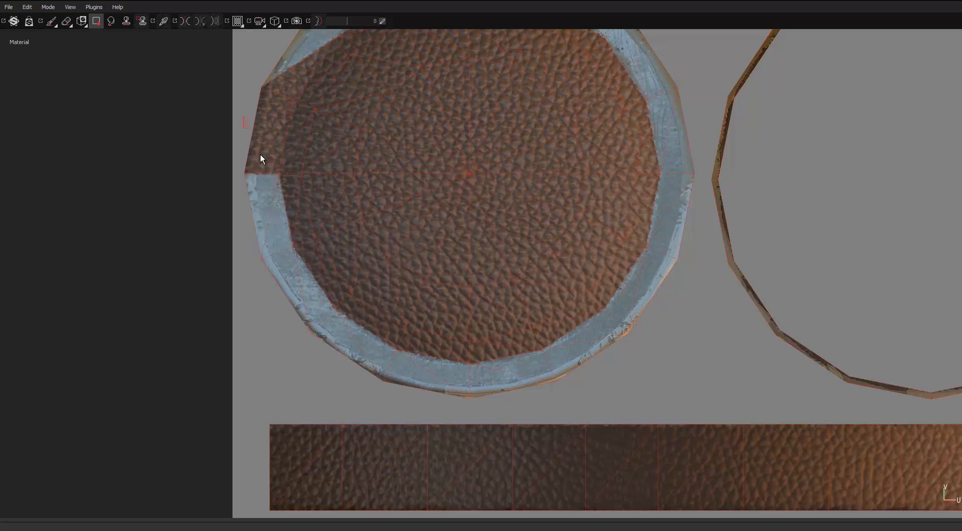
pyautogui.moveTo(256, 78); pyautogui.dragTo(287, 81)
pyautogui.scroll(-5, 290, 83)
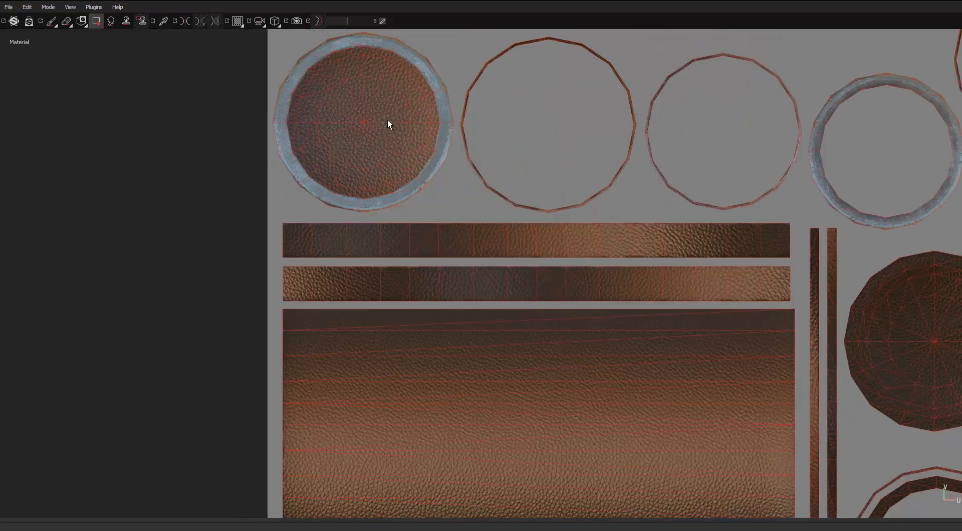
# Fill the upper-right rim segments of the lower disc island beside the narrow strips, undoing the stray fill on its inner faces
pyautogui.scroll(5, 536, 218)
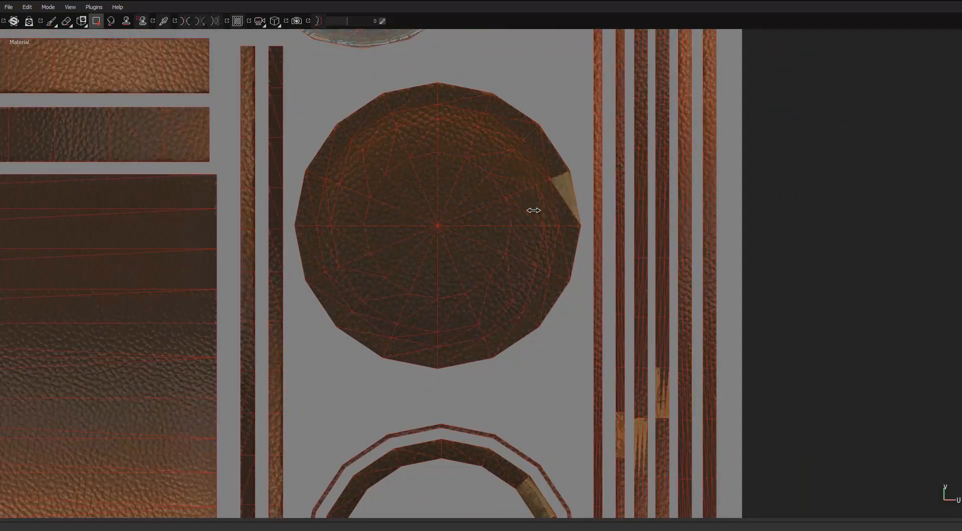
pyautogui.scroll(2, 551, 155)
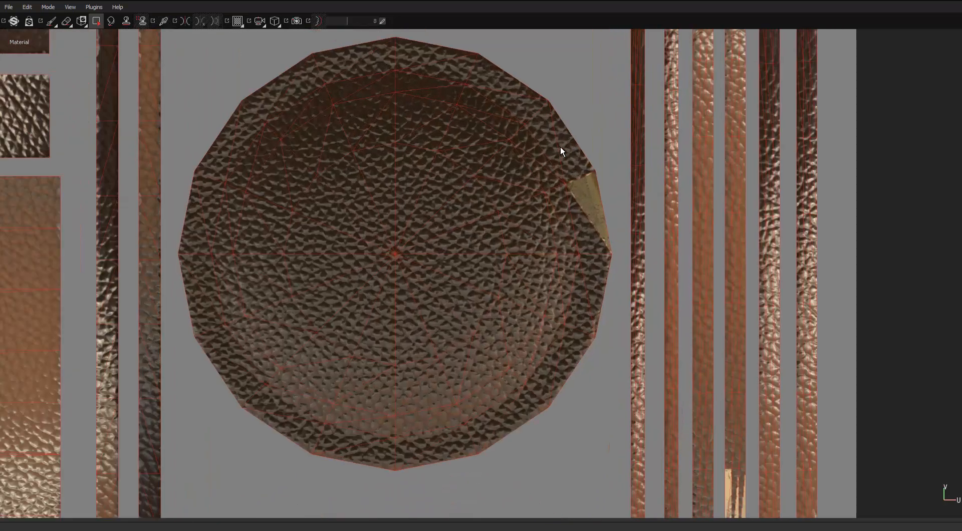
pyautogui.moveTo(551, 149); pyautogui.dragTo(609, 270)
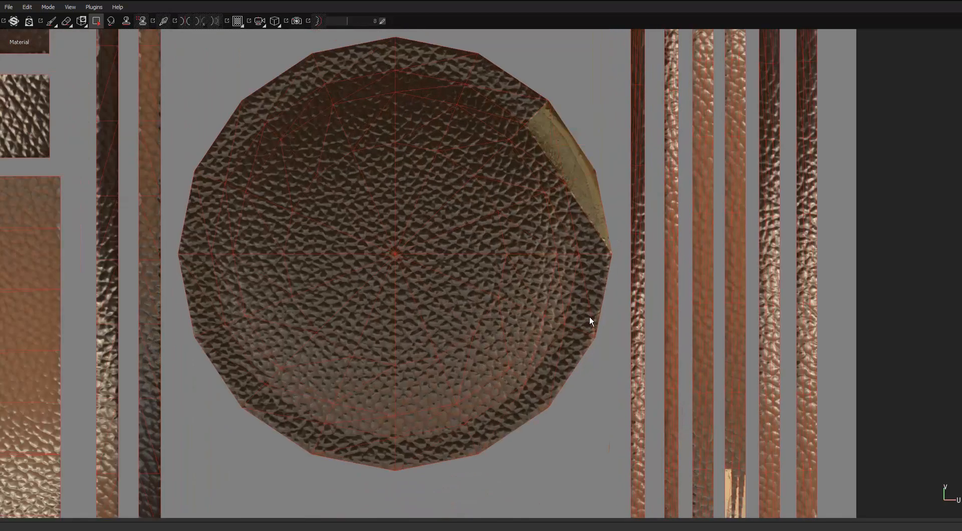
pyautogui.moveTo(589, 317); pyautogui.dragTo(588, 327)
pyautogui.press('alt')
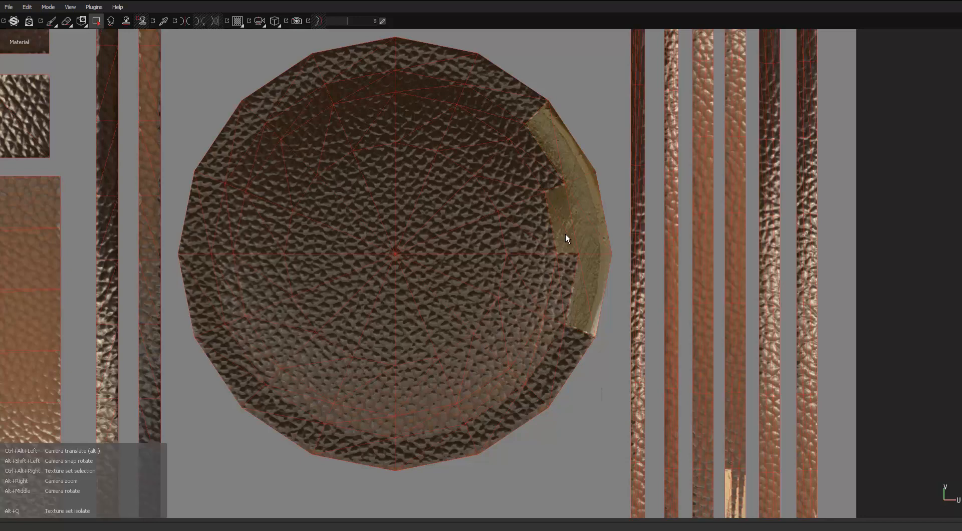
pyautogui.hotkey('ctrl', 'z')
pyautogui.hotkey('ctrl', 'z')
# Fill the right and lower-right rim segments of the lower disc island in the Bronze Armor mask
pyautogui.moveTo(610, 309); pyautogui.dragTo(634, 232, button='middle')
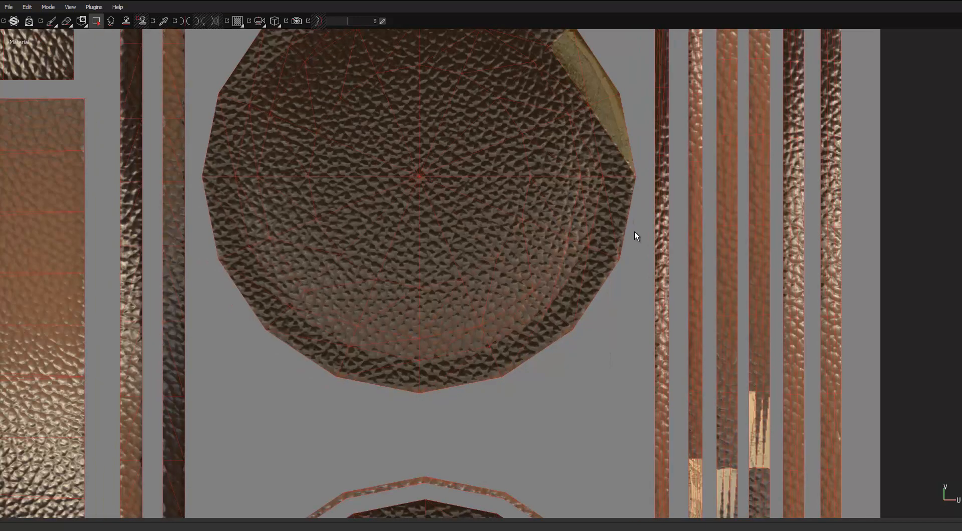
pyautogui.moveTo(620, 156); pyautogui.dragTo(620, 155)
pyautogui.moveTo(610, 335); pyautogui.dragTo(607, 232)
pyautogui.moveTo(603, 381); pyautogui.dragTo(552, 326)
pyautogui.keyDown('alt'); pyautogui.moveTo(607, 319); pyautogui.dragTo(717, 220, button='middle'); pyautogui.keyUp('alt')
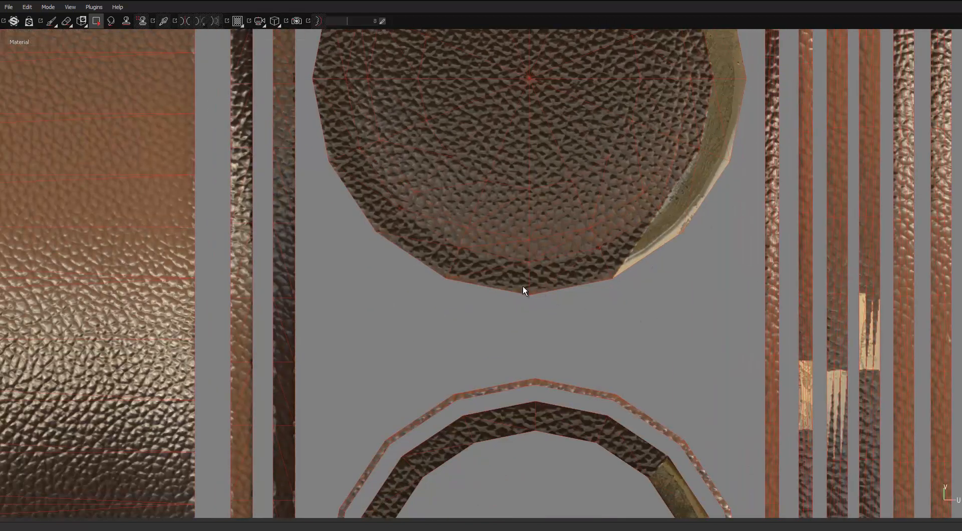
# Undo the stray fills on the lower disc island and fill its bottom rim segments
pyautogui.moveTo(483, 283); pyautogui.dragTo(483, 283)
pyautogui.moveTo(633, 326); pyautogui.dragTo(621, 347)
pyautogui.keyDown('alt'); pyautogui.moveTo(628, 251); pyautogui.dragTo(623, 269, button='middle'); pyautogui.keyUp('alt')
pyautogui.hotkey('ctrl', 'z')
pyautogui.hotkey('ctrl', 'z')
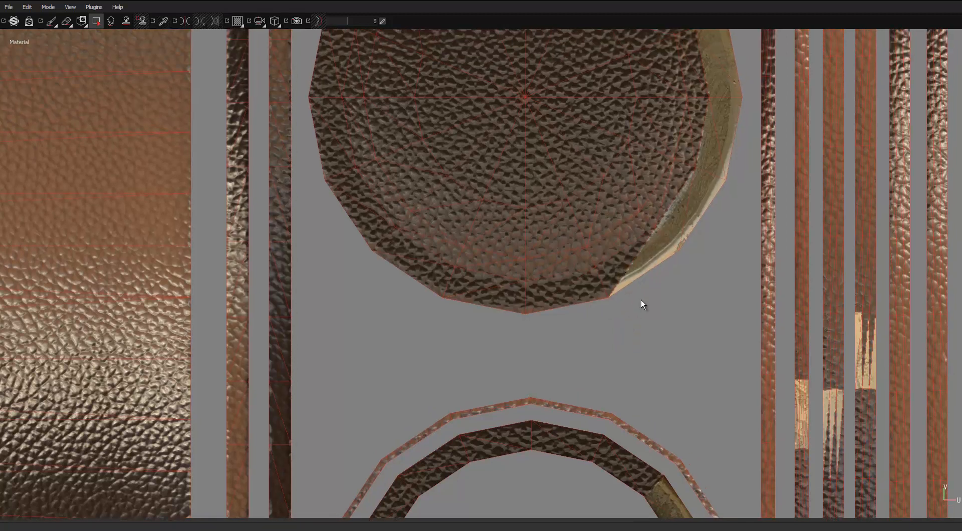
pyautogui.moveTo(596, 281); pyautogui.dragTo(596, 281)
pyautogui.moveTo(531, 344); pyautogui.dragTo(485, 297)
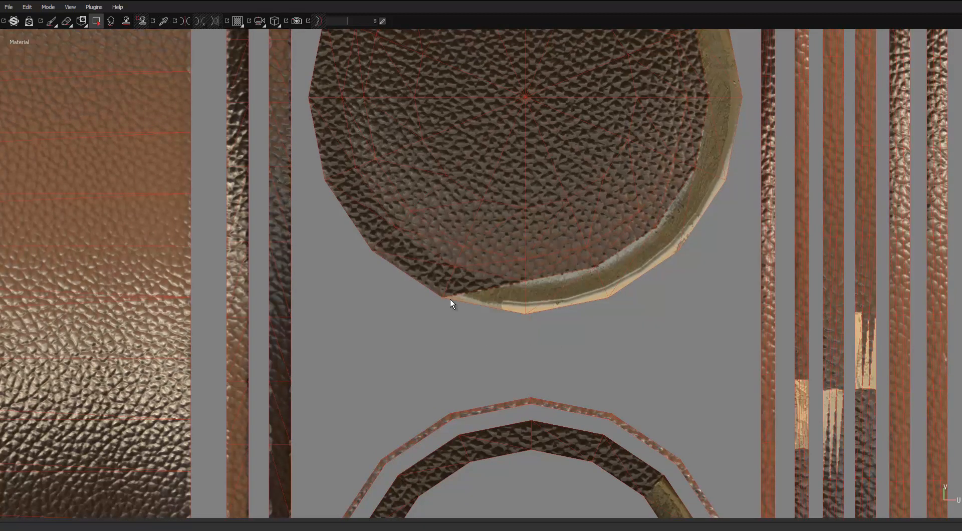
# Fill the lower-left and left rim segments of the lower disc island in the mask
pyautogui.keyDown('alt'); pyautogui.moveTo(426, 310); pyautogui.dragTo(518, 335, button='middle'); pyautogui.keyUp('alt')
pyautogui.moveTo(517, 335); pyautogui.dragTo(561, 312)
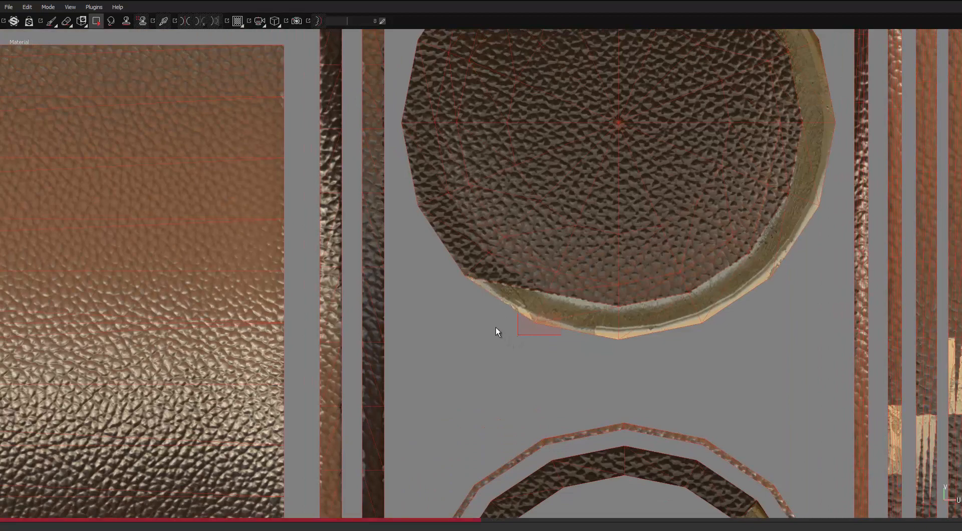
pyautogui.moveTo(477, 310); pyautogui.dragTo(451, 263)
pyautogui.keyDown('alt'); pyautogui.moveTo(407, 151); pyautogui.dragTo(449, 263, button='middle'); pyautogui.keyUp('alt')
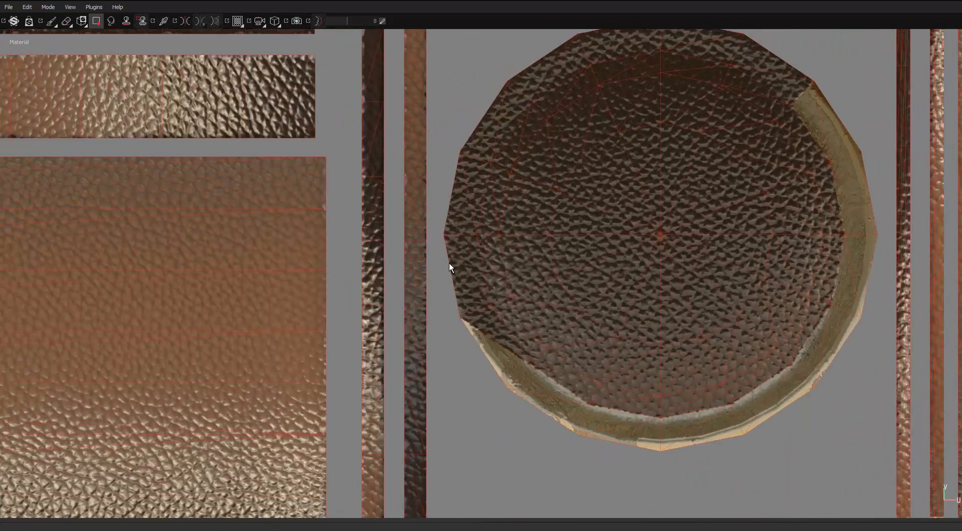
pyautogui.click(464, 300)
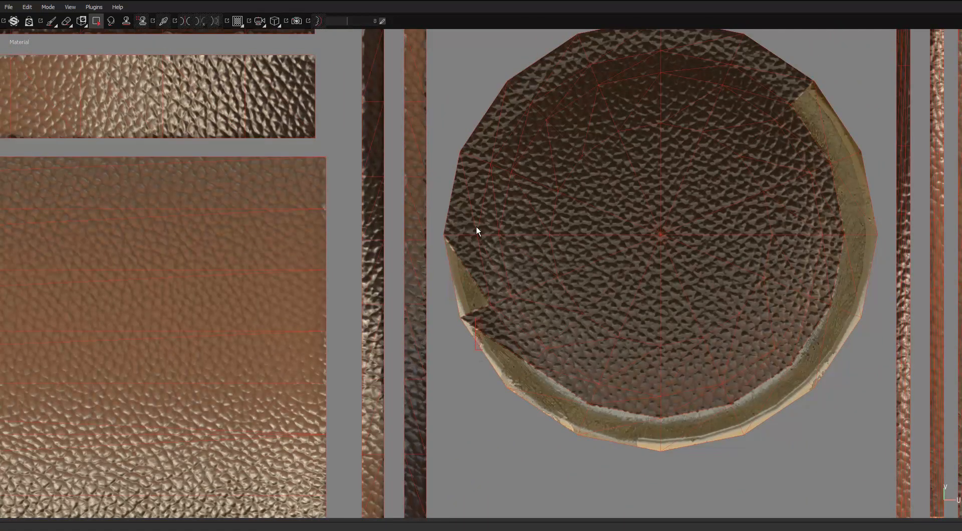
pyautogui.keyDown('alt'); pyautogui.moveTo(476, 231); pyautogui.dragTo(458, 288, button='middle'); pyautogui.keyUp('alt')
pyautogui.click(457, 361)
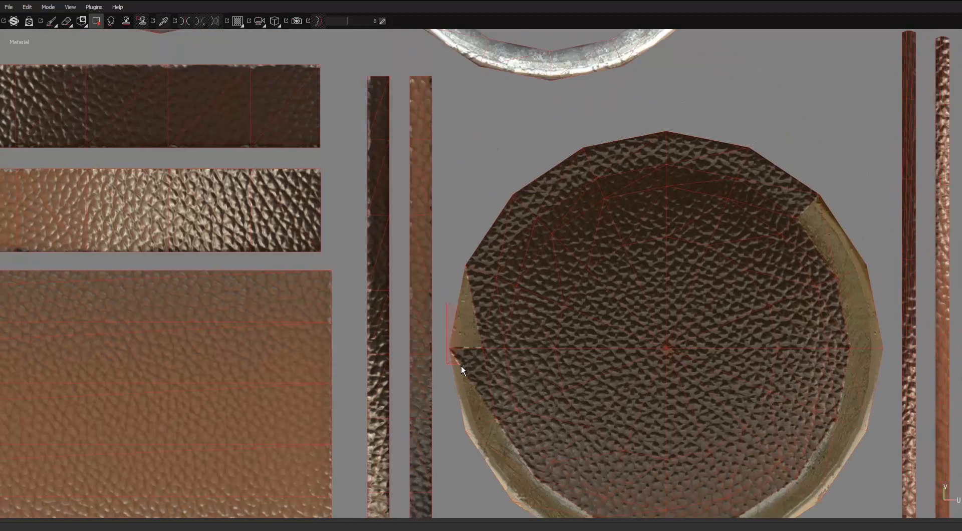
# Fill the upper-left and top rim segments of the lower disc island up to the filled upper-right ones
pyautogui.click(473, 273)
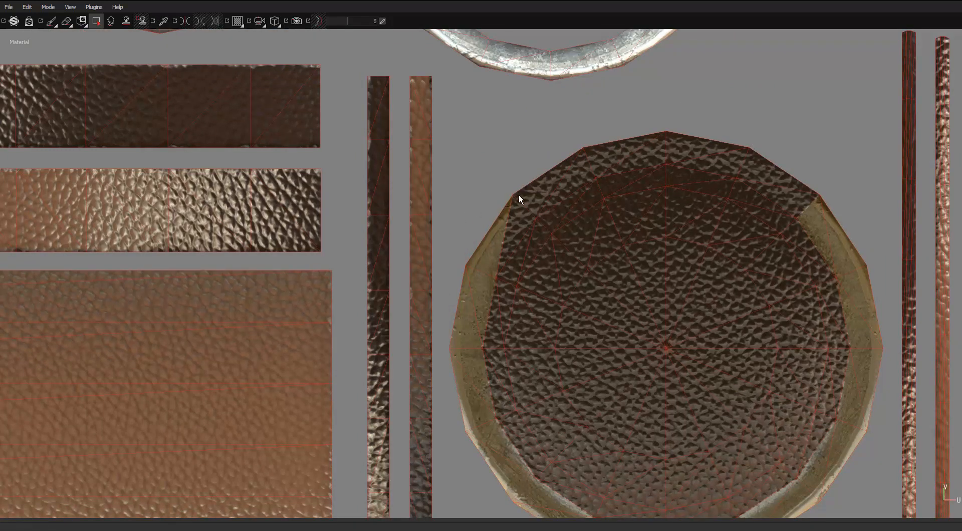
pyautogui.click(530, 206)
pyautogui.click(613, 156)
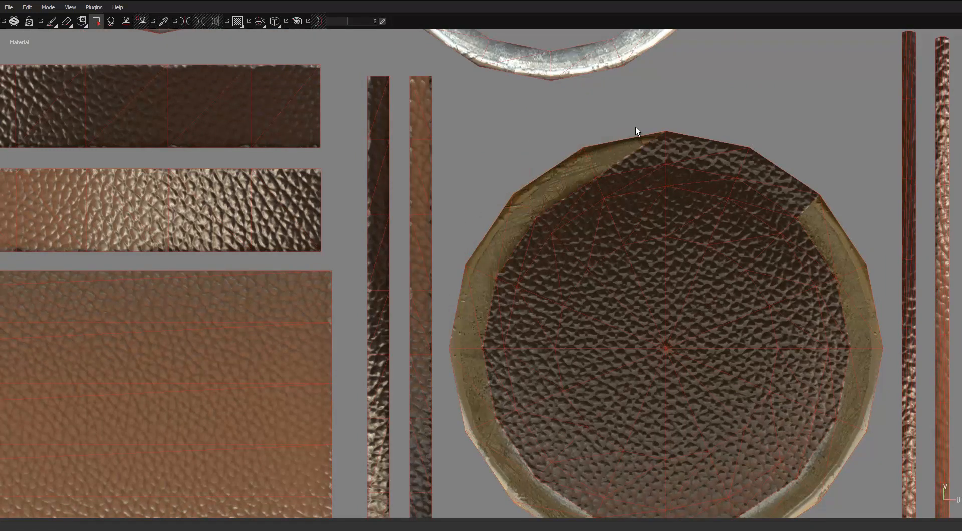
pyautogui.click(683, 146)
pyautogui.click(735, 165)
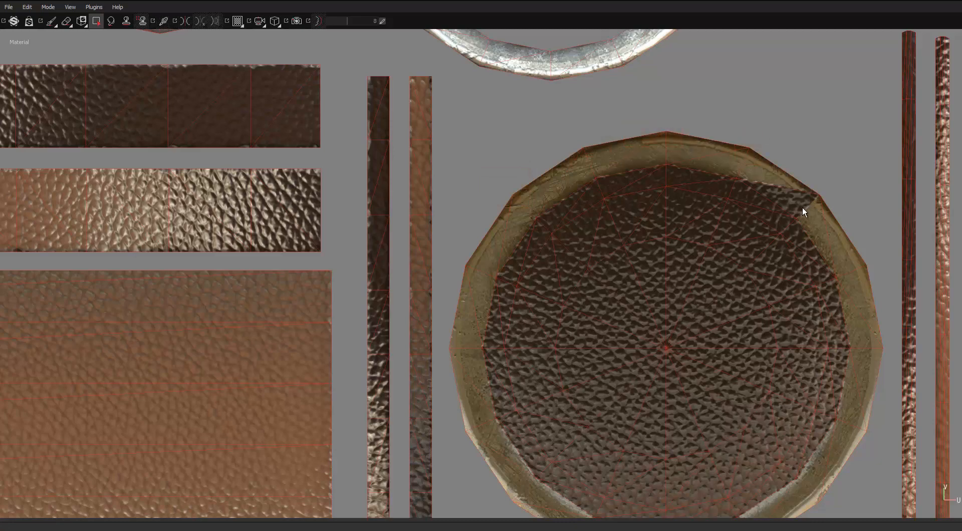
# Fill all segments of the two concentric ring islands below the lower disc in the Bronze Armor mask
pyautogui.scroll(-10, 802, 209)
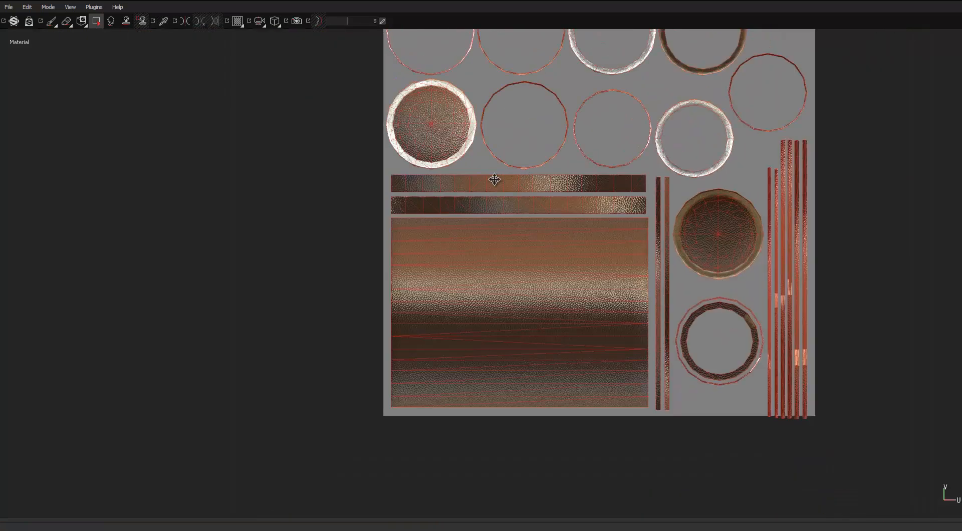
pyautogui.scroll(10, 759, 218)
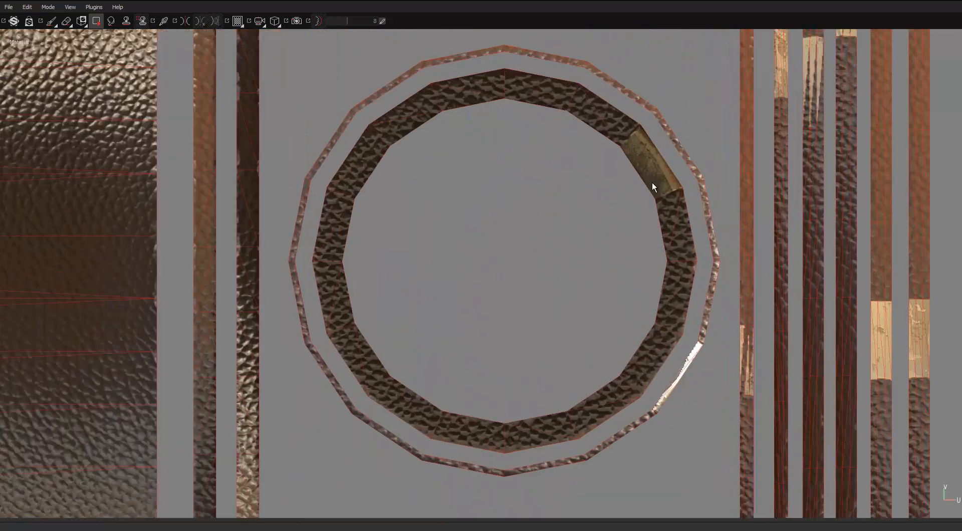
pyautogui.scroll(1, 652, 186)
pyautogui.moveTo(620, 187); pyautogui.dragTo(408, 62)
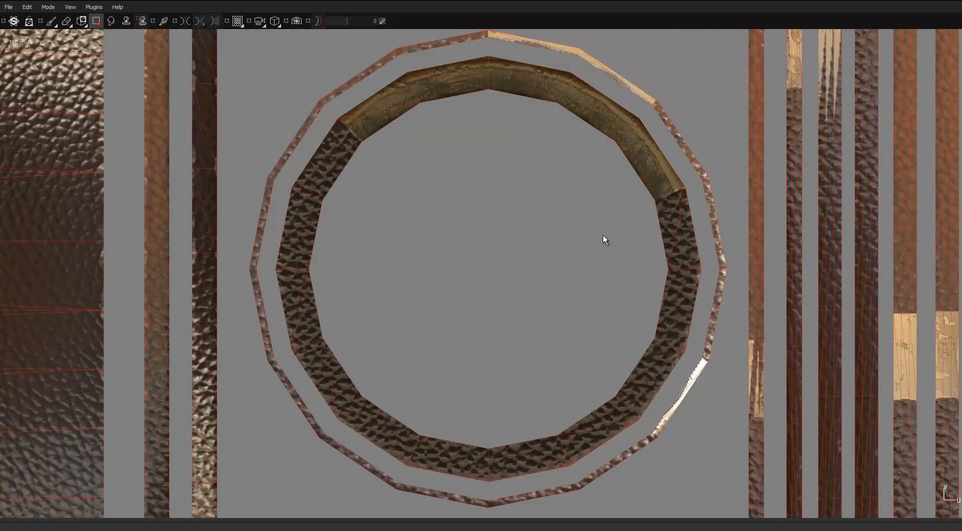
pyautogui.scroll(-2, 603, 236)
pyautogui.scroll(1, 654, 119)
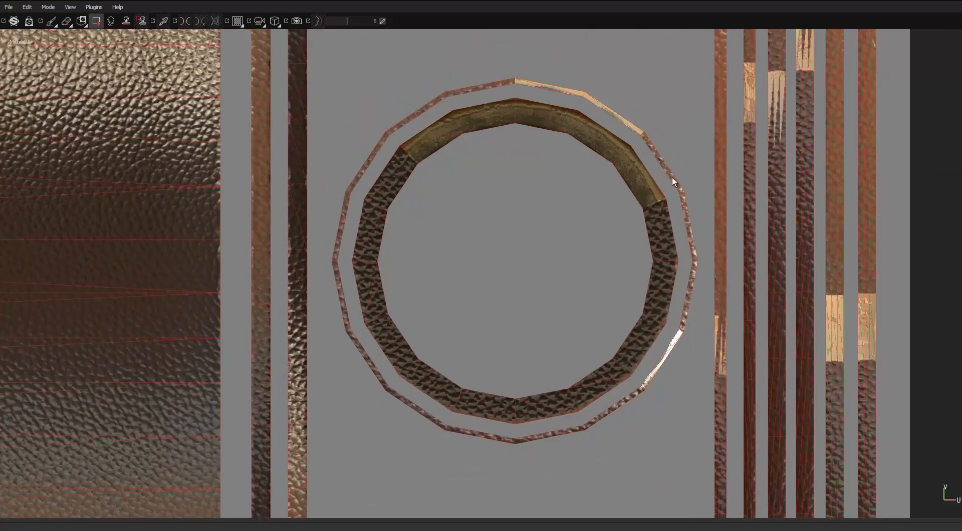
pyautogui.moveTo(540, 276); pyautogui.dragTo(321, 453)
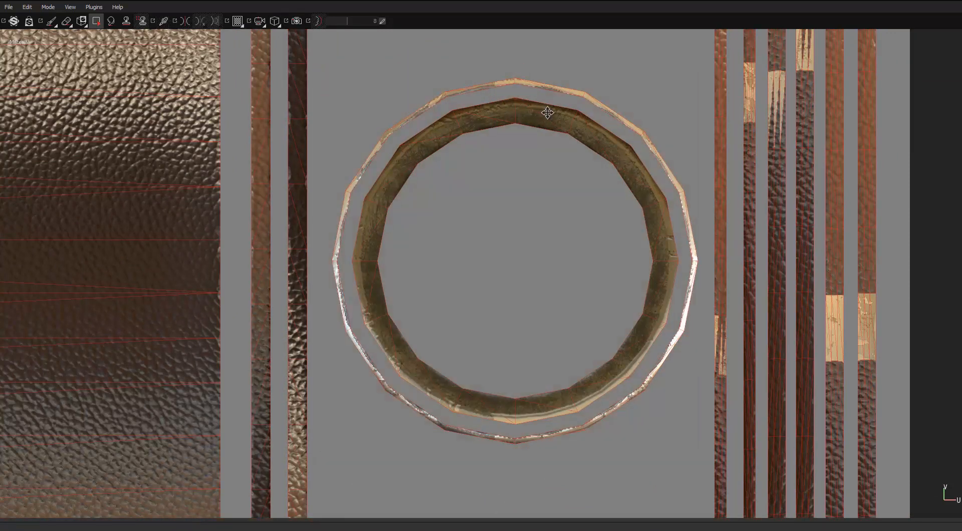
pyautogui.moveTo(540, 107); pyautogui.dragTo(546, 114, button='middle')
# Examine the scroll's cap and base rims in the 3D view for faces not yet covered by the bronze
pyautogui.press('F2')
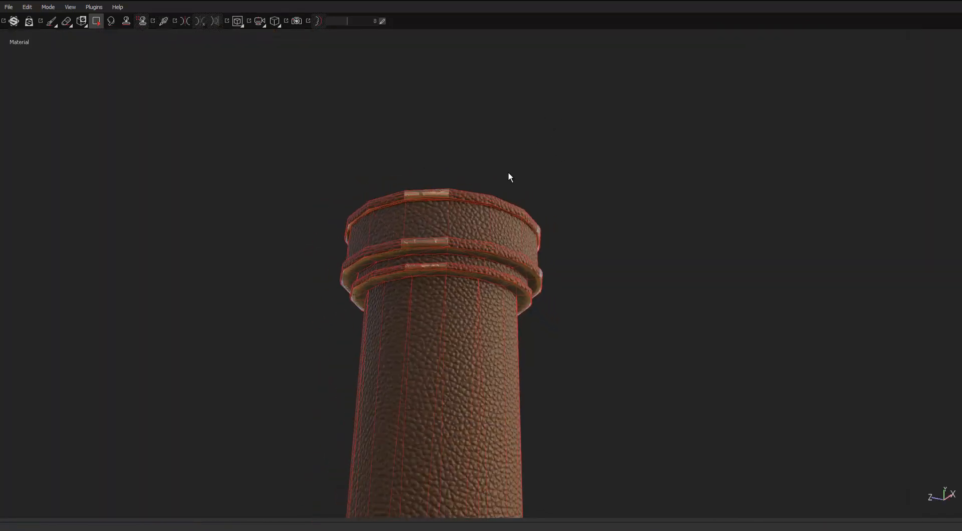
pyautogui.moveTo(476, 280); pyautogui.dragTo(500, 200, button='middle')
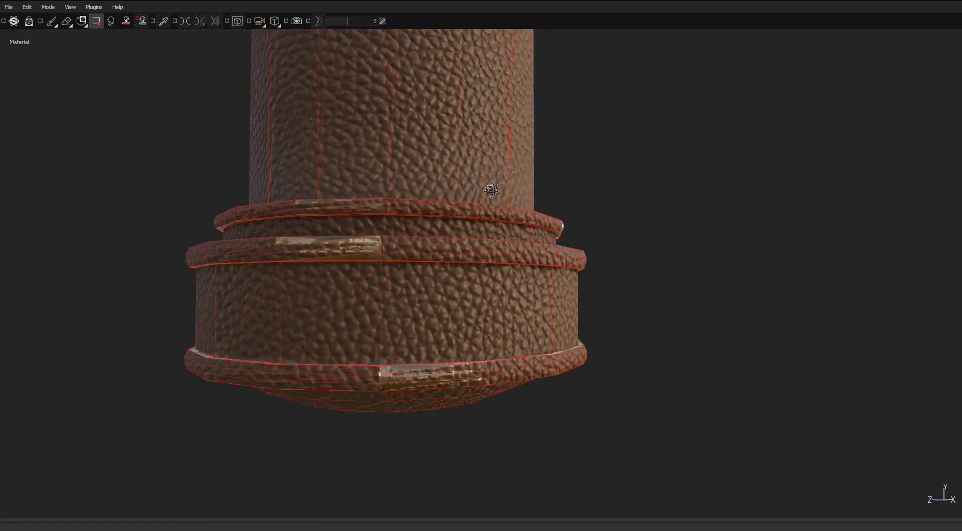
pyautogui.scroll(4, 396, 232)
pyautogui.scroll(-4, 401, 220)
pyautogui.moveTo(416, 198); pyautogui.dragTo(445, 271, button='middle')
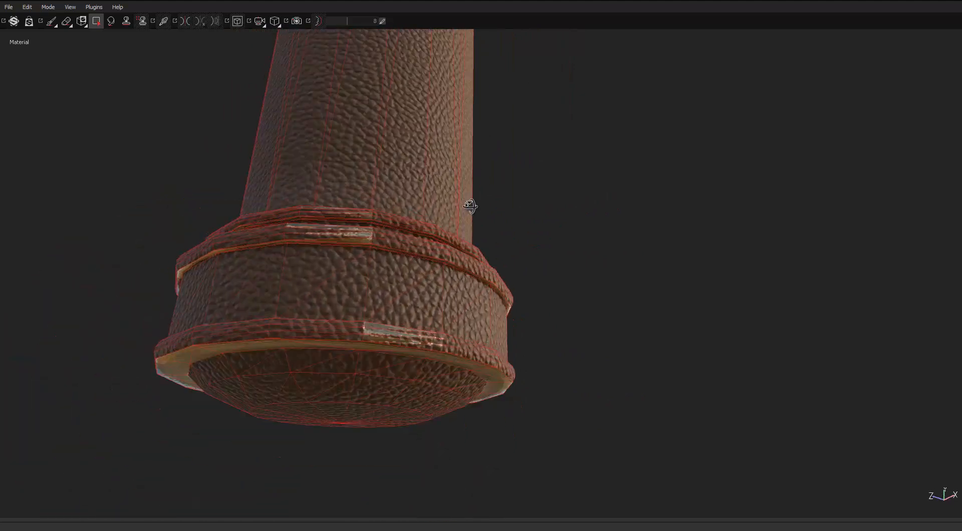
pyautogui.scroll(2, 439, 266)
pyautogui.scroll(-4, 426, 263)
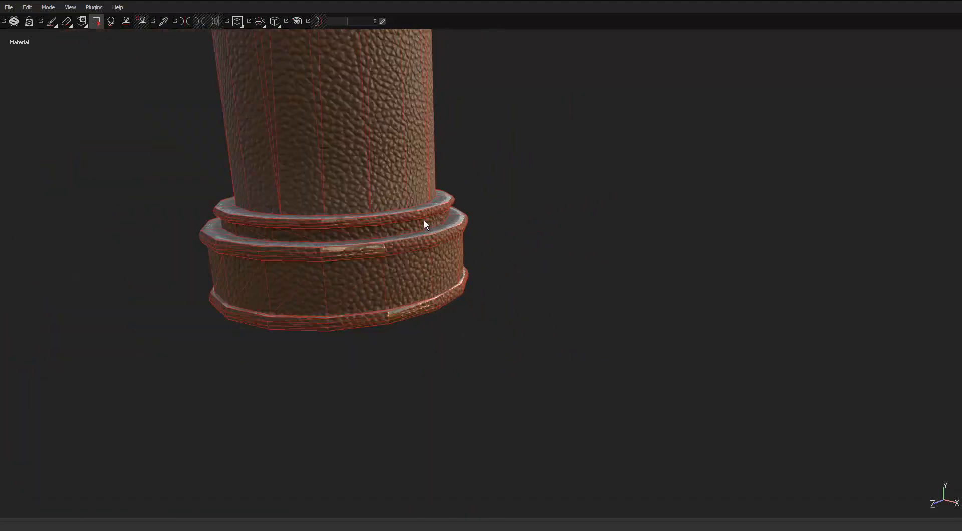
pyautogui.scroll(-2, 422, 229)
pyautogui.moveTo(414, 226); pyautogui.dragTo(421, 298, button='middle')
pyautogui.scroll(-4, 421, 299)
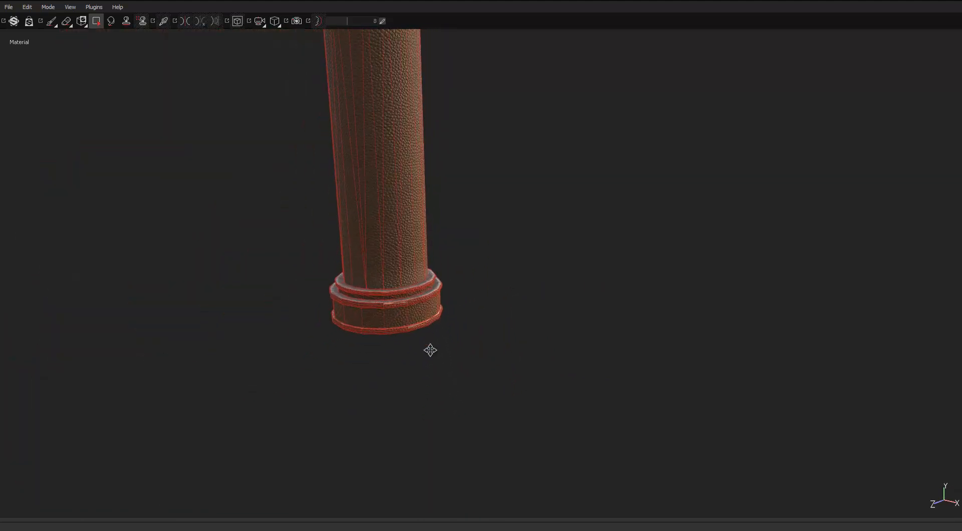
pyautogui.moveTo(429, 348); pyautogui.dragTo(413, 146, button='middle')
pyautogui.scroll(2, 414, 148)
# Fill the six narrow strips at the UV layout's right edge and the two strips beside the scroll body island in the mask
pyautogui.press('F3')
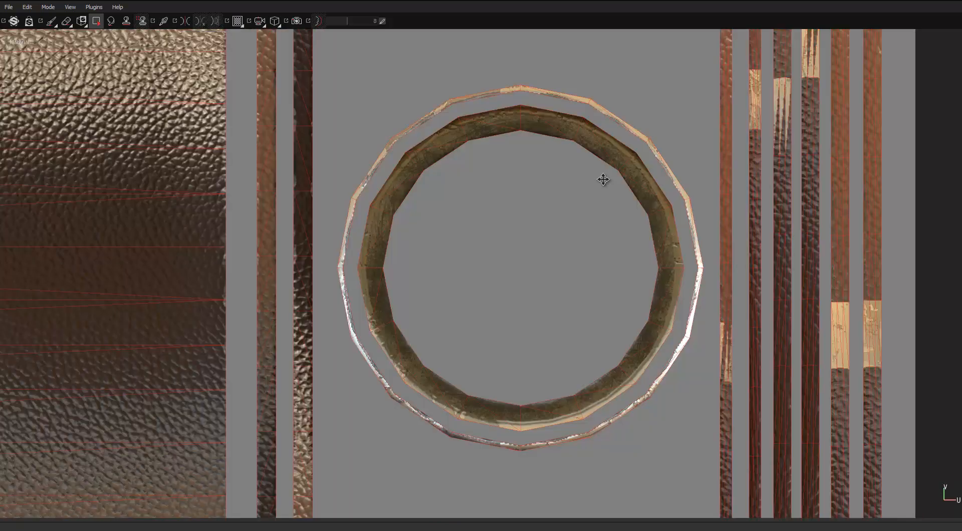
pyautogui.scroll(-5, 604, 180)
pyautogui.scroll(-3, 516, 142)
pyautogui.keyDown('alt'); pyautogui.moveTo(472, 41); pyautogui.dragTo(485, 202, button='middle'); pyautogui.keyUp('alt')
pyautogui.scroll(2, 486, 202)
pyautogui.scroll(4, 485, 202)
pyautogui.scroll(-5, 486, 202)
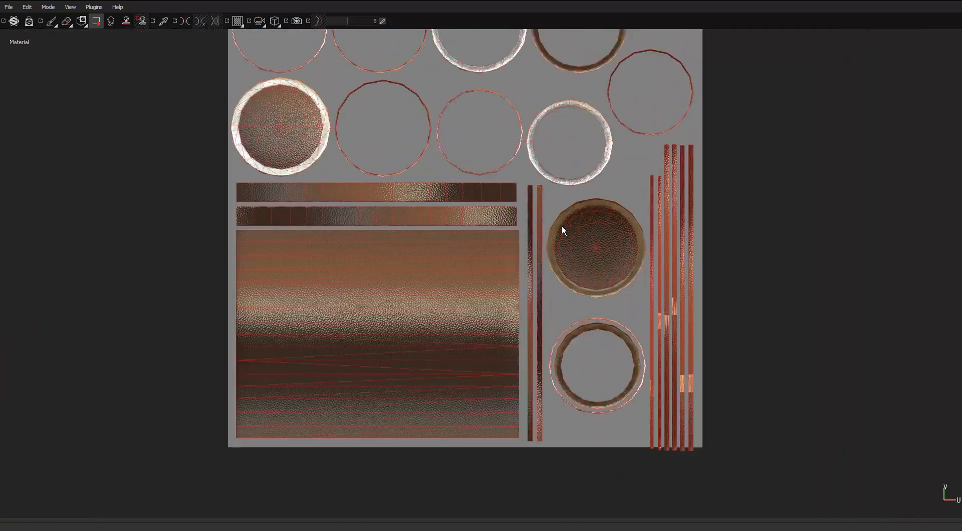
pyautogui.keyDown('alt'); pyautogui.moveTo(662, 266); pyautogui.dragTo(541, 213, button='middle'); pyautogui.keyUp('alt')
pyautogui.scroll(3, 542, 212)
pyautogui.scroll(-1, 551, 212)
pyautogui.keyDown('alt'); pyautogui.moveTo(579, 346); pyautogui.dragTo(566, 279, button='middle'); pyautogui.keyUp('alt')
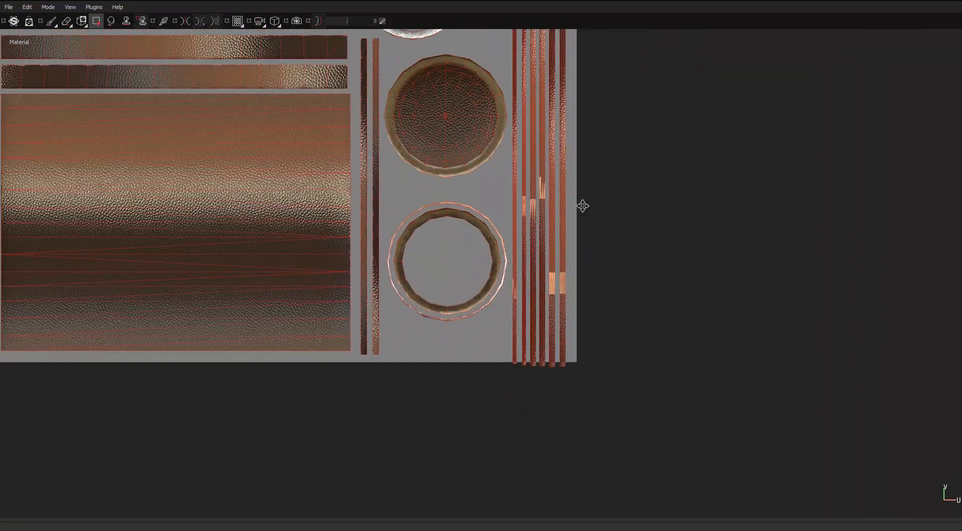
pyautogui.keyDown('alt'); pyautogui.moveTo(581, 205); pyautogui.dragTo(602, 277, button='middle'); pyautogui.keyUp('alt')
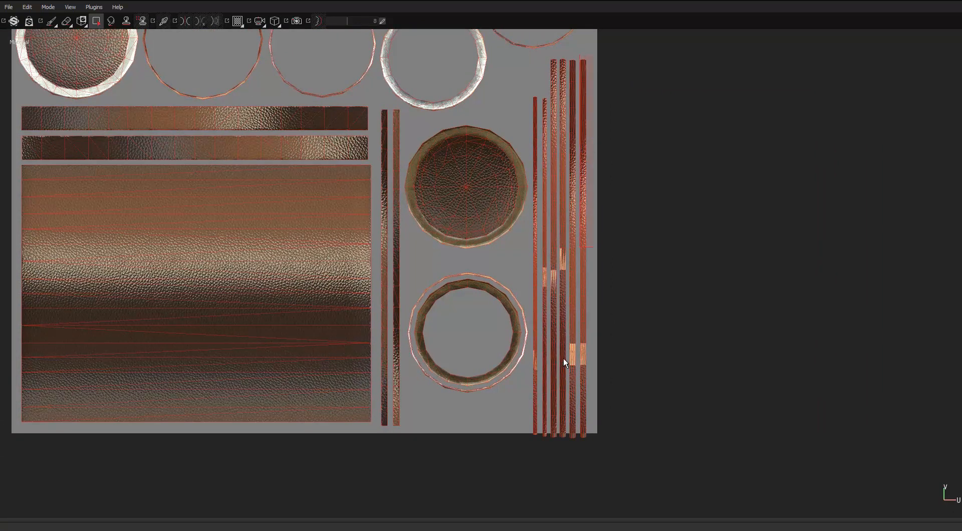
pyautogui.moveTo(564, 361); pyautogui.dragTo(531, 461)
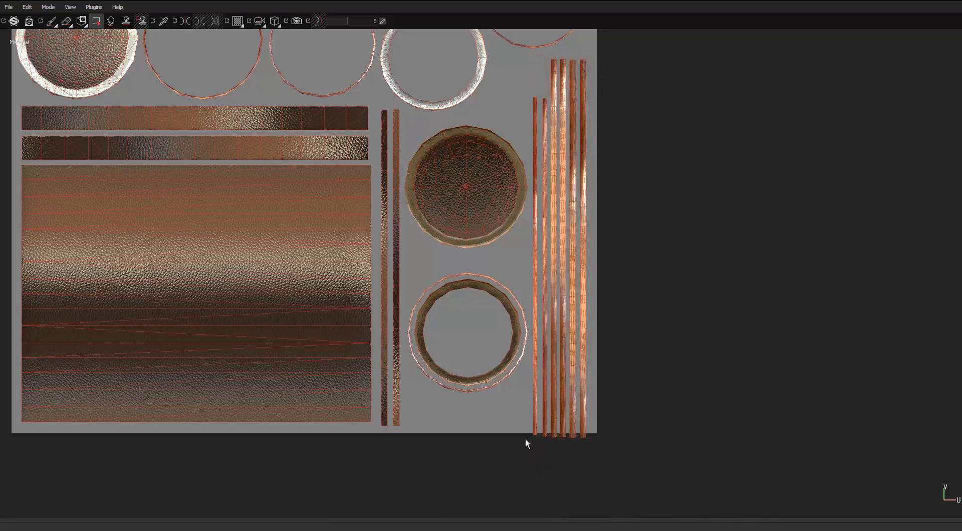
pyautogui.moveTo(391, 265); pyautogui.dragTo(400, 438)
pyautogui.scroll(2, 522, 193)
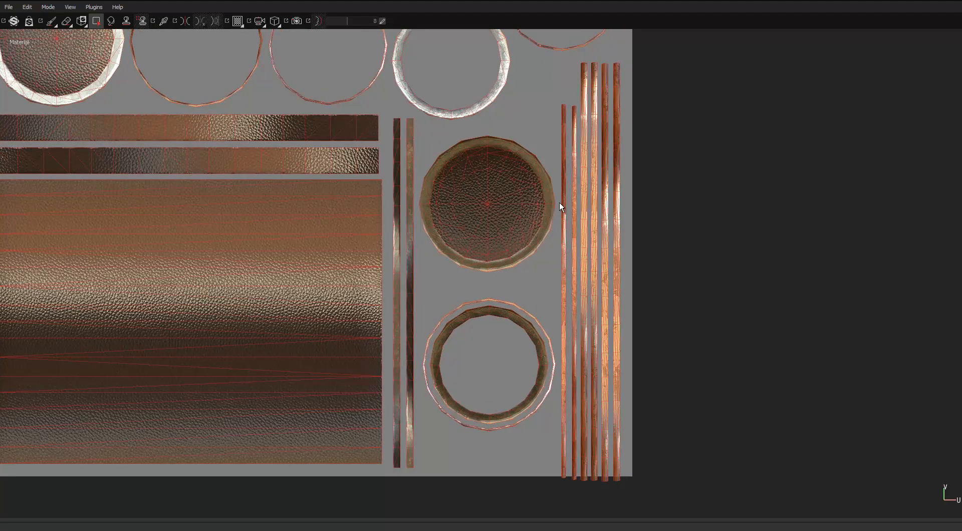
# Examine the bronze trim around the whole scroll in the 3D view, from the cap down to the base's underside
pyautogui.press('F2')
pyautogui.keyDown('alt'); pyautogui.moveTo(559, 202); pyautogui.dragTo(546, 159, button='middle'); pyautogui.keyUp('alt')
pyautogui.keyDown('alt'); pyautogui.moveTo(546, 159); pyautogui.dragTo(404, 270, button='right'); pyautogui.keyUp('alt')
pyautogui.keyDown('alt'); pyautogui.moveTo(405, 270); pyautogui.dragTo(383, 351, button='middle'); pyautogui.keyUp('alt')
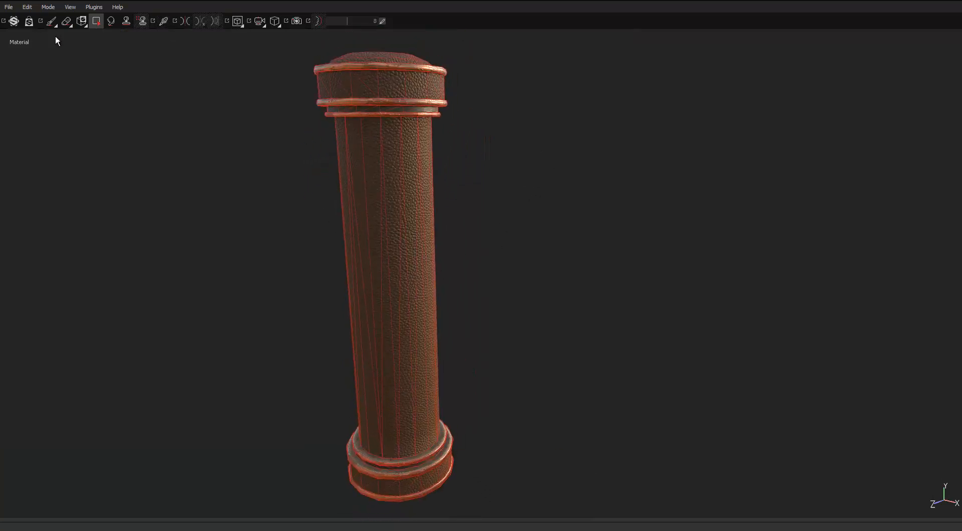
pyautogui.keyDown('alt'); pyautogui.moveTo(407, 237); pyautogui.dragTo(397, 170); pyautogui.keyUp('alt')
pyautogui.moveTo(397, 170)
pyautogui.keyDown('alt'); pyautogui.mouseDown(button='right')
pyautogui.moveTo(411, 122)
pyautogui.moveTo(528, 96)
pyautogui.mouseUp(button='right'); pyautogui.keyUp('alt')
pyautogui.keyDown('alt'); pyautogui.moveTo(529, 95); pyautogui.dragTo(429, 137); pyautogui.keyUp('alt')
pyautogui.keyDown('alt'); pyautogui.moveTo(429, 137); pyautogui.dragTo(504, 140, button='right'); pyautogui.keyUp('alt')
pyautogui.keyDown('alt'); pyautogui.moveTo(505, 140); pyautogui.dragTo(407, 143); pyautogui.keyUp('alt')
pyautogui.keyDown('alt'); pyautogui.moveTo(406, 143); pyautogui.dragTo(407, 139, button='right'); pyautogui.keyUp('alt')
pyautogui.keyDown('alt'); pyautogui.moveTo(408, 140); pyautogui.dragTo(464, 223); pyautogui.keyUp('alt')
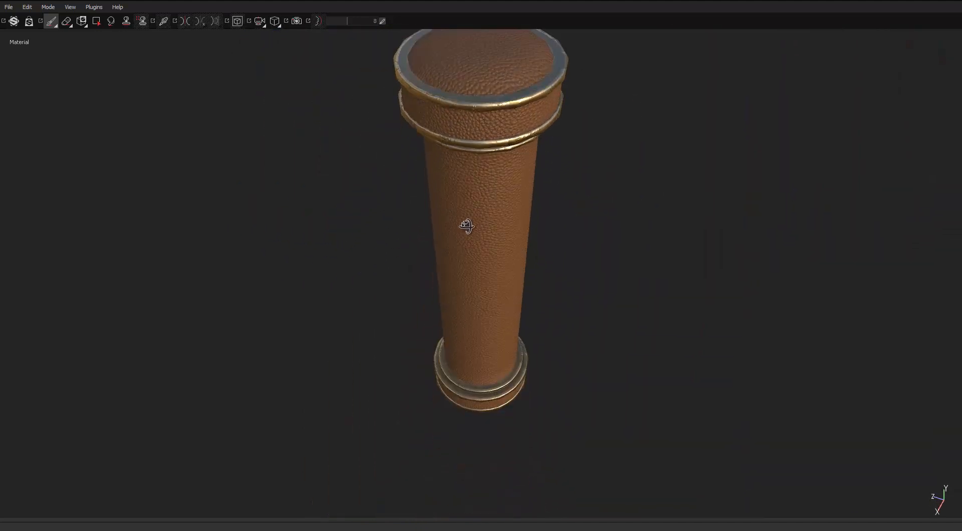
pyautogui.keyDown('alt'); pyautogui.moveTo(463, 223); pyautogui.dragTo(498, 311, button='right'); pyautogui.keyUp('alt')
pyautogui.keyDown('alt'); pyautogui.moveTo(497, 312); pyautogui.dragTo(488, 399); pyautogui.keyUp('alt')
pyautogui.keyDown('alt'); pyautogui.moveTo(487, 399); pyautogui.dragTo(485, 337, button='right'); pyautogui.keyUp('alt')
pyautogui.keyDown('alt'); pyautogui.moveTo(485, 337); pyautogui.dragTo(501, 290); pyautogui.keyUp('alt')
pyautogui.keyDown('alt'); pyautogui.moveTo(501, 290); pyautogui.dragTo(464, 272, button='right'); pyautogui.keyUp('alt')
pyautogui.keyDown('alt'); pyautogui.moveTo(464, 272); pyautogui.dragTo(563, 299); pyautogui.keyUp('alt')
pyautogui.keyDown('alt'); pyautogui.moveTo(563, 299); pyautogui.dragTo(502, 209, button='right'); pyautogui.keyUp('alt')
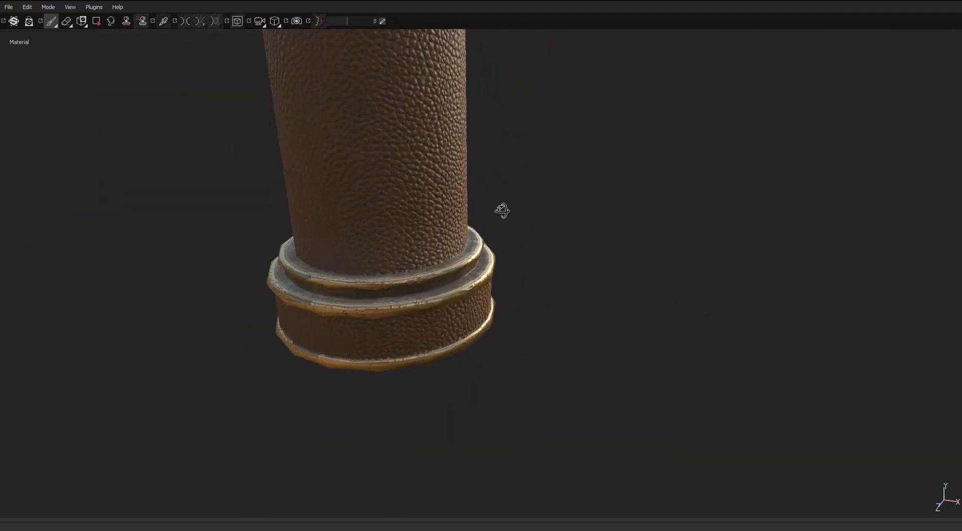
pyautogui.keyDown('alt'); pyautogui.moveTo(503, 209); pyautogui.dragTo(401, 369); pyautogui.keyUp('alt')
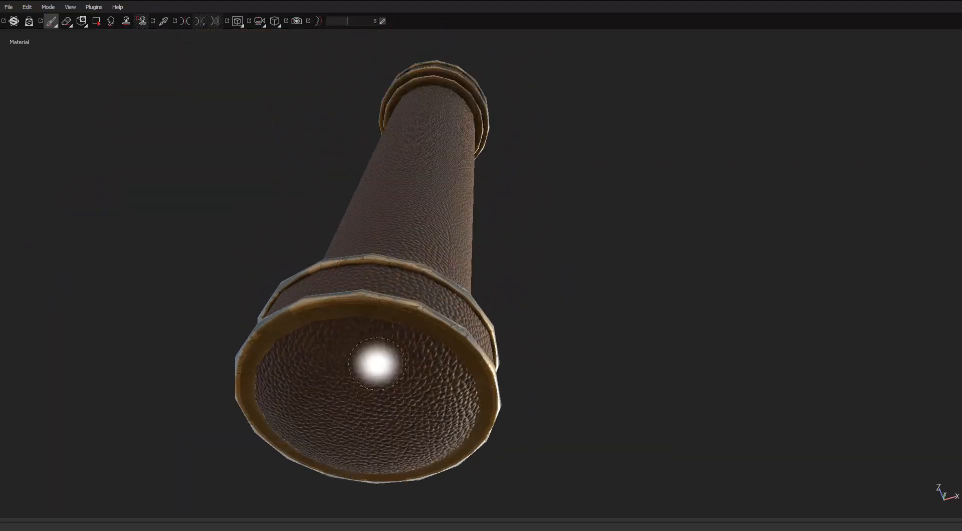
# Try filling the inner circle of the base's end face with bronze polygon by polygon in the Bronze Armor mask
pyautogui.click(96, 20)
pyautogui.keyDown('alt'); pyautogui.moveTo(394, 405); pyautogui.dragTo(377, 383, button='right'); pyautogui.keyUp('alt')
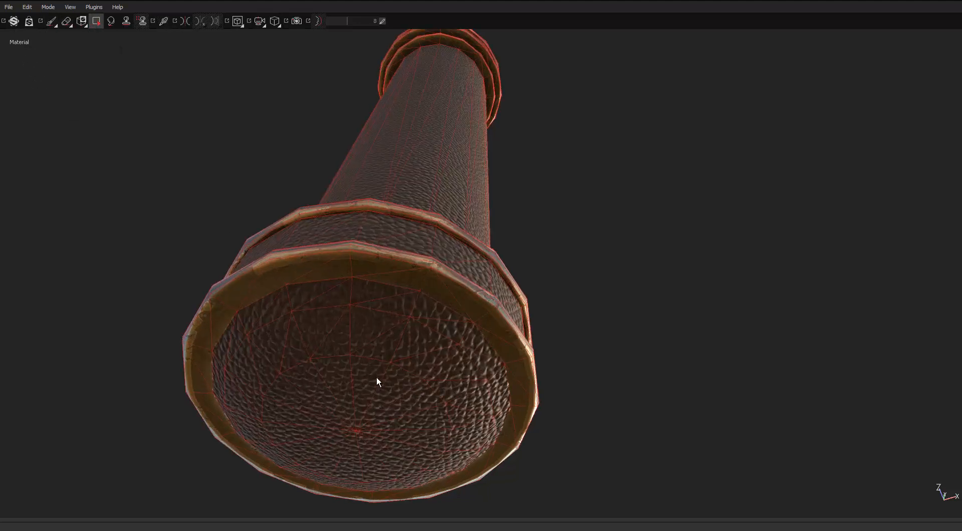
pyautogui.moveTo(419, 403)
pyautogui.keyDown('alt'); pyautogui.mouseDown()
pyautogui.moveTo(446, 407)
pyautogui.moveTo(427, 421)
pyautogui.moveTo(446, 434)
pyautogui.moveTo(459, 360)
pyautogui.moveTo(526, 273)
pyautogui.moveTo(457, 339)
pyautogui.mouseUp(); pyautogui.keyUp('alt')
pyautogui.moveTo(417, 378)
pyautogui.mouseDown()
pyautogui.moveTo(438, 366)
pyautogui.moveTo(388, 389)
pyautogui.moveTo(349, 367)
pyautogui.mouseUp()
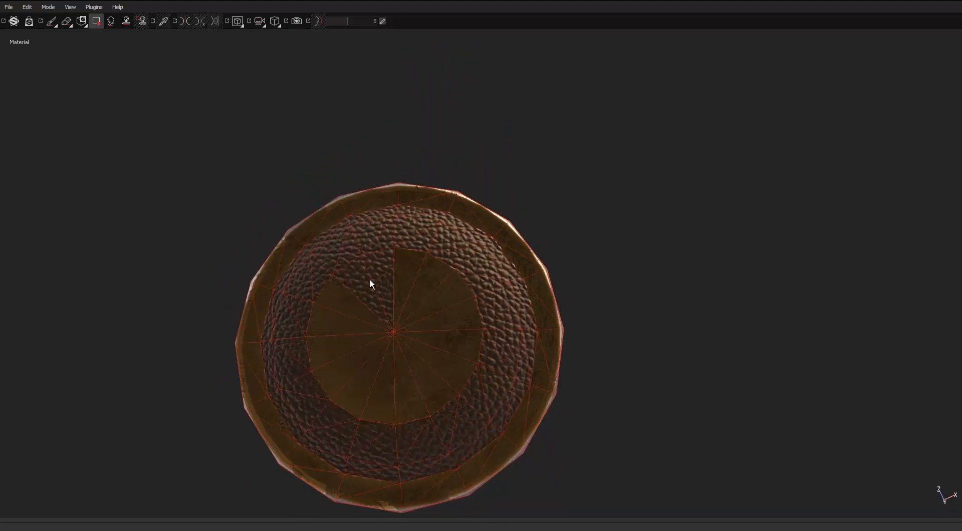
pyautogui.keyDown('alt'); pyautogui.moveTo(378, 276); pyautogui.dragTo(426, 317); pyautogui.keyUp('alt')
# Undo the bronze fill on the base's end face
pyautogui.press('Tab')
pyautogui.press('ctrl')
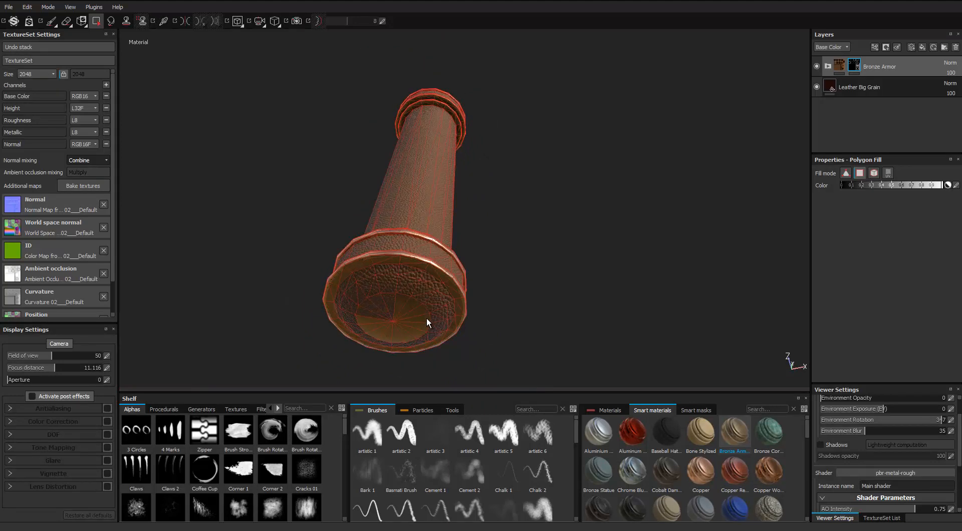
pyautogui.press('ctrl')
pyautogui.keyDown('ctrl'); pyautogui.click(427, 322); pyautogui.keyUp('ctrl')
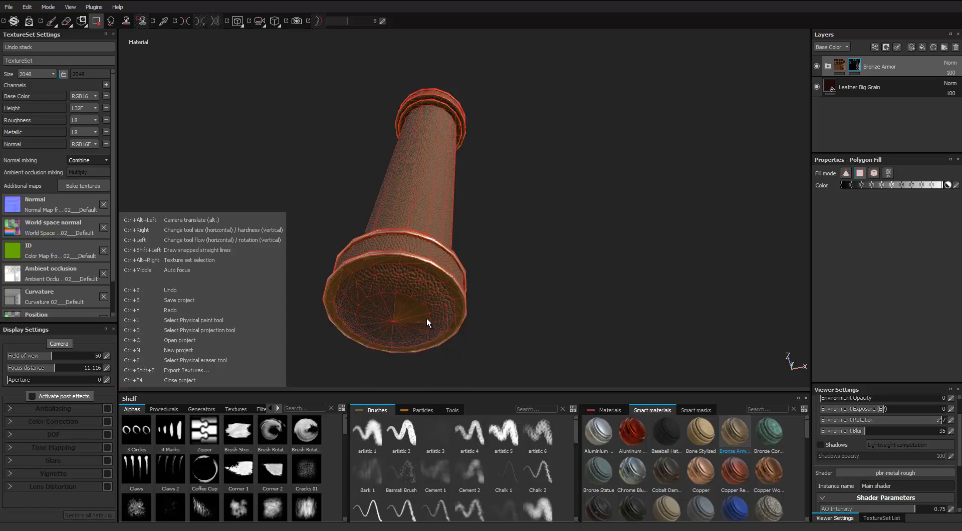
# Add the Gold Pure material as a new layer above Bronze Armor
pyautogui.keyDown('alt'); pyautogui.moveTo(426, 323); pyautogui.dragTo(481, 236); pyautogui.keyUp('alt')
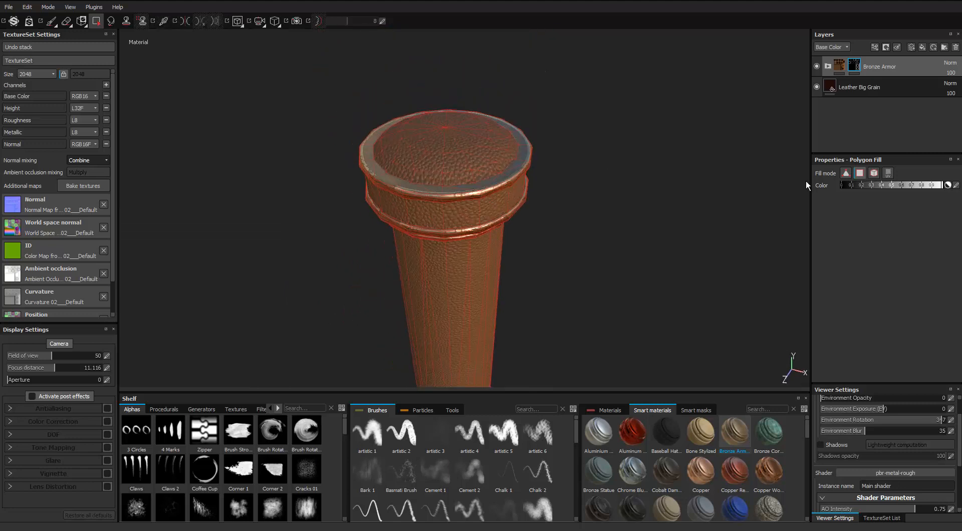
pyautogui.keyDown('alt'); pyautogui.moveTo(629, 209); pyautogui.dragTo(614, 202); pyautogui.keyUp('alt')
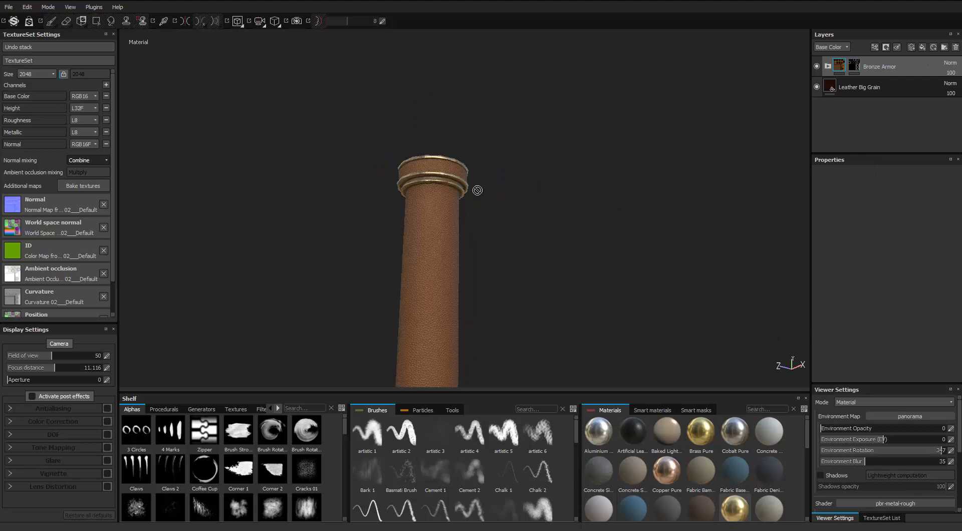
pyautogui.keyDown('alt'); pyautogui.moveTo(476, 189); pyautogui.dragTo(450, 127); pyautogui.keyUp('alt')
pyautogui.keyDown('alt'); pyautogui.moveTo(450, 127); pyautogui.dragTo(533, 314, button='right'); pyautogui.keyUp('alt')
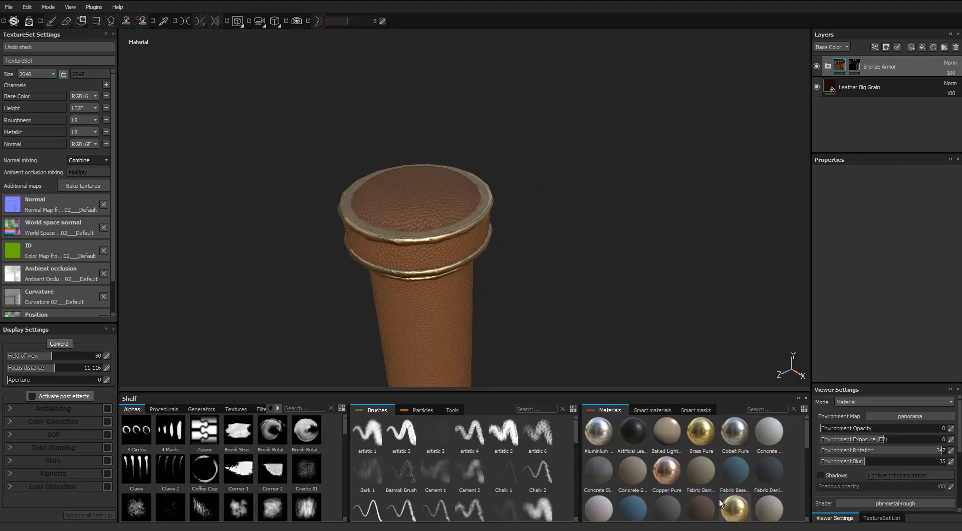
pyautogui.scroll(-1, 664, 422)
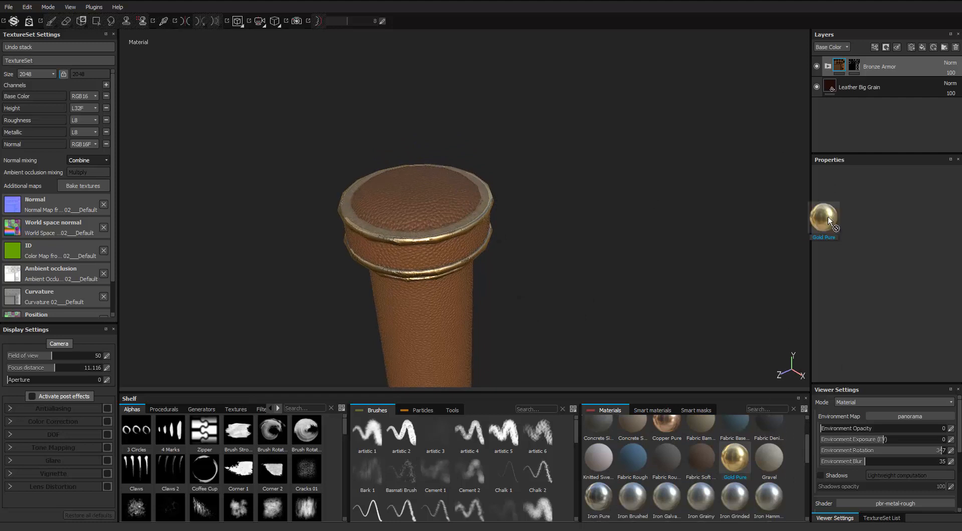
pyautogui.moveTo(828, 216); pyautogui.dragTo(877, 59)
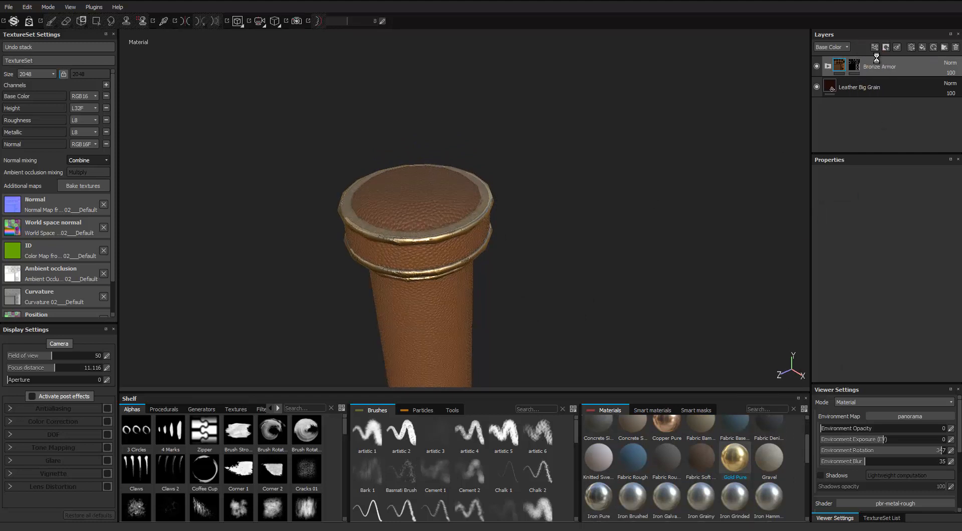
# Add a black mask to the Gold Pure layer
pyautogui.keyDown('alt'); pyautogui.moveTo(499, 172); pyautogui.dragTo(517, 178, button='middle'); pyautogui.keyUp('alt')
pyautogui.keyDown('alt'); pyautogui.moveTo(517, 177); pyautogui.dragTo(573, 167, button='right'); pyautogui.keyUp('alt')
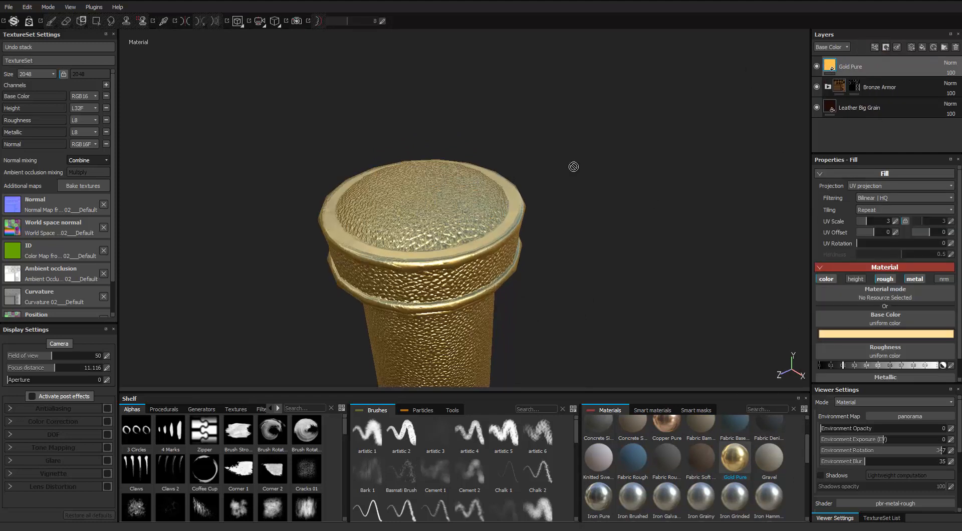
pyautogui.rightClick(851, 68)
pyautogui.click(869, 84)
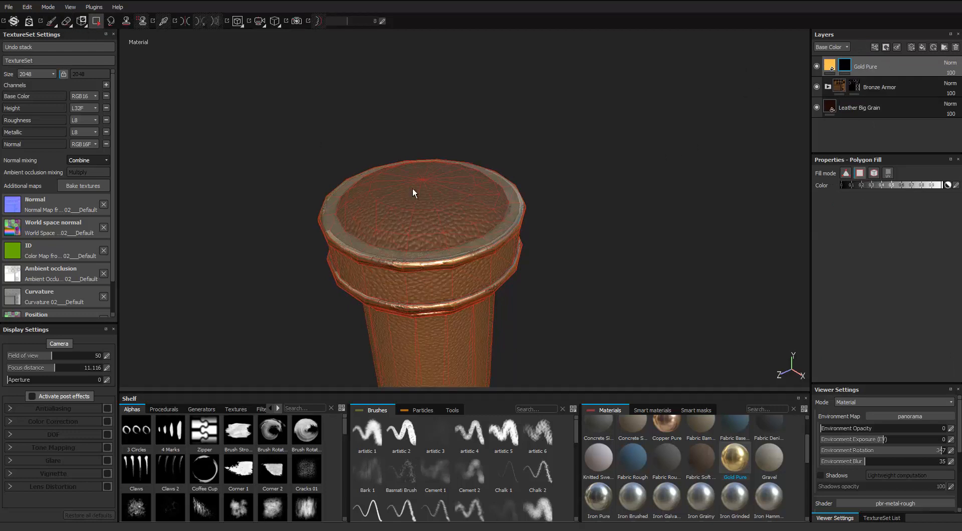
# Fill all inner-circle segments of the cap's disc island in the Gold Pure mask using polygon fill
pyautogui.click(425, 203)
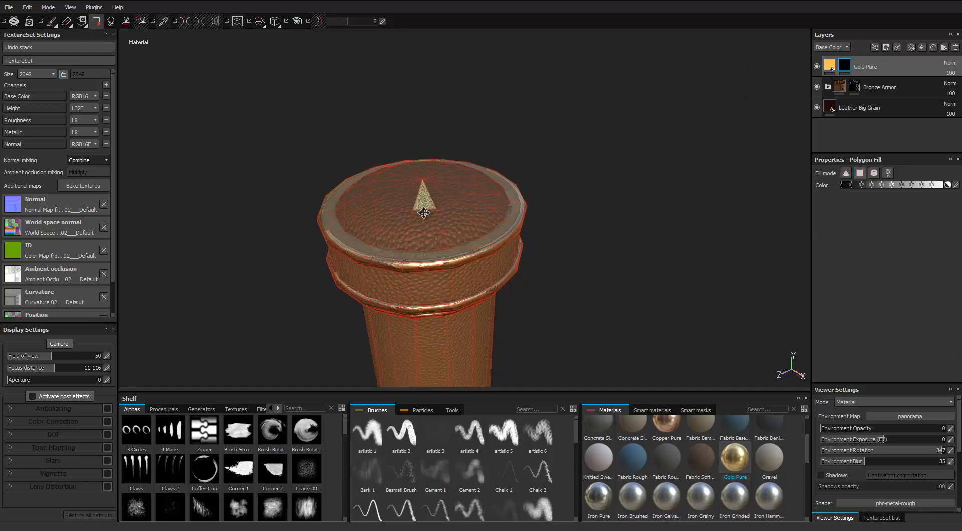
pyautogui.scroll(-4, 424, 212)
pyautogui.scroll(3, 424, 213)
pyautogui.press('F3')
pyautogui.scroll(-2, 217, 137)
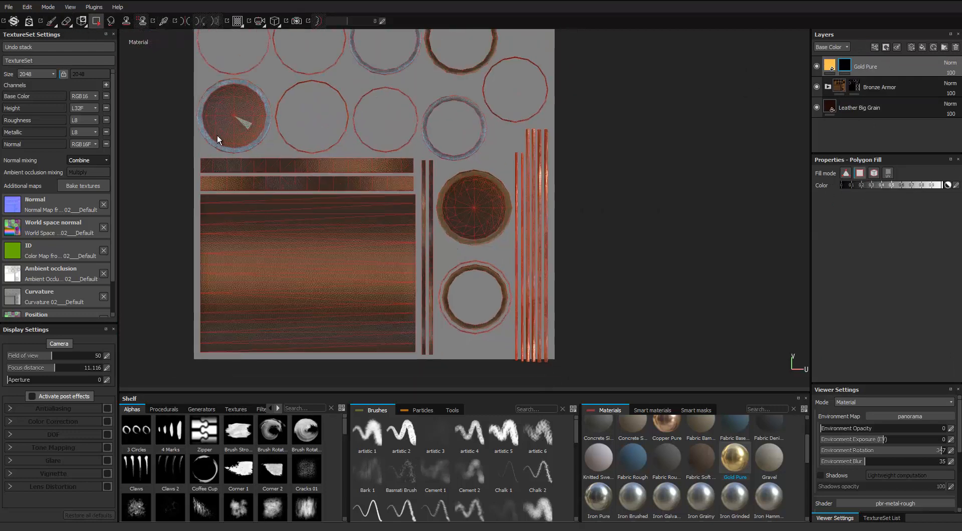
pyautogui.scroll(6, 335, 173)
pyautogui.press('ctrl')
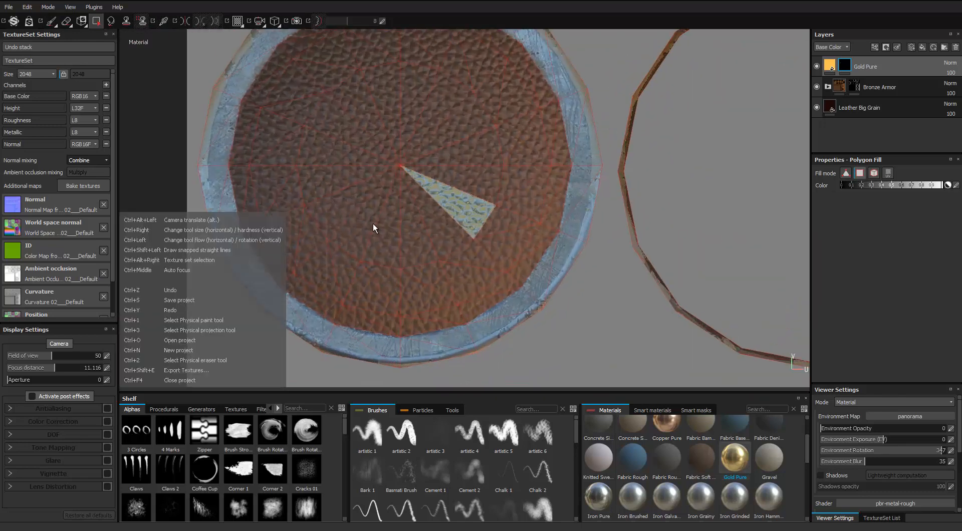
pyautogui.moveTo(440, 223)
pyautogui.mouseDown()
pyautogui.moveTo(365, 217)
pyautogui.moveTo(350, 196)
pyautogui.moveTo(347, 156)
pyautogui.moveTo(368, 109)
pyautogui.moveTo(413, 92)
pyautogui.moveTo(454, 115)
pyautogui.moveTo(480, 152)
pyautogui.mouseUp()
pyautogui.scroll(-4, 480, 152)
pyautogui.scroll(2, 479, 155)
pyautogui.scroll(-5, 479, 169)
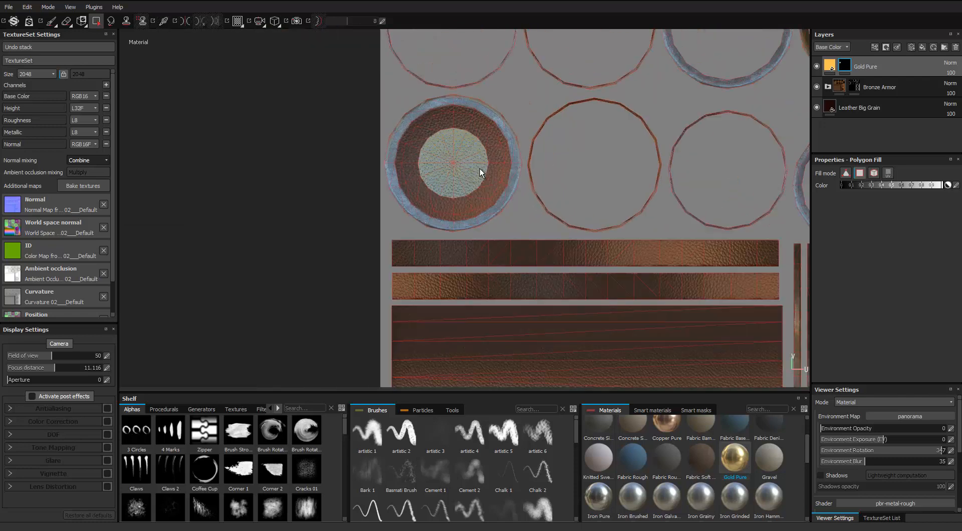
# Fill all inner-circle segments of the disc island beside the narrow strips in the Gold Pure mask
pyautogui.scroll(5, 356, 180)
pyautogui.scroll(1, 353, 104)
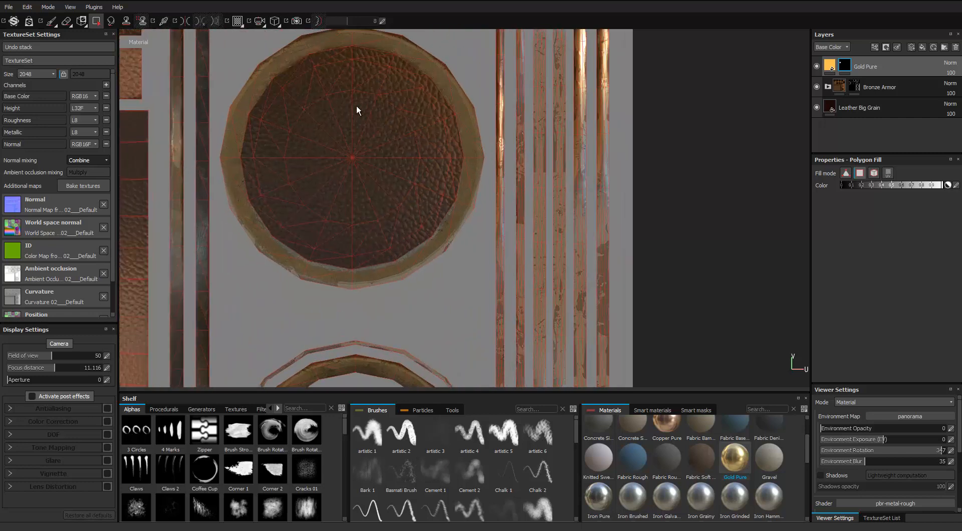
pyautogui.click(322, 116)
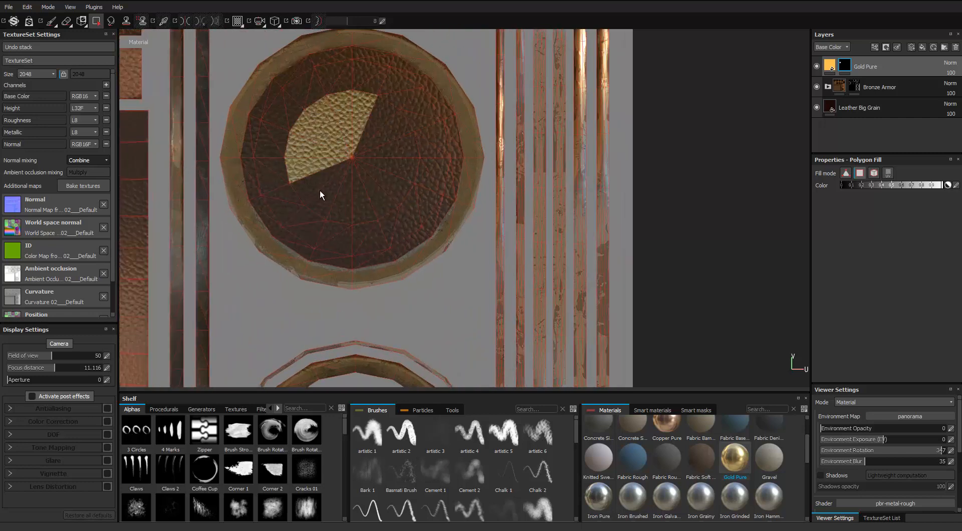
pyautogui.moveTo(321, 194); pyautogui.dragTo(339, 199)
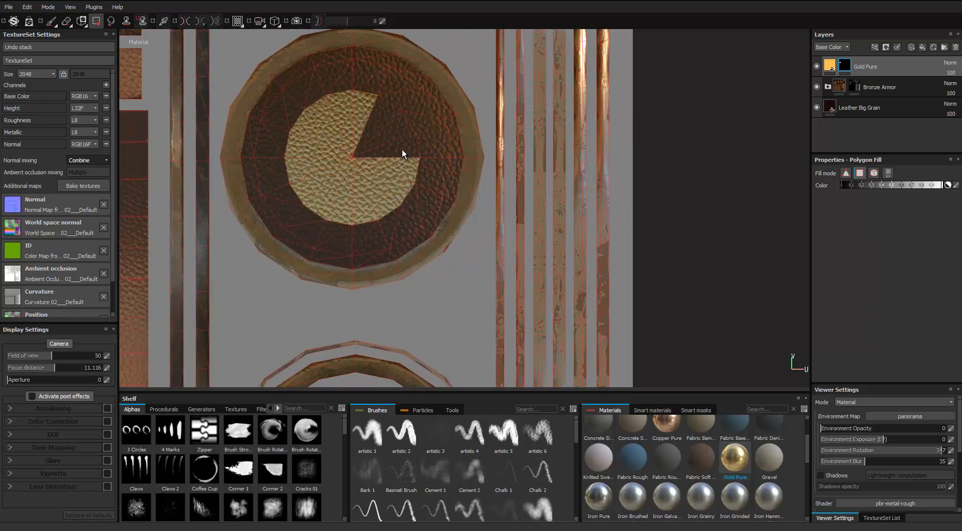
pyautogui.click(379, 110)
pyautogui.scroll(-3, 374, 143)
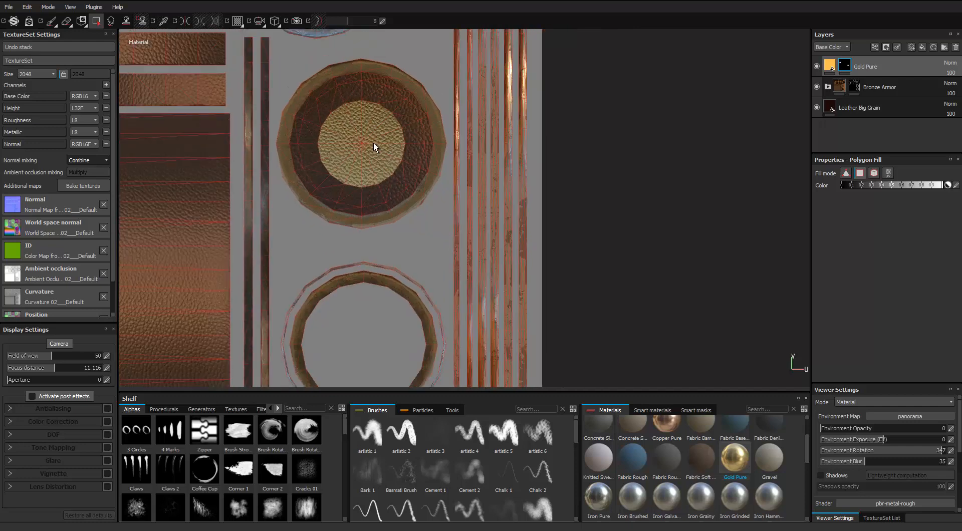
# Check the gold circle on the cap in 3D and enable the height channel of the Gold Pure fill
pyautogui.press('F2')
pyautogui.keyDown('alt'); pyautogui.moveTo(407, 146); pyautogui.dragTo(441, 150); pyautogui.keyUp('alt')
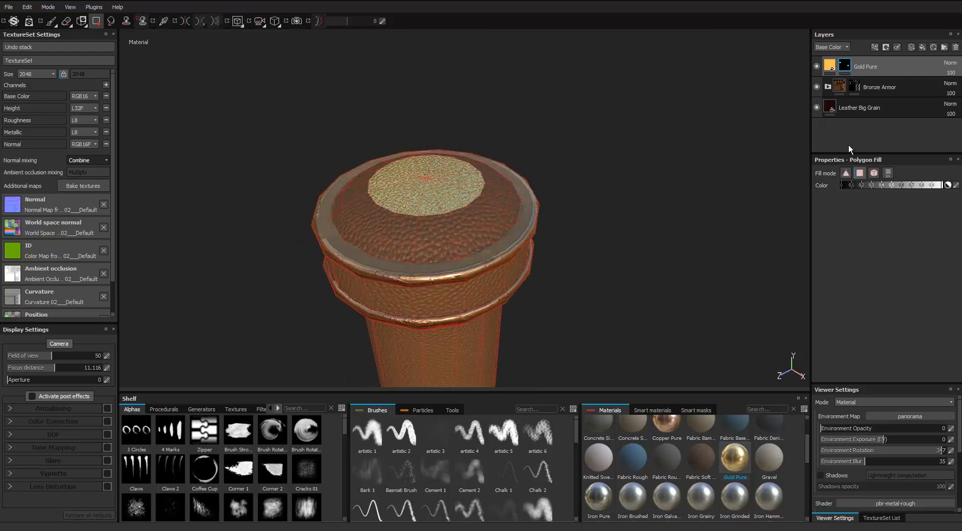
pyautogui.click(834, 65)
pyautogui.keyDown('alt'); pyautogui.moveTo(430, 206); pyautogui.dragTo(399, 233); pyautogui.keyUp('alt')
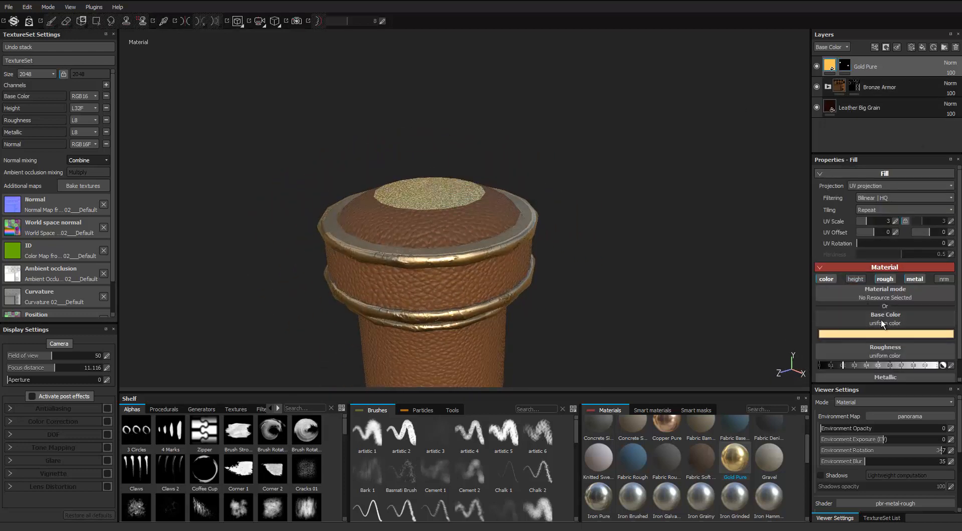
pyautogui.keyDown('alt'); pyautogui.moveTo(466, 195); pyautogui.dragTo(429, 206); pyautogui.keyUp('alt')
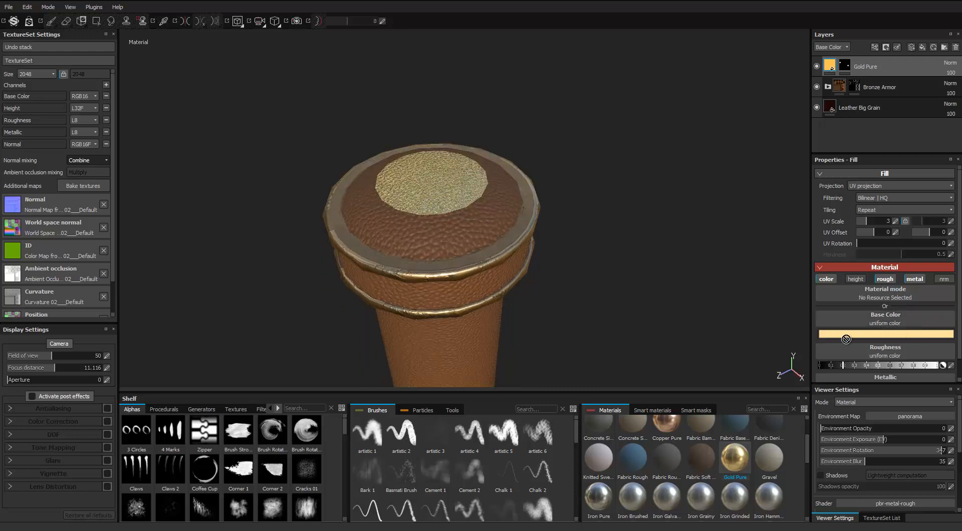
pyautogui.click(855, 279)
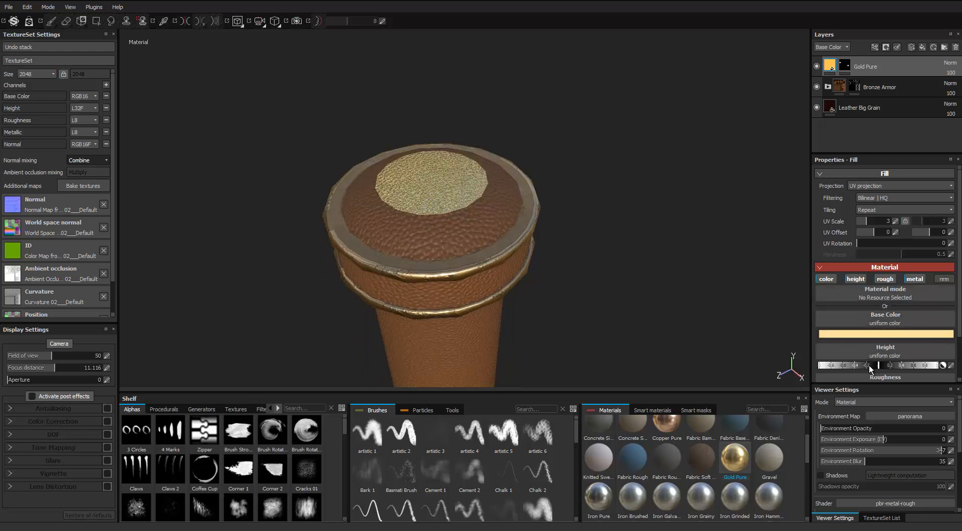
pyautogui.keyDown('alt'); pyautogui.moveTo(529, 213); pyautogui.dragTo(435, 160); pyautogui.keyUp('alt')
# Undo the last change and delete the Gold Pure layer
pyautogui.hotkey('ctrl', 'z')
pyautogui.click(955, 47)
pyautogui.keyDown('alt'); pyautogui.moveTo(301, 126); pyautogui.dragTo(351, 125); pyautogui.keyUp('alt')
# Try filling the inner circle of the cap's top face with bronze in the Bronze Armor mask
pyautogui.click(854, 66)
pyautogui.press('4')
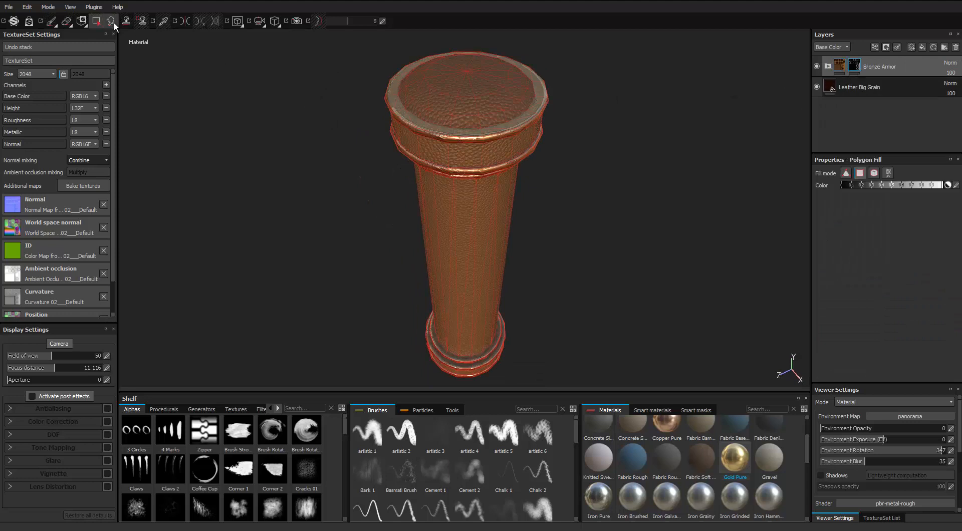
pyautogui.keyDown('alt'); pyautogui.moveTo(444, 104); pyautogui.dragTo(429, 193); pyautogui.keyUp('alt')
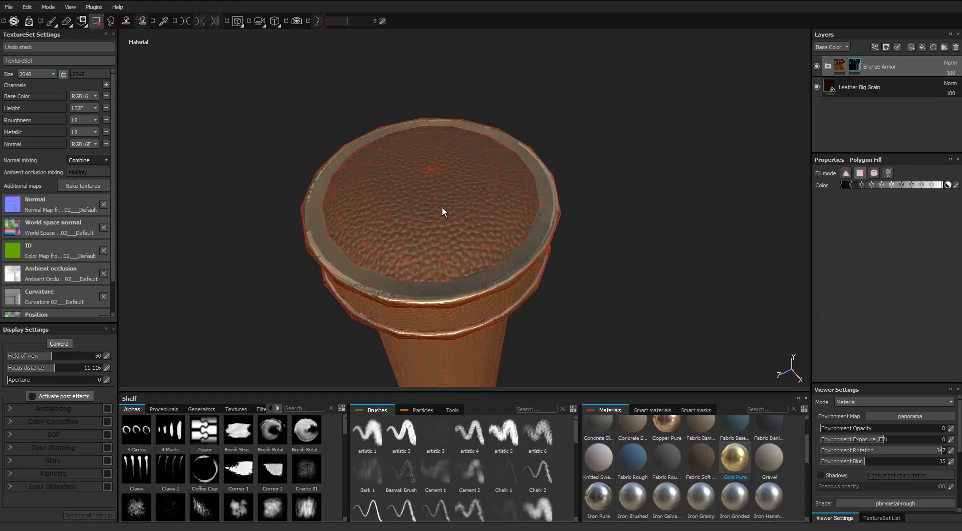
pyautogui.click(443, 208)
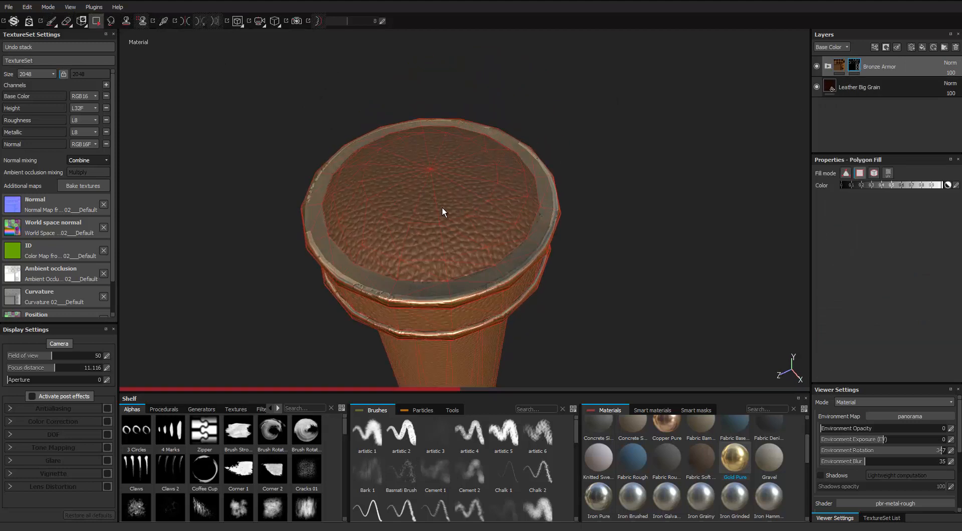
pyautogui.click(482, 168)
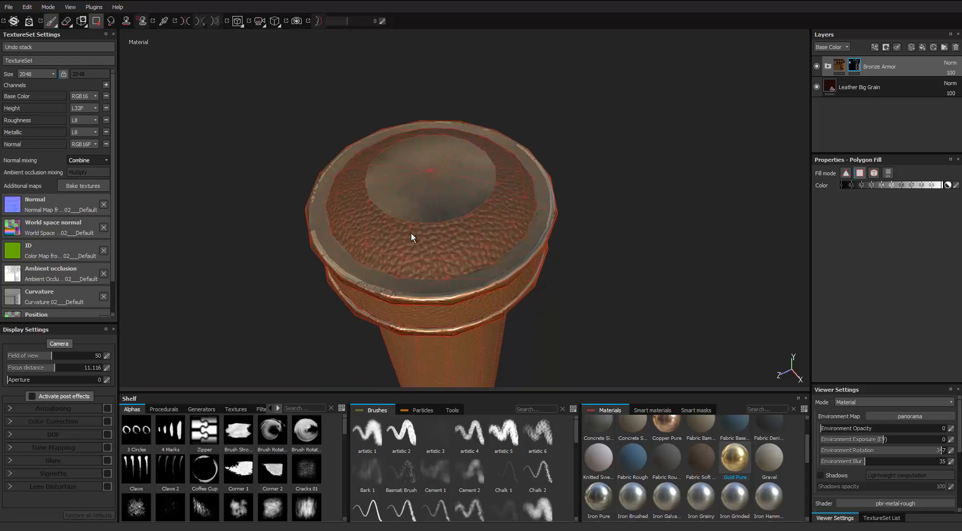
# Inspect the bronze circle on the cap from several angles and undo its fill
pyautogui.press('1')
pyautogui.keyDown('alt'); pyautogui.moveTo(446, 257); pyautogui.dragTo(504, 165); pyautogui.keyUp('alt')
pyautogui.moveTo(468, 236)
pyautogui.keyDown('alt'); pyautogui.mouseDown(button='middle')
pyautogui.moveTo(396, 319)
pyautogui.moveTo(358, 339)
pyautogui.mouseUp(button='middle'); pyautogui.keyUp('alt')
pyautogui.keyDown('alt'); pyautogui.moveTo(421, 242); pyautogui.dragTo(370, 305, button='middle'); pyautogui.keyUp('alt')
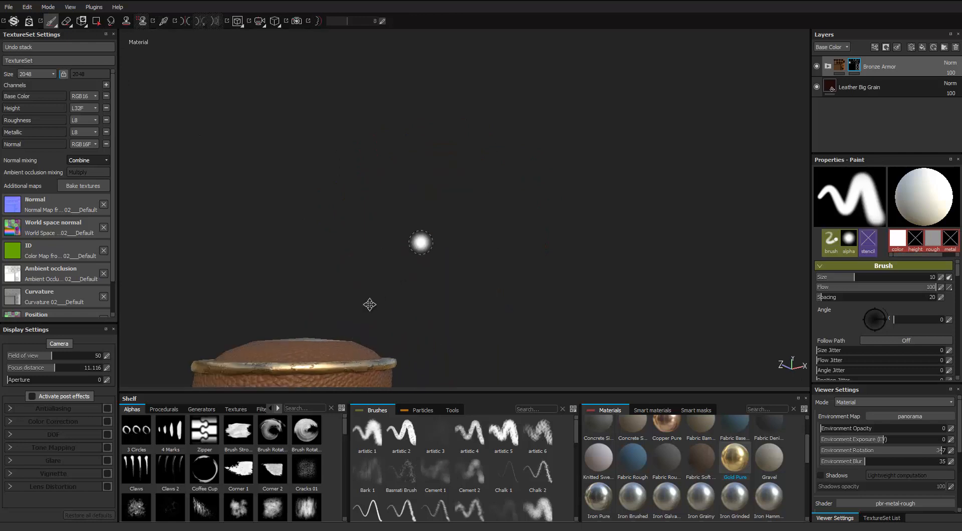
pyautogui.keyDown('alt'); pyautogui.moveTo(370, 304); pyautogui.dragTo(446, 179); pyautogui.keyUp('alt')
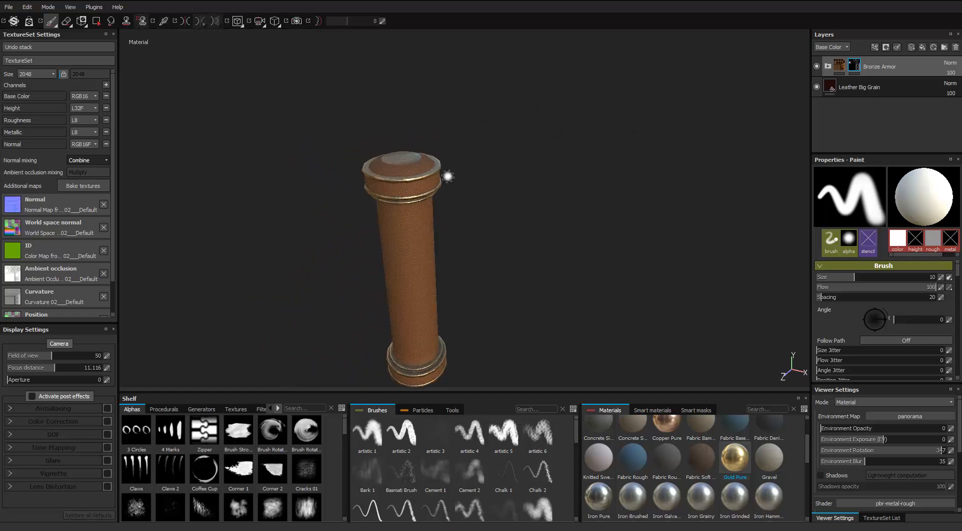
pyautogui.press('ctrl')
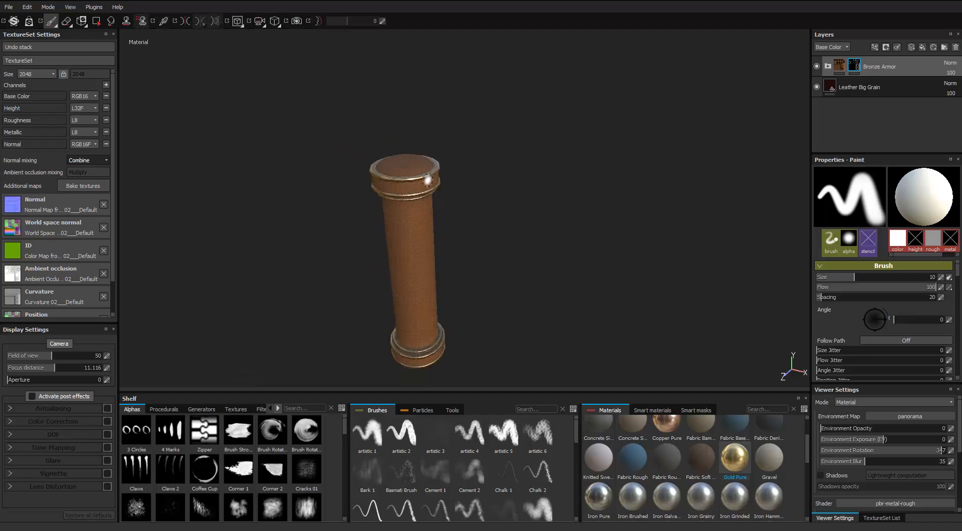
pyautogui.moveTo(429, 174)
pyautogui.keyDown('alt'); pyautogui.mouseDown()
pyautogui.moveTo(446, 161)
pyautogui.moveTo(437, 179)
pyautogui.mouseUp(); pyautogui.keyUp('alt')
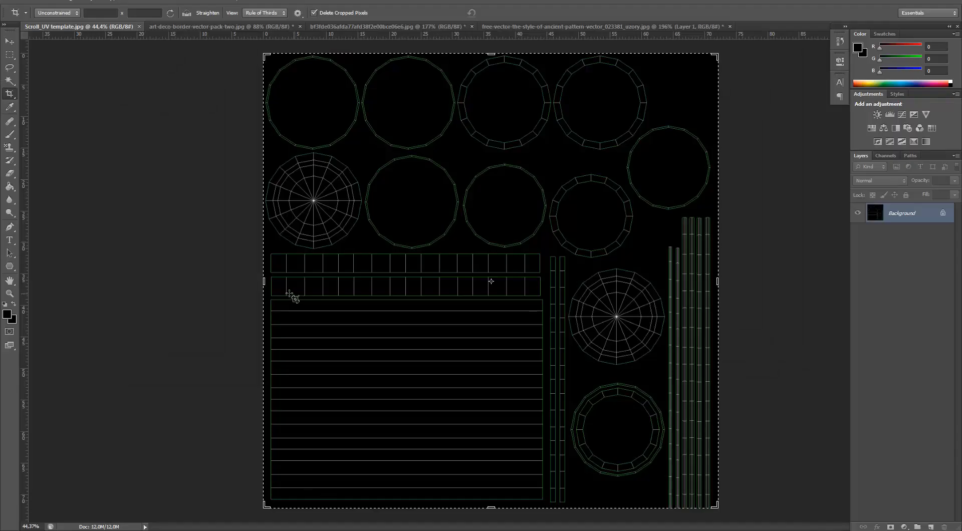
# Convert the locked background of the UV template into a regular layer named "Scroll UV template"
pyautogui.doubleClick(903, 213)
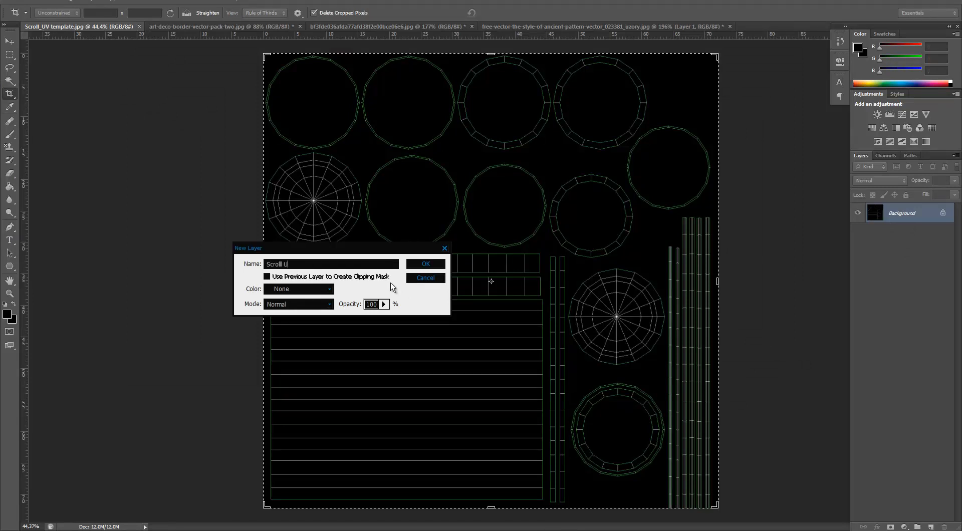
pyautogui.write('Scrolll UV template')
pyautogui.press('Return')
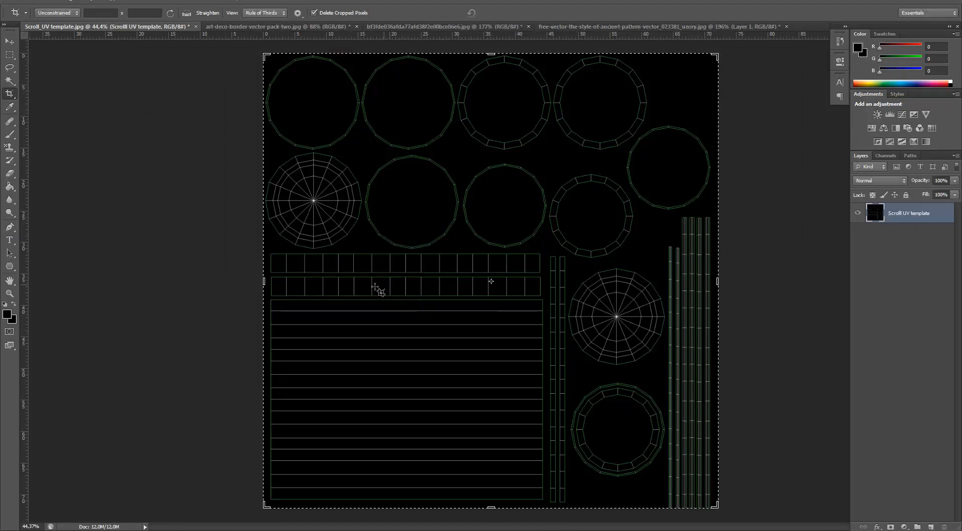
# Look through the open ornament images and unlock the background layer of the art-deco border image
pyautogui.click(270, 27)
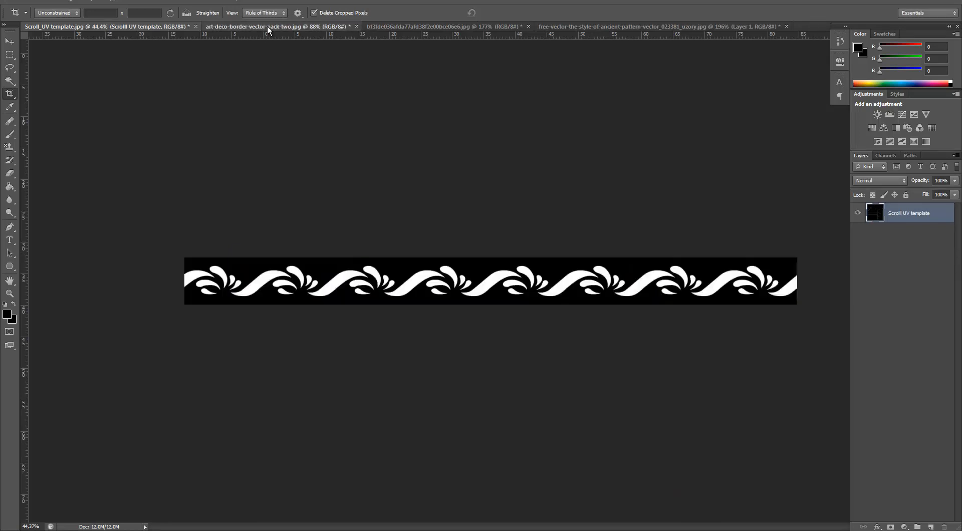
pyautogui.click(396, 26)
pyautogui.click(560, 26)
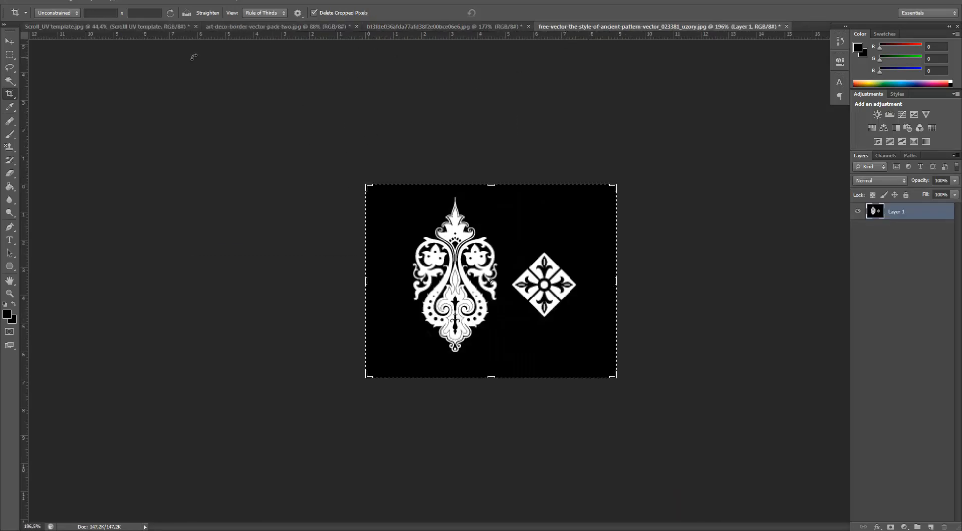
pyautogui.click(122, 27)
pyautogui.click(272, 26)
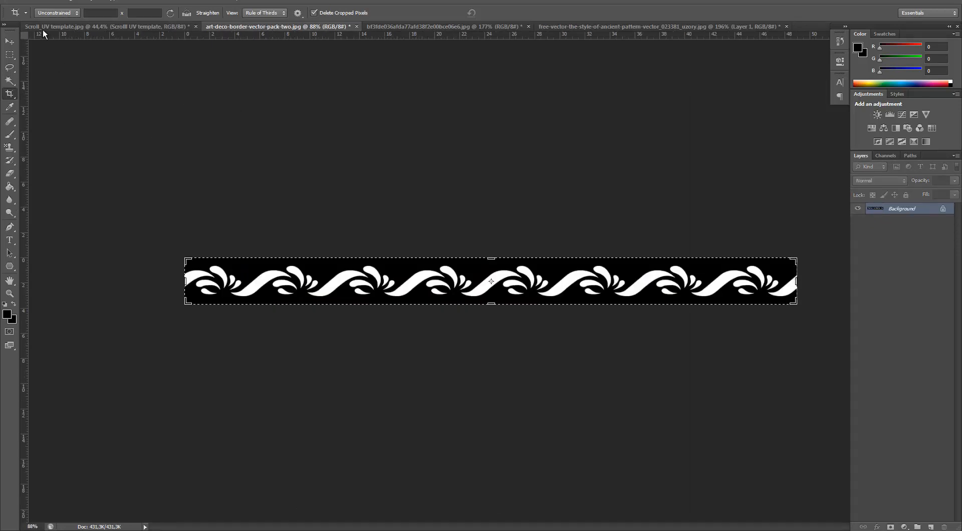
pyautogui.click(9, 41)
pyautogui.moveTo(396, 288); pyautogui.dragTo(344, 281)
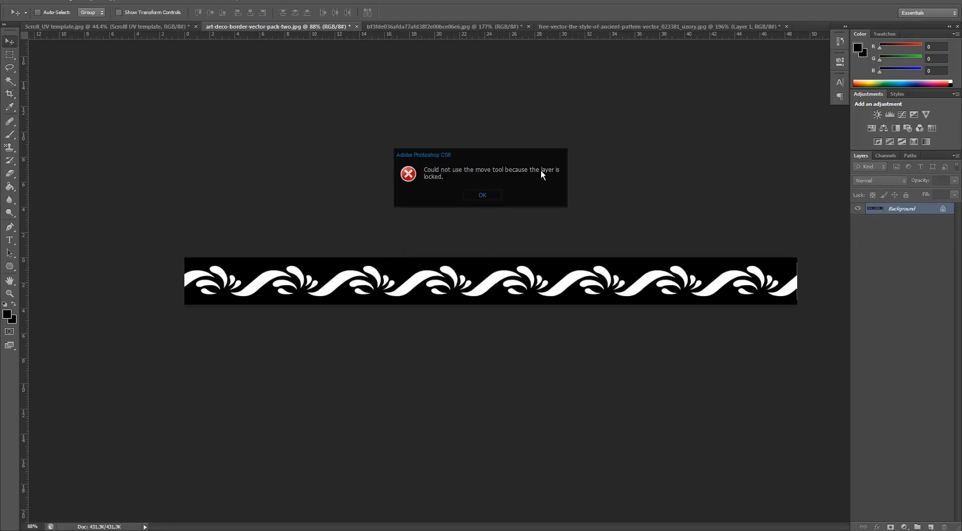
pyautogui.click(492, 195)
pyautogui.doubleClick(942, 209)
pyautogui.click(428, 261)
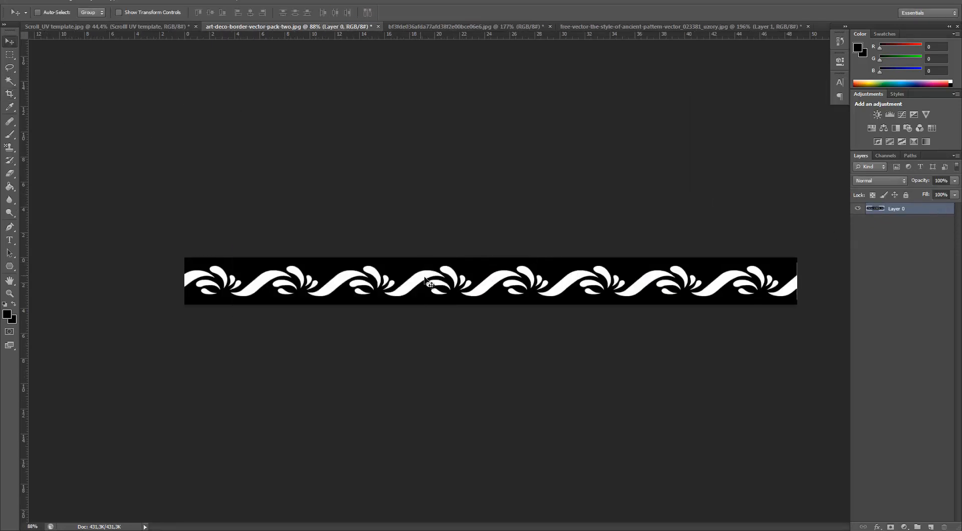
# Copy the border ornament onto the lower narrow strip of the UV template and reduce its opacity to 45%
pyautogui.moveTo(428, 273); pyautogui.dragTo(129, 53)
pyautogui.moveTo(84, 26); pyautogui.dragTo(423, 282)
pyautogui.keyDown('alt'); pyautogui.scroll(2, 424, 282); pyautogui.keyUp('alt')
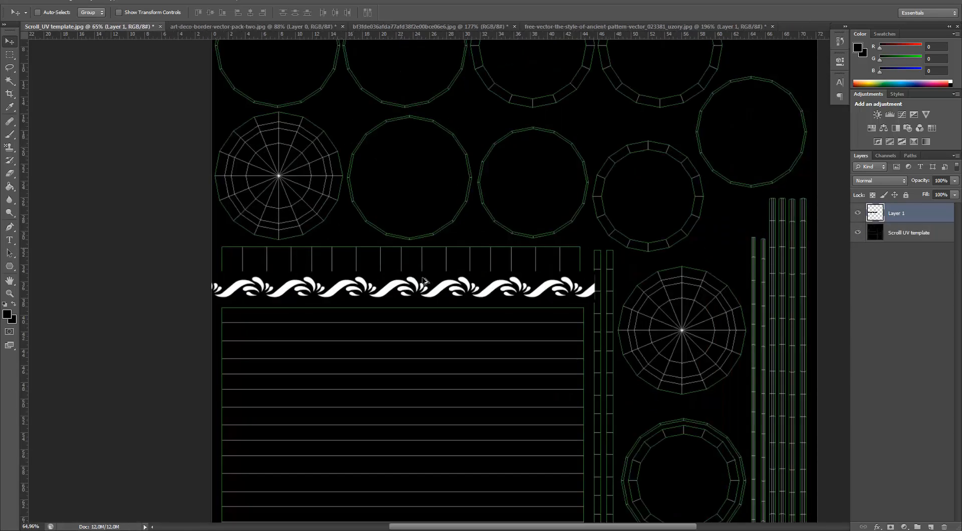
pyautogui.keyDown('alt'); pyautogui.scroll(2, 424, 282); pyautogui.keyUp('alt')
pyautogui.moveTo(938, 191); pyautogui.dragTo(926, 192)
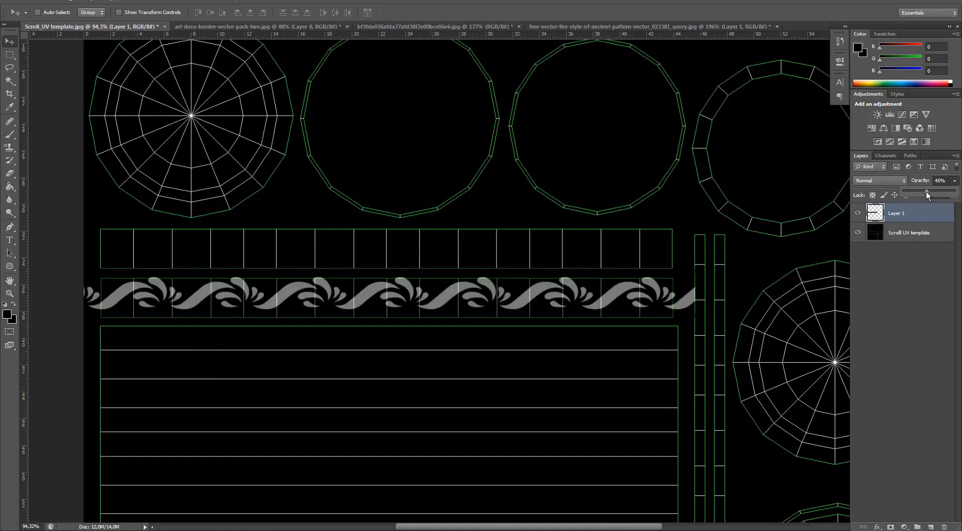
# Scale the border ornament down to about 85% and line its start up with the lower strip's edge
pyautogui.hotkey('ctrl', 't')
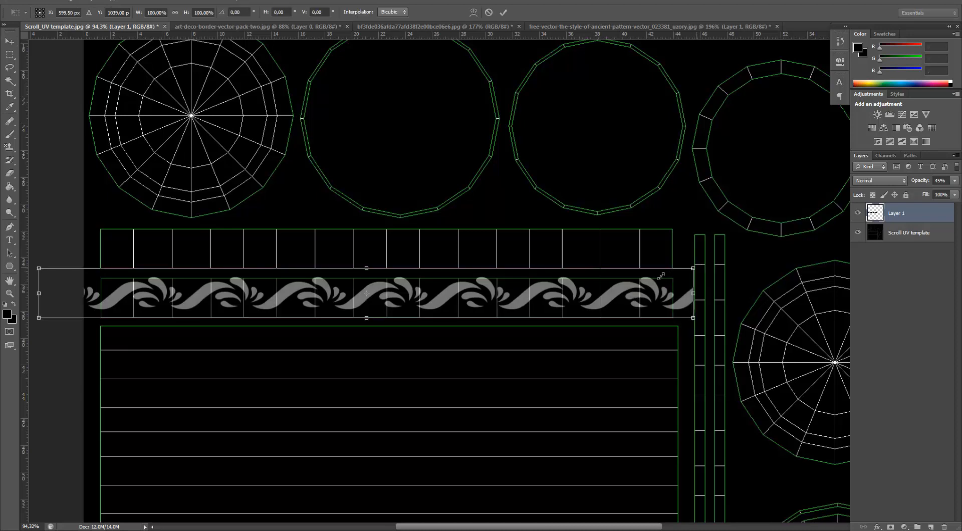
pyautogui.moveTo(697, 266); pyautogui.dragTo(652, 271)
pyautogui.moveTo(578, 299); pyautogui.dragTo(594, 299)
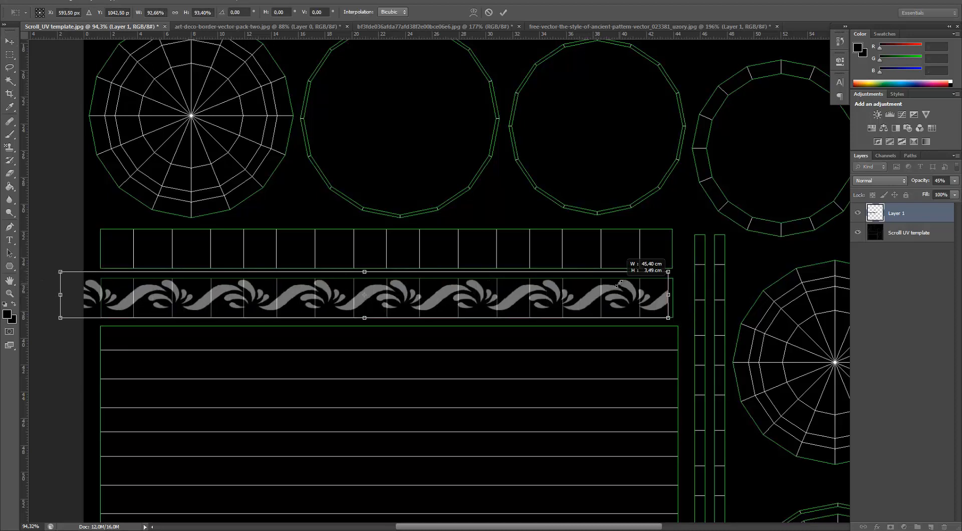
pyautogui.moveTo(665, 272); pyautogui.dragTo(612, 276)
pyautogui.moveTo(550, 301); pyautogui.dragTo(601, 301)
pyautogui.keyDown('alt'); pyautogui.scroll(1, 601, 300); pyautogui.keyUp('alt')
pyautogui.moveTo(611, 528); pyautogui.dragTo(596, 526)
pyautogui.scroll(1, 673, 403)
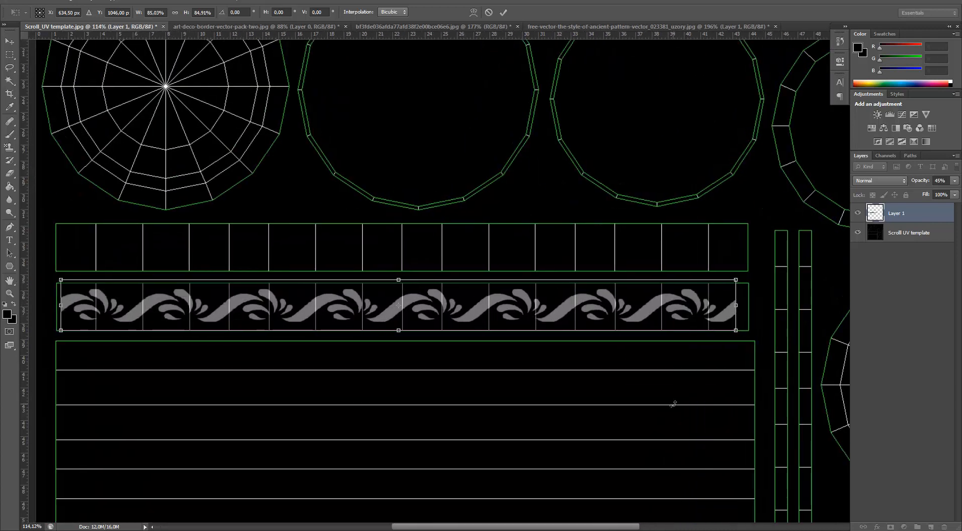
# Enlarge the border ornament to about 87% so it spans the lower strip's full width, and apply the transform
pyautogui.moveTo(736, 279); pyautogui.dragTo(747, 278)
pyautogui.moveTo(717, 309); pyautogui.dragTo(713, 312)
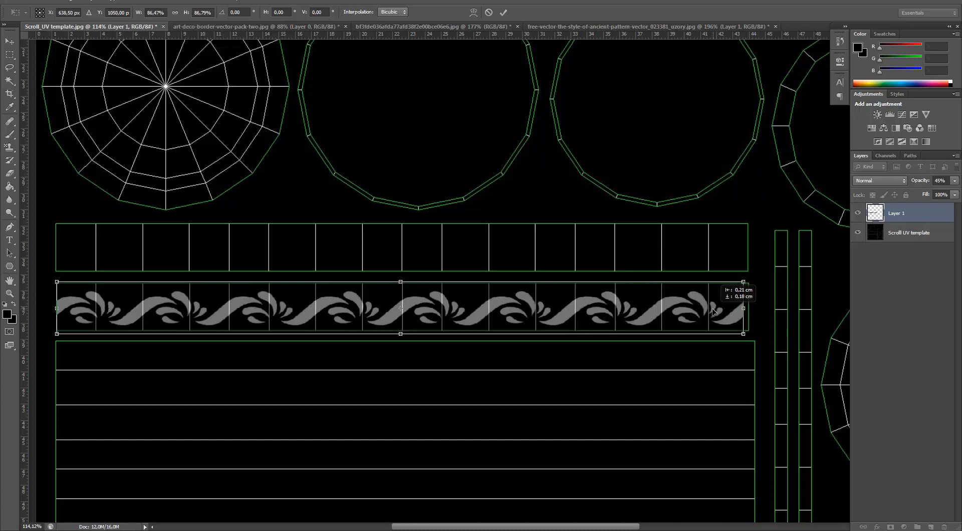
pyautogui.moveTo(742, 281); pyautogui.dragTo(748, 281)
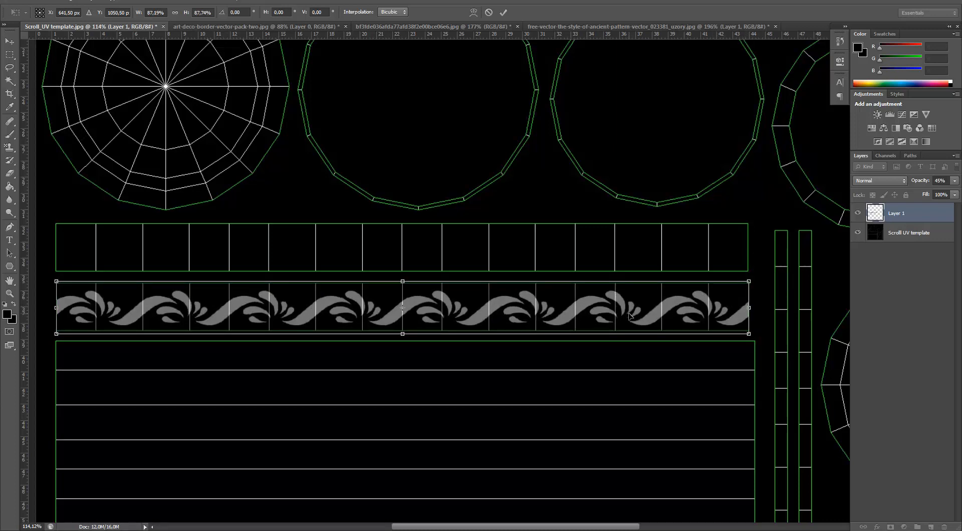
pyautogui.scroll(1, 157, 321)
pyautogui.keyDown('alt'); pyautogui.scroll(5, 142, 327); pyautogui.keyUp('alt')
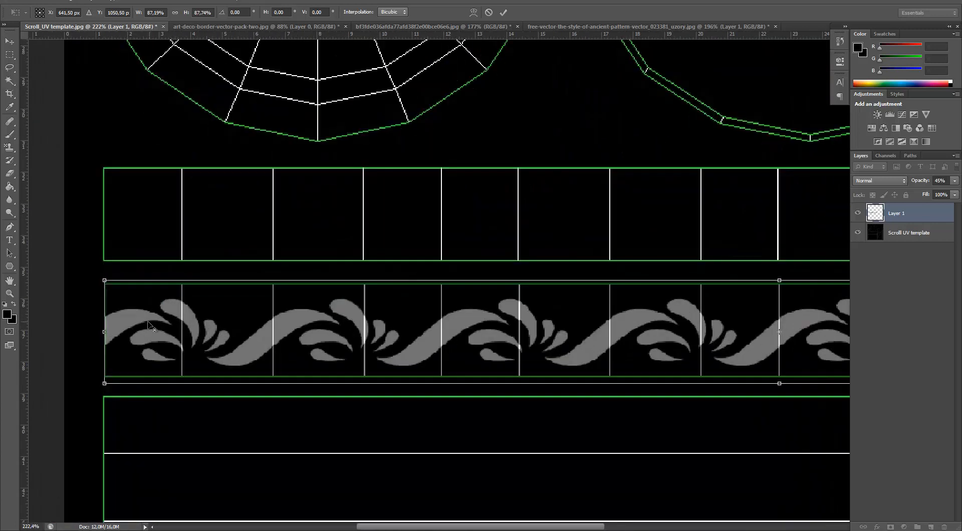
pyautogui.moveTo(444, 526); pyautogui.dragTo(652, 526)
pyautogui.keyDown('alt'); pyautogui.scroll(3, 553, 318); pyautogui.keyUp('alt')
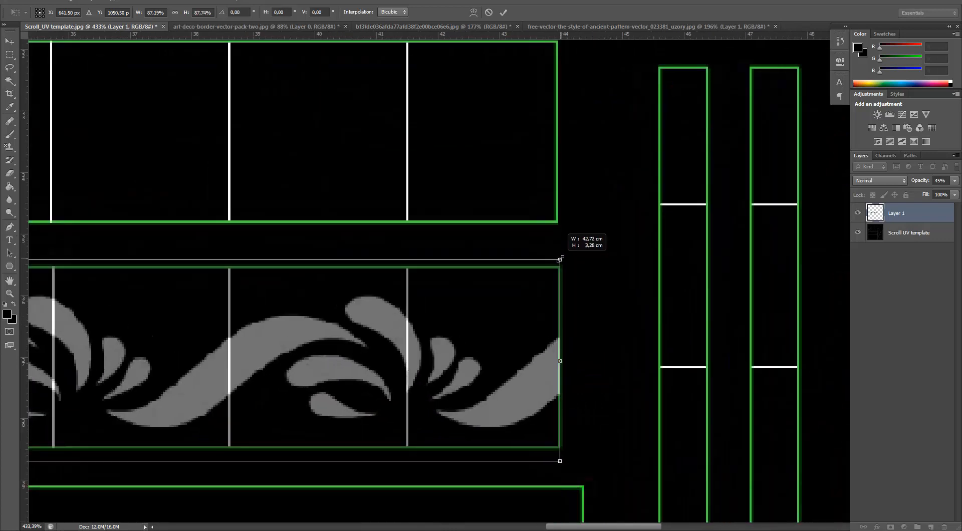
pyautogui.click(503, 12)
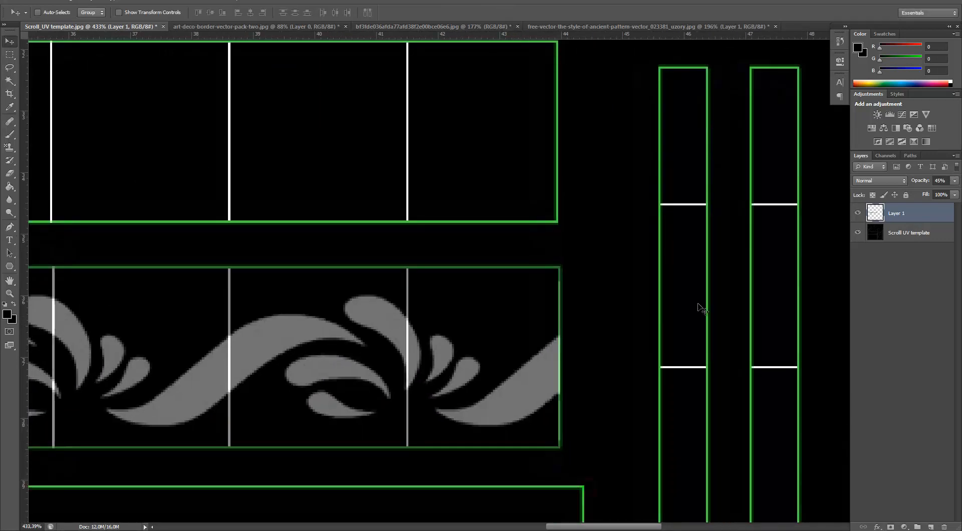
# Duplicate the border ornament onto the strip above and restore both ornament layers to 100% opacity
pyautogui.keyDown('alt'); pyautogui.scroll(-2, 551, 361); pyautogui.keyUp('alt')
pyautogui.keyDown('alt'); pyautogui.keyDown('shift'); pyautogui.moveTo(544, 372); pyautogui.dragTo(534, 197); pyautogui.keyUp('shift'); pyautogui.keyUp('alt')
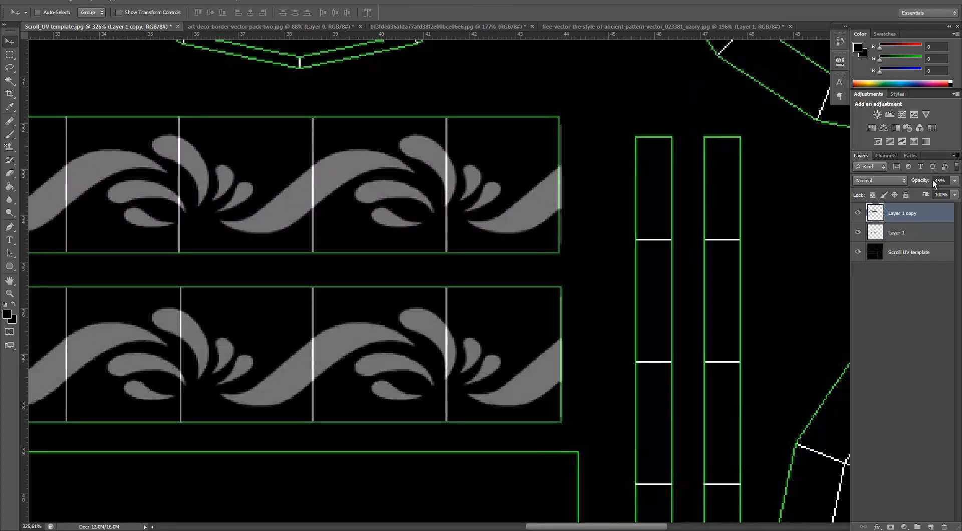
pyautogui.click(926, 232)
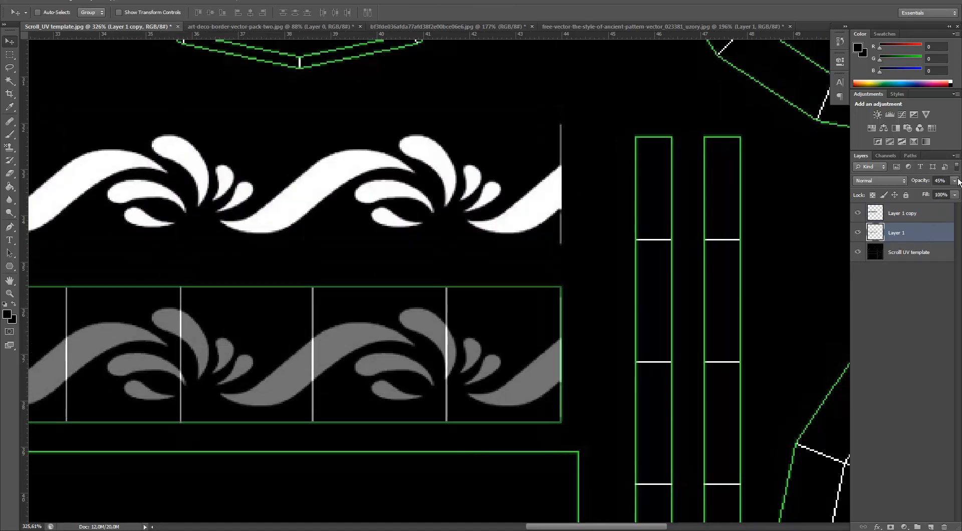
pyautogui.click(954, 181)
pyautogui.keyDown('alt'); pyautogui.scroll(-6, 569, 307); pyautogui.keyUp('alt')
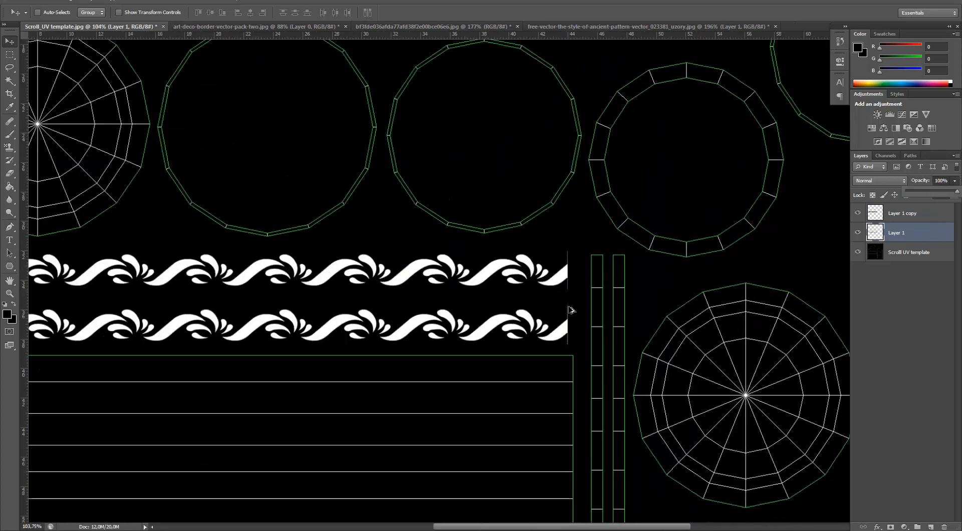
pyautogui.keyDown('alt'); pyautogui.scroll(-2, 566, 433); pyautogui.keyUp('alt')
pyautogui.scroll(-3, 501, 393)
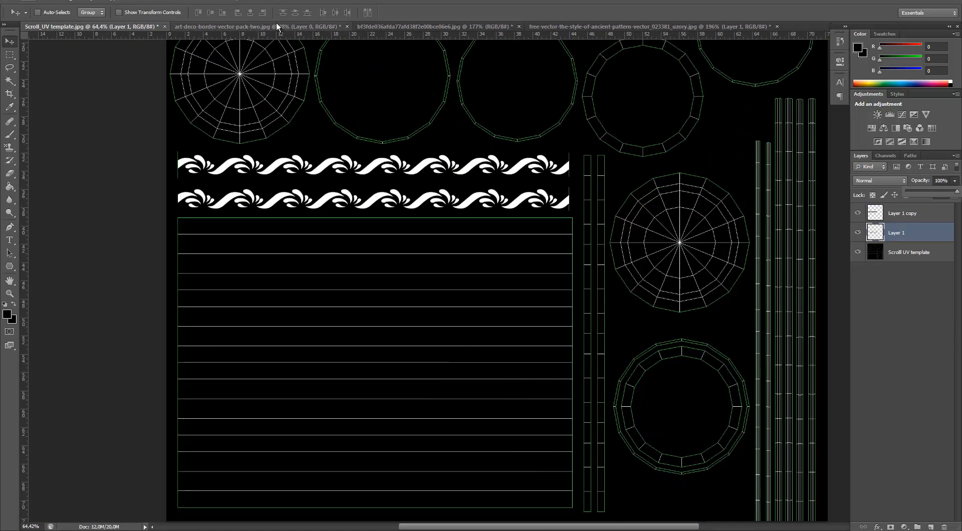
# Copy the medallion and diamond ornaments from the ancient-pattern image into the template's large rectangle and start a free transform
pyautogui.click(276, 24)
pyautogui.click(395, 28)
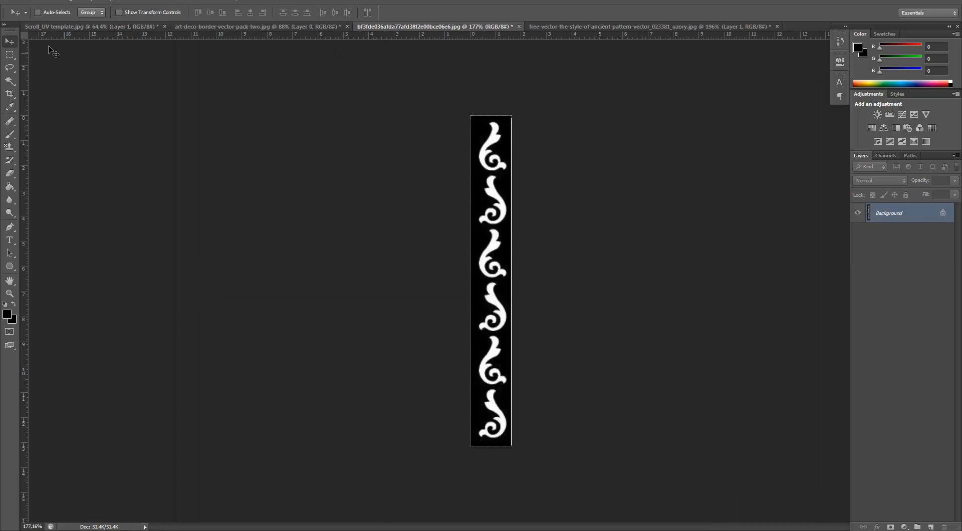
pyautogui.click(573, 27)
pyautogui.moveTo(444, 238); pyautogui.dragTo(217, 328)
pyautogui.scroll(-2, 332, 322)
pyautogui.keyDown('alt'); pyautogui.scroll(9, 216, 328); pyautogui.keyUp('alt')
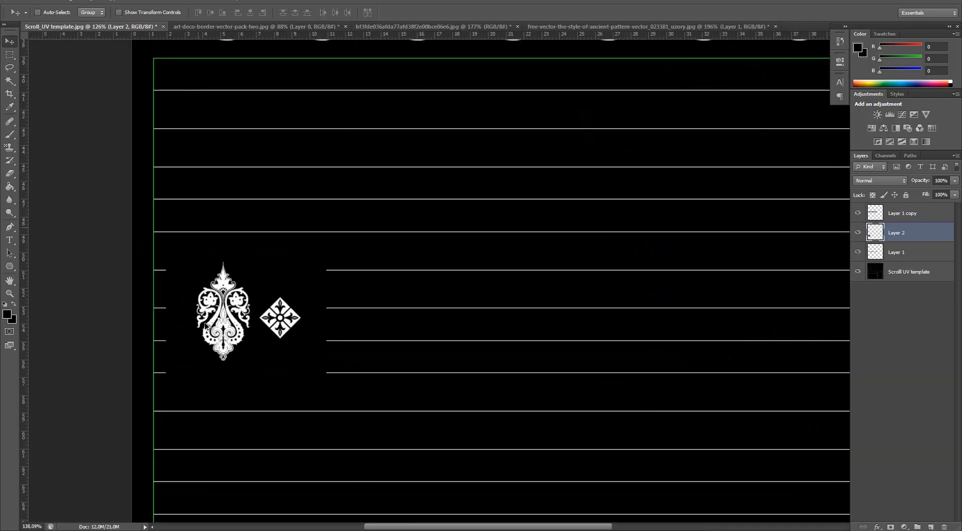
pyautogui.hotkey('ctrl', 't')
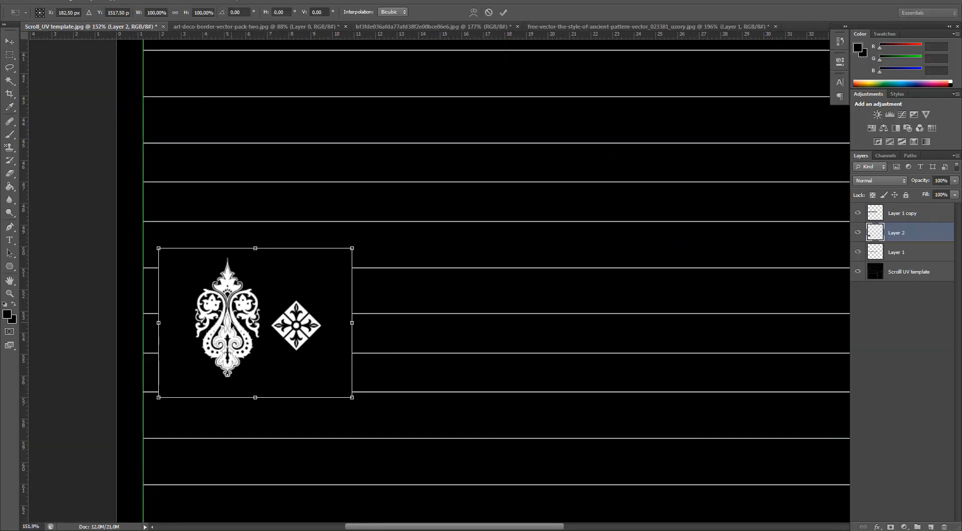
# Try rotating the medallion and diamond layer 90° clockwise and undo the rotation
pyautogui.rightClick(260, 281)
pyautogui.click(300, 398)
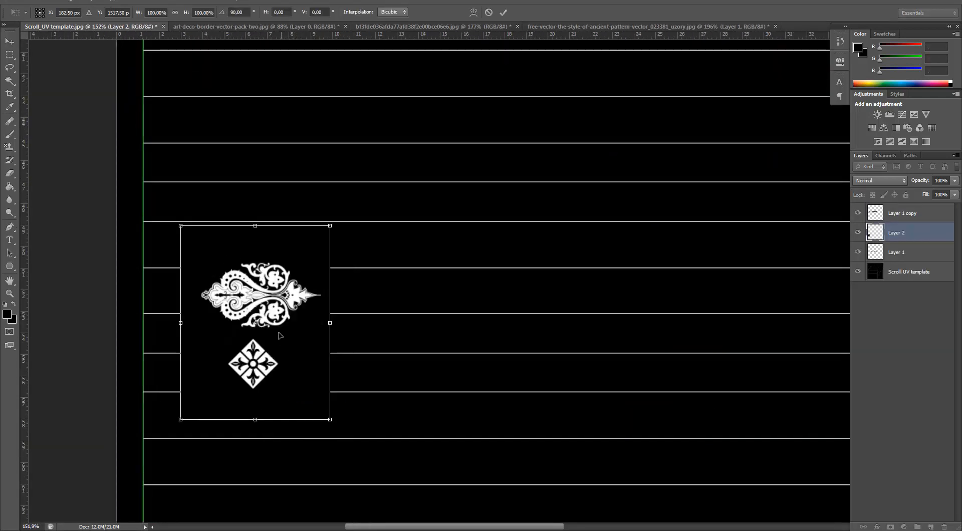
pyautogui.hotkey('ctrl', 'z')
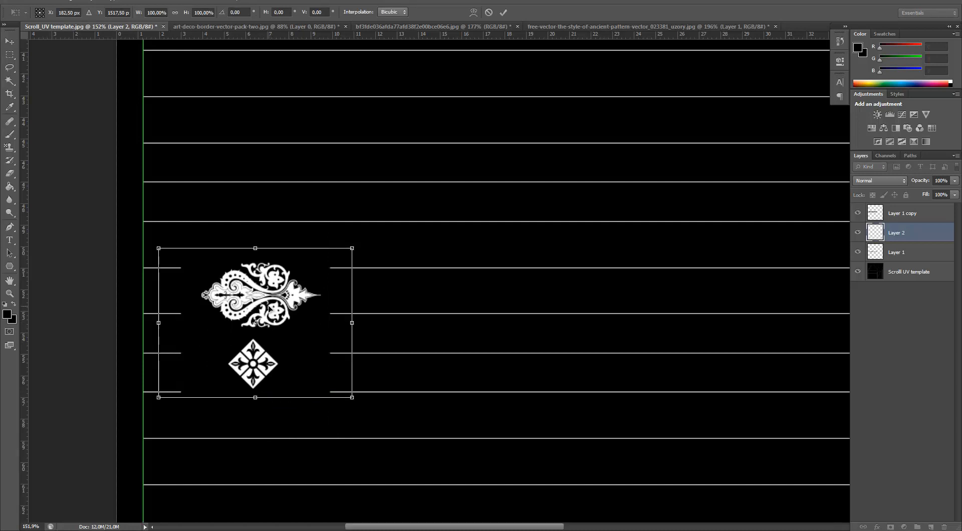
# Rotate the medallion and diamond layer 90° counterclockwise and align it with the side edge of the large rectangle
pyautogui.rightClick(250, 299)
pyautogui.click(281, 425)
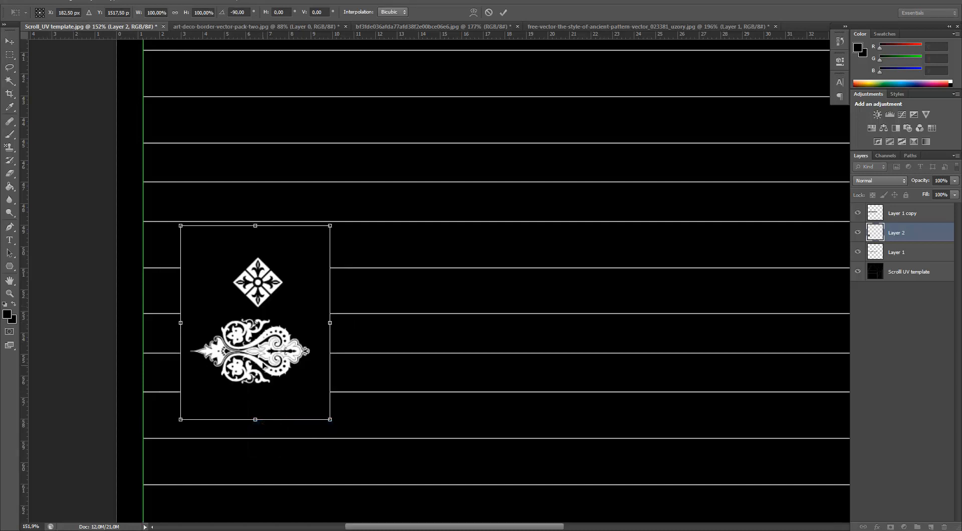
pyautogui.moveTo(263, 362); pyautogui.dragTo(242, 328)
pyautogui.keyDown('alt'); pyautogui.scroll(-2, 246, 300); pyautogui.keyUp('alt')
pyautogui.keyDown('alt'); pyautogui.scroll(-4, 247, 300); pyautogui.keyUp('alt')
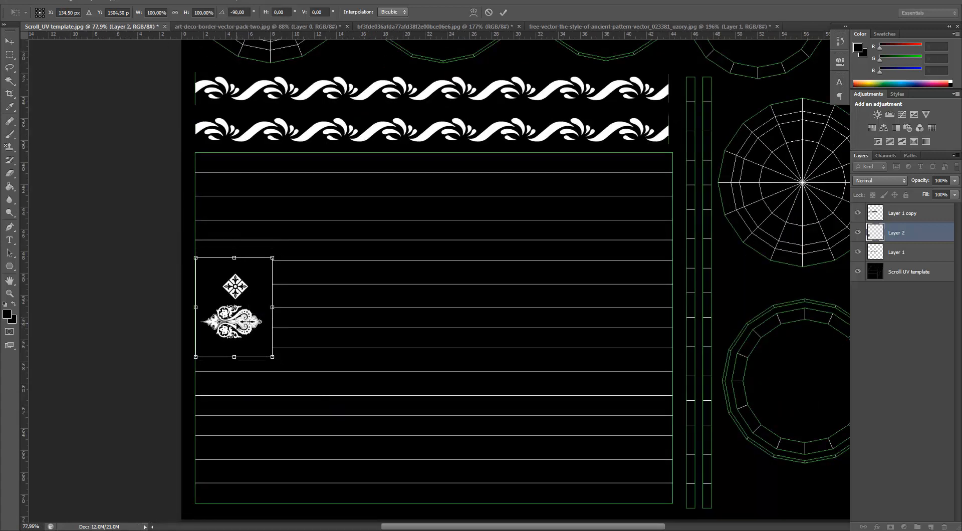
pyautogui.scroll(1, 243, 310)
pyautogui.press('Return')
# Select the diamond ornament with its black surroundings and move it away from the medallion toward the rectangle's middle
pyautogui.keyDown('alt'); pyautogui.scroll(2, 249, 288); pyautogui.keyUp('alt')
pyautogui.keyDown('alt'); pyautogui.scroll(1, 248, 288); pyautogui.keyUp('alt')
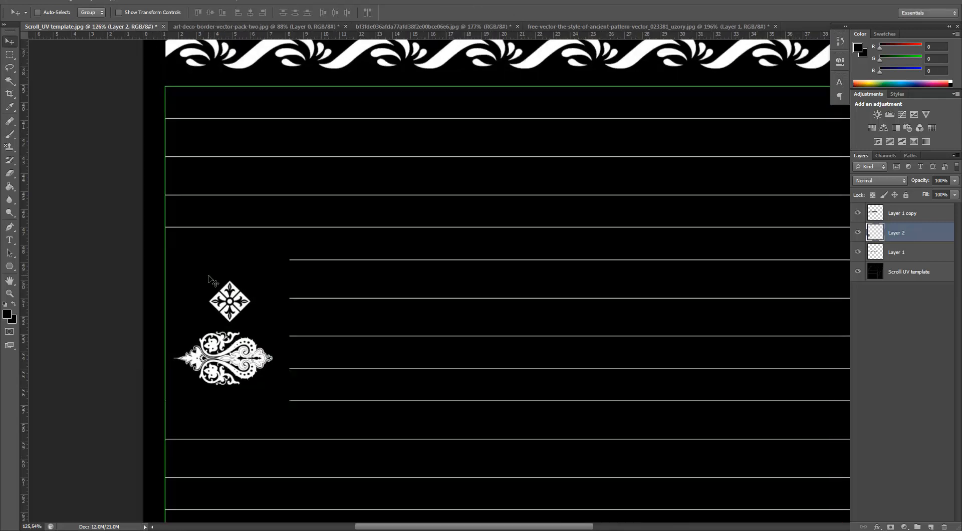
pyautogui.click(10, 54)
pyautogui.moveTo(305, 234); pyautogui.dragTo(154, 325)
pyautogui.press('v')
pyautogui.moveTo(234, 282); pyautogui.dragTo(508, 357)
# Try erasing everything outside a tight selection around the diamond ornament and undo the deletion
pyautogui.keyDown('alt'); pyautogui.scroll(1, 508, 357); pyautogui.keyUp('alt')
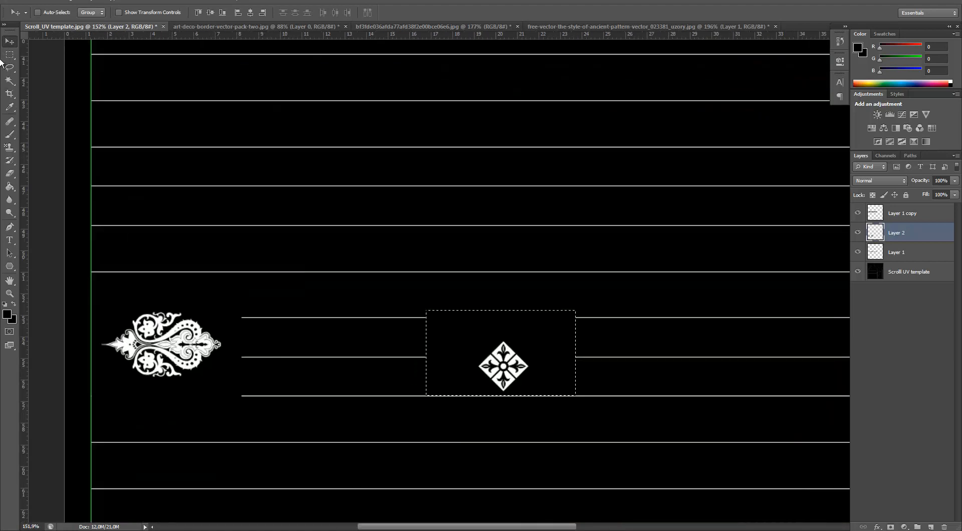
pyautogui.click(10, 54)
pyautogui.moveTo(544, 404); pyautogui.dragTo(472, 339)
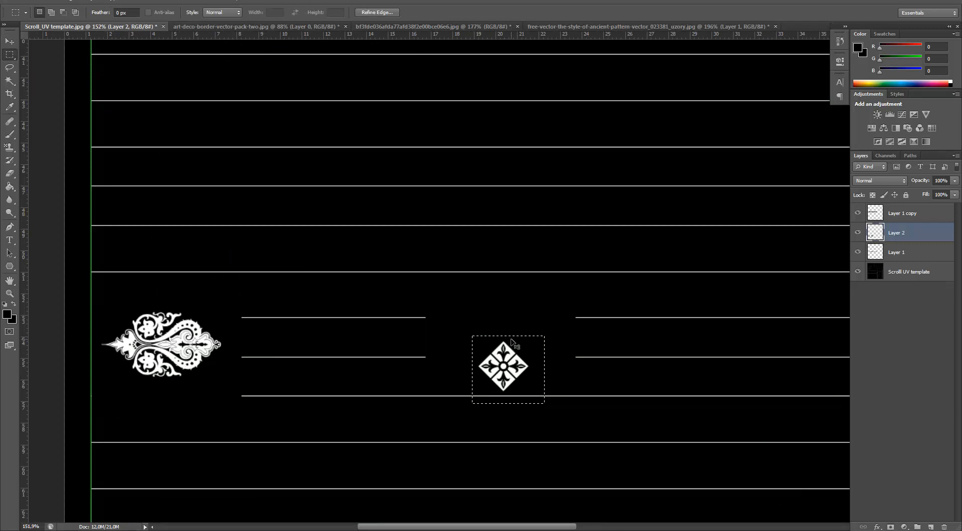
pyautogui.hotkey('ctrl', 'shift', 'i')
pyautogui.press('Delete')
pyautogui.hotkey('ctrl', 'z')
# Erase the leftover black background on both sides of the diamond ornament and above it
pyautogui.keyDown('alt'); pyautogui.scroll(1, 528, 341); pyautogui.keyUp('alt')
pyautogui.moveTo(625, 279); pyautogui.dragTo(544, 419)
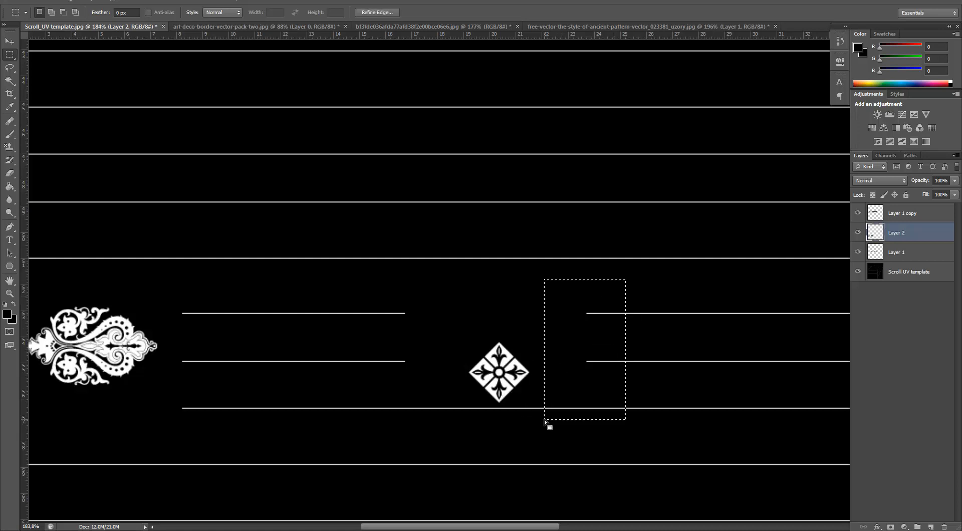
pyautogui.moveTo(611, 259); pyautogui.dragTo(393, 326)
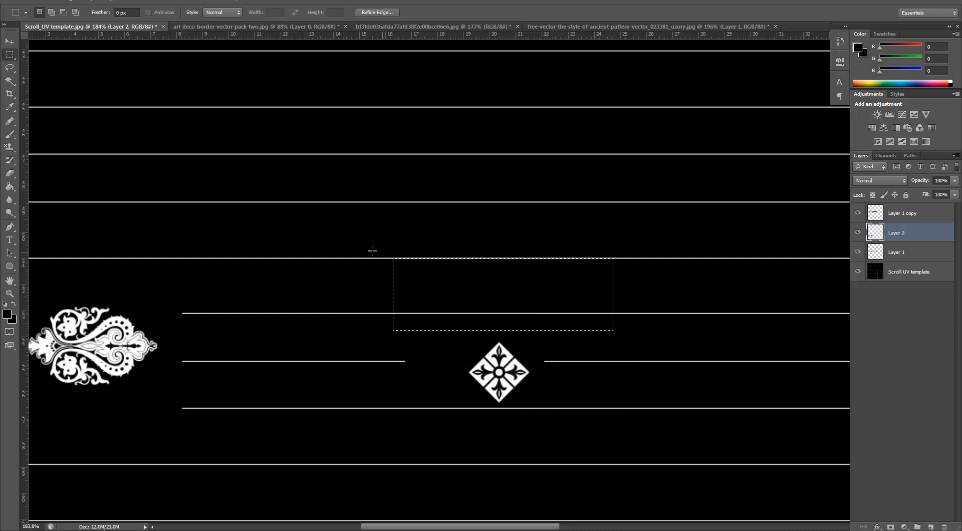
pyautogui.moveTo(362, 268); pyautogui.dragTo(454, 445)
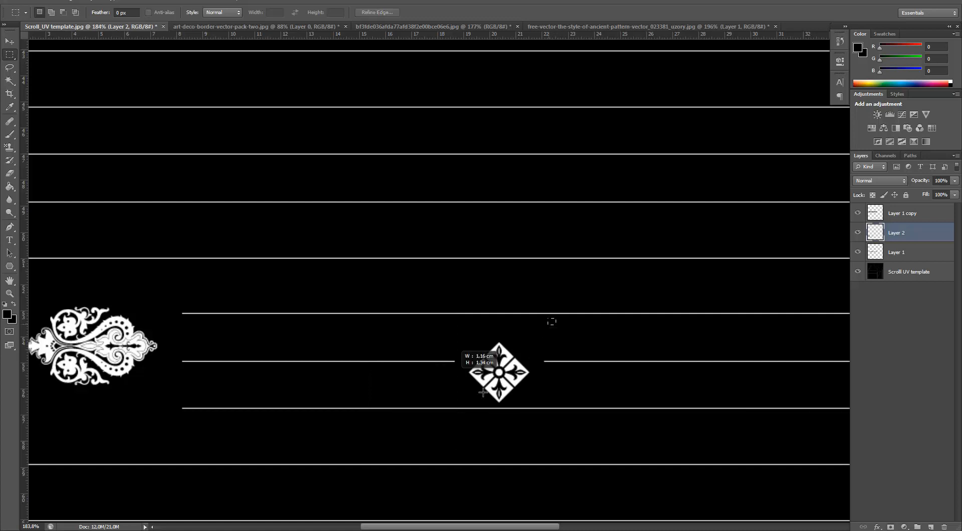
# Select the diamond ornament with its black surroundings and move it farther toward the middle of the large rectangle
pyautogui.moveTo(483, 392); pyautogui.dragTo(454, 414)
pyautogui.click(10, 41)
pyautogui.moveTo(491, 377); pyautogui.dragTo(514, 363)
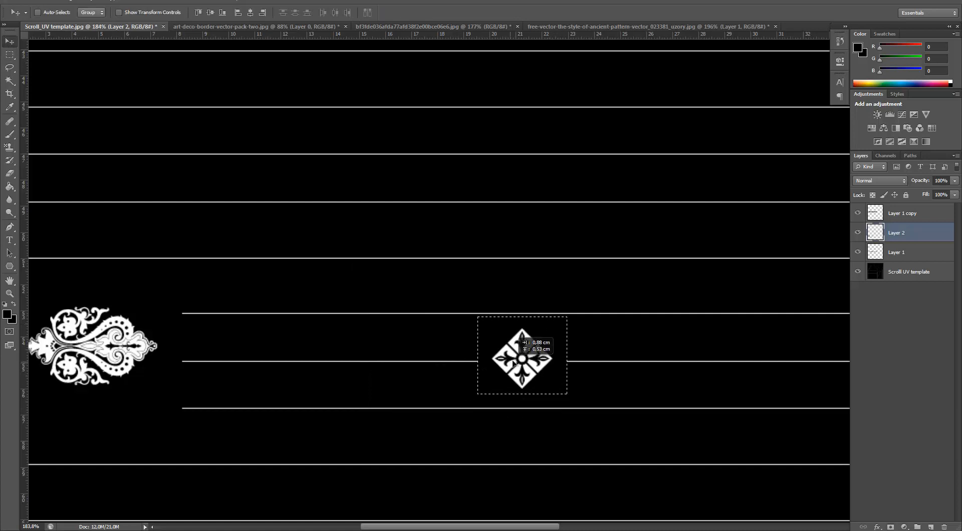
pyautogui.keyDown('alt'); pyautogui.scroll(-2, 398, 360); pyautogui.keyUp('alt')
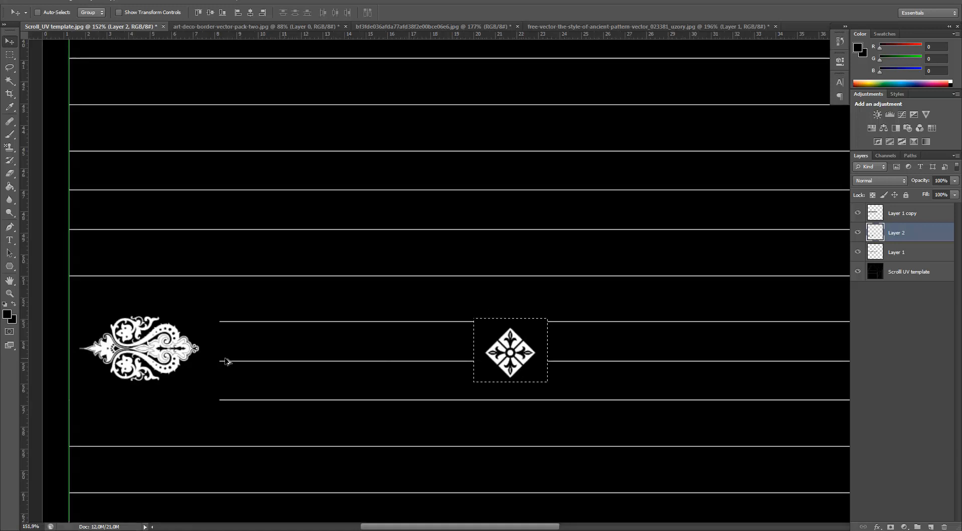
# Cut the selected diamond ornament from Layer 2 onto its own layer and check it by toggling its visibility
pyautogui.click(855, 233)
pyautogui.click(855, 234)
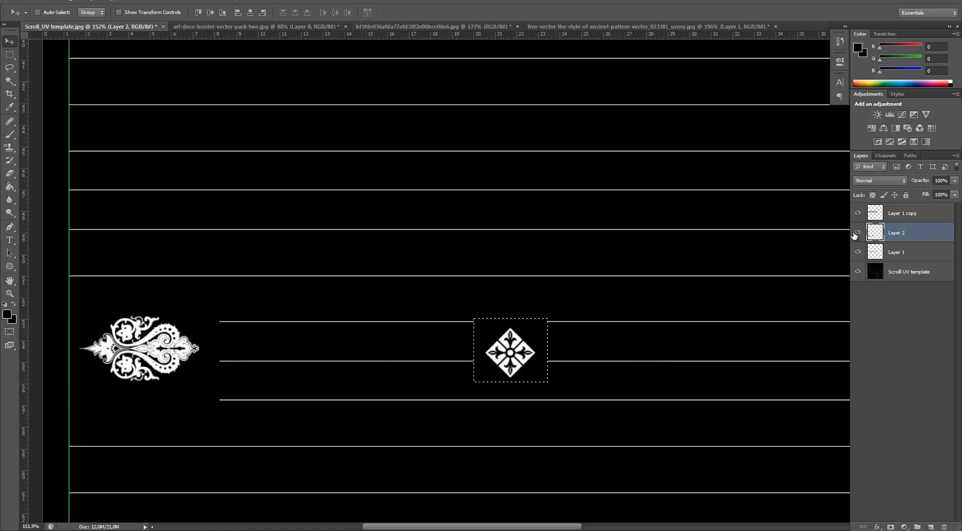
pyautogui.rightClick(491, 335)
pyautogui.click(496, 339)
pyautogui.click(10, 55)
pyautogui.rightClick(526, 354)
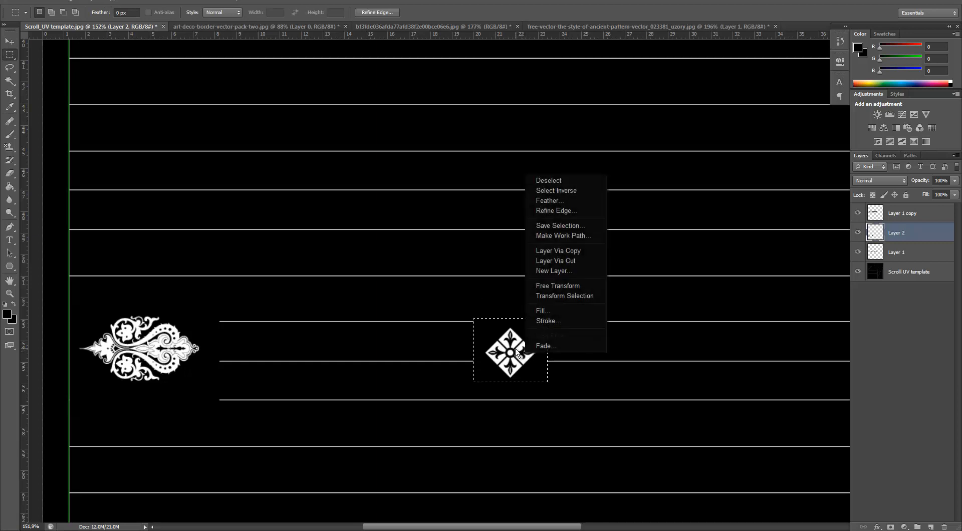
pyautogui.click(553, 261)
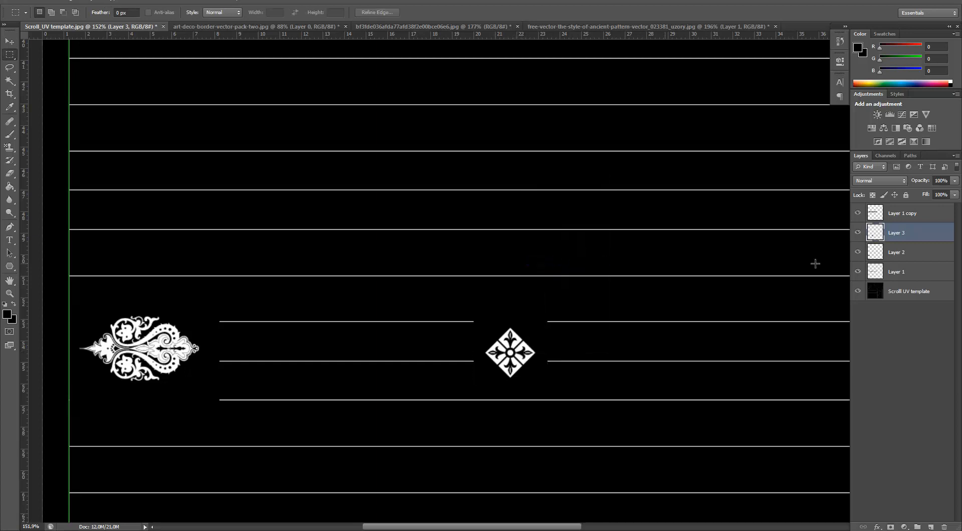
pyautogui.click(858, 236)
pyautogui.click(857, 237)
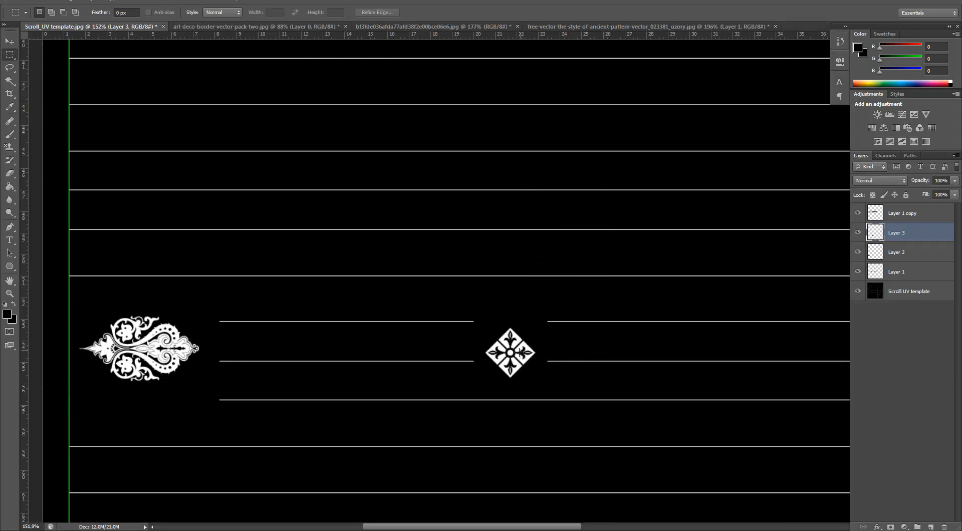
# Nudge the diamond ornament slightly upward and shift the Layer 2 medallion a little inward from the rectangle's side edge
pyautogui.click(9, 42)
pyautogui.moveTo(521, 358); pyautogui.dragTo(518, 354)
pyautogui.click(920, 258)
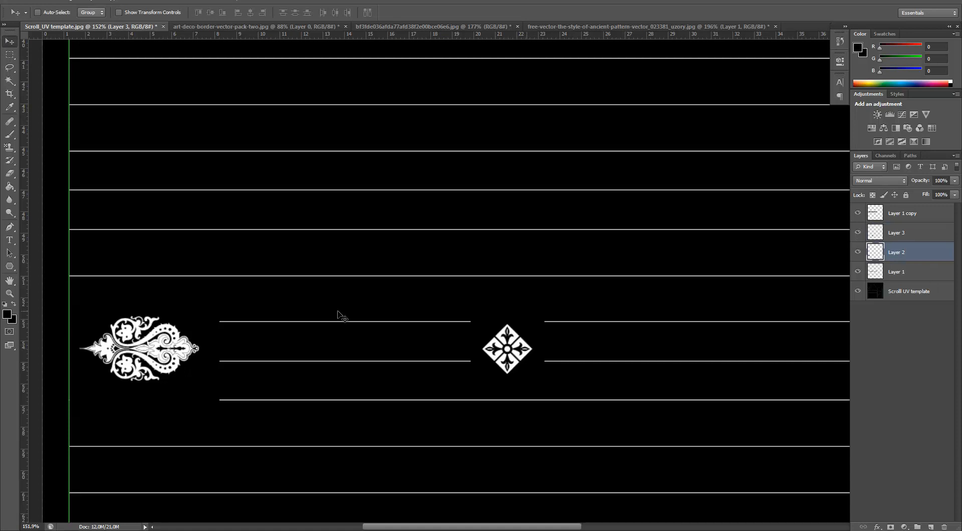
pyautogui.scroll(-1, 182, 345)
pyautogui.moveTo(176, 351); pyautogui.dragTo(181, 358)
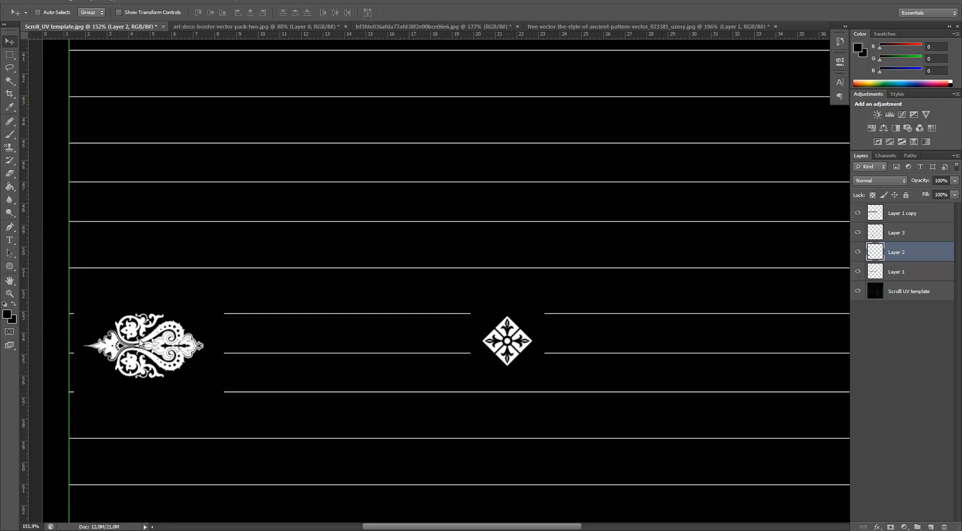
pyautogui.click(858, 253)
pyautogui.click(858, 253)
pyautogui.moveTo(191, 348); pyautogui.dragTo(199, 356)
pyautogui.keyDown('alt'); pyautogui.scroll(-2, 209, 354); pyautogui.keyUp('alt')
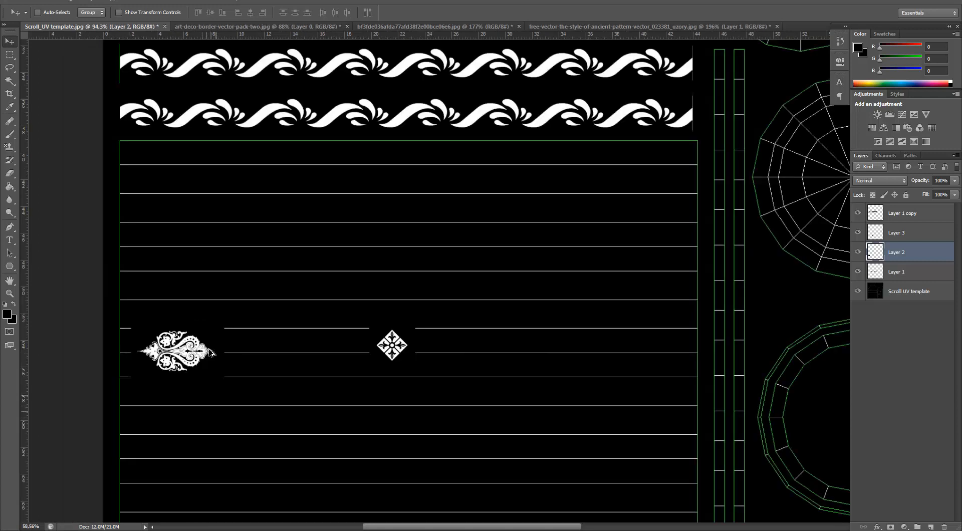
# Lower the diamond ornament on Layer 3 so it lines up with the medallion's centre line
pyautogui.keyDown('alt'); pyautogui.scroll(-2, 212, 354); pyautogui.keyUp('alt')
pyautogui.keyDown('alt'); pyautogui.scroll(4, 329, 350); pyautogui.keyUp('alt')
pyautogui.click(909, 234)
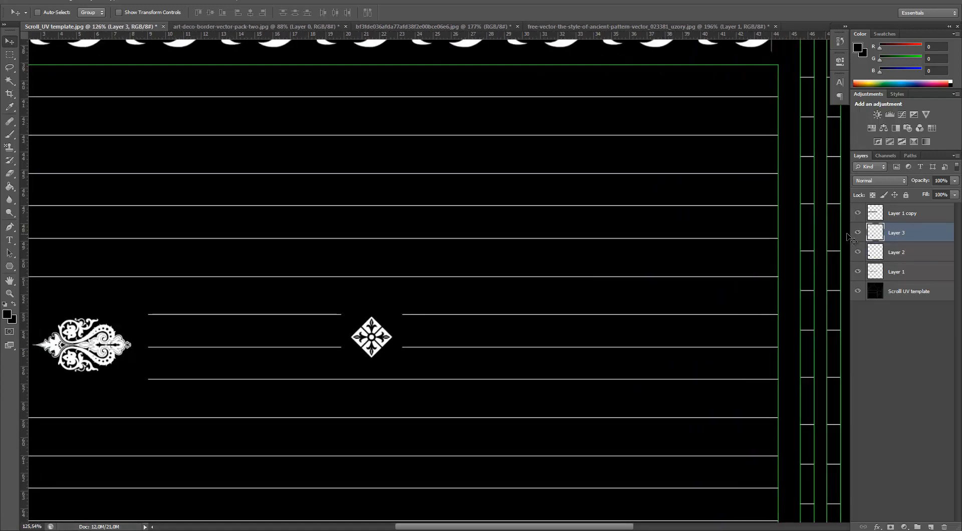
pyautogui.moveTo(373, 341); pyautogui.dragTo(372, 352)
# Duplicate the medallion to the opposite end of the rectangle at the same height and flip the copy horizontally
pyautogui.click(897, 252)
pyautogui.moveTo(130, 344); pyautogui.dragTo(739, 349)
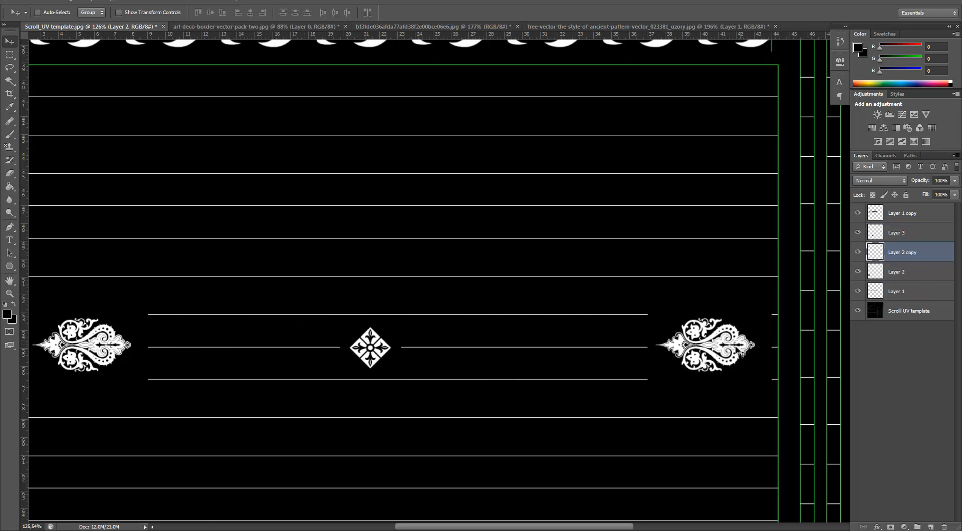
pyautogui.hotkey('ctrl', 't')
pyautogui.rightClick(707, 342)
pyautogui.click(737, 479)
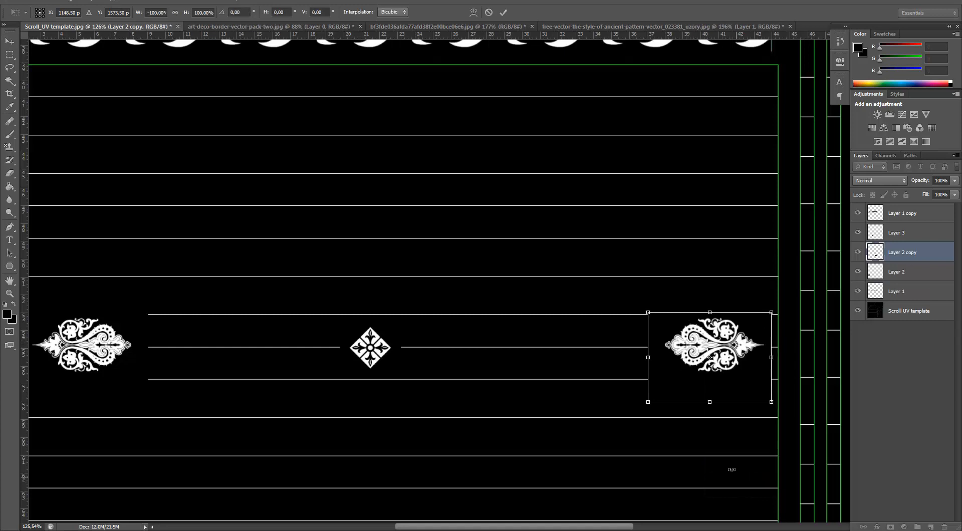
pyautogui.keyDown('alt'); pyautogui.scroll(-1, 581, 370); pyautogui.keyUp('alt')
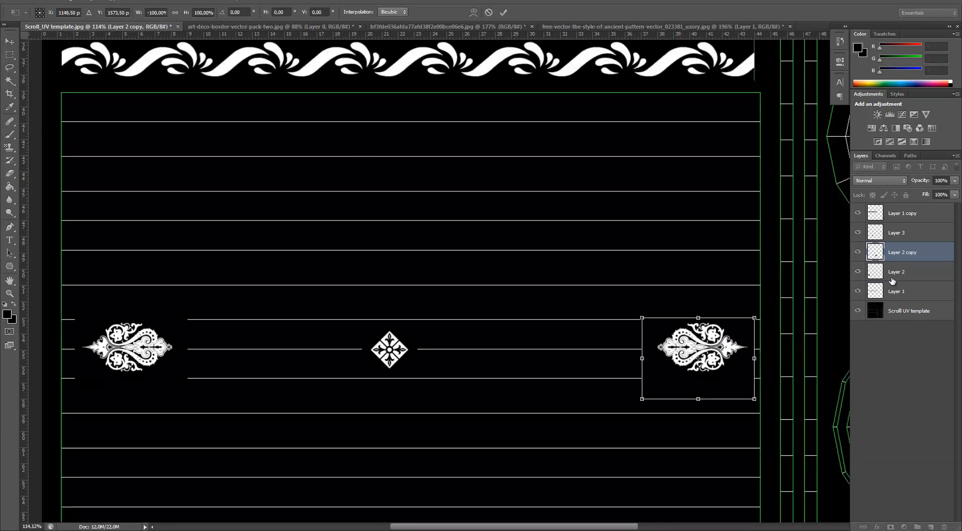
pyautogui.click(504, 12)
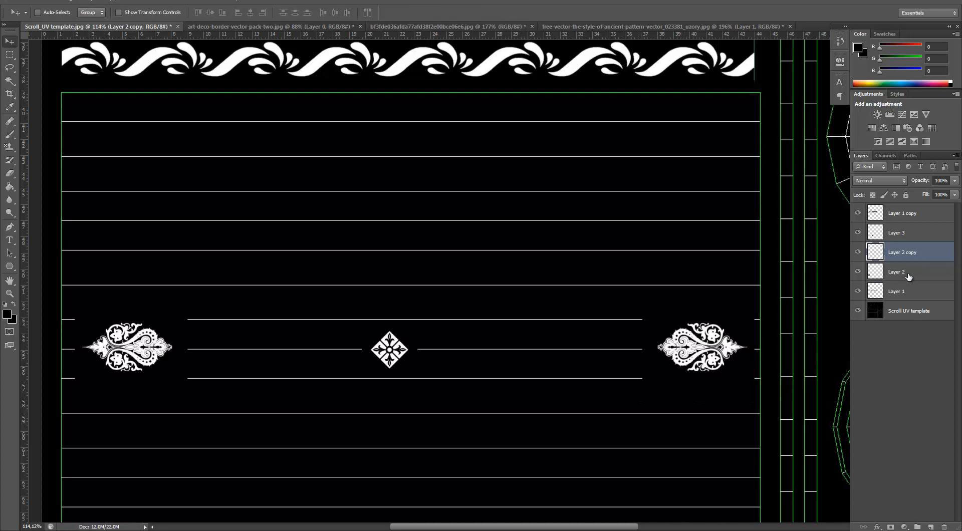
# Shift the original medallion slightly toward the rectangle's edge and centre the diamond ornament between the two medallions
pyautogui.click(909, 273)
pyautogui.moveTo(116, 356); pyautogui.dragTo(111, 358)
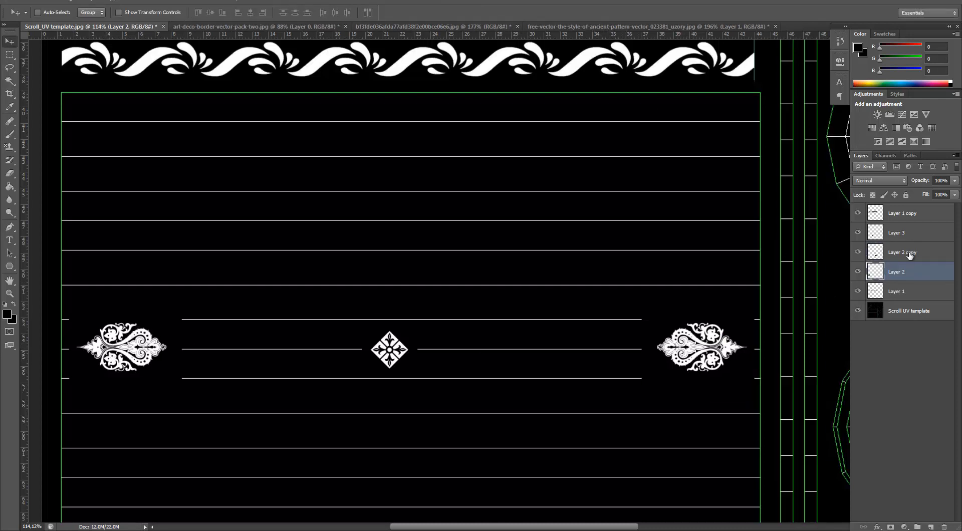
pyautogui.click(909, 254)
pyautogui.click(902, 233)
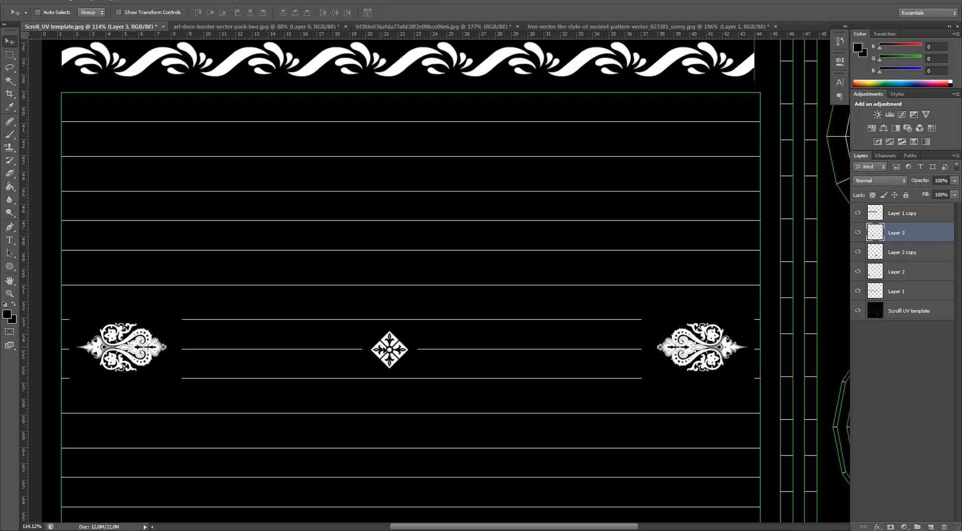
# Copy the vertical scroll border from bf3fde036afda77afd38f2e00bce06e6.jpg into the UV template and rotate it 90° counterclockwise
pyautogui.click(433, 26)
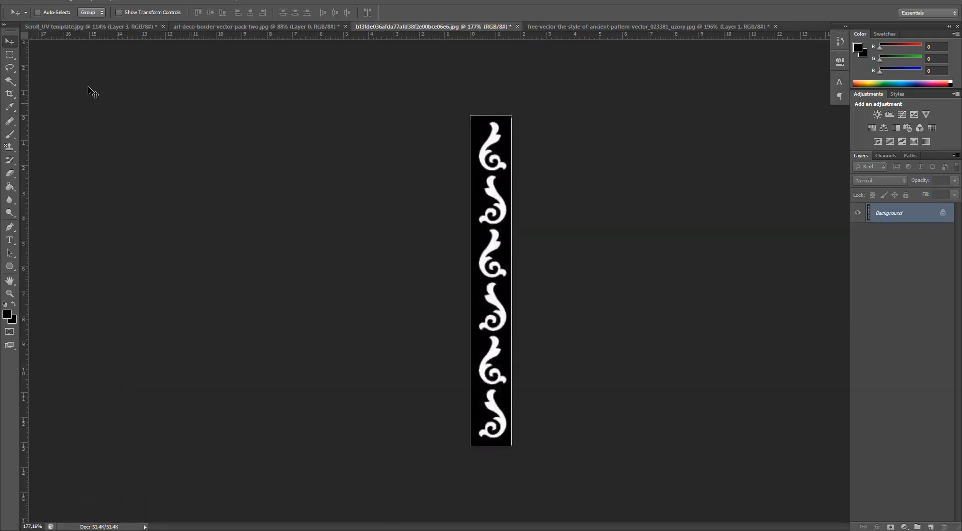
pyautogui.click(75, 26)
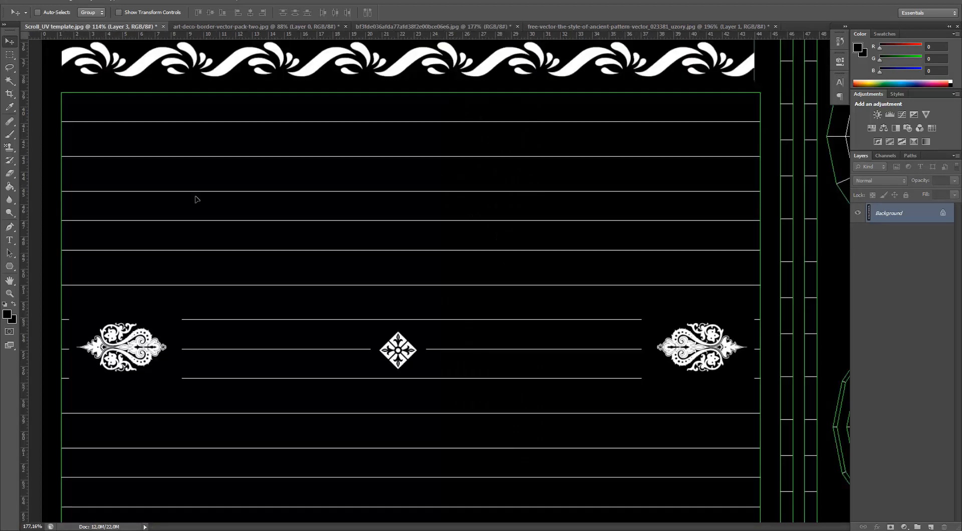
pyautogui.moveTo(246, 345); pyautogui.dragTo(259, 353)
pyautogui.hotkey('ctrl', 't')
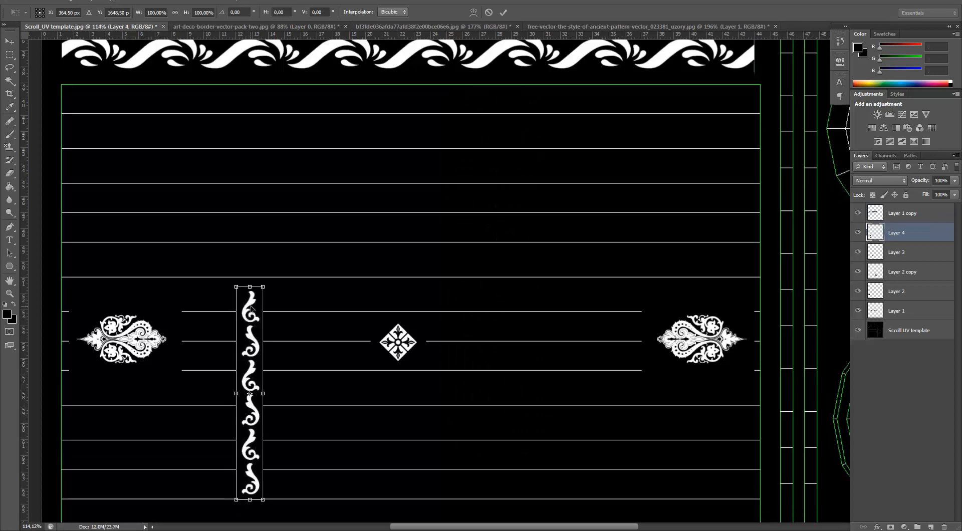
pyautogui.rightClick(252, 307)
pyautogui.click(261, 339)
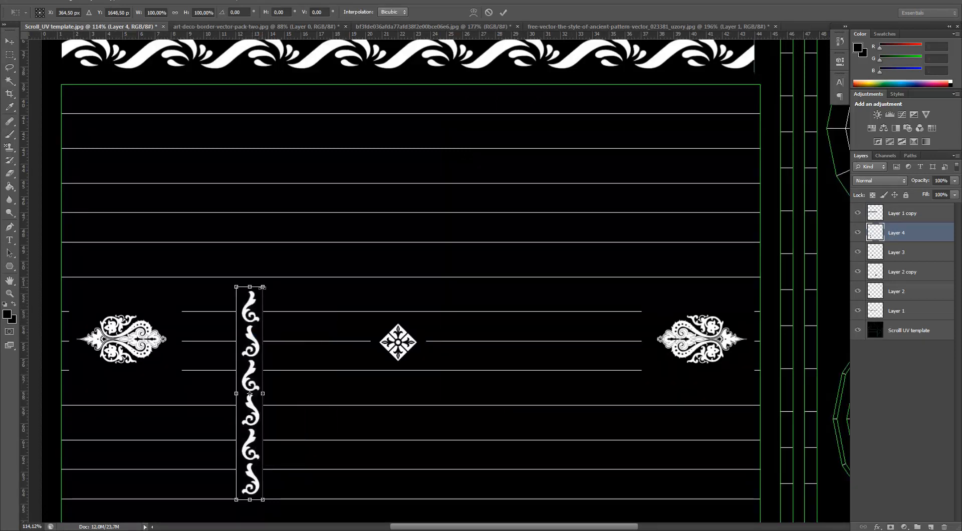
pyautogui.moveTo(263, 284); pyautogui.dragTo(154, 386)
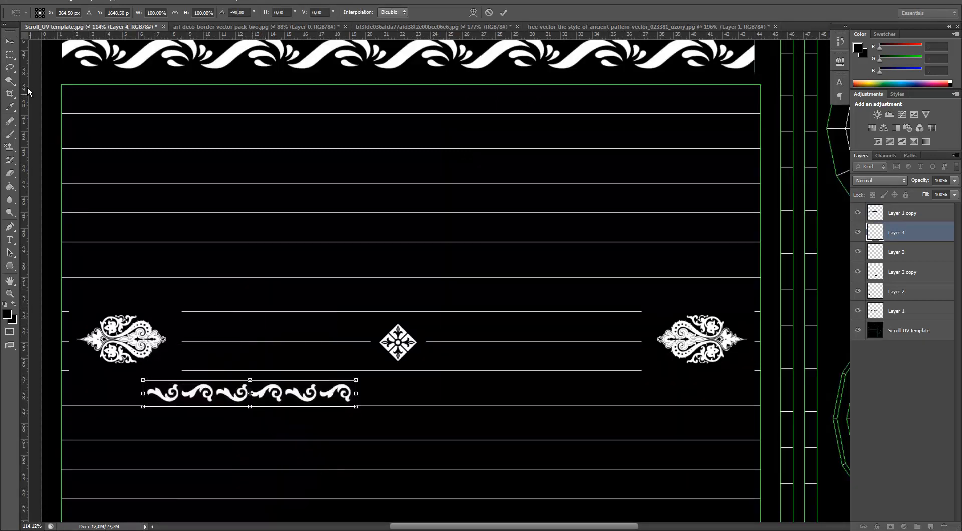
pyautogui.click(10, 43)
pyautogui.click(451, 195)
# Move the rotated scroll border between the left medallion and the diamond and scale it down to fit the gap
pyautogui.moveTo(292, 407); pyautogui.dragTo(346, 351)
pyautogui.hotkey('ctrl', 't')
pyautogui.keyDown('alt'); pyautogui.scroll(4, 341, 346); pyautogui.keyUp('alt')
pyautogui.press('Return')
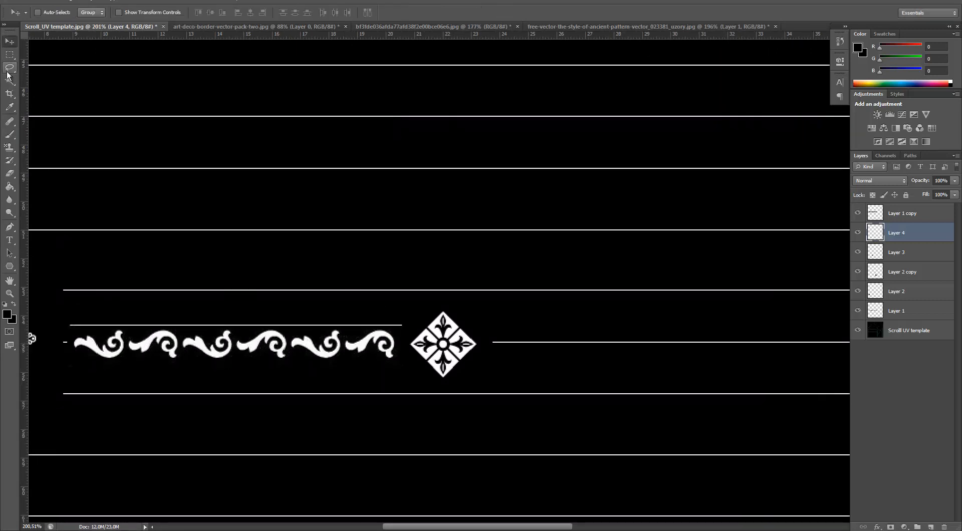
# Erase the thin white line running along the upper edge of the scroll border
pyautogui.keyDown('alt'); pyautogui.moveTo(230, 336); pyautogui.dragTo(577, 319); pyautogui.keyUp('alt')
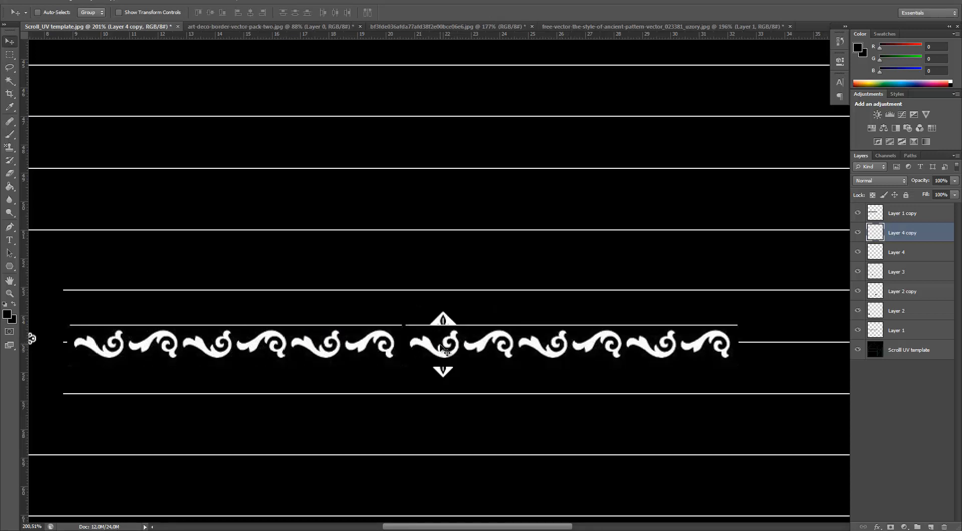
pyautogui.press('Delete')
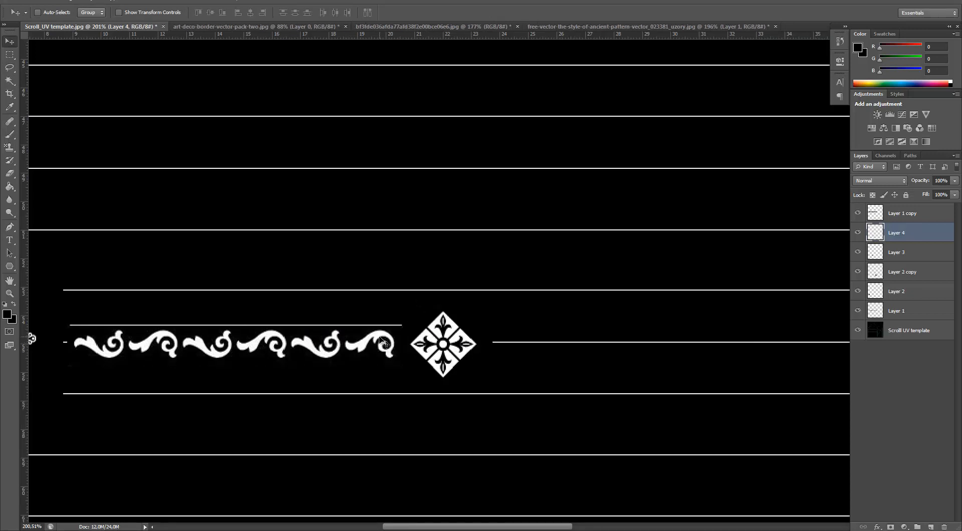
pyautogui.press('e')
pyautogui.click(9, 54)
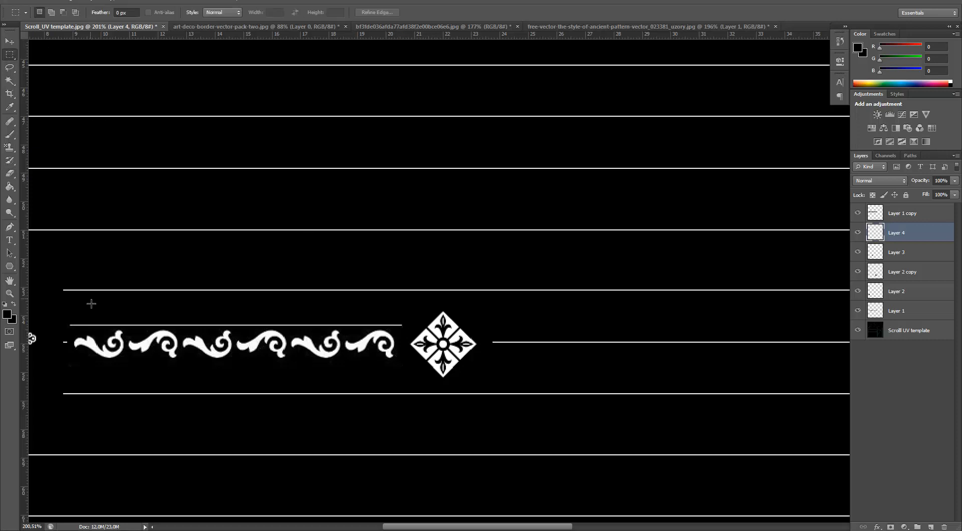
pyautogui.moveTo(73, 298)
pyautogui.mouseDown()
pyautogui.moveTo(232, 322)
pyautogui.moveTo(204, 301)
pyautogui.mouseUp()
pyautogui.moveTo(451, 264); pyautogui.dragTo(57, 327)
pyautogui.click(10, 40)
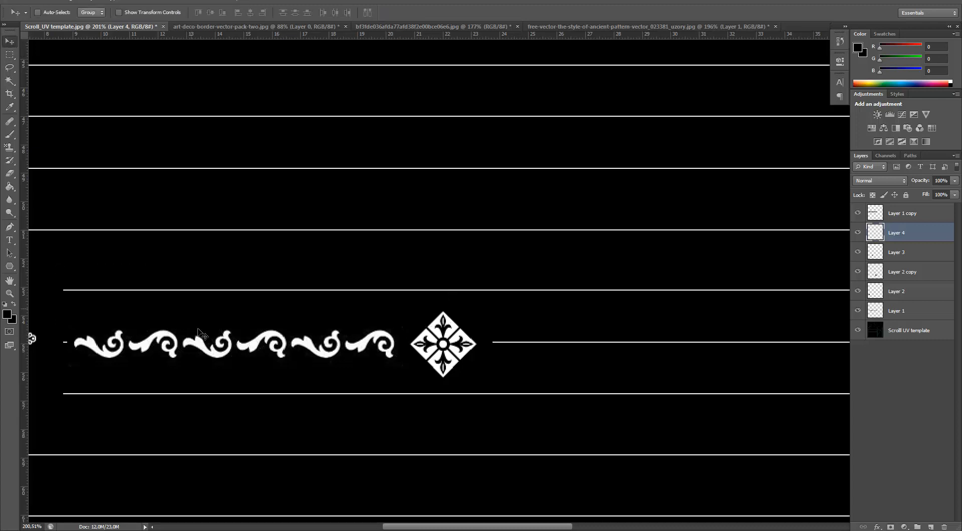
# Try placing a copy of the scroll border between the diamond and the right medallion, and remove the copy
pyautogui.keyDown('alt'); pyautogui.moveTo(205, 345); pyautogui.dragTo(628, 346); pyautogui.keyUp('alt')
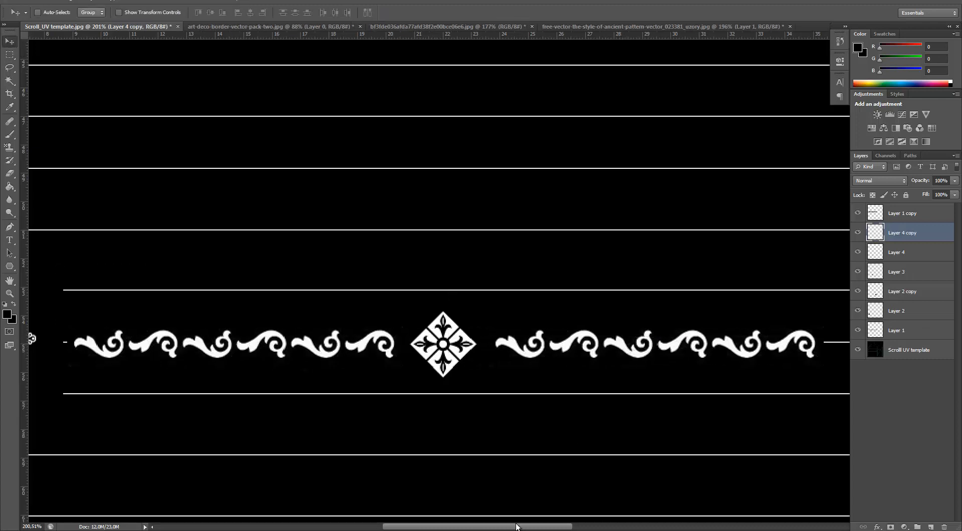
pyautogui.moveTo(518, 527); pyautogui.dragTo(571, 527)
pyautogui.moveTo(433, 348); pyautogui.dragTo(449, 350)
pyautogui.keyDown('alt'); pyautogui.scroll(-5, 421, 353); pyautogui.keyUp('alt')
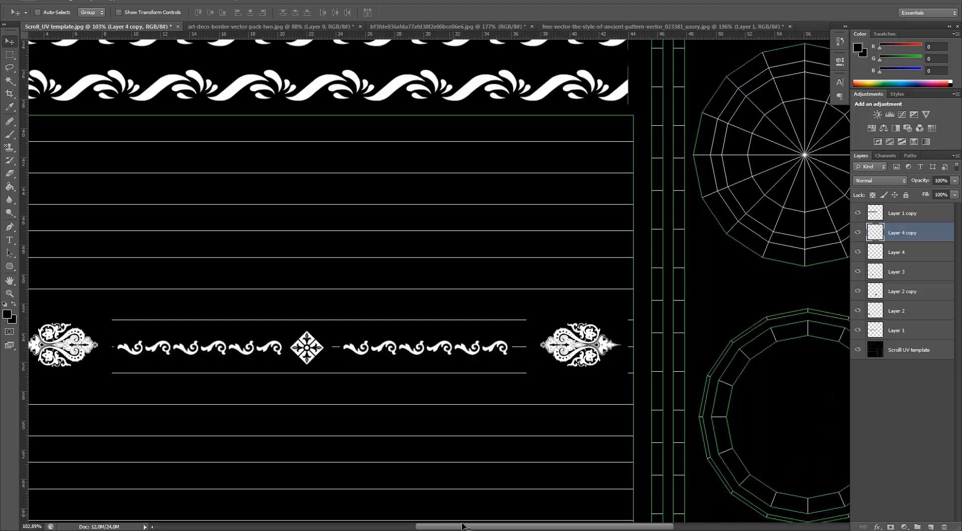
pyautogui.moveTo(462, 526); pyautogui.dragTo(440, 526)
pyautogui.moveTo(546, 351); pyautogui.dragTo(556, 350)
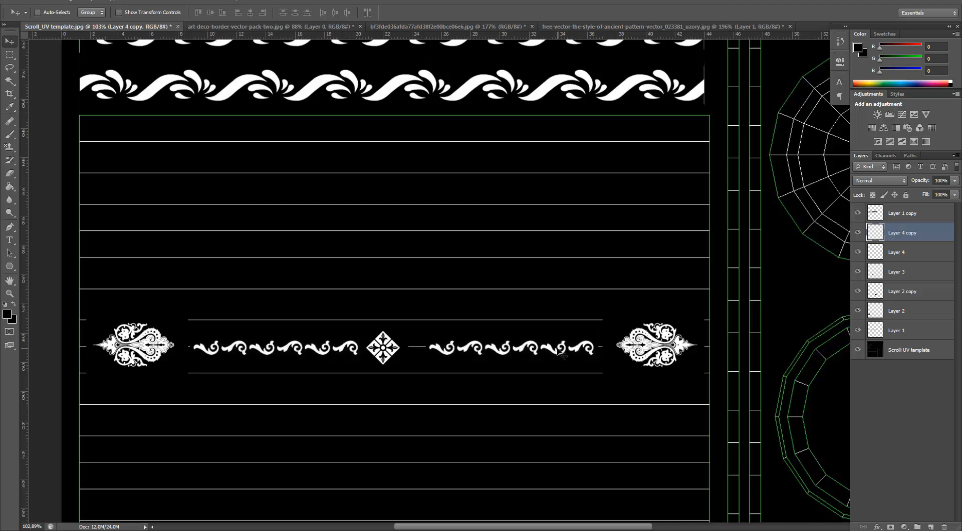
pyautogui.press('Delete')
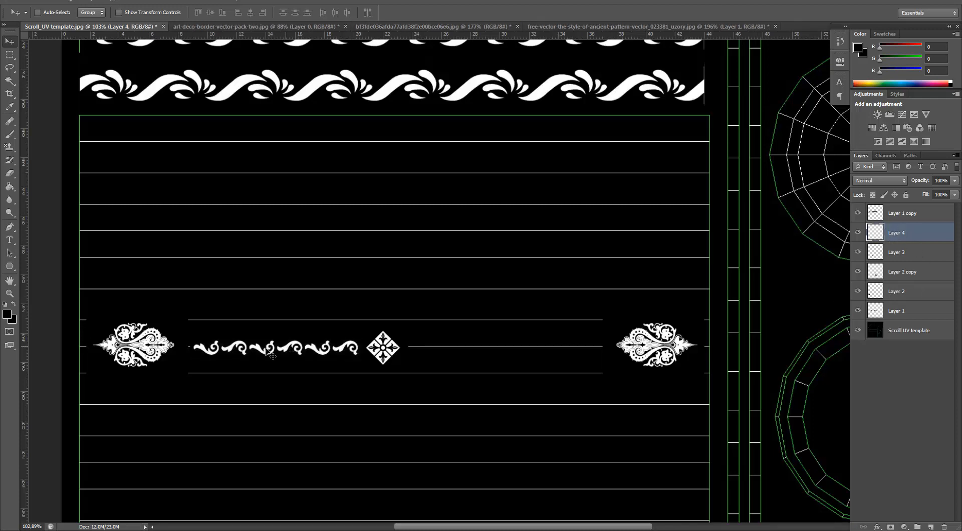
# Enlarge the scroll border on Layer 4 to about 110% so it reaches the diamond ornament
pyautogui.hotkey('ctrl', 't')
pyautogui.moveTo(365, 335); pyautogui.dragTo(381, 336)
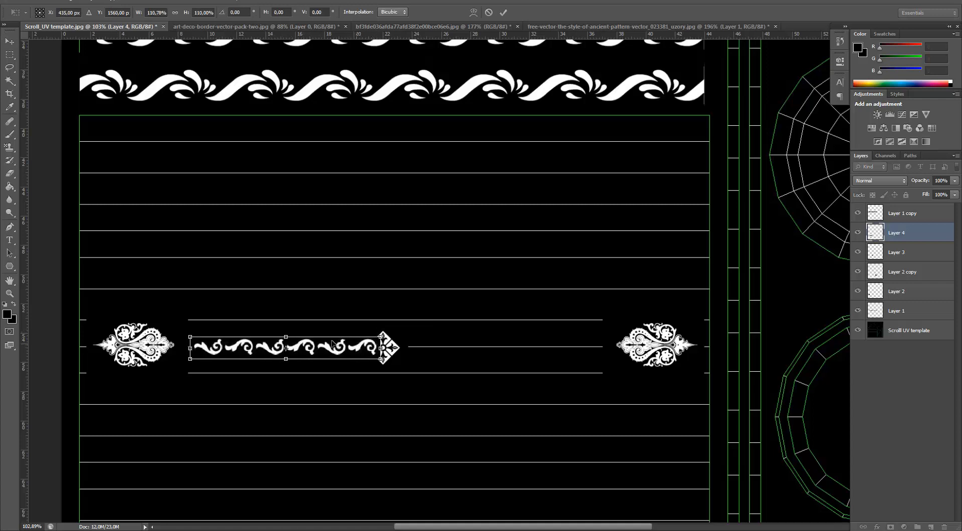
pyautogui.click(503, 12)
# Duplicate the enlarged scroll border into the gap before the right medallion and flip the copy horizontally
pyautogui.keyDown('alt'); pyautogui.moveTo(288, 349); pyautogui.dragTo(516, 350); pyautogui.keyUp('alt')
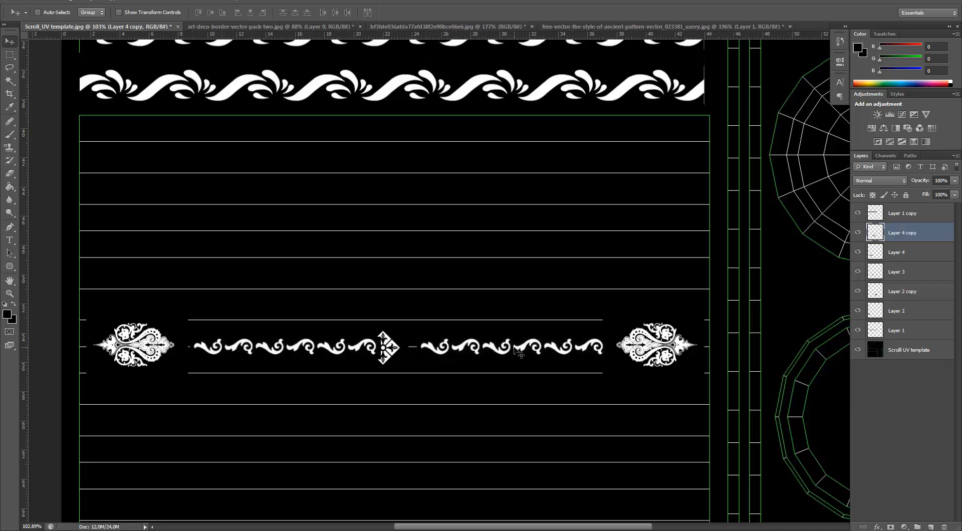
pyautogui.hotkey('ctrl', 't')
pyautogui.rightClick(514, 348)
pyautogui.click(537, 485)
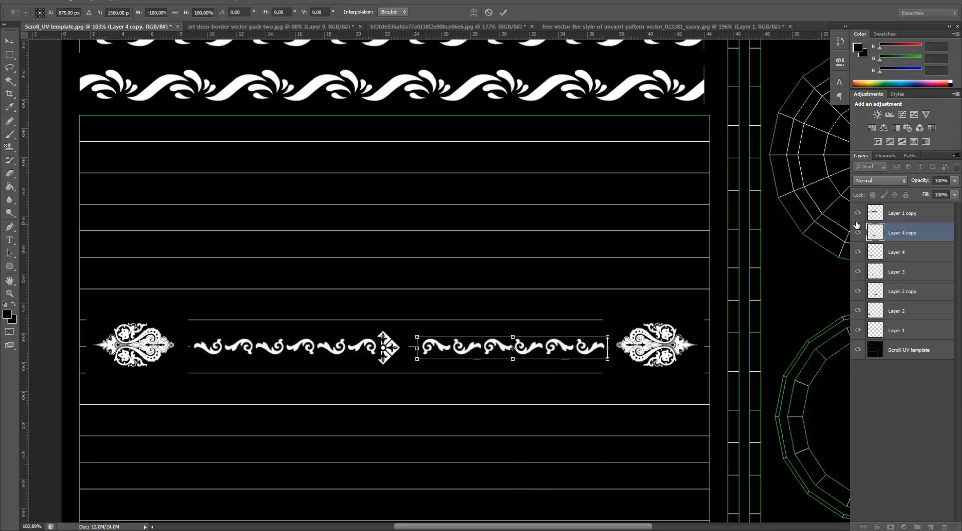
pyautogui.click(503, 12)
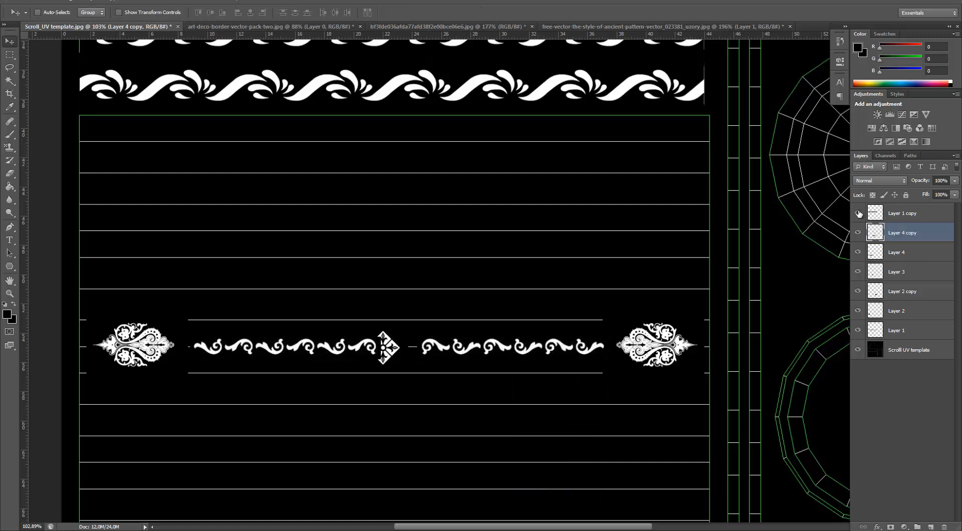
# Toggle the visibility of the medallion, diamond and border layers to identify the layer holding the diamond ornament
pyautogui.click(857, 311)
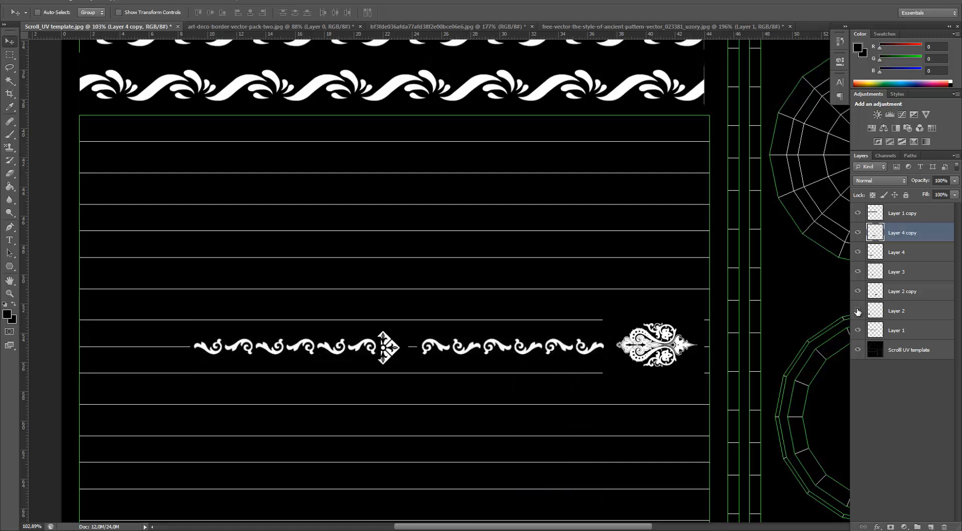
pyautogui.click(857, 311)
pyautogui.click(858, 330)
pyautogui.click(858, 330)
pyautogui.click(858, 291)
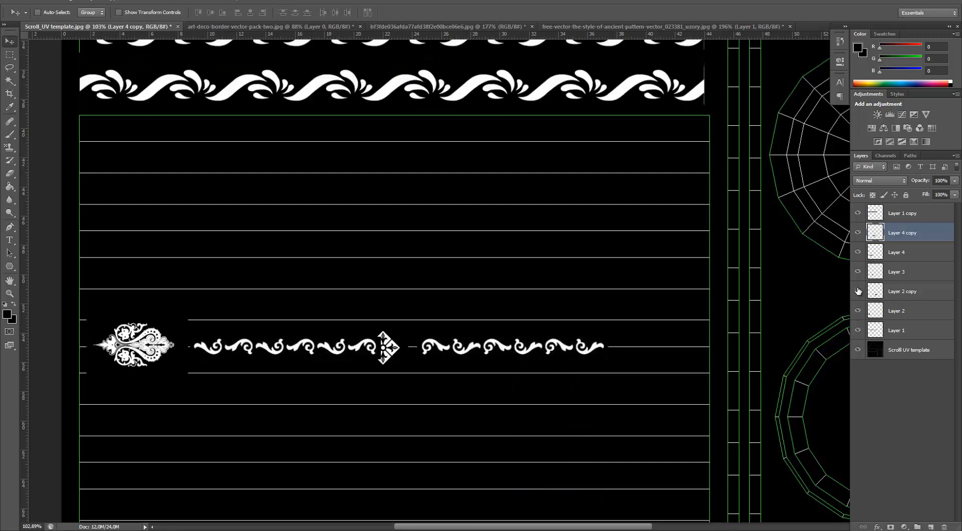
pyautogui.click(857, 291)
pyautogui.click(857, 311)
pyautogui.click(858, 311)
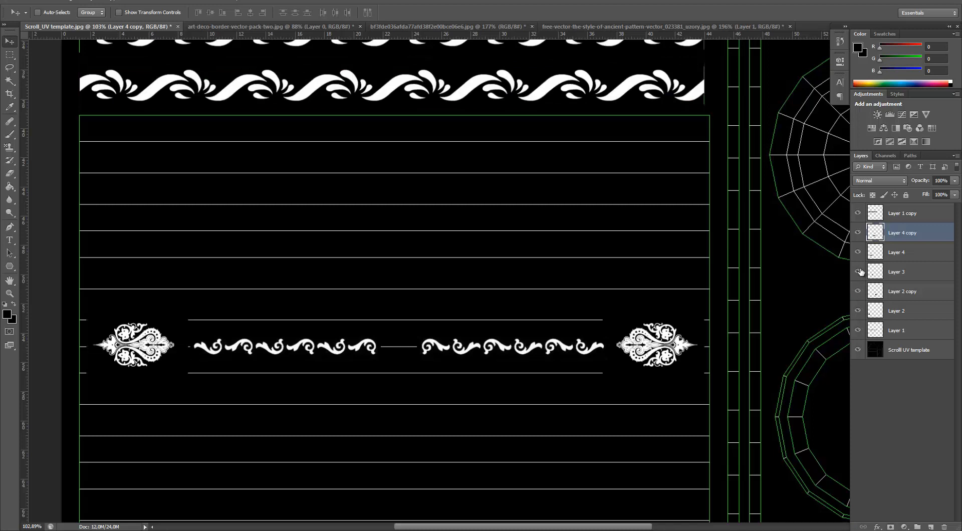
pyautogui.click(858, 271)
# Move the diamond ornament on Layer 3 slightly left so it is centred between the two scroll borders
pyautogui.click(896, 271)
pyautogui.keyDown('alt'); pyautogui.scroll(2, 483, 345); pyautogui.keyUp('alt')
pyautogui.moveTo(386, 351)
pyautogui.mouseDown()
pyautogui.moveTo(400, 351)
pyautogui.moveTo(363, 353)
pyautogui.moveTo(374, 350)
pyautogui.mouseUp()
pyautogui.keyDown('alt'); pyautogui.scroll(5, 363, 353); pyautogui.keyUp('alt')
pyautogui.keyDown('alt'); pyautogui.scroll(-5, 374, 349); pyautogui.keyUp('alt')
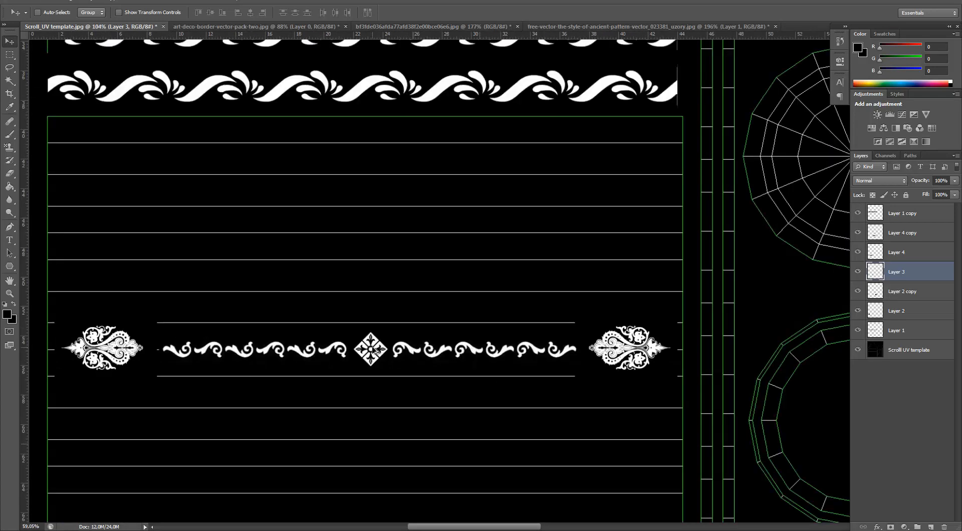
pyautogui.keyDown('alt'); pyautogui.scroll(-3, 375, 349); pyautogui.keyUp('alt')
pyautogui.keyDown('alt'); pyautogui.scroll(1, 374, 349); pyautogui.keyUp('alt')
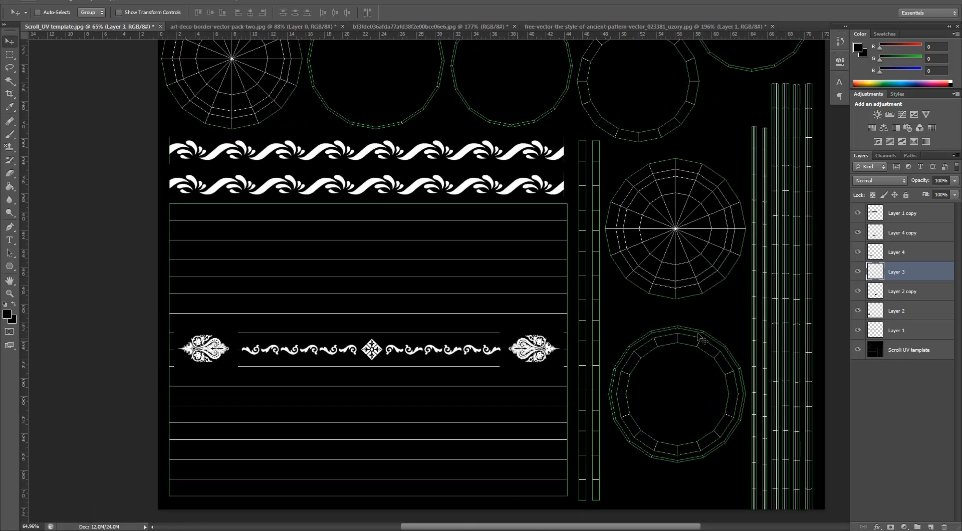
# Add a new layer directly above the Scroll UV template layer and fill it with black
pyautogui.click(929, 527)
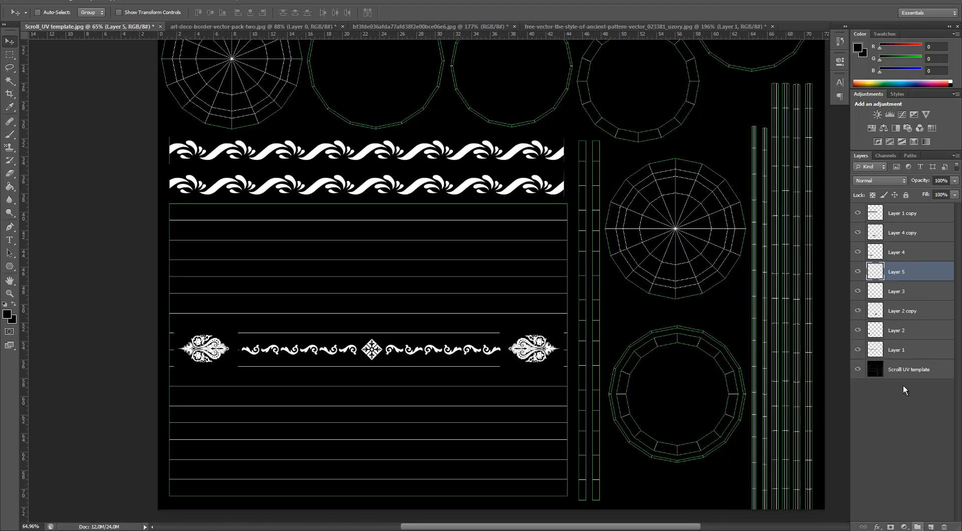
pyautogui.moveTo(867, 274); pyautogui.dragTo(905, 357)
pyautogui.press('g')
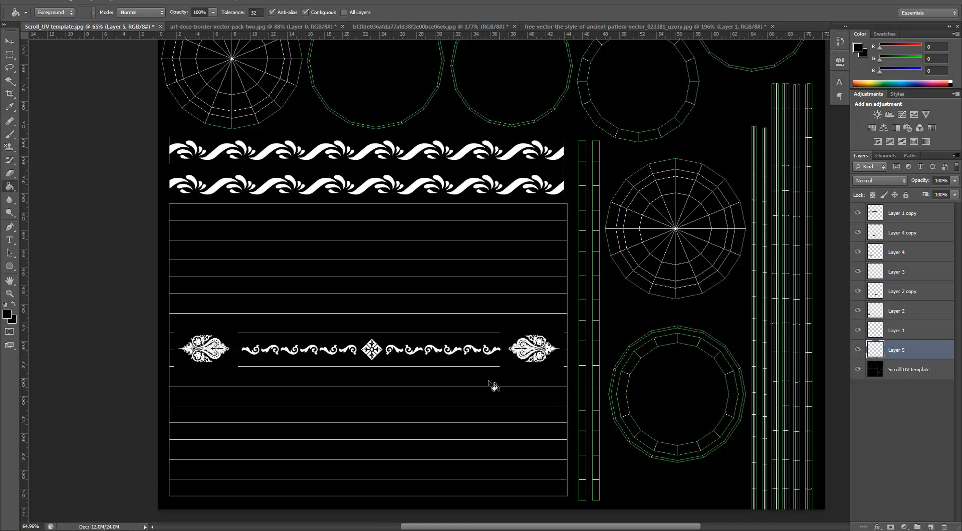
pyautogui.click(484, 391)
pyautogui.keyDown('alt'); pyautogui.scroll(-3, 642, 370); pyautogui.keyUp('alt')
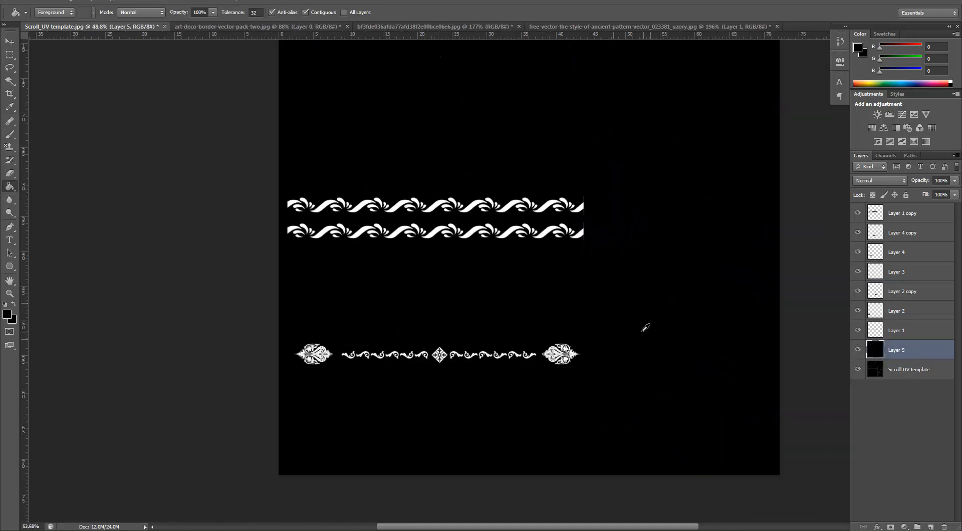
# Erase the thin vertical line at the right end of the lower wave border on Layer 1
pyautogui.keyDown('alt'); pyautogui.scroll(6, 593, 210); pyautogui.keyUp('alt')
pyautogui.keyDown('alt'); pyautogui.scroll(5, 569, 178); pyautogui.keyUp('alt')
pyautogui.press('e')
pyautogui.hotkey('alt', 'e')
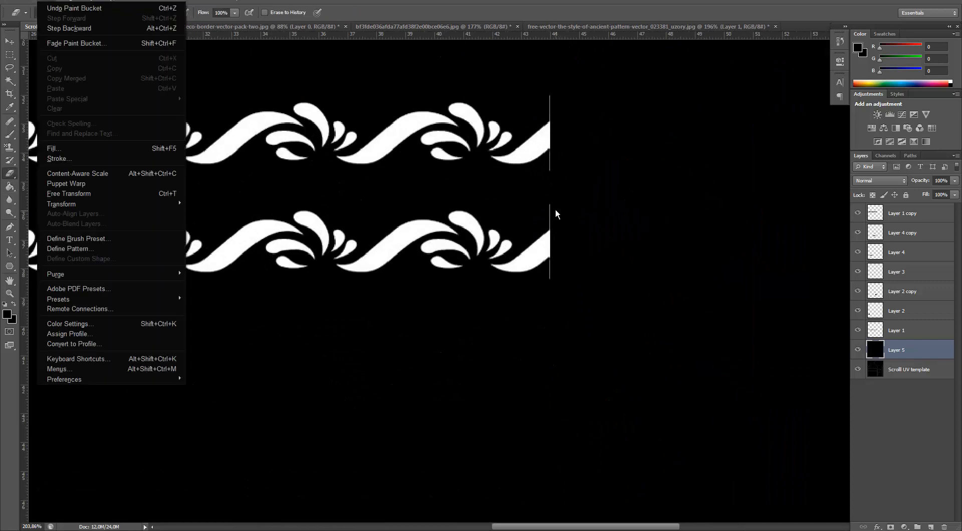
pyautogui.press('Escape')
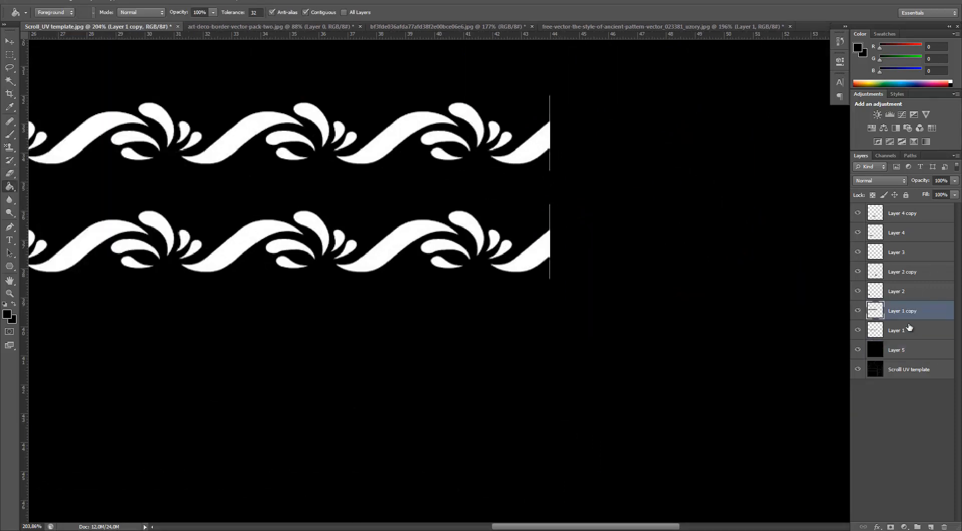
pyautogui.click(900, 330)
pyautogui.press('e')
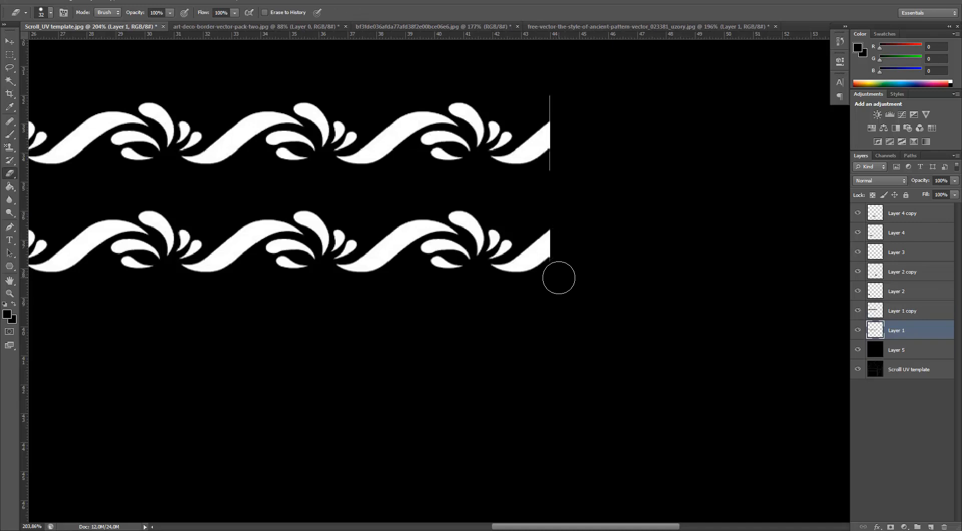
# Erase the thin vertical line at the right end of the upper wave border on Layer 1 copy
pyautogui.click(858, 310)
pyautogui.click(899, 310)
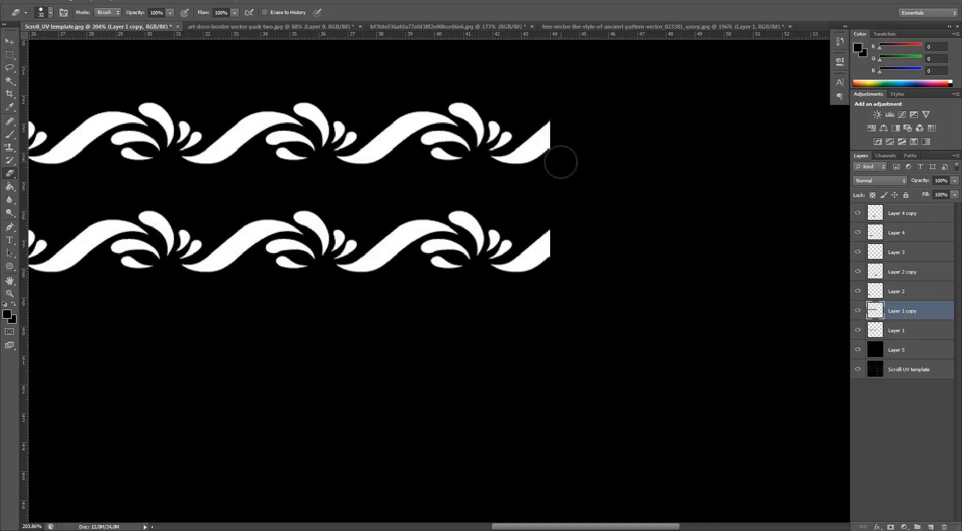
pyautogui.keyDown('alt'); pyautogui.scroll(-6, 611, 170); pyautogui.keyUp('alt')
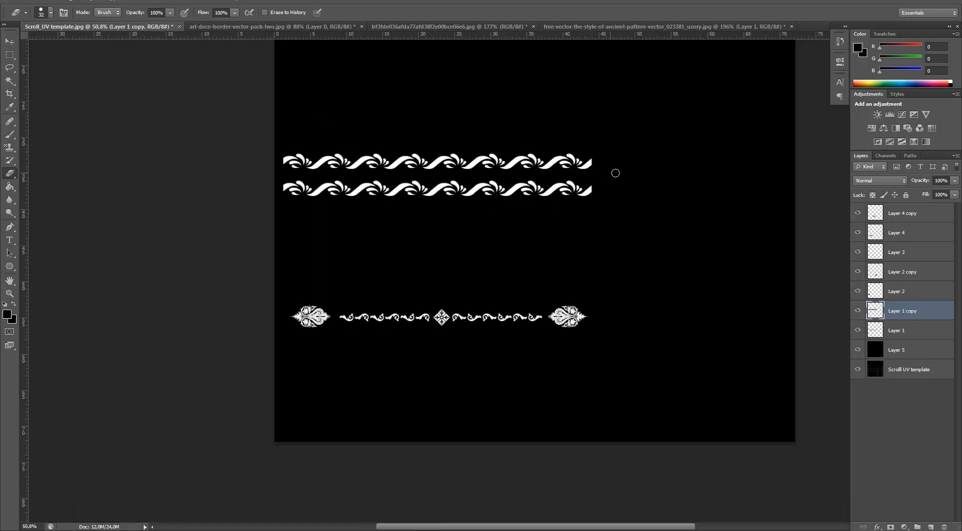
pyautogui.keyDown('alt'); pyautogui.scroll(1, 626, 175); pyautogui.keyUp('alt')
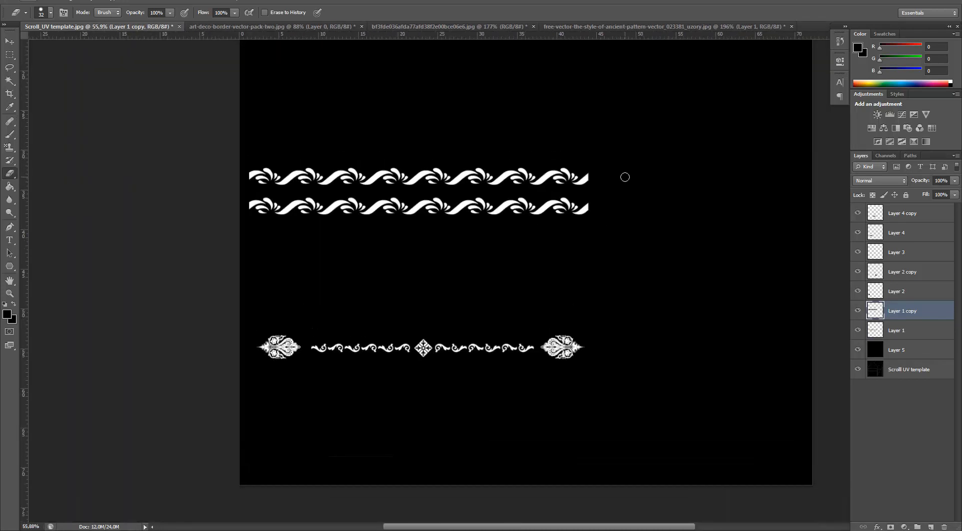
# Switch to Substance Painter and add a fill layer above the Bronze Armor layer
pyautogui.hotkey('alt', 'Tab')
pyautogui.click(890, 69)
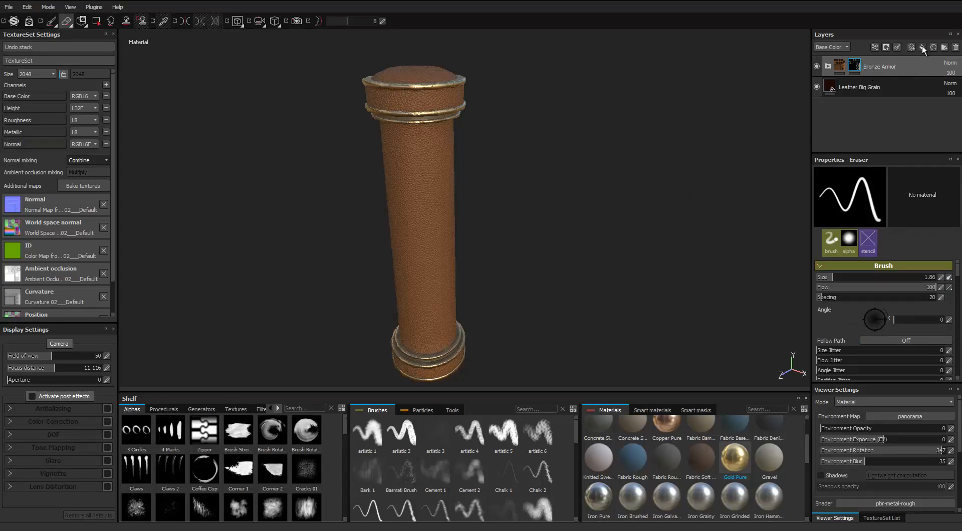
pyautogui.click(922, 47)
# Examine the fill-covered scroll model from several angles and distances
pyautogui.scroll(3, 369, 167)
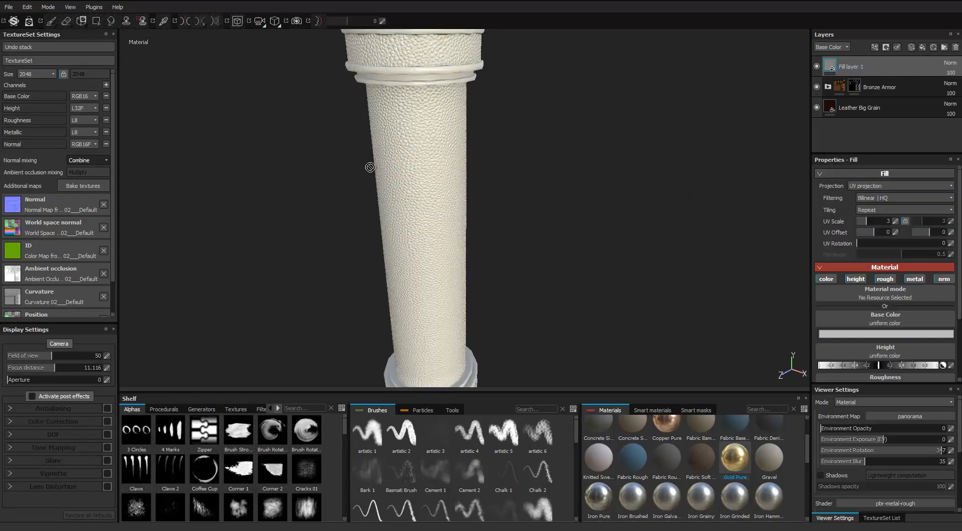
pyautogui.scroll(-5, 370, 167)
pyautogui.keyDown('alt'); pyautogui.moveTo(397, 155); pyautogui.dragTo(411, 144, button='middle'); pyautogui.keyUp('alt')
pyautogui.scroll(2, 425, 116)
pyautogui.scroll(-2, 430, 123)
pyautogui.keyDown('alt'); pyautogui.moveTo(431, 124); pyautogui.dragTo(539, 98); pyautogui.keyUp('alt')
pyautogui.scroll(-2, 476, 168)
pyautogui.keyDown('alt'); pyautogui.moveTo(468, 179); pyautogui.dragTo(440, 152); pyautogui.keyUp('alt')
pyautogui.scroll(2, 417, 205)
pyautogui.moveTo(440, 152)
pyautogui.keyDown('alt'); pyautogui.mouseDown(button='middle')
pyautogui.moveTo(416, 193)
pyautogui.moveTo(436, 155)
pyautogui.mouseUp(button='middle'); pyautogui.keyUp('alt')
pyautogui.keyDown('alt'); pyautogui.moveTo(436, 156); pyautogui.dragTo(429, 127); pyautogui.keyUp('alt')
pyautogui.scroll(-1, 429, 128)
pyautogui.keyDown('alt'); pyautogui.moveTo(427, 183); pyautogui.dragTo(426, 164, button='middle'); pyautogui.keyUp('alt')
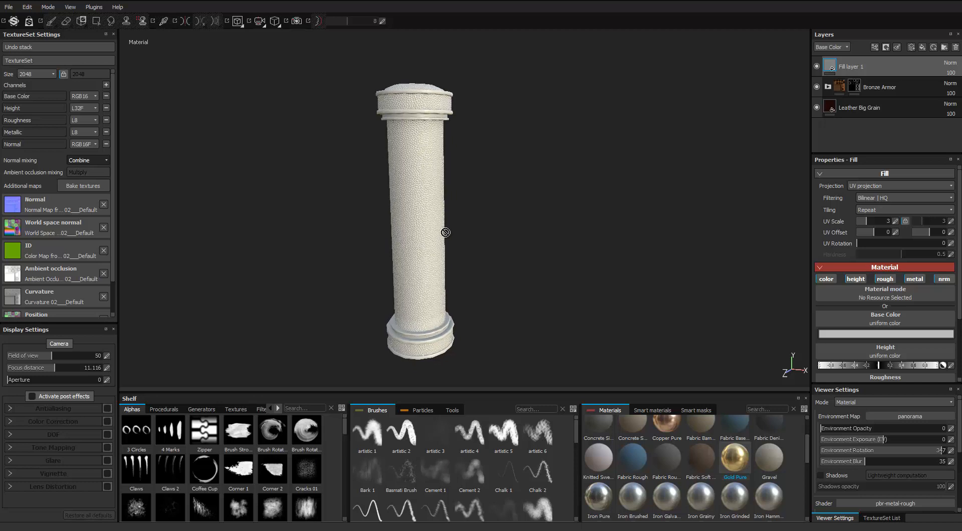
pyautogui.keyDown('alt'); pyautogui.moveTo(445, 232); pyautogui.dragTo(732, 103, button='middle'); pyautogui.keyUp('alt')
# Give the new fill layer a black mask with a fill effect that uses the Scroll_Mask image as its grayscale
pyautogui.rightClick(838, 69)
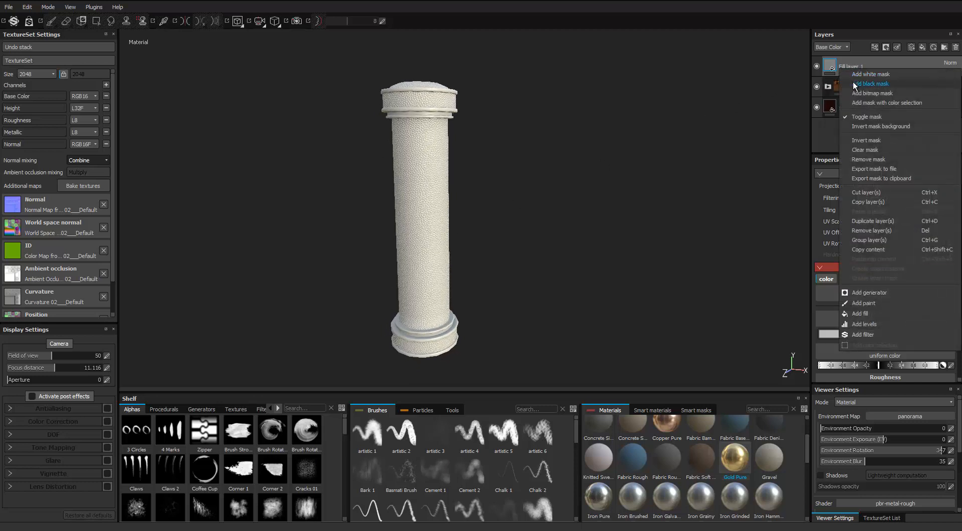
pyautogui.click(898, 86)
pyautogui.rightClick(843, 68)
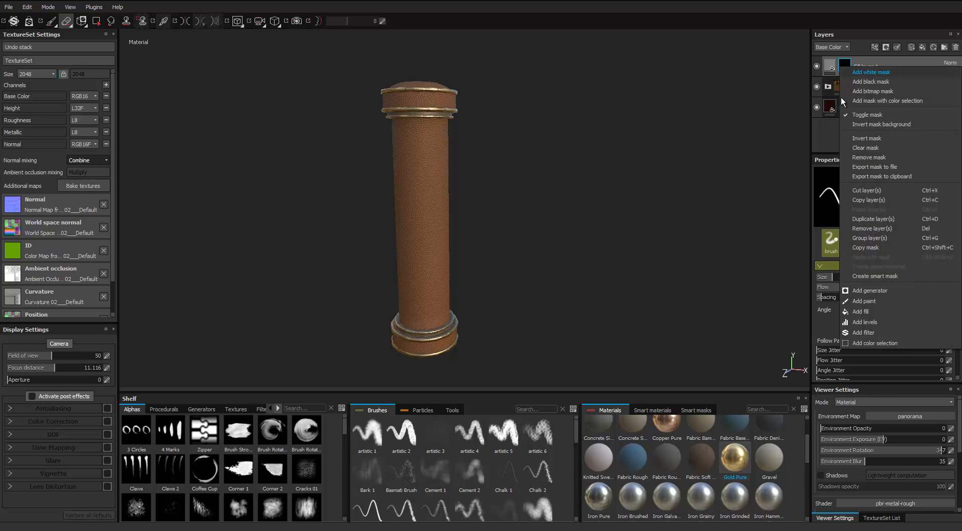
pyautogui.click(860, 311)
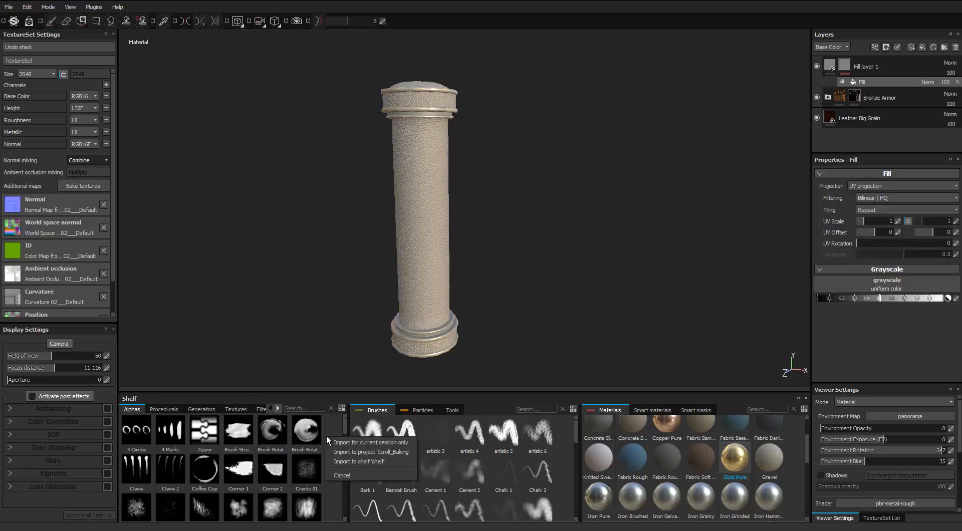
pyautogui.scroll(-10, 296, 420)
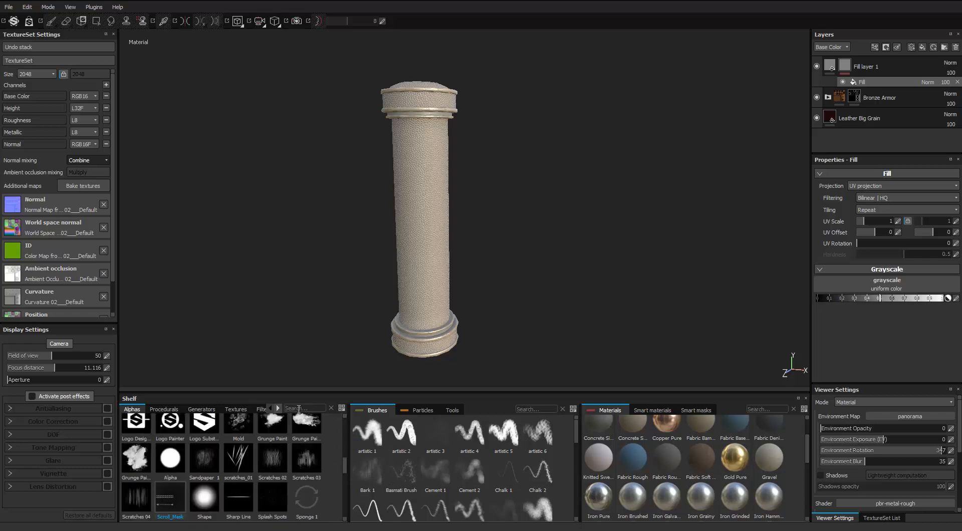
pyautogui.moveTo(172, 500); pyautogui.dragTo(879, 284)
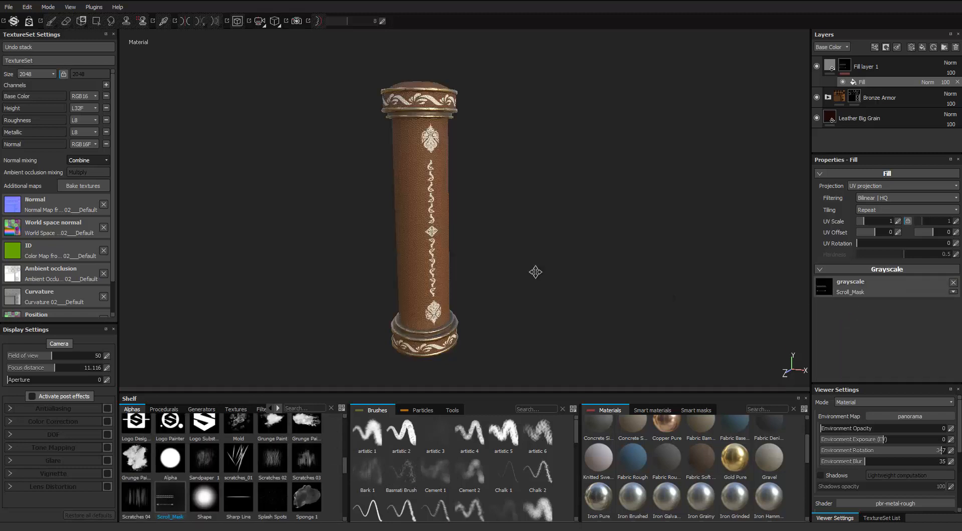
# Inspect how the white ornaments sit on the scroll's end caps and along its leather body
pyautogui.scroll(5, 481, 242)
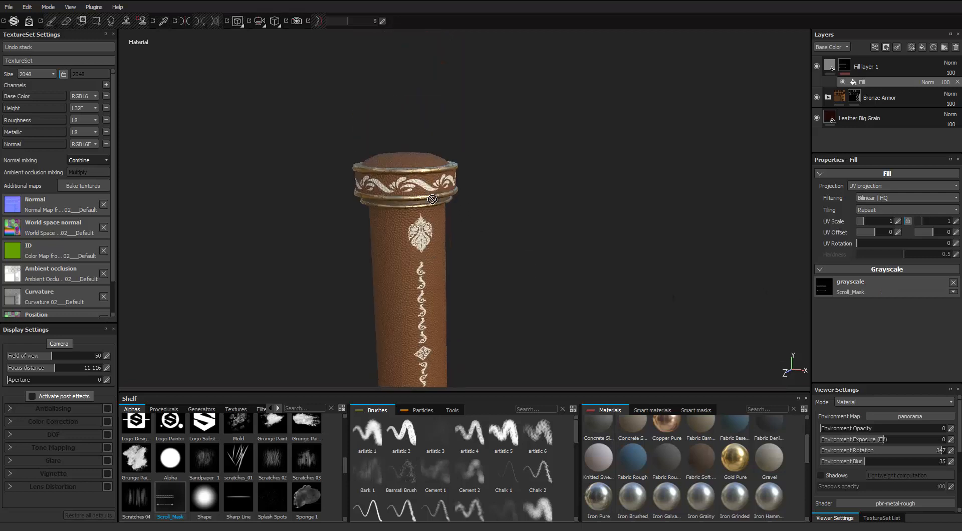
pyautogui.scroll(3, 432, 199)
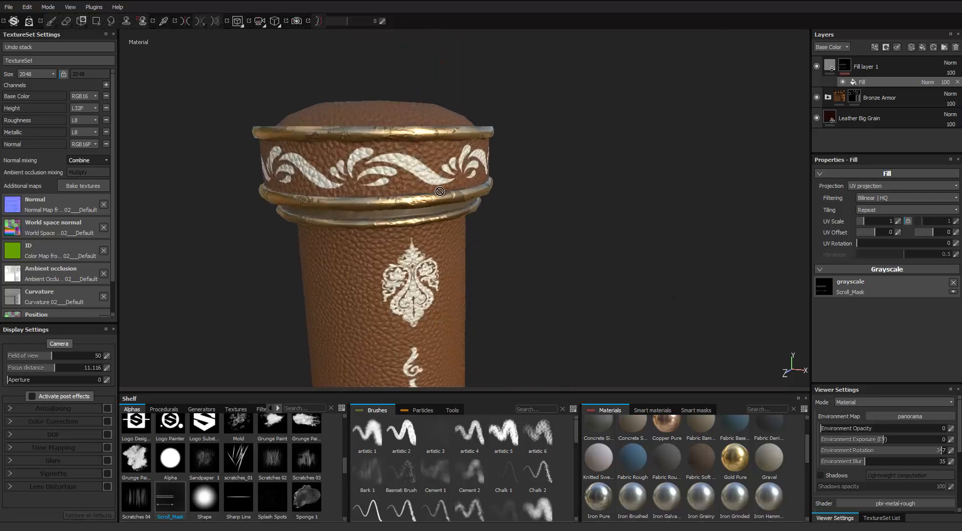
pyautogui.keyDown('alt'); pyautogui.moveTo(432, 199); pyautogui.dragTo(388, 281); pyautogui.keyUp('alt')
pyautogui.scroll(-2, 388, 281)
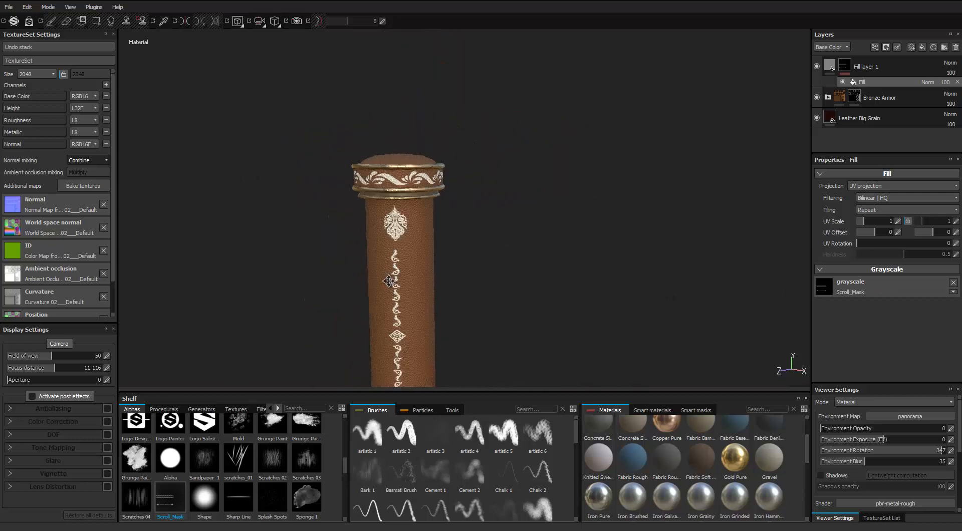
pyautogui.scroll(-3, 388, 281)
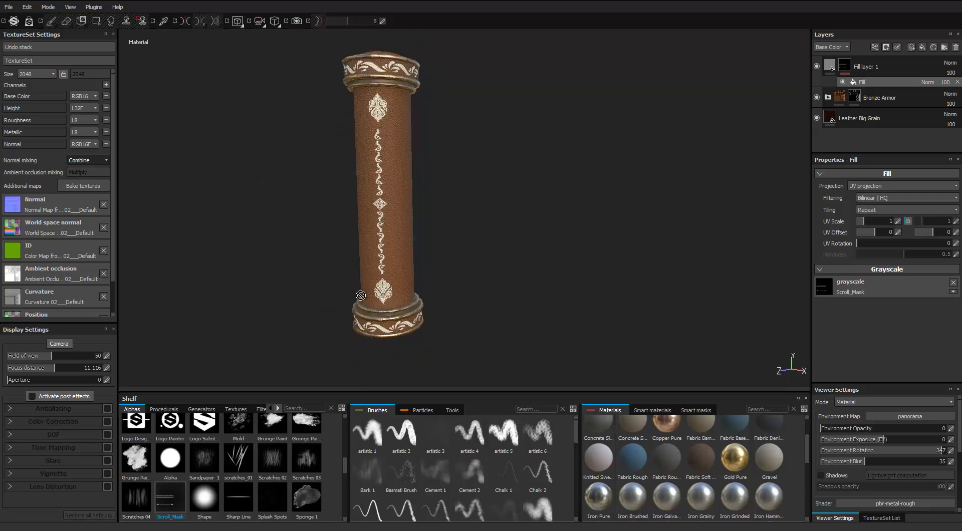
pyautogui.keyDown('alt'); pyautogui.moveTo(444, 311); pyautogui.dragTo(400, 251); pyautogui.keyUp('alt')
pyautogui.scroll(2, 462, 229)
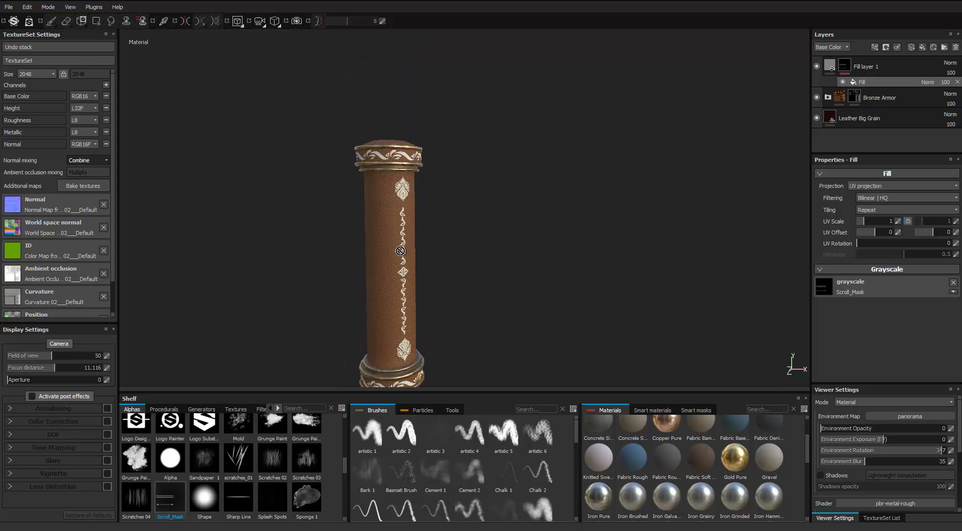
pyautogui.scroll(3, 400, 251)
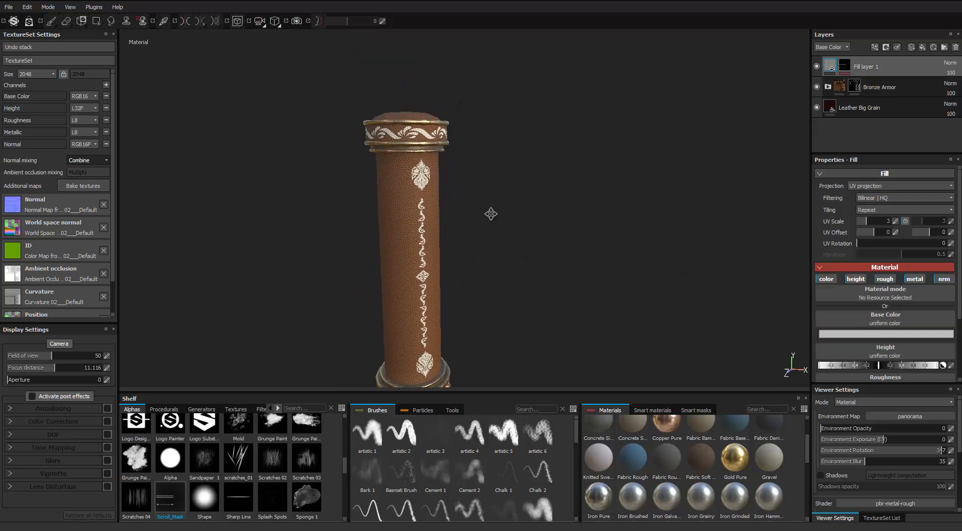
# Set the ornament fill layer's base color to a dark golden brown with R 0.078, G 0.040 and B 0.009
pyautogui.click(850, 334)
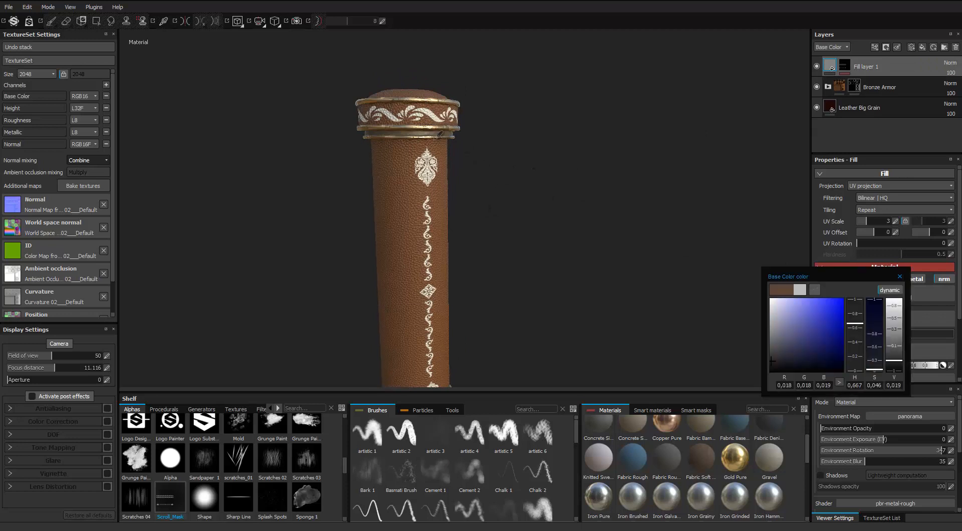
pyautogui.moveTo(799, 307); pyautogui.dragTo(815, 348)
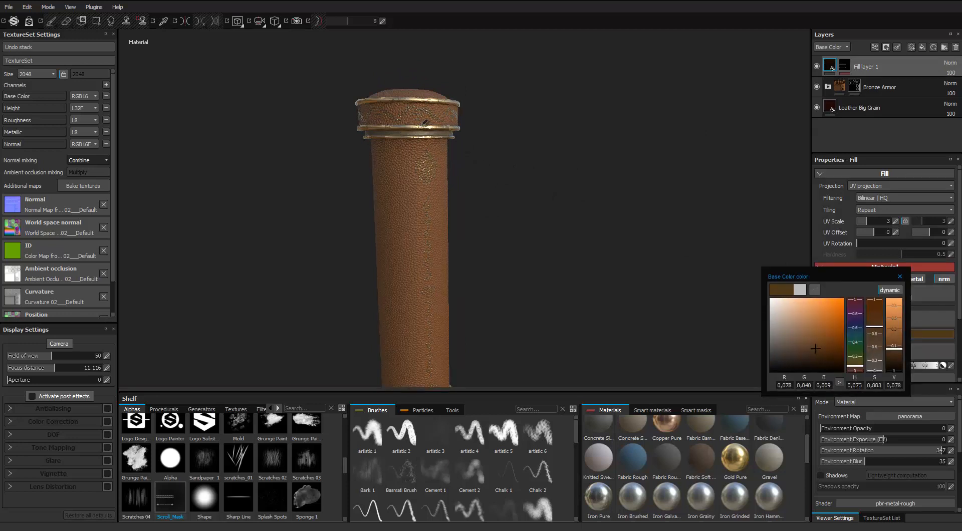
pyautogui.scroll(7, 421, 129)
pyautogui.keyDown('alt'); pyautogui.moveTo(421, 129); pyautogui.dragTo(414, 155, button='middle'); pyautogui.keyUp('alt')
pyautogui.scroll(-4, 414, 155)
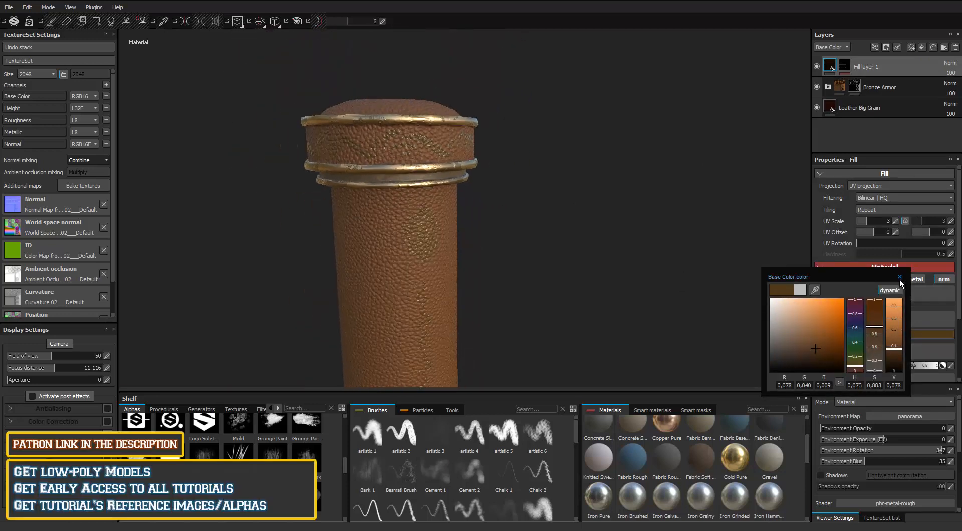
pyautogui.click(899, 276)
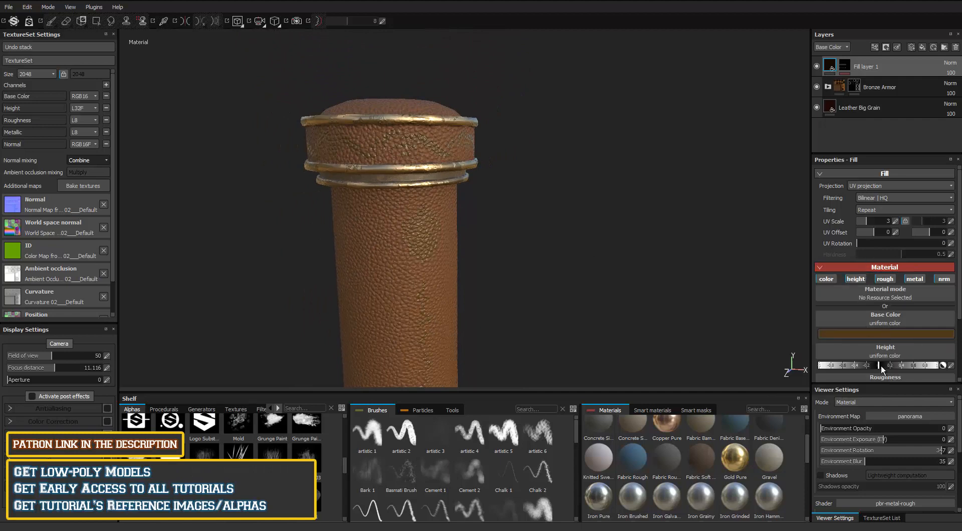
# Raise the ornament fill layer's height above the leather and check the relief at both ends of the scroll
pyautogui.click(901, 365)
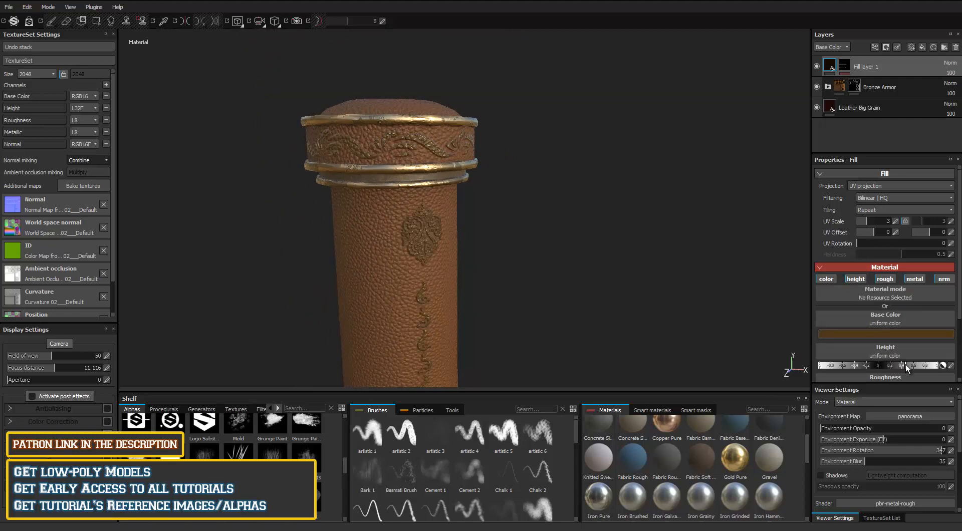
pyautogui.scroll(6, 436, 237)
pyautogui.keyDown('alt'); pyautogui.moveTo(422, 211); pyautogui.dragTo(382, 320); pyautogui.keyUp('alt')
pyautogui.scroll(-6, 341, 207)
pyautogui.scroll(3, 378, 166)
pyautogui.keyDown('alt'); pyautogui.moveTo(382, 320); pyautogui.dragTo(416, 136, button='middle'); pyautogui.keyUp('alt')
pyautogui.scroll(2, 378, 166)
pyautogui.keyDown('alt'); pyautogui.moveTo(426, 216); pyautogui.dragTo(448, 254); pyautogui.keyUp('alt')
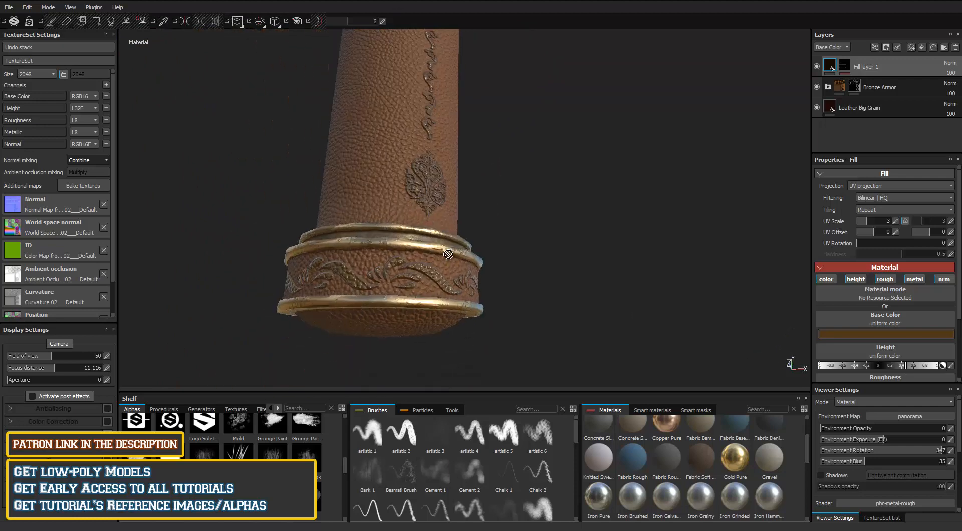
# Set the ornament fill layer's base color to a brighter orange-gold with R 0.420, G 0.190 and B 0.023
pyautogui.click(858, 333)
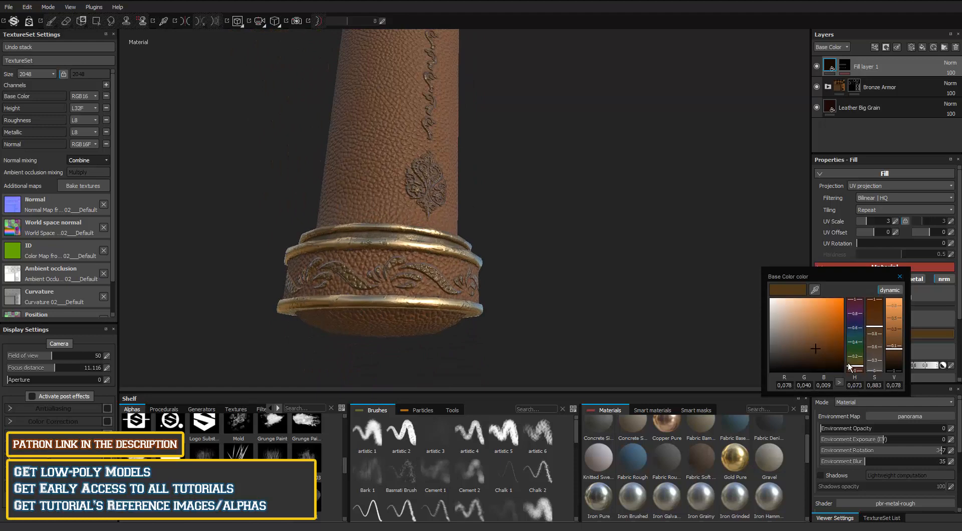
pyautogui.click(824, 321)
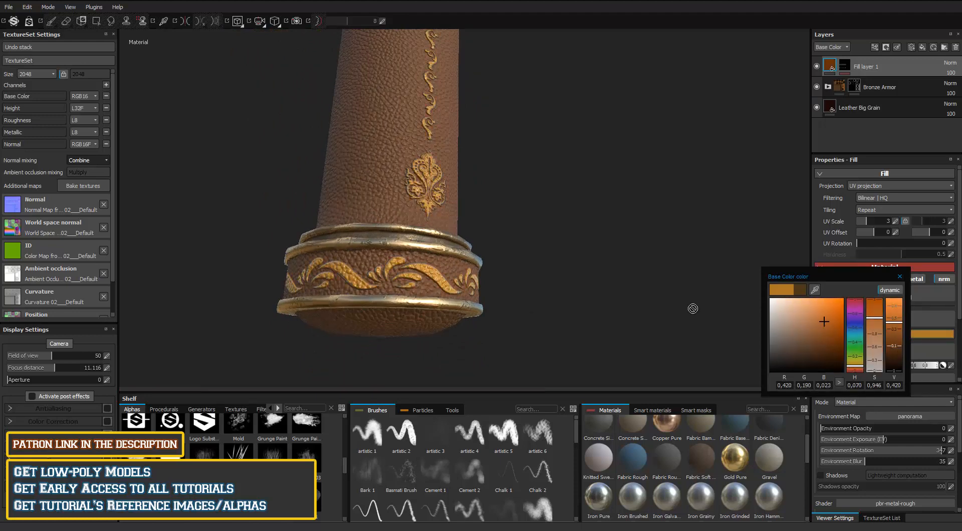
pyautogui.scroll(-4, 528, 308)
pyautogui.keyDown('alt'); pyautogui.moveTo(444, 75); pyautogui.dragTo(435, 199, button='middle'); pyautogui.keyUp('alt')
pyautogui.keyDown('alt'); pyautogui.moveTo(421, 186); pyautogui.dragTo(464, 202); pyautogui.keyUp('alt')
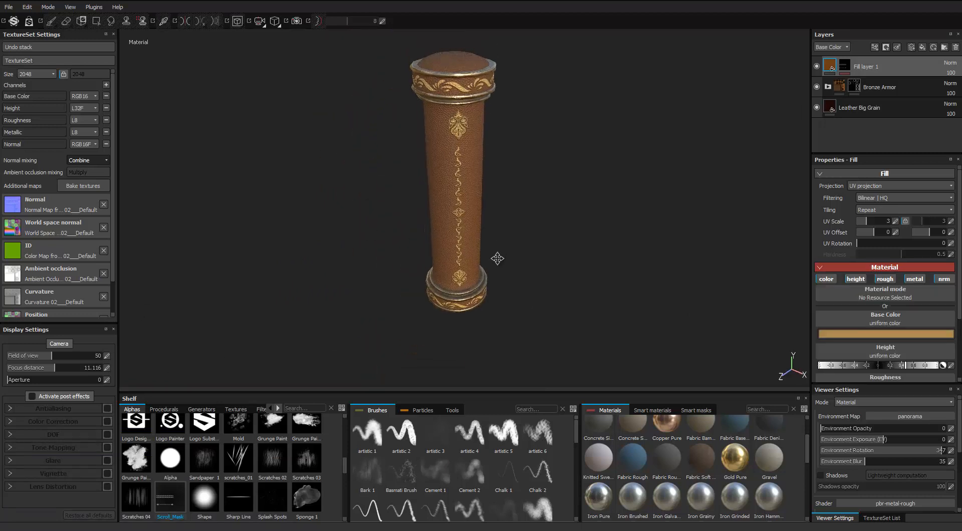
# Hide the interface panels and examine the gold ornaments' relief along the leather body and around both end caps of the scroll
pyautogui.press('Tab')
pyautogui.keyDown('alt'); pyautogui.moveTo(472, 231); pyautogui.dragTo(496, 266, button='right'); pyautogui.keyUp('alt')
pyautogui.keyDown('alt'); pyautogui.moveTo(496, 266); pyautogui.dragTo(420, 210); pyautogui.keyUp('alt')
pyautogui.keyDown('alt'); pyautogui.moveTo(420, 210); pyautogui.dragTo(425, 343, button='right'); pyautogui.keyUp('alt')
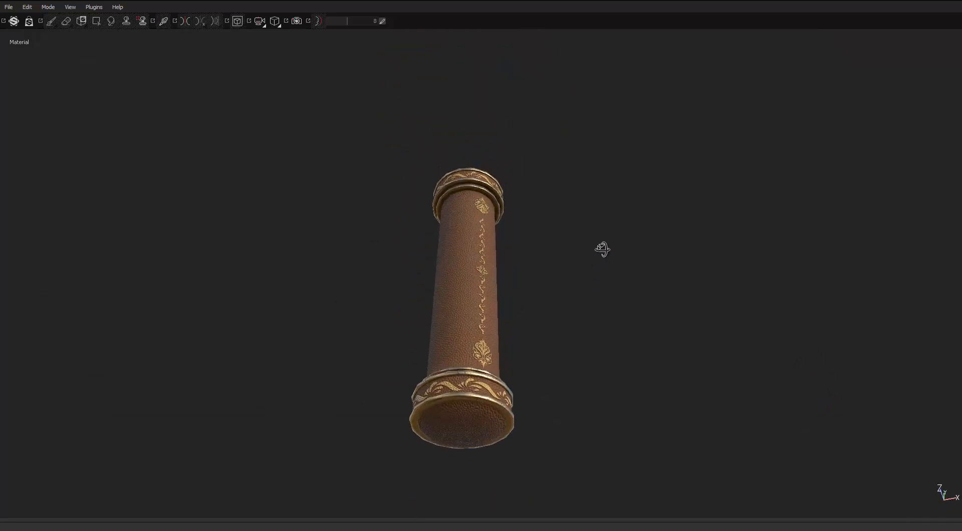
pyautogui.keyDown('alt'); pyautogui.moveTo(455, 271); pyautogui.dragTo(529, 336, button='right'); pyautogui.keyUp('alt')
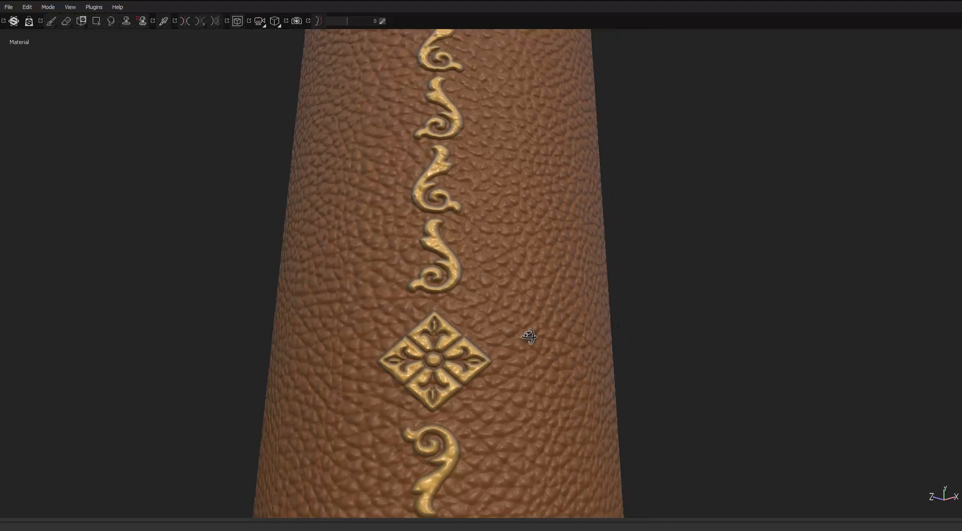
pyautogui.keyDown('alt'); pyautogui.moveTo(529, 336); pyautogui.dragTo(381, 346); pyautogui.keyUp('alt')
pyautogui.scroll(-1, 499, 347)
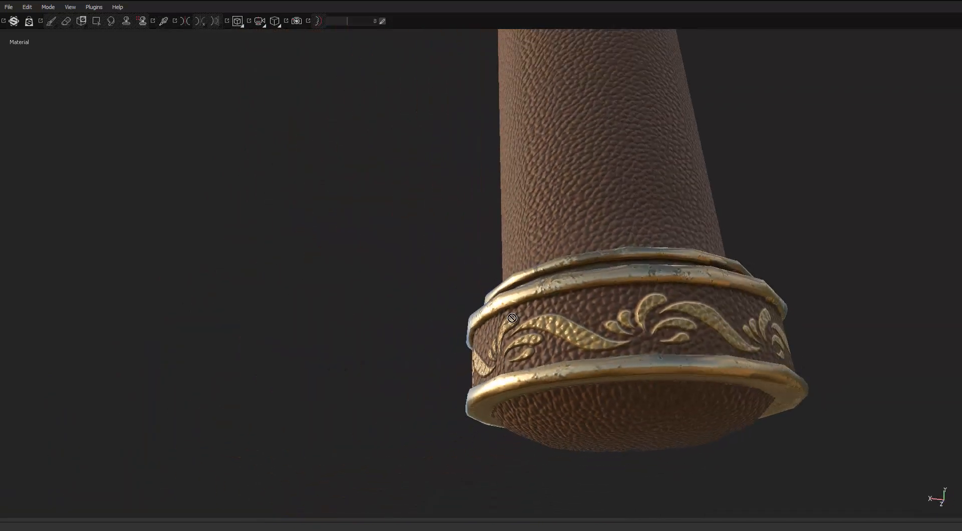
pyautogui.scroll(-2, 526, 261)
pyautogui.keyDown('alt'); pyautogui.moveTo(541, 255); pyautogui.dragTo(483, 365, button='middle'); pyautogui.keyUp('alt')
pyautogui.scroll(-3, 501, 301)
pyautogui.keyDown('alt'); pyautogui.moveTo(516, 245); pyautogui.dragTo(508, 325, button='middle'); pyautogui.keyUp('alt')
pyautogui.keyDown('alt'); pyautogui.moveTo(508, 325); pyautogui.dragTo(415, 278); pyautogui.keyUp('alt')
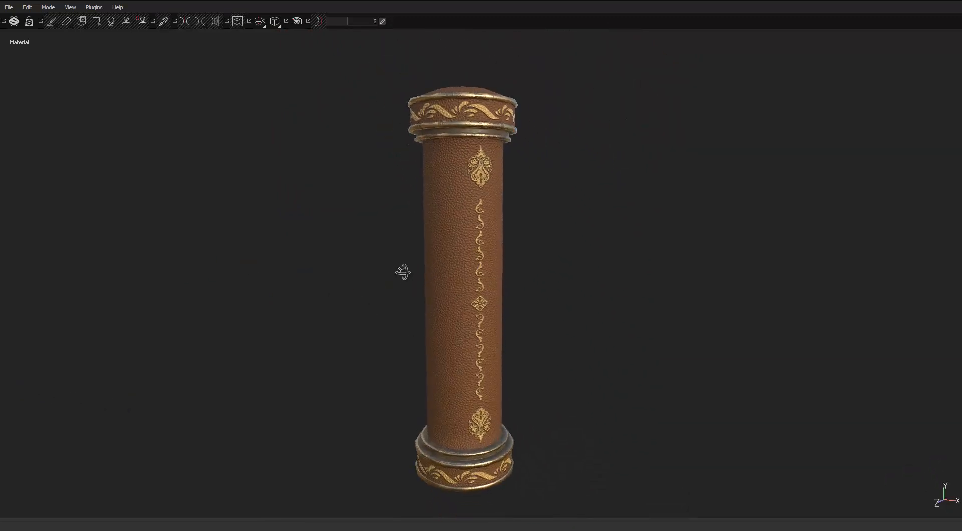